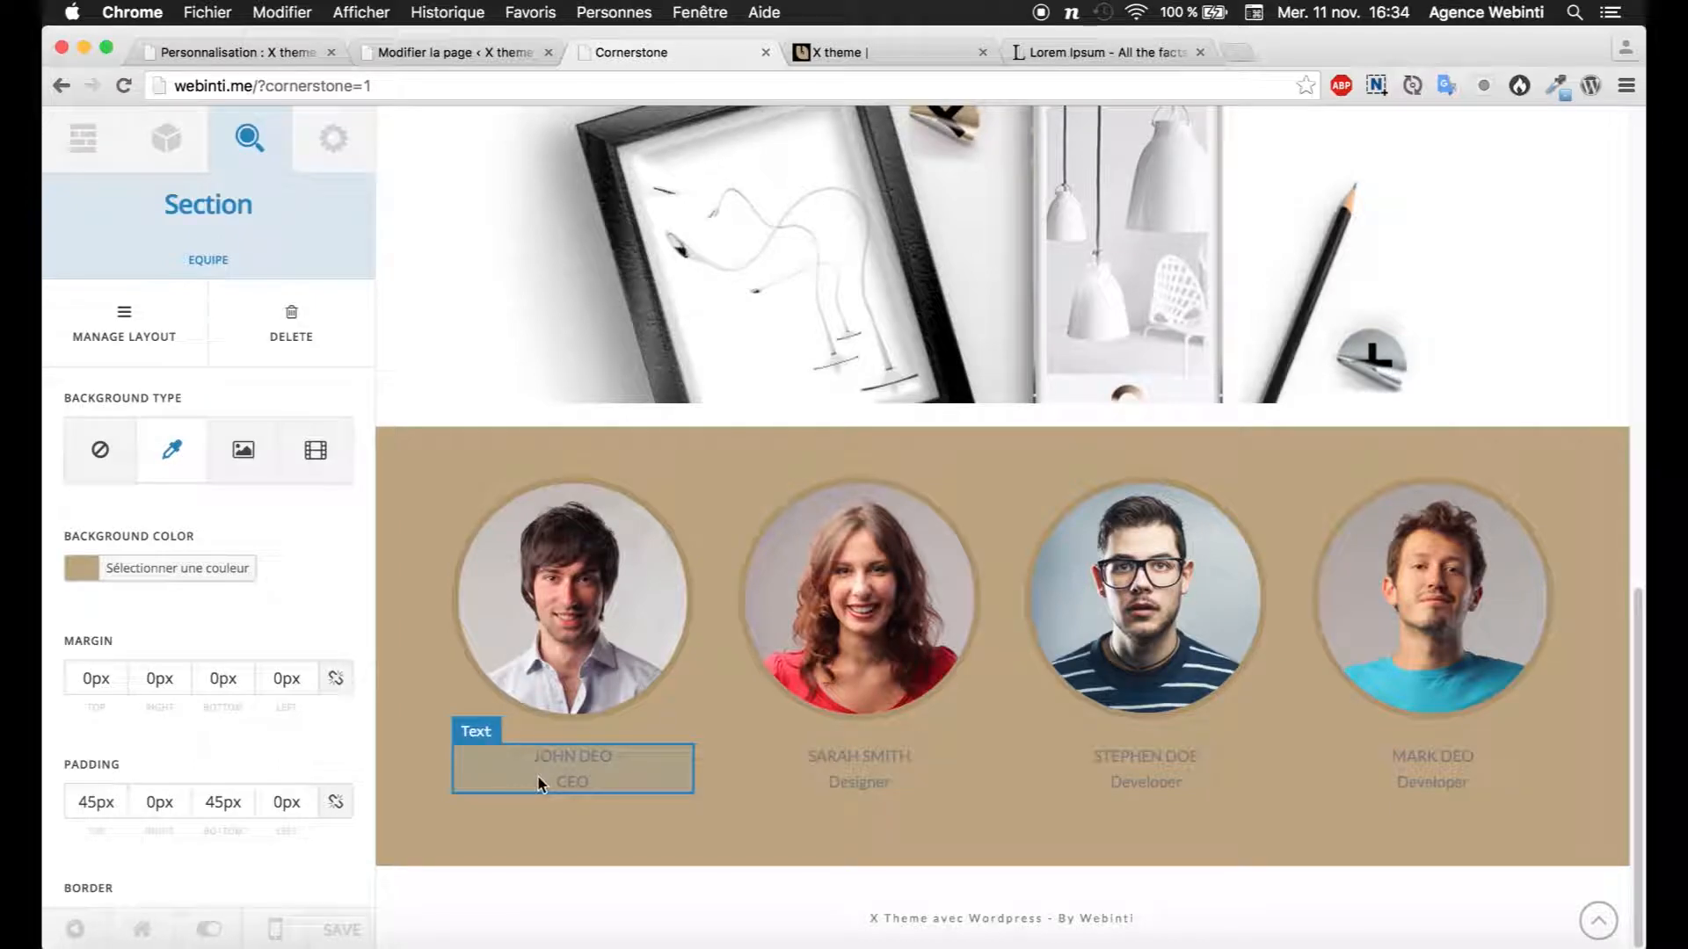
Step: Open the CEO caption under the first team portrait in the visual text editor and save the page
click(543, 785)
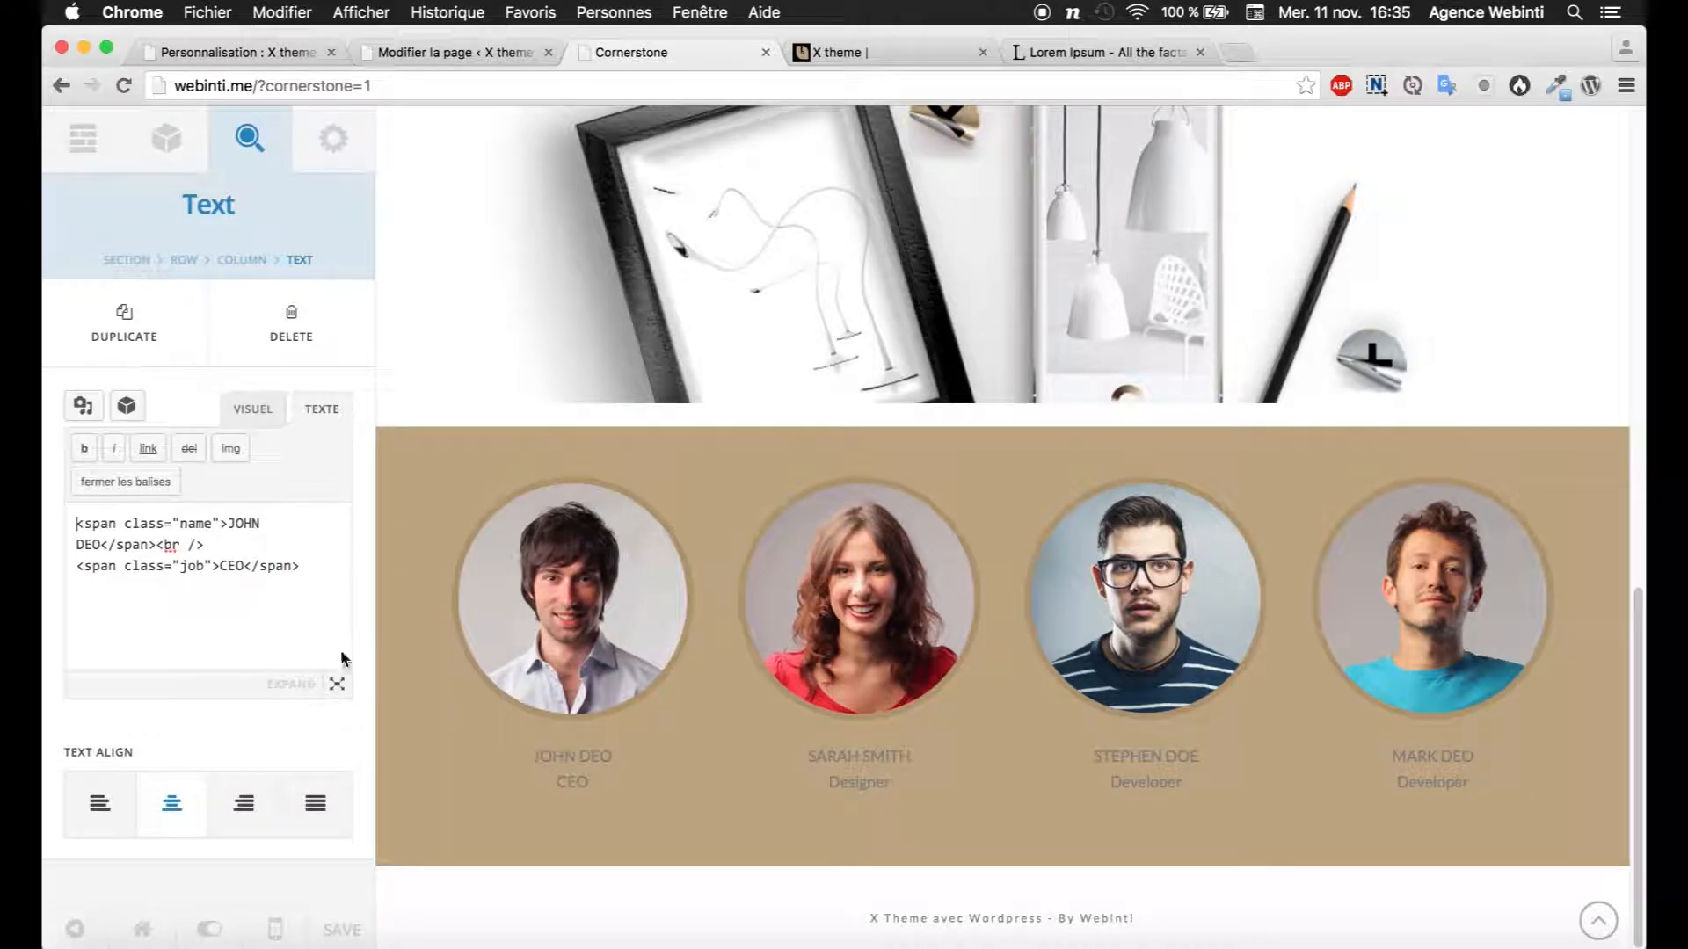
click(250, 410)
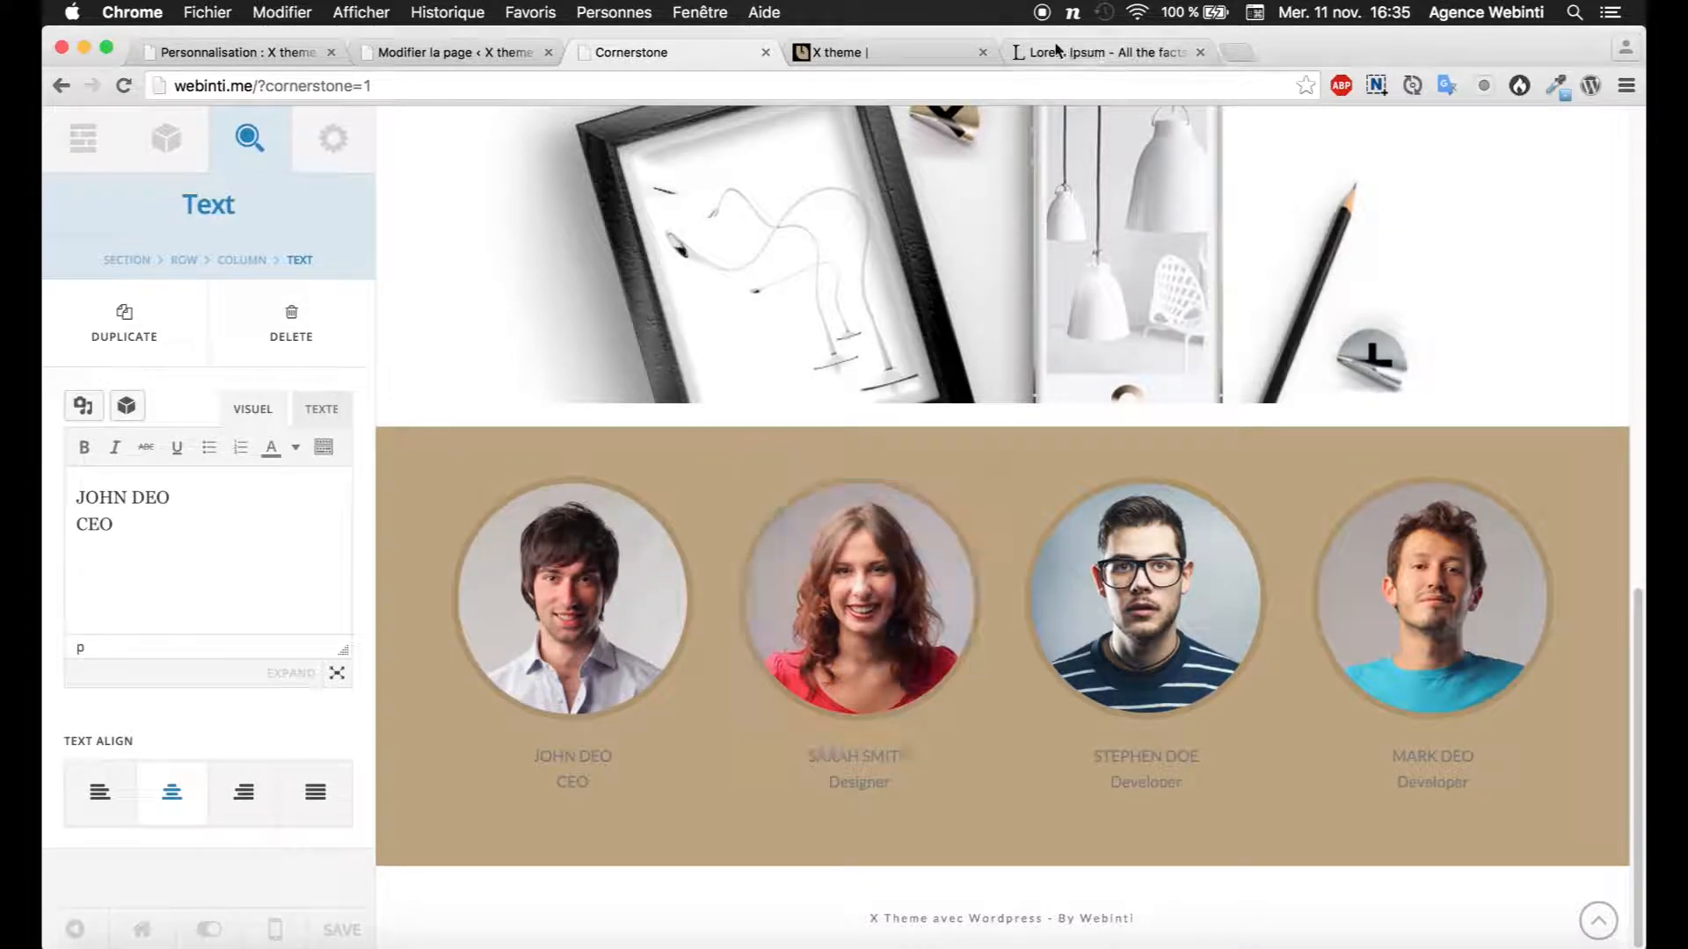
click(332, 931)
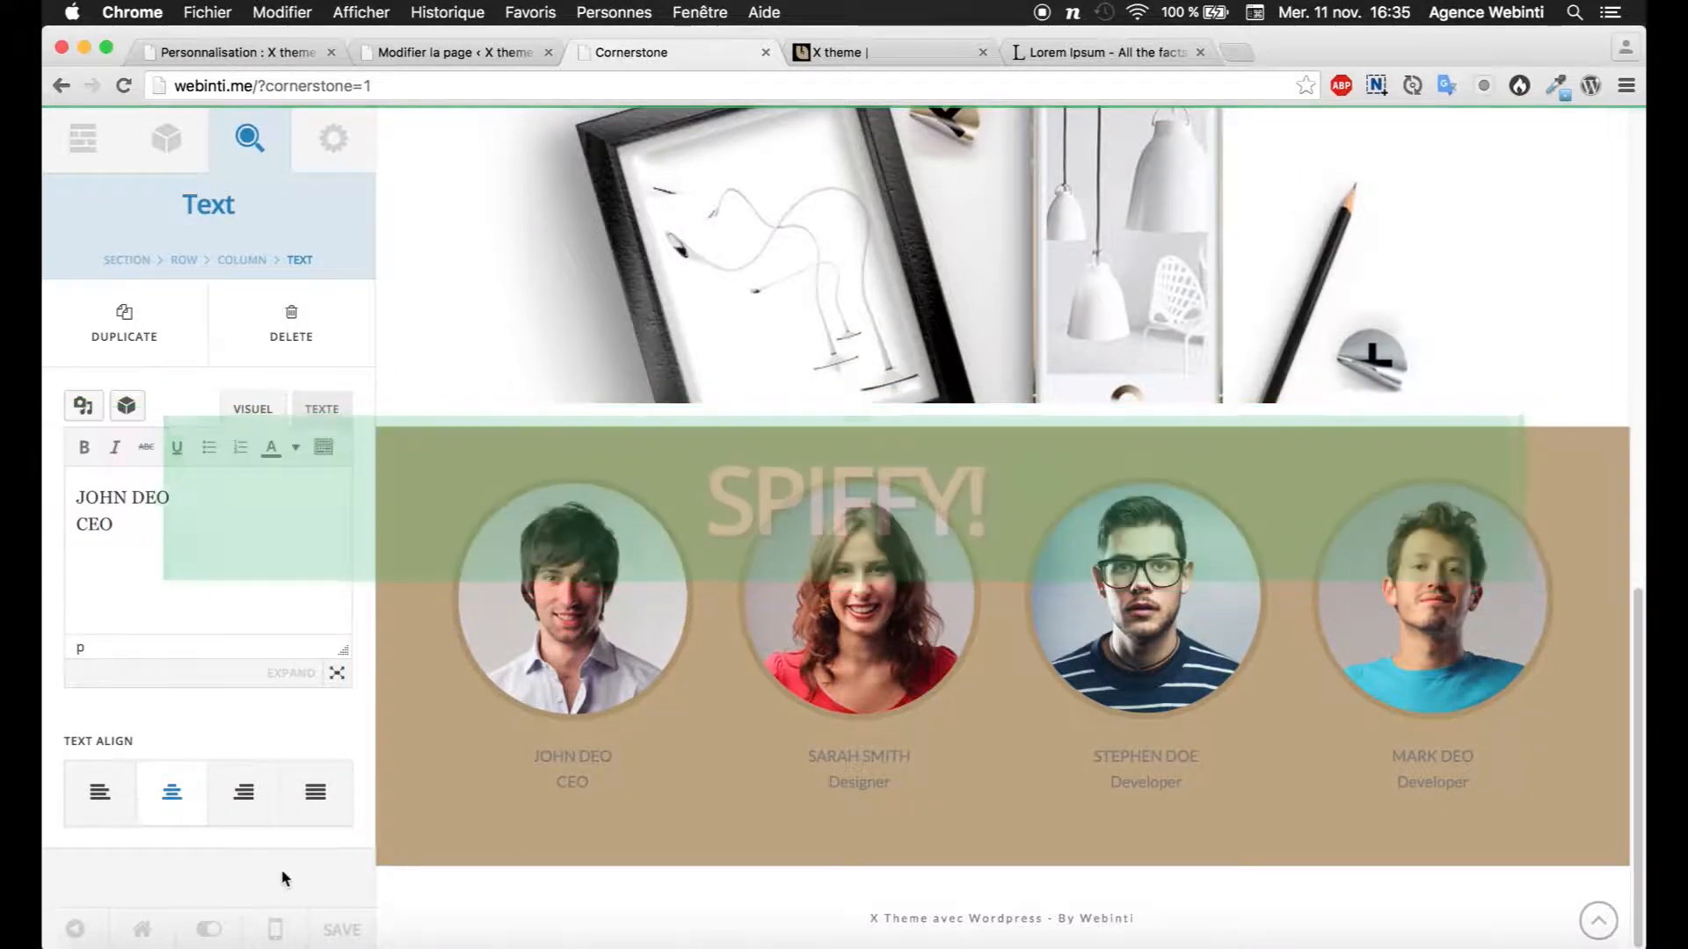
scroll(911, 622, up, 12)
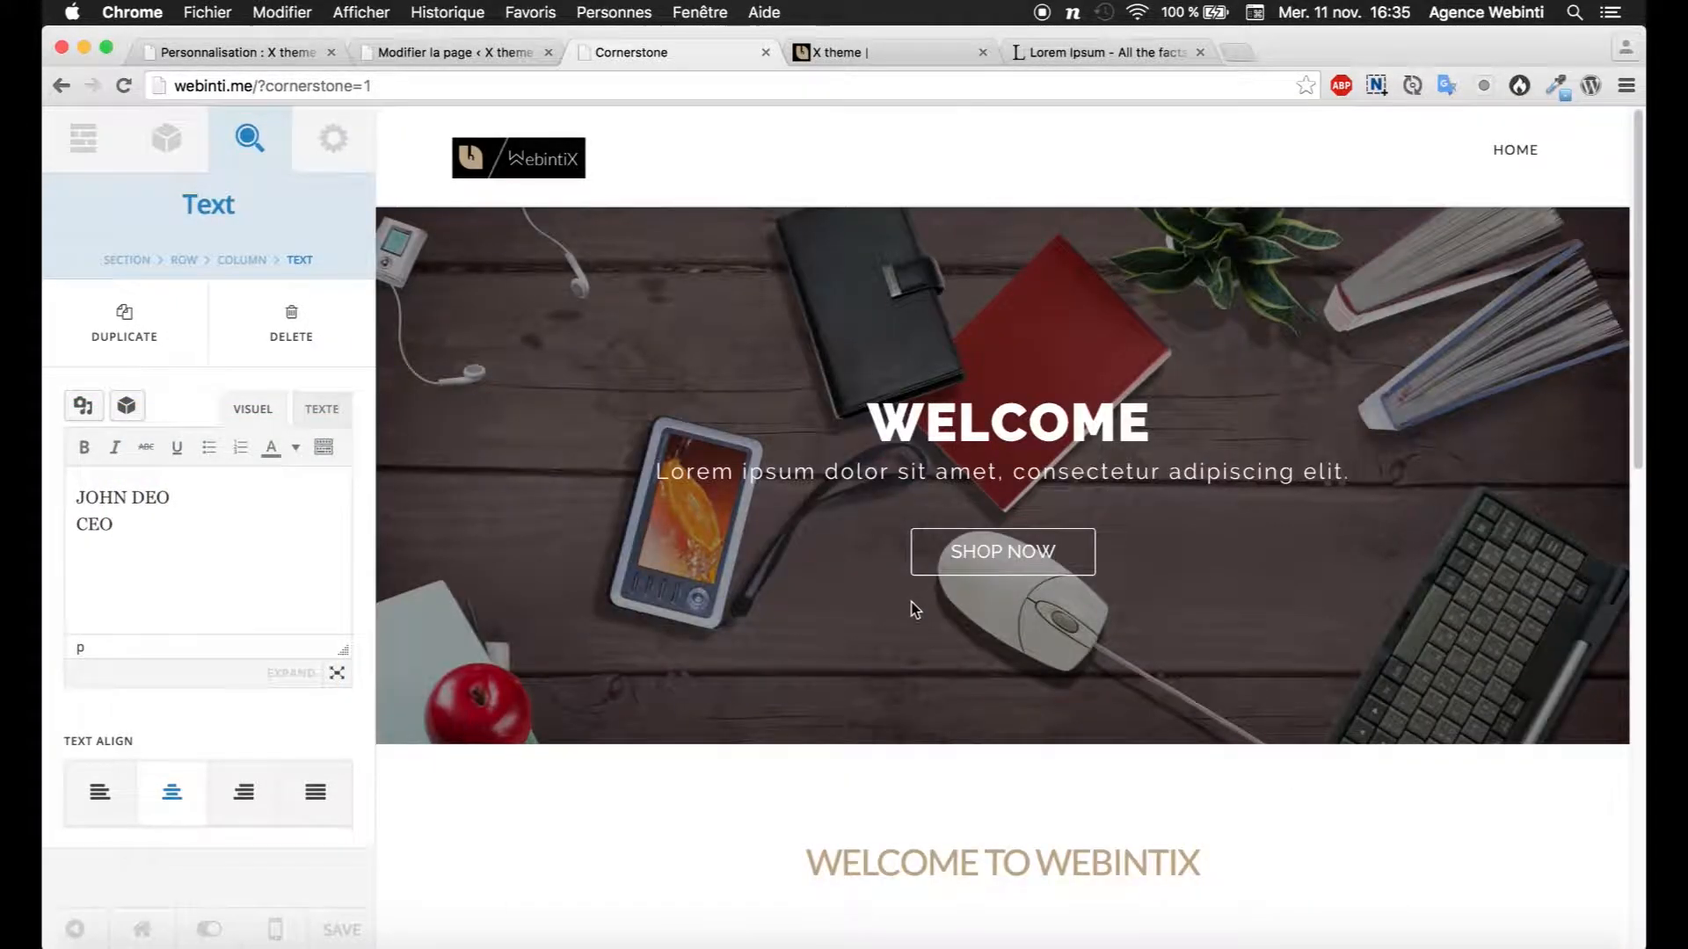
scroll(910, 607, down, 10)
scroll(634, 573, down, 2)
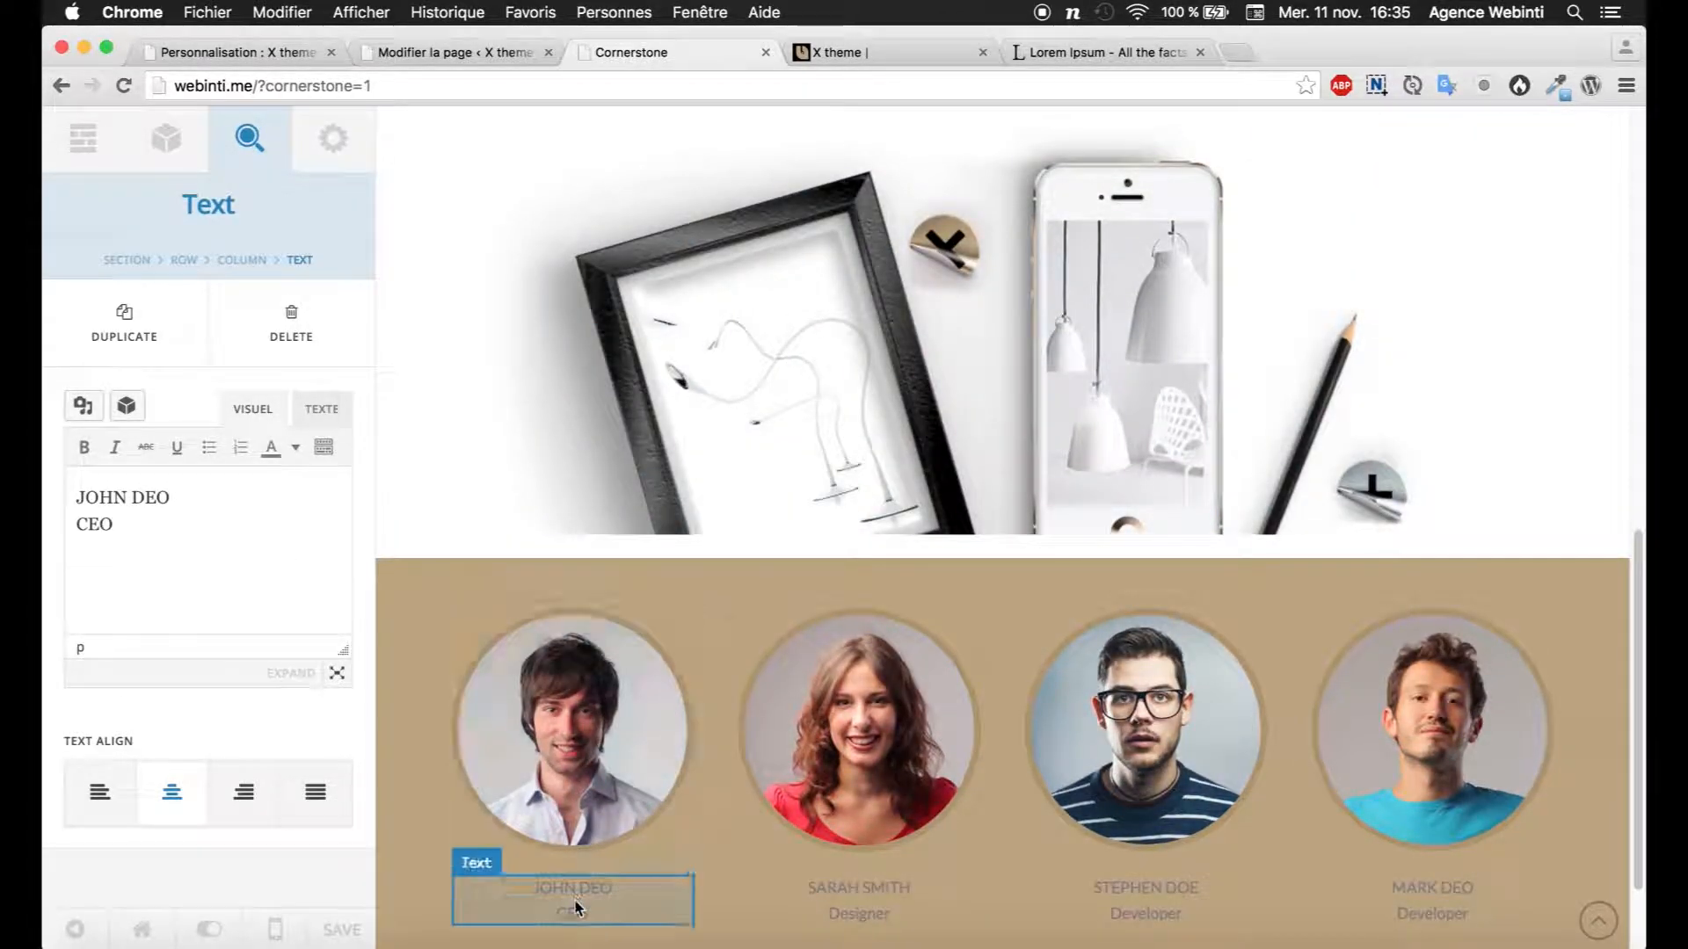
Step: Preview the page at the Extra Small (480px & Smaller) screen size and review it from the header to the team portraits
click(276, 928)
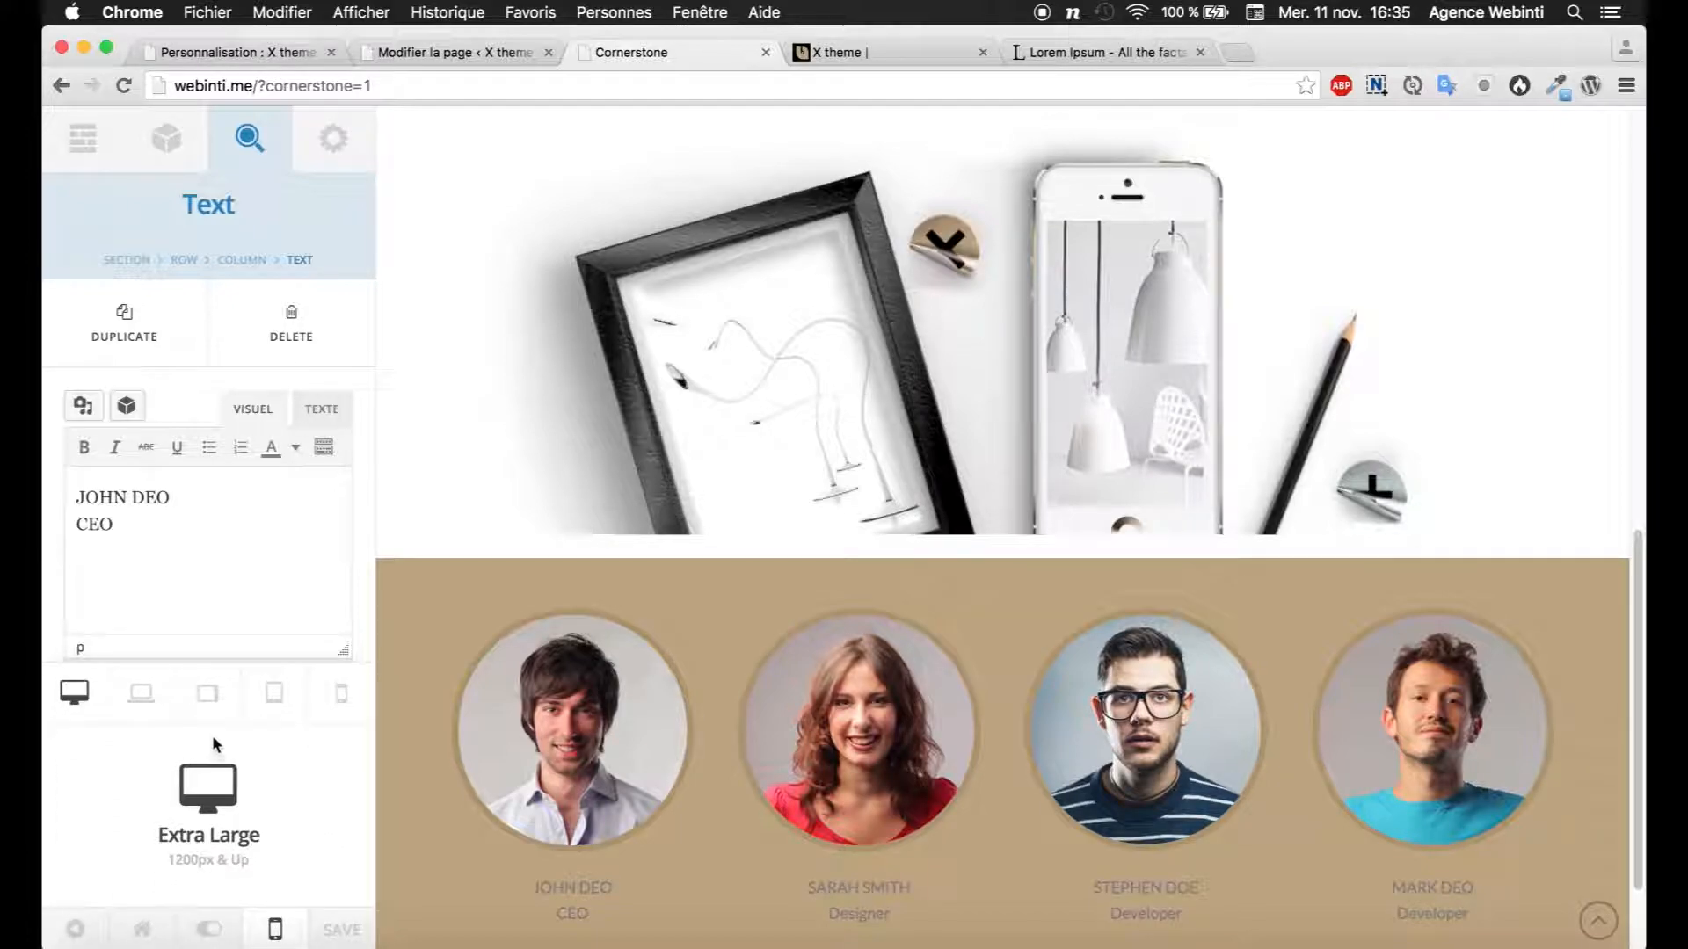
click(340, 696)
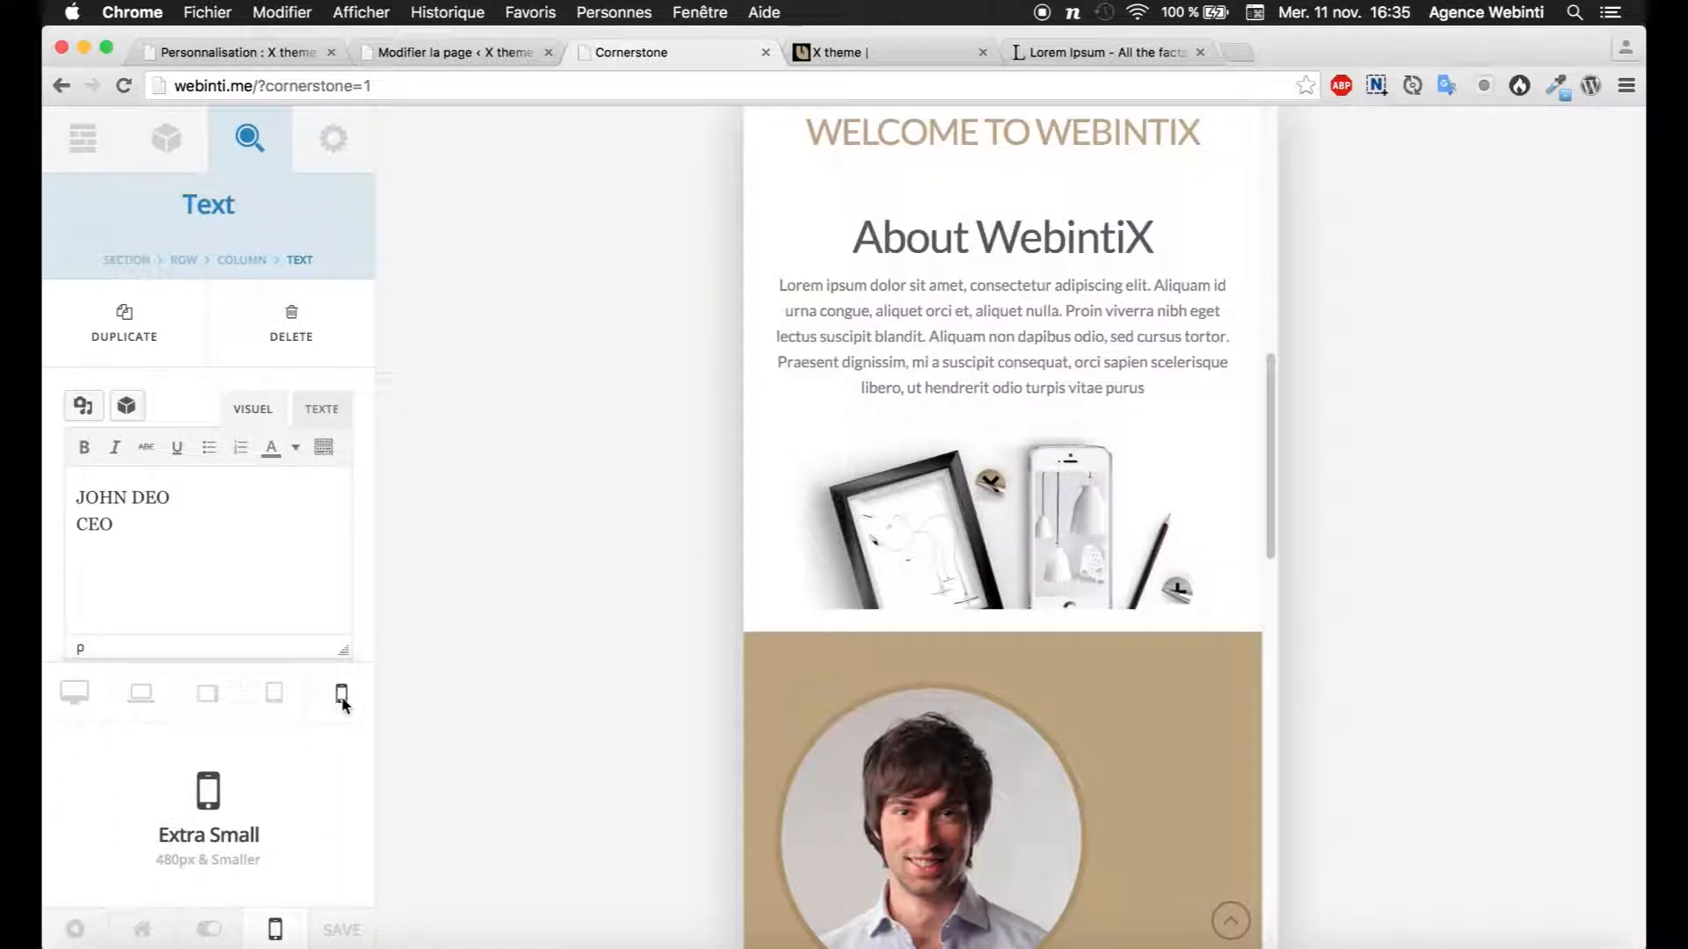
scroll(1027, 631, up, 8)
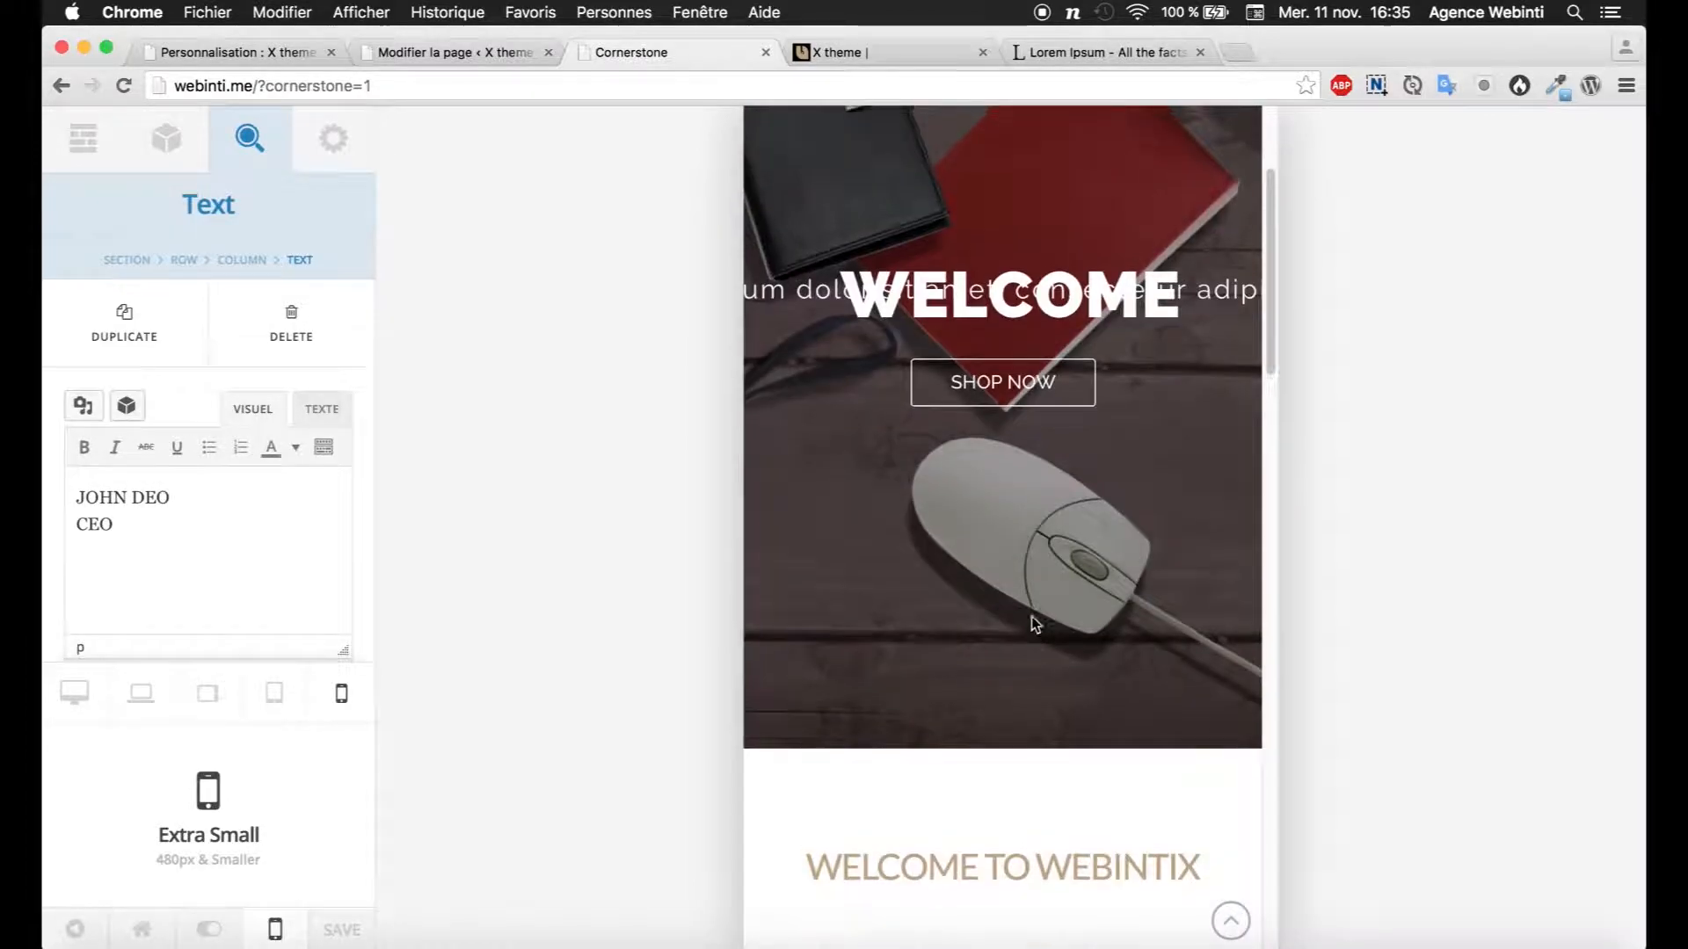
scroll(1032, 616, up, 3)
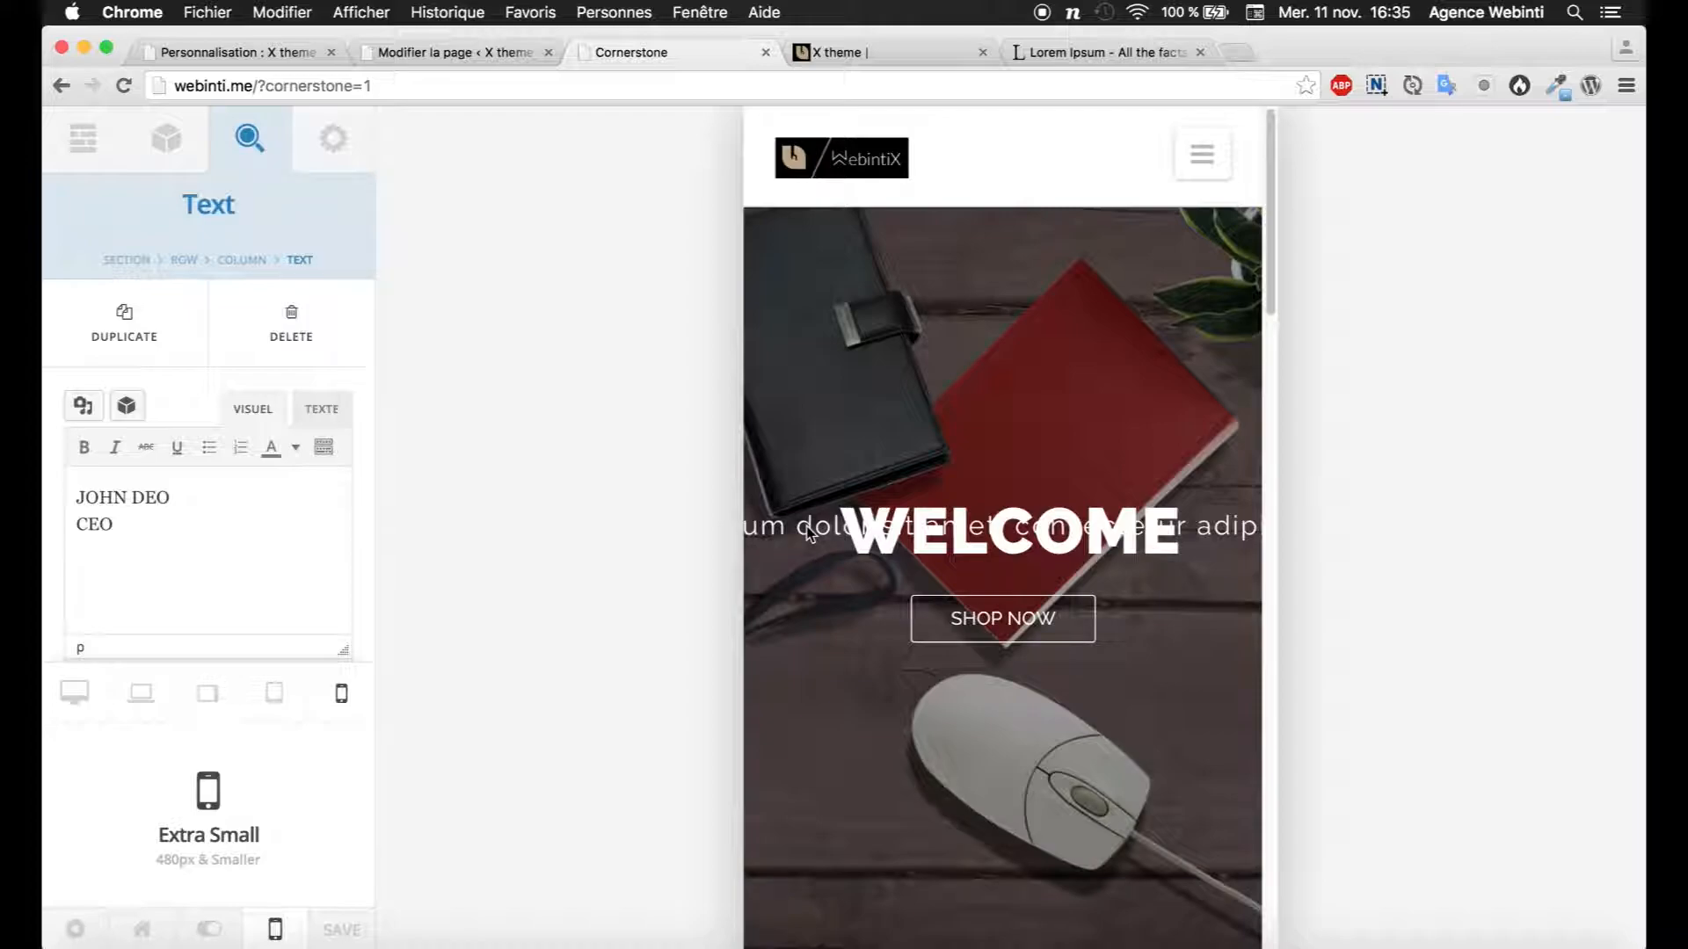
scroll(810, 536, down, 10)
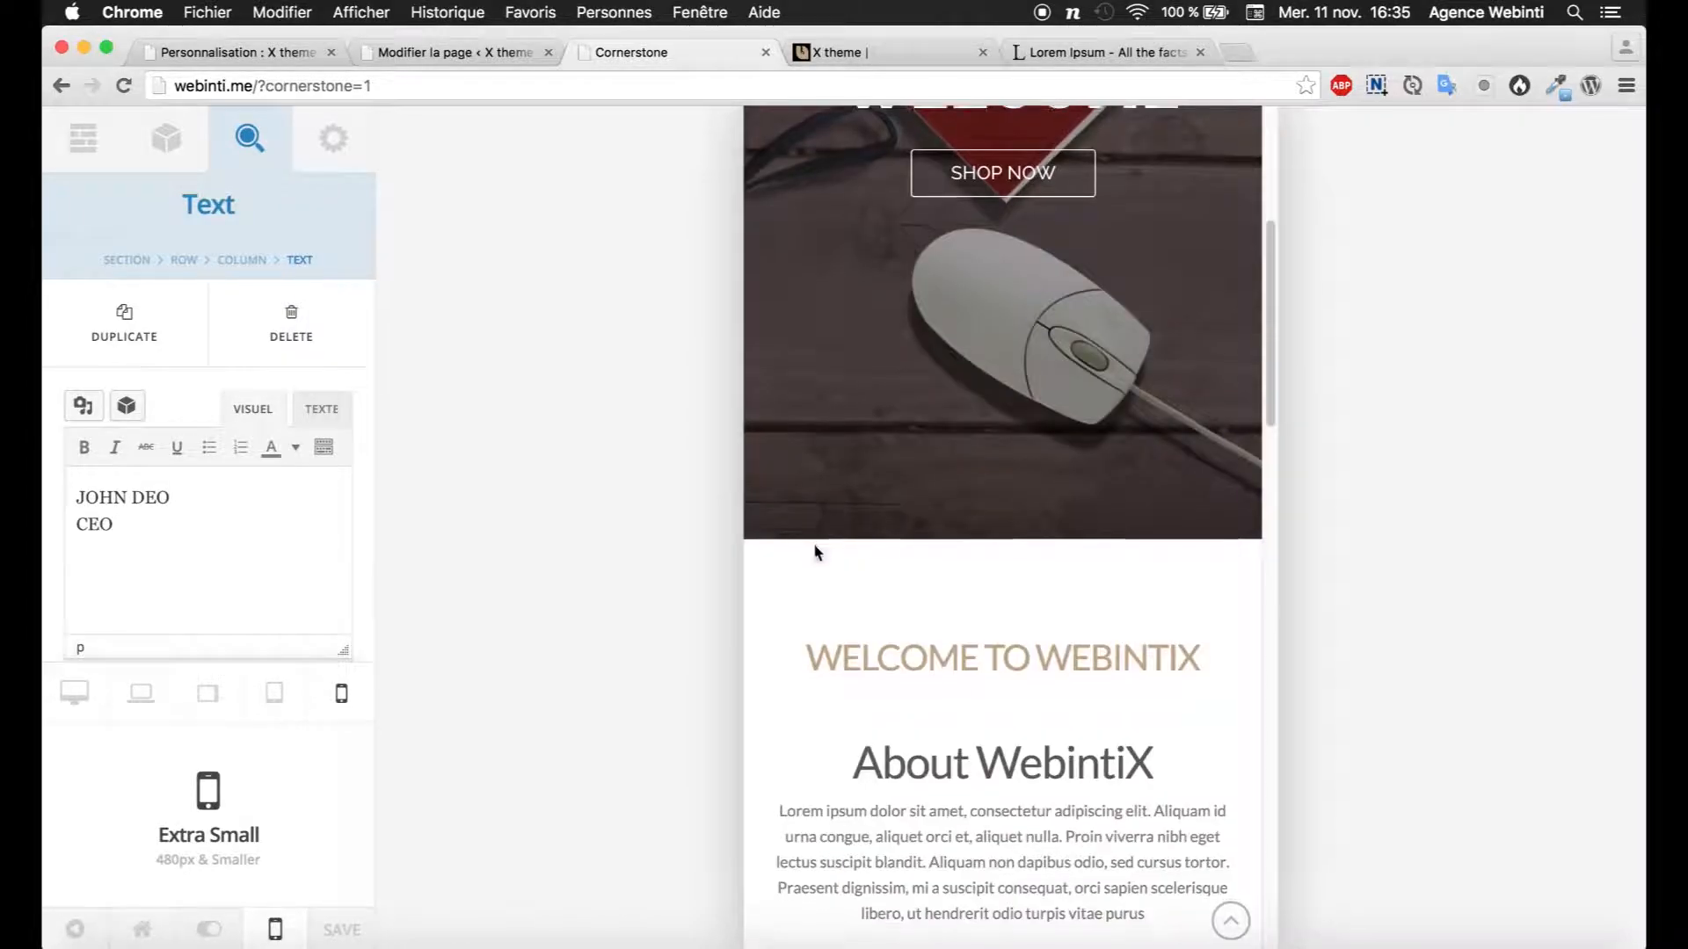
scroll(822, 558, down, 10)
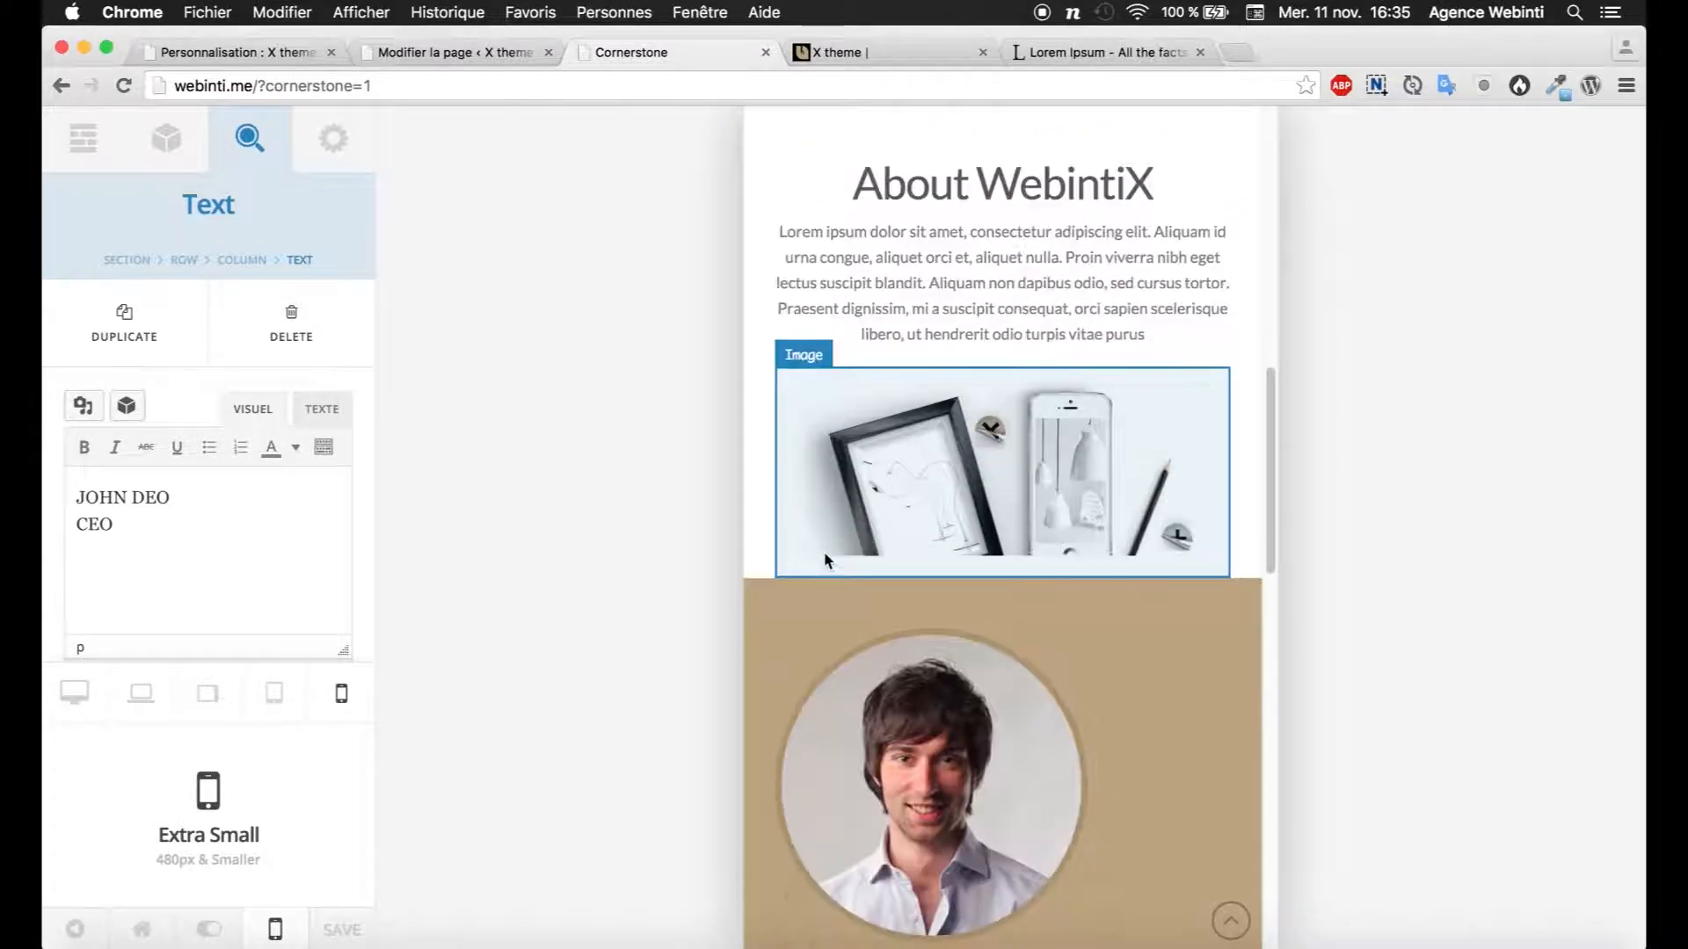
scroll(825, 563, down, 8)
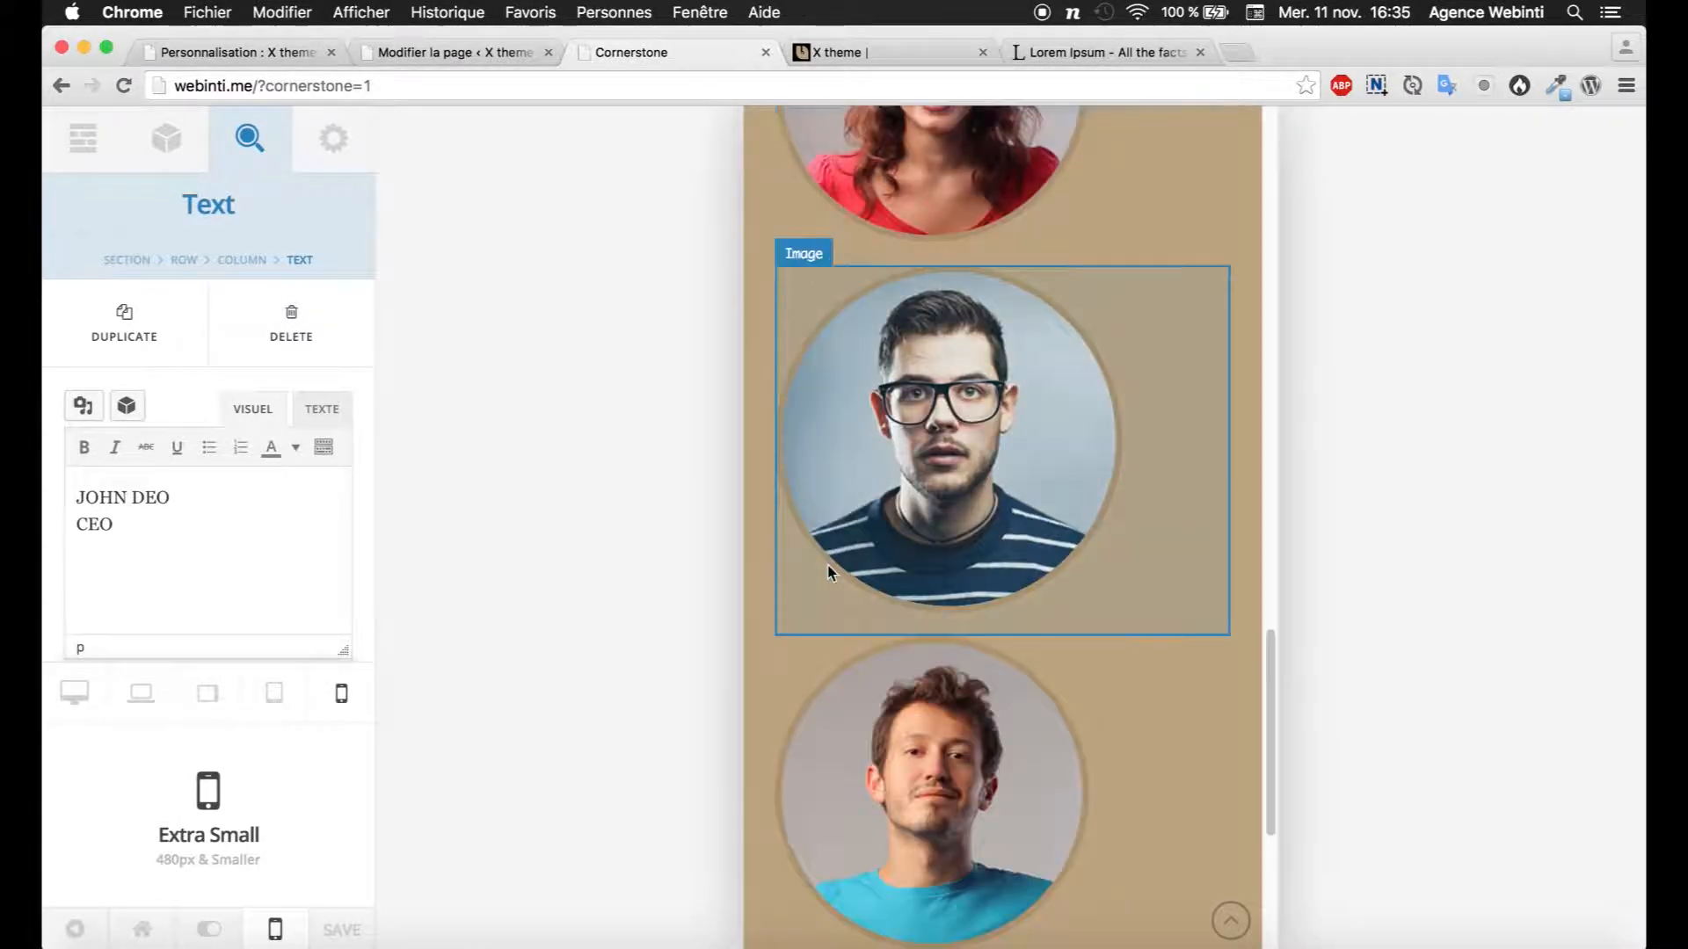
scroll(828, 573, up, 8)
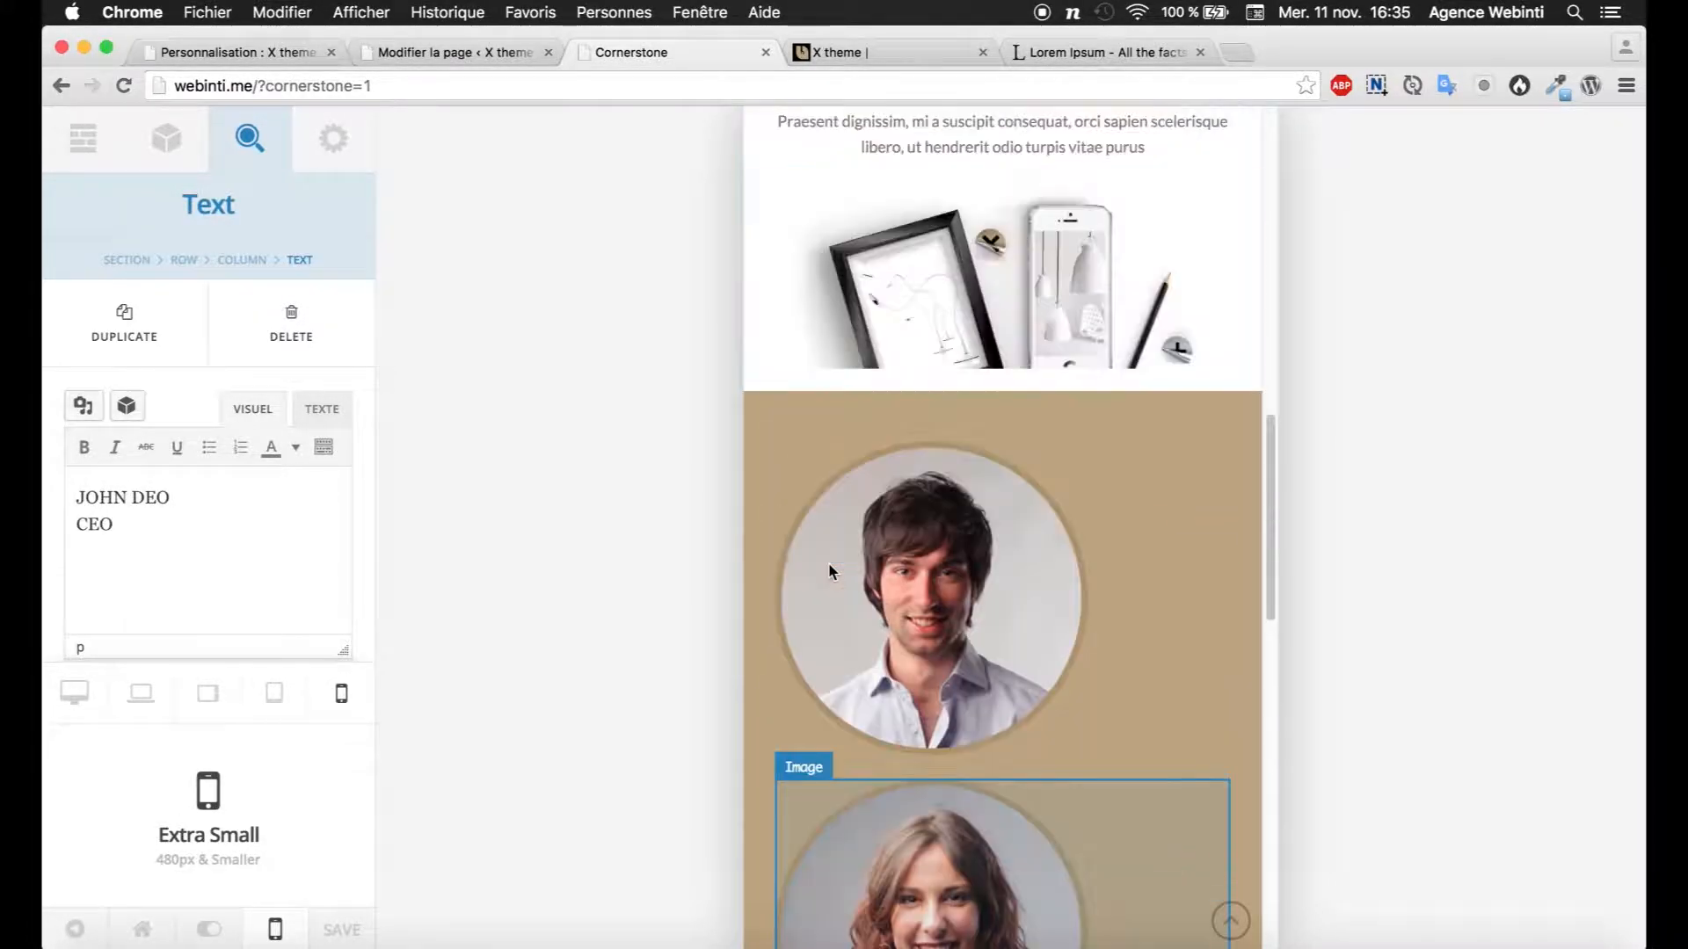
Step: Examine the settings of the first two team portraits and of the column and row that contain them
click(875, 521)
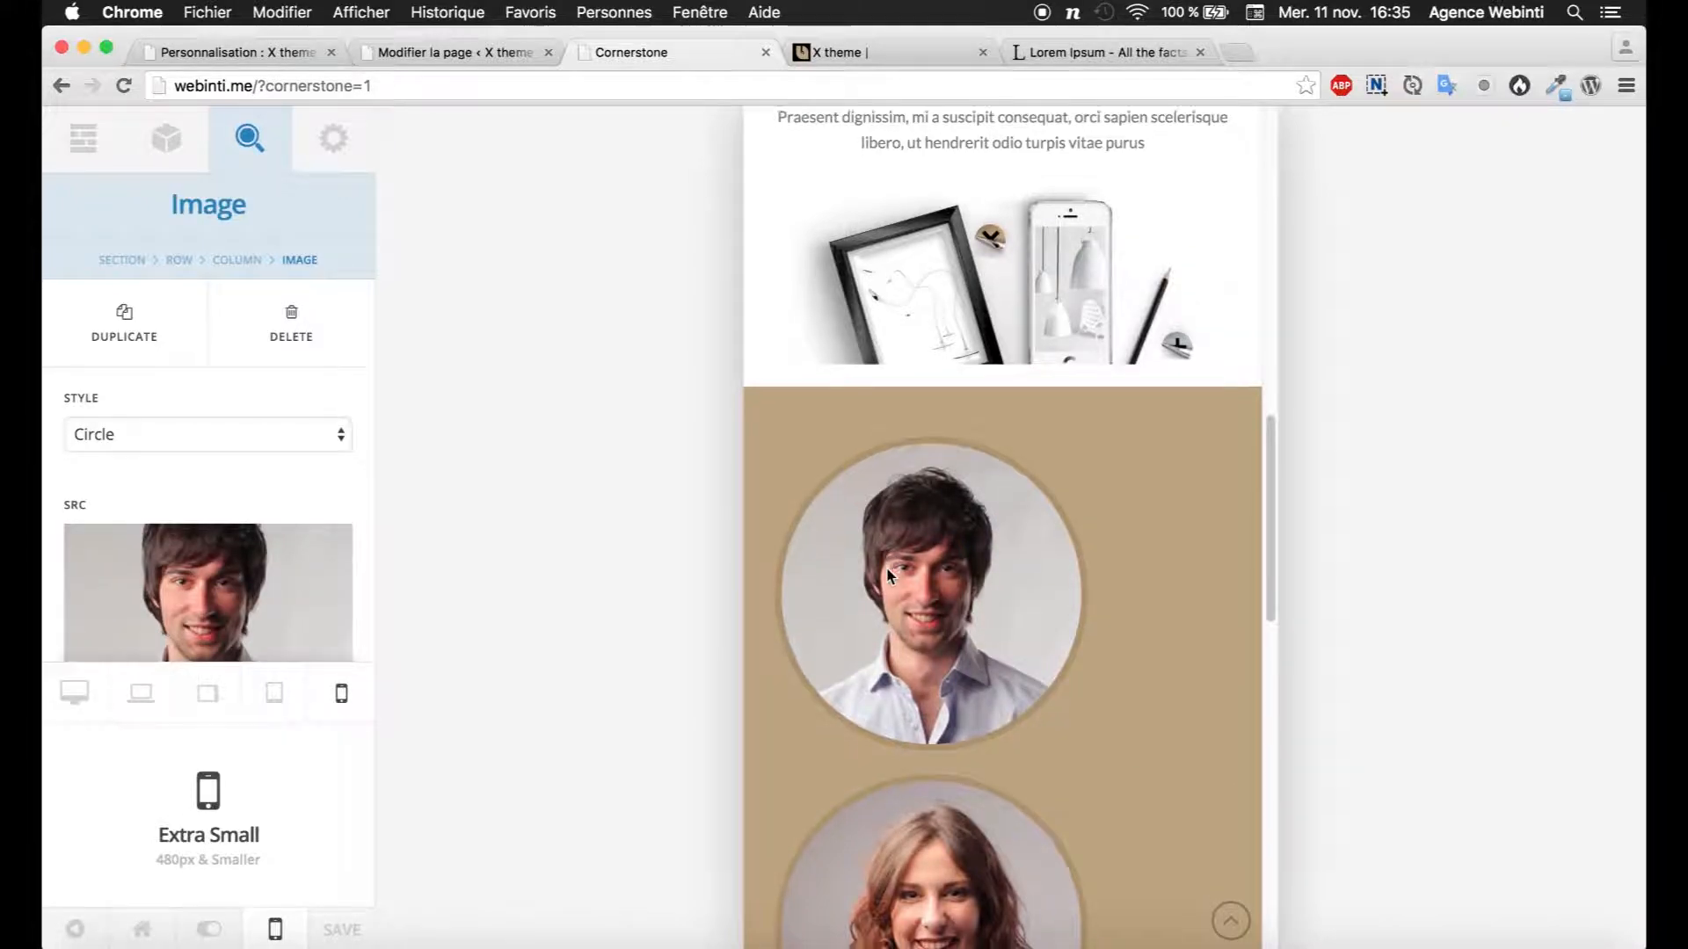
scroll(882, 563, down, 3)
scroll(310, 589, down, 10)
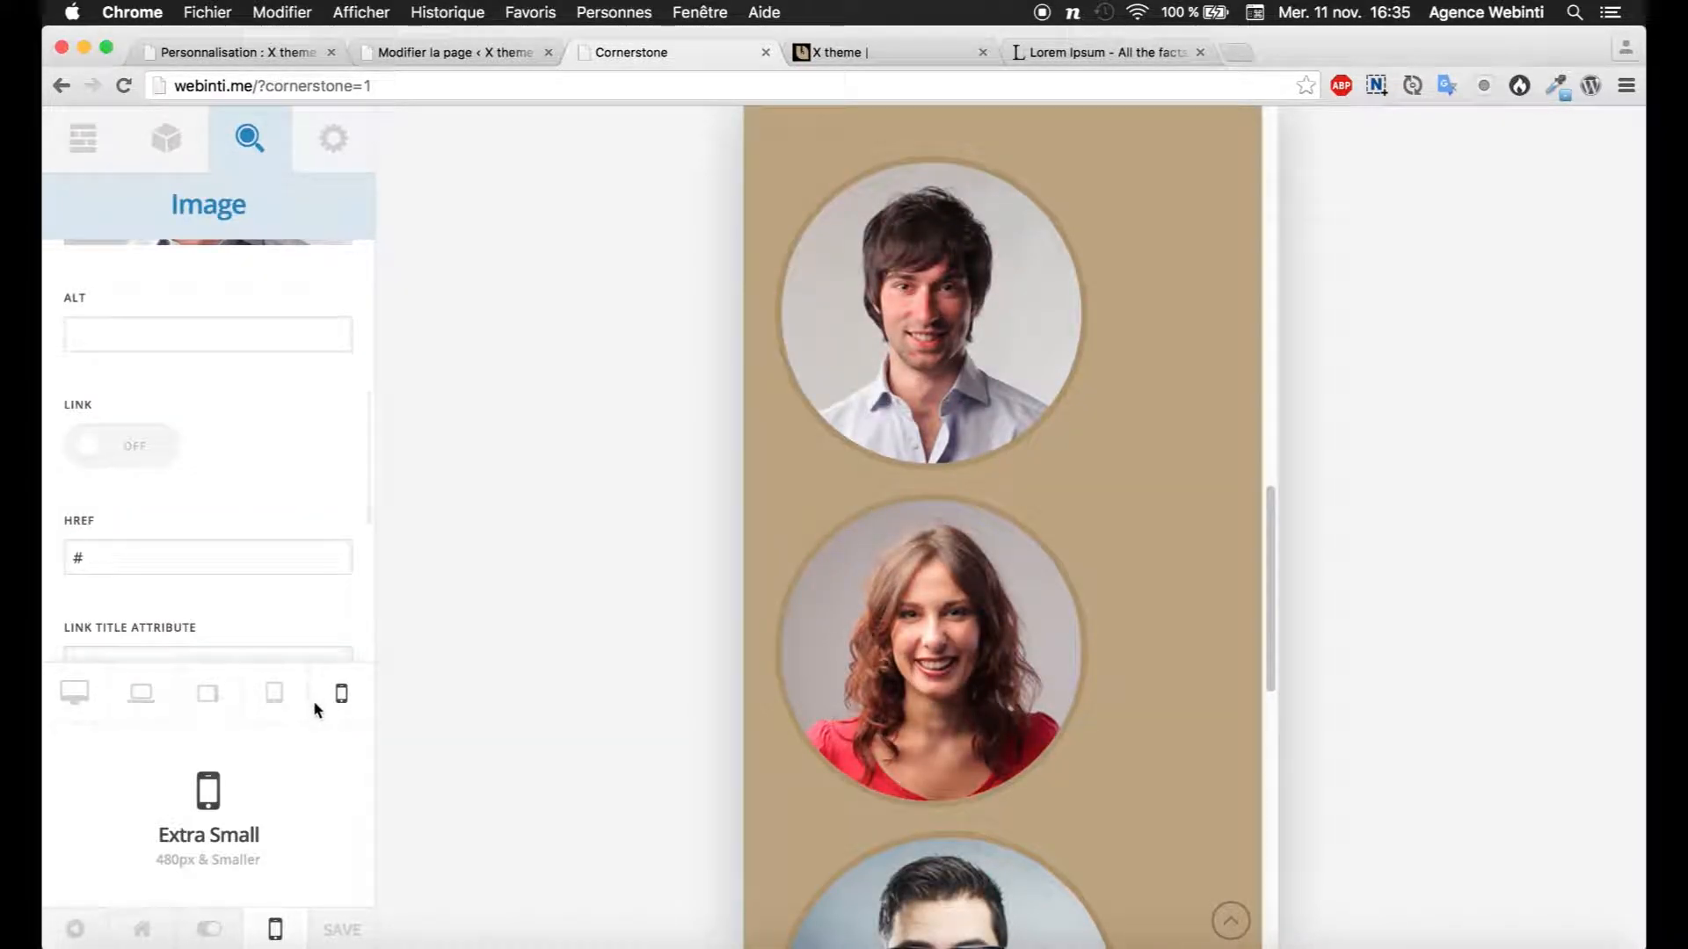
scroll(304, 518, up, 10)
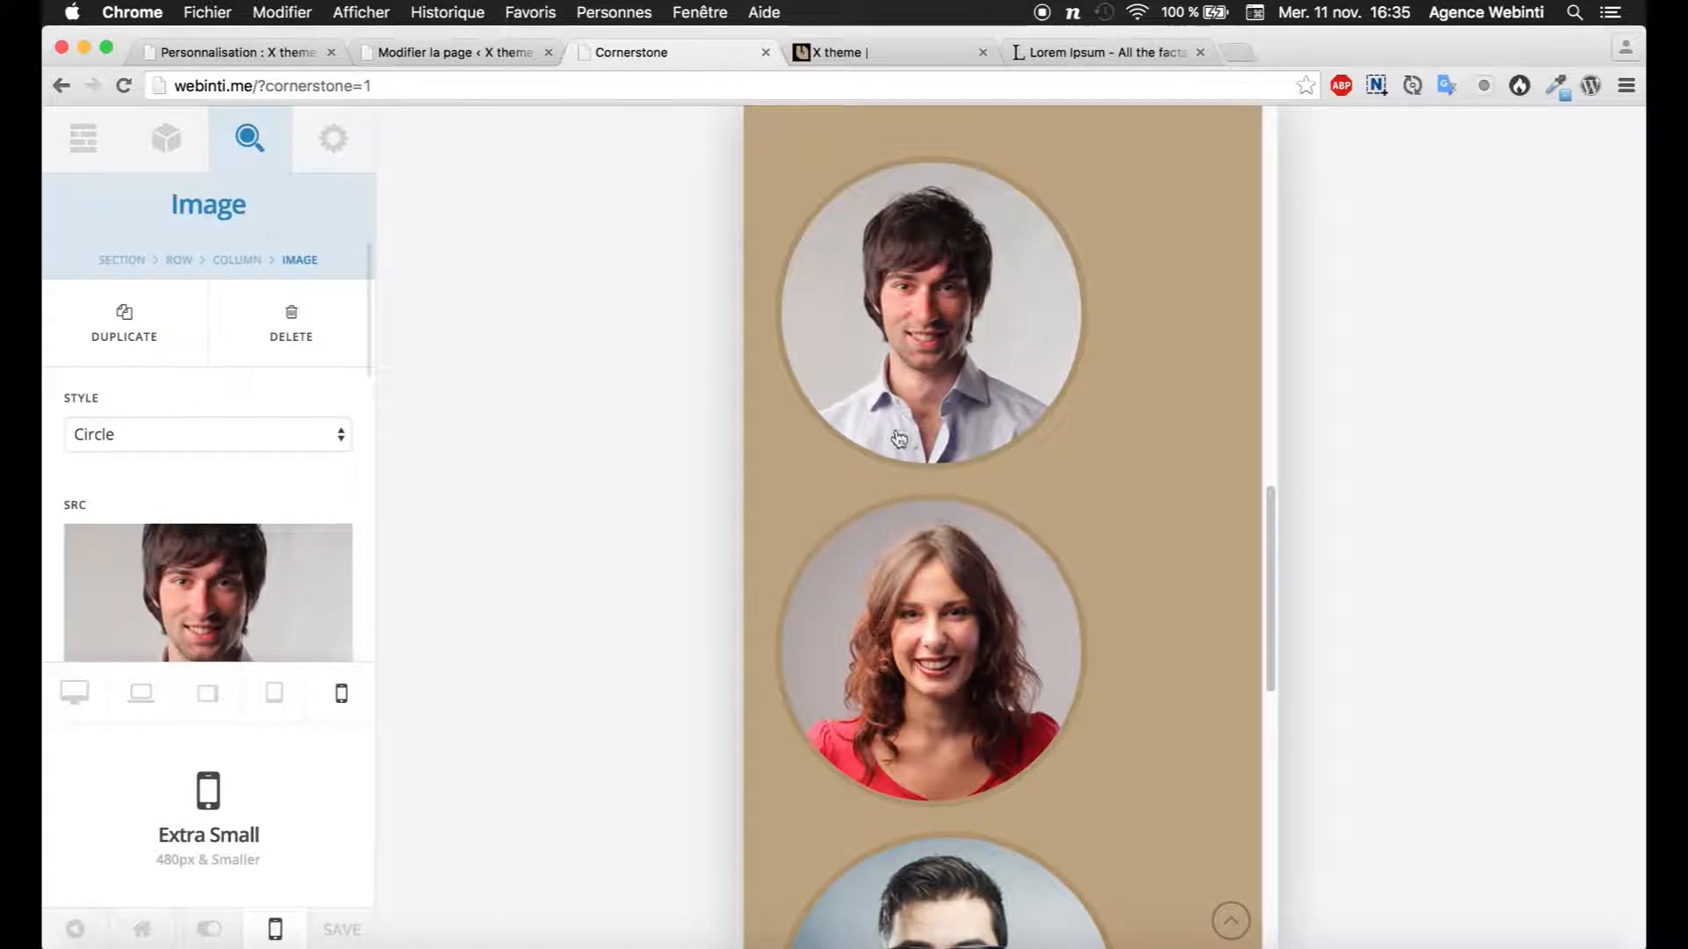
click(947, 621)
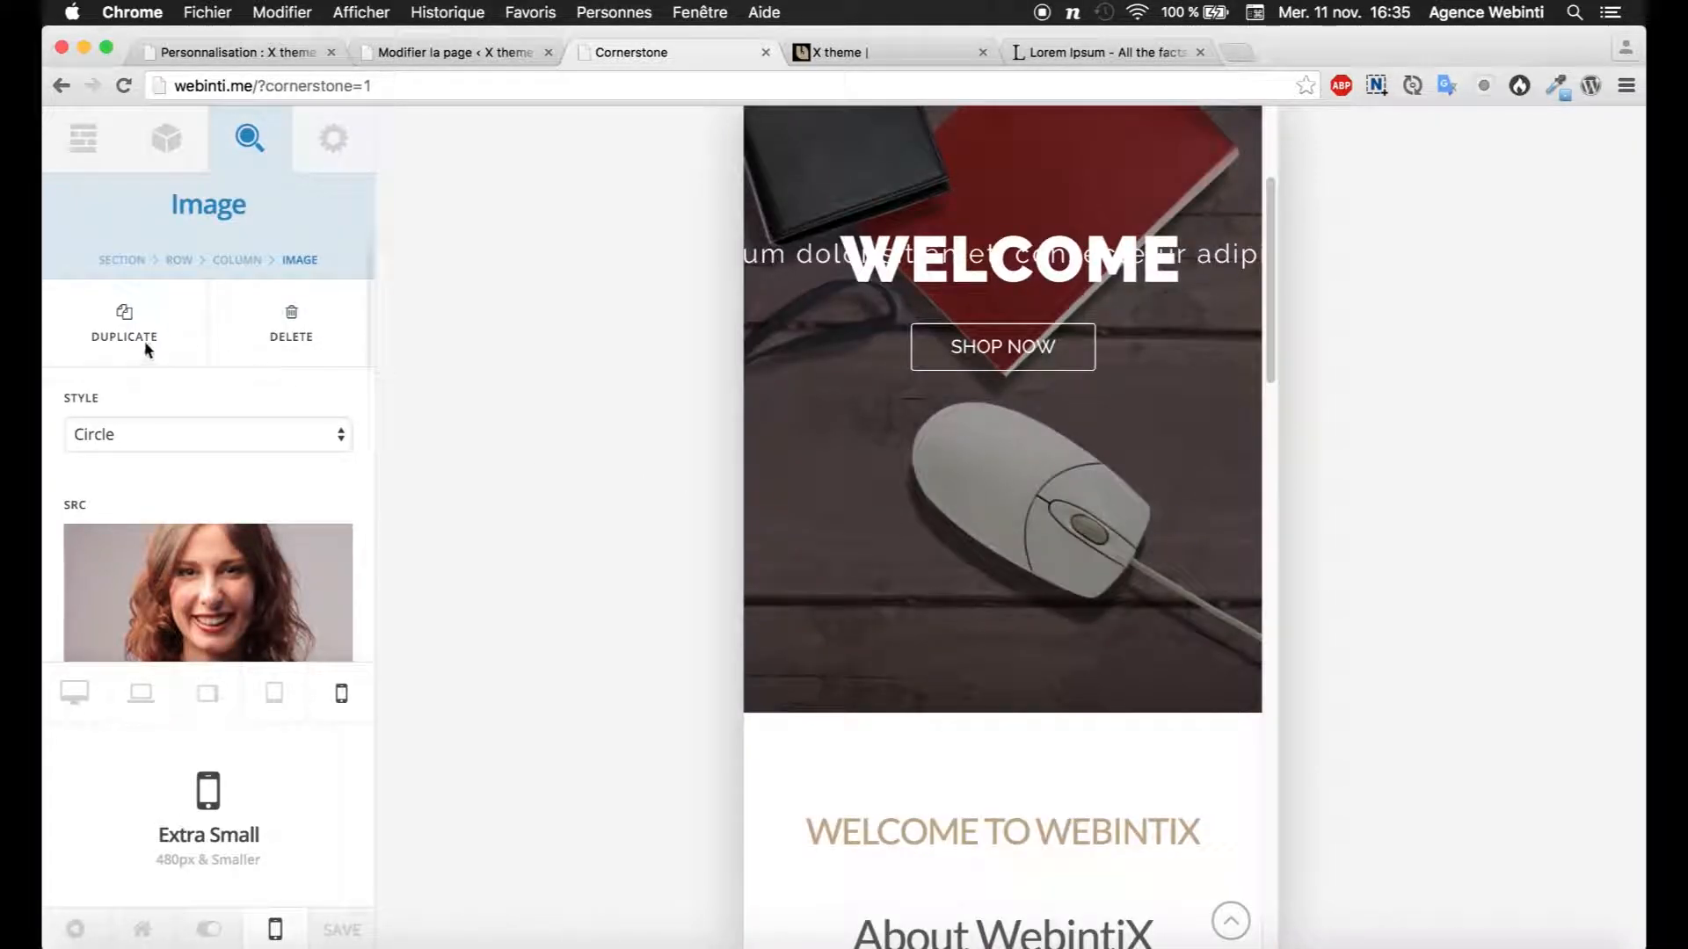
click(234, 262)
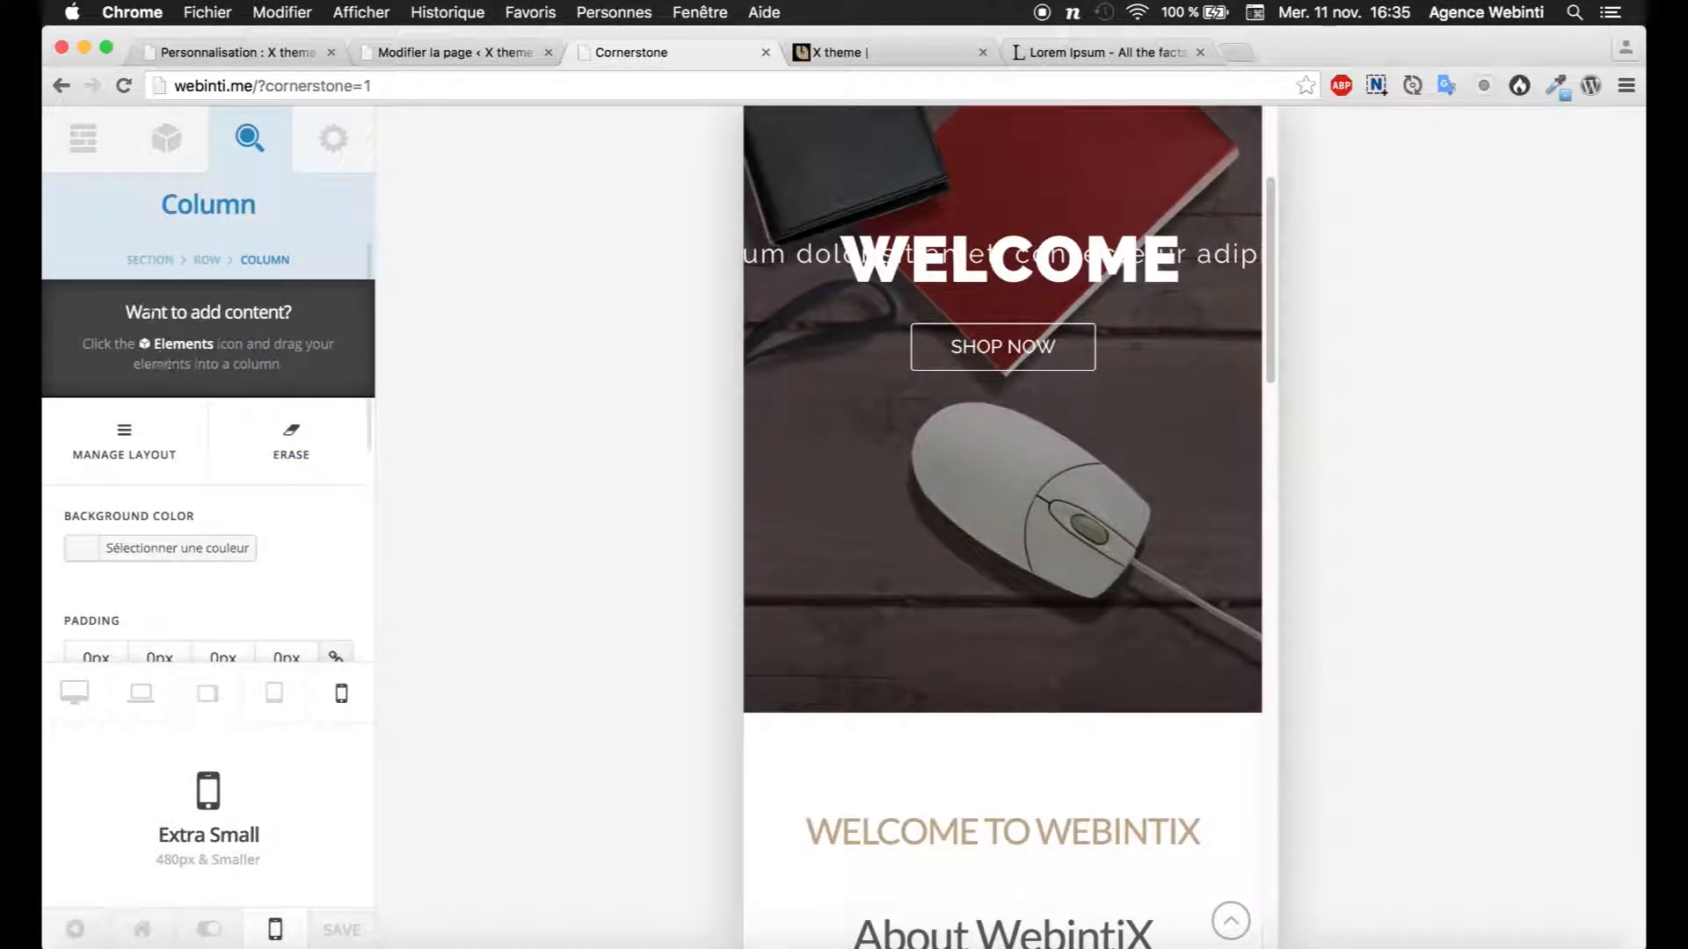
click(209, 262)
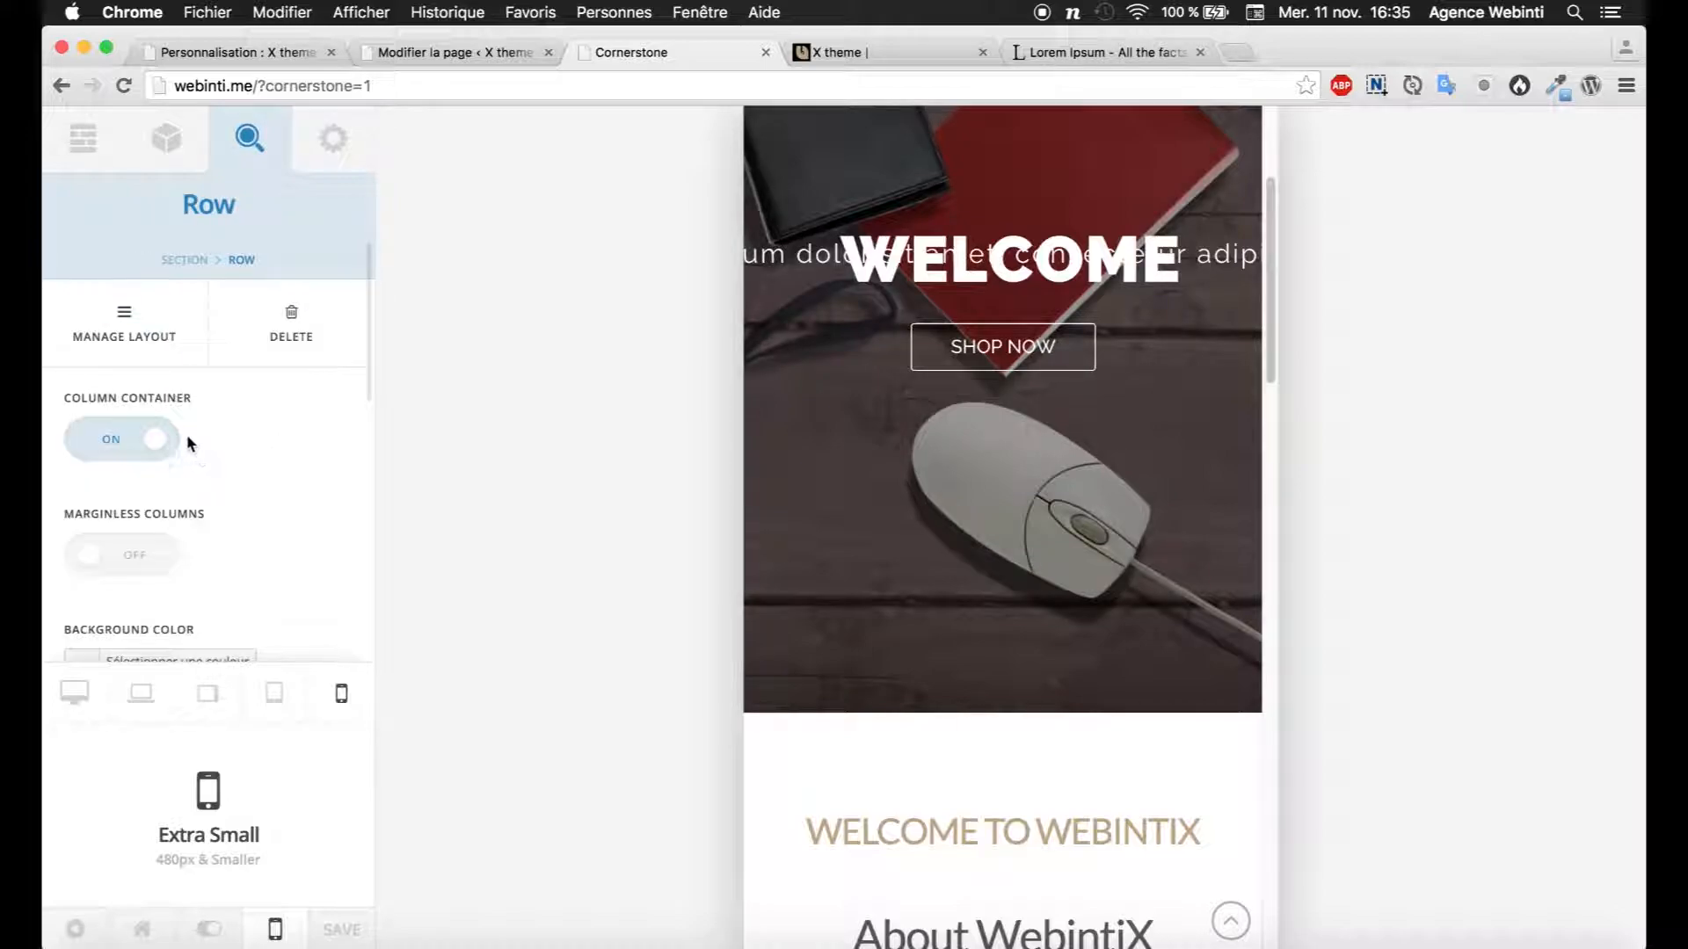
scroll(188, 431, down, 10)
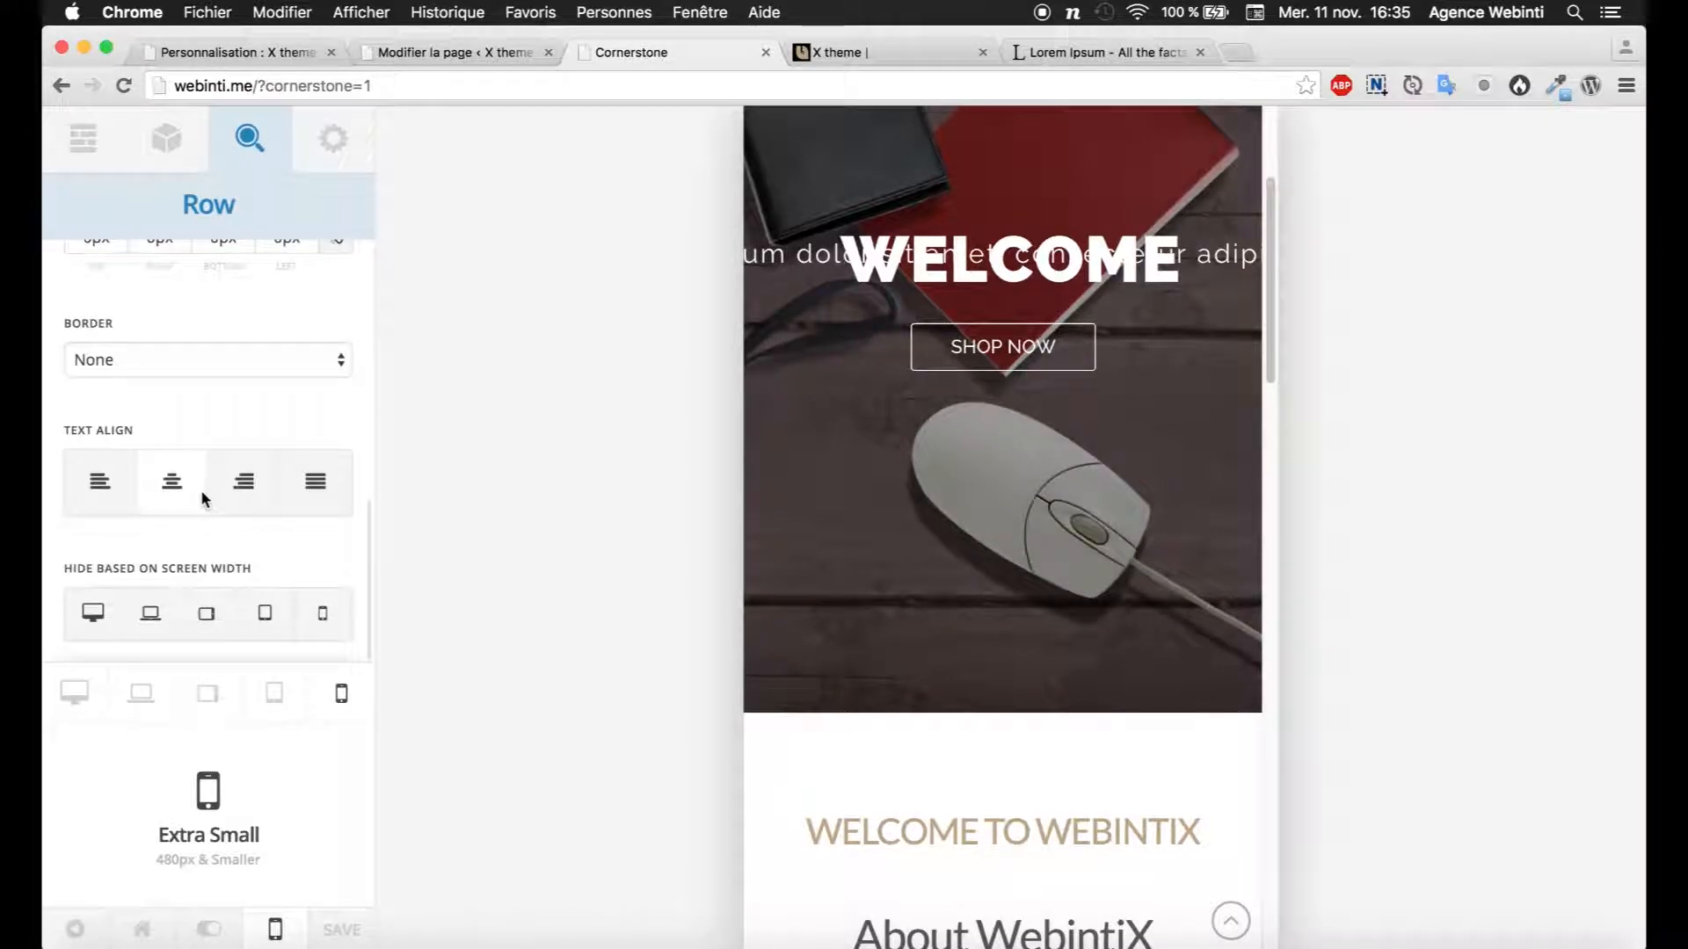
scroll(194, 493, up, 10)
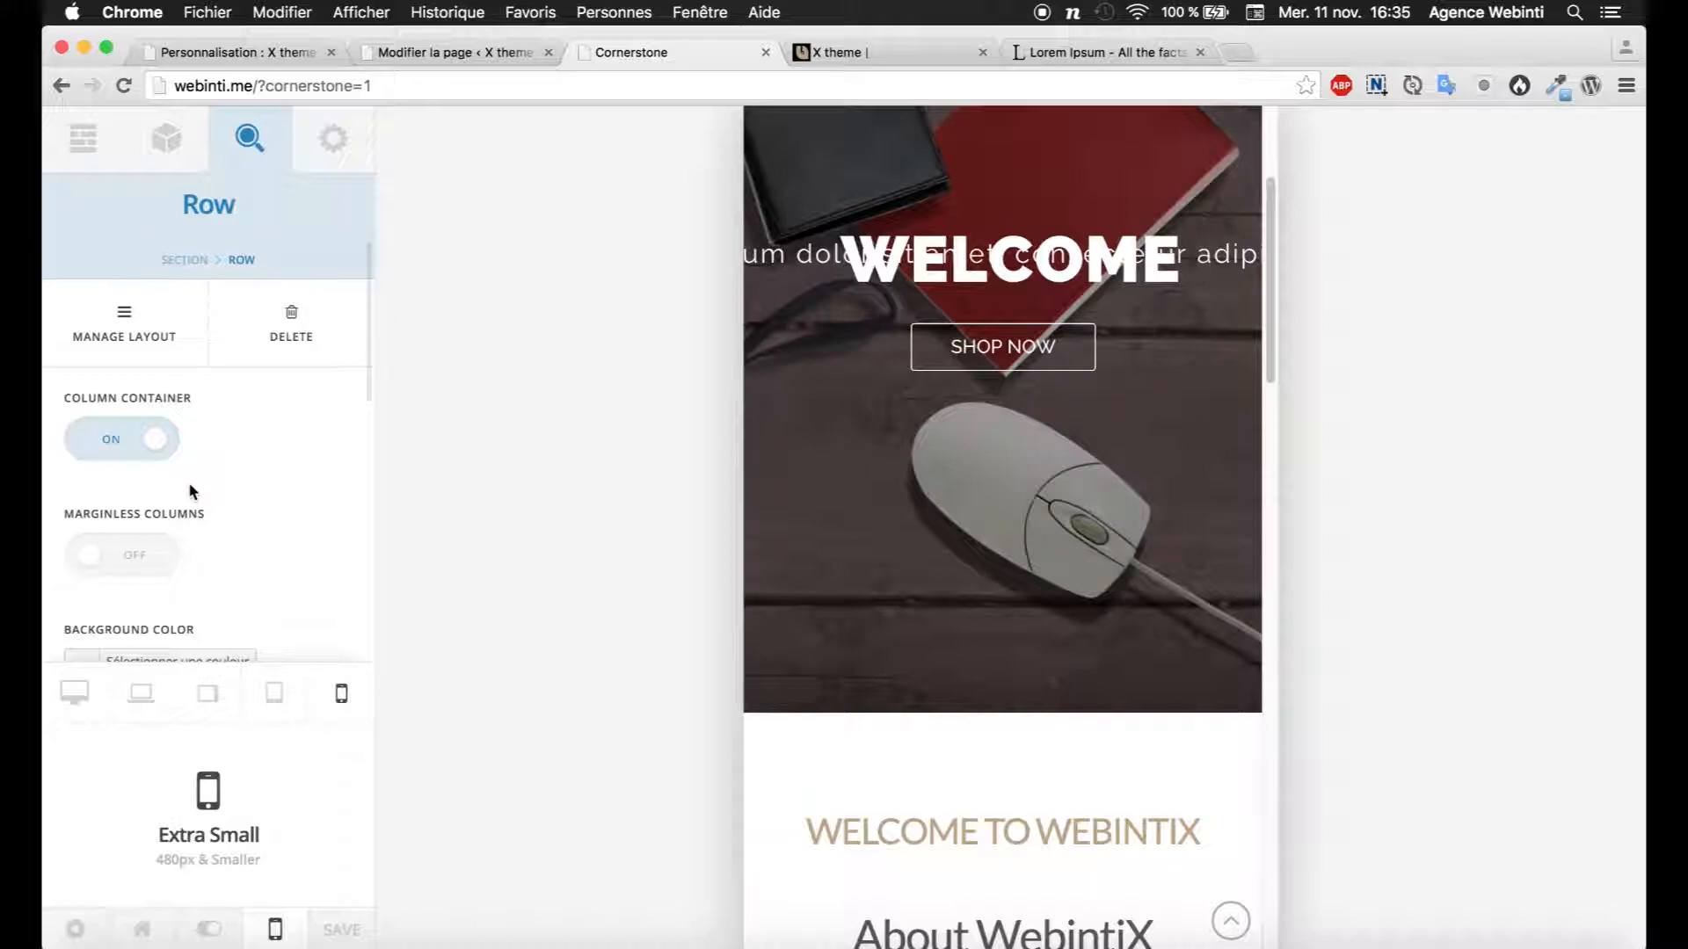
Step: Open the layout of the Equipe section and examine Row 1's column layout against the stacked portraits and captions
click(114, 336)
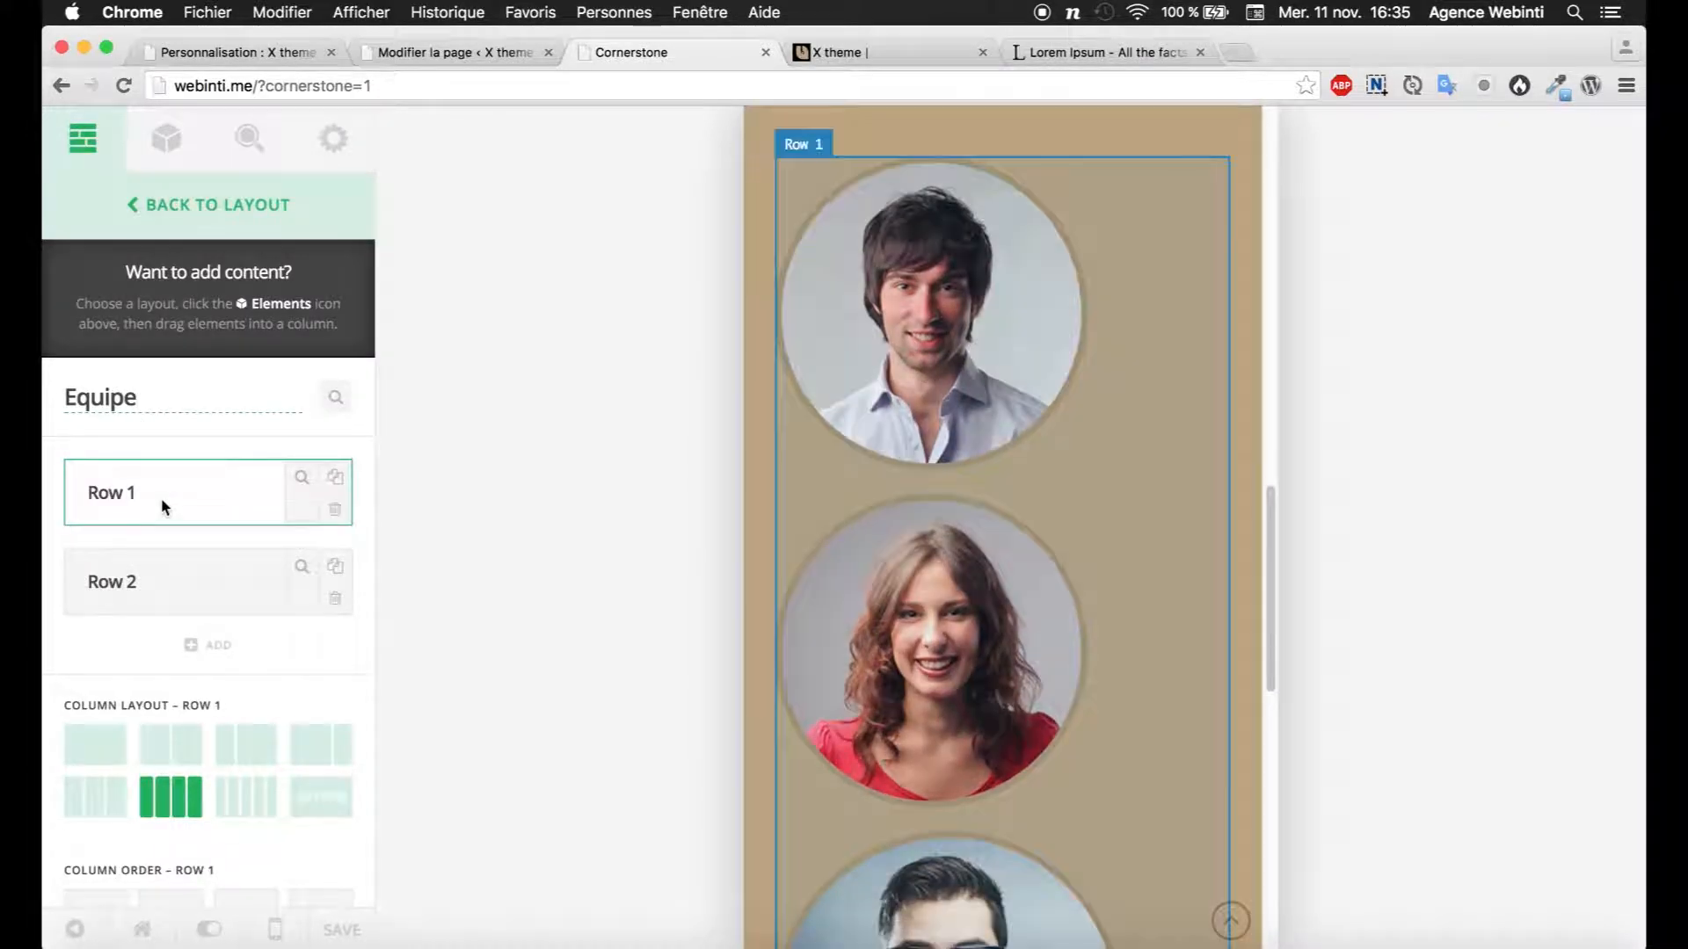
scroll(167, 506, down, 2)
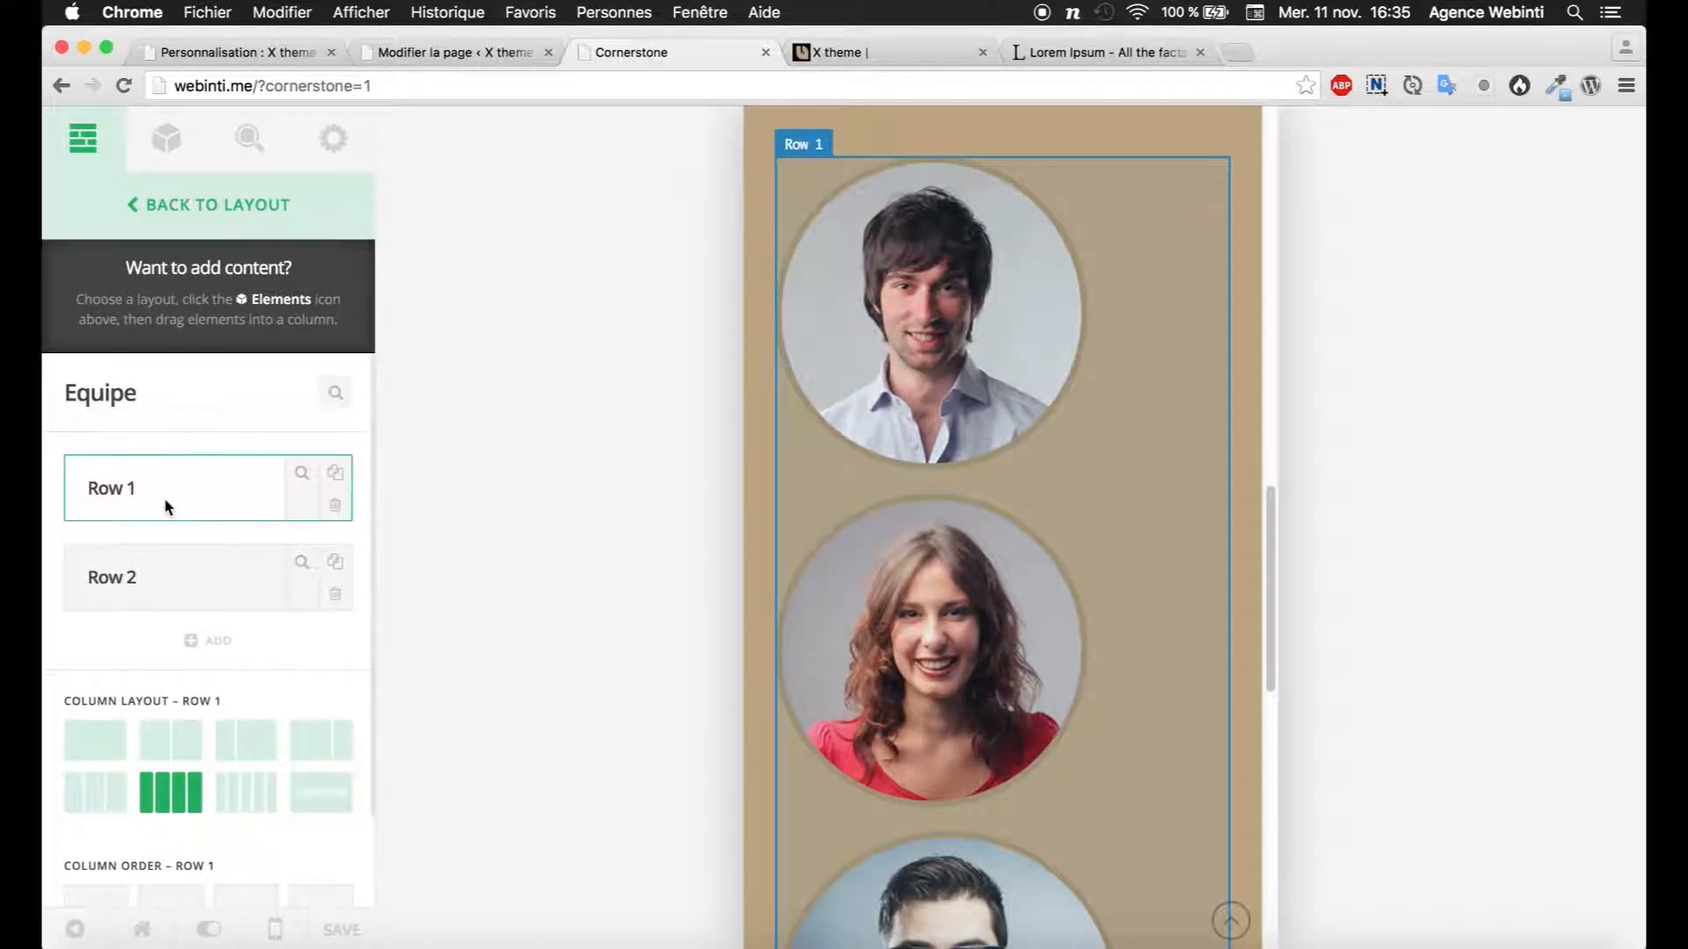
scroll(172, 499, up, 2)
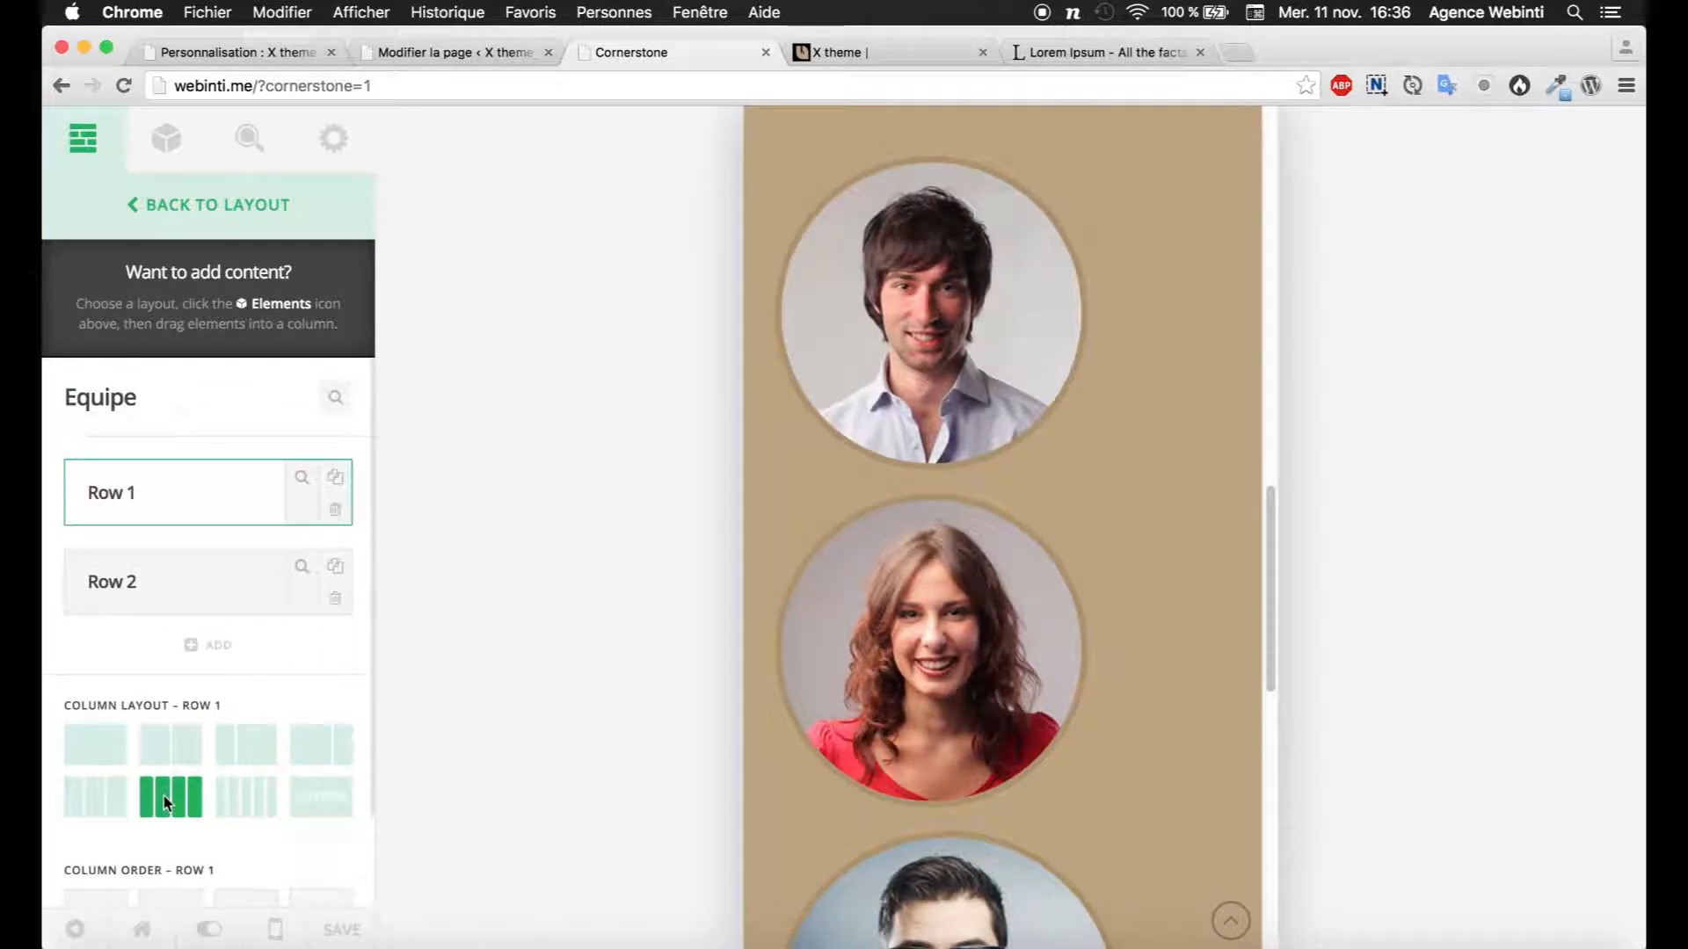
scroll(167, 782, down, 2)
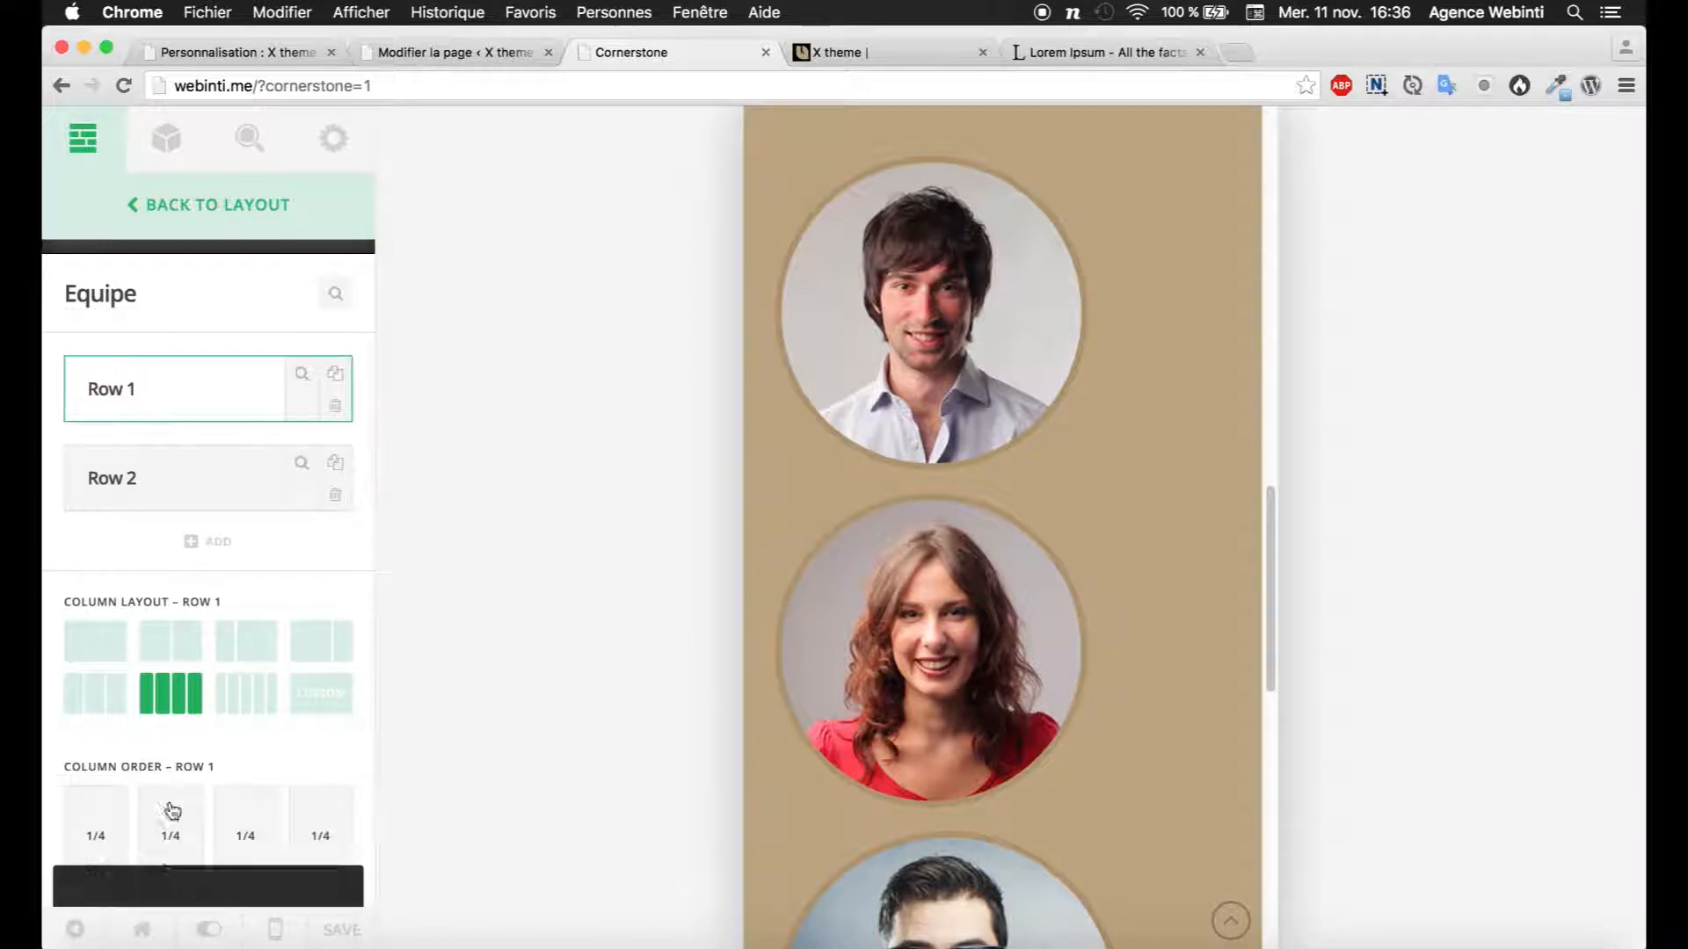
scroll(184, 702, up, 2)
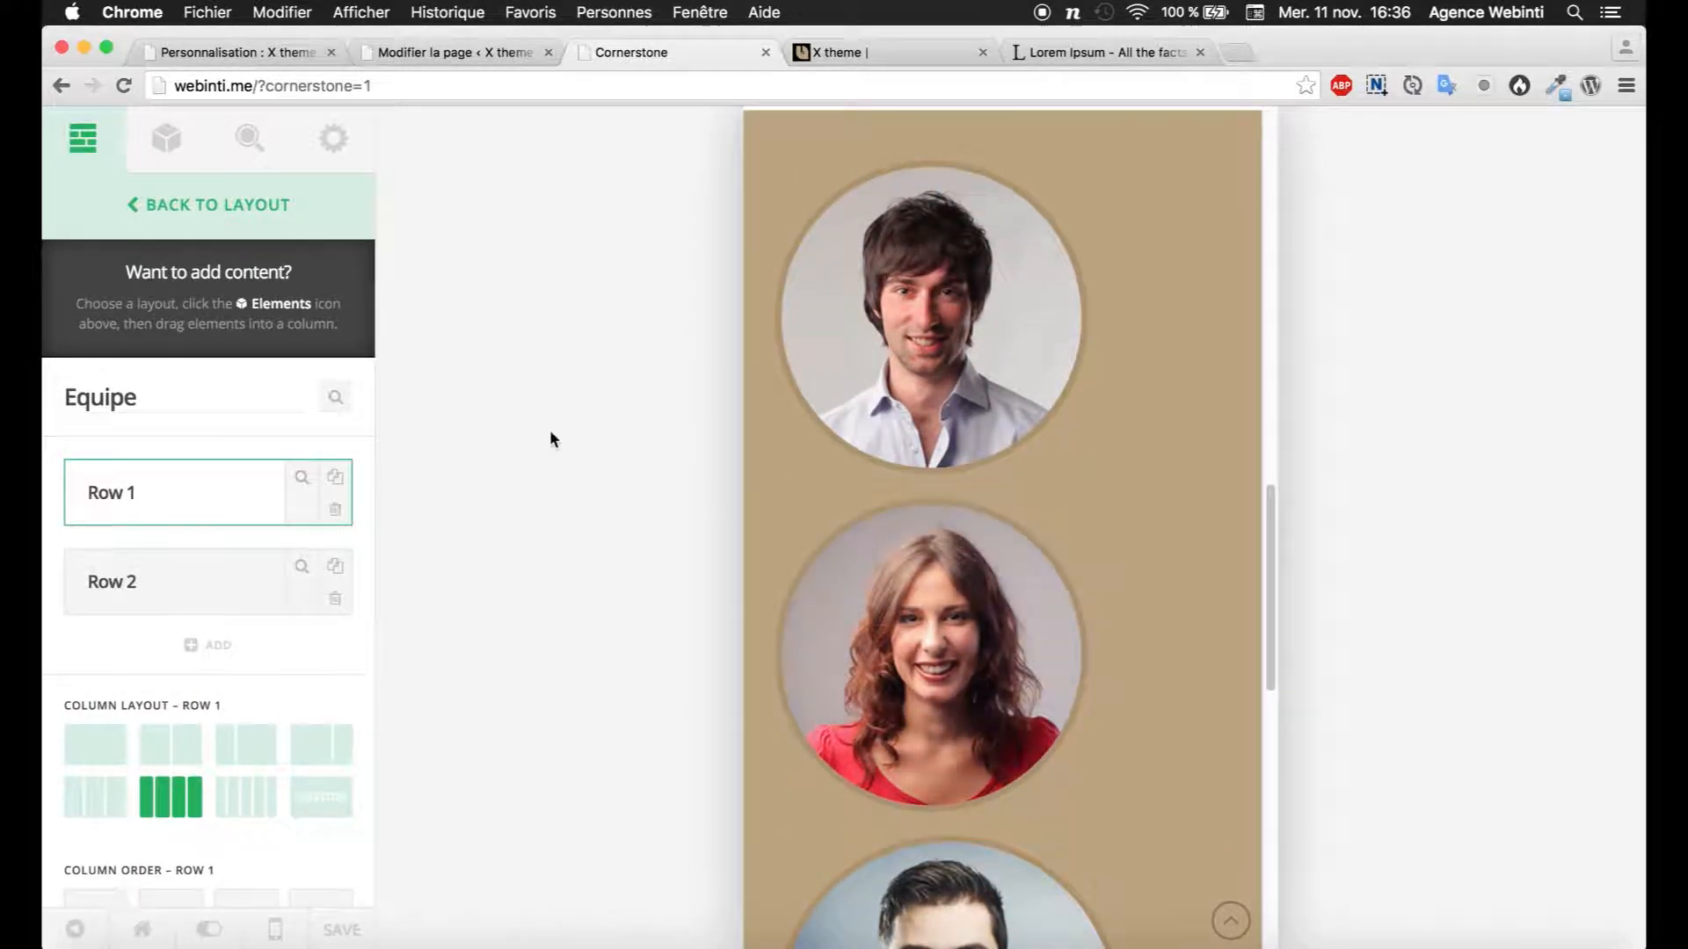
scroll(1044, 521, down, 10)
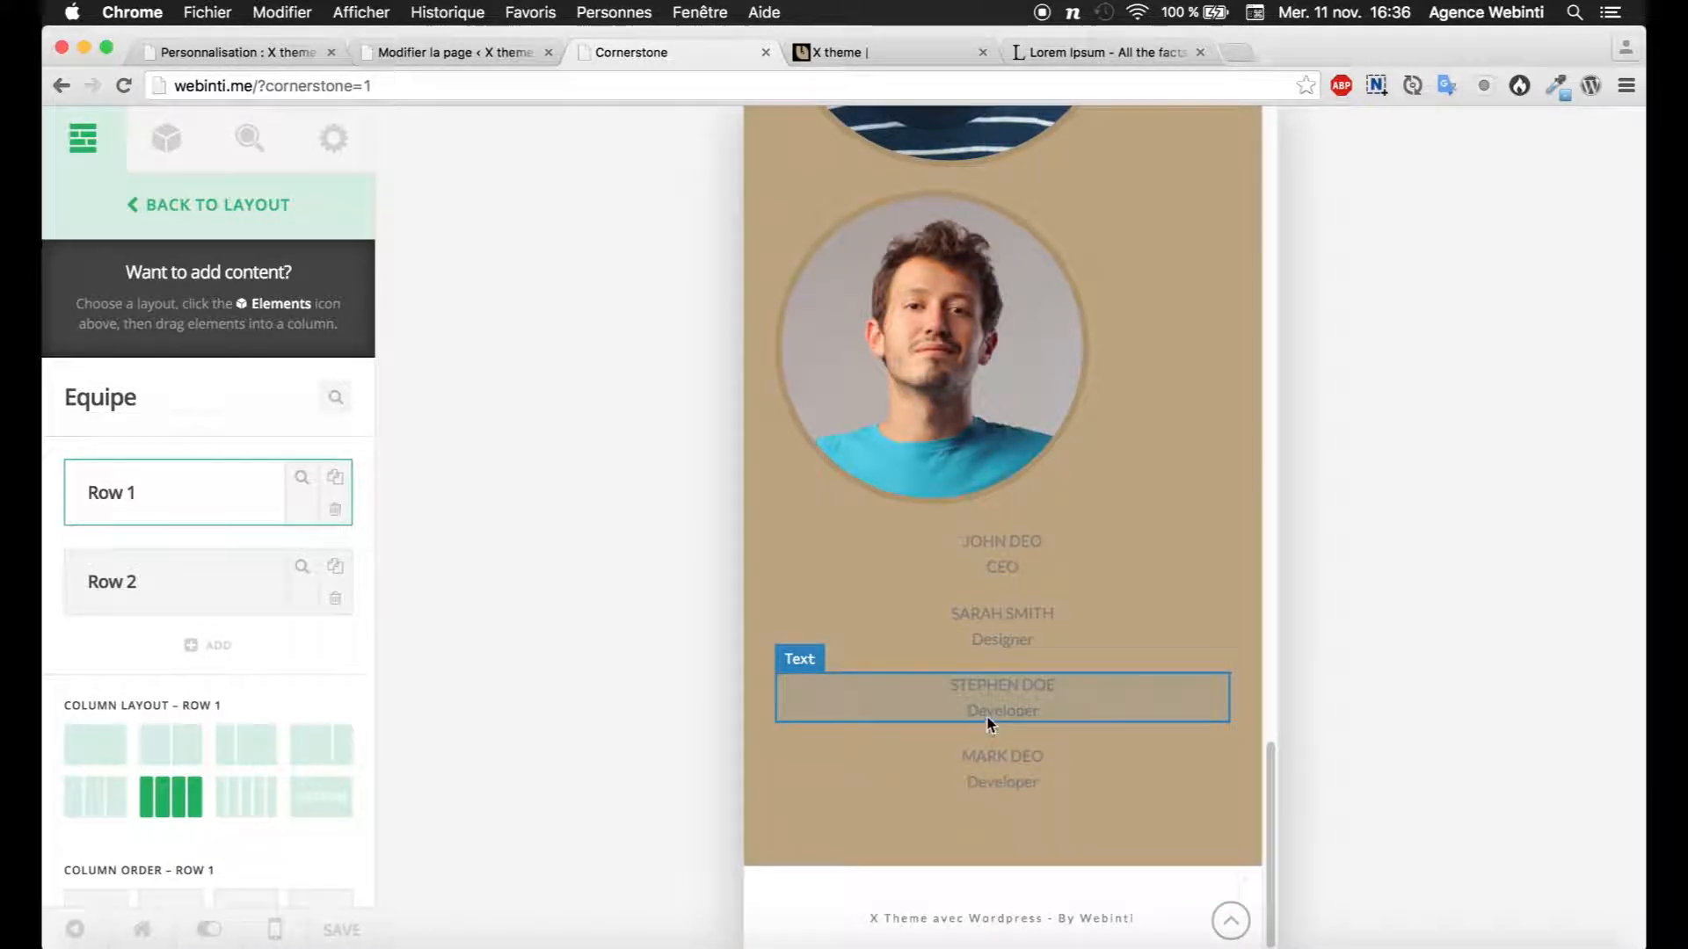
scroll(989, 723, up, 6)
scroll(984, 705, up, 6)
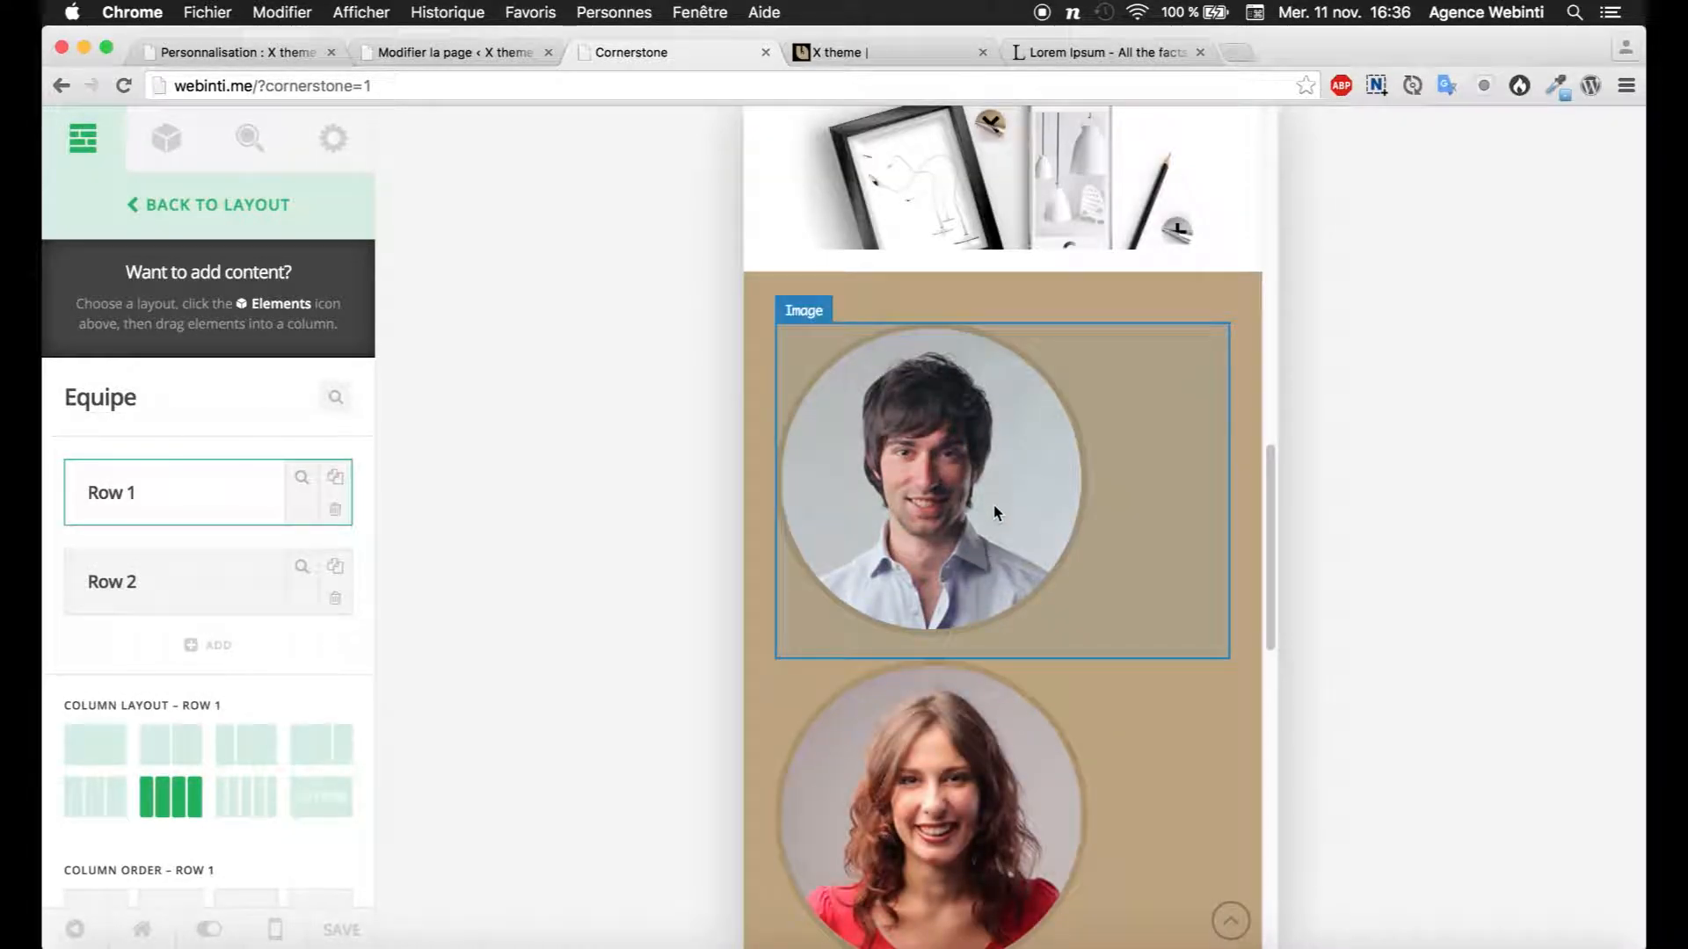
Step: Reopen the Equipe section from the layout overview and select its Row 2
click(167, 492)
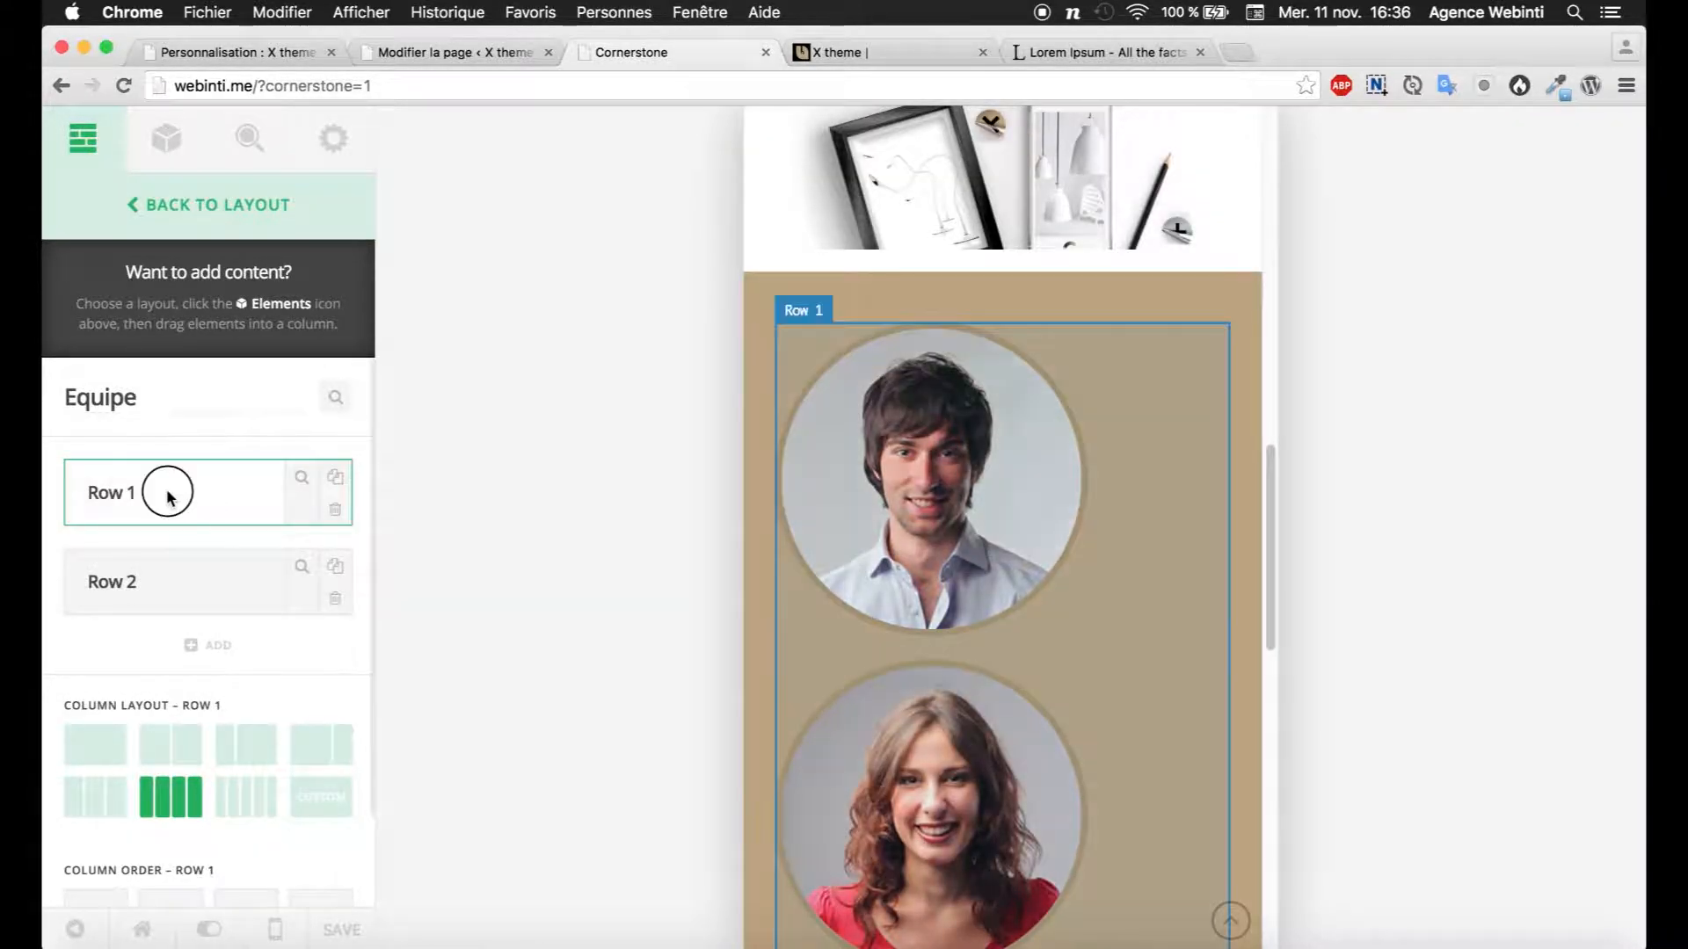
click(136, 206)
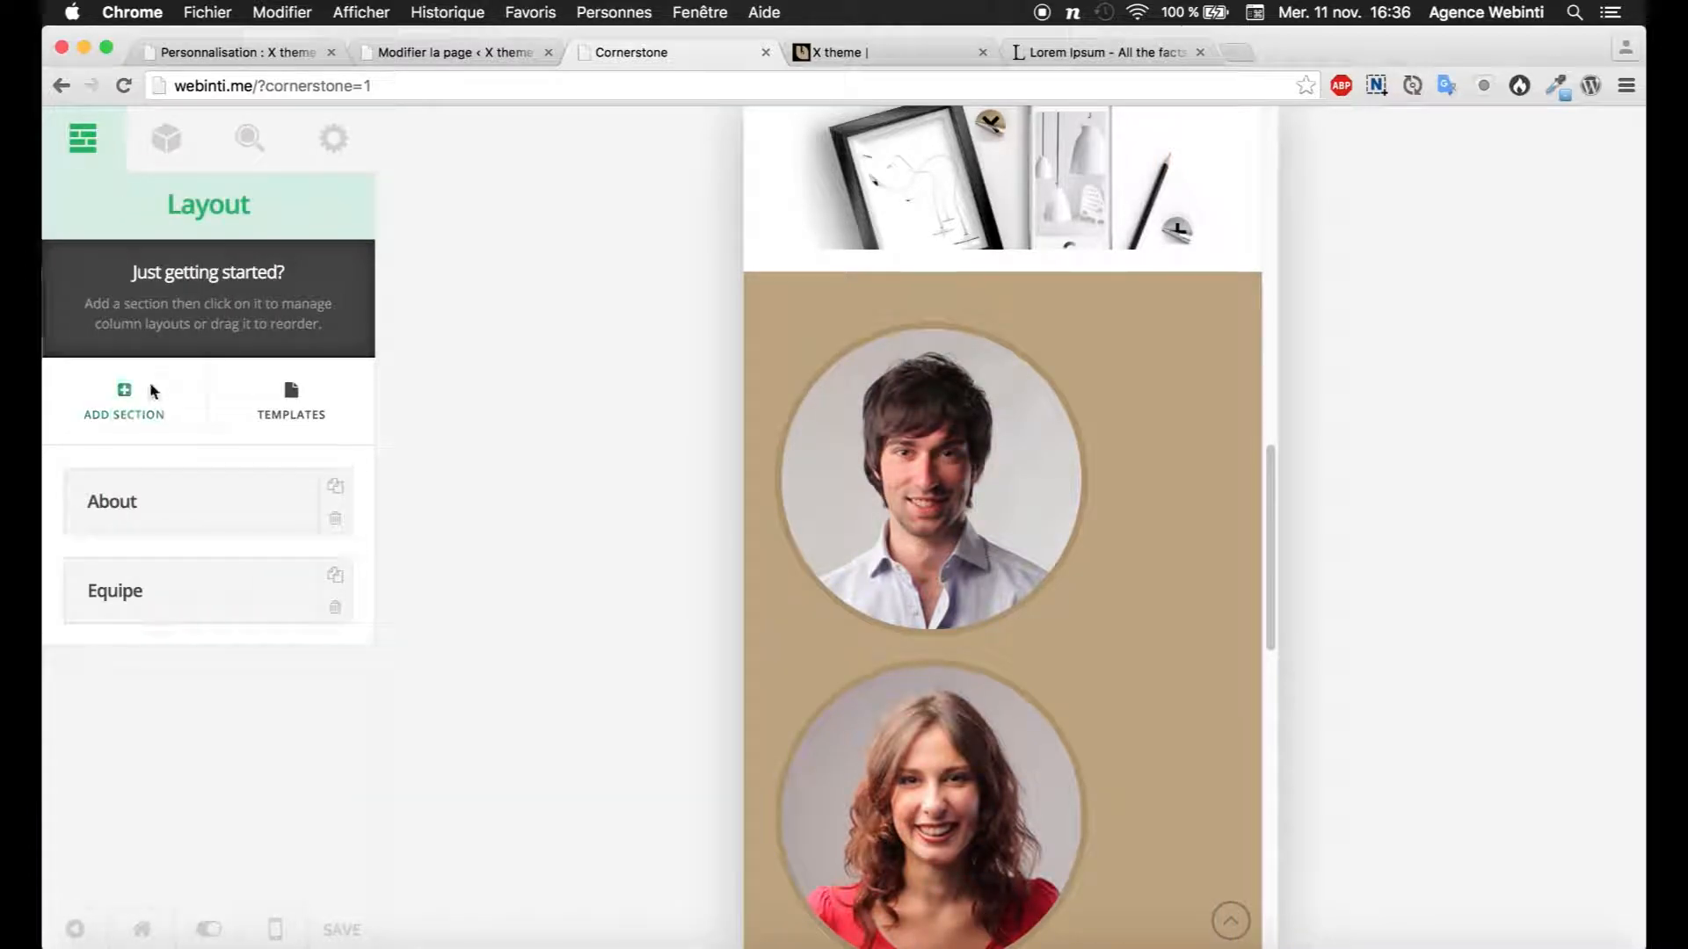
click(149, 569)
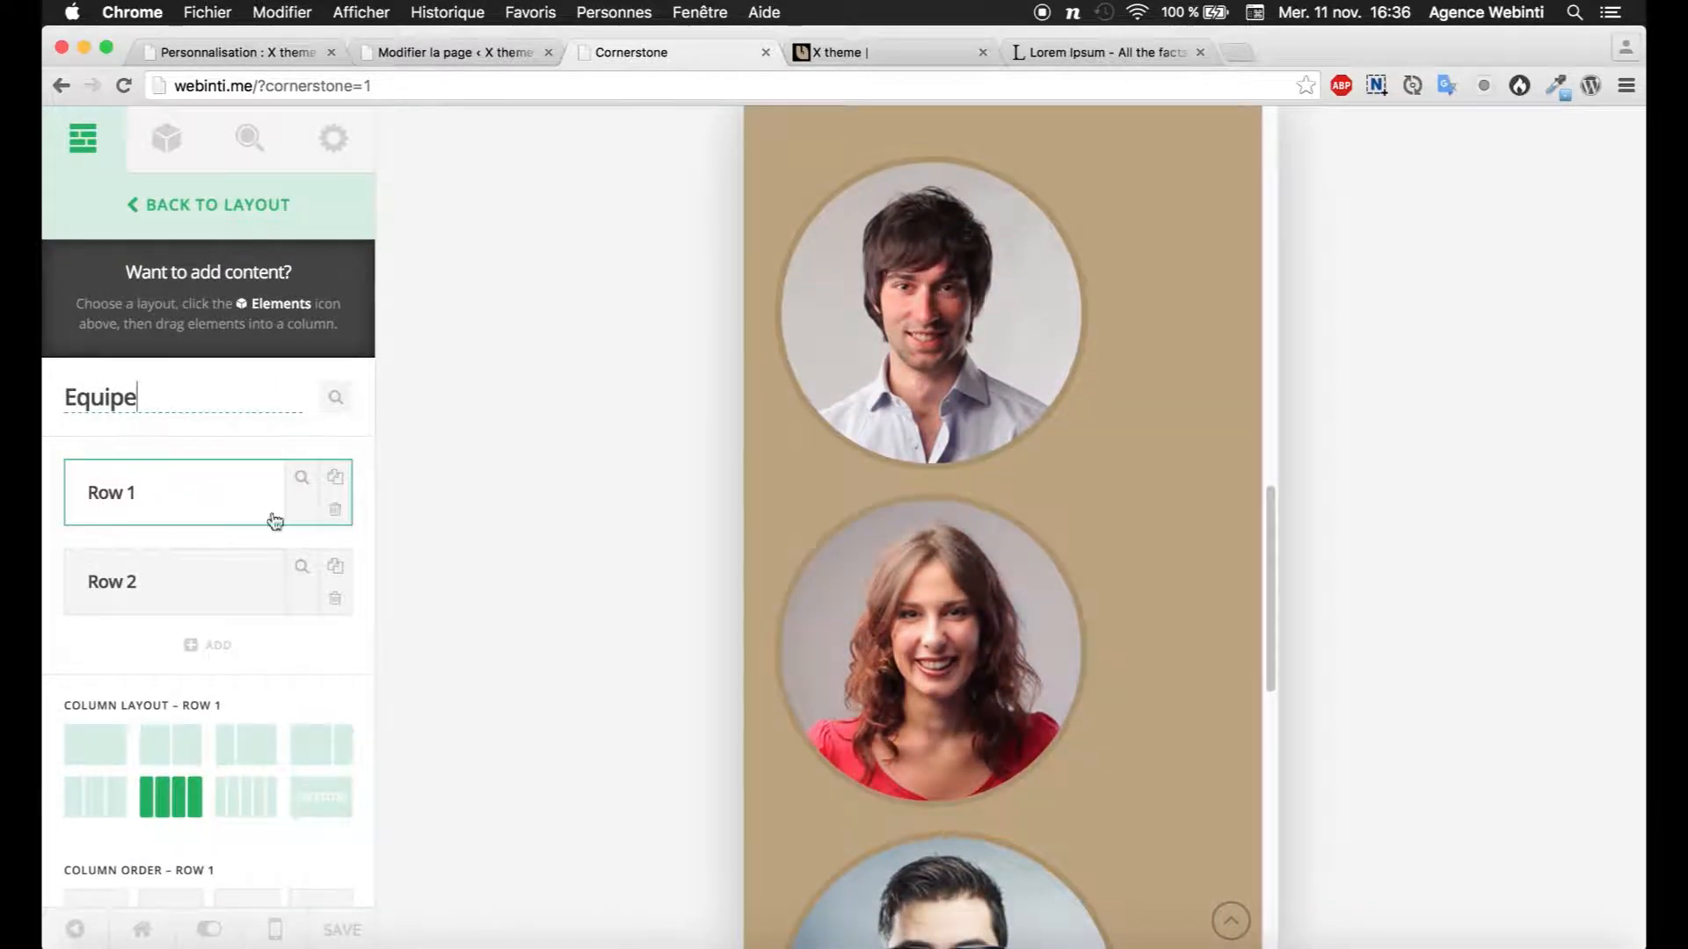
click(179, 577)
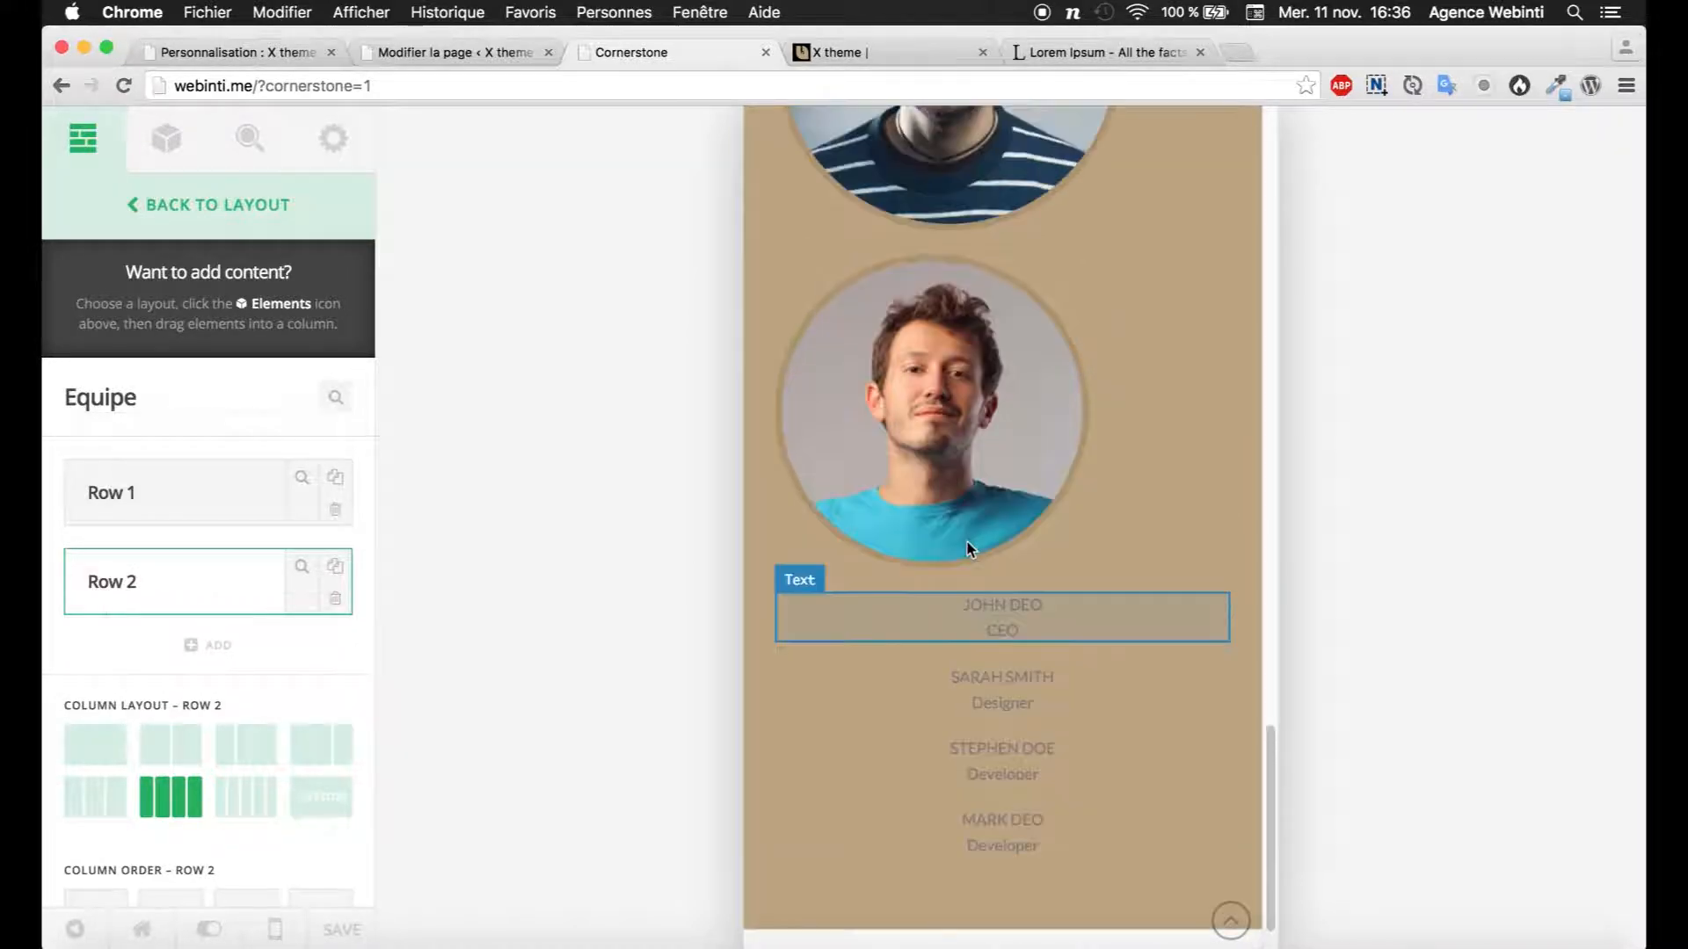
Step: Move the CEO caption out of the stacked captions to directly beneath the first team portrait
scroll(958, 616, up, 3)
click(947, 698)
drag(948, 699, 982, 315)
scroll(982, 315, up, 8)
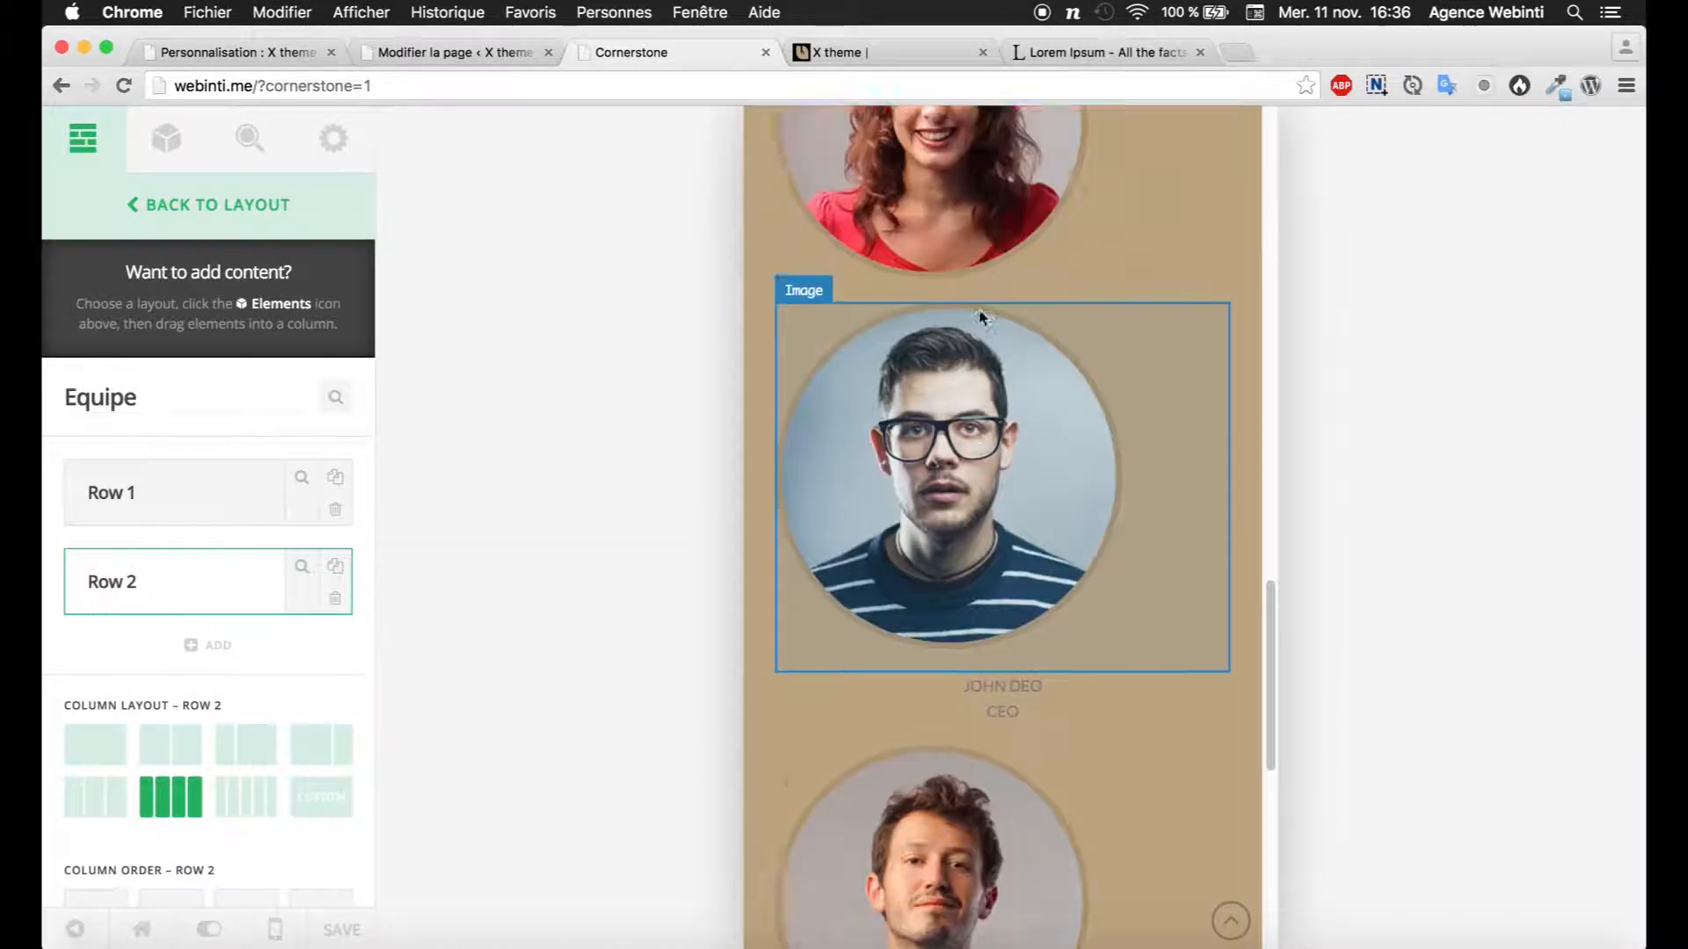
scroll(1025, 531, down, 3)
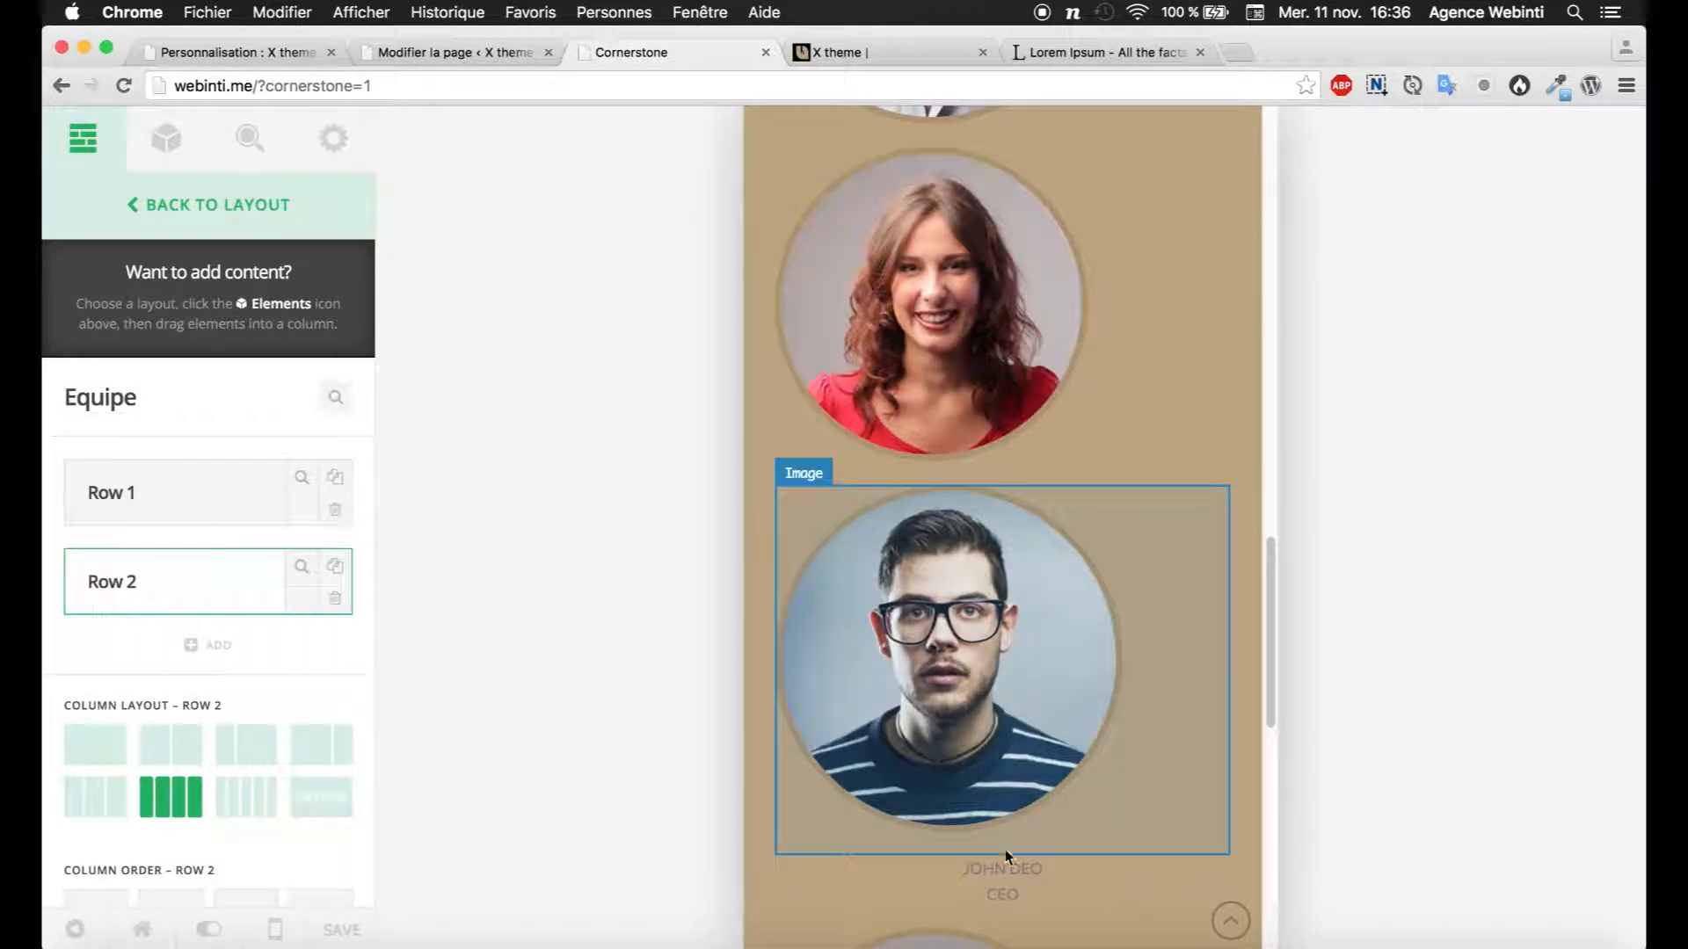
mouse_move(995, 874)
mouse_down()
mouse_move(947, 161)
mouse_move(961, 150)
mouse_up()
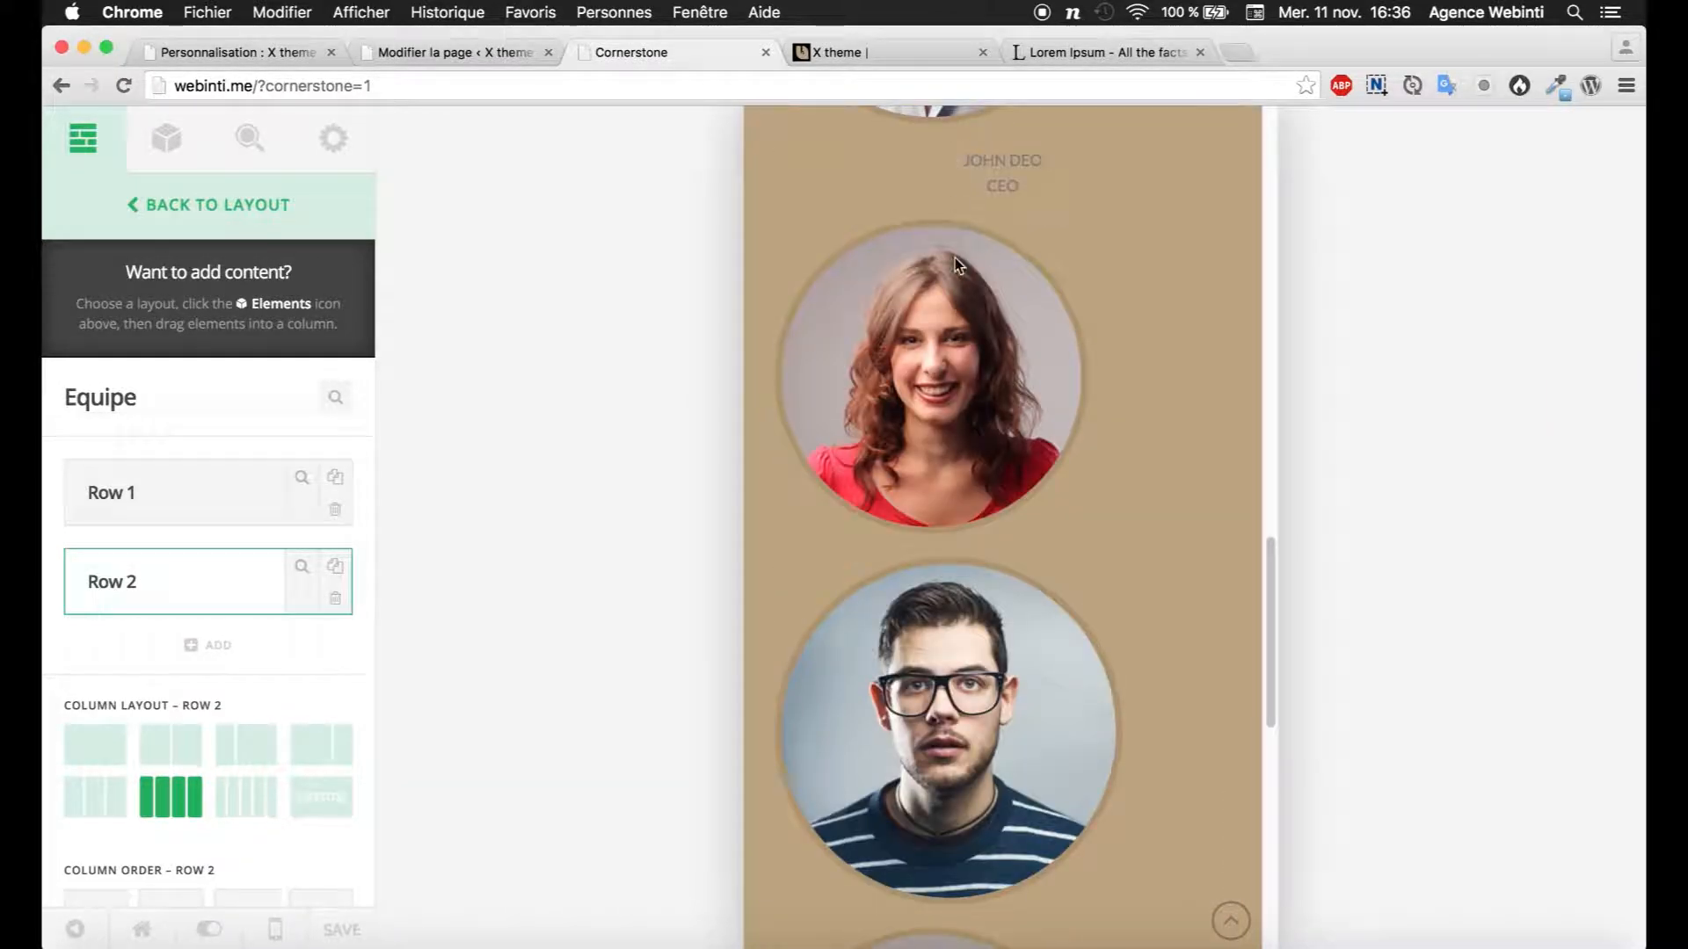
Step: Move the Designer caption out of the stacked captions to directly beneath the second team portrait
scroll(975, 167, up, 3)
scroll(989, 223, down, 10)
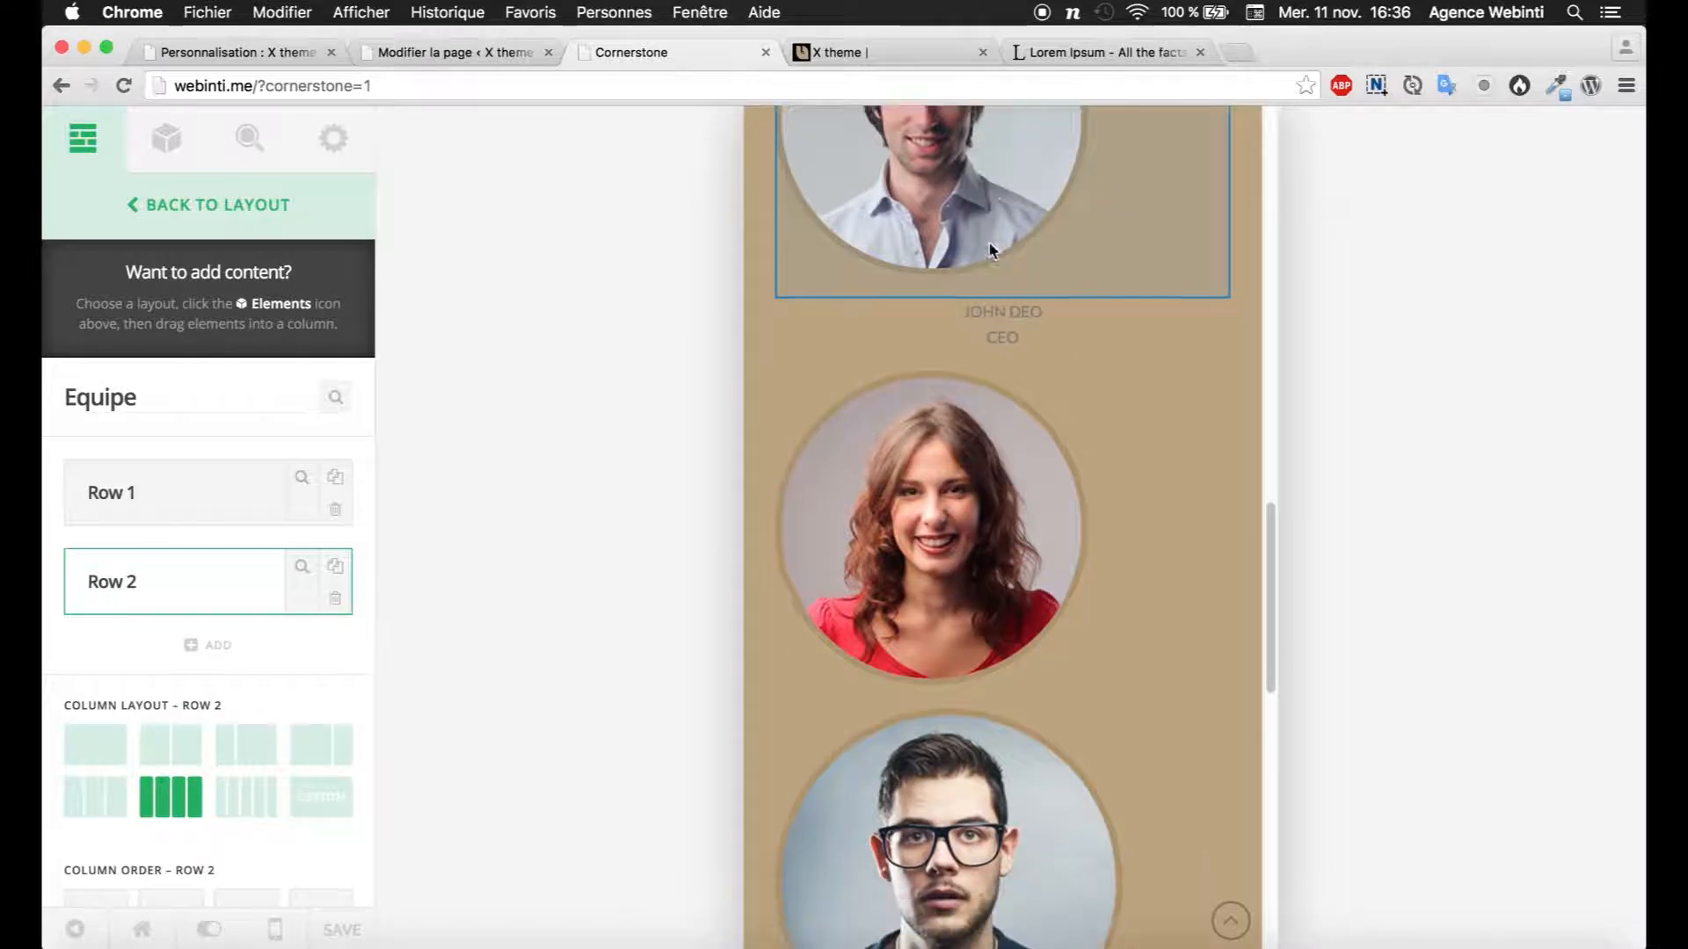
drag(983, 618, 1026, 327)
scroll(1020, 439, up, 5)
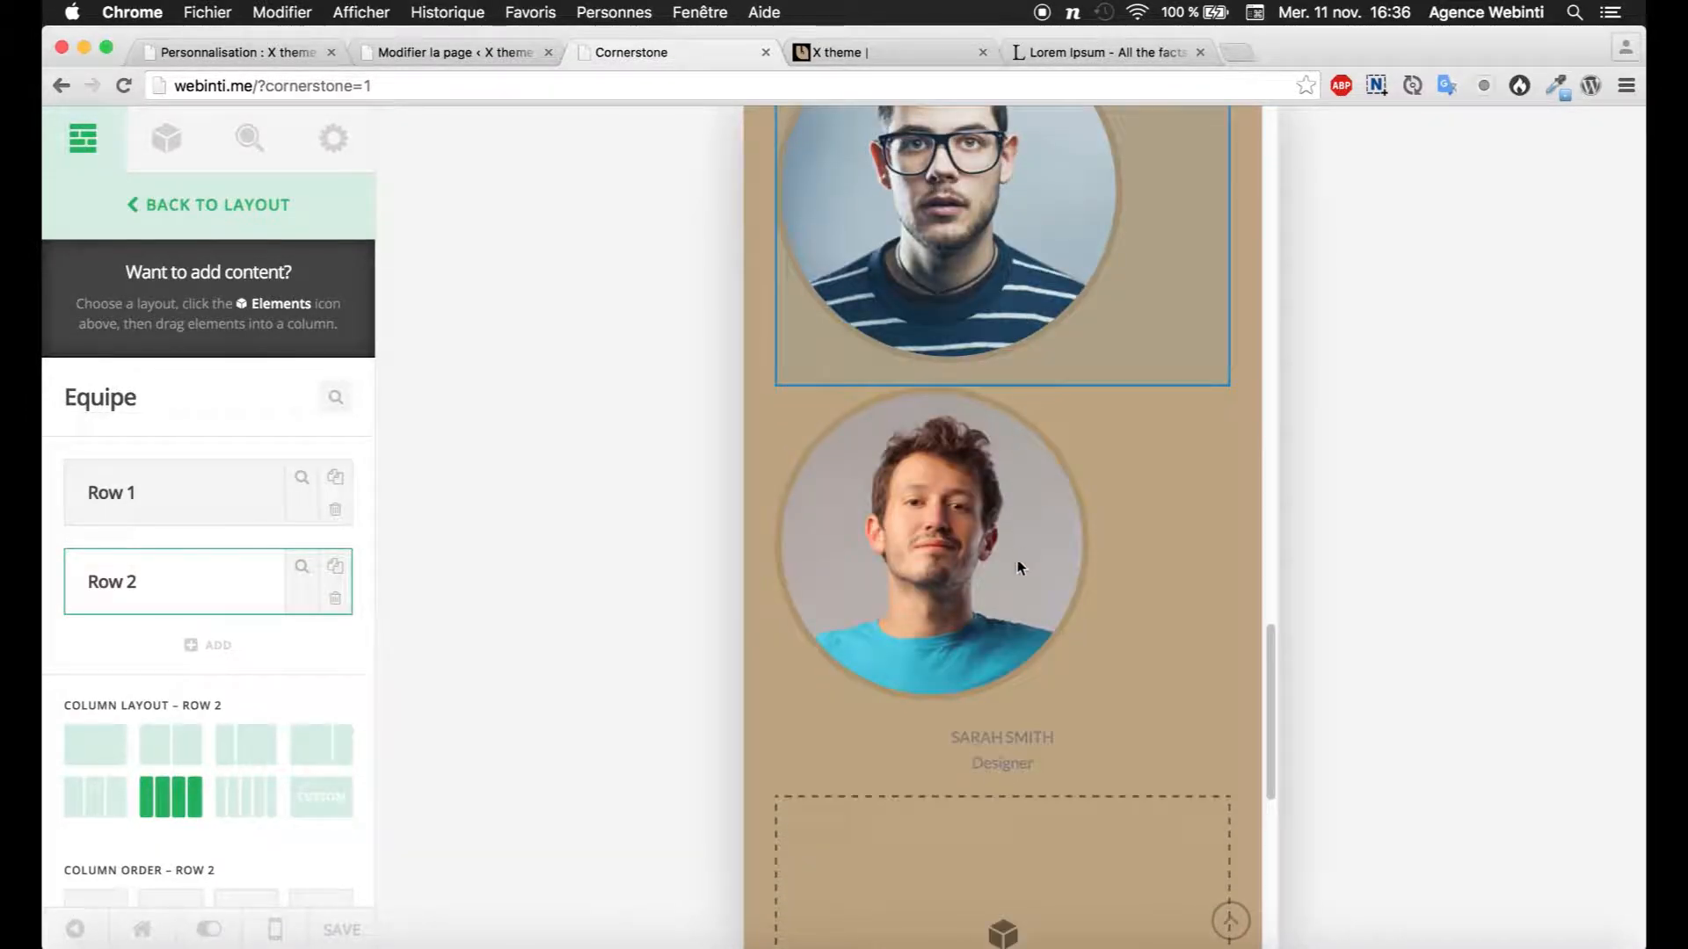
drag(1006, 743, 973, 387)
scroll(972, 394, up, 3)
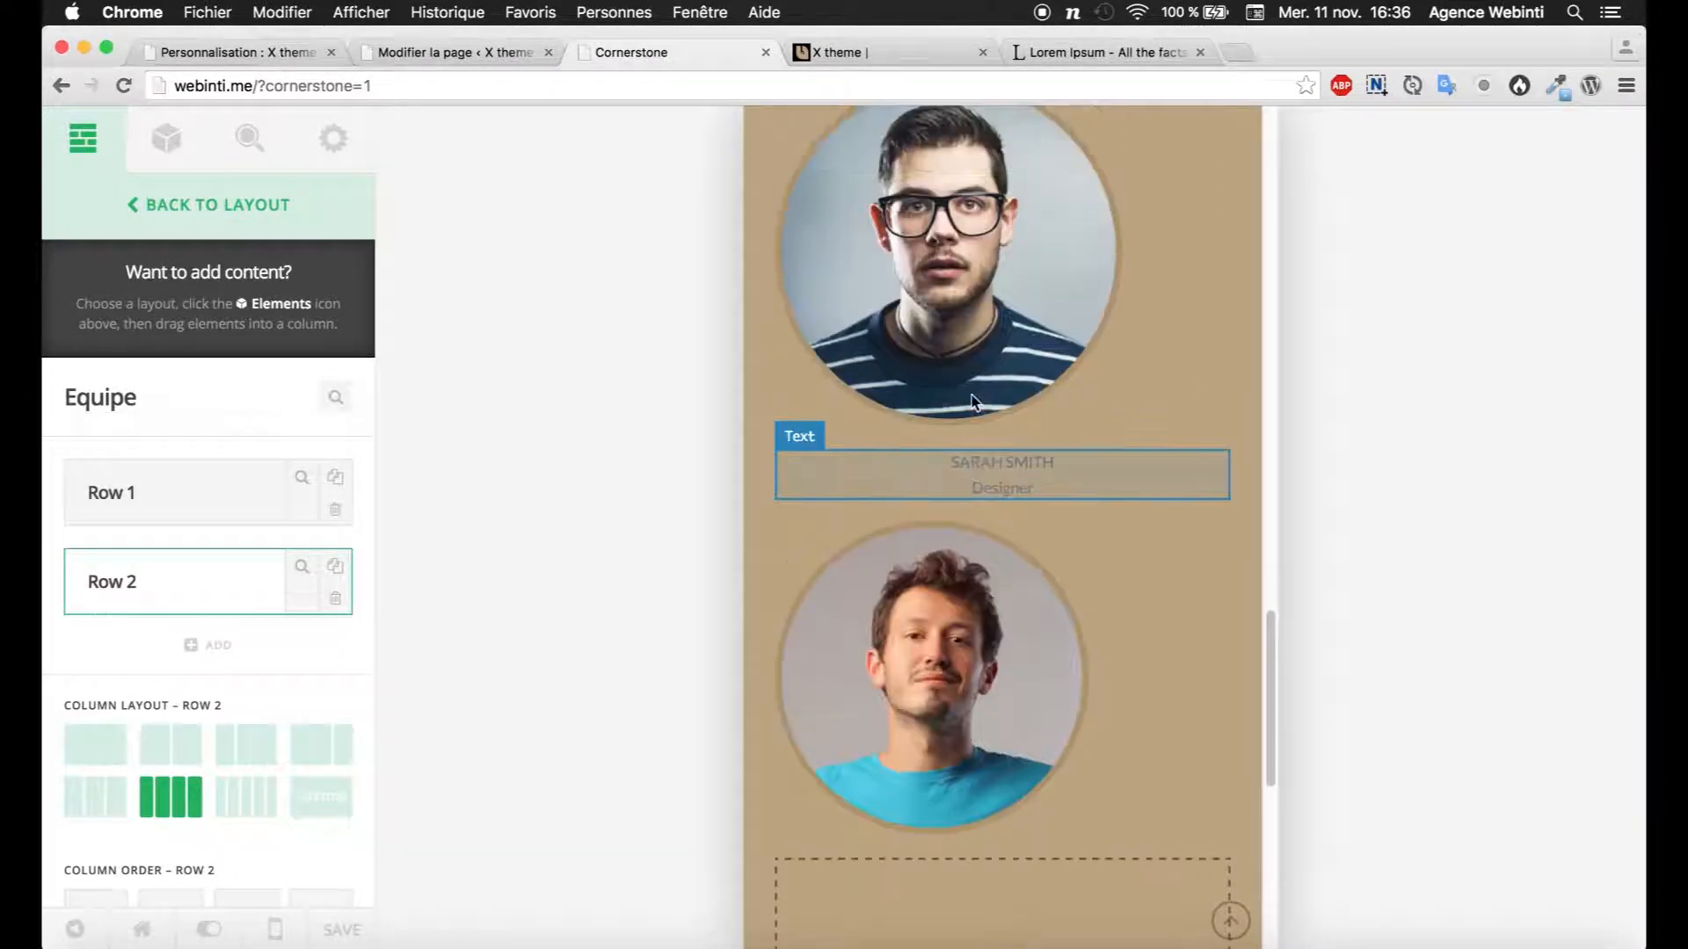
drag(1006, 592, 976, 204)
Step: Move the third member's Developer caption out of the Row 2 columns to directly beneath the third team portrait
scroll(999, 299, down, 5)
mouse_move(999, 312)
mouse_down()
mouse_move(989, 704)
mouse_move(1006, 184)
mouse_up()
key(ctrl+Up)
mouse_move(1152, 479)
mouse_down()
mouse_move(1307, 848)
mouse_move(1052, 247)
mouse_up()
scroll(1046, 257, up, 3)
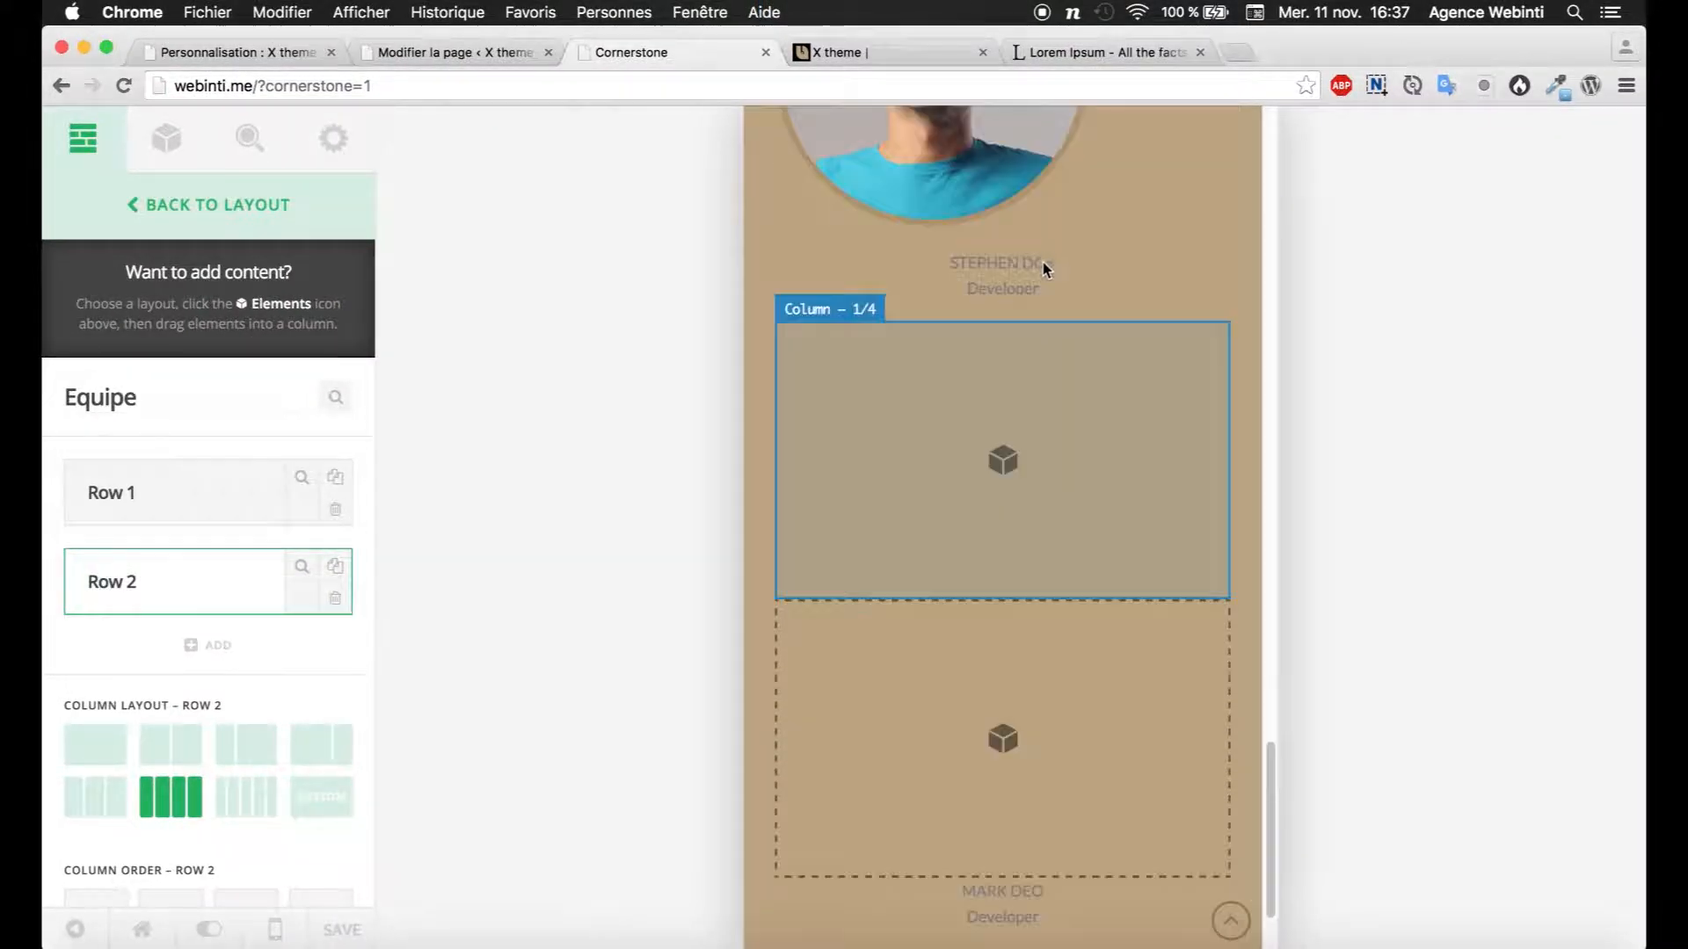
drag(1010, 403, 961, 271)
scroll(975, 556, up, 3)
Step: Move the last member's Developer caption up to the first column of Row 2
drag(987, 729, 1011, 192)
scroll(937, 350, down, 4)
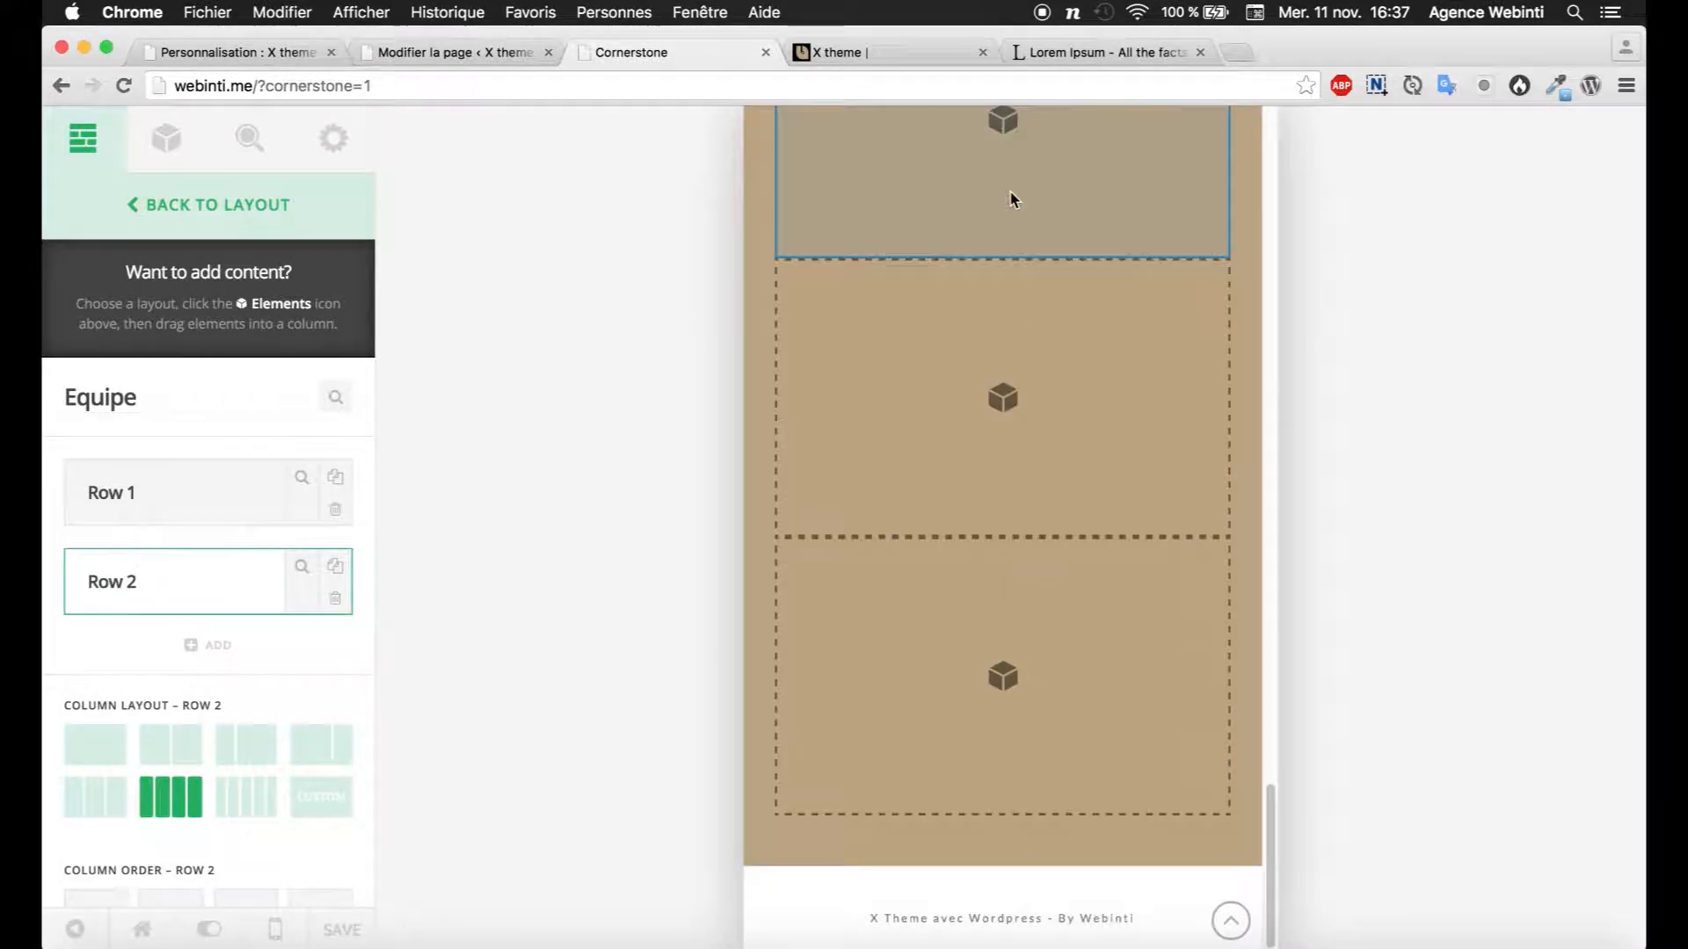
scroll(1002, 215, up, 1)
scroll(998, 215, up, 5)
scroll(1005, 237, down, 7)
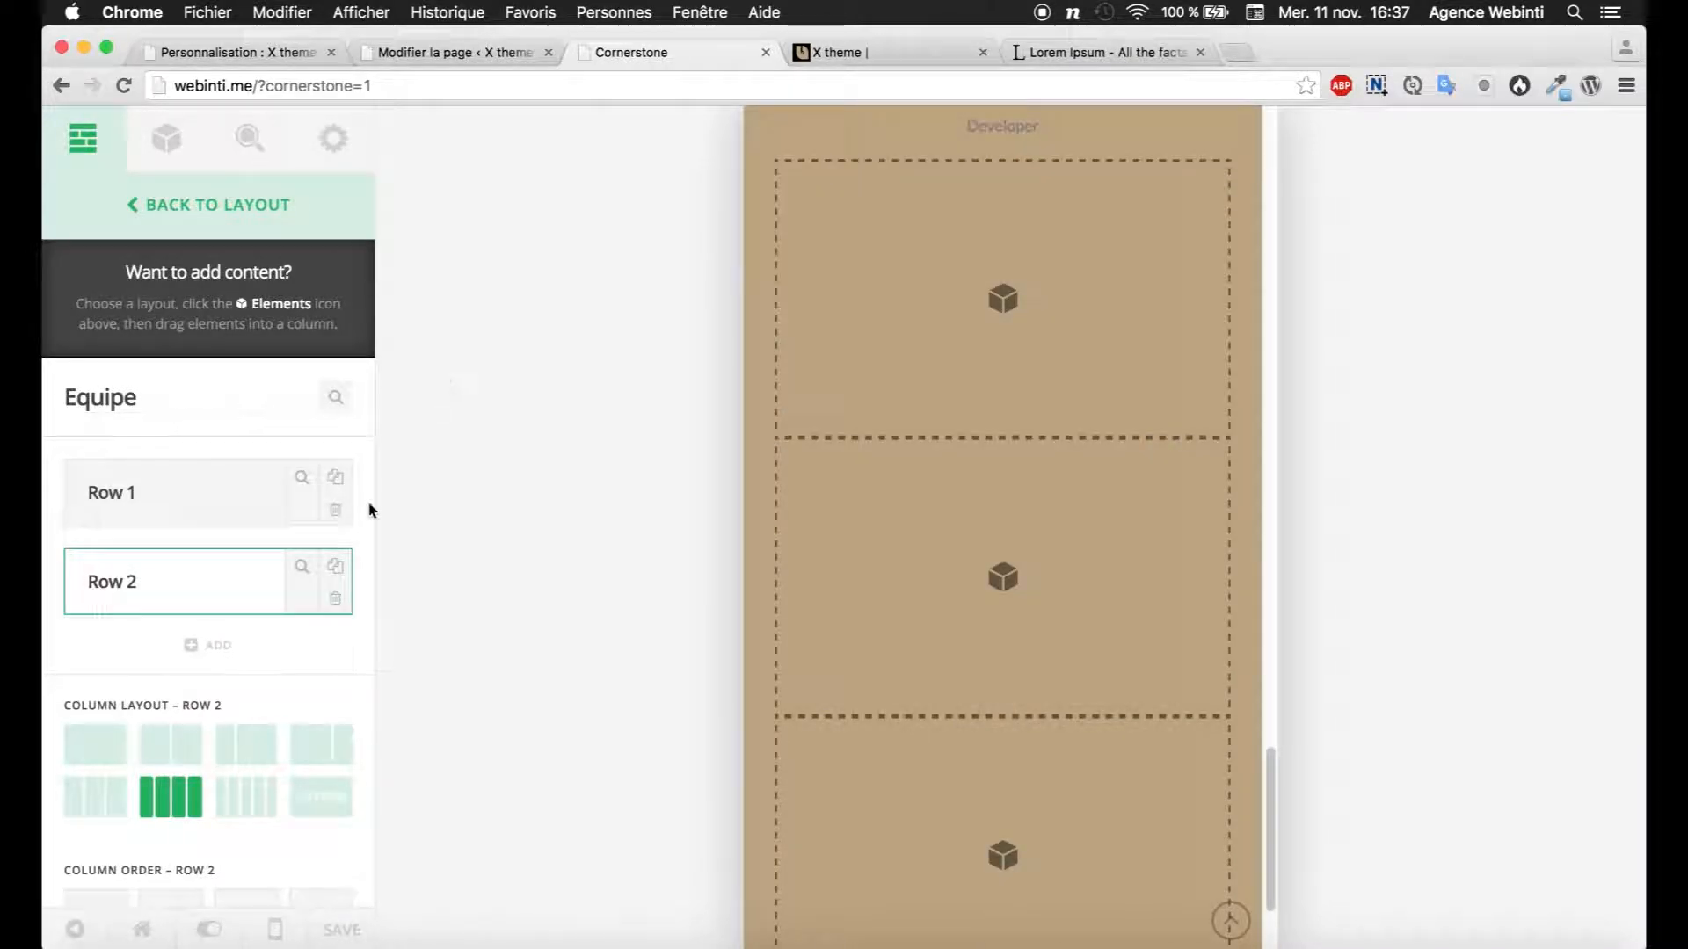
Step: Check the section in the Small preview, then move the last Developer caption beneath the fourth portrait in the Medium preview
click(275, 928)
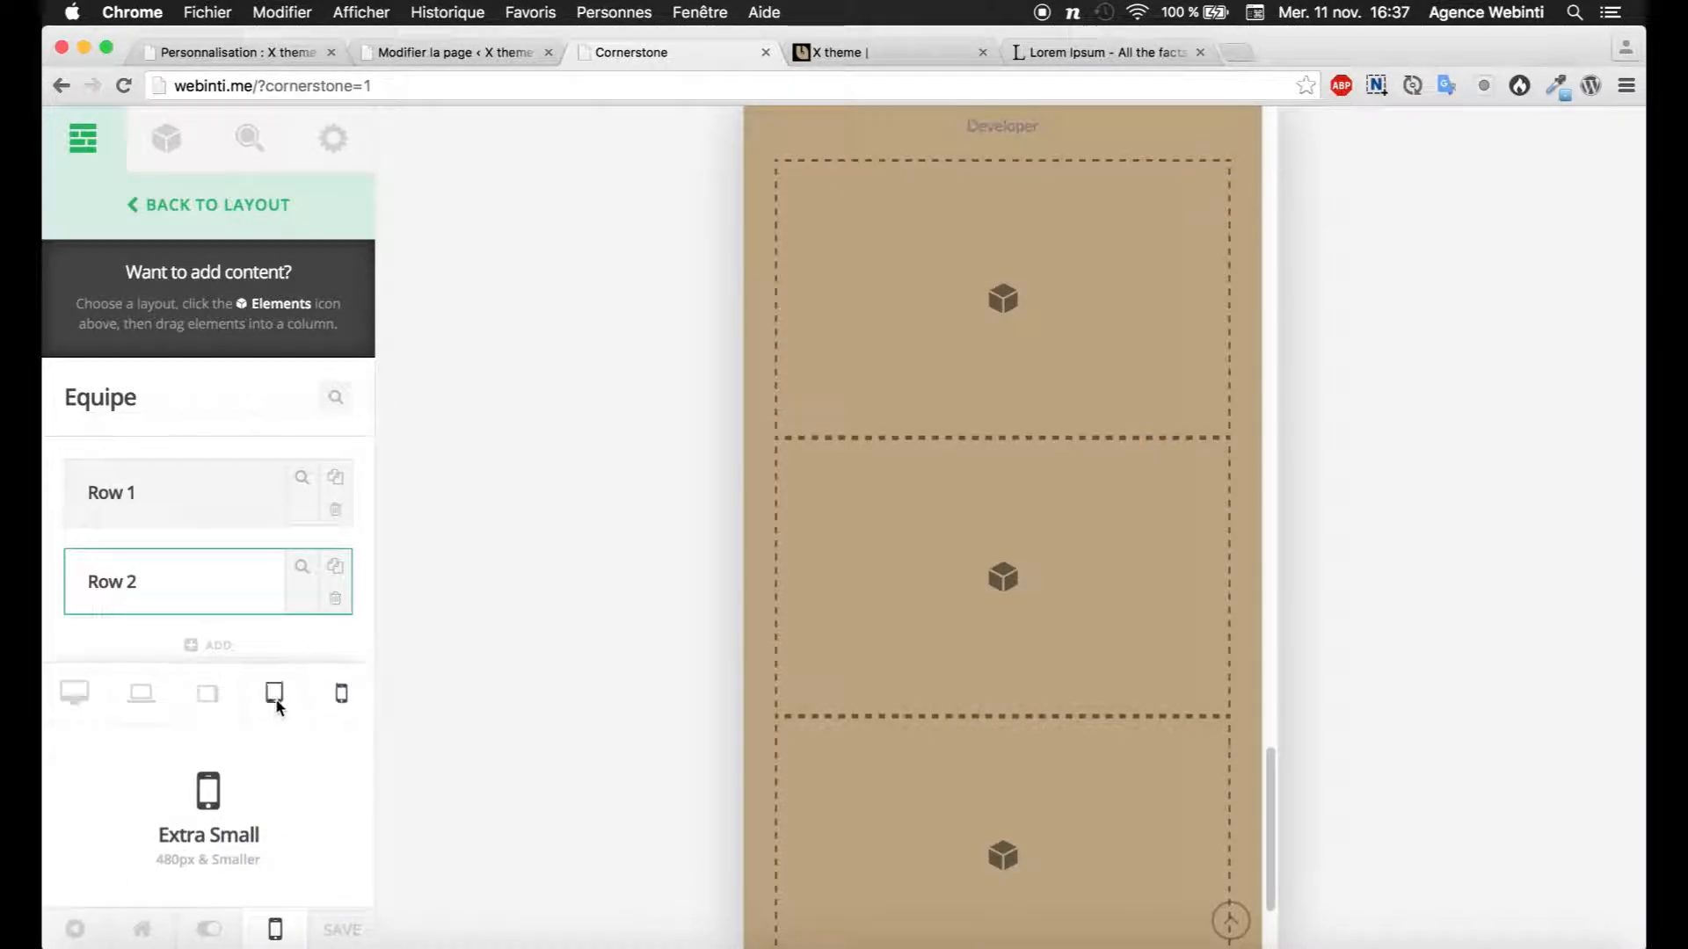
click(275, 695)
scroll(919, 571, up, 10)
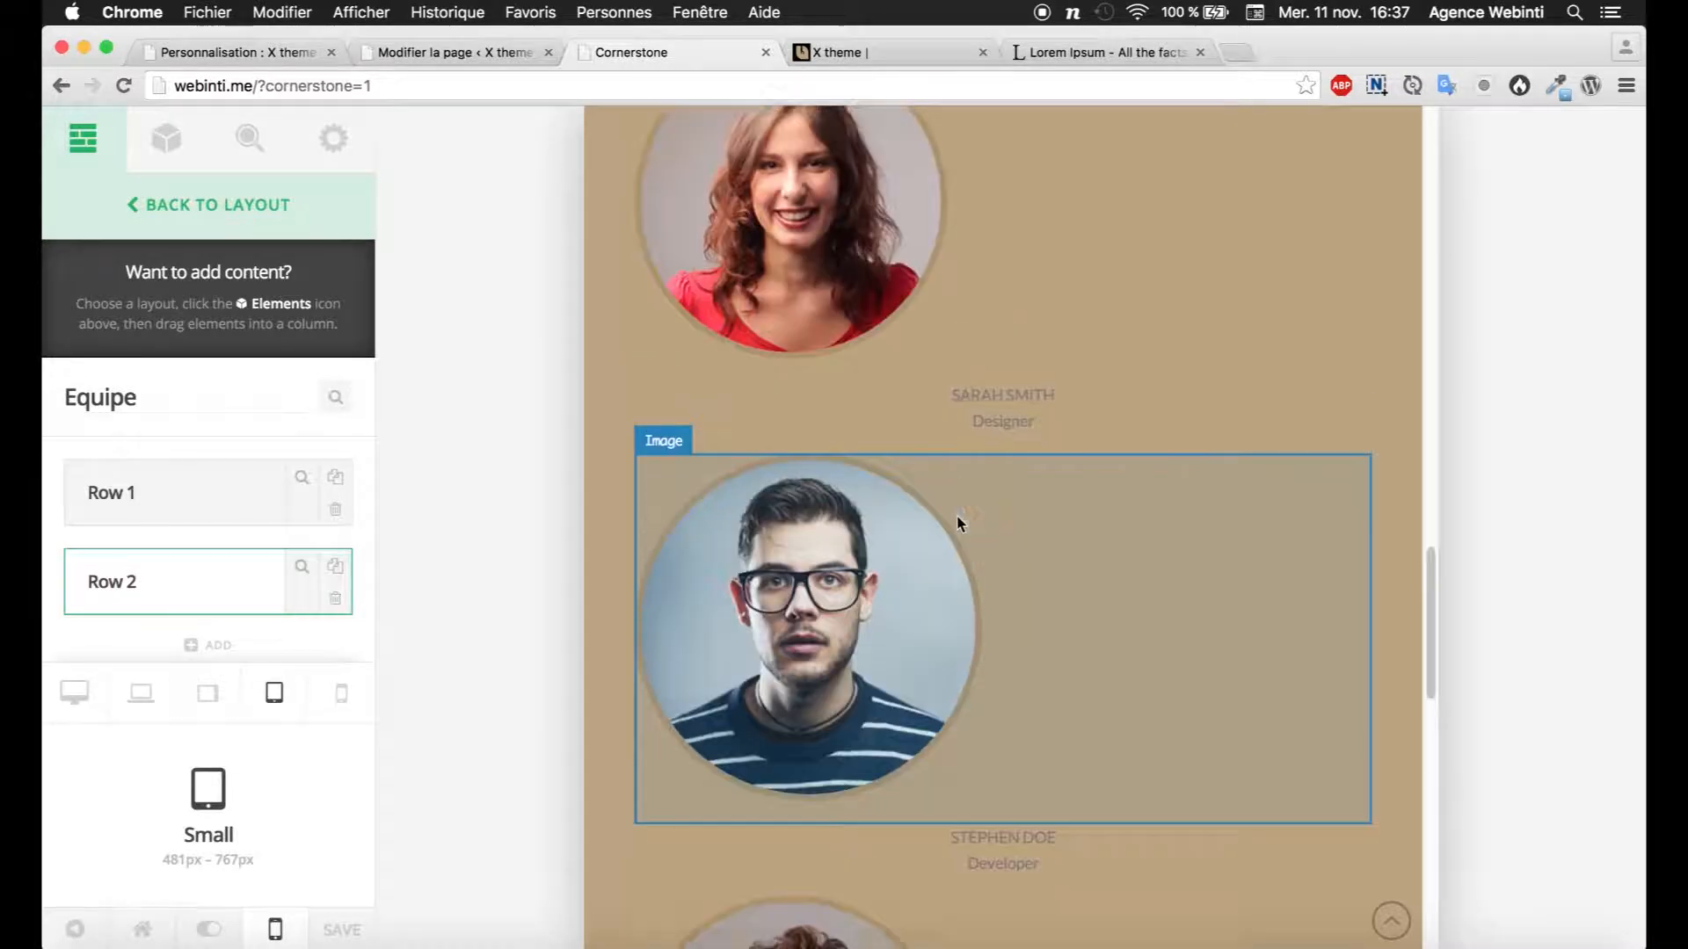
scroll(958, 510, down, 10)
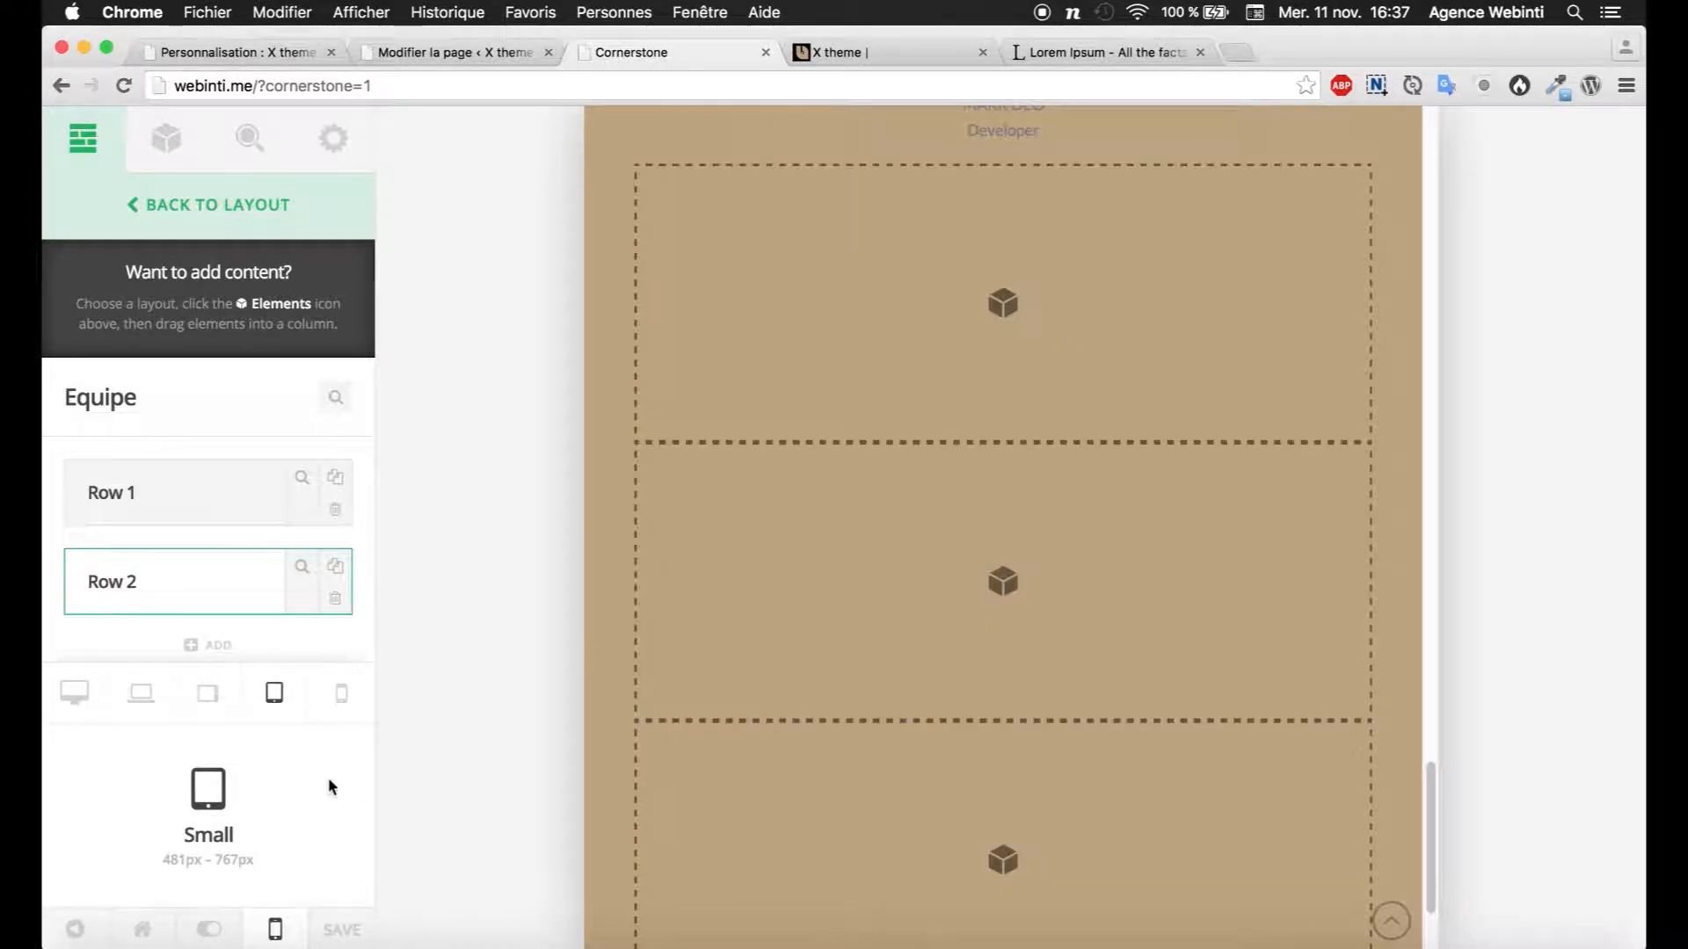
click(209, 695)
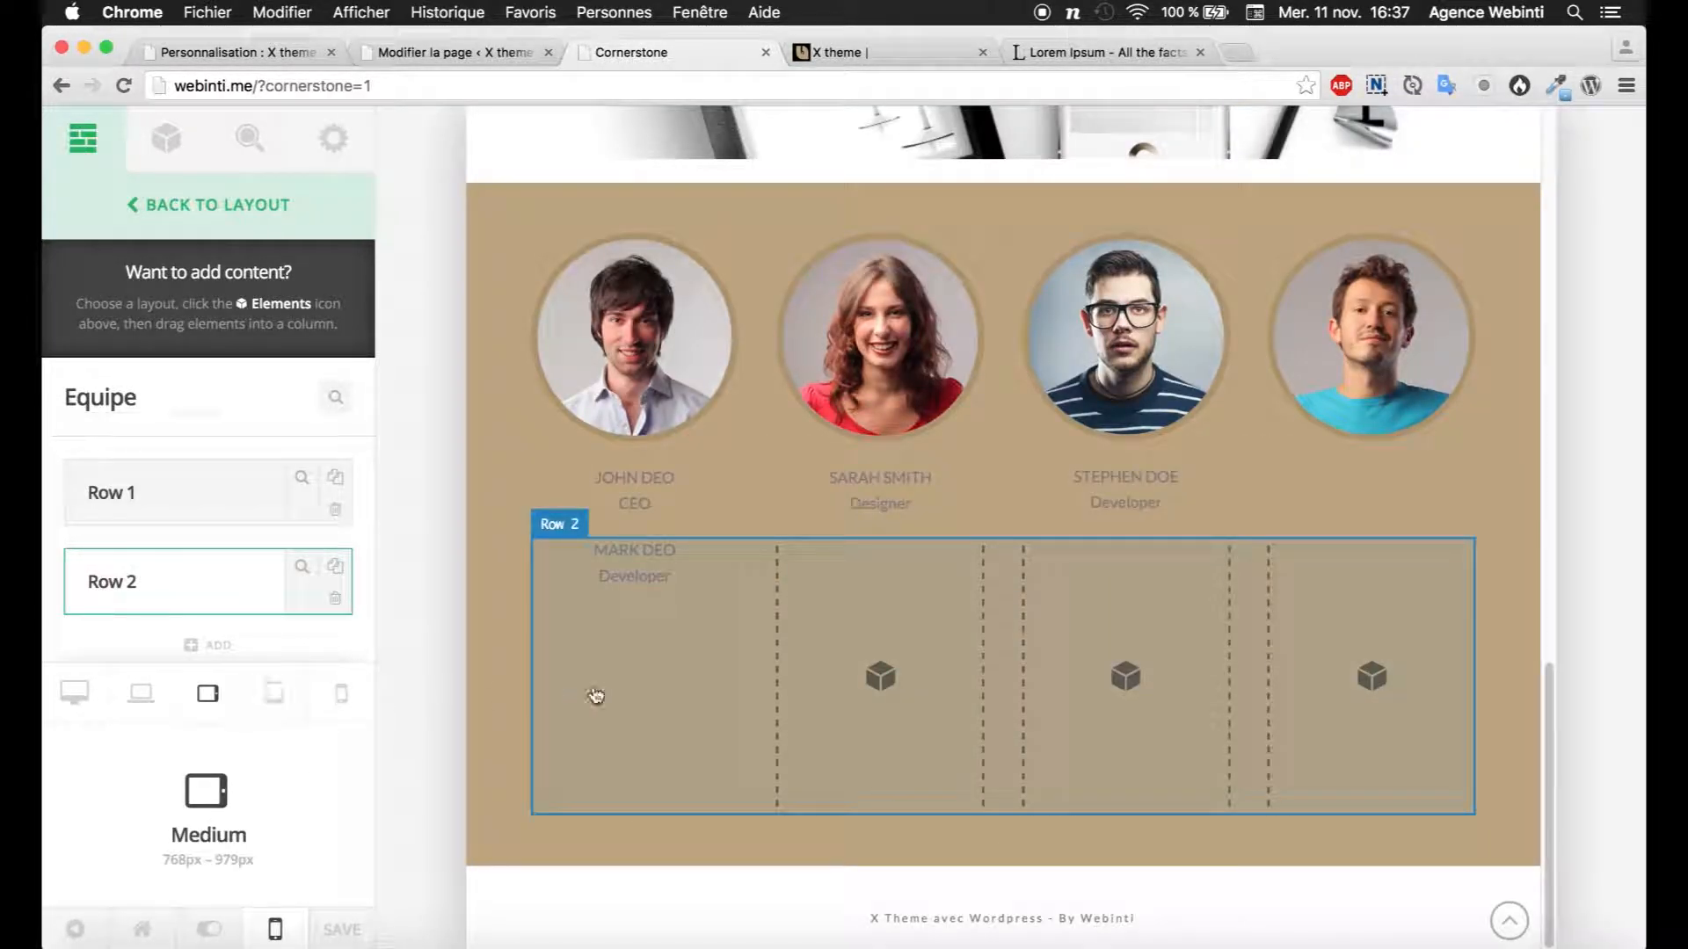
drag(640, 569, 1390, 492)
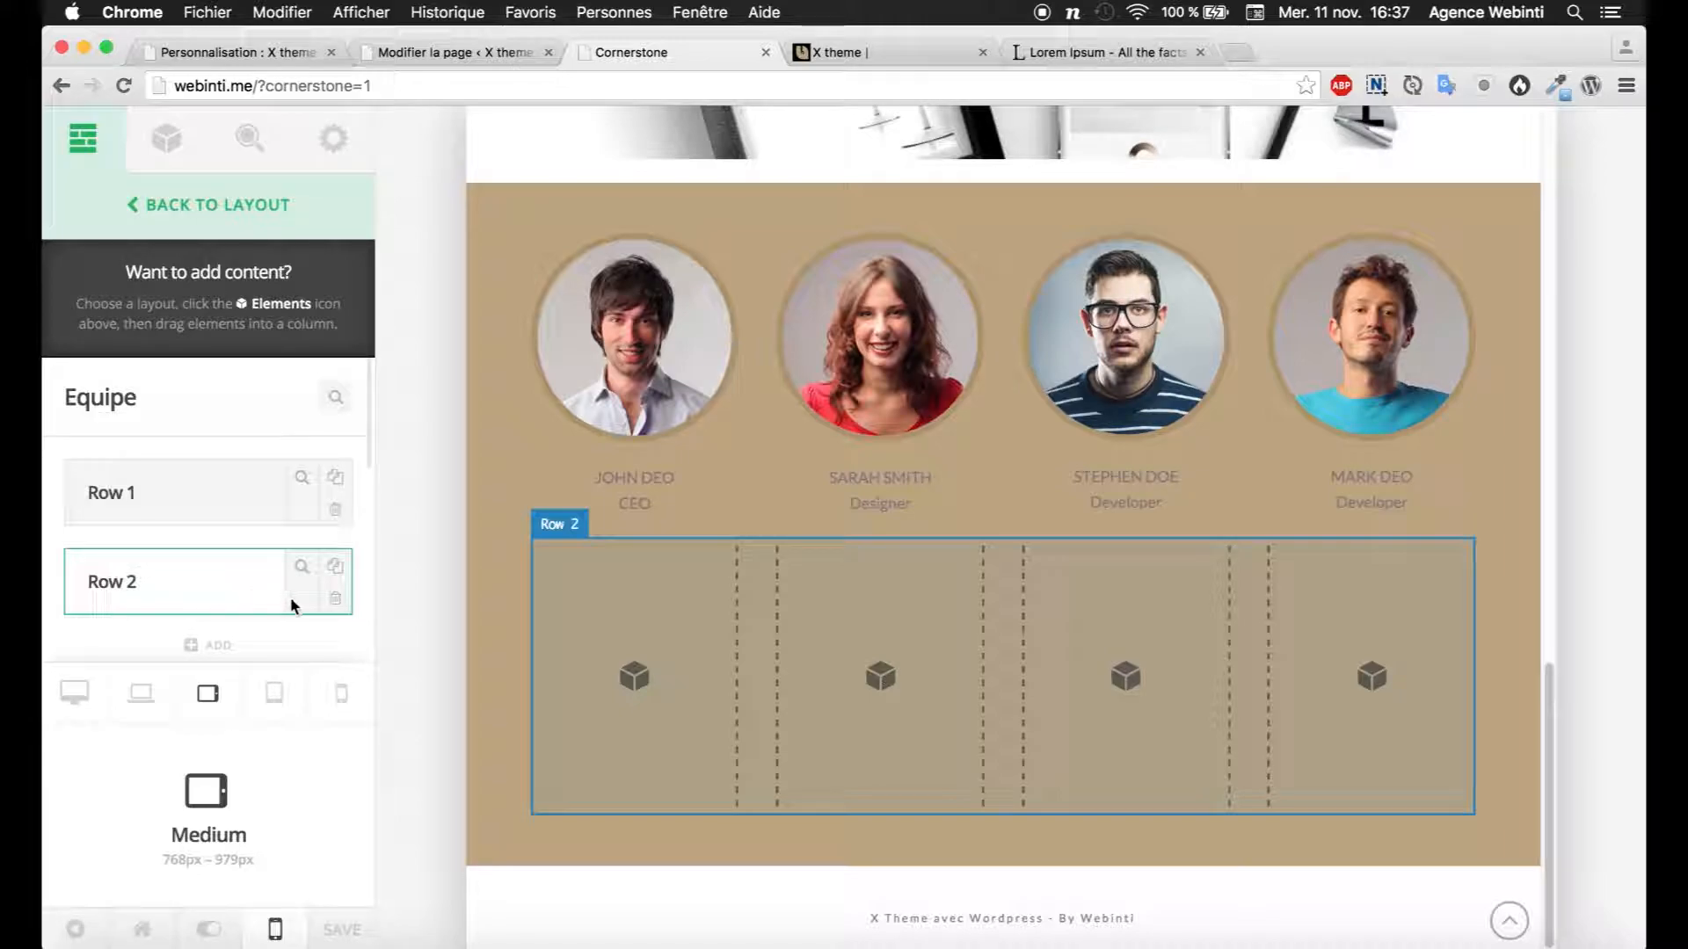
Step: Delete the emptied Row 2 from the Equipe section and preview the remaining row at the Extra Small size
click(335, 600)
click(303, 584)
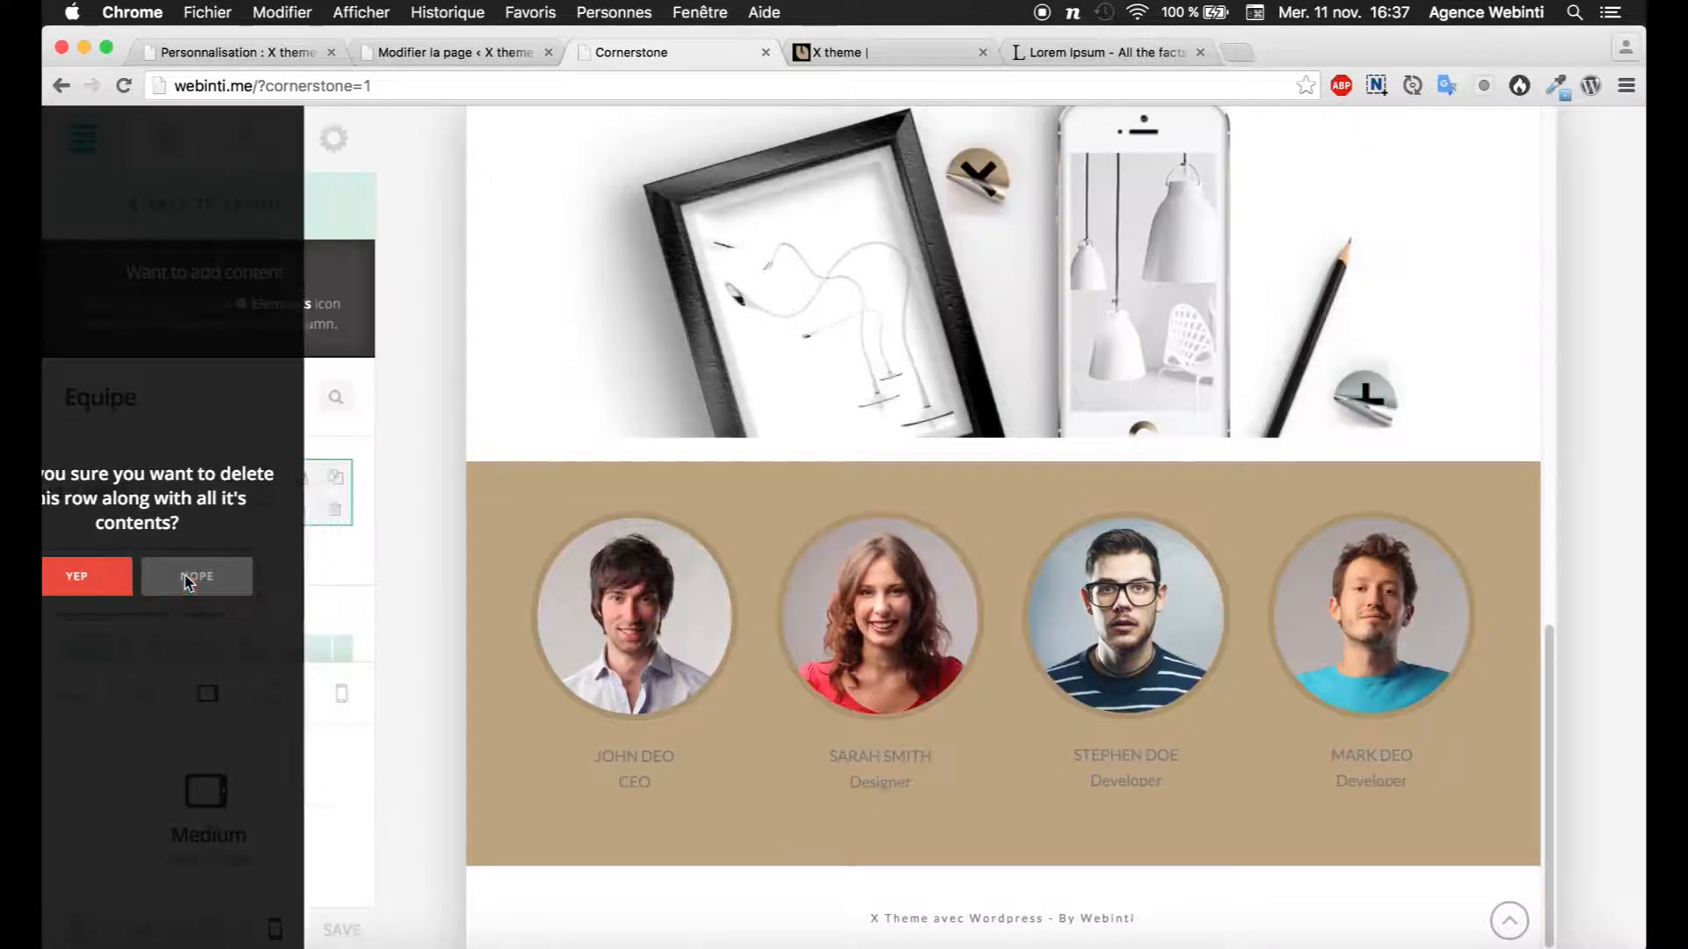
click(342, 694)
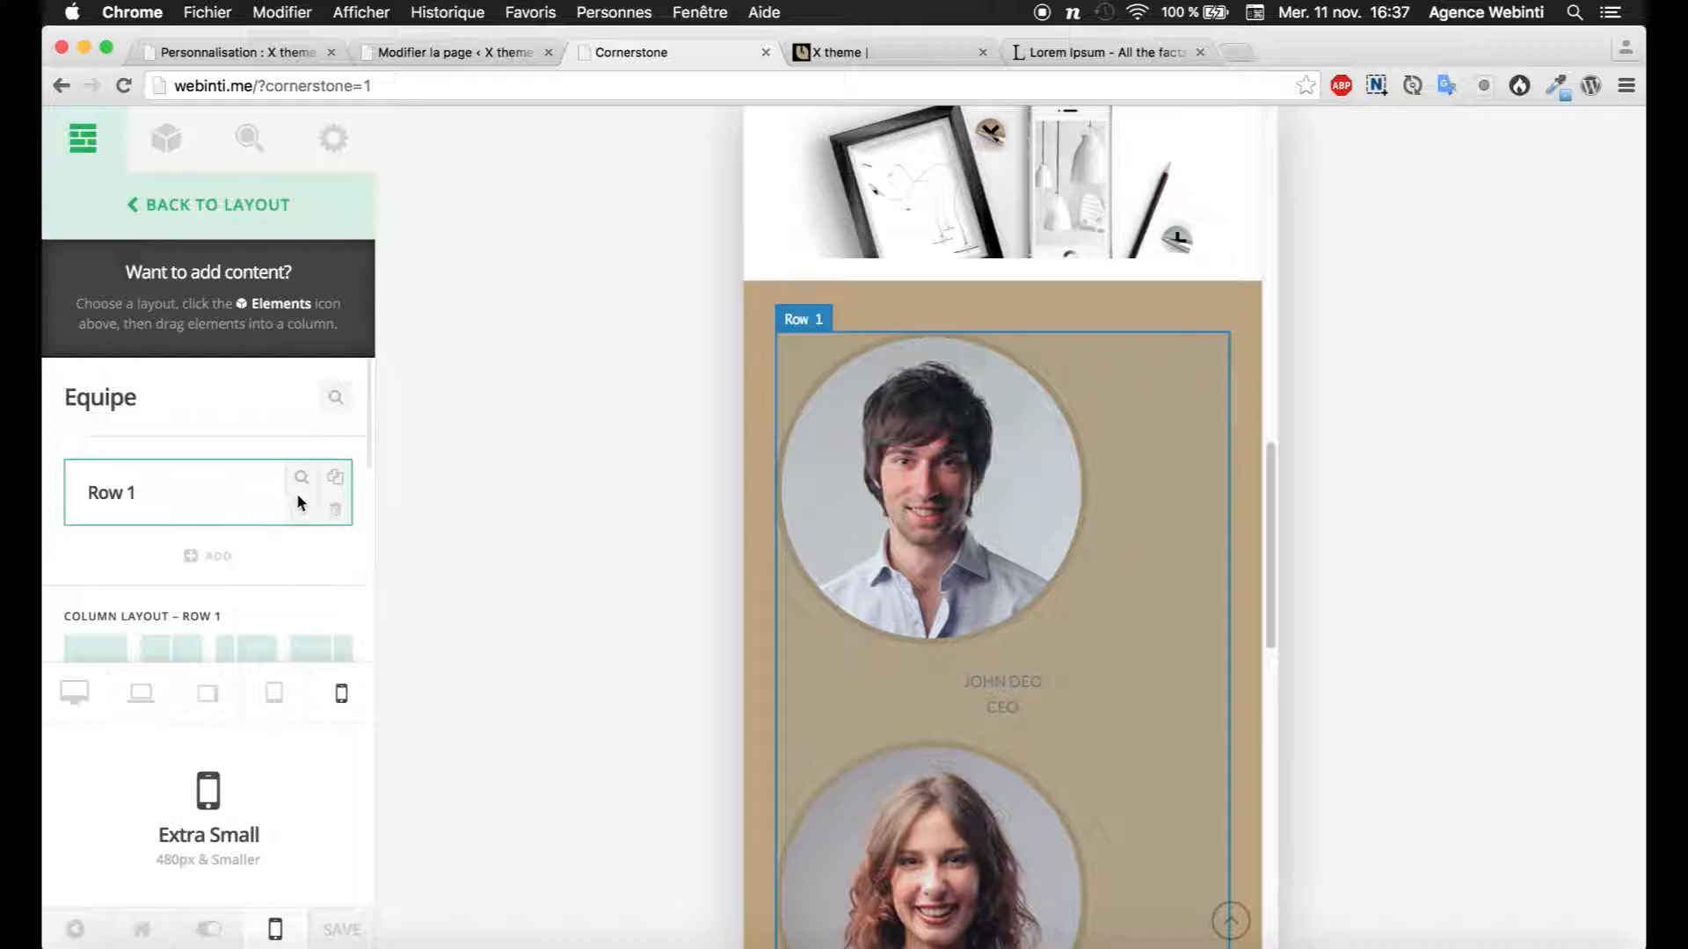
scroll(256, 513, down, 4)
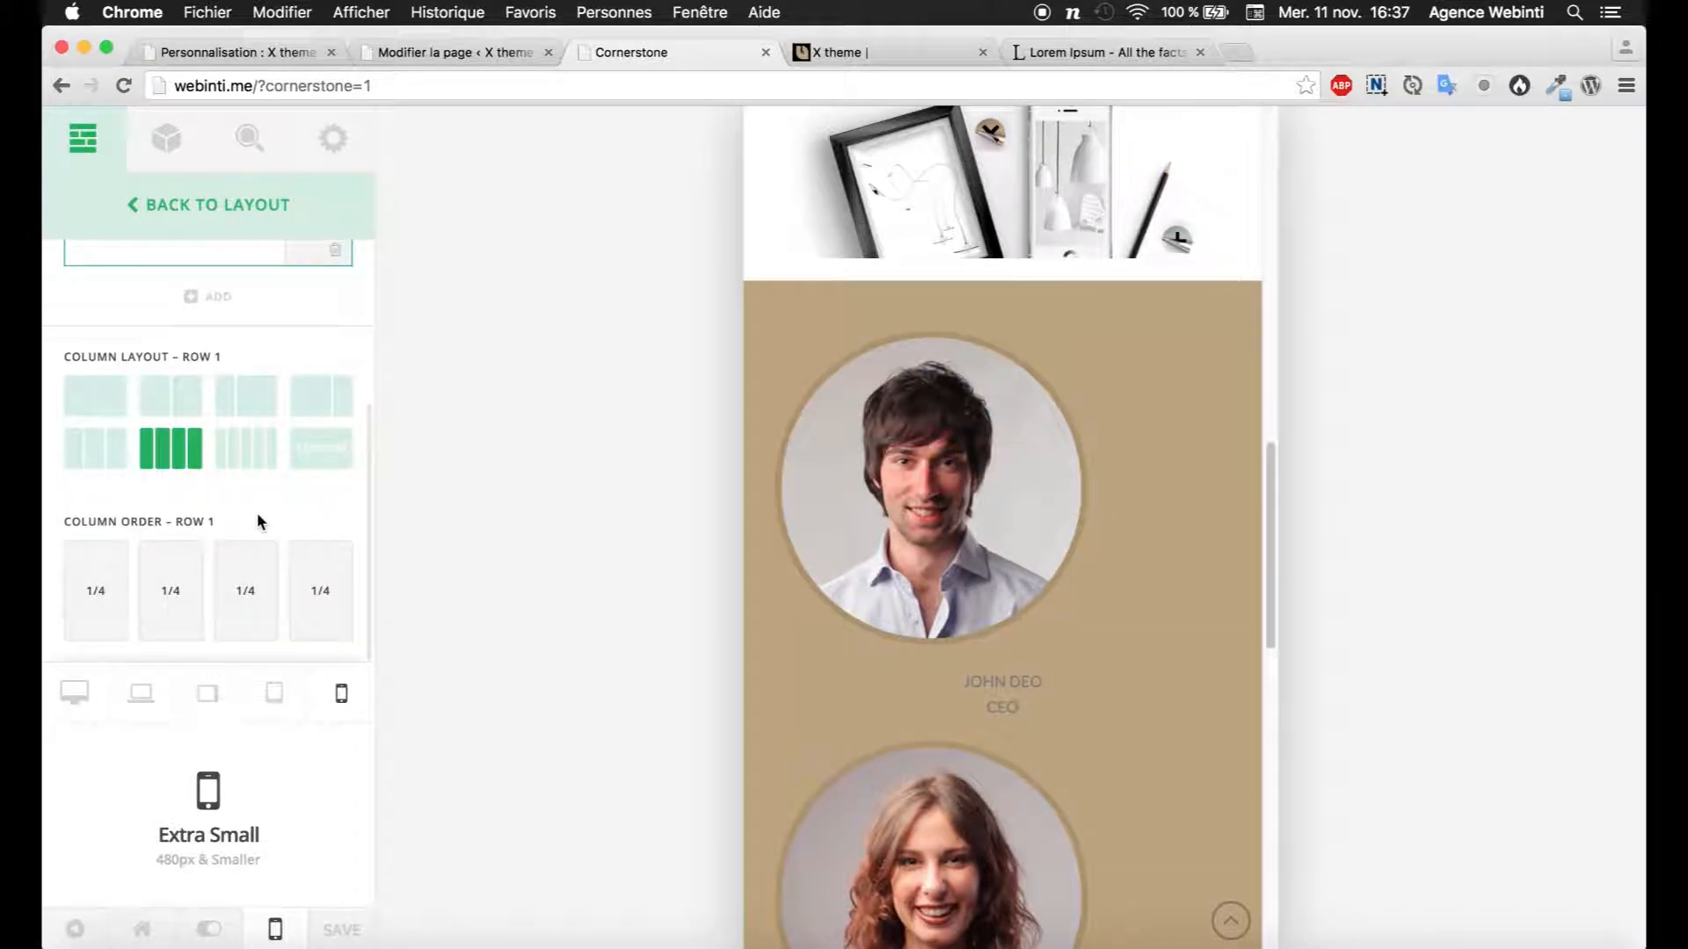
scroll(256, 514, up, 3)
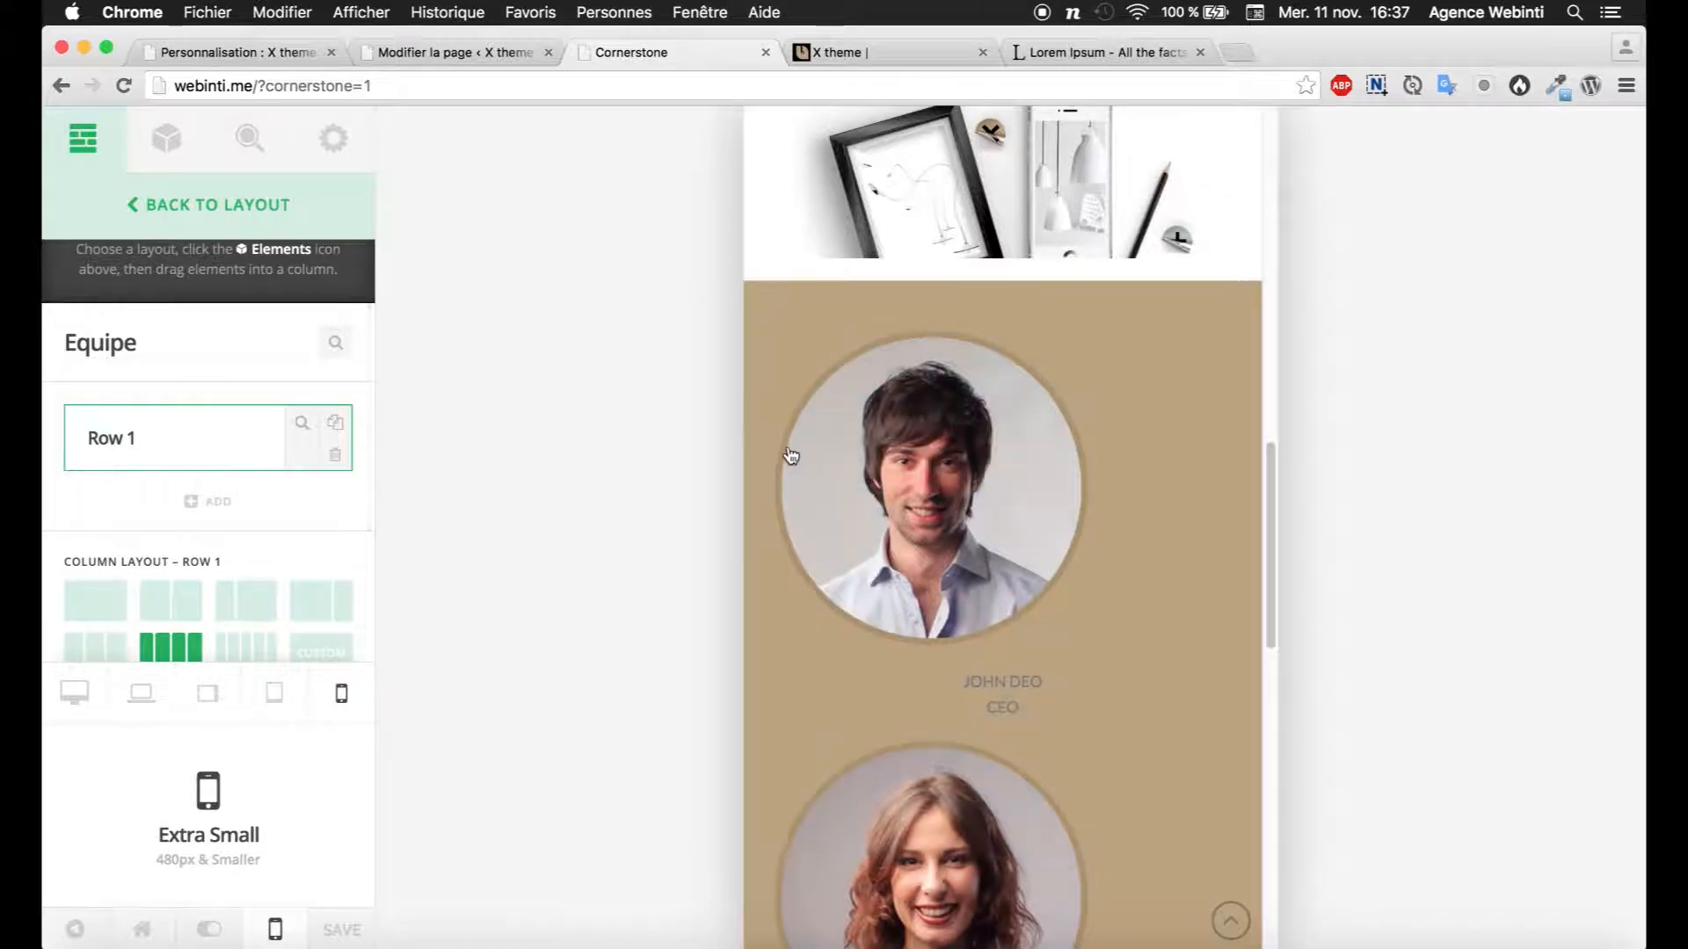
Step: Set the text alignment of the column holding the first team portrait to centre
click(1086, 502)
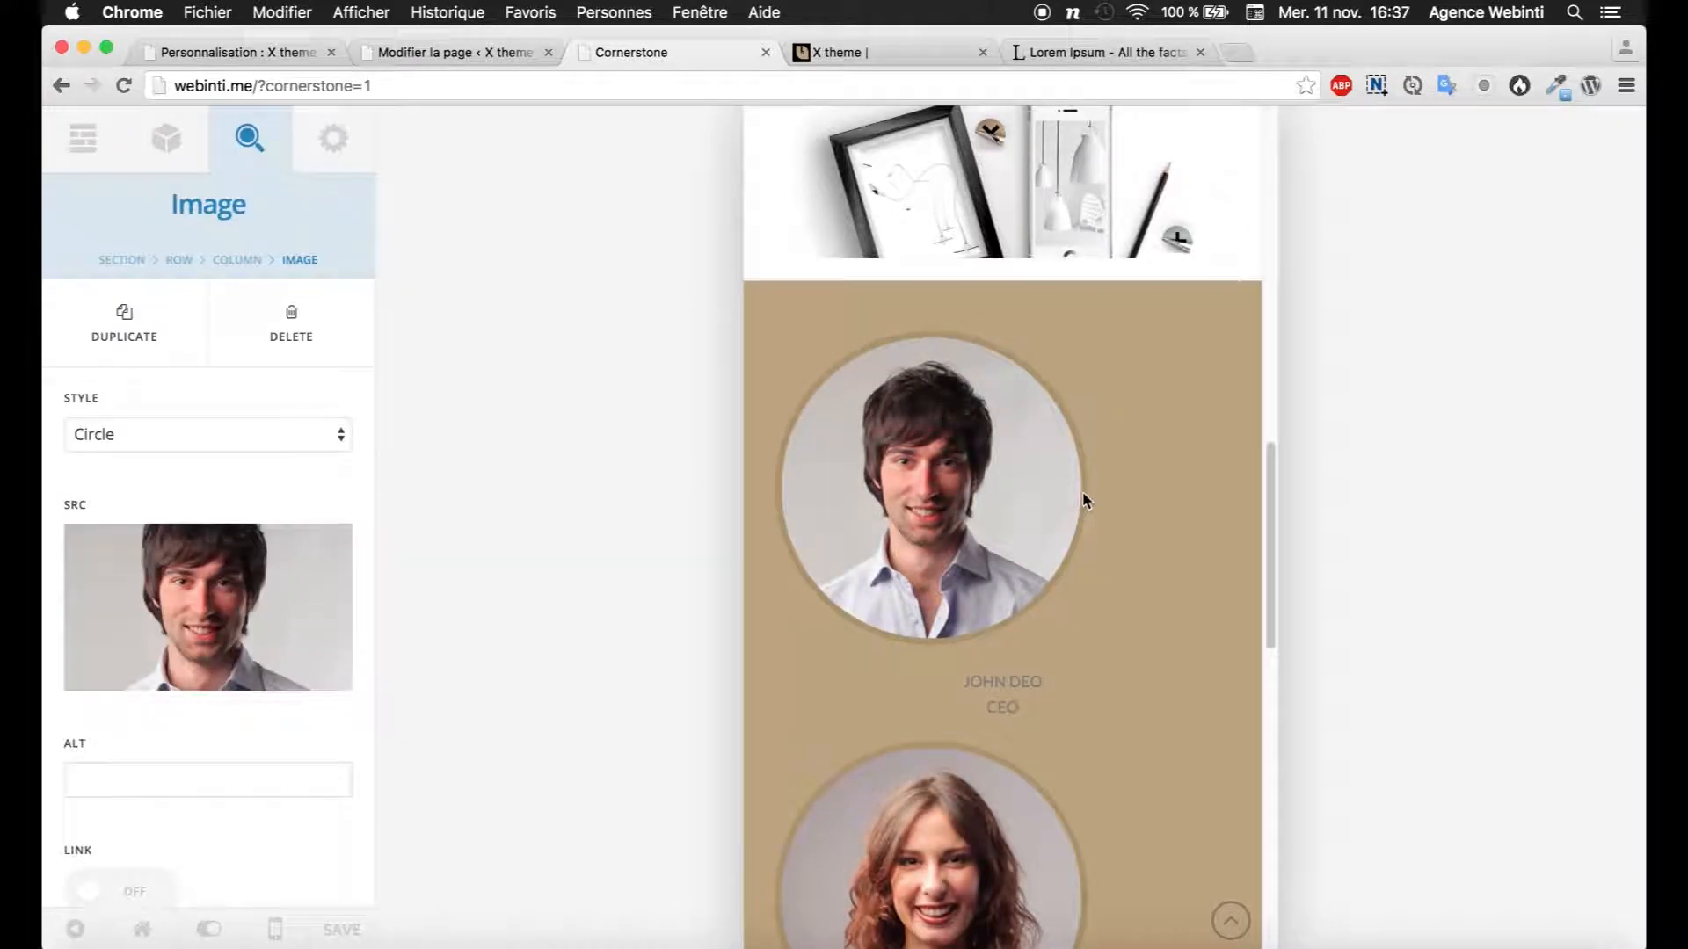
scroll(176, 536, down, 7)
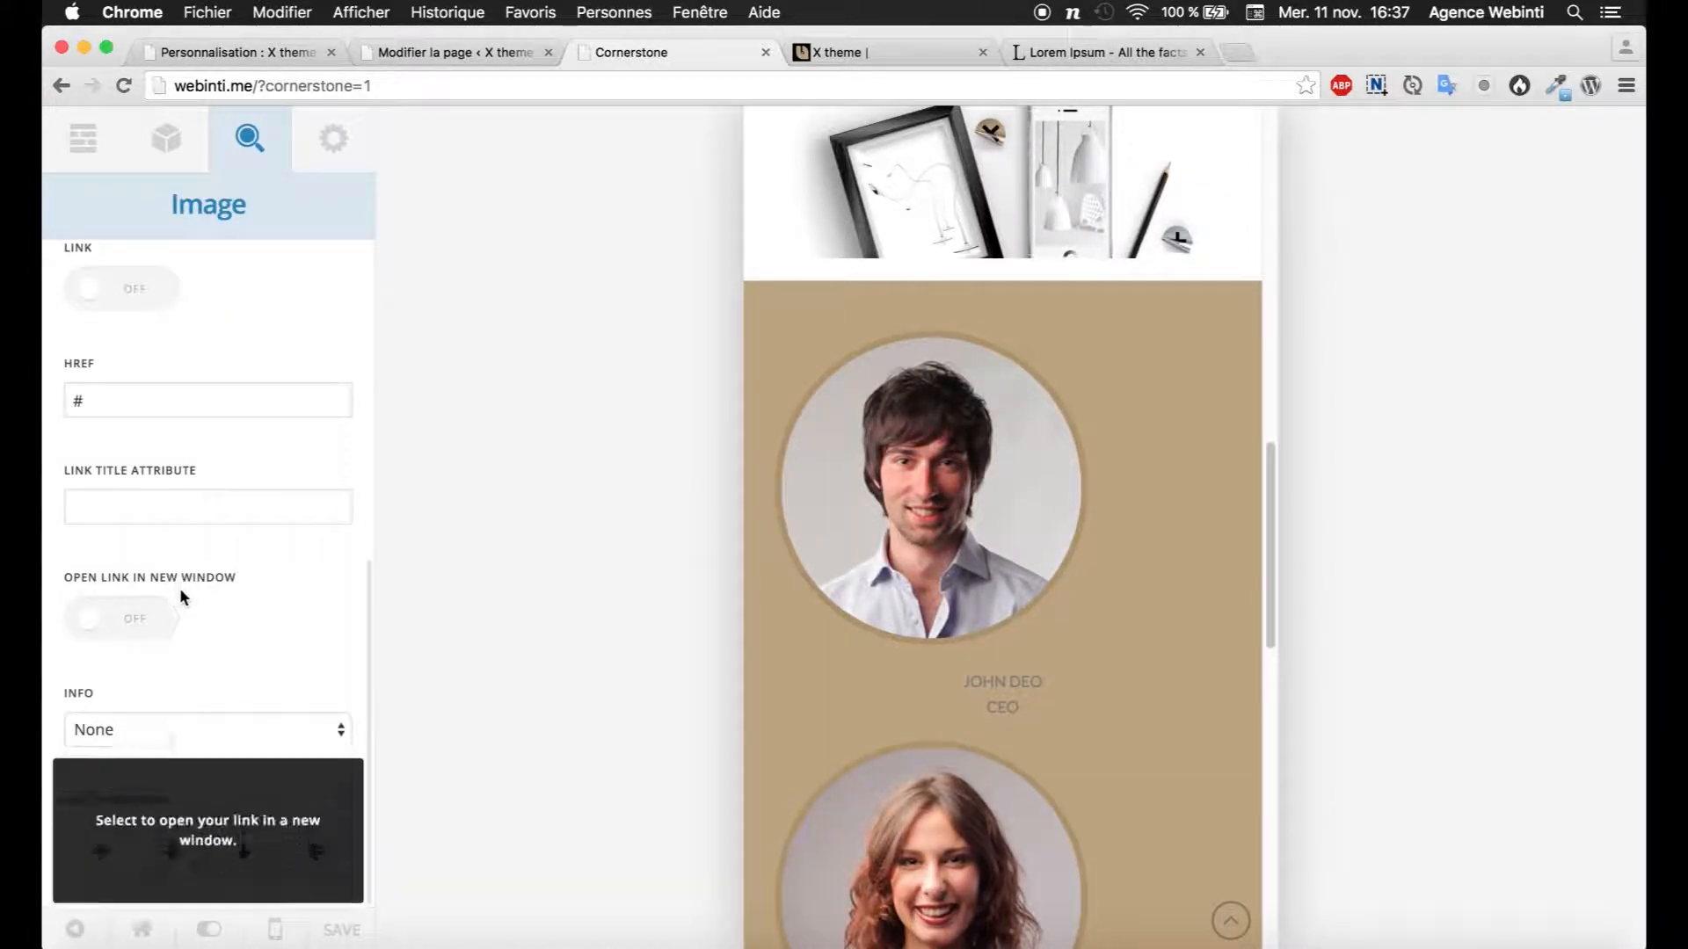
scroll(178, 585, up, 7)
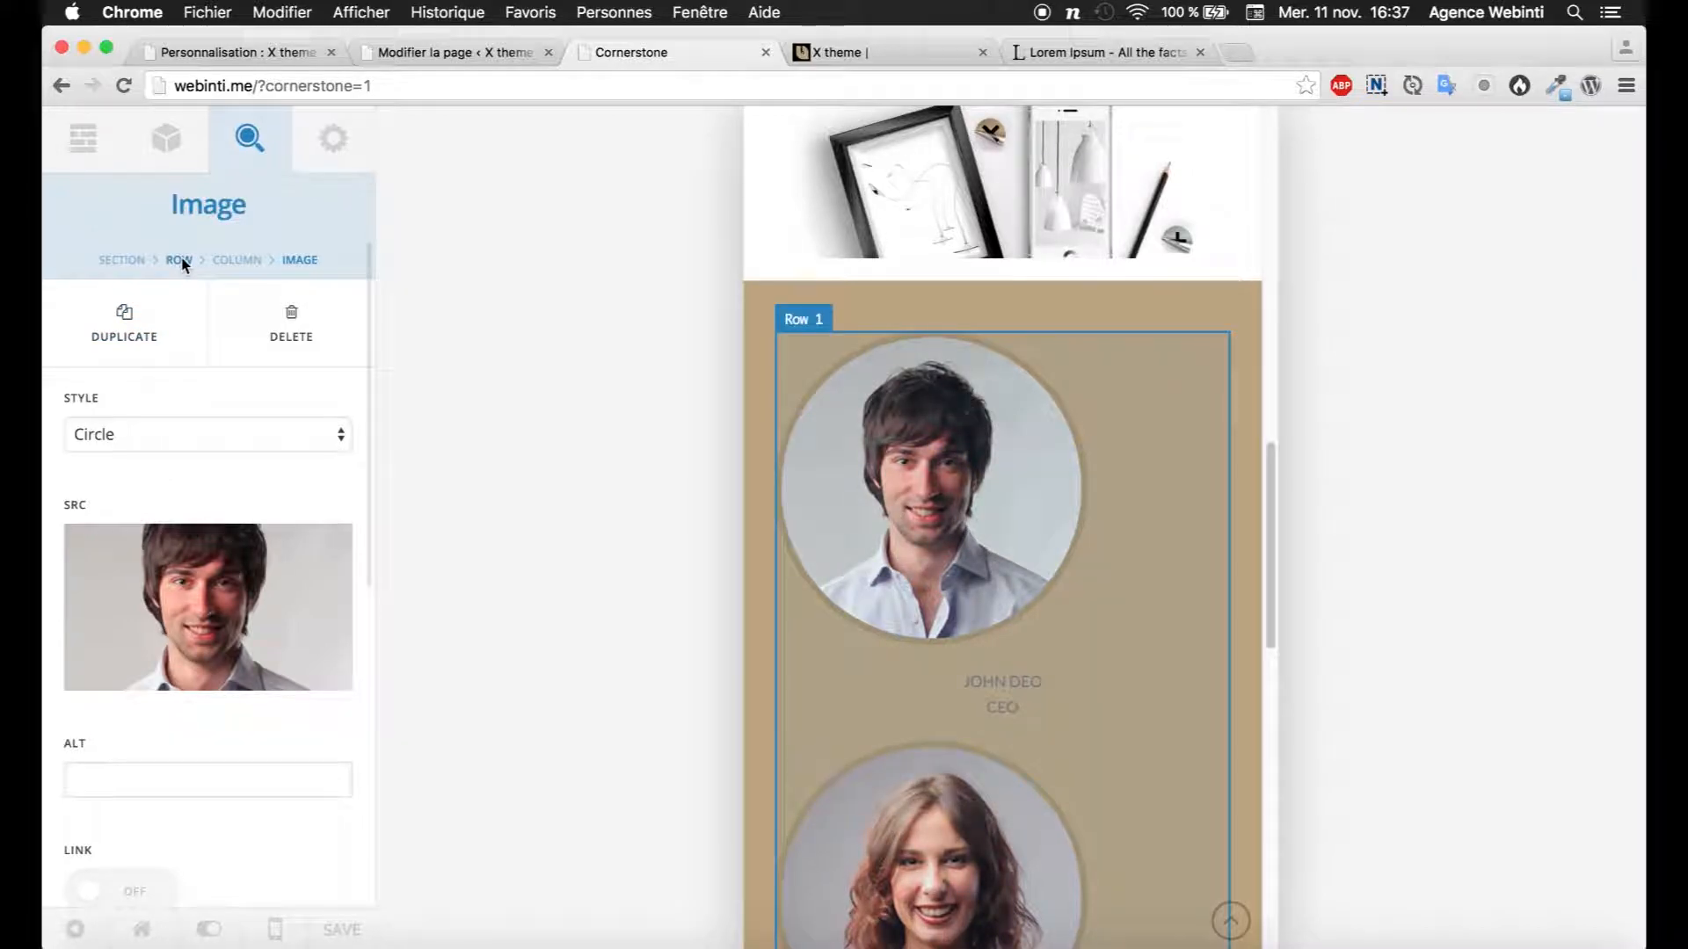
click(230, 261)
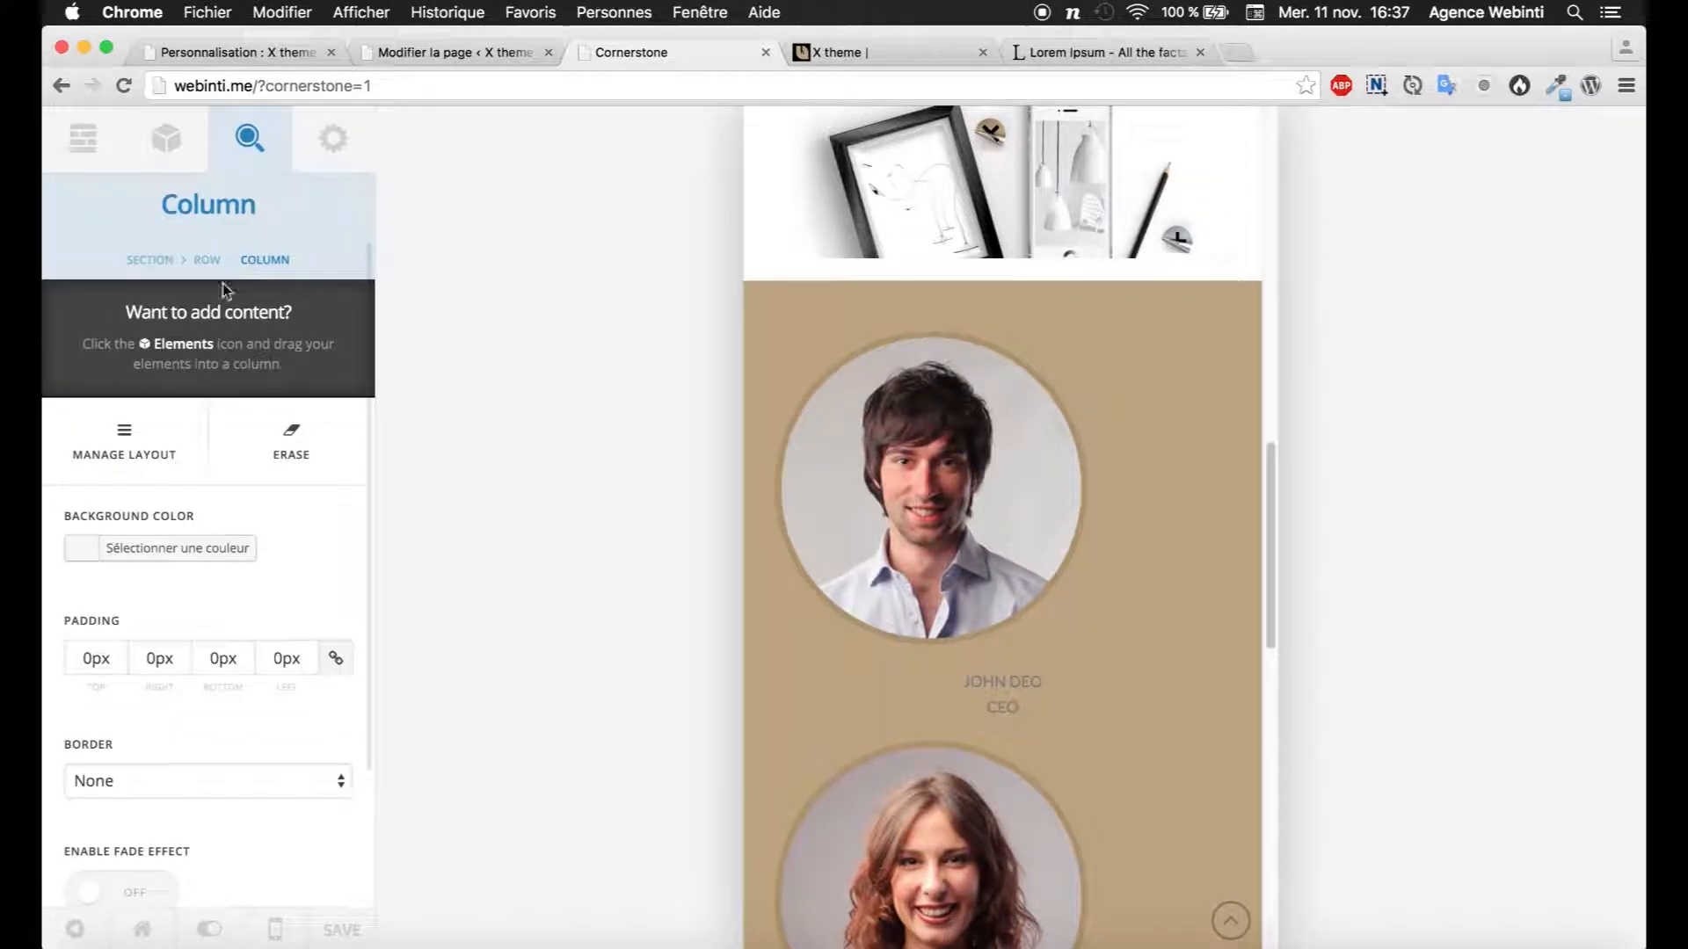
scroll(190, 491, down, 2)
click(151, 851)
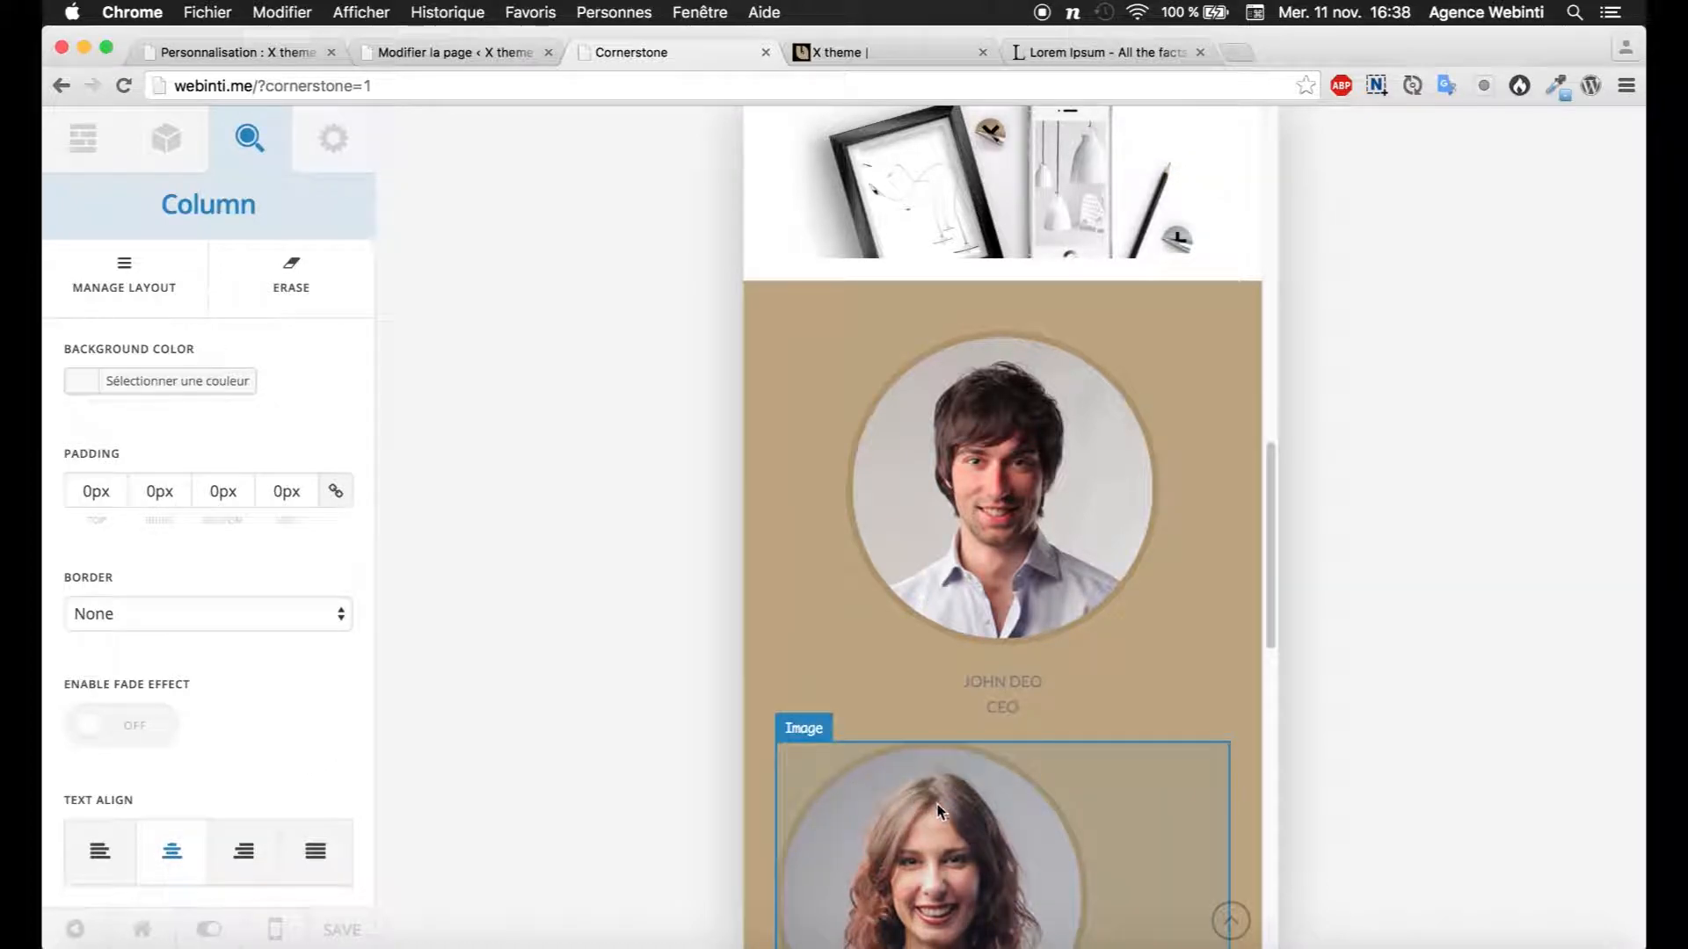
Step: Set the text alignment of the columns holding the second and third team portraits to centre
click(876, 805)
click(236, 261)
scroll(238, 668, down, 2)
scroll(1033, 644, down, 5)
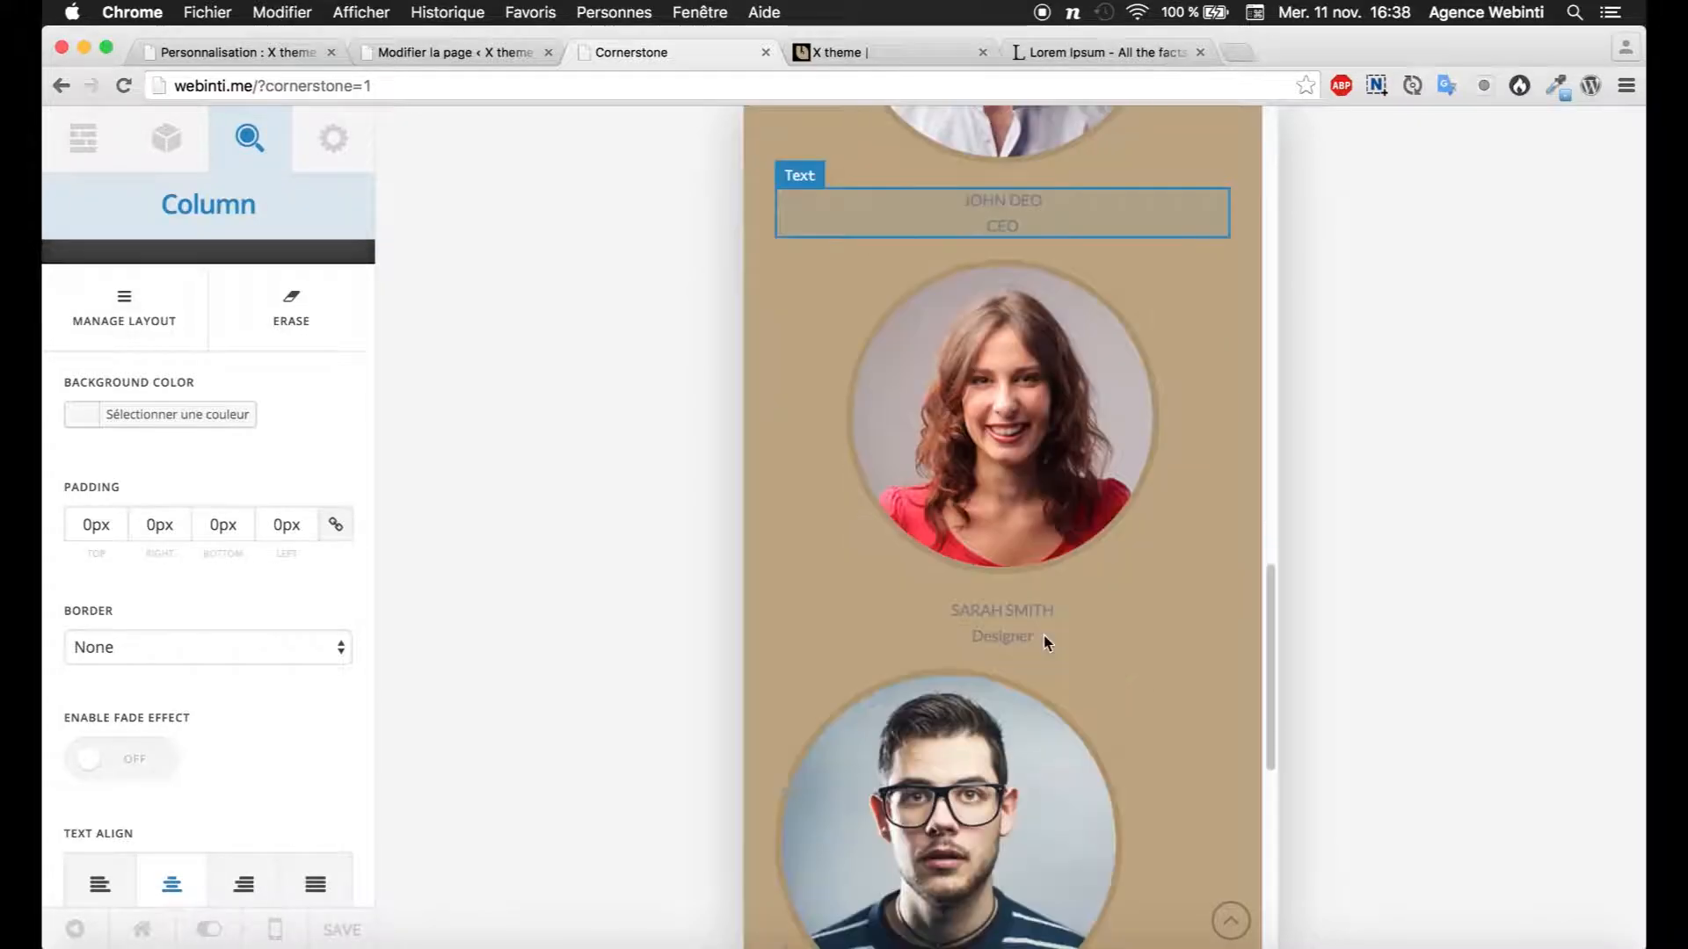
click(1010, 728)
click(239, 262)
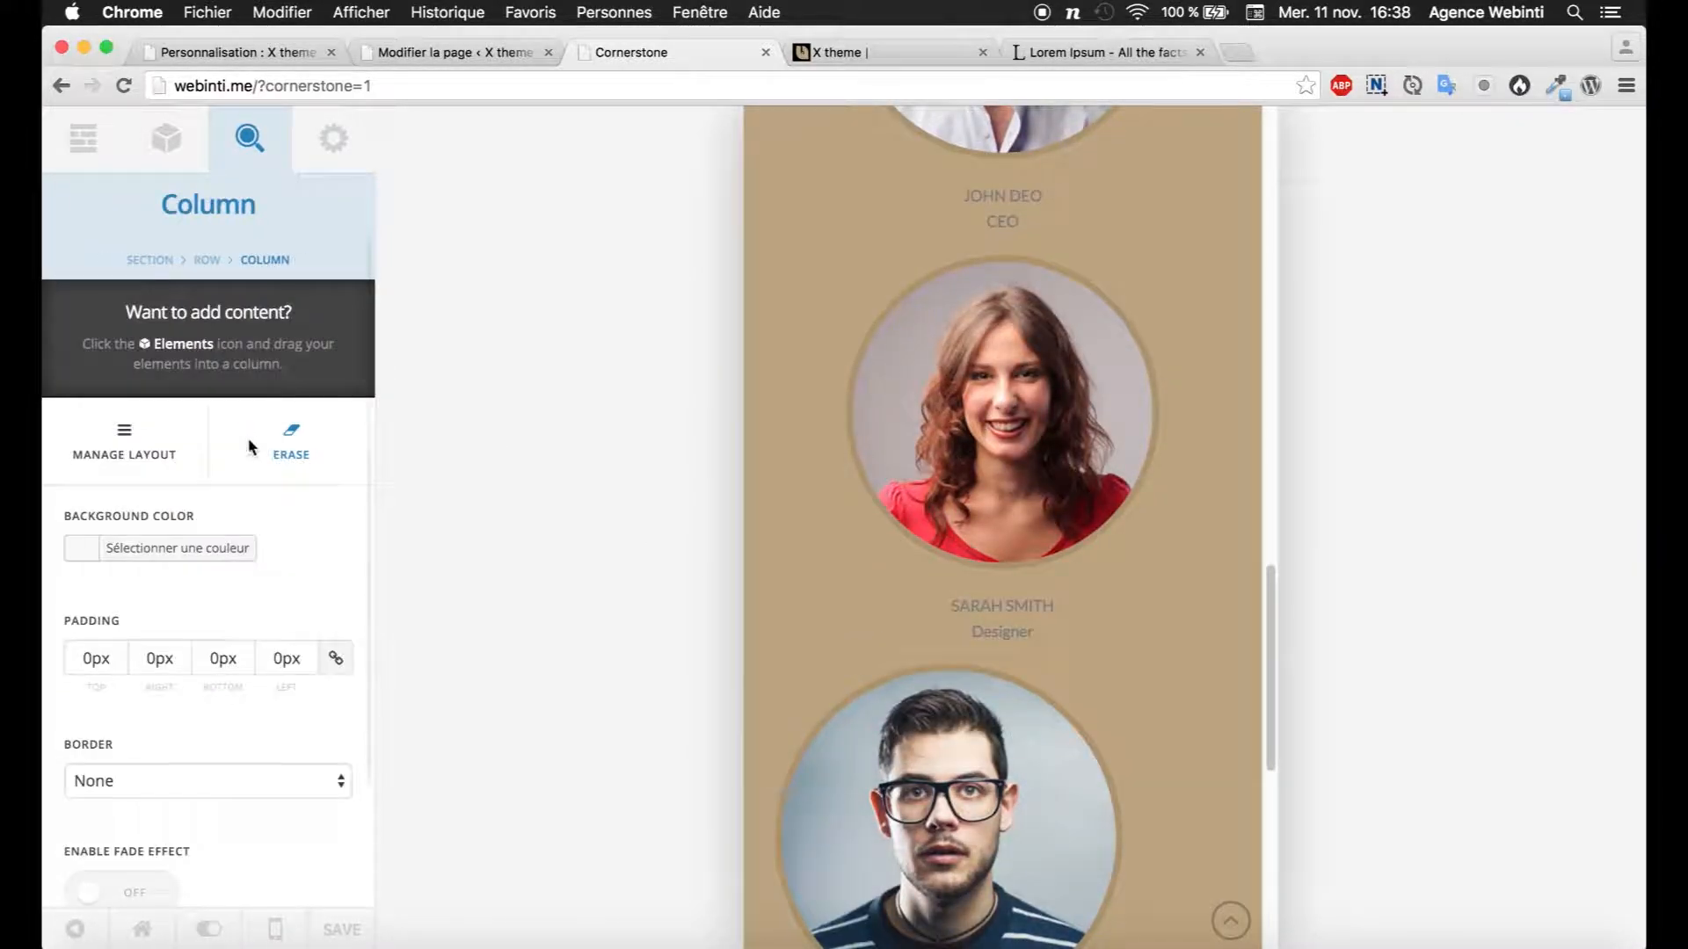
scroll(963, 557, down, 5)
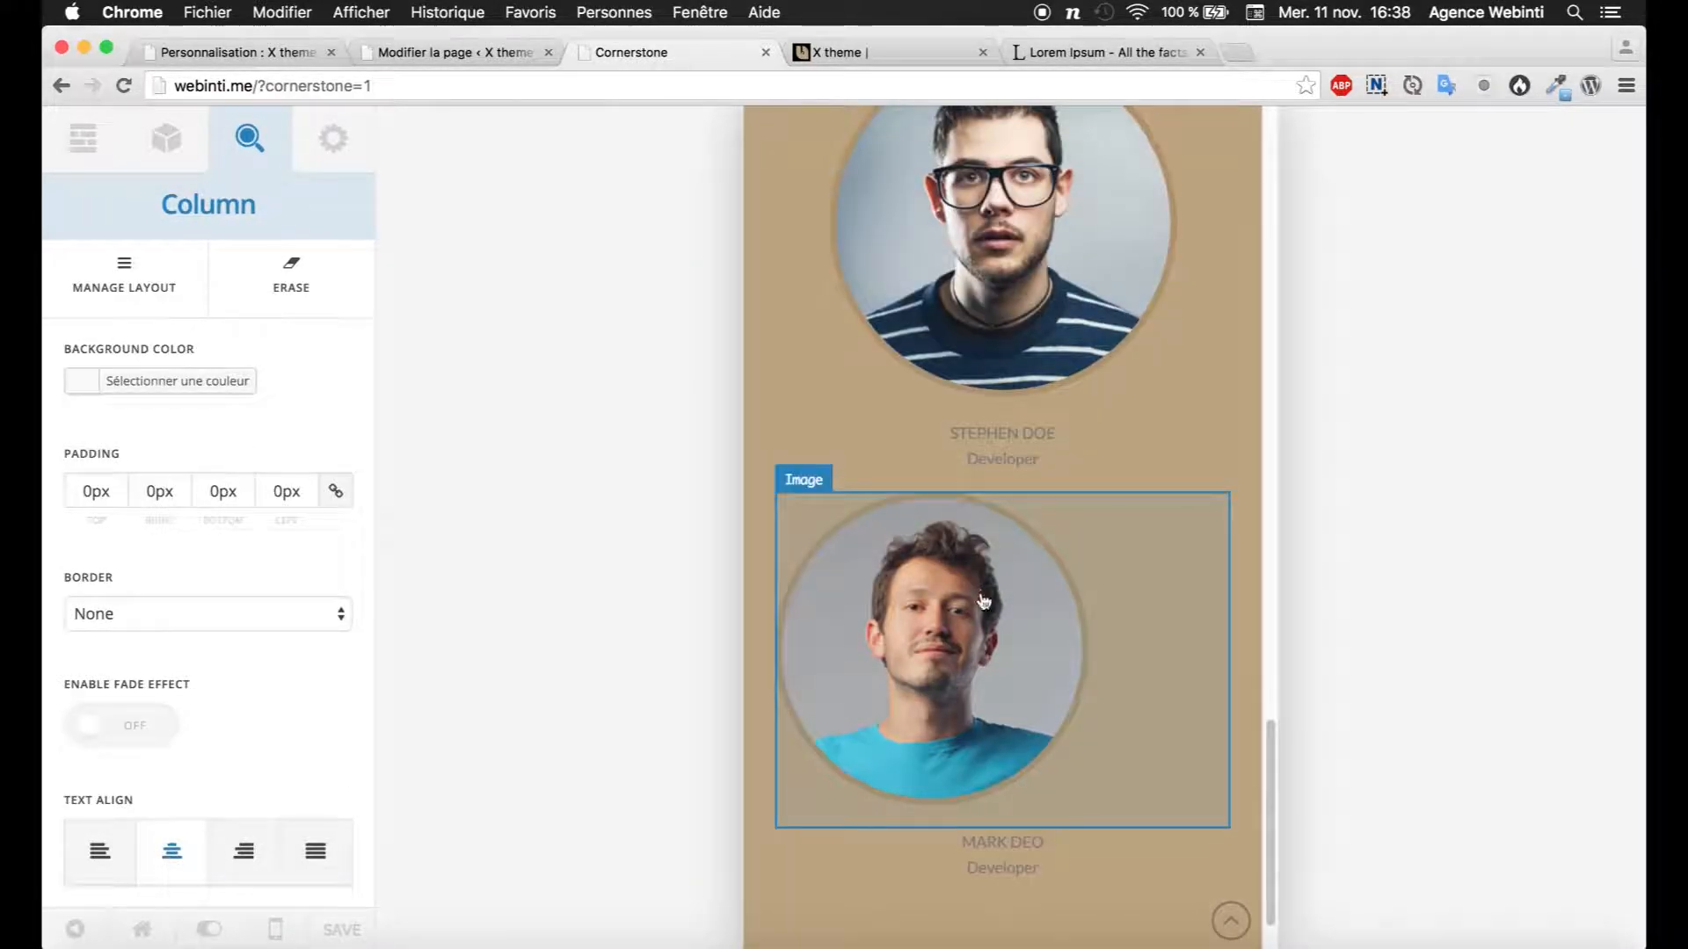
Step: Set the text alignment of the column holding the fourth team portrait to centre
click(964, 558)
click(243, 256)
scroll(204, 708, down, 3)
click(170, 851)
scroll(1054, 629, up, 5)
scroll(1070, 615, up, 5)
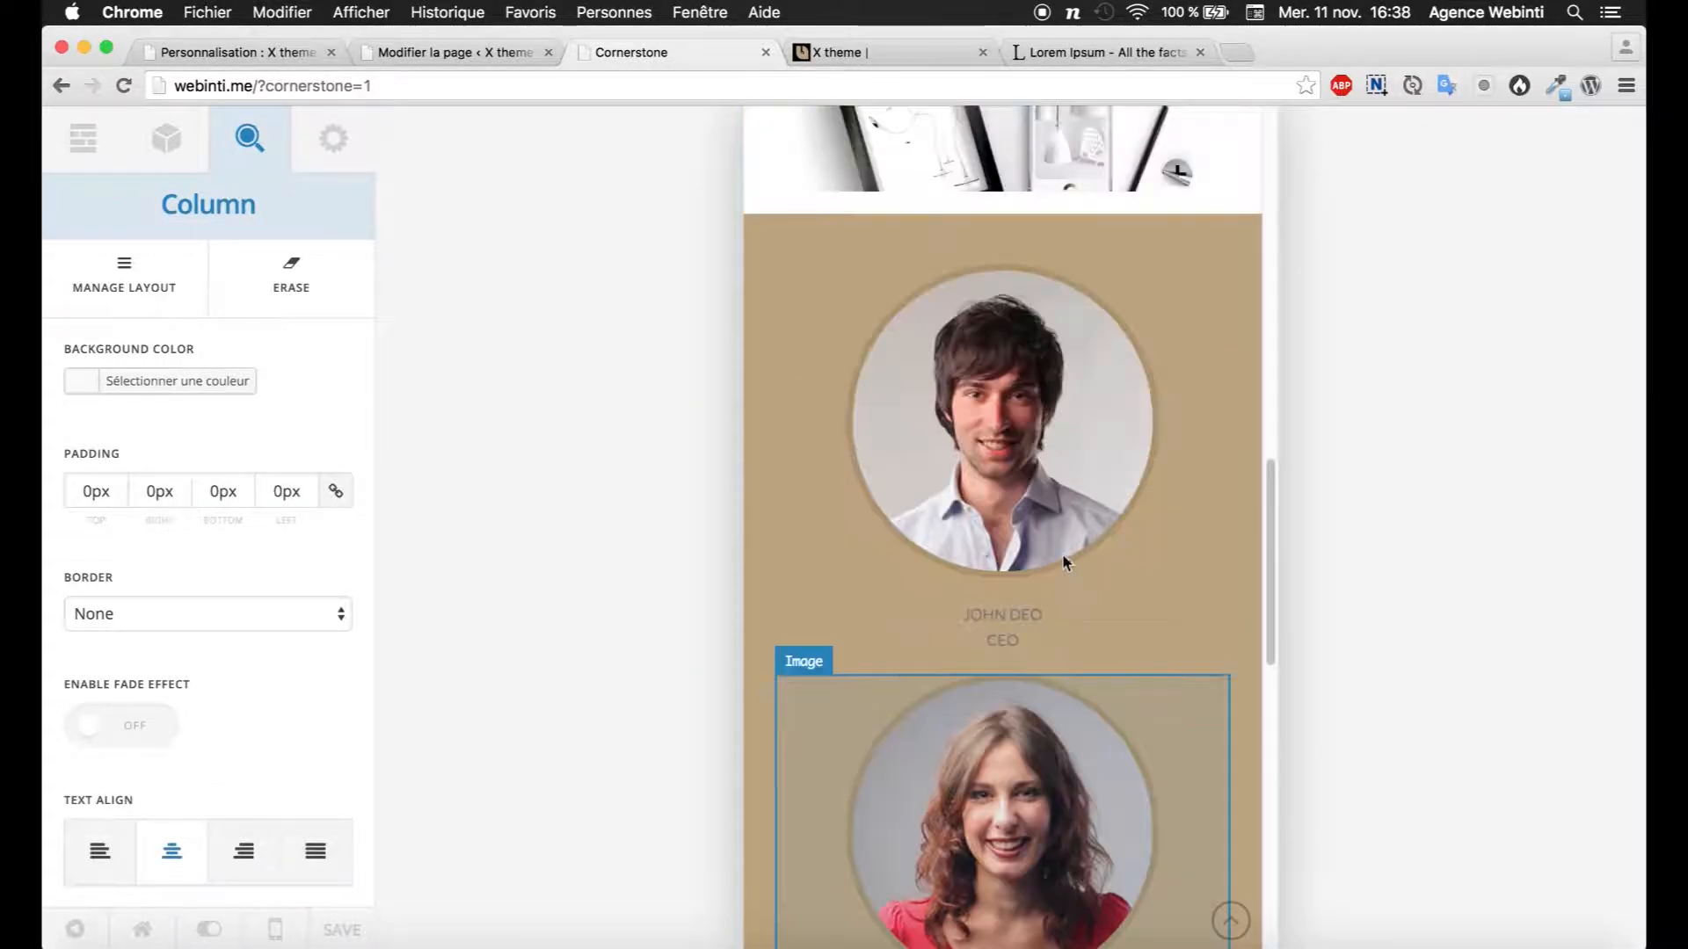
Step: Compare the portraits and captions of the team section in the Extra Large and Extra Small previews
click(273, 925)
click(74, 693)
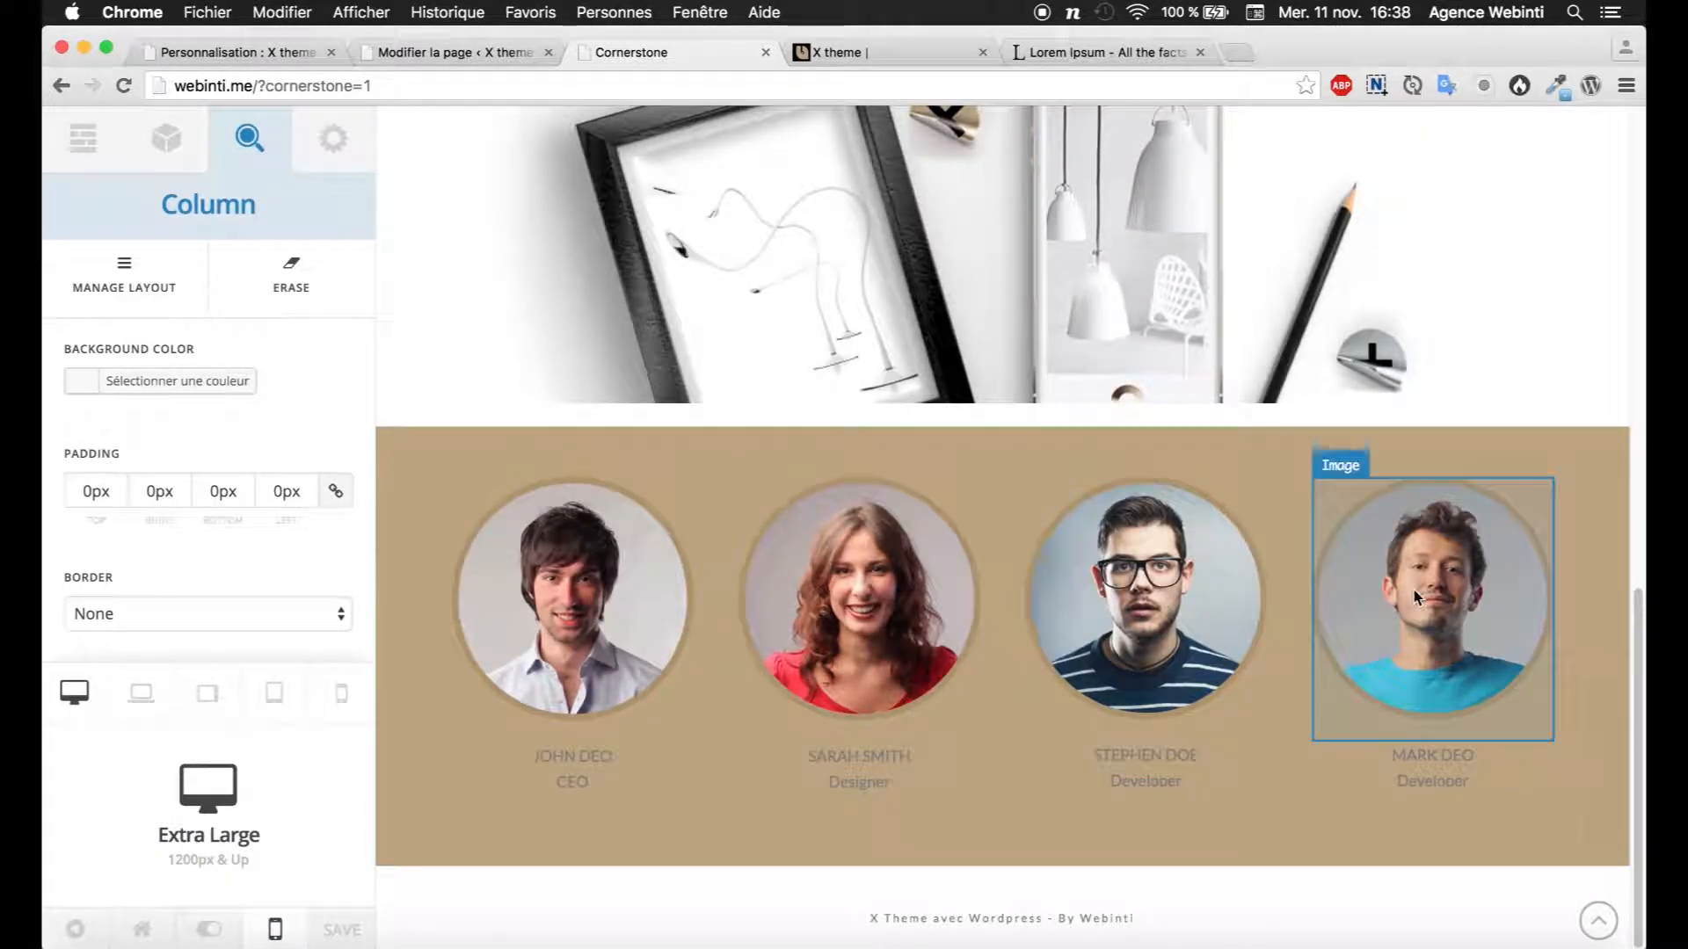
click(341, 692)
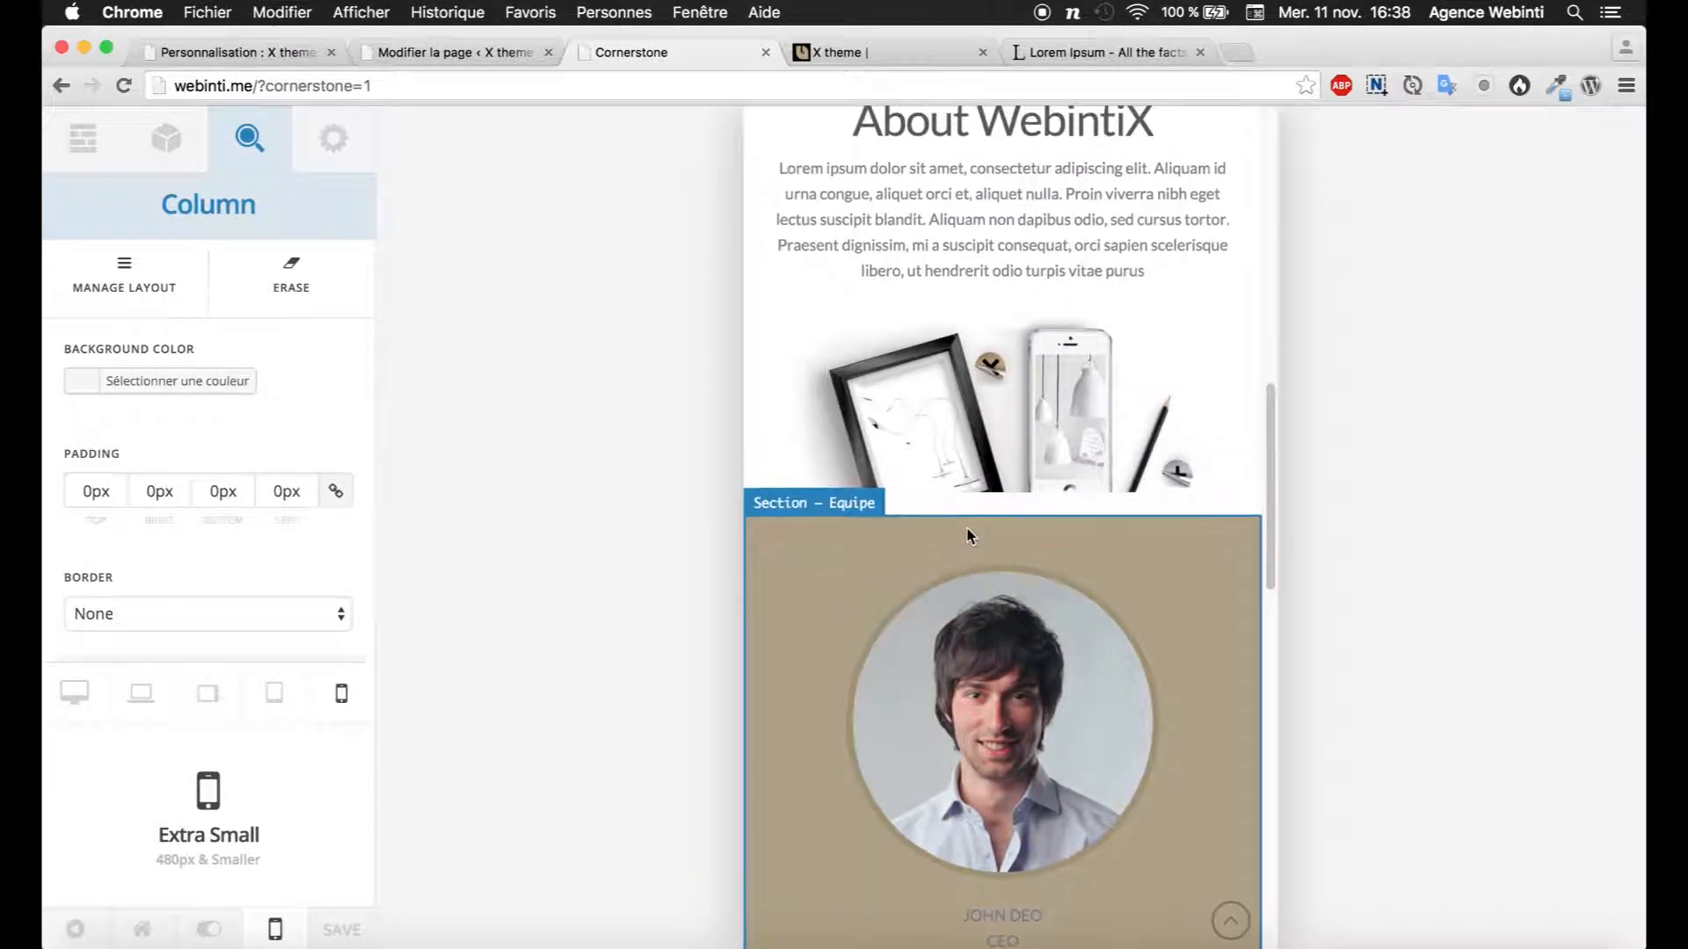
scroll(967, 532, down, 4)
scroll(967, 532, down, 10)
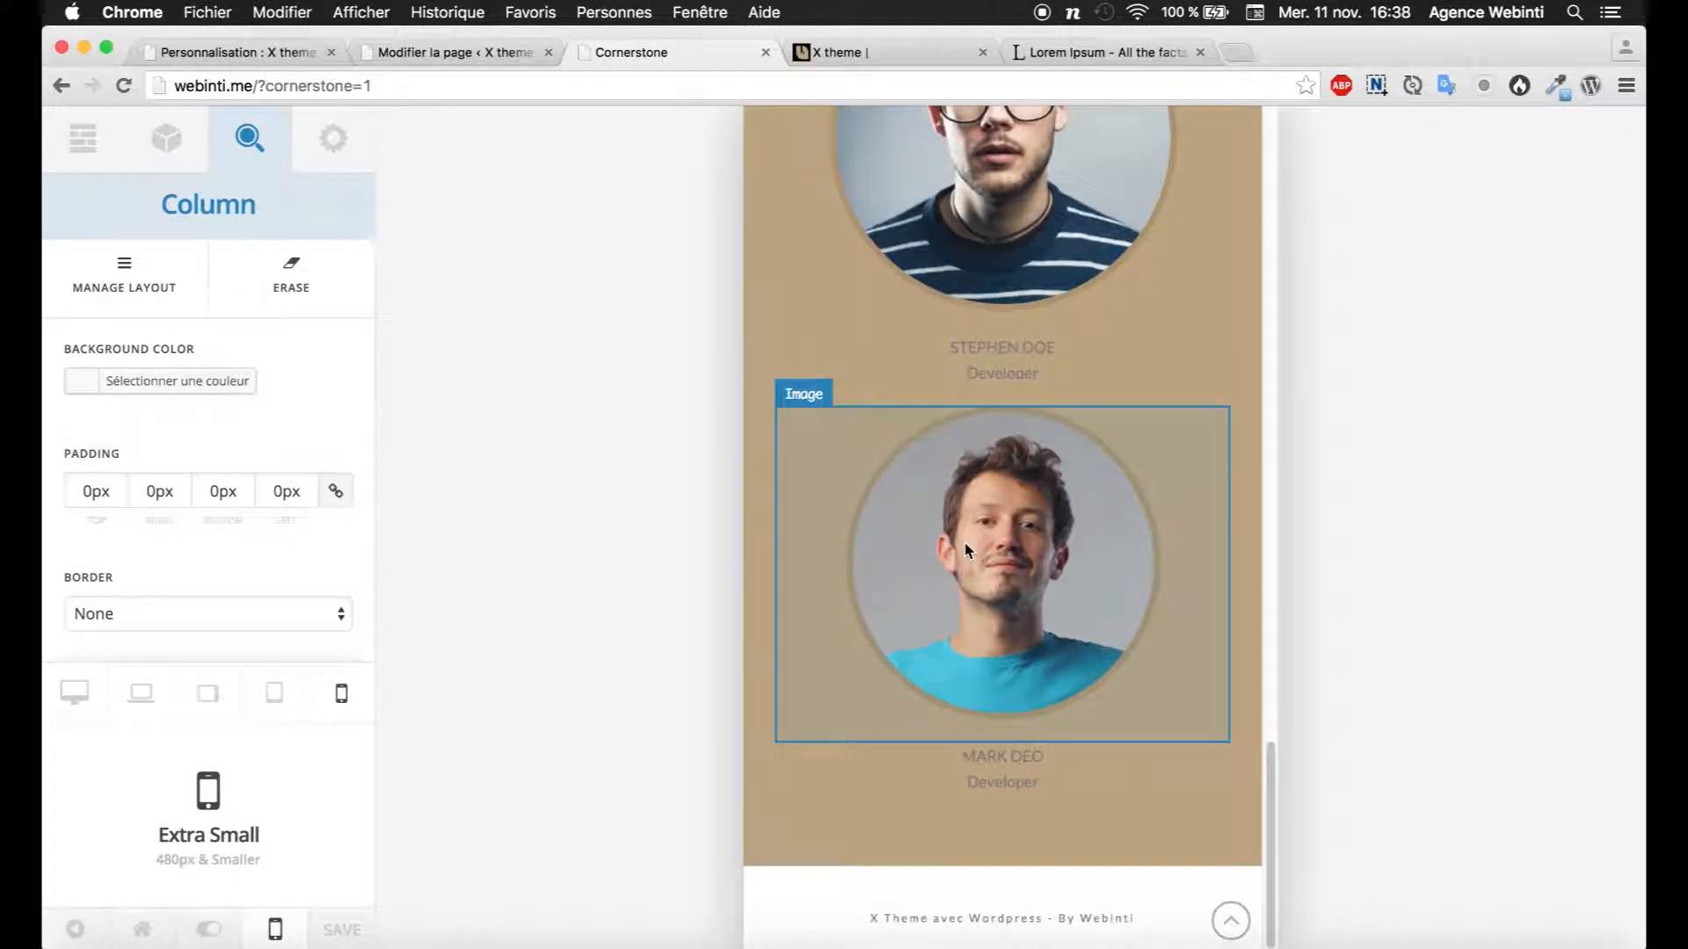
scroll(979, 747, up, 10)
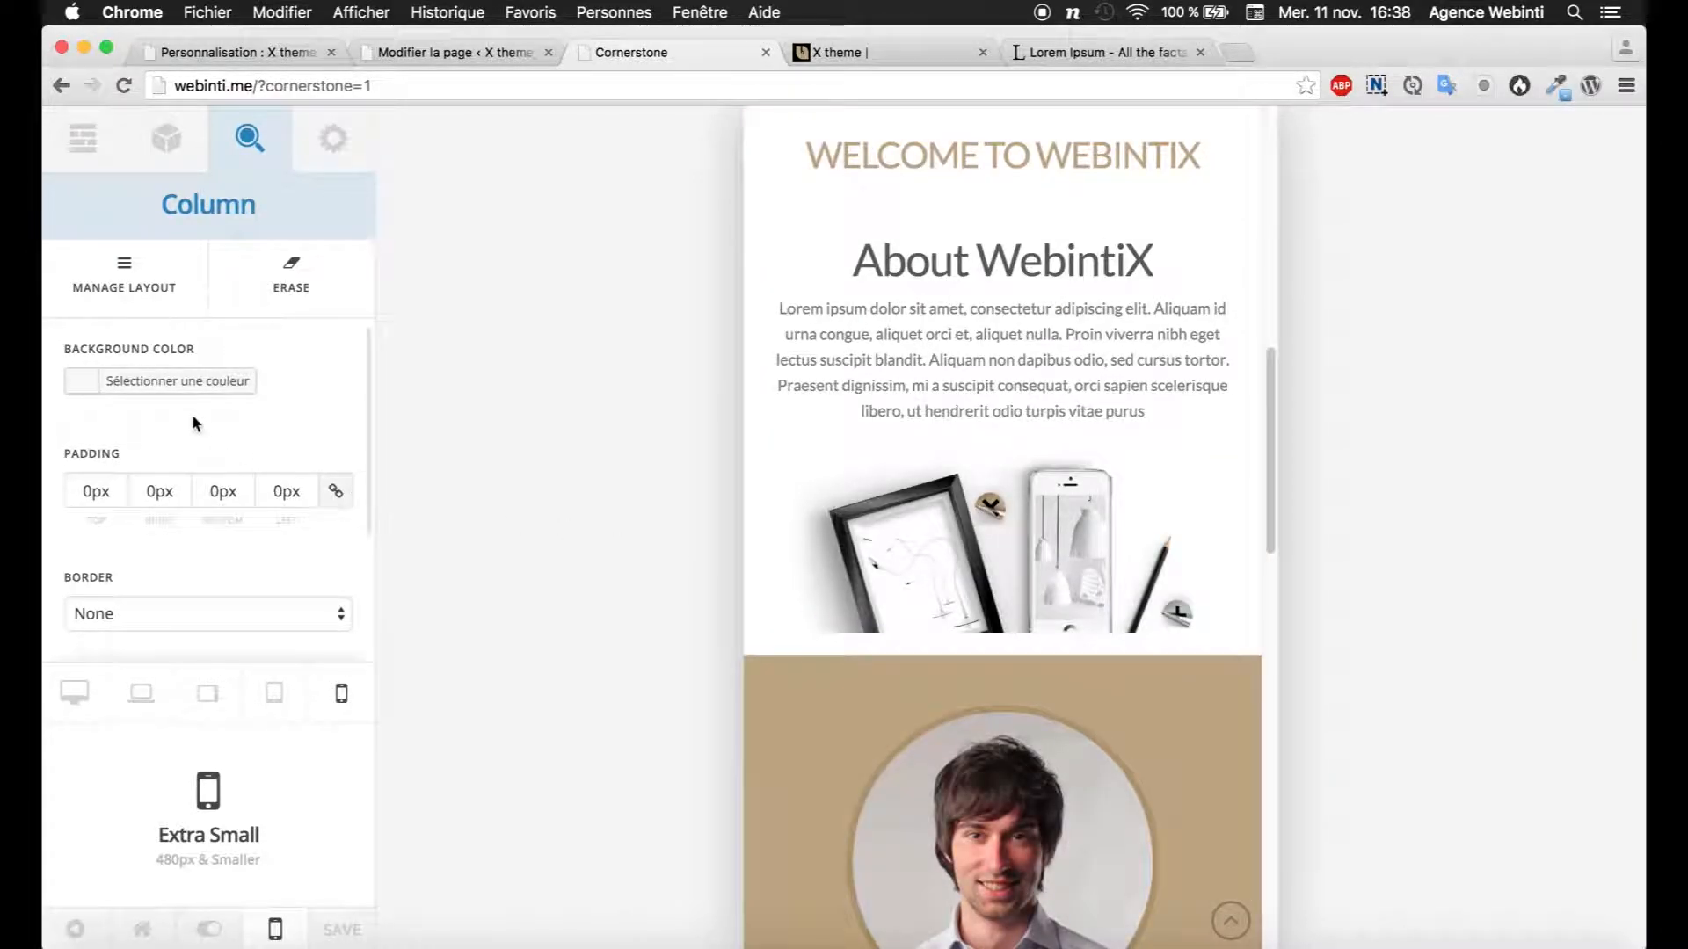
scroll(253, 570, down, 3)
scroll(250, 554, up, 5)
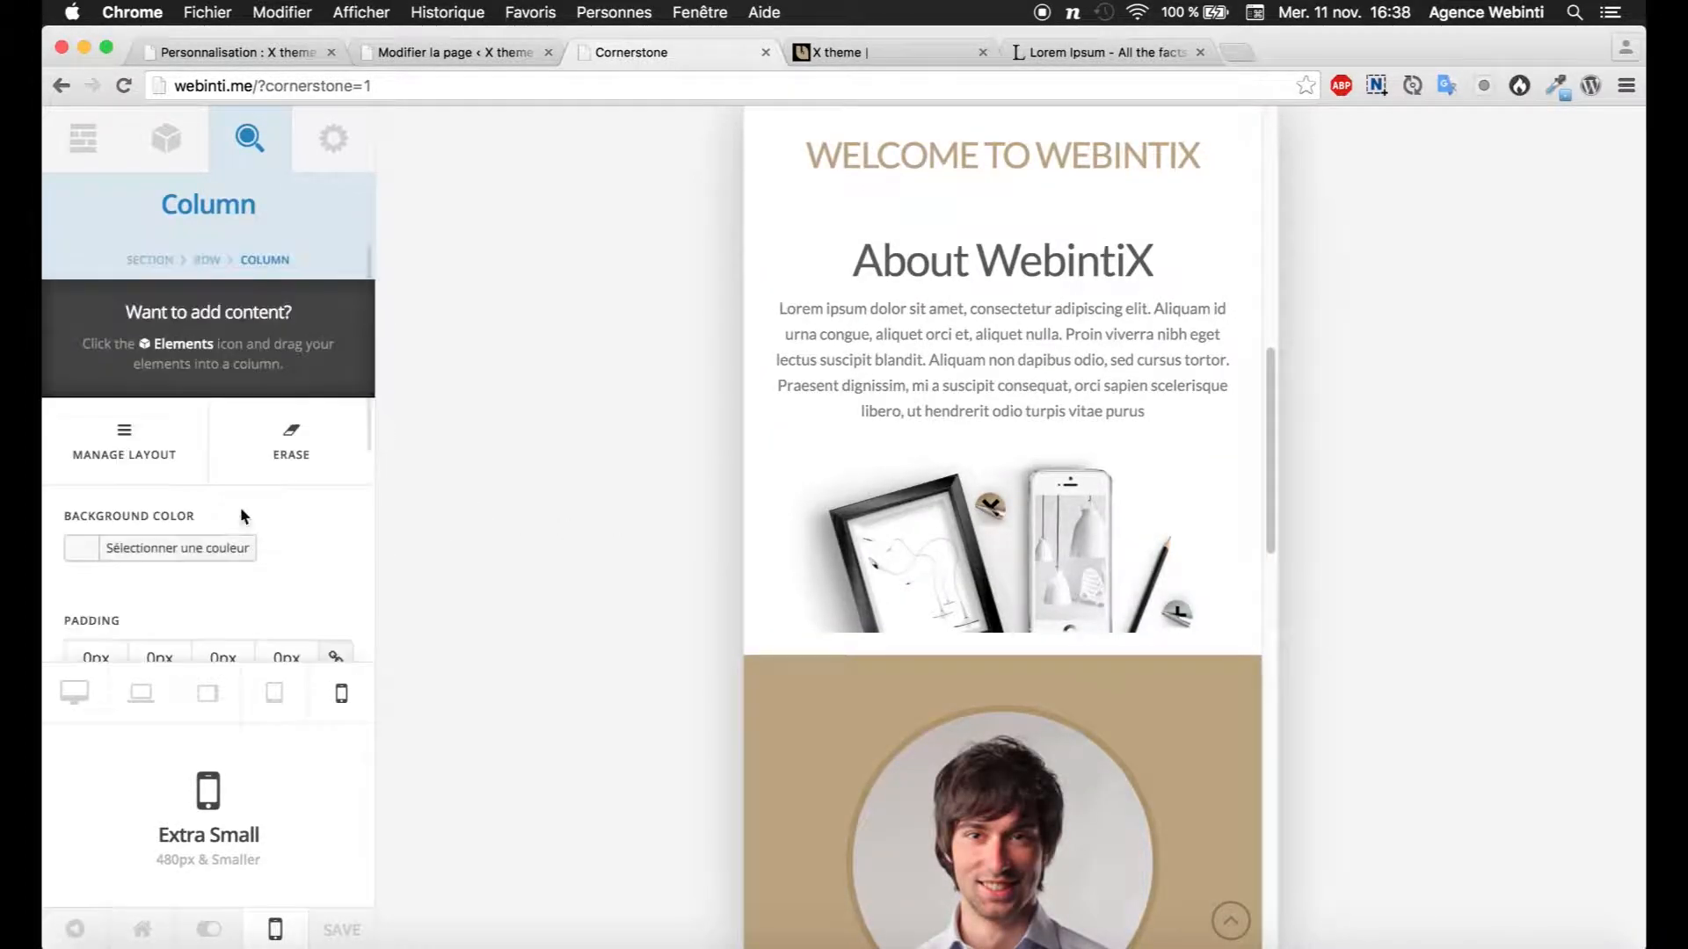
scroll(791, 527, down, 4)
click(82, 692)
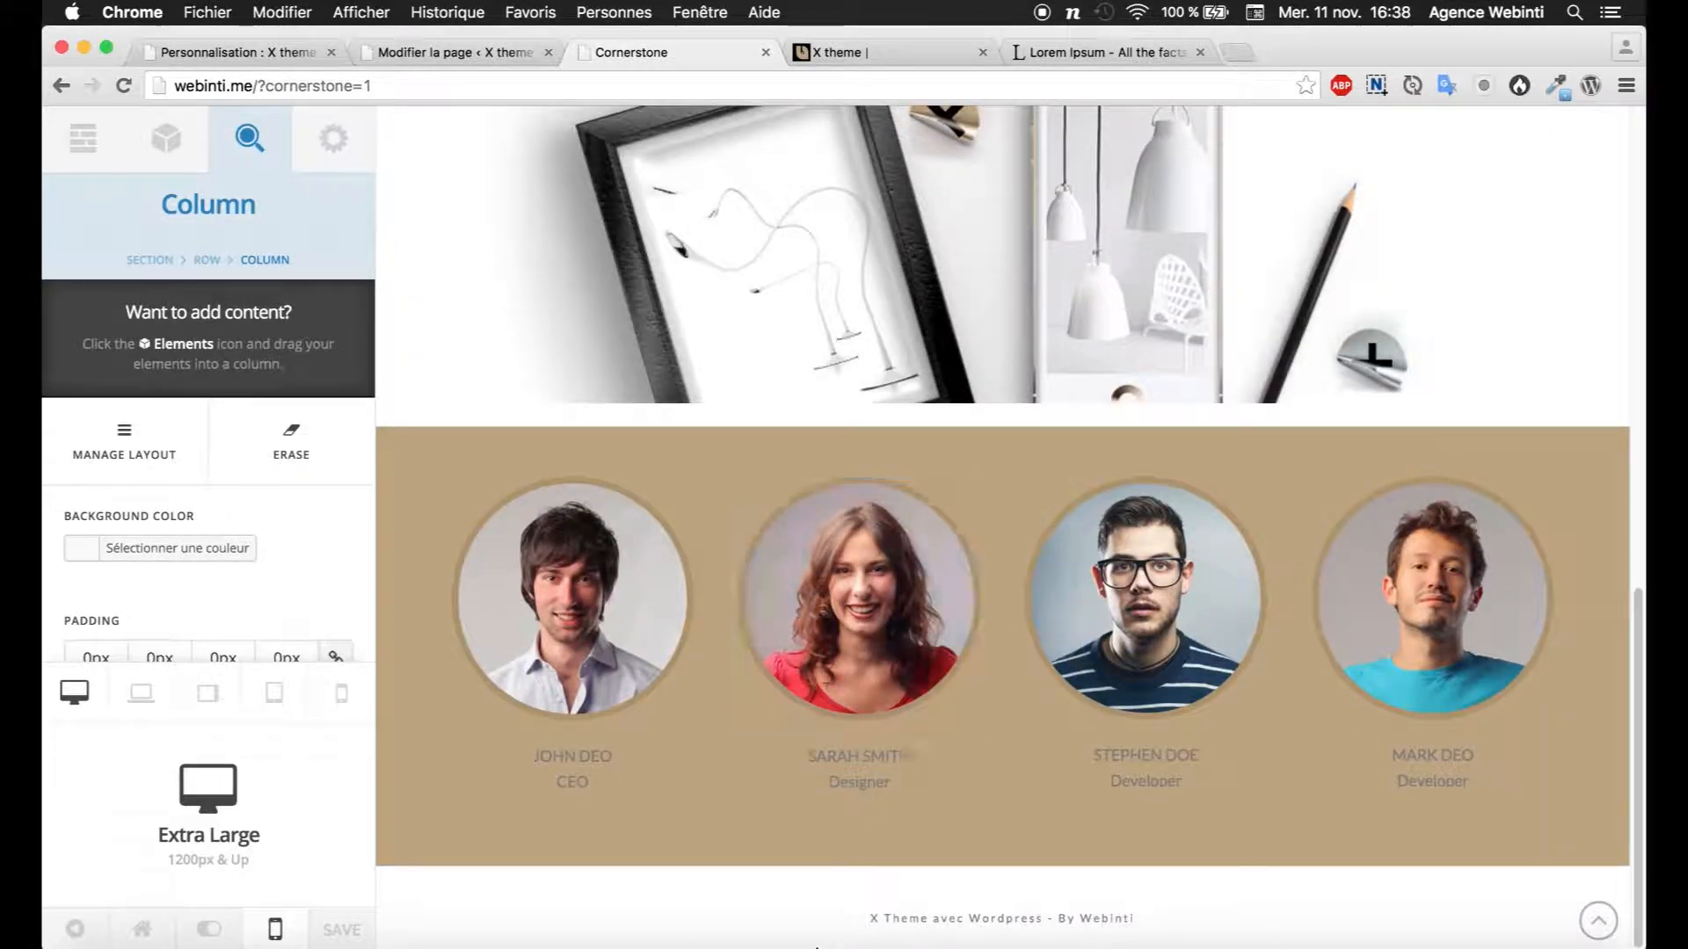
Step: Switch to Photoshop and examine the services section below the team in the onepage.psd mockup at 66.67% zoom
click(802, 905)
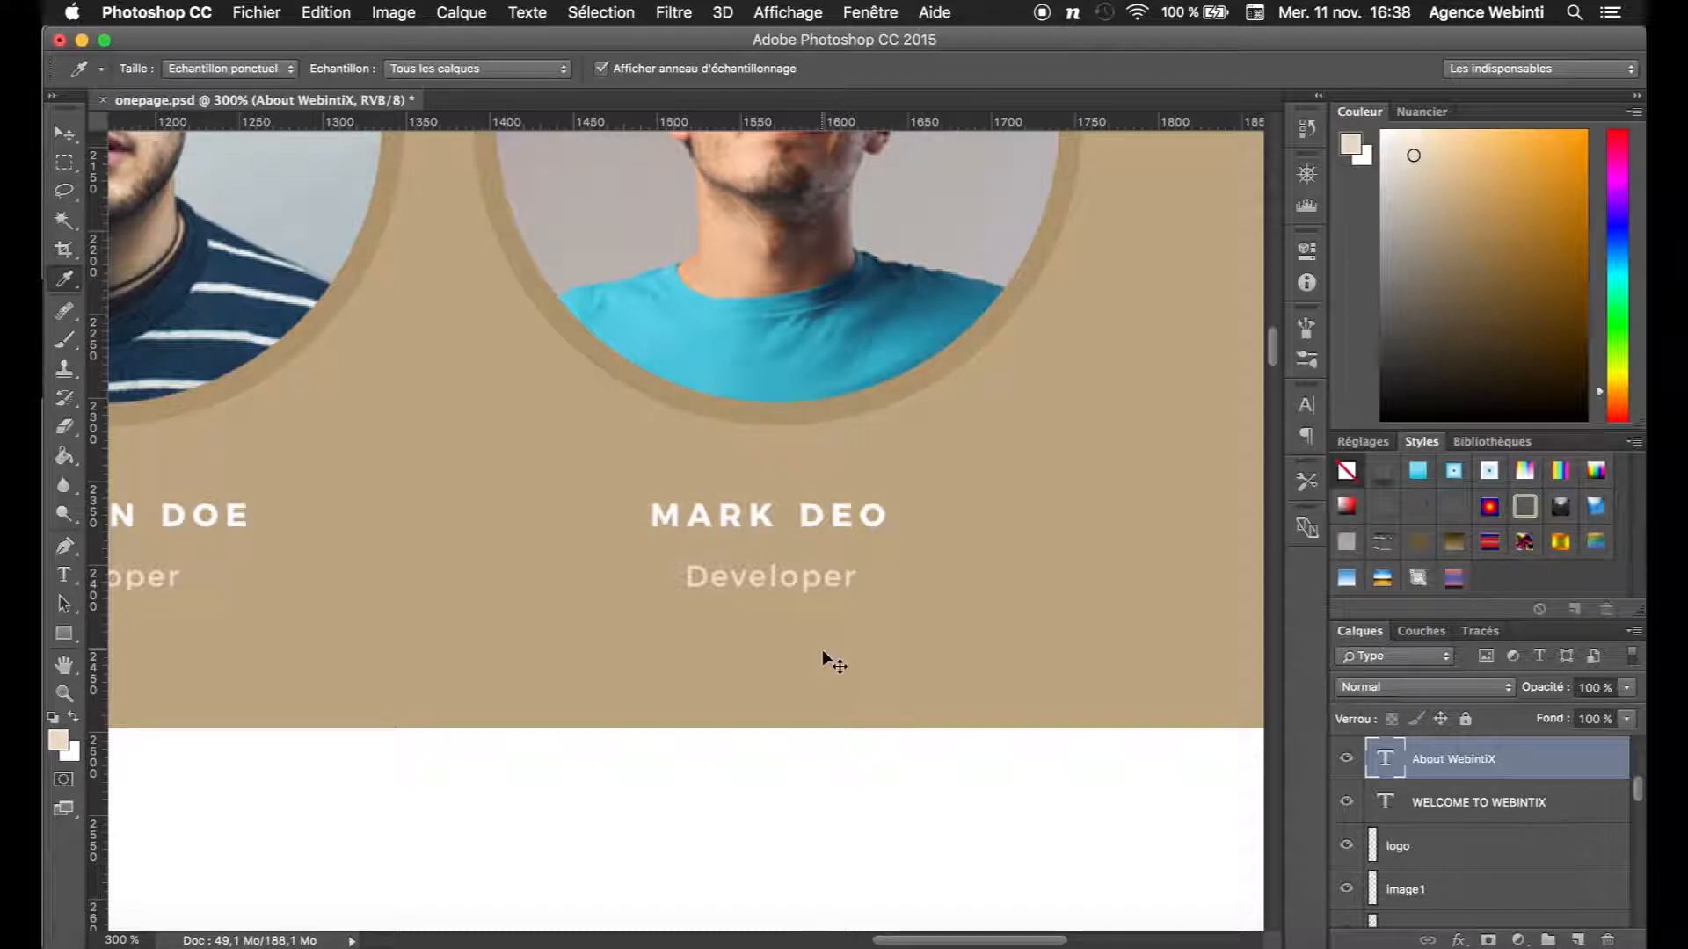
key(super+minus)
key(super+minus)
key(super+minus)
key(super+minus)
drag(746, 620, 1031, 433)
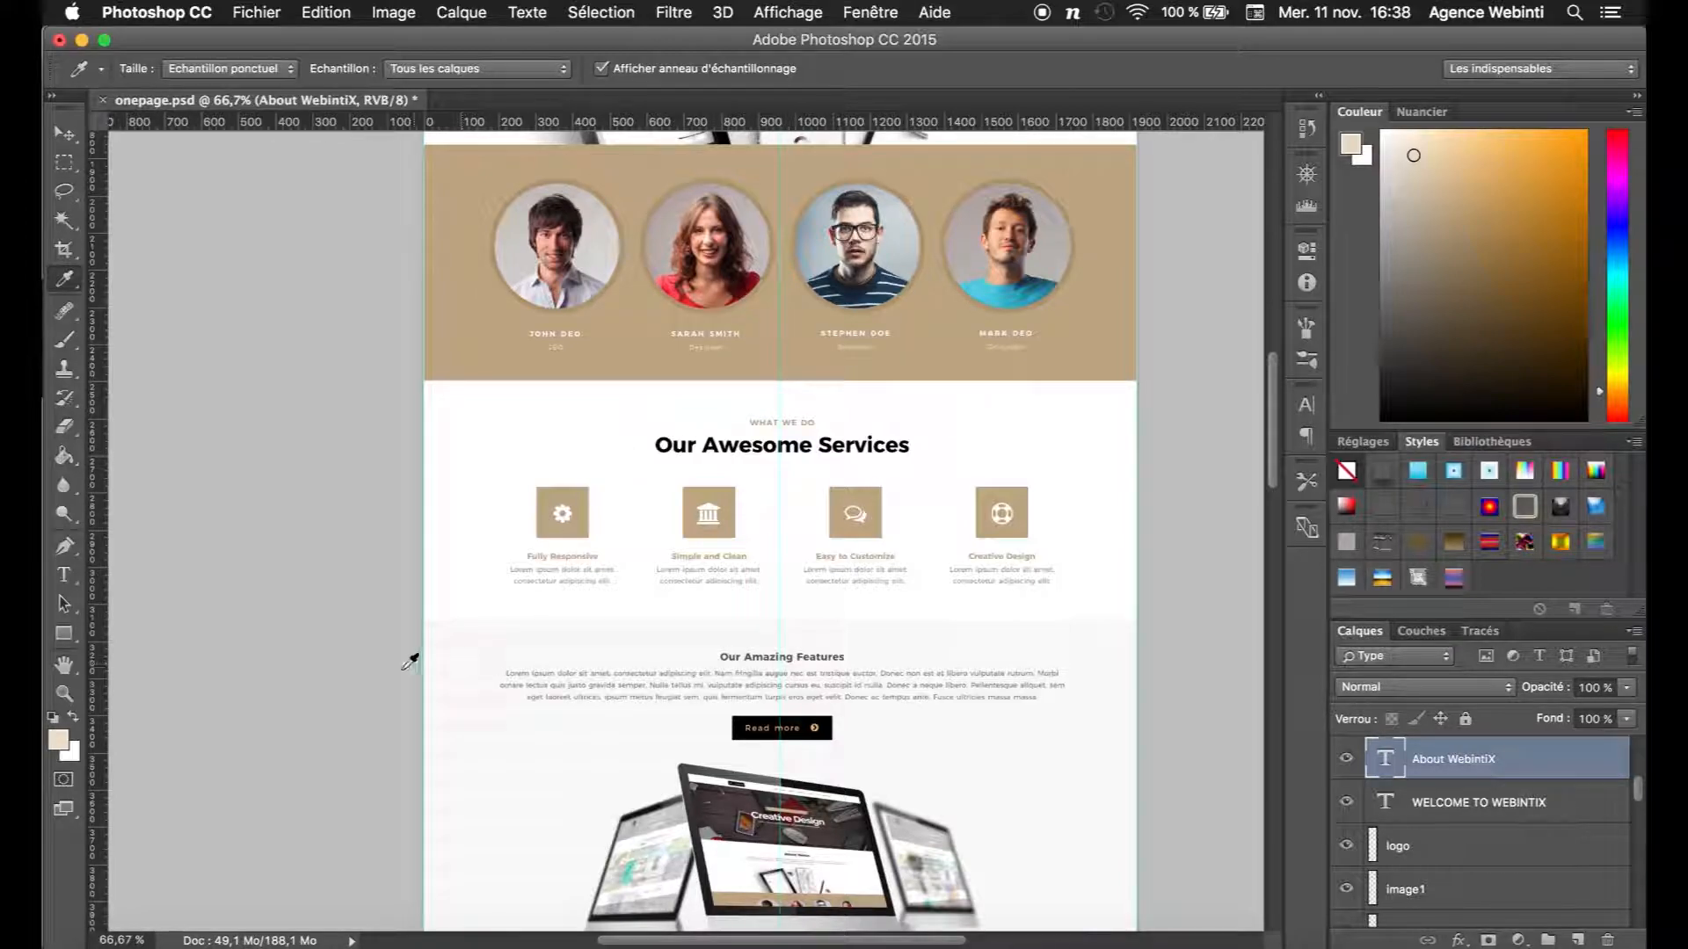
Step: Switch back to Chrome, add a new section after Equipe in the page layout and open its row layout
click(196, 910)
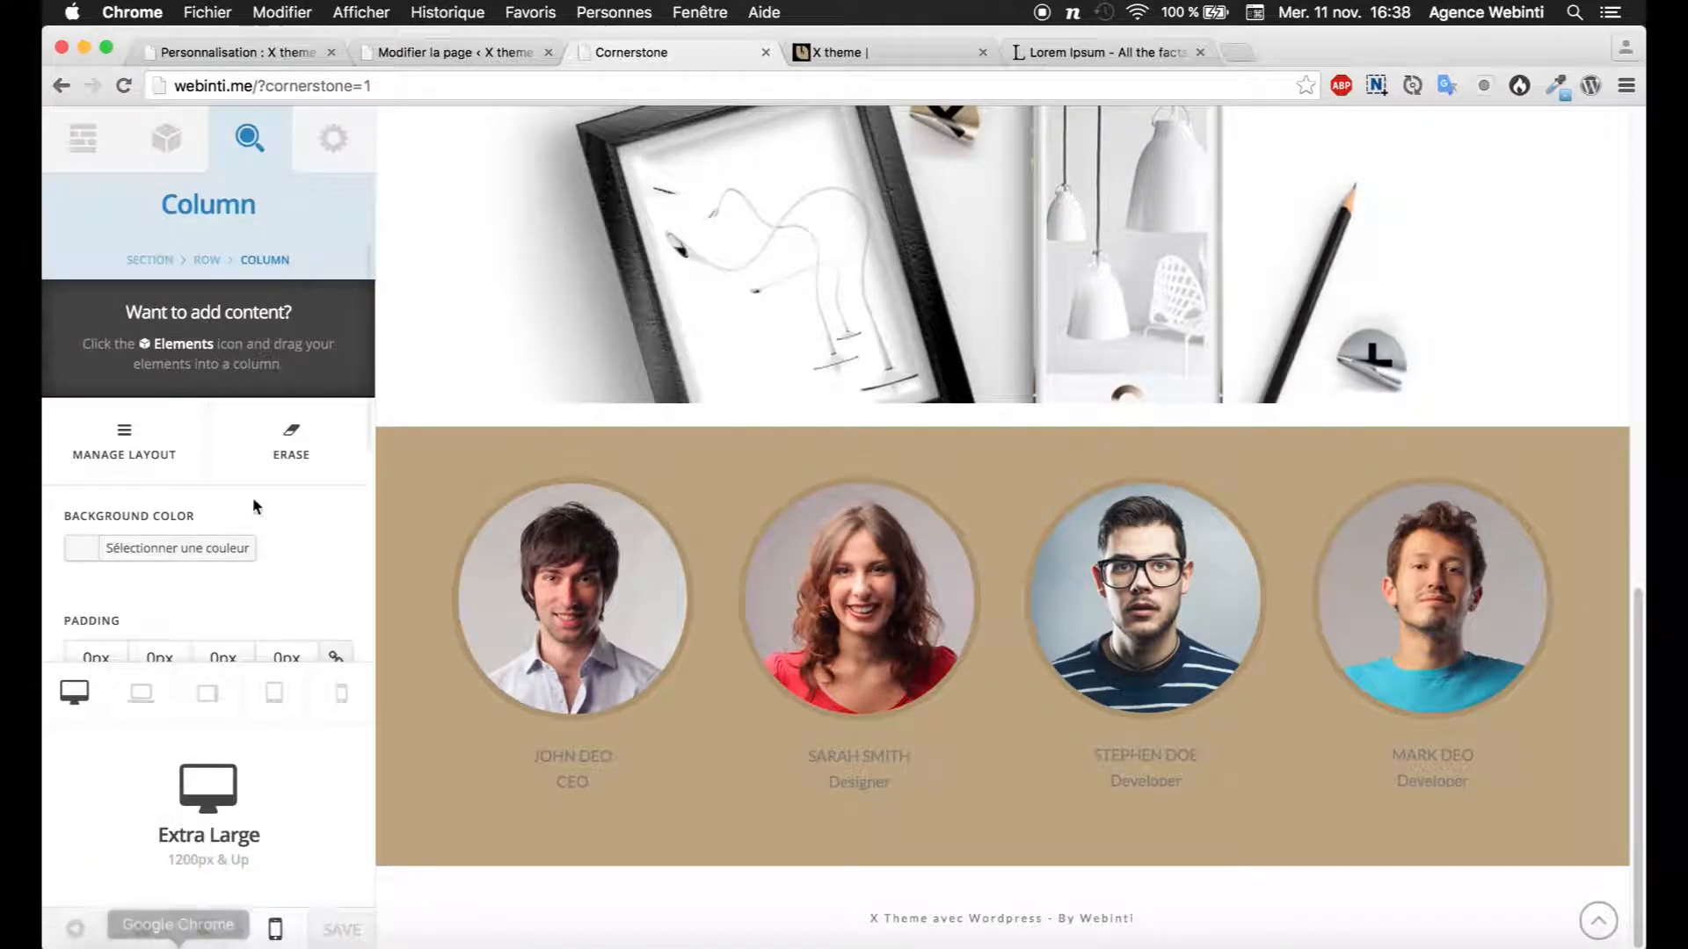
click(103, 148)
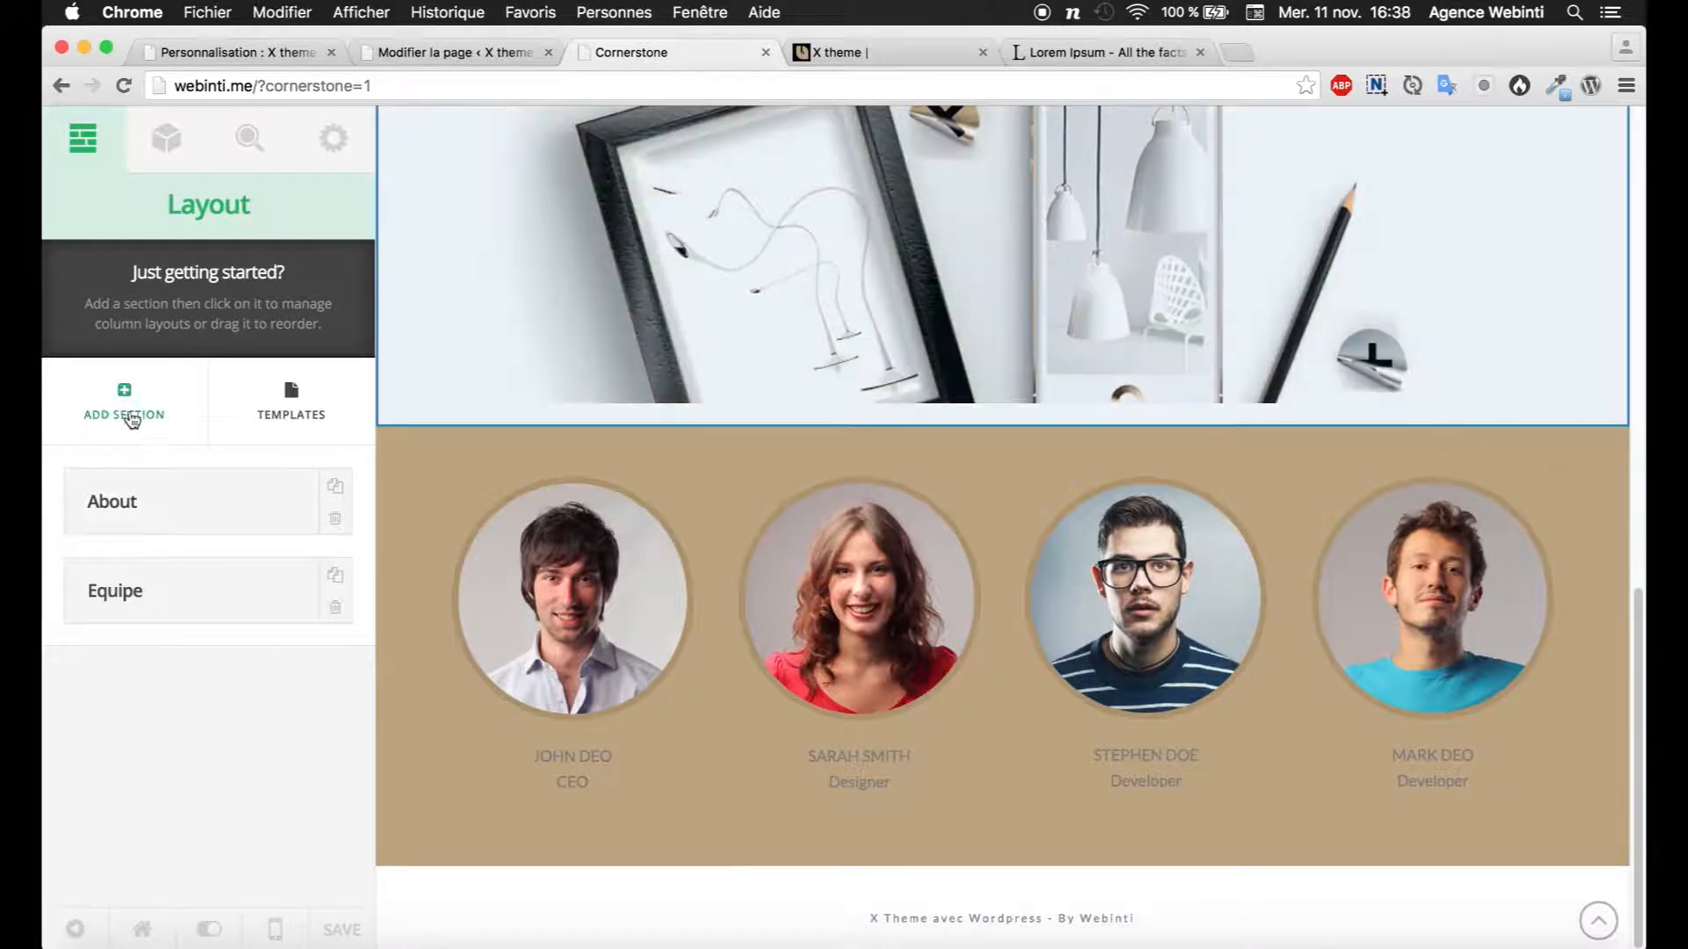
click(124, 406)
click(178, 675)
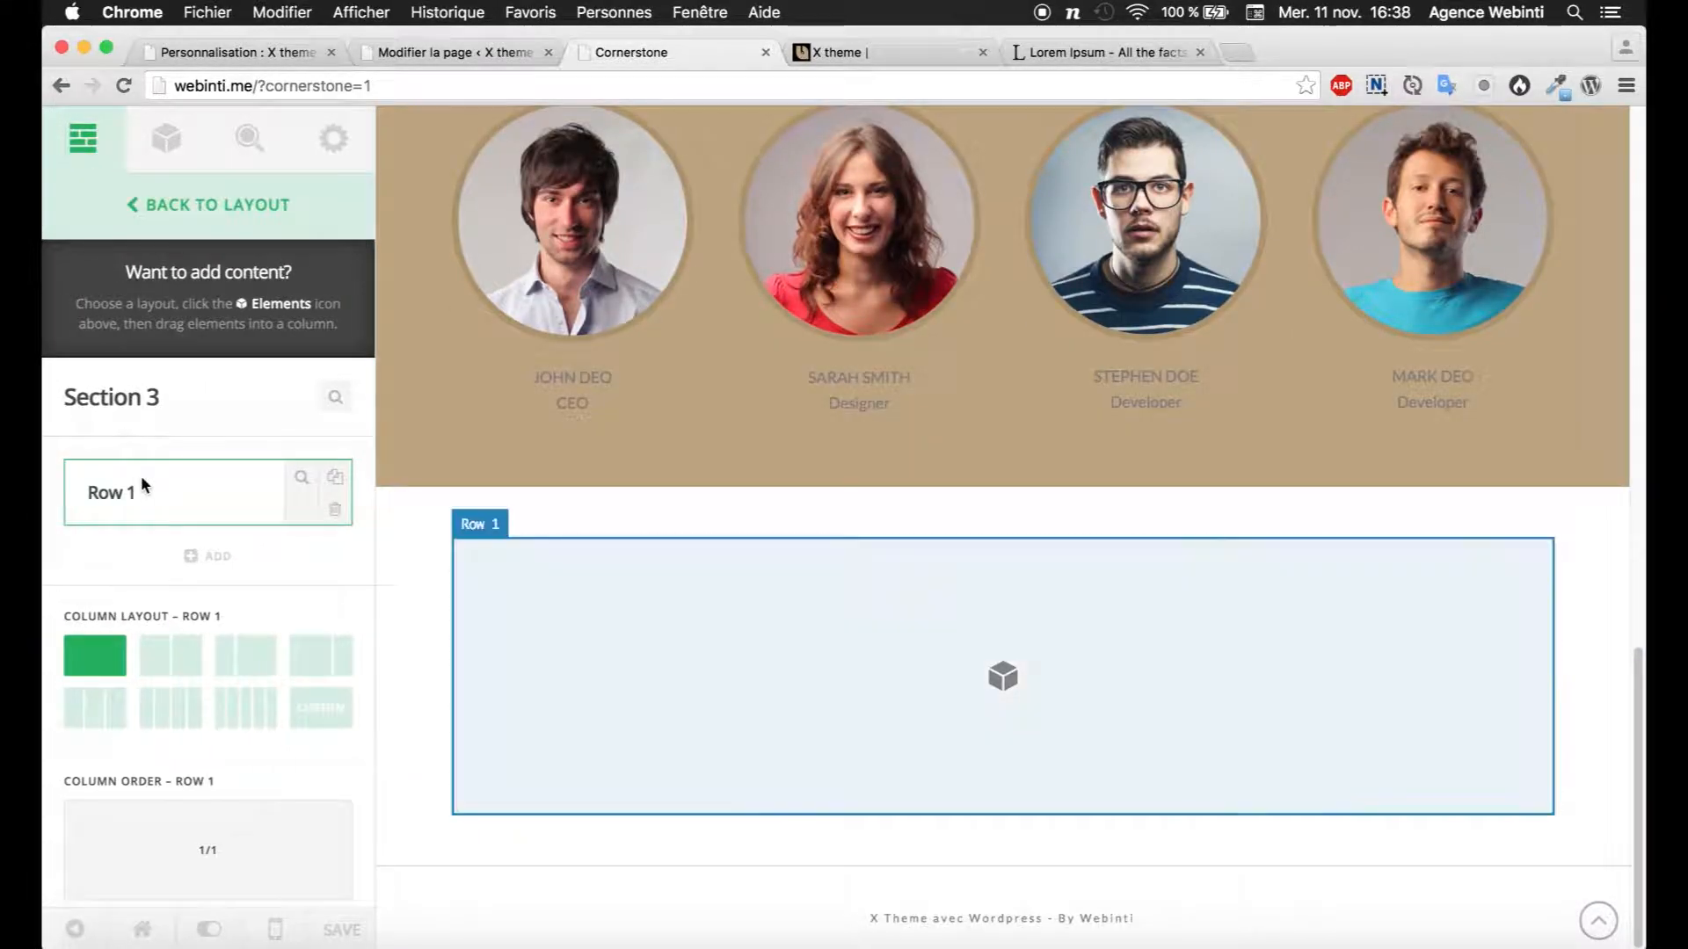
Step: Rename the new section as Services and open its settings
drag(167, 400, 85, 401)
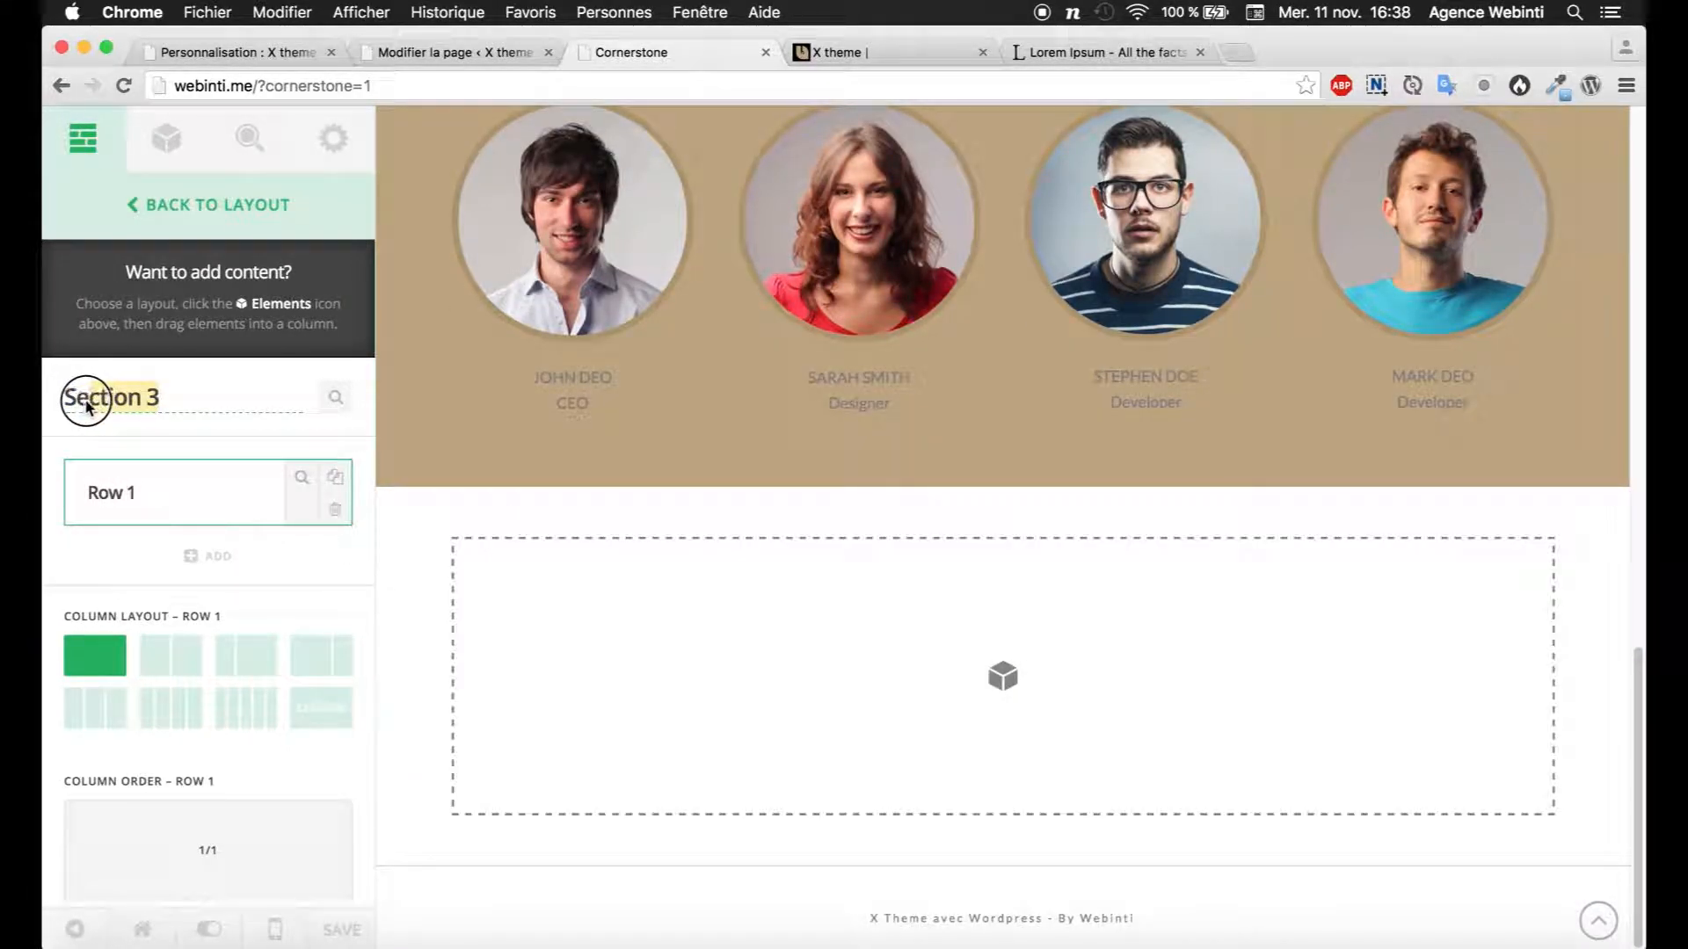
text(ervices)
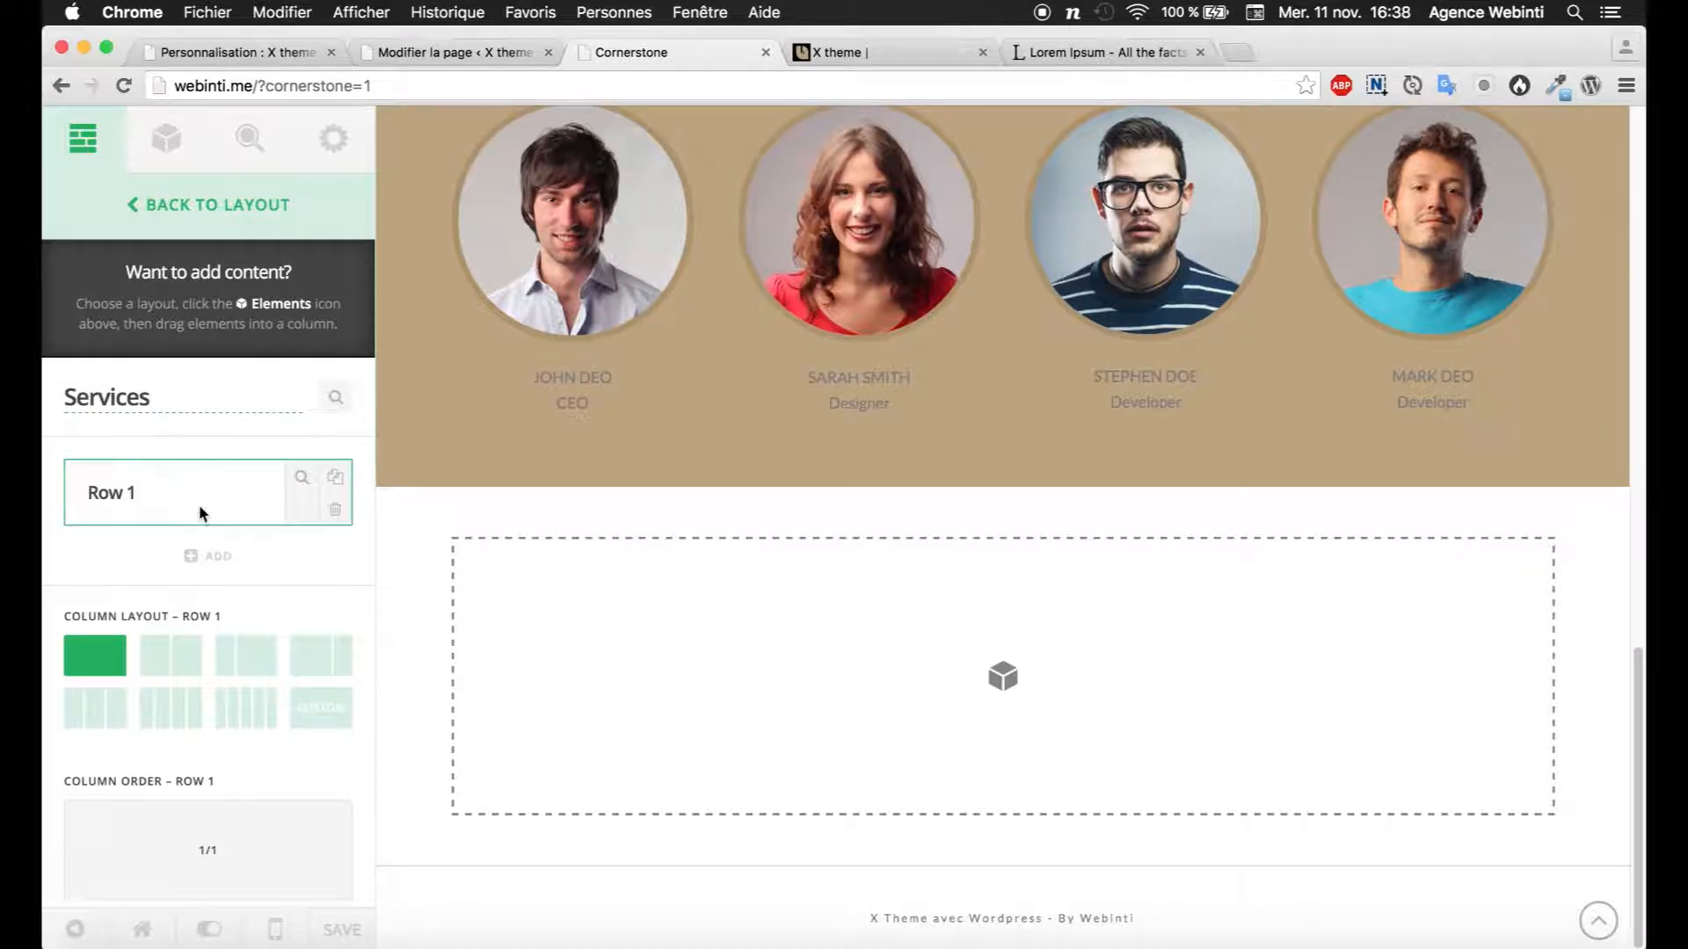
click(430, 566)
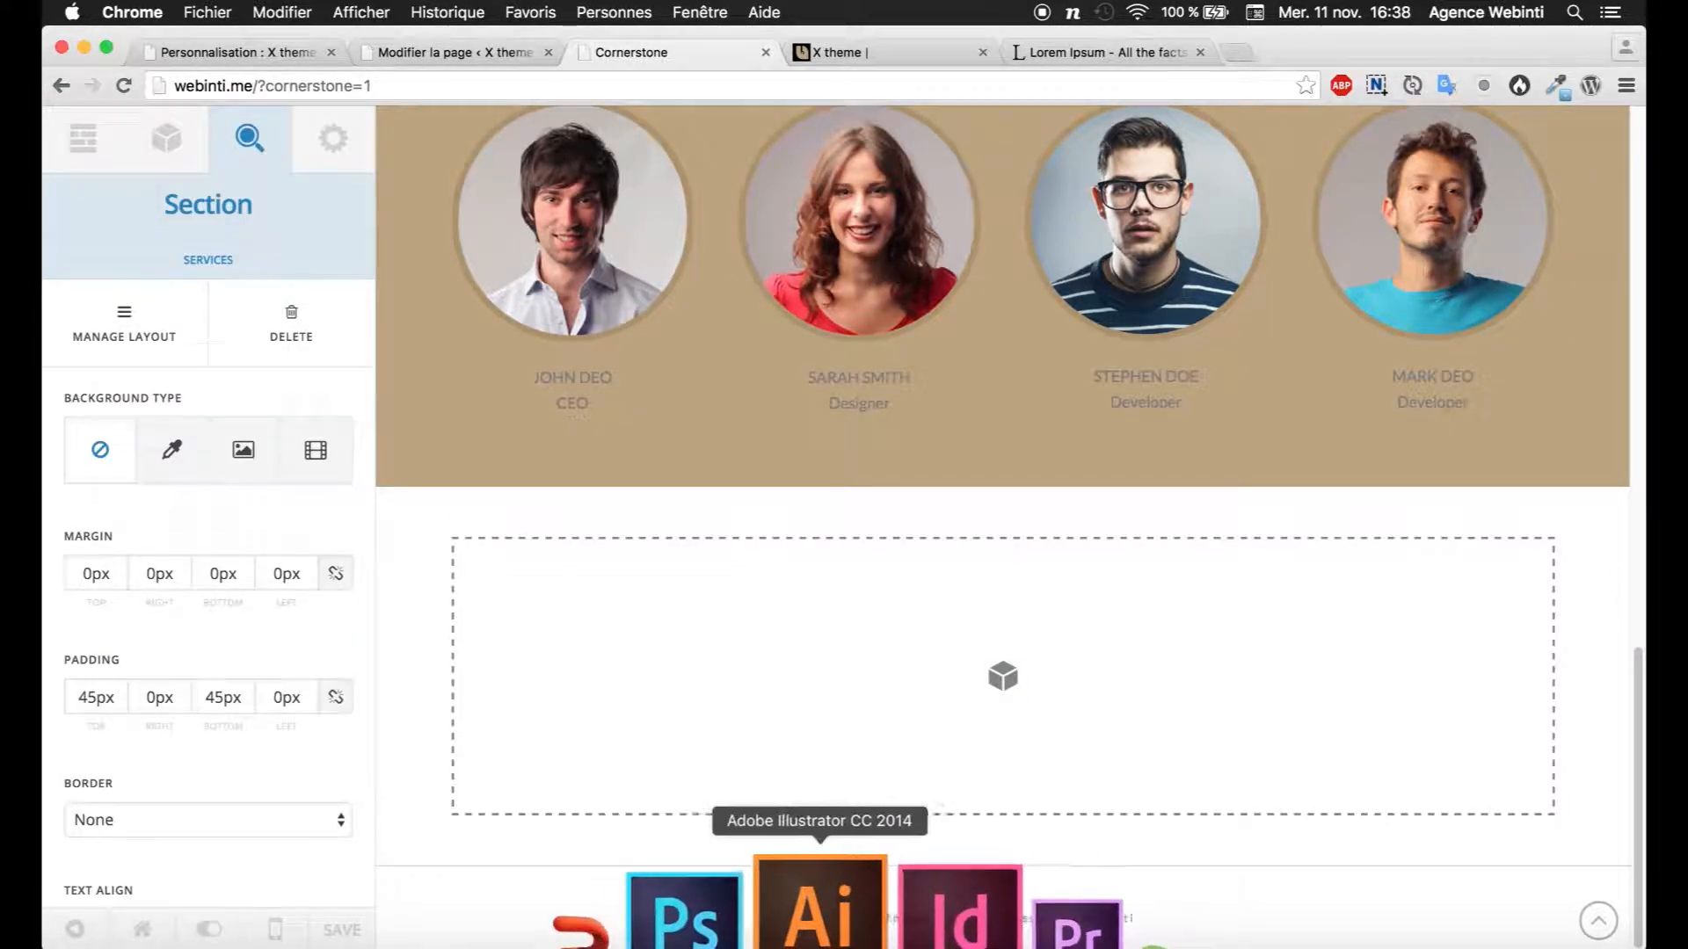
Step: Check the services block in the Photoshop mockup, and back in Chrome add a Text element to the Services section's empty column
click(785, 918)
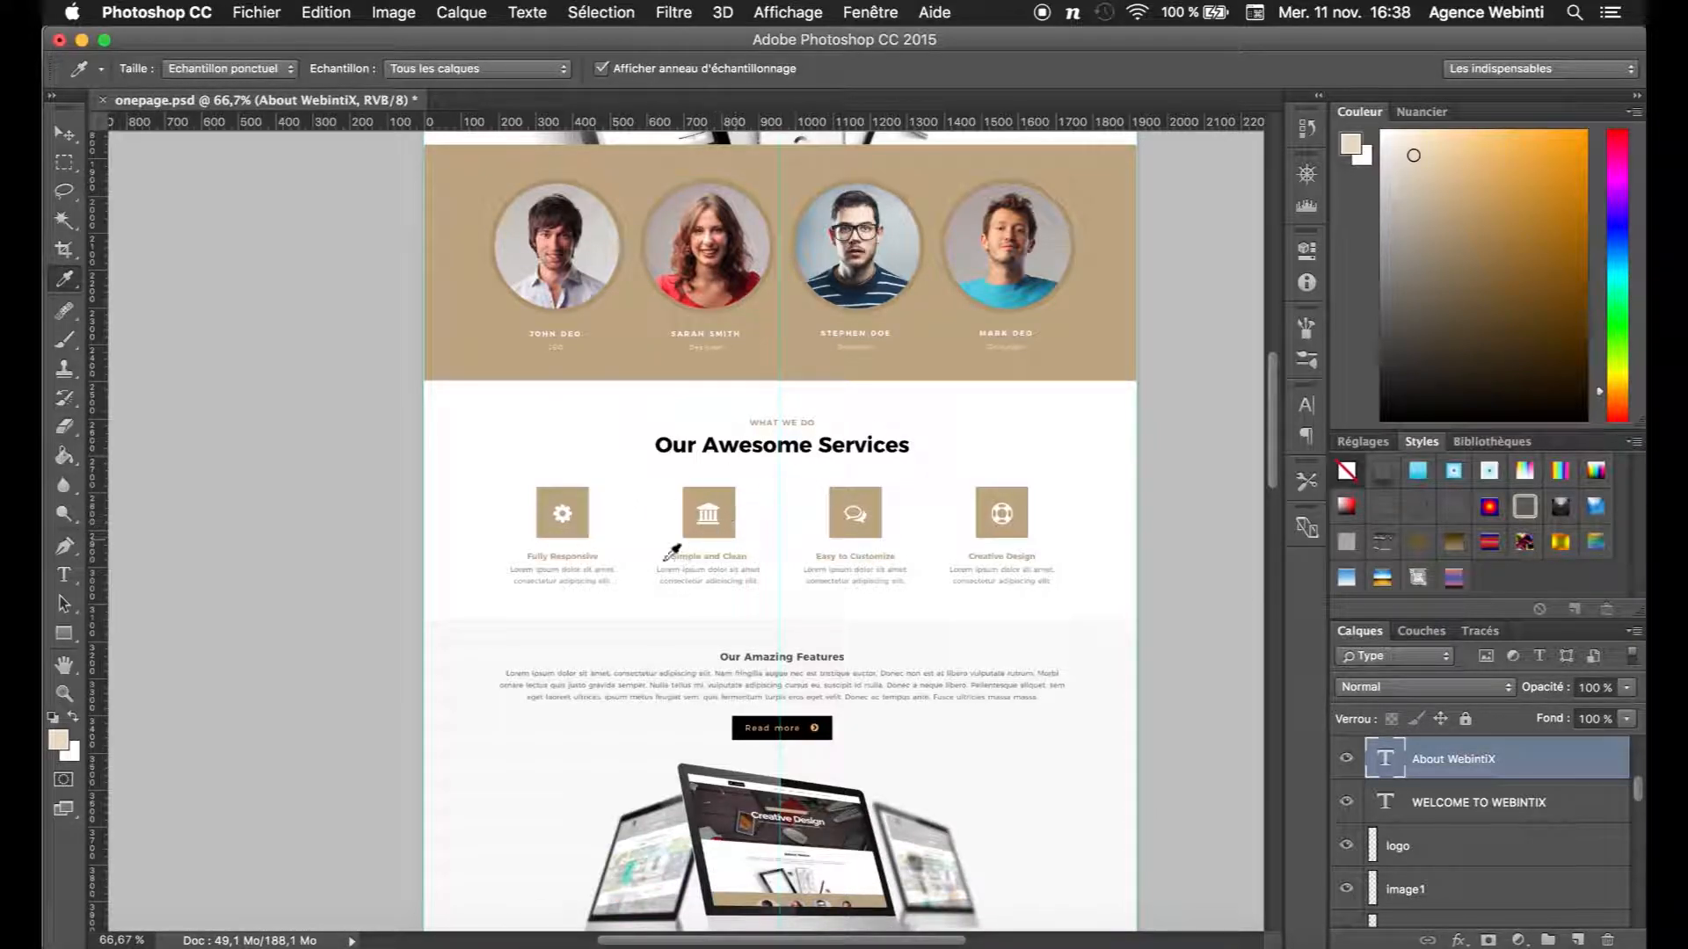
click(179, 915)
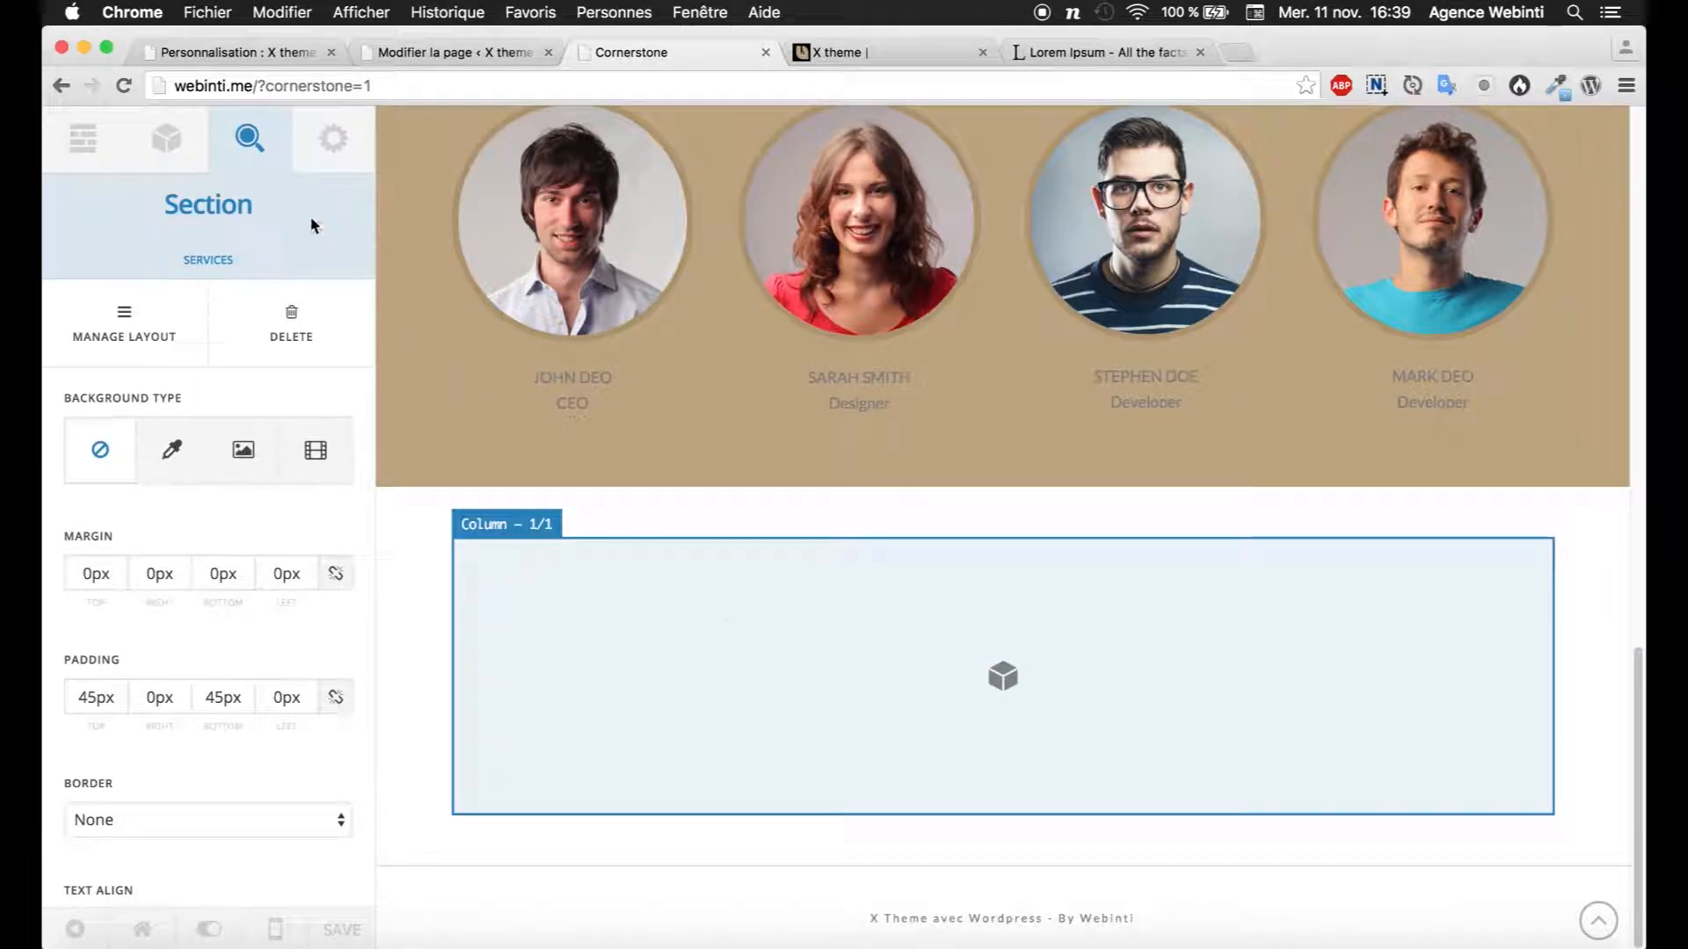
click(166, 138)
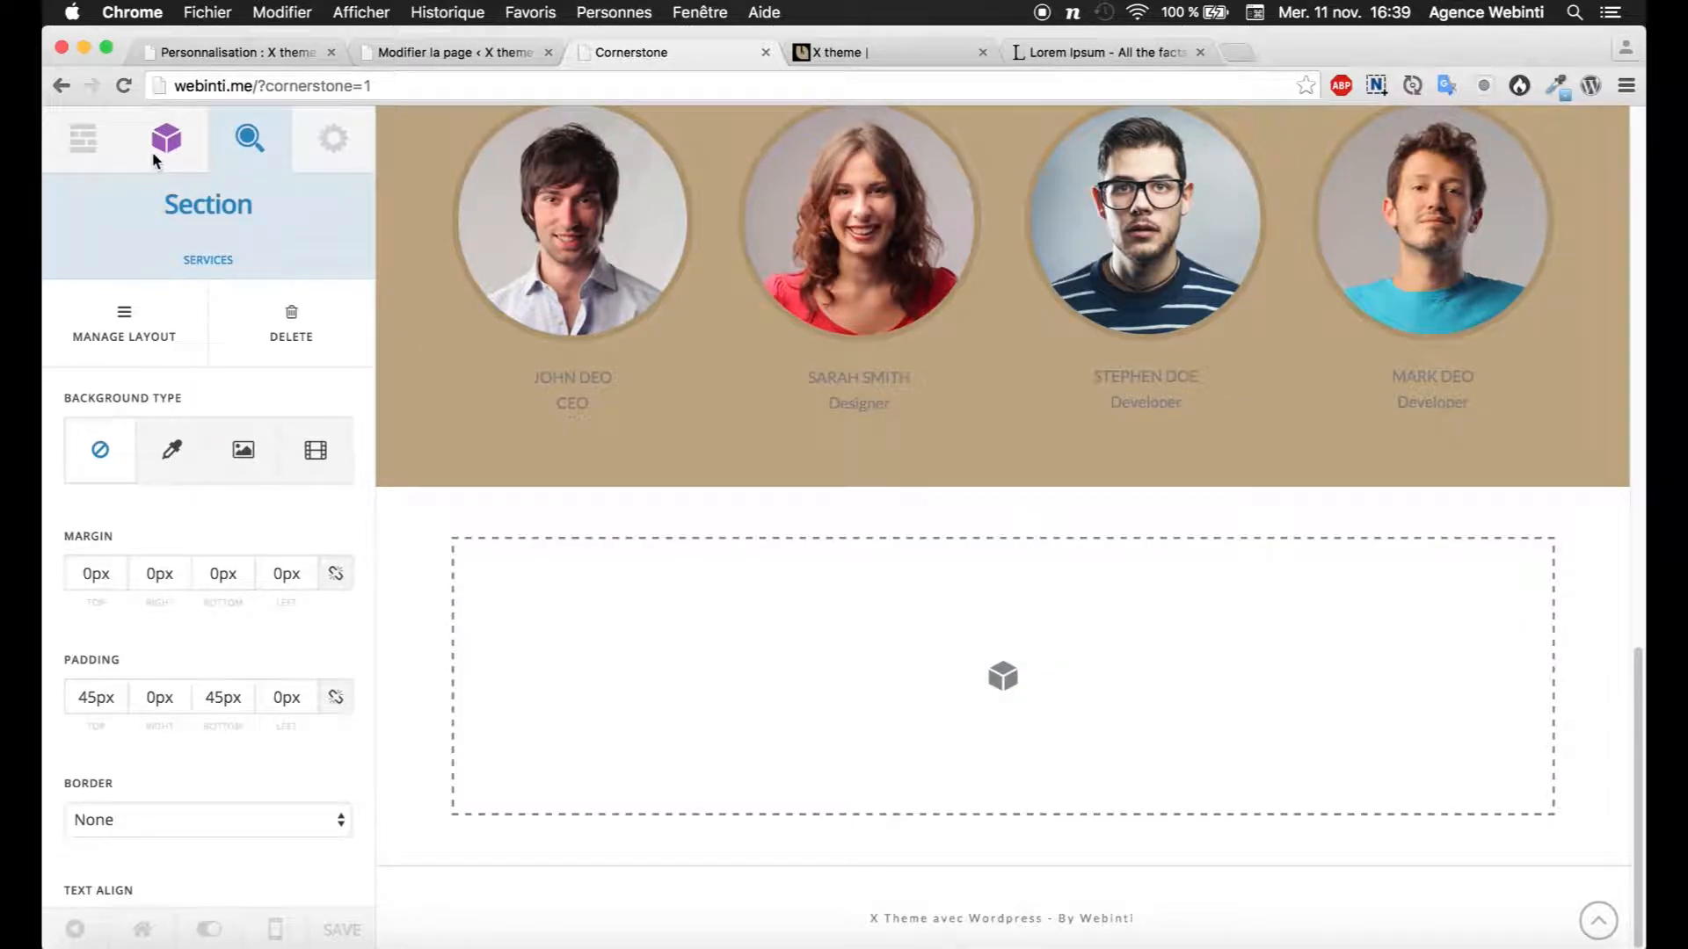
text(text)
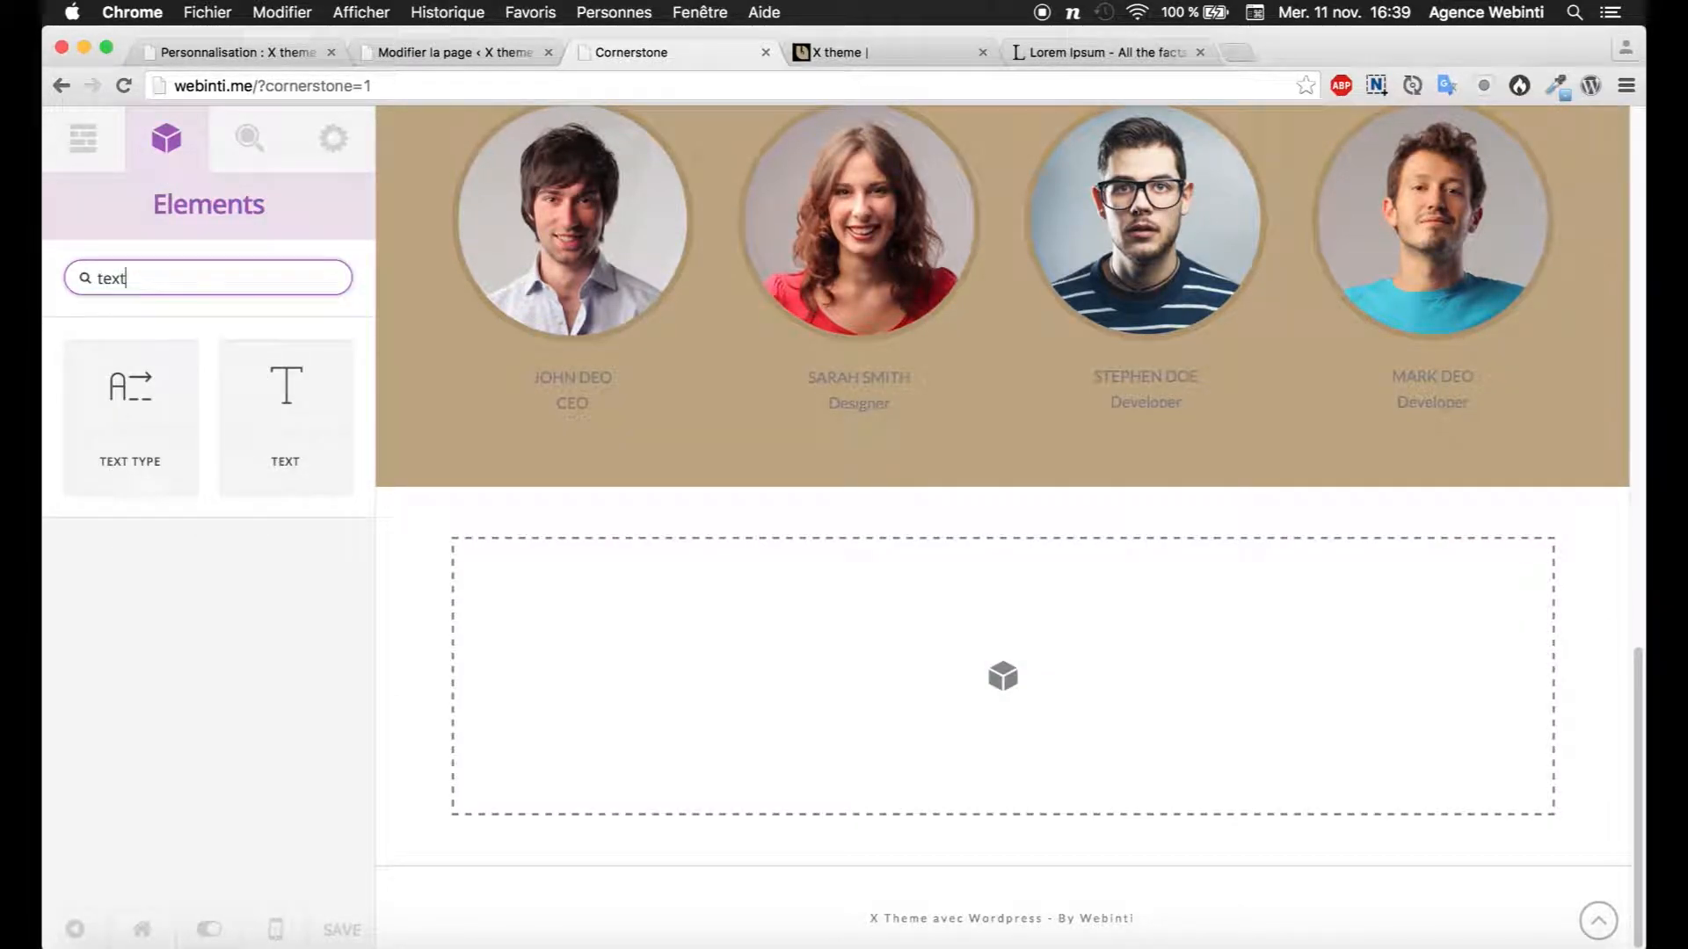
drag(286, 413, 923, 670)
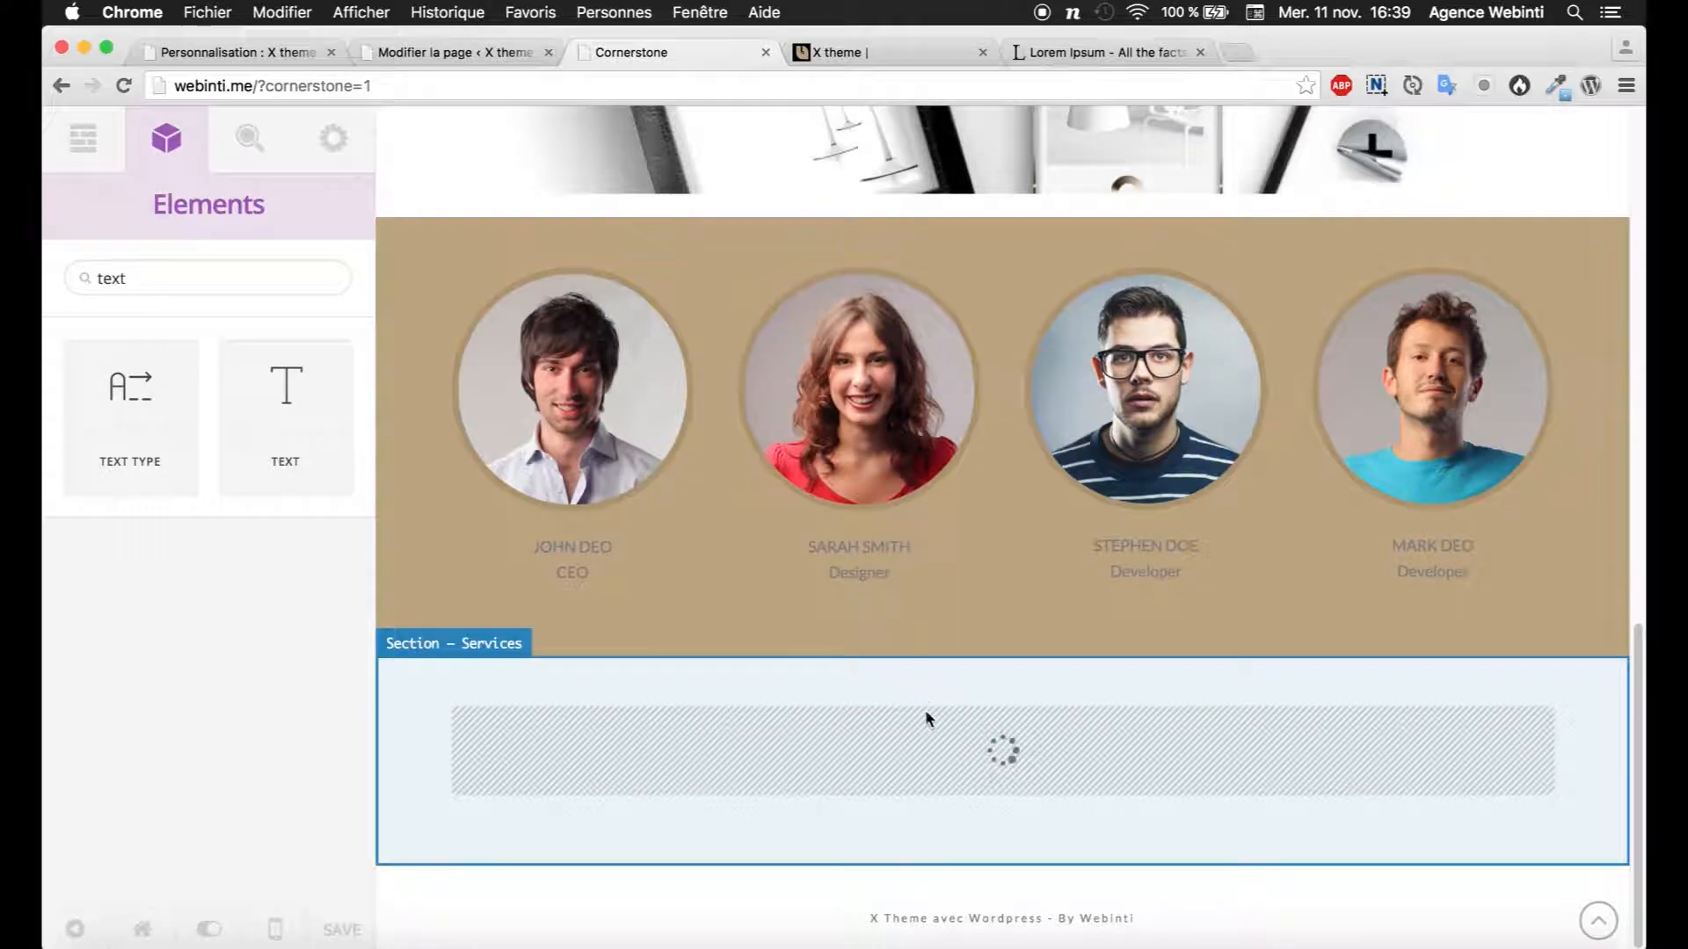
Step: Copy the h3 and h2 heading code from the WELCOME TO WEBINTIX text into the new Text element of the Services section
scroll(817, 694, up, 10)
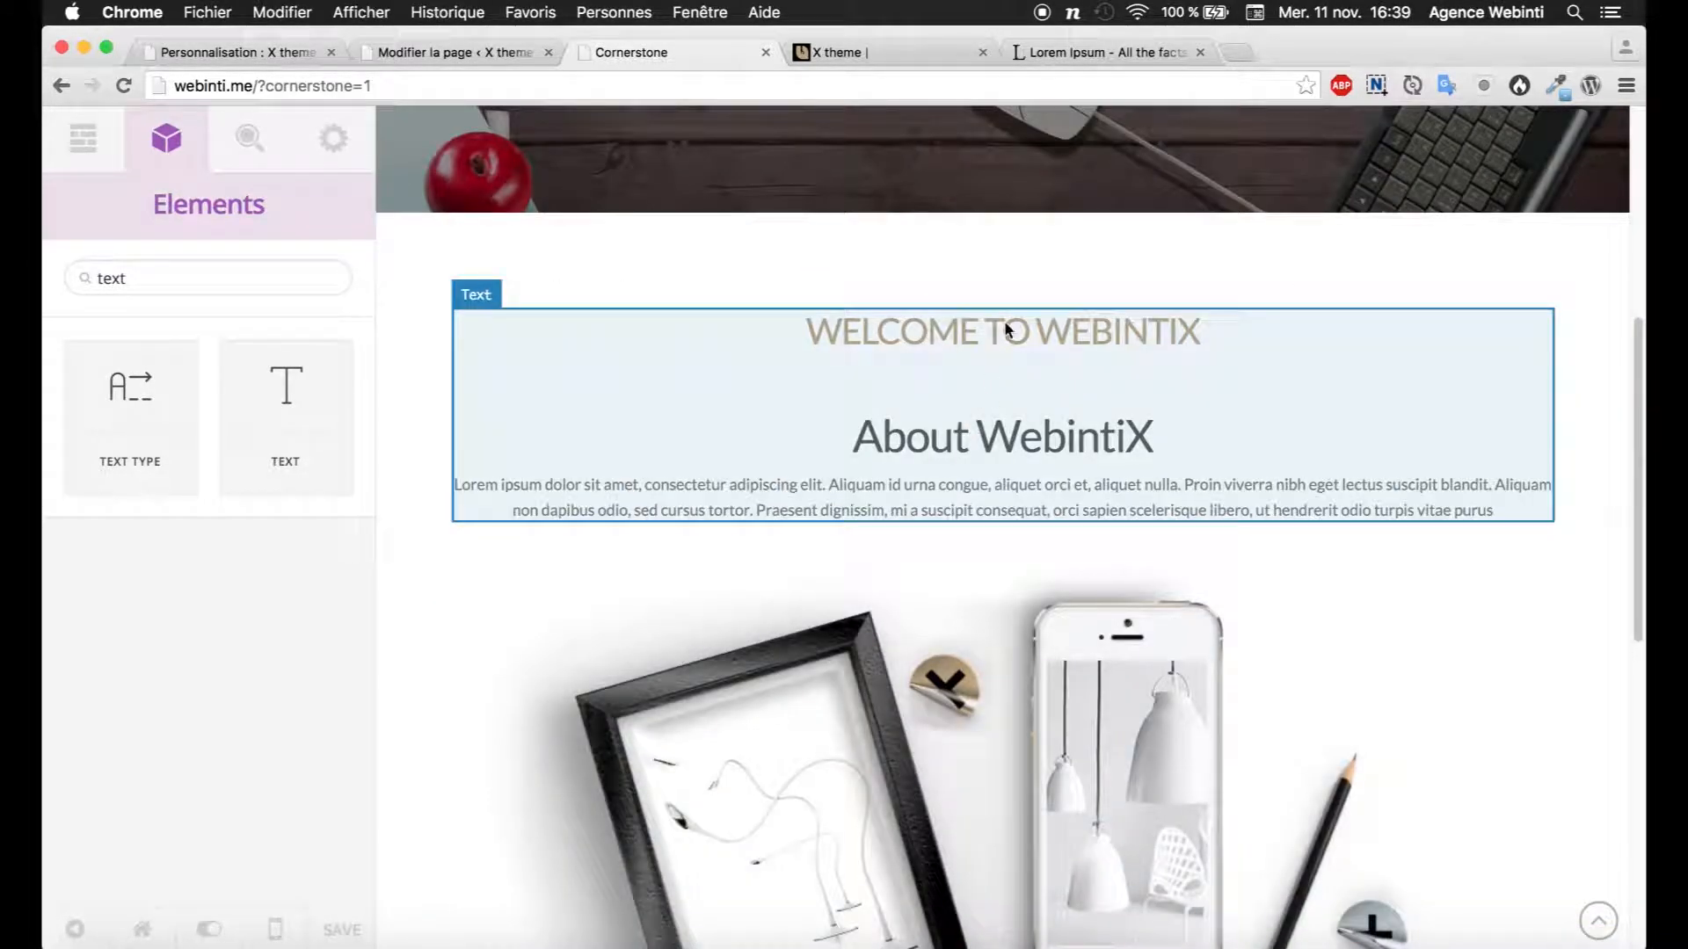
click(1005, 330)
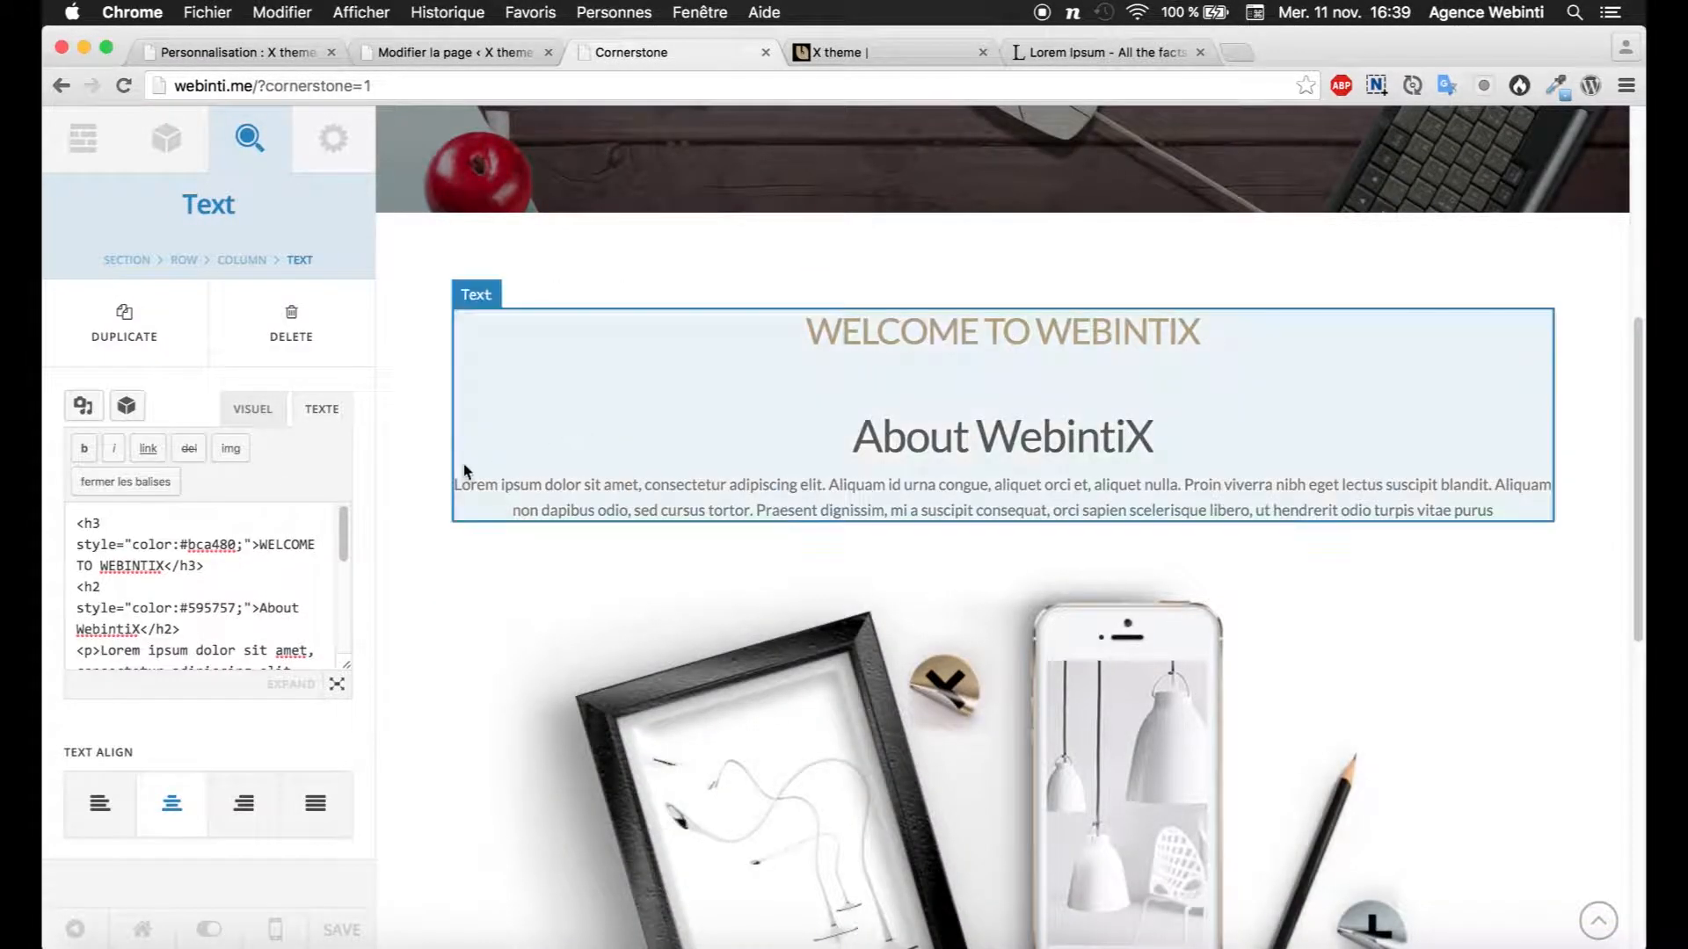
drag(76, 523, 186, 635)
key(ctrl+c)
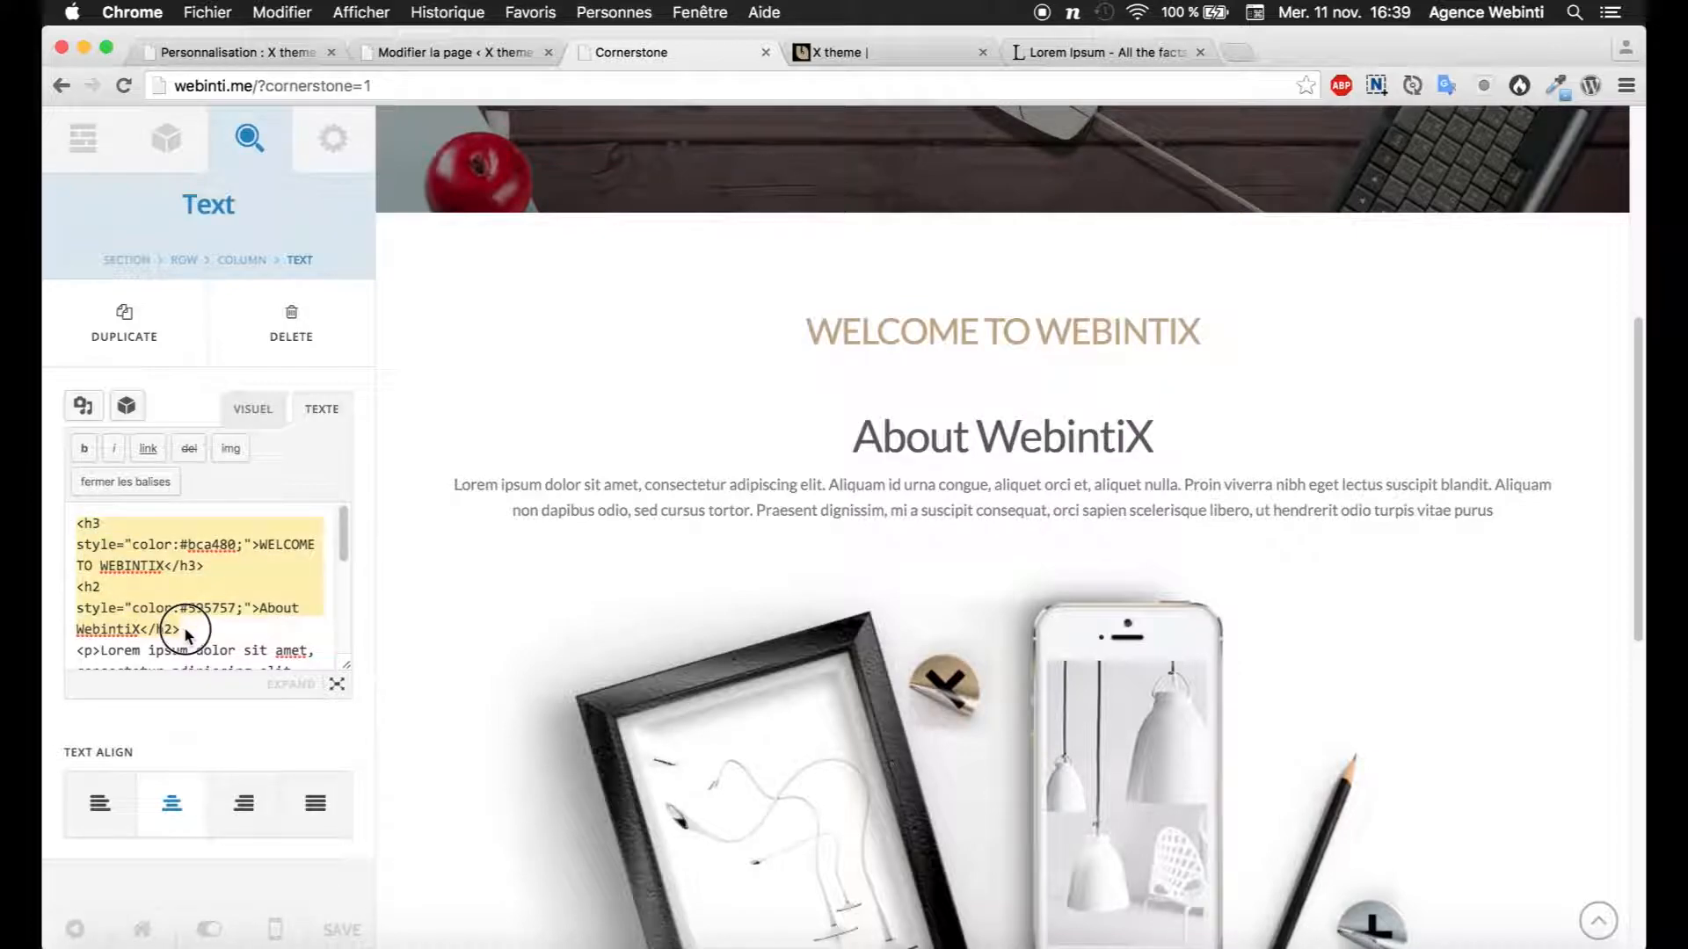
scroll(816, 531, down, 10)
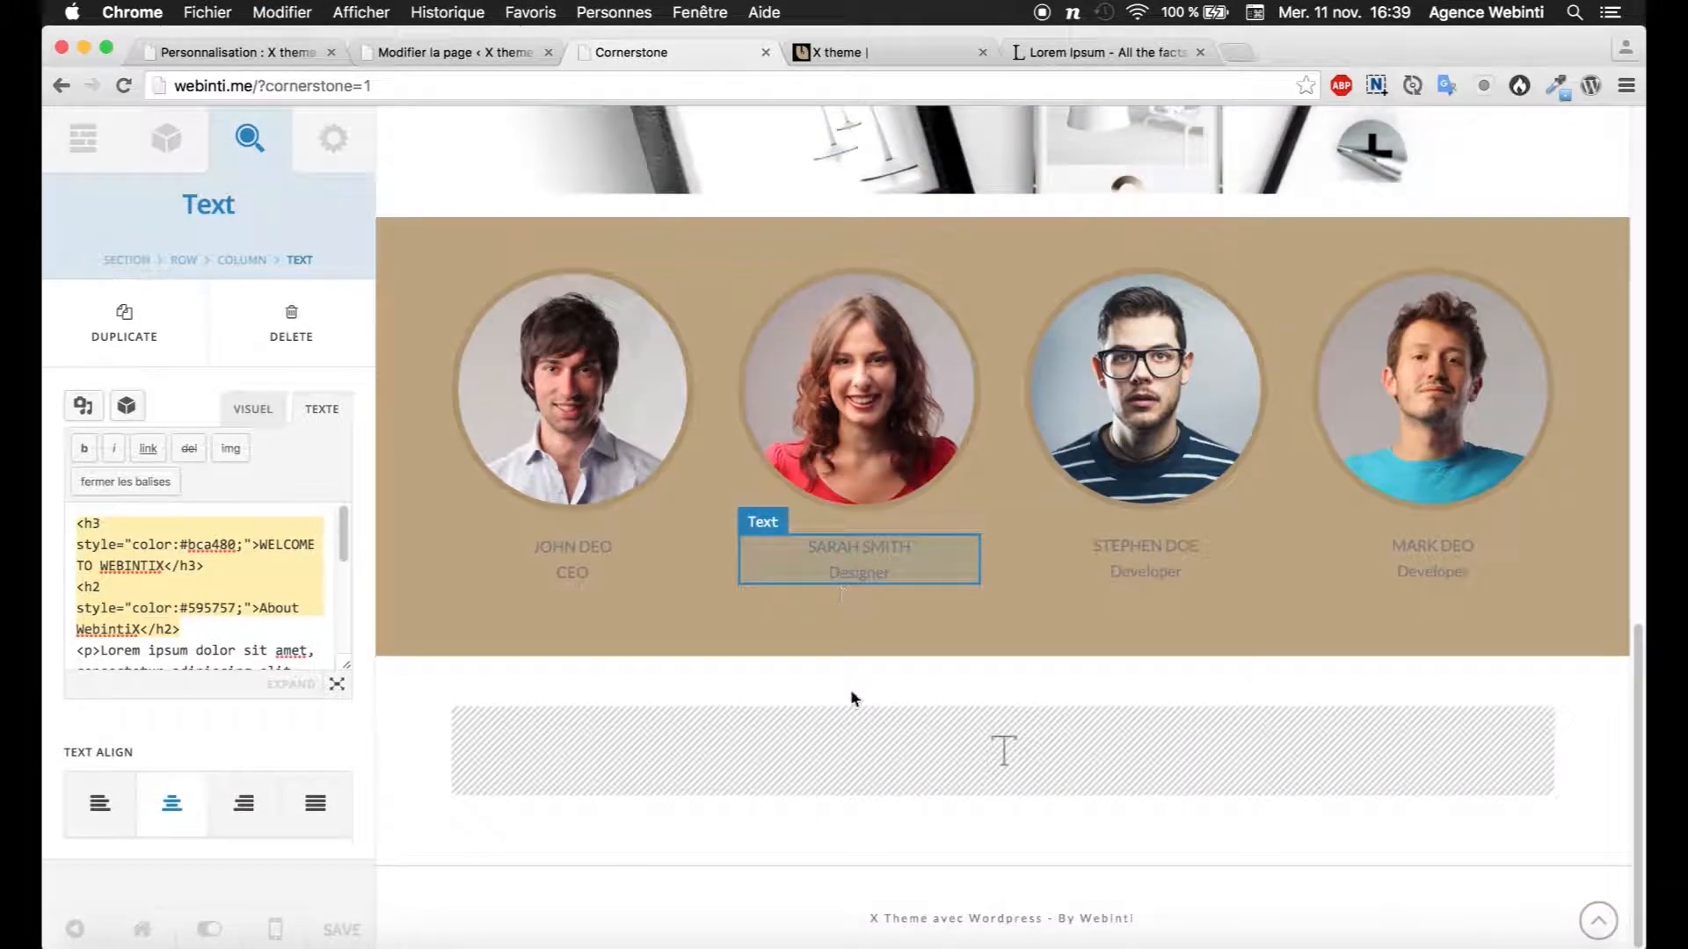
click(832, 731)
click(258, 562)
key(ctrl+v)
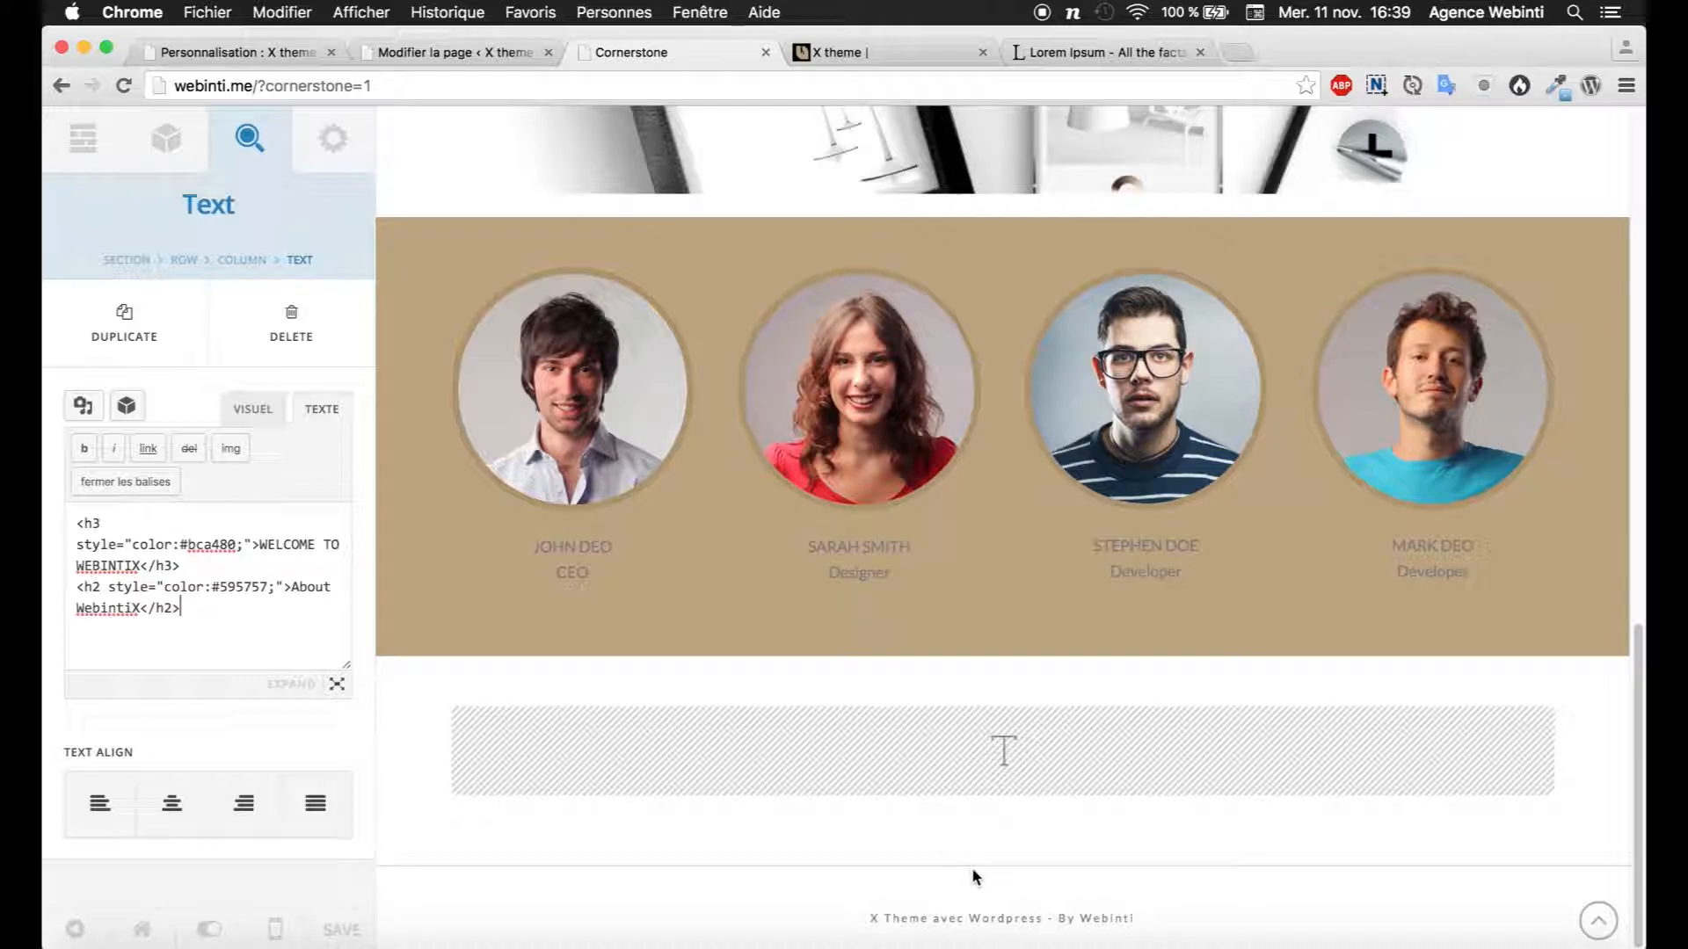
Step: Check the small heading in the Photoshop mockup and replace the pasted h3 text in Chrome with "WHAT WE DO"
click(791, 914)
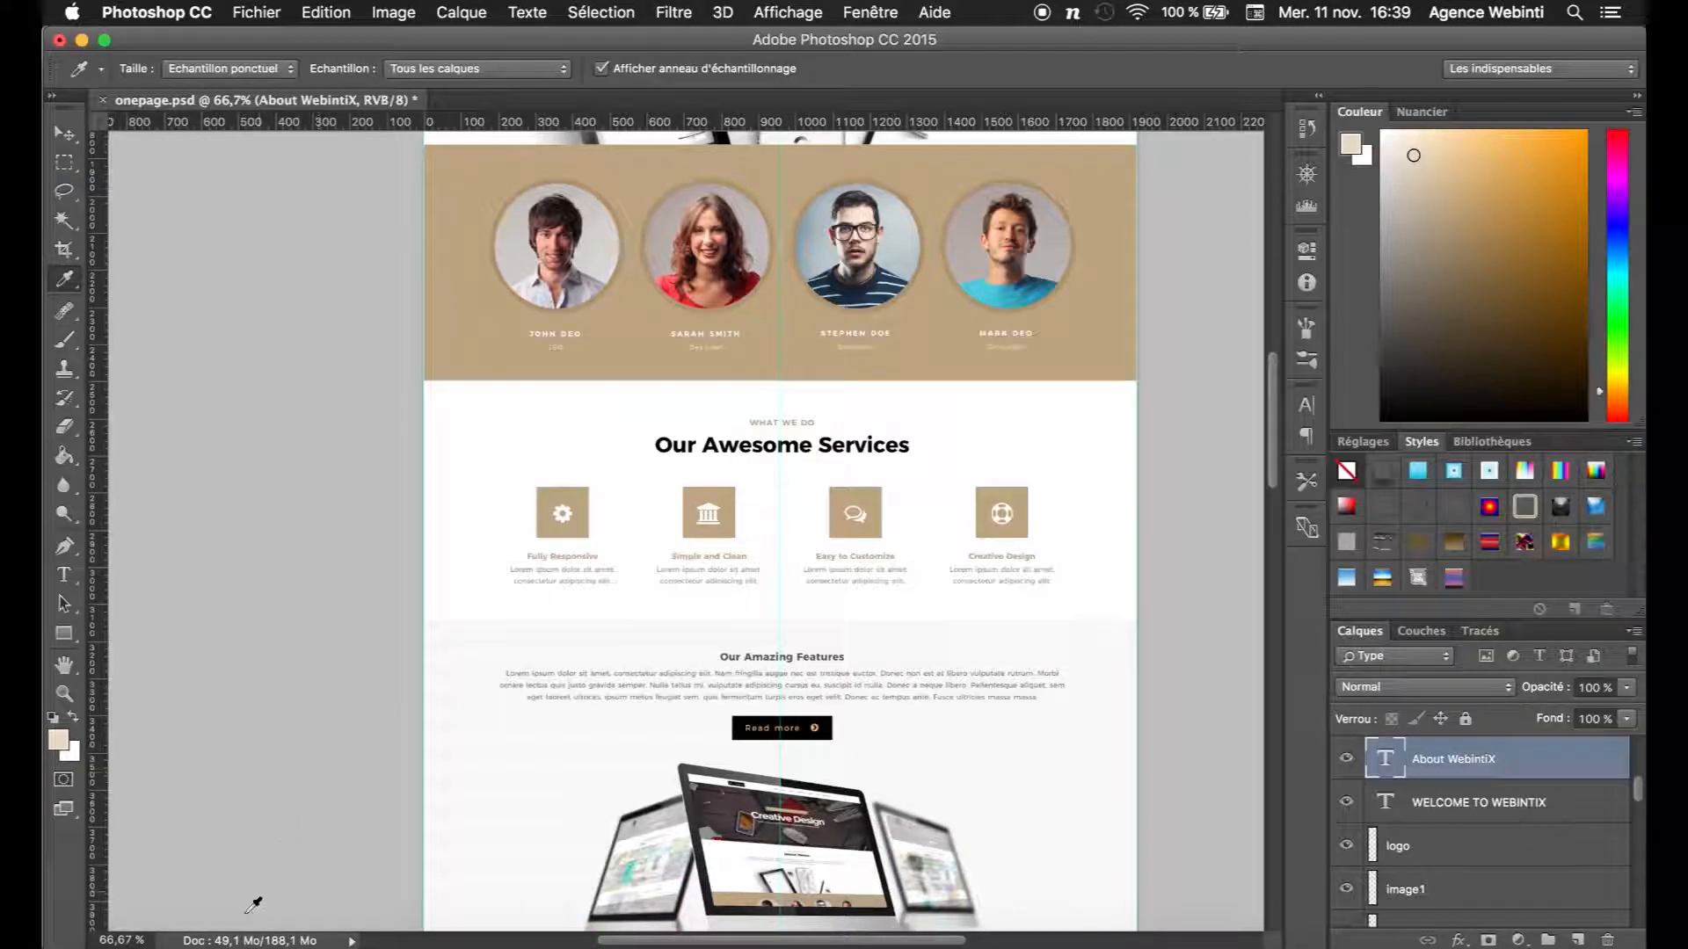
click(151, 908)
drag(258, 549, 139, 570)
text(WHAT)
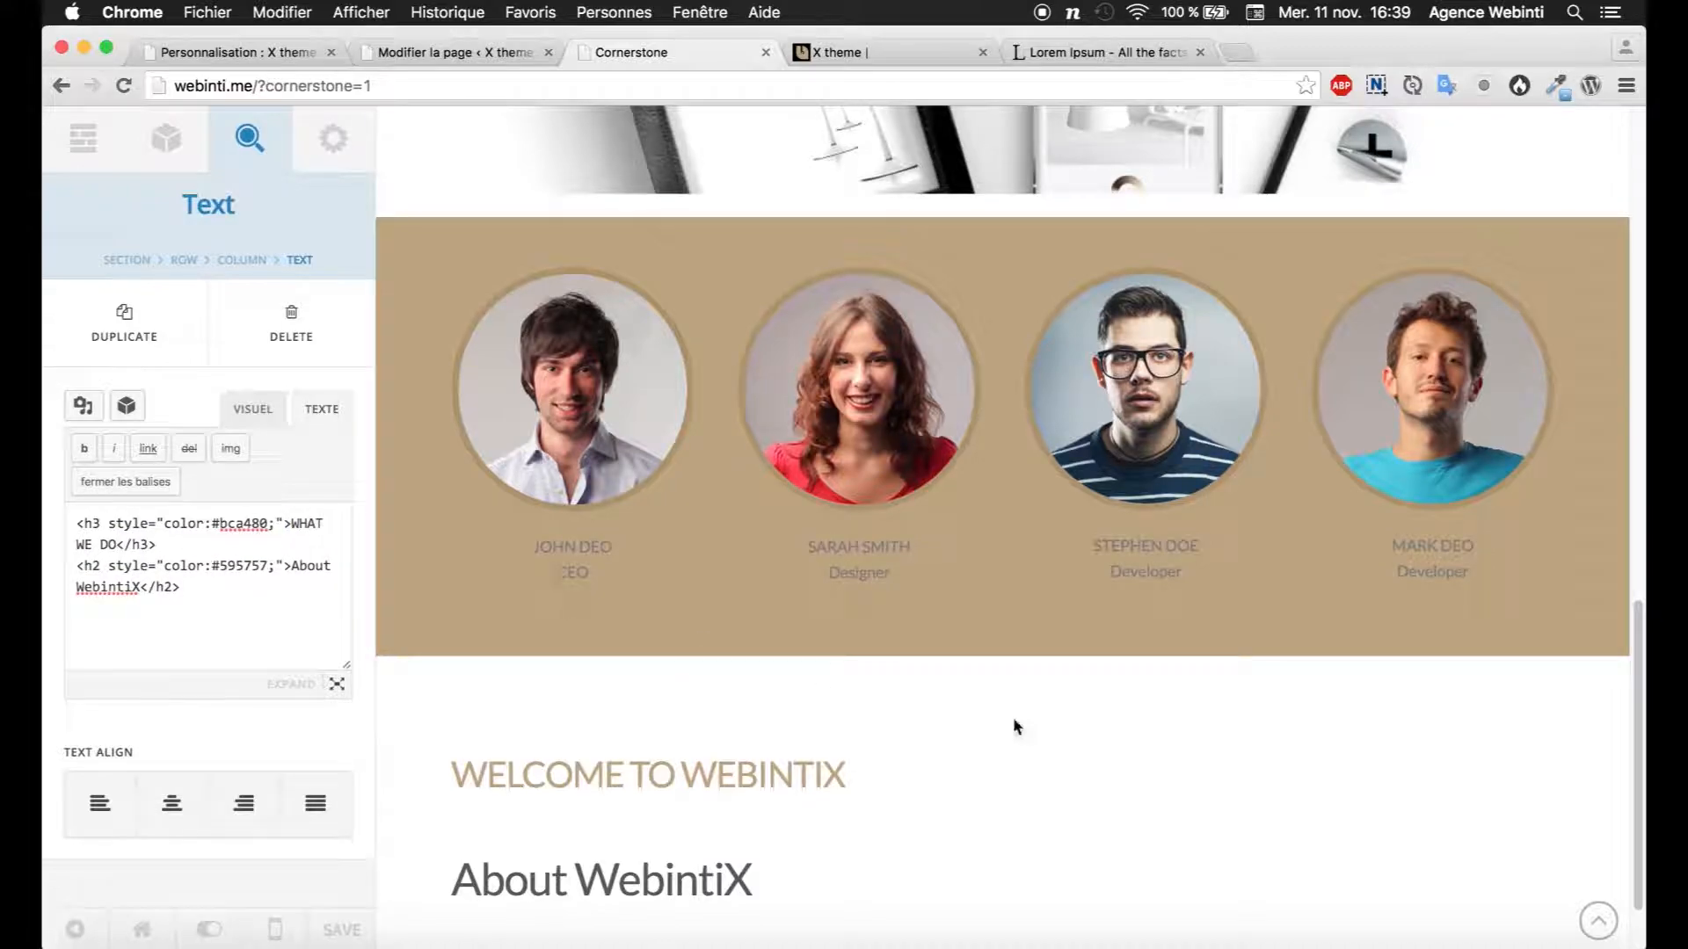
Step: Check the main heading in the Photoshop mockup and replace the pasted h2 text in Chrome with "Our Awesome Services"
click(775, 906)
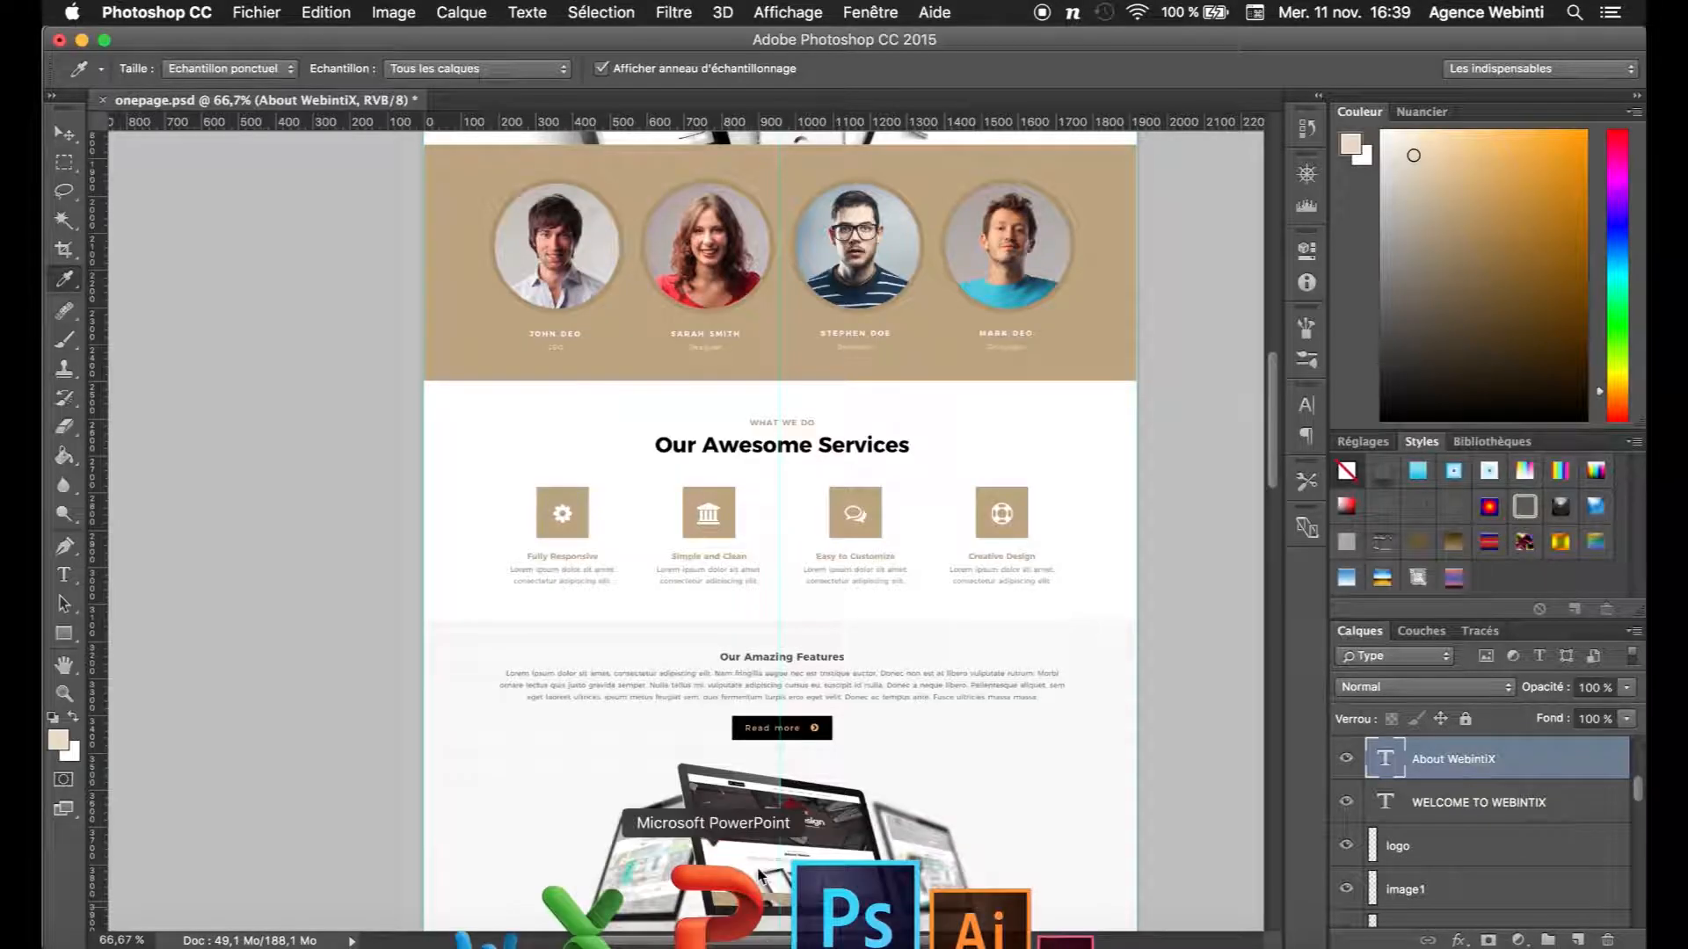
click(215, 916)
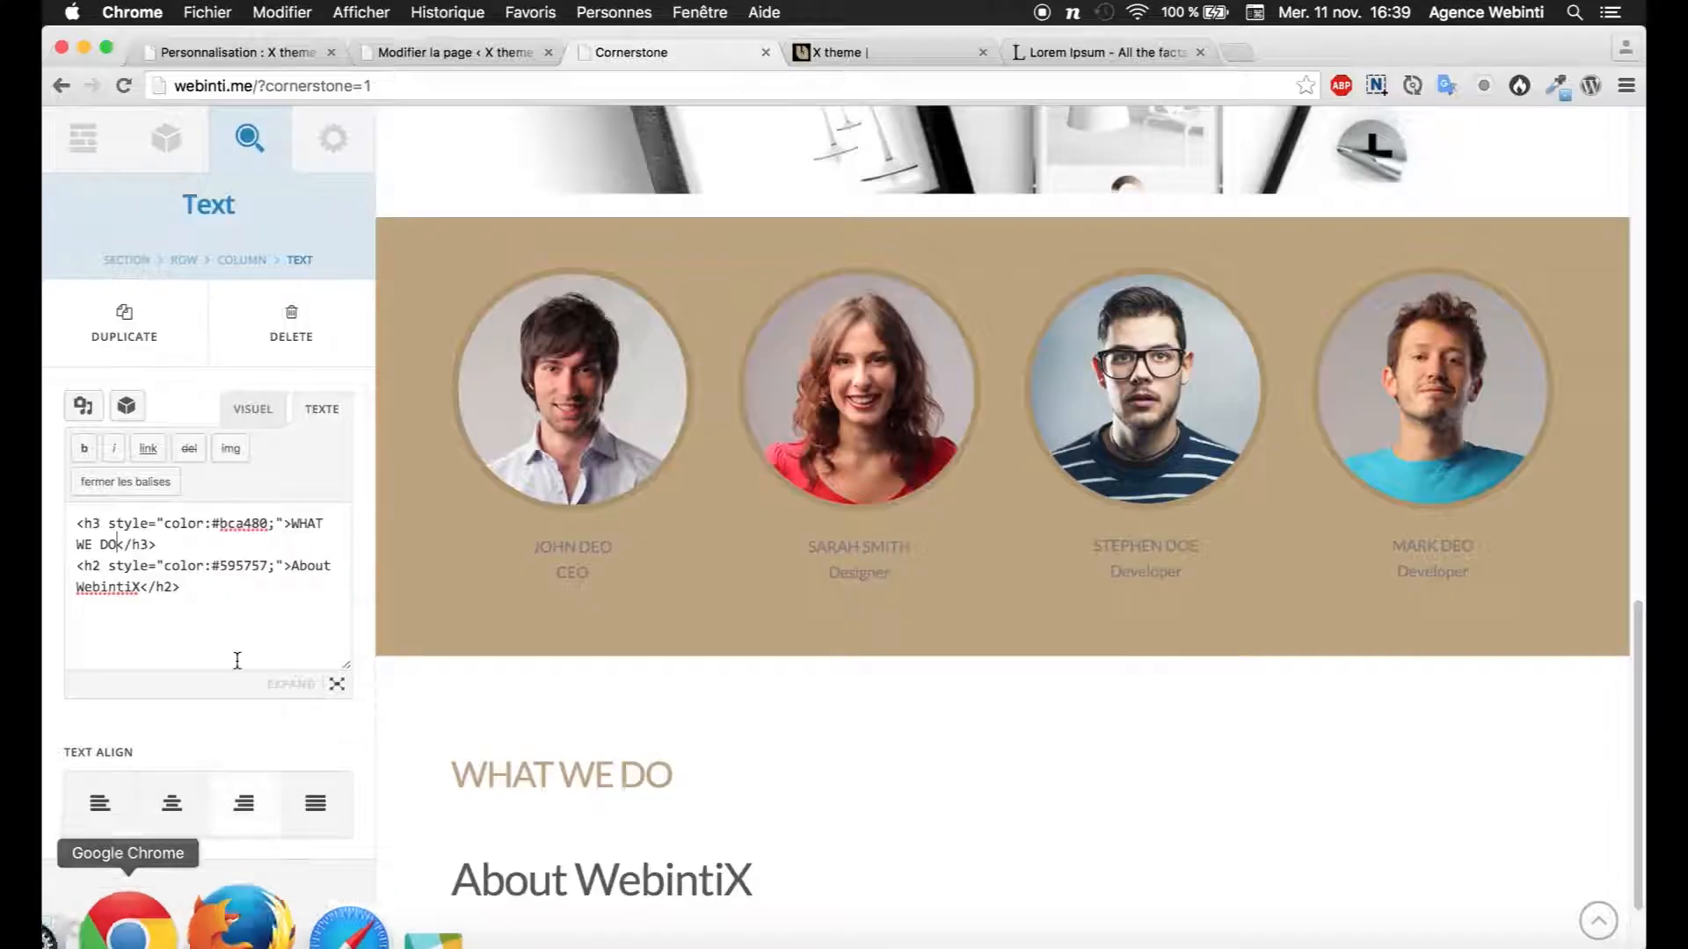
drag(293, 566, 149, 587)
text(OU)
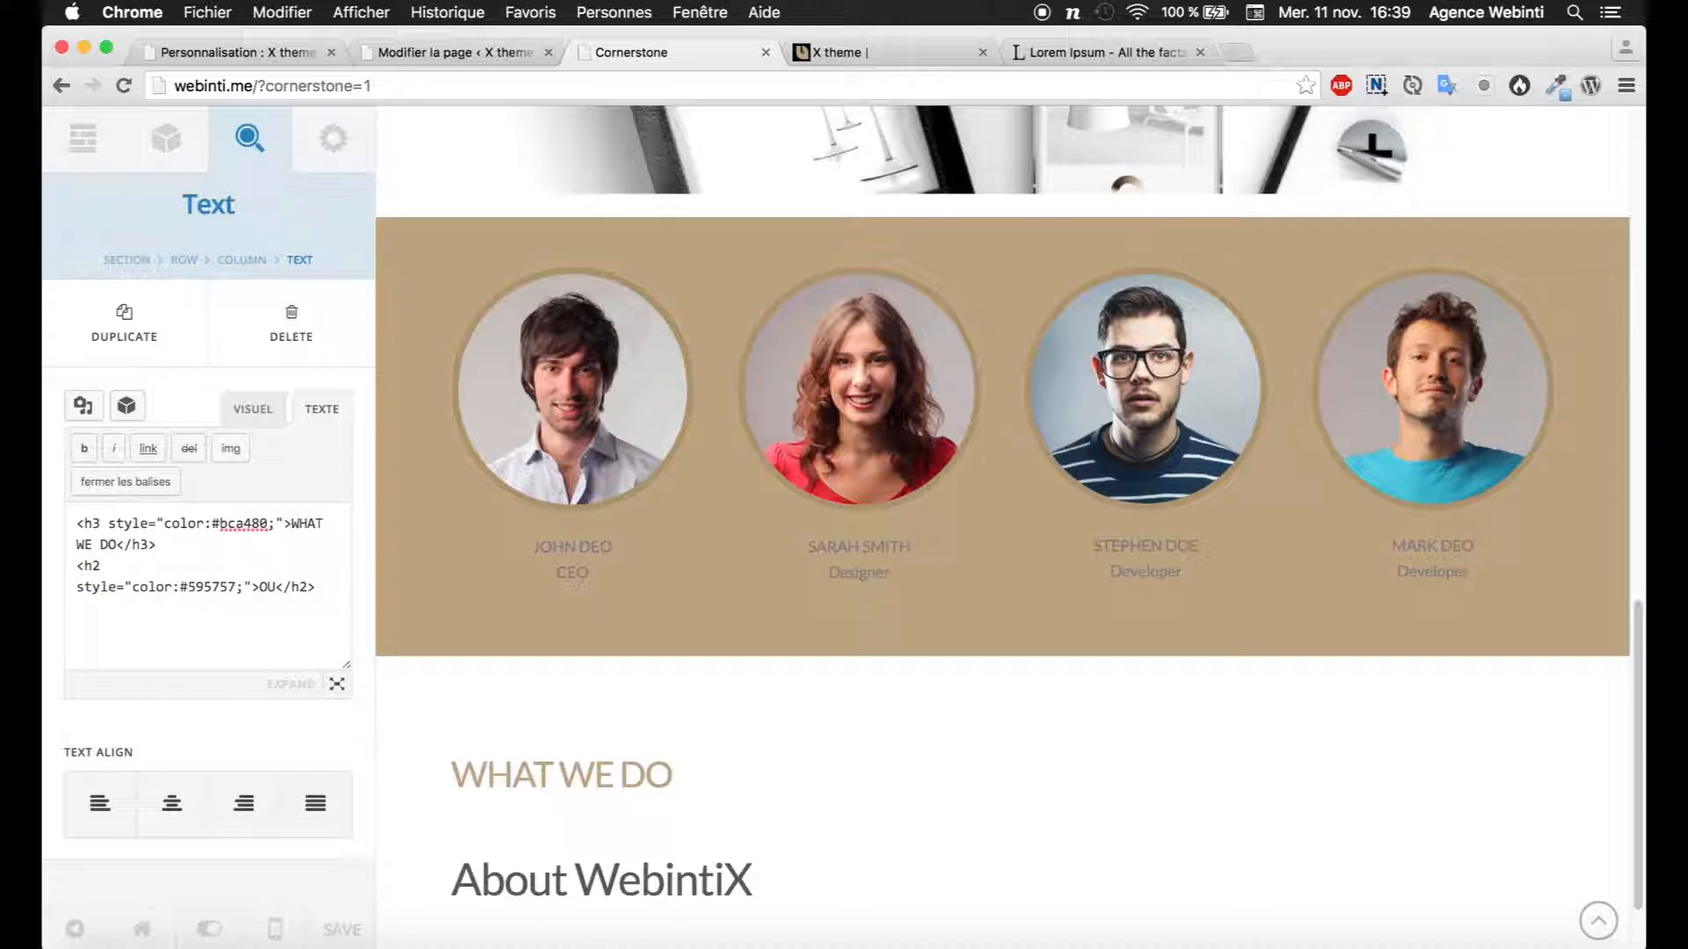
text(rAwesome)
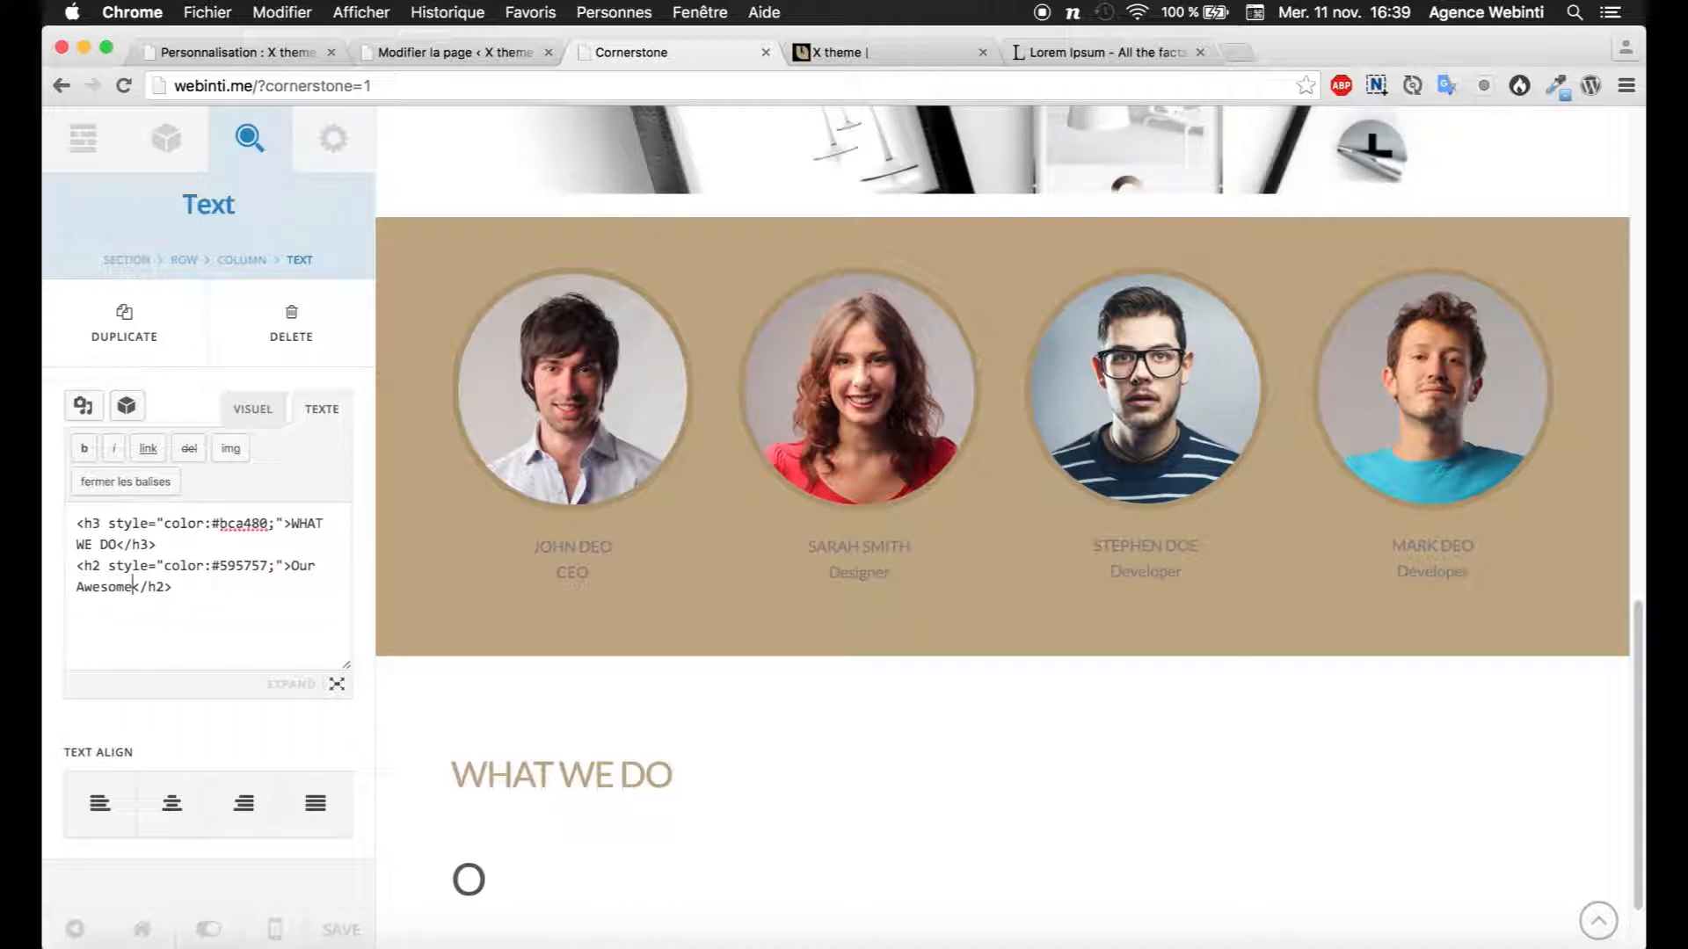
text( Services)
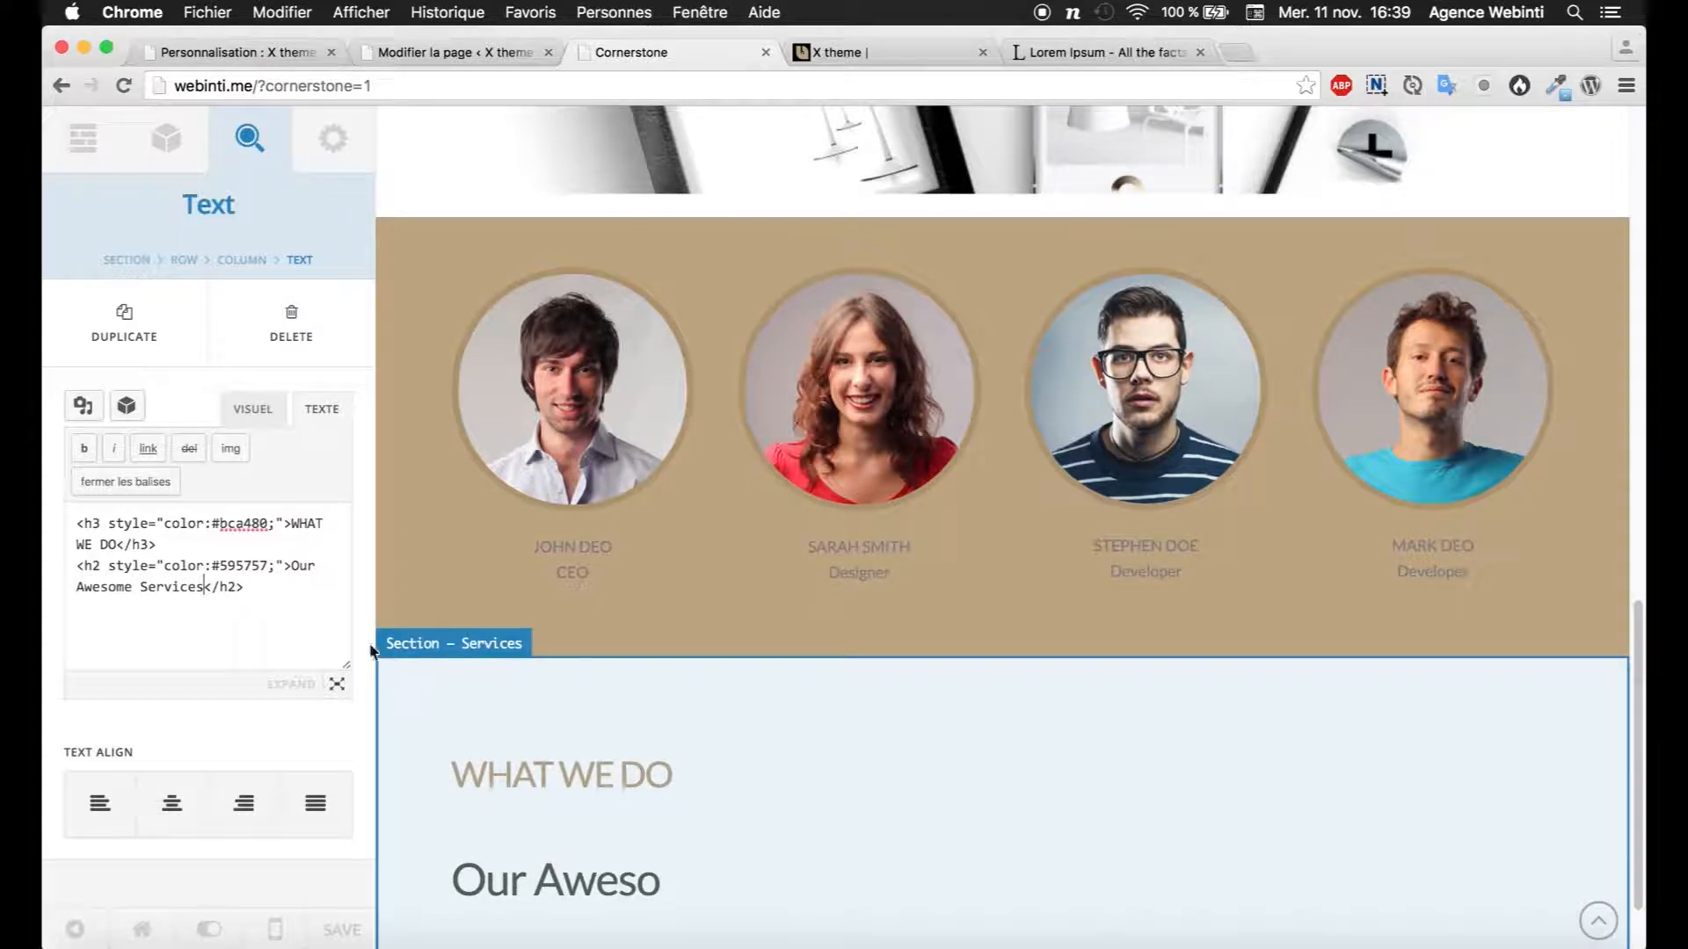
Step: Set the text alignment of the "WHAT WE DO" and "Our Awesome Services" Text element to centre
click(173, 803)
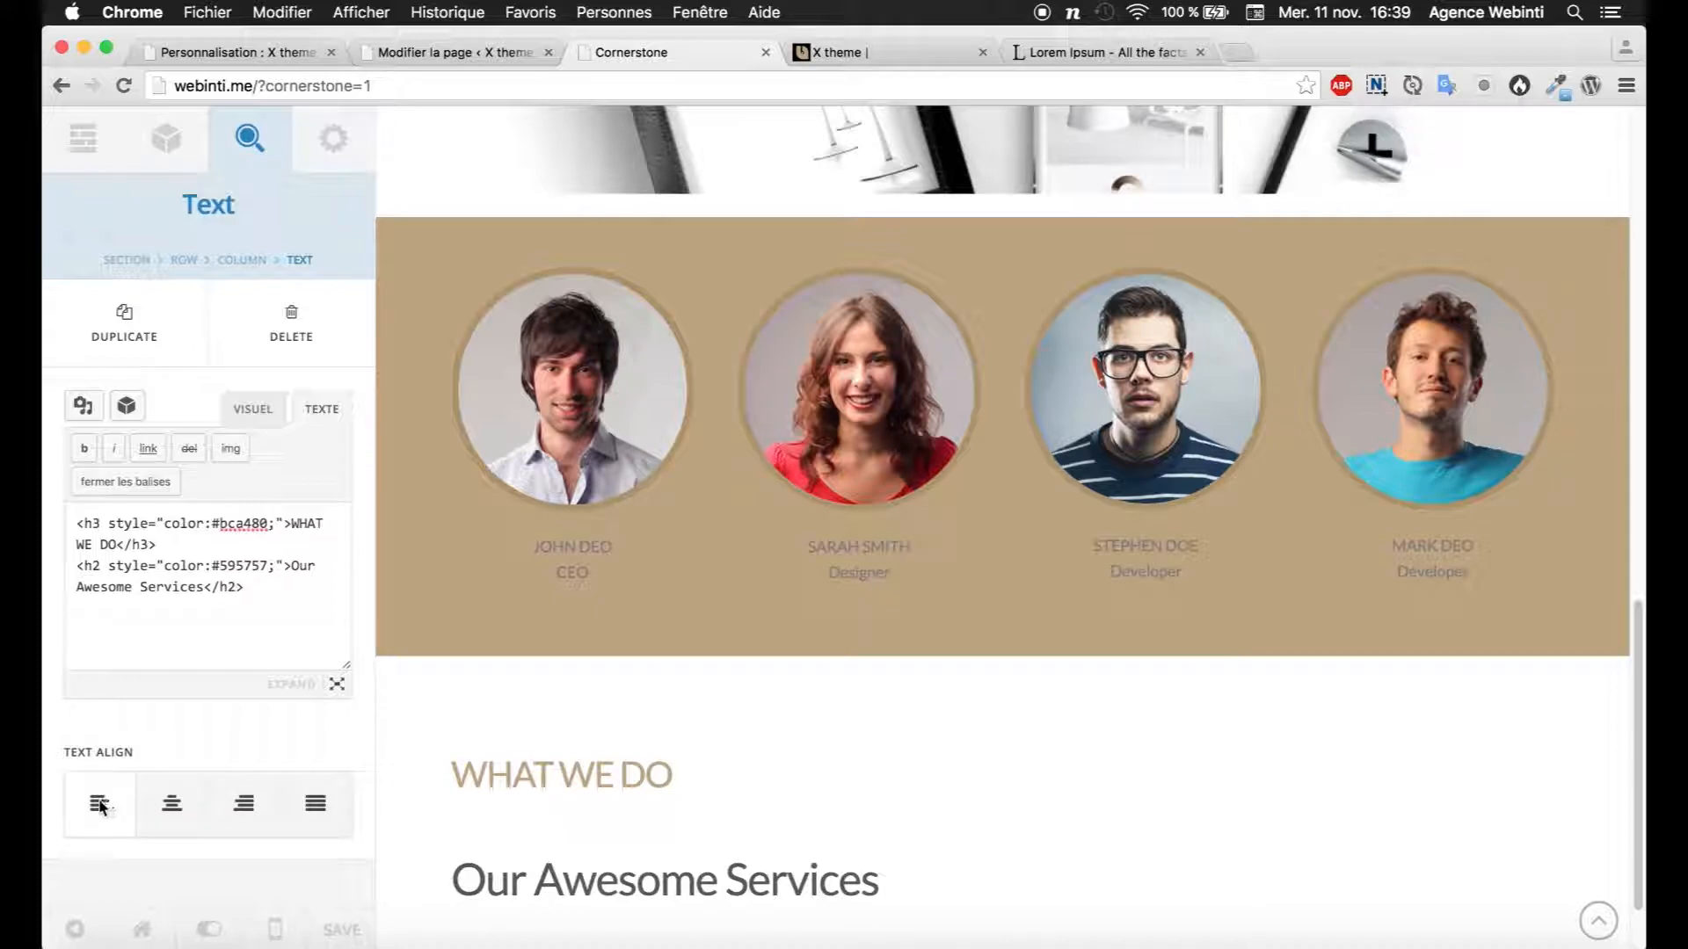
scroll(819, 767, up, 15)
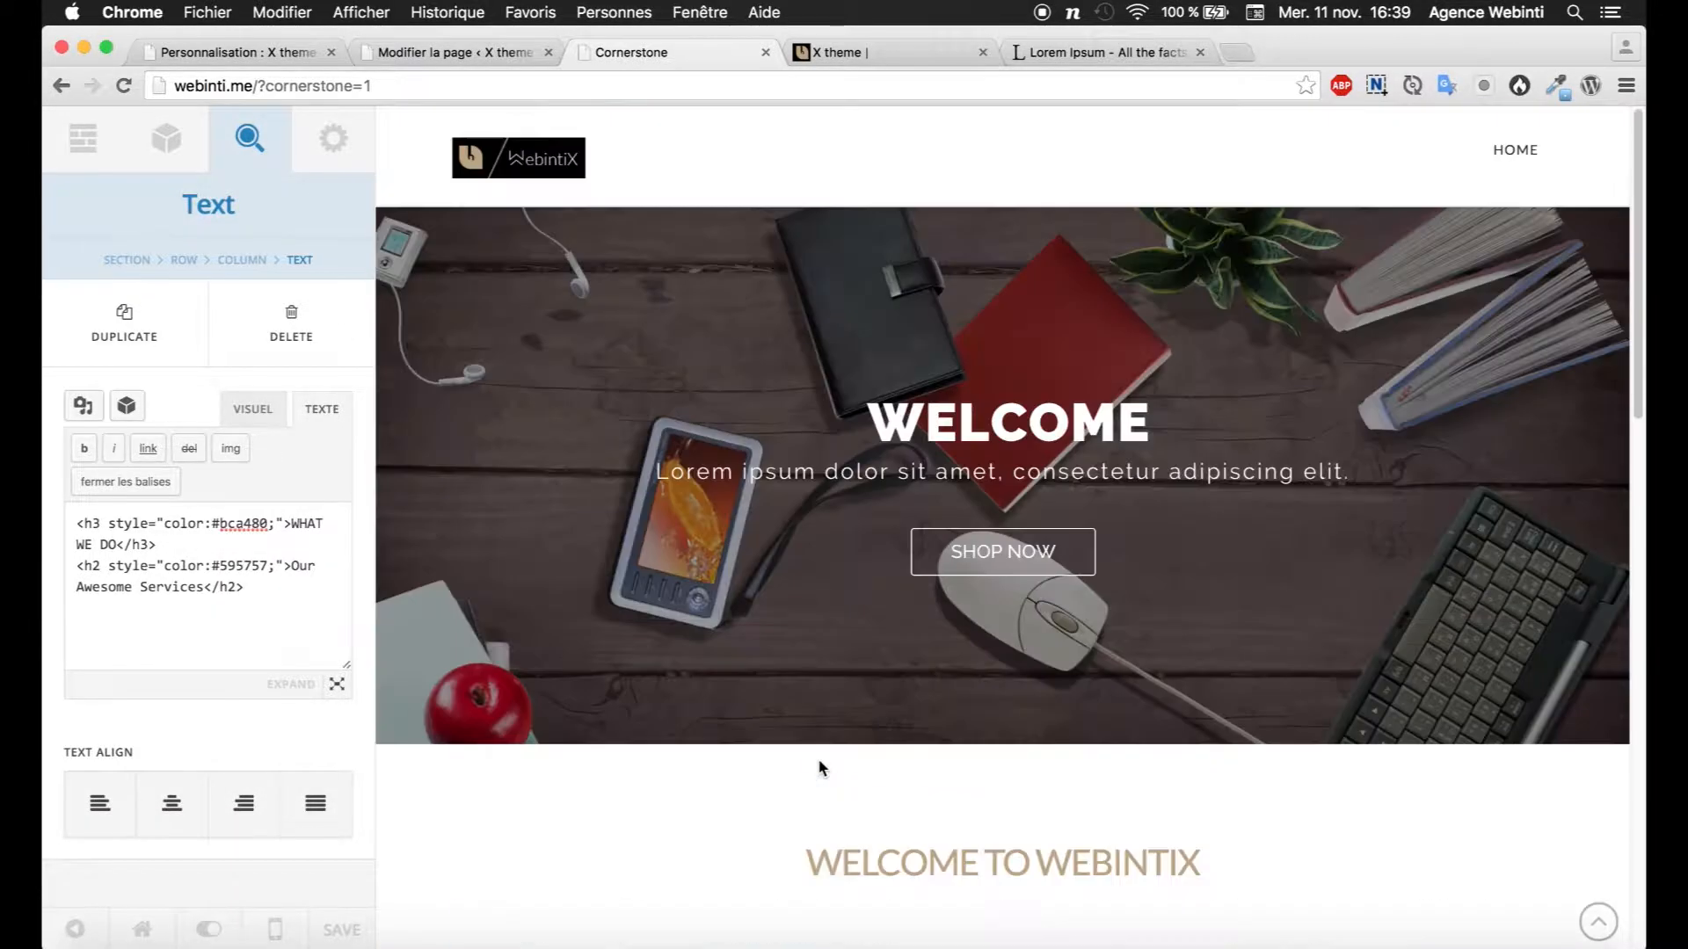
scroll(819, 766, down, 4)
scroll(820, 767, down, 15)
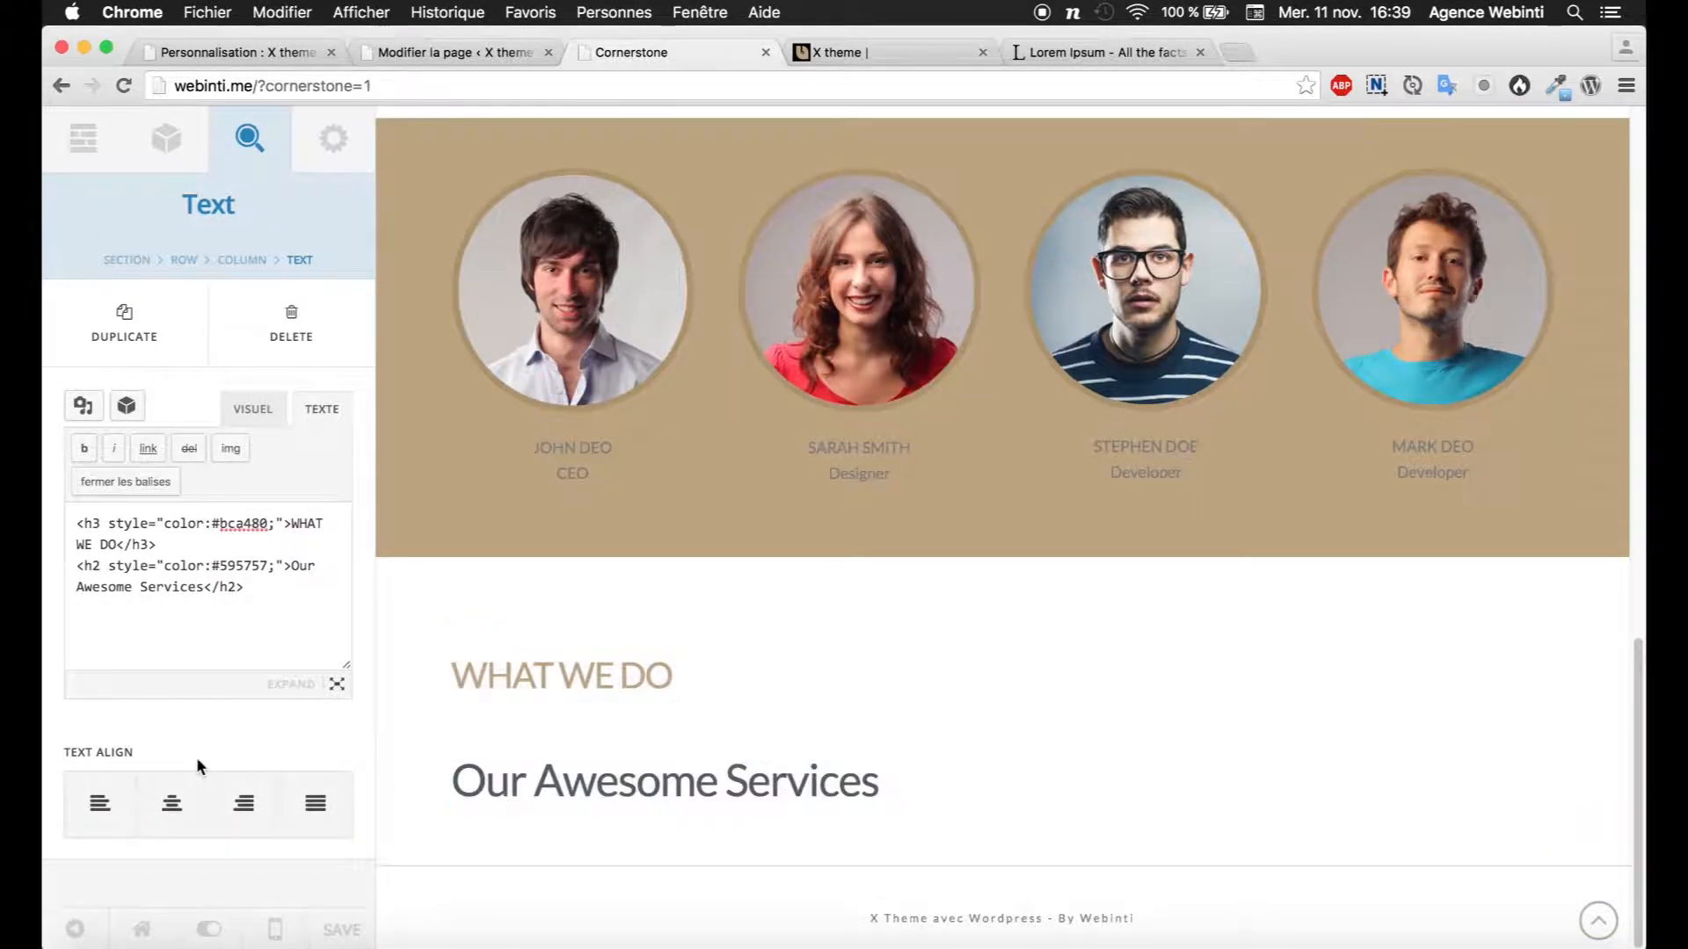
click(253, 409)
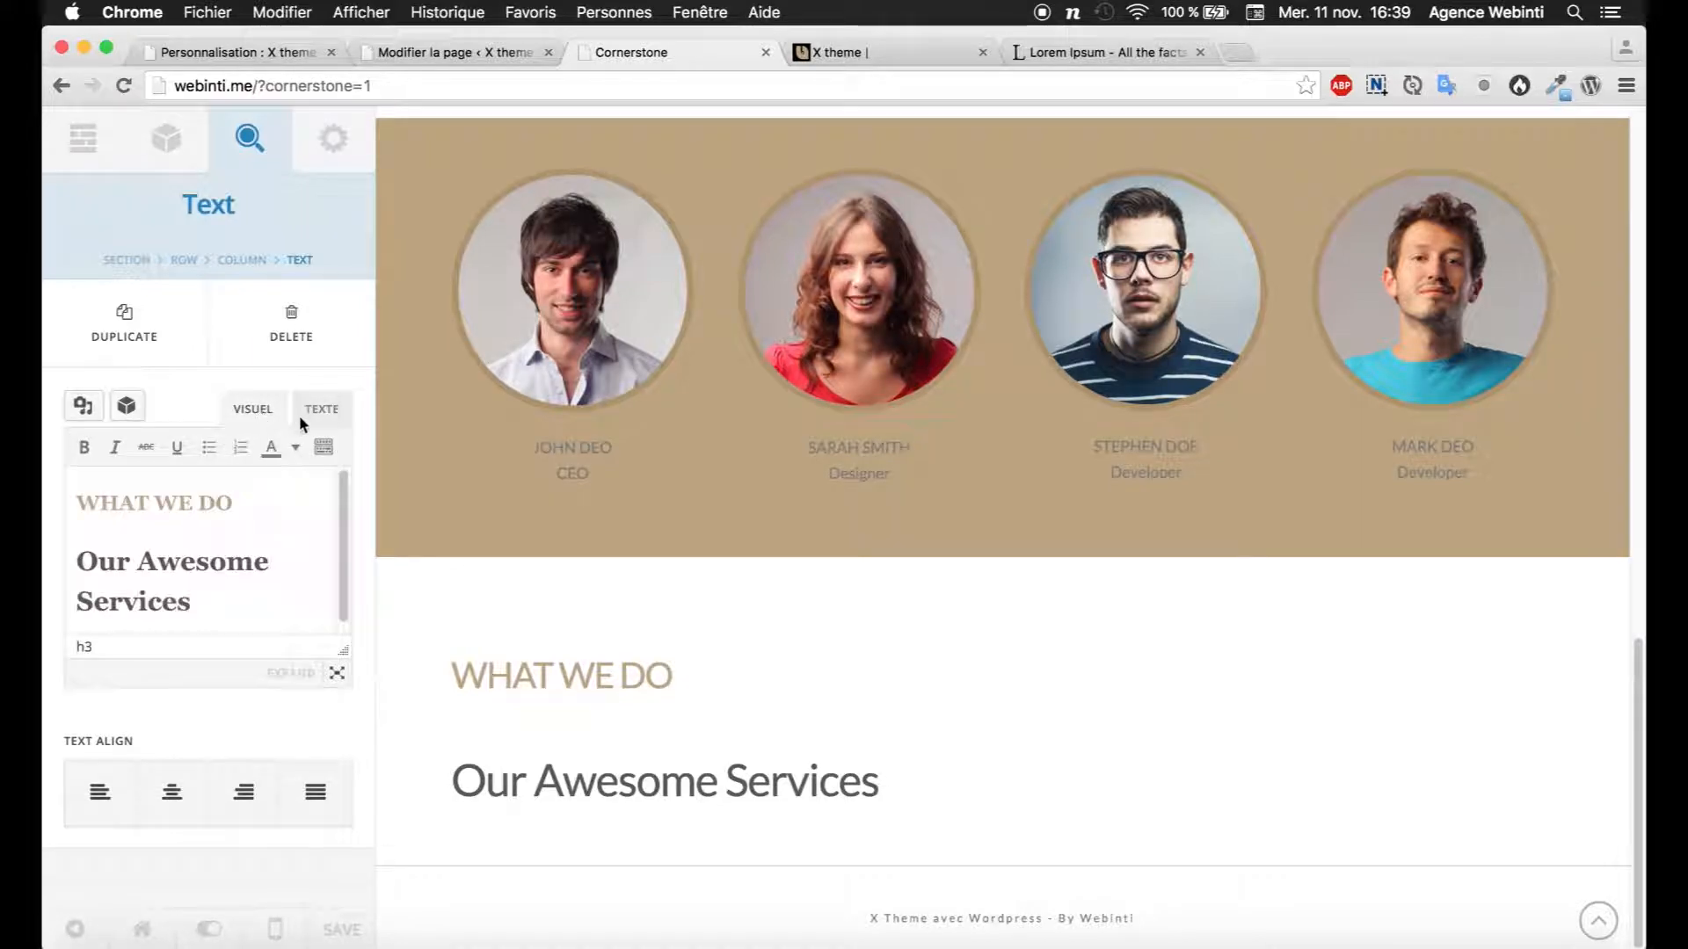
click(172, 794)
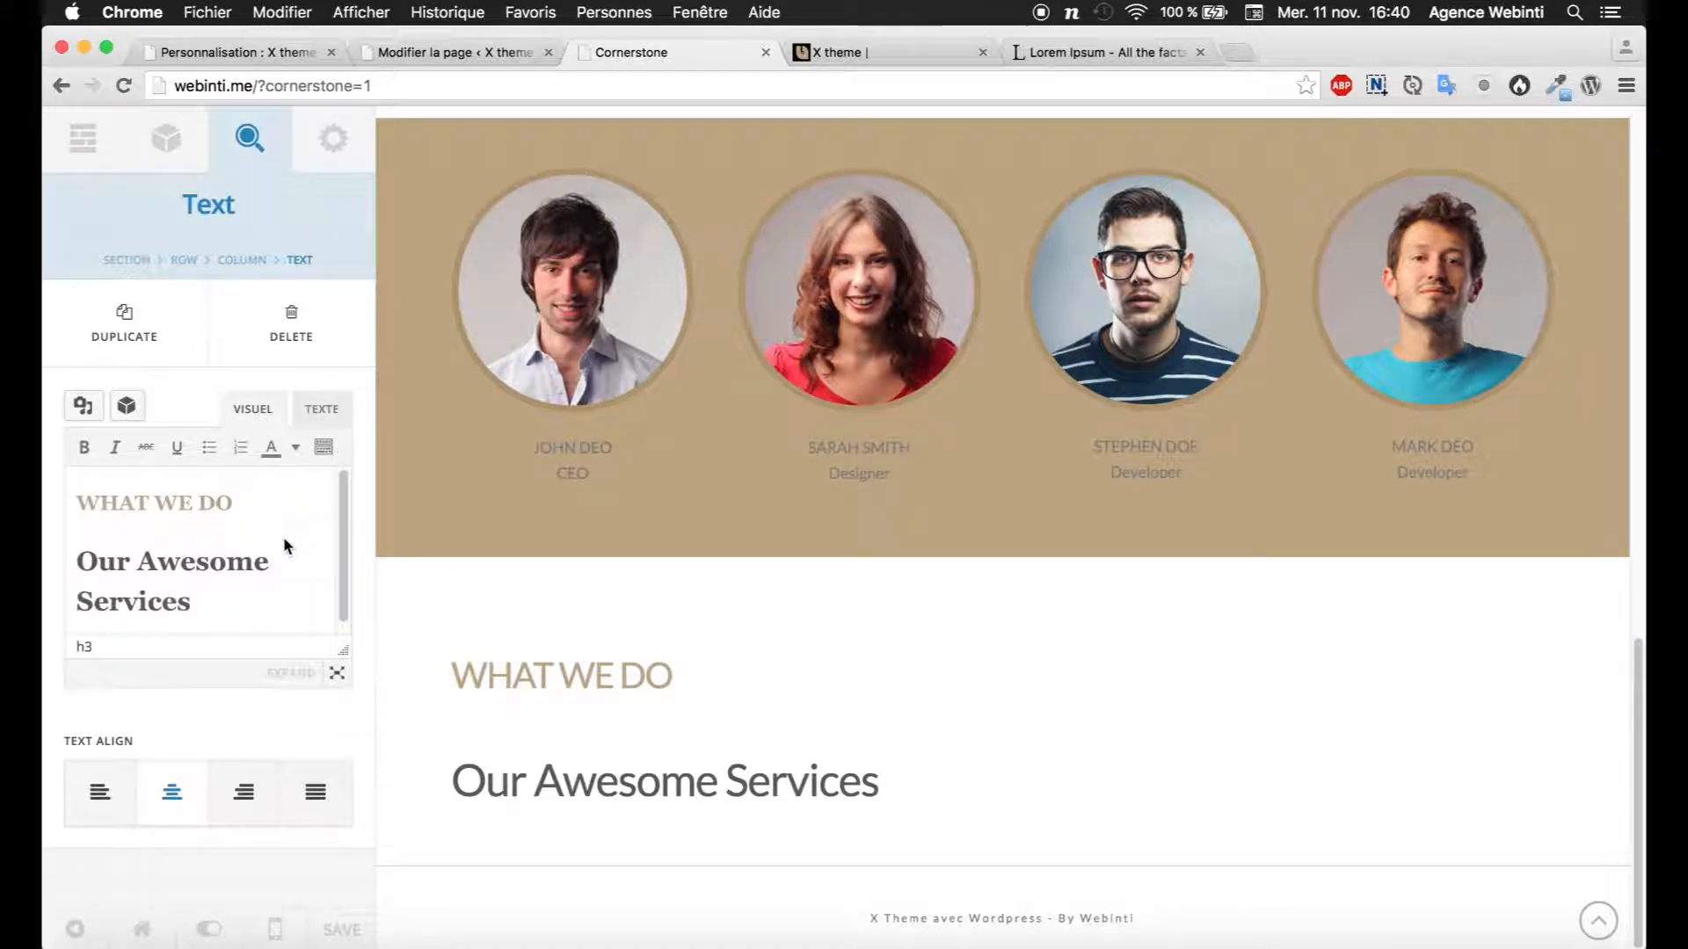
drag(247, 613, 70, 469)
click(172, 794)
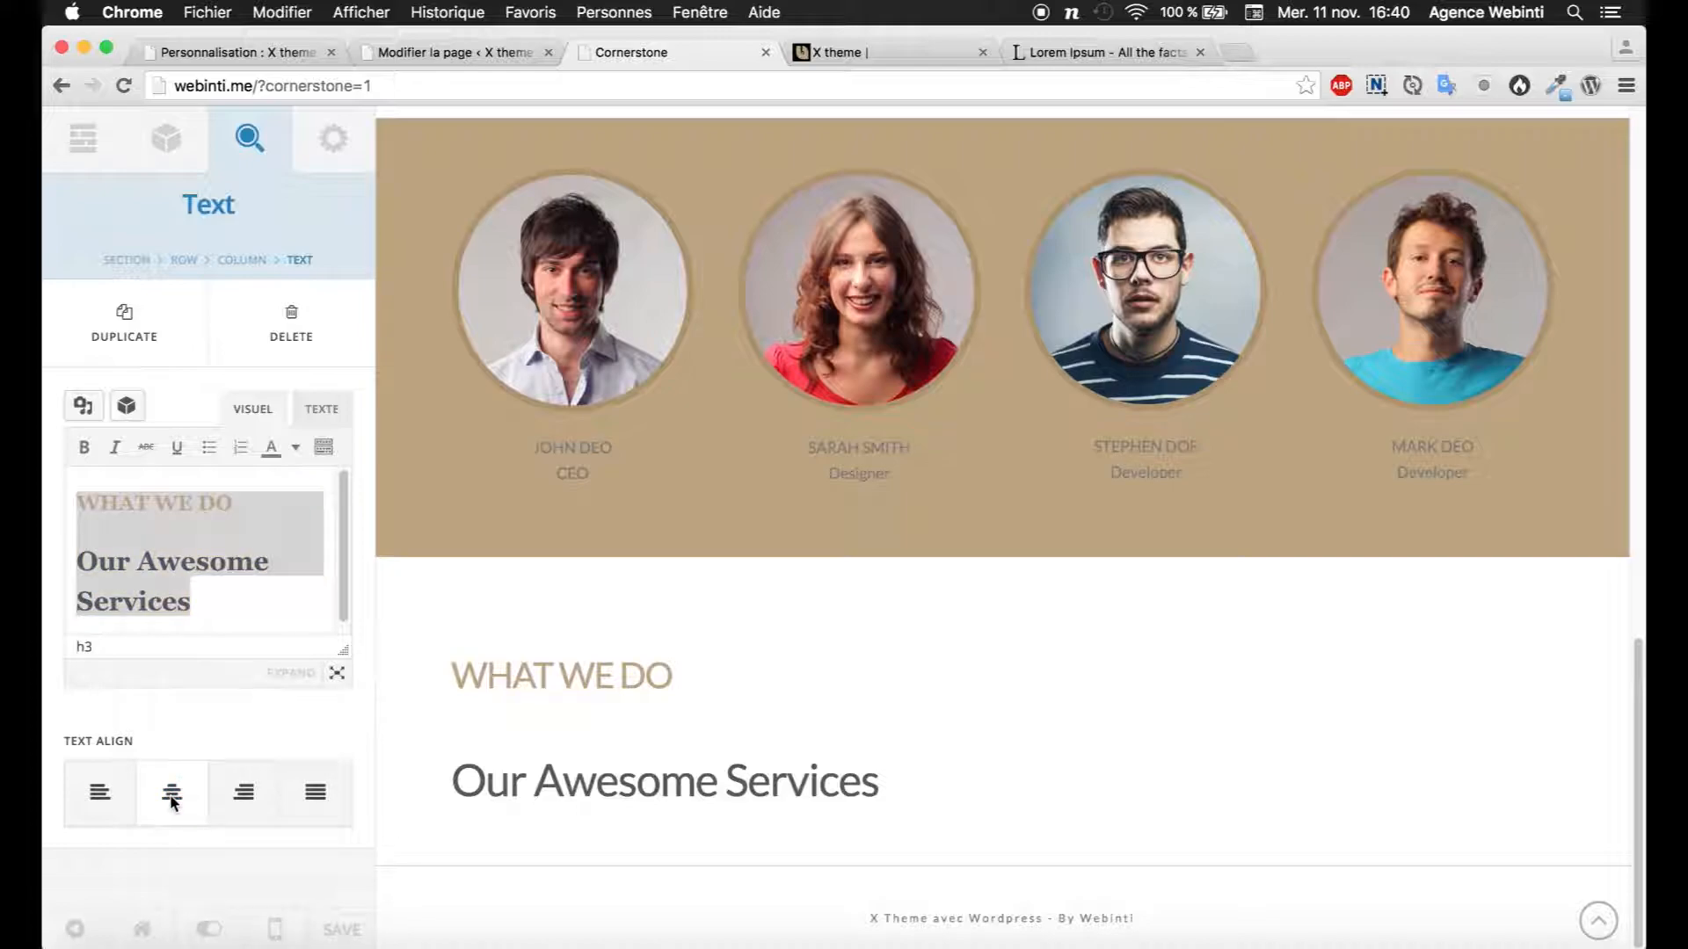
click(325, 447)
click(325, 448)
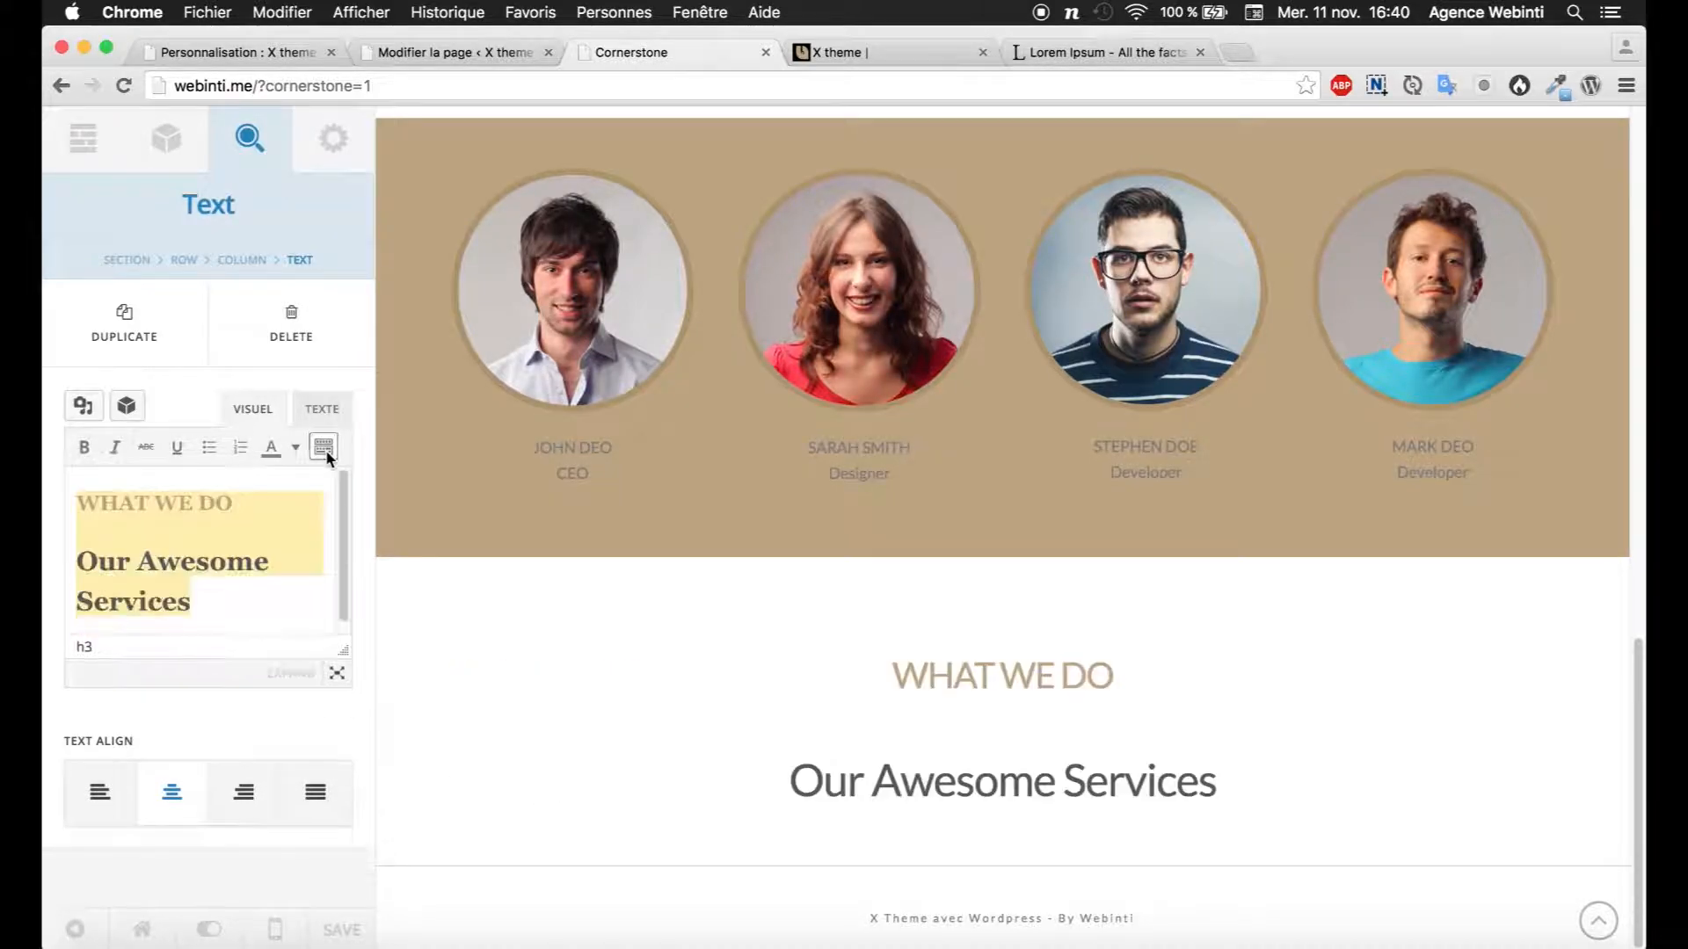
click(303, 716)
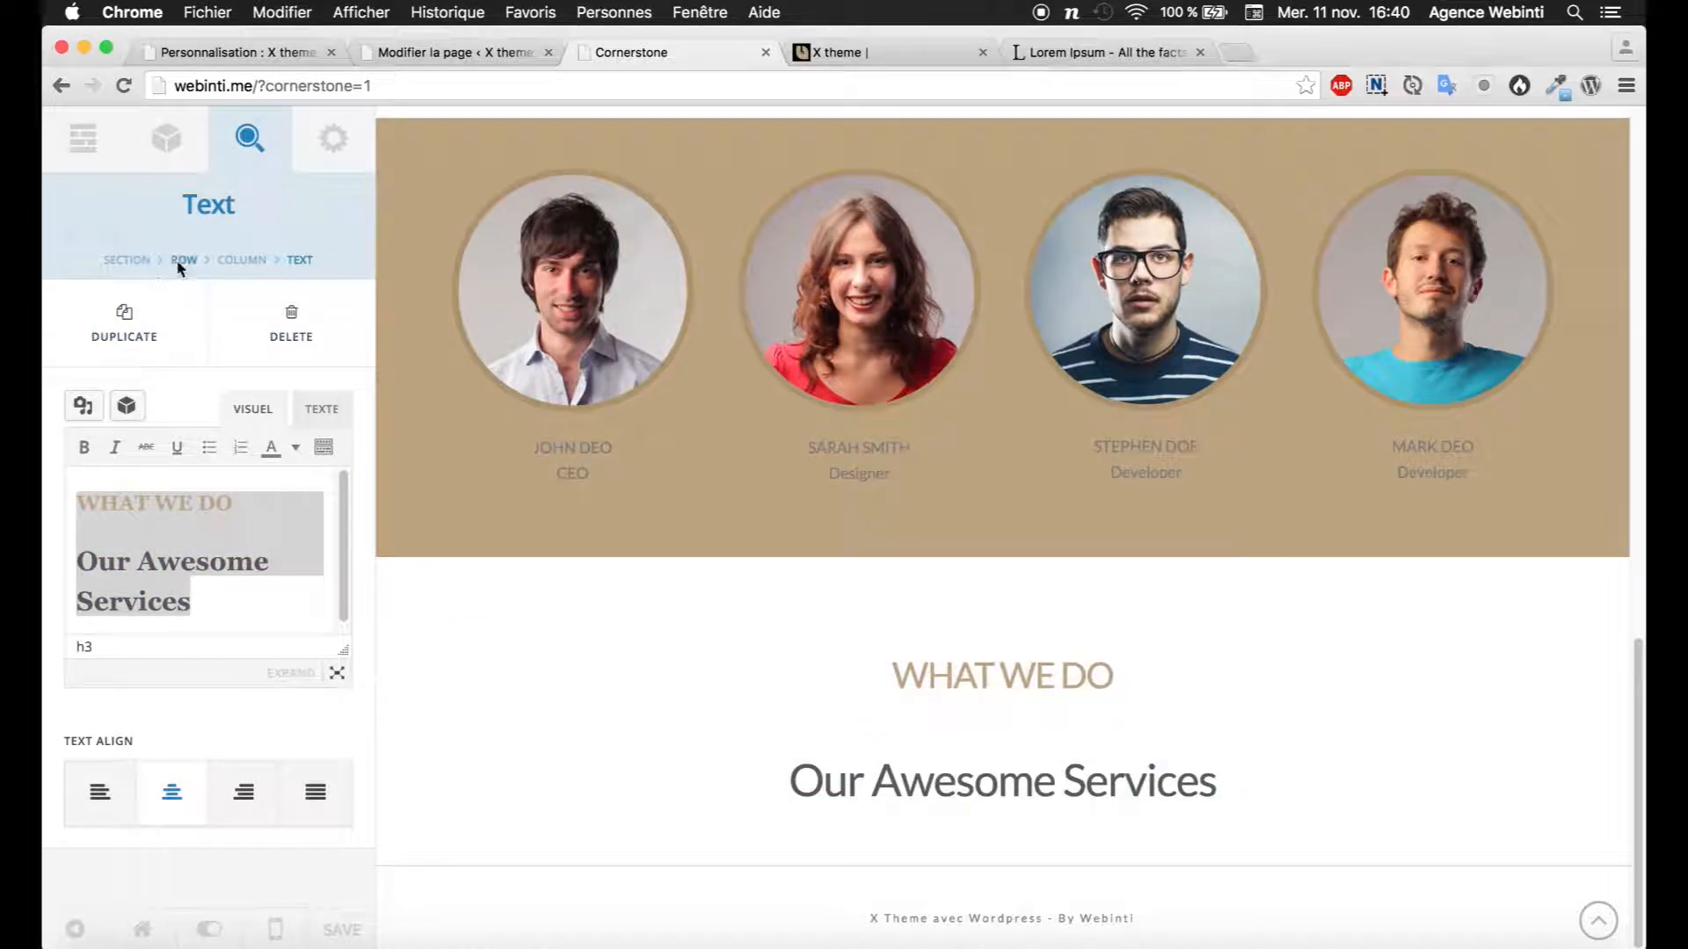
Step: Add a second row to the Services section, divide it into four equal columns and select the first column
click(180, 262)
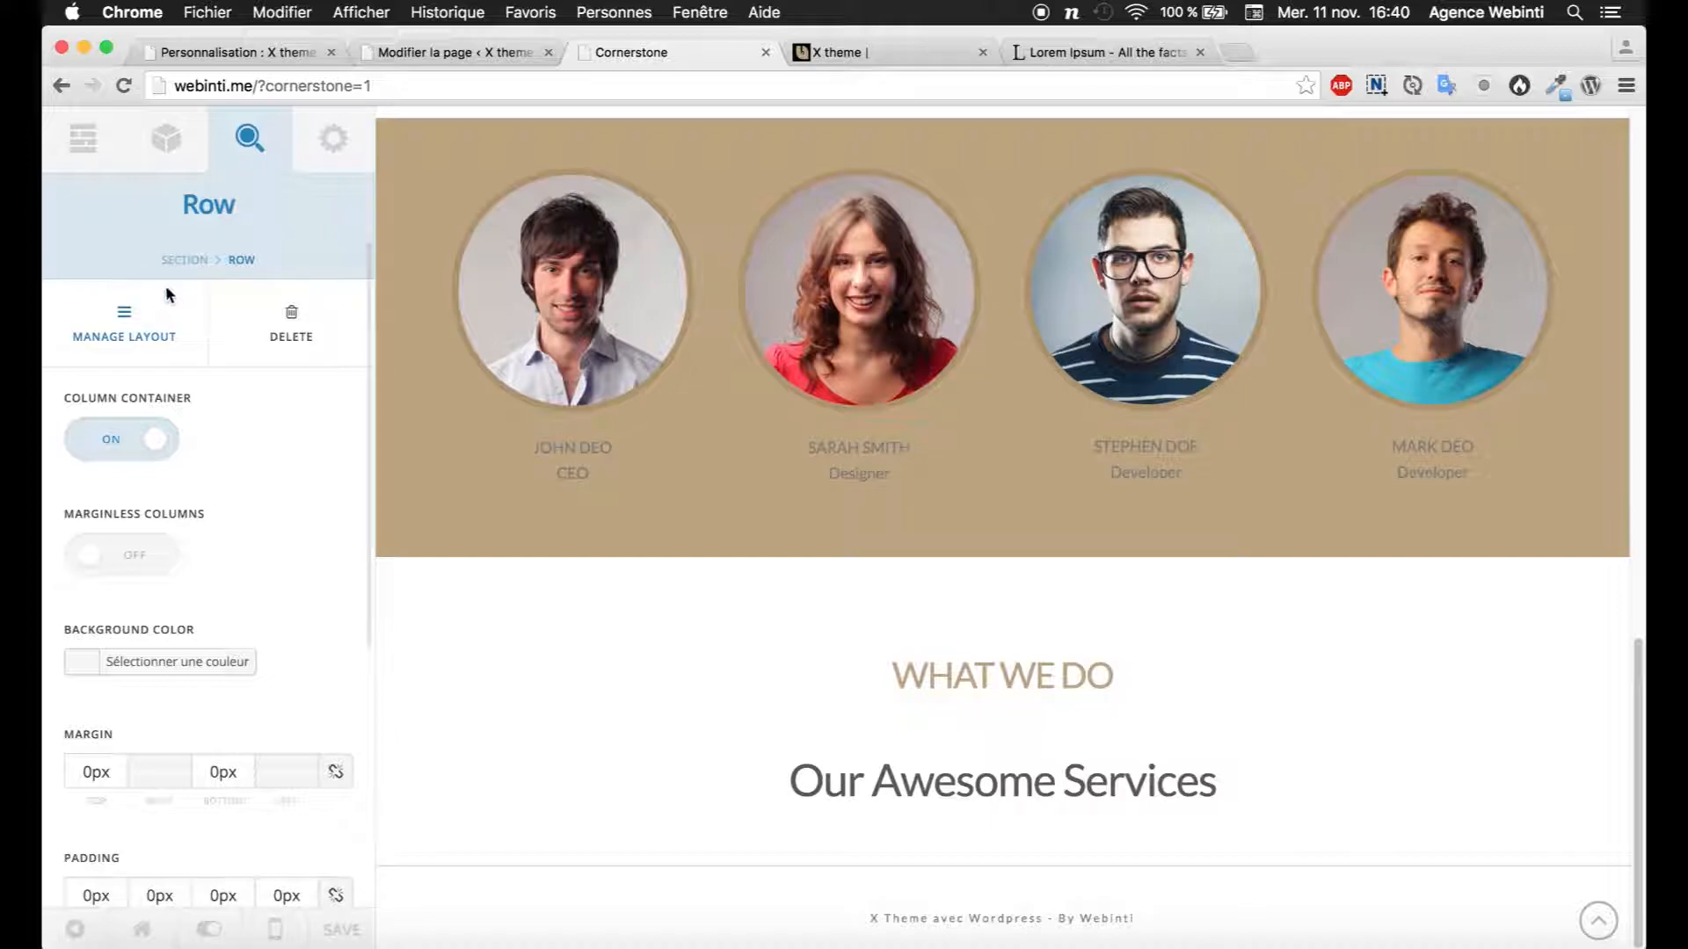
click(165, 290)
click(202, 554)
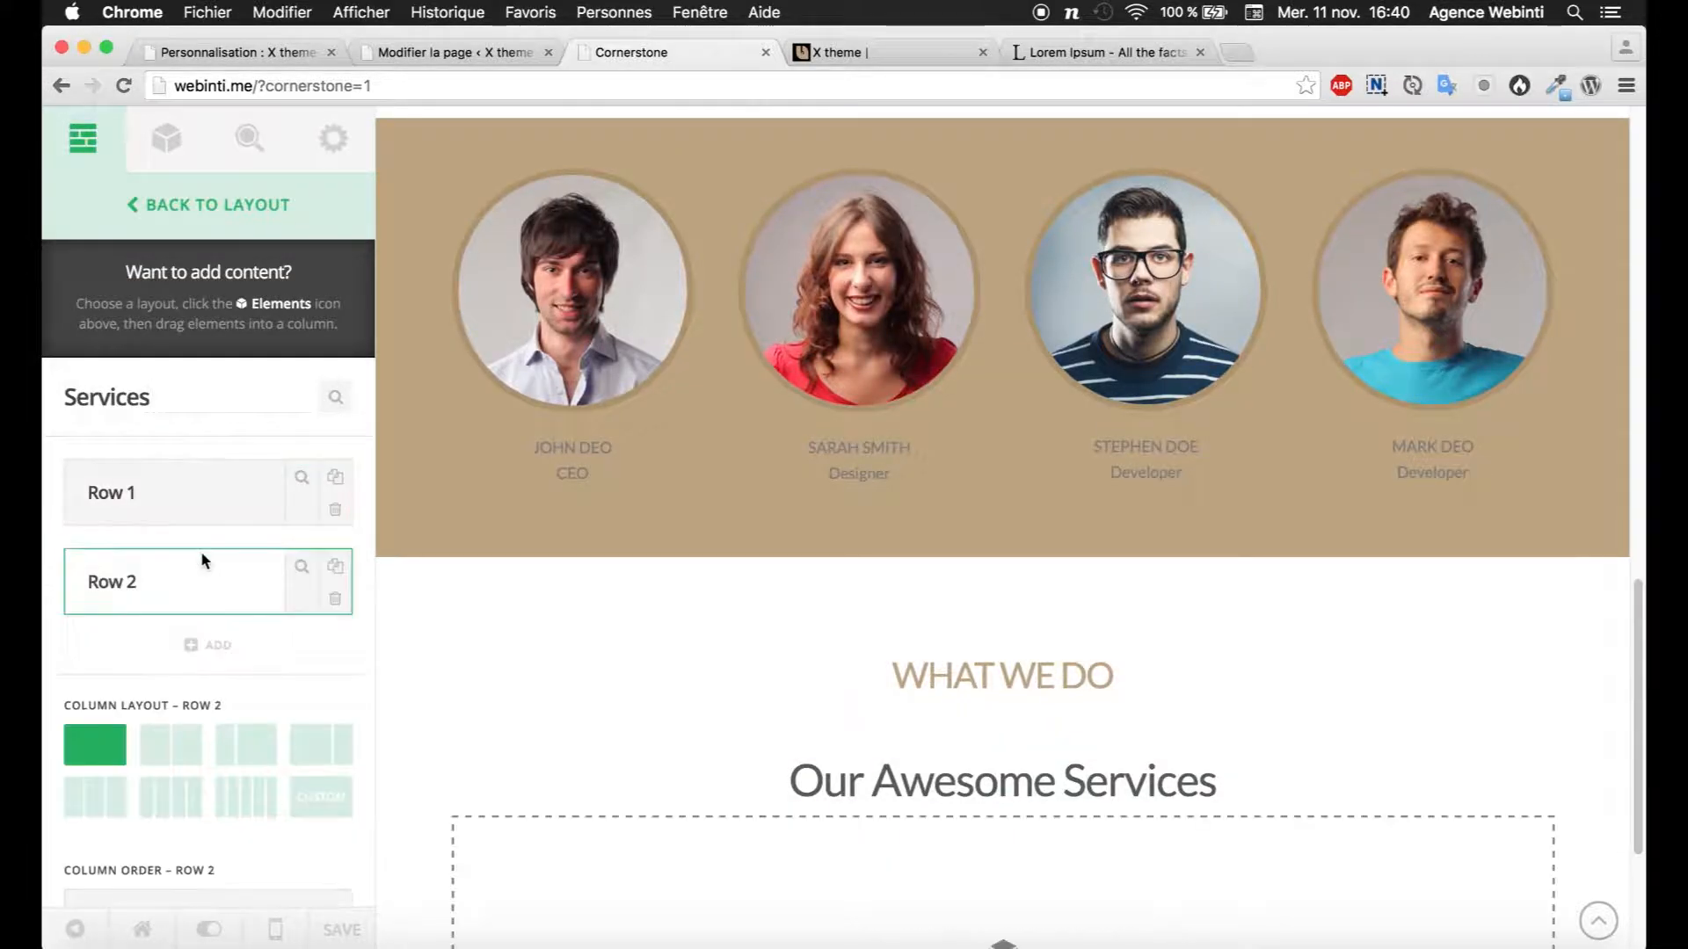
scroll(690, 597, down, 3)
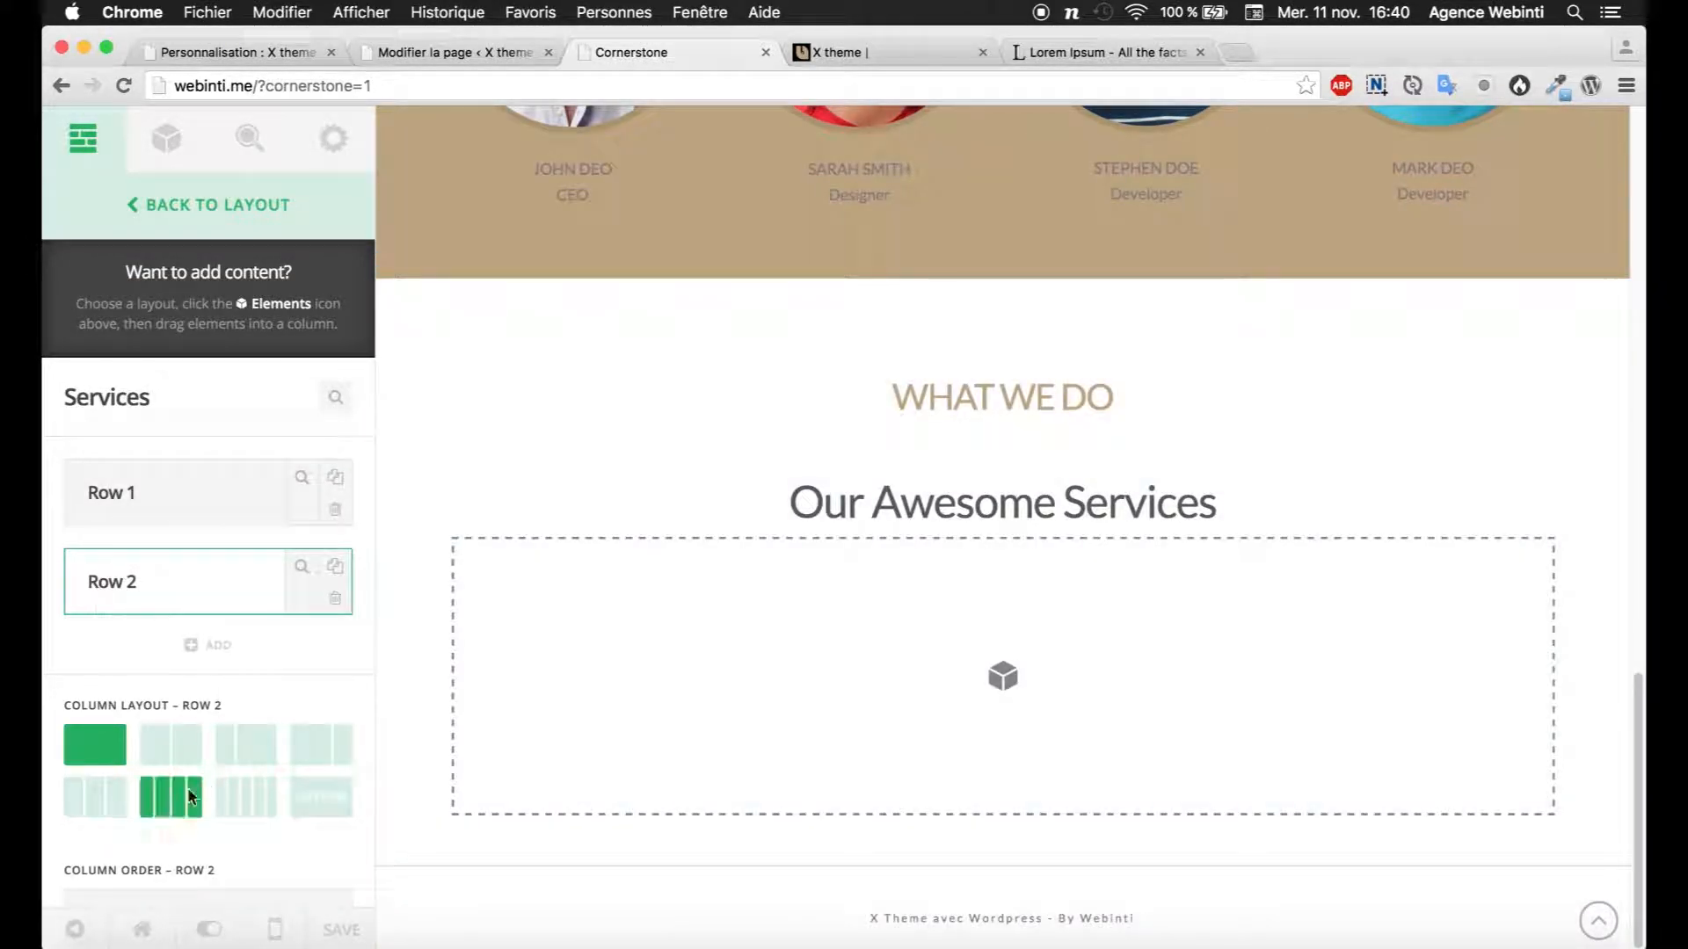
click(194, 795)
click(536, 702)
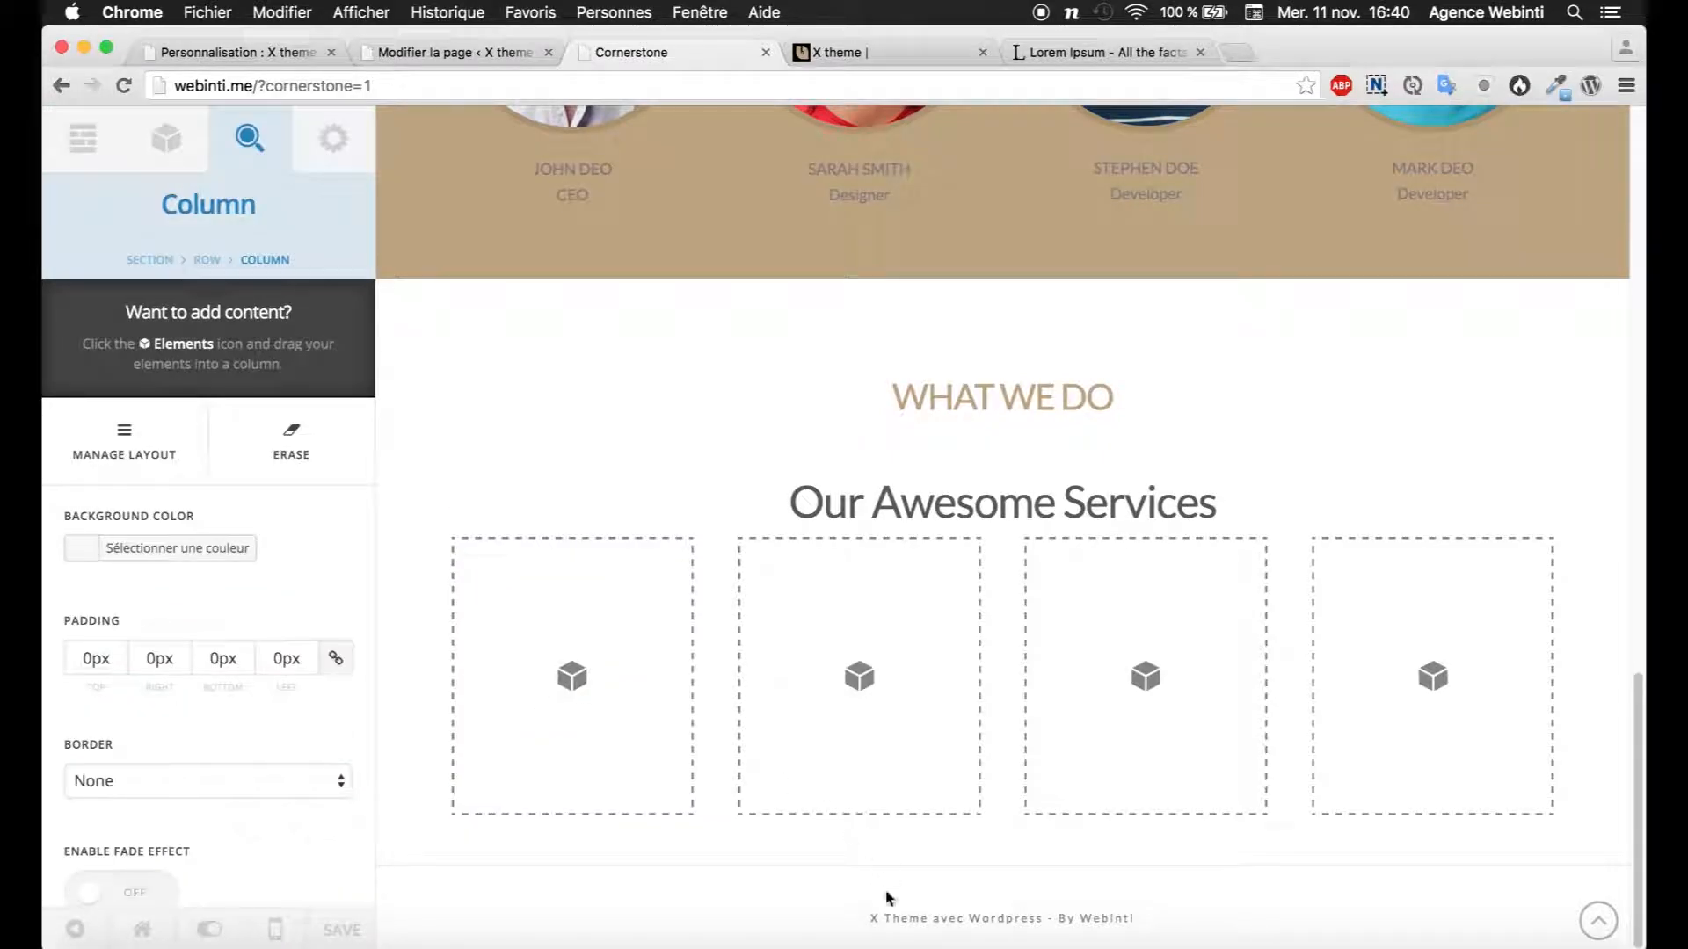
Step: Switch to Photoshop and examine the icons, titles and descriptions of the service blocks at 200% zoom
click(787, 913)
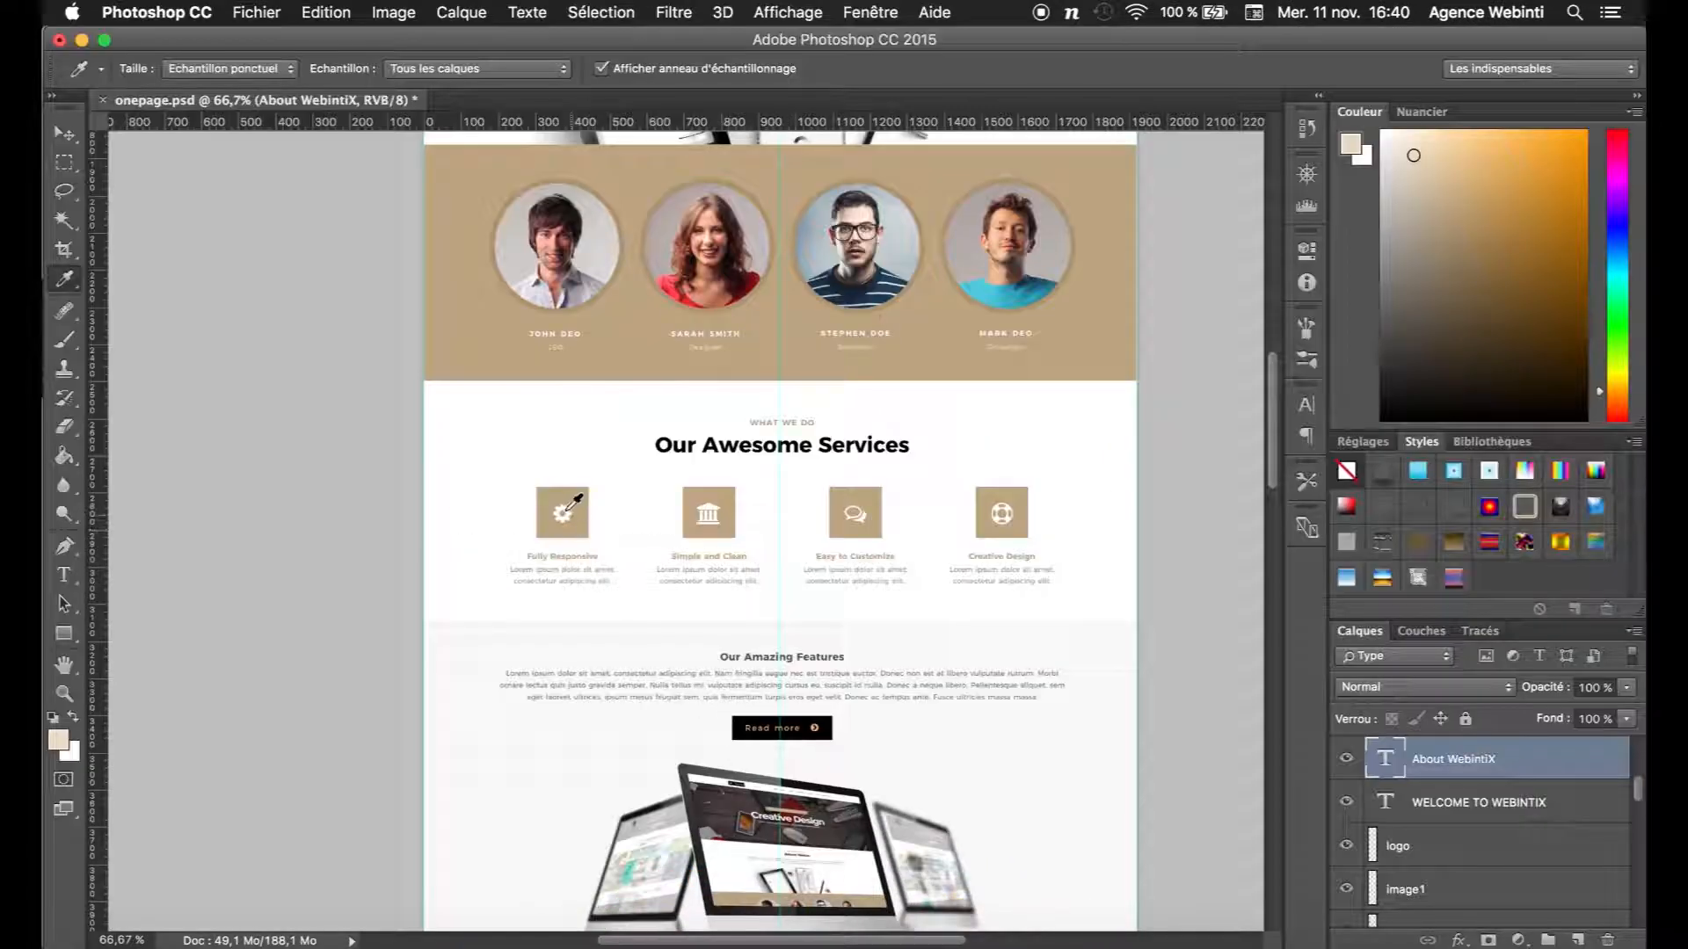
key(super+plus)
key(super+plus)
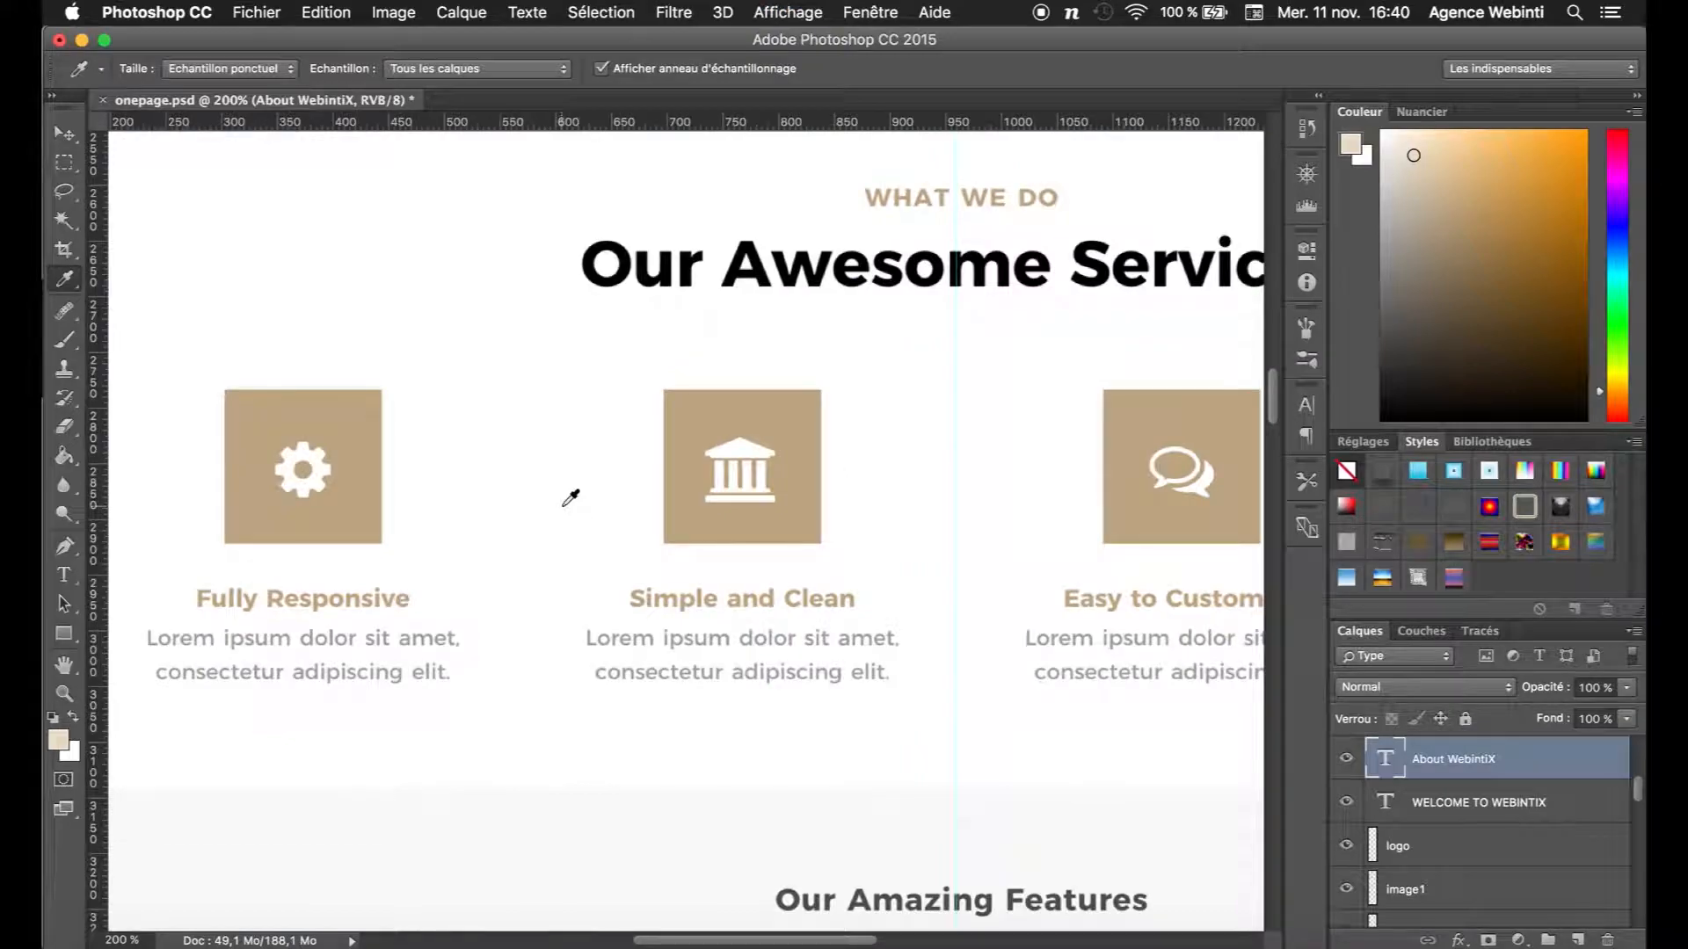
drag(499, 655, 603, 621)
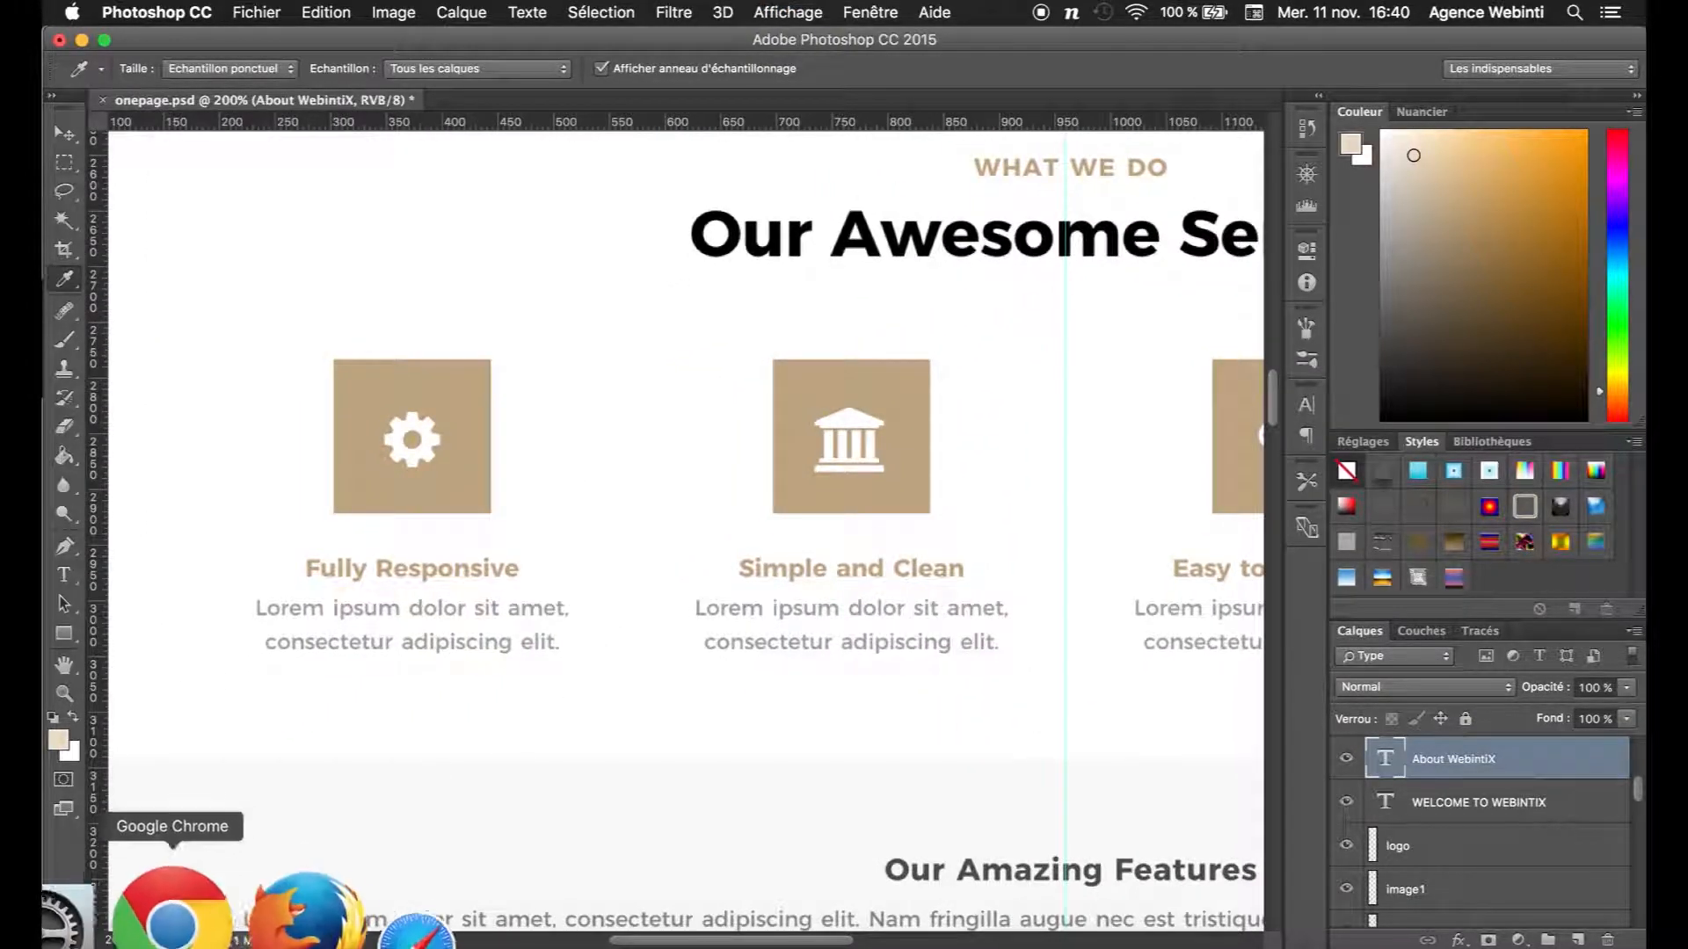
Step: Switch to Chrome, add an Image element to the first empty service column and open the media library for its source
click(176, 910)
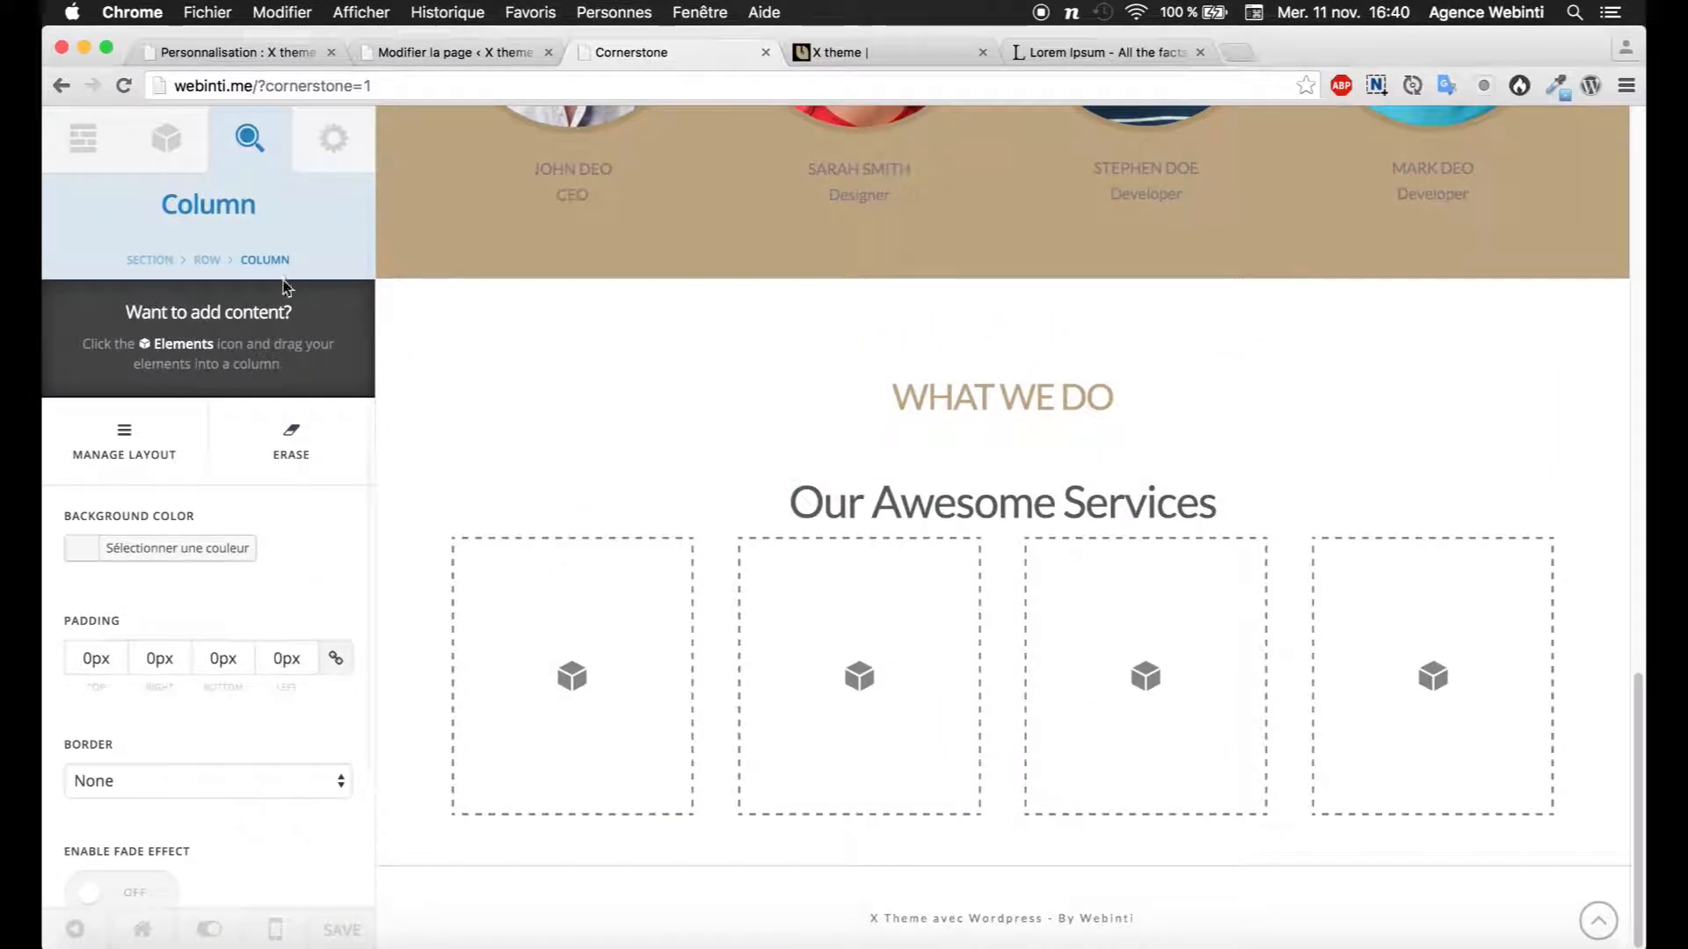
click(204, 167)
text(image)
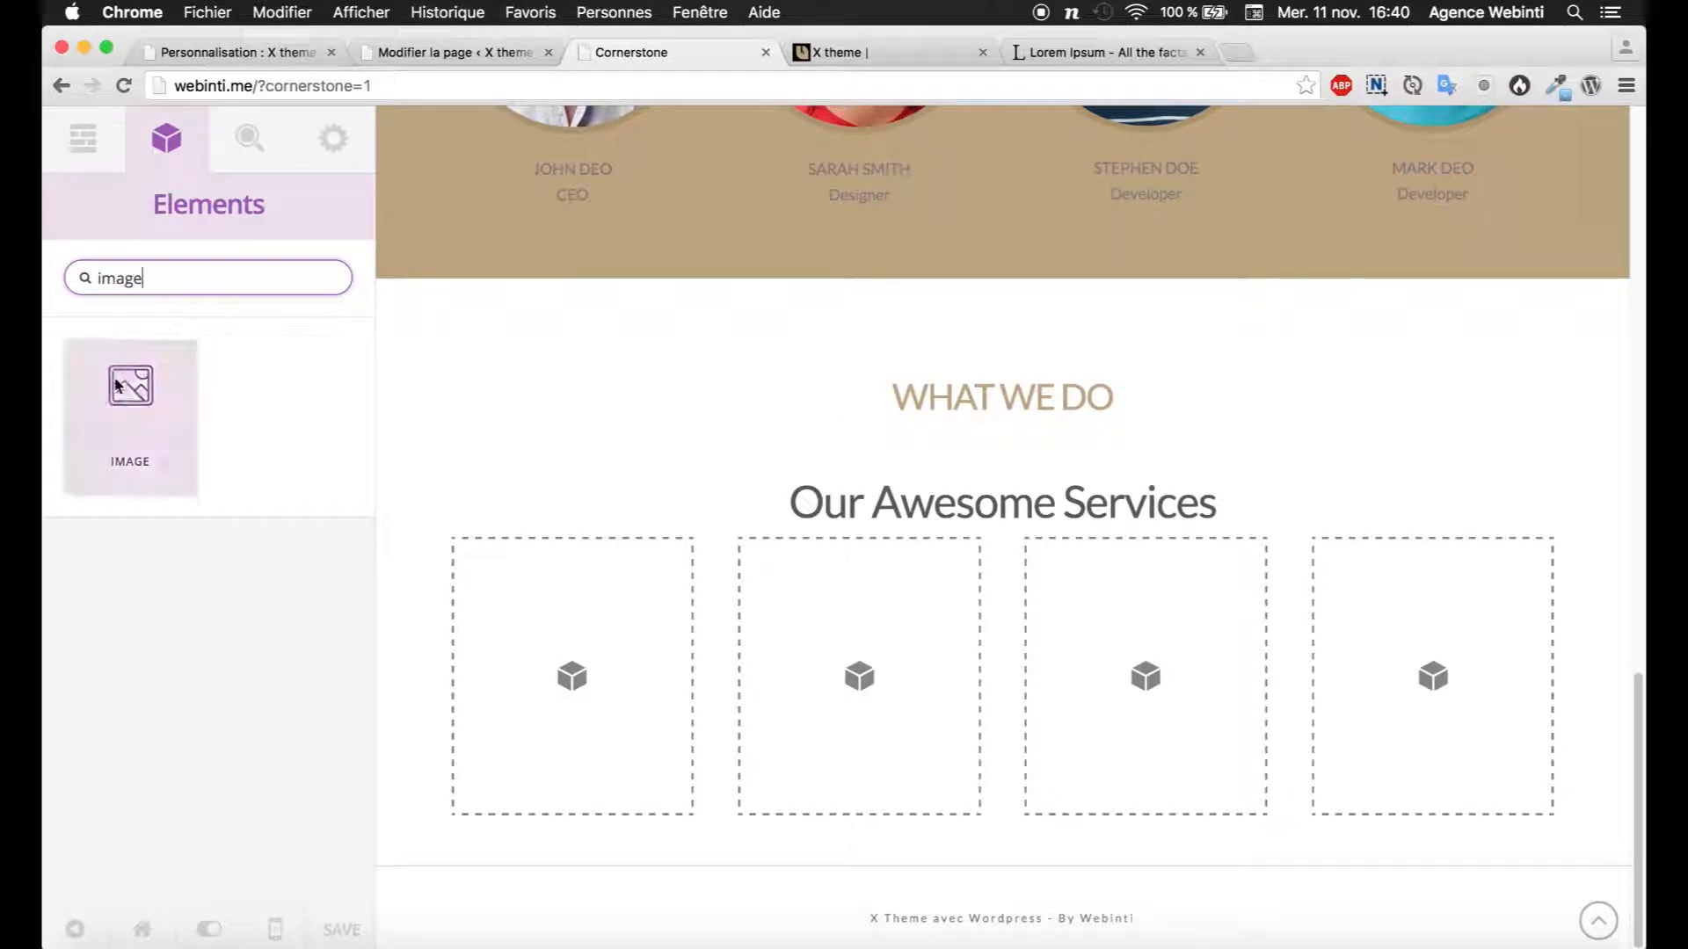
drag(130, 404, 592, 668)
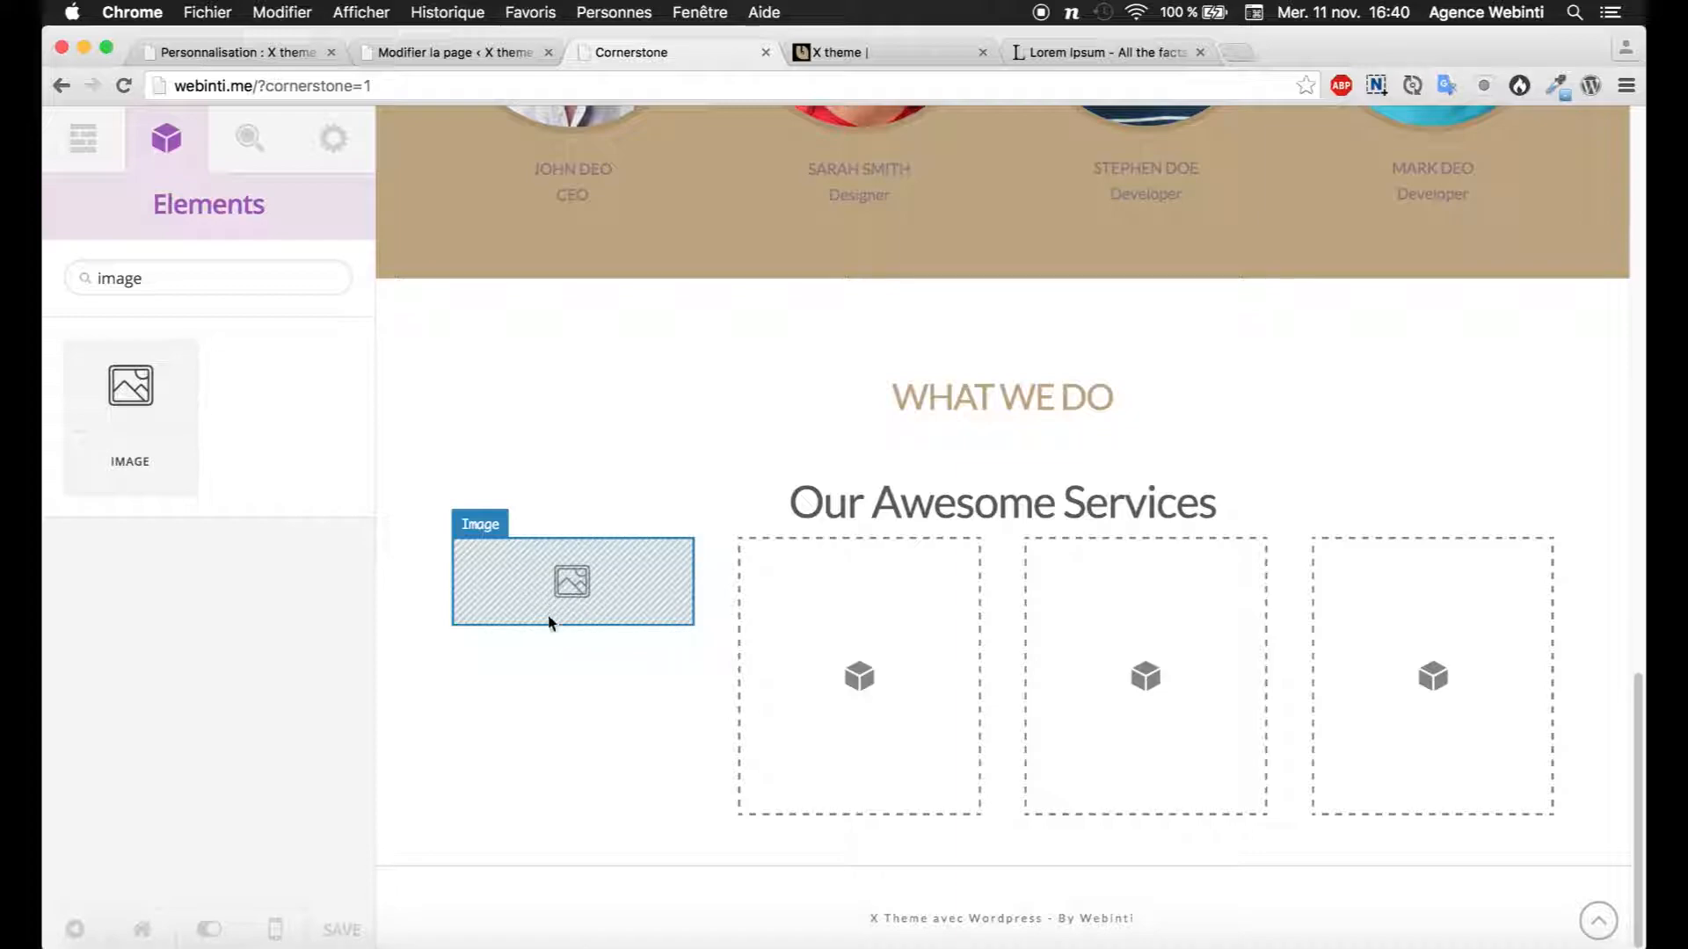
click(536, 585)
click(182, 582)
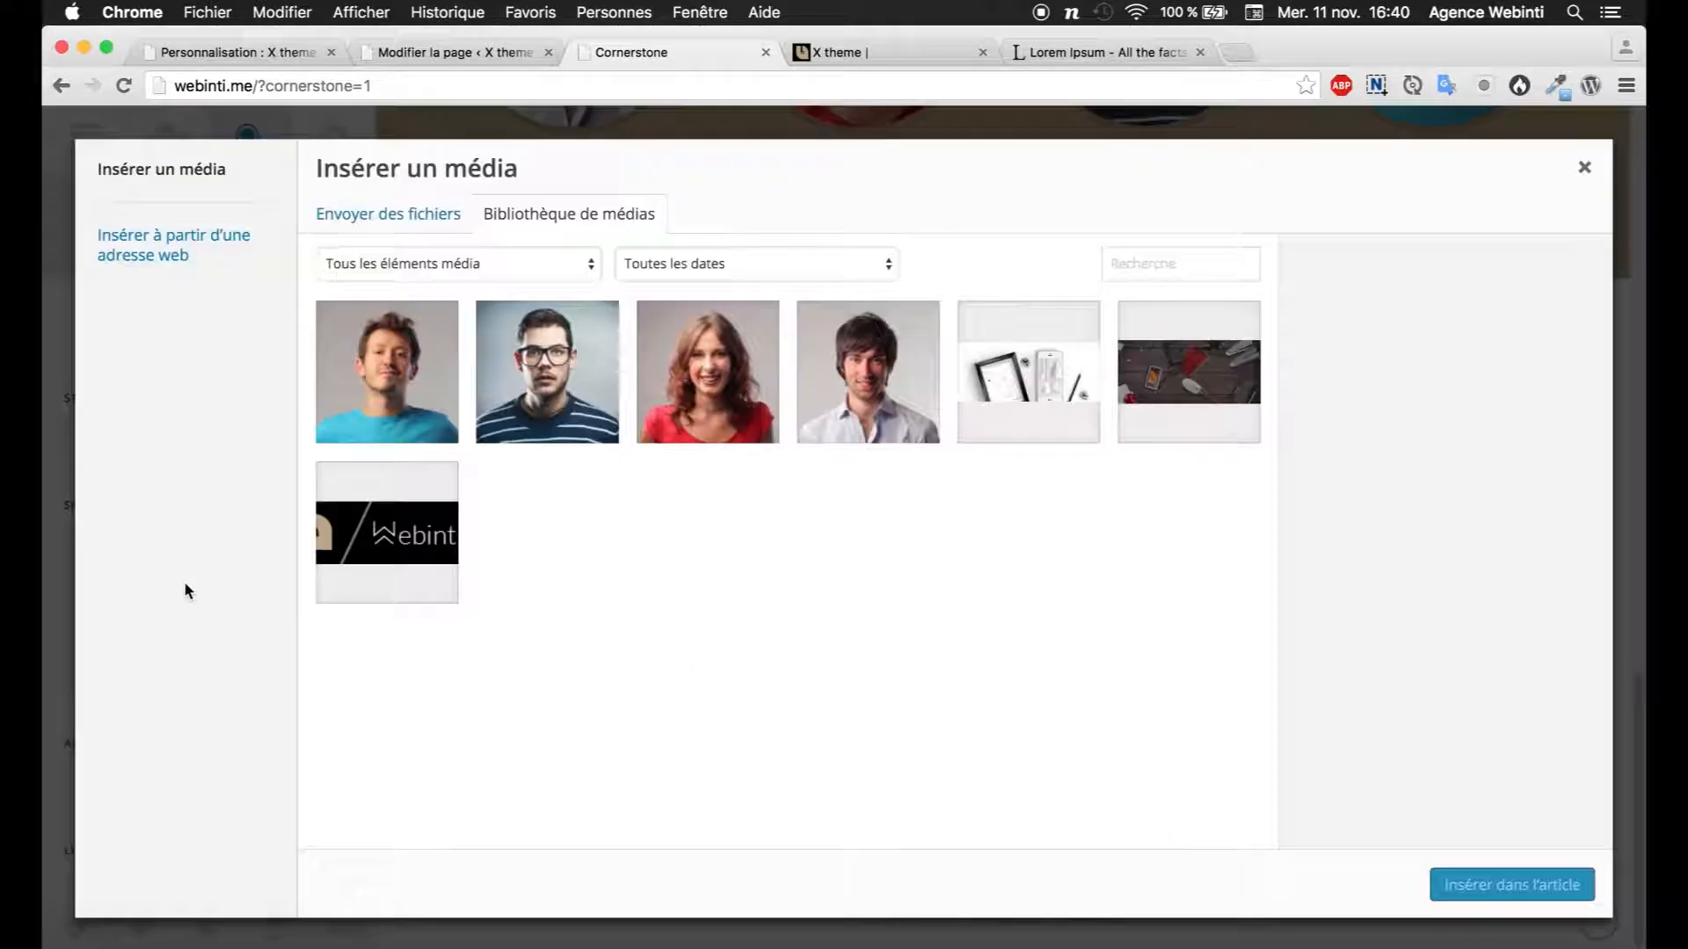
Step: Upload responsive.png, creative.png, customize.png and simple-clean.png from the icones-services folder in Finder to the media library
click(109, 910)
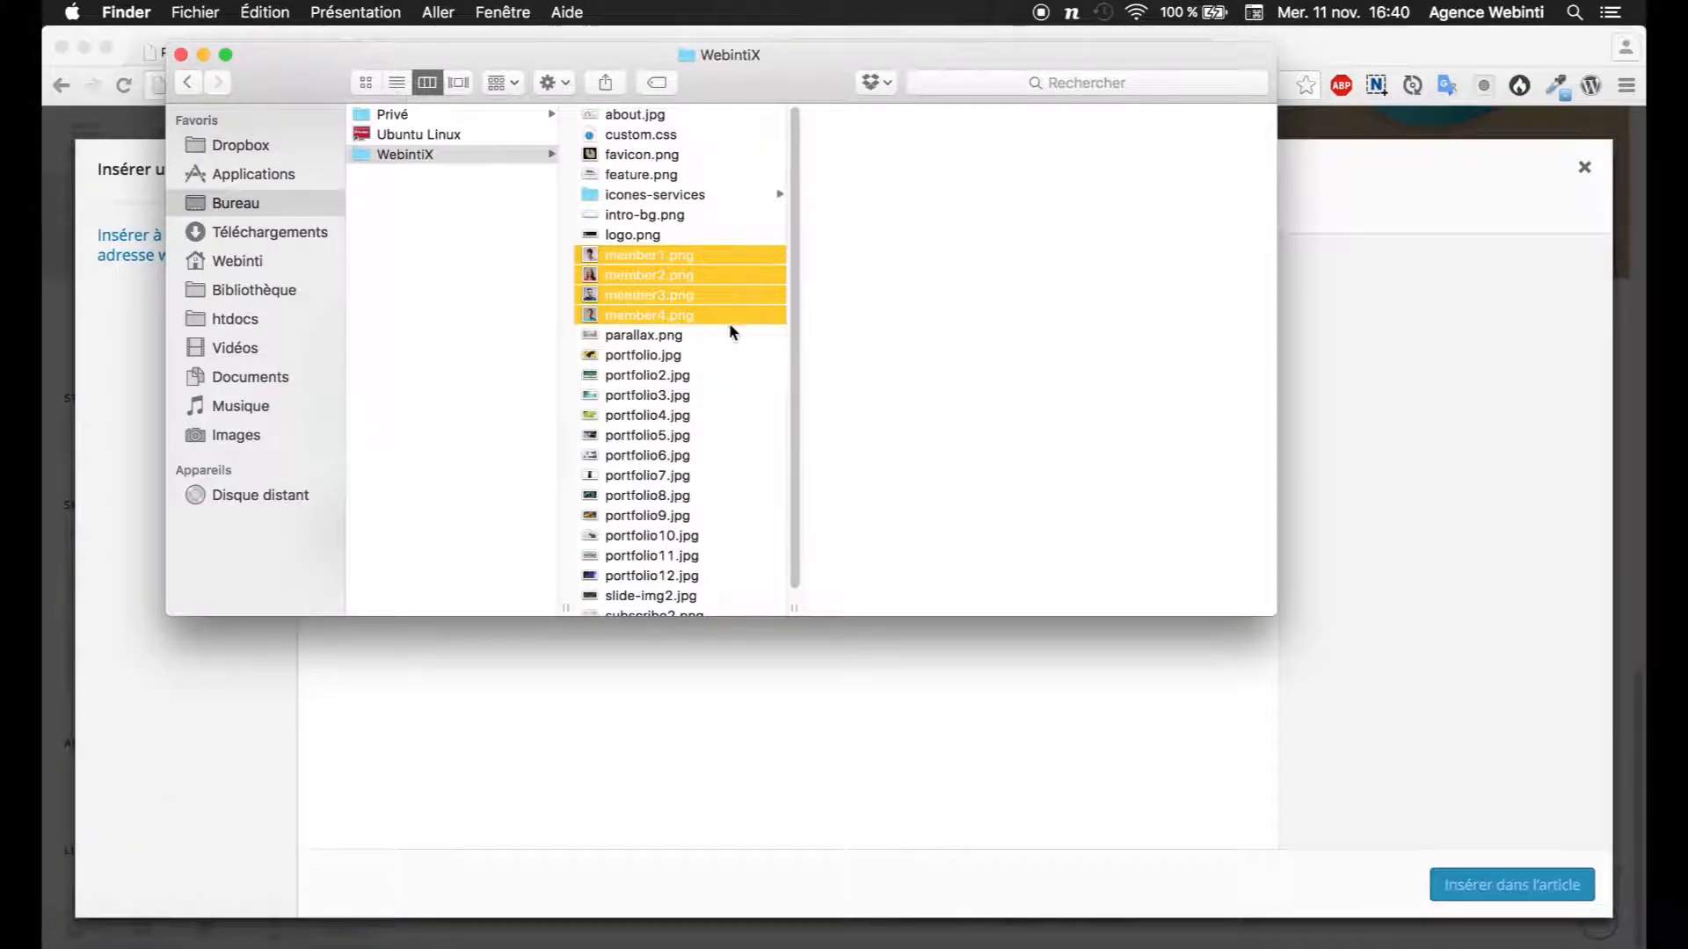
click(674, 197)
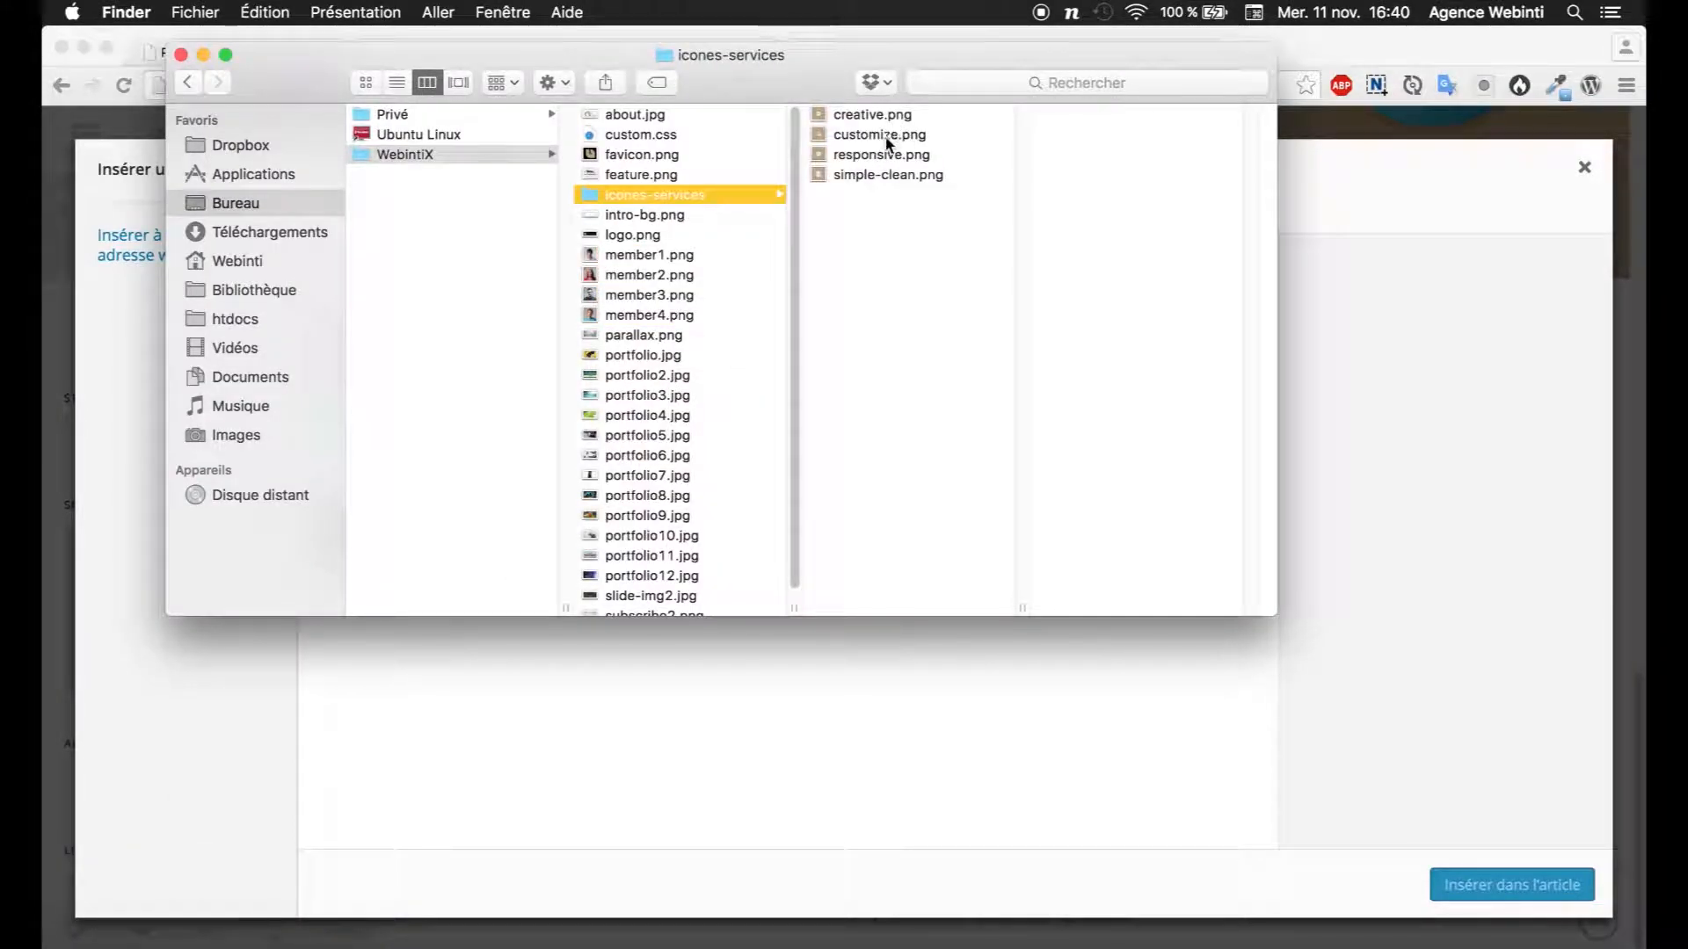
drag(870, 154, 771, 732)
click(866, 116)
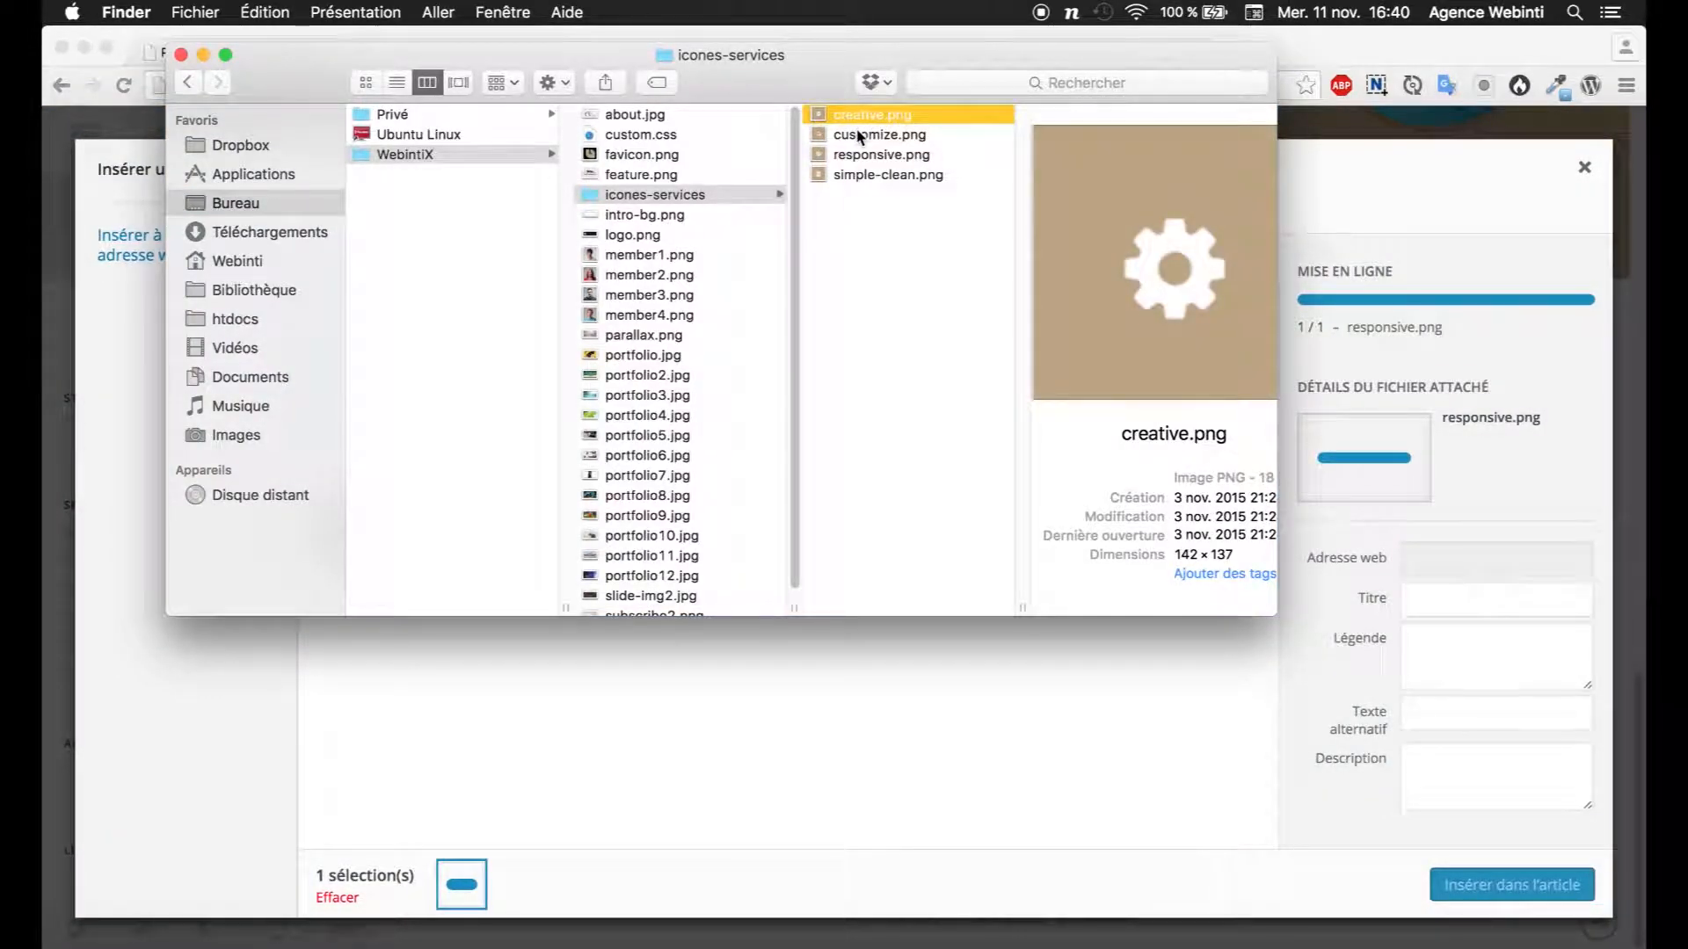
super+click(861, 134)
super+click(841, 174)
drag(842, 173, 953, 710)
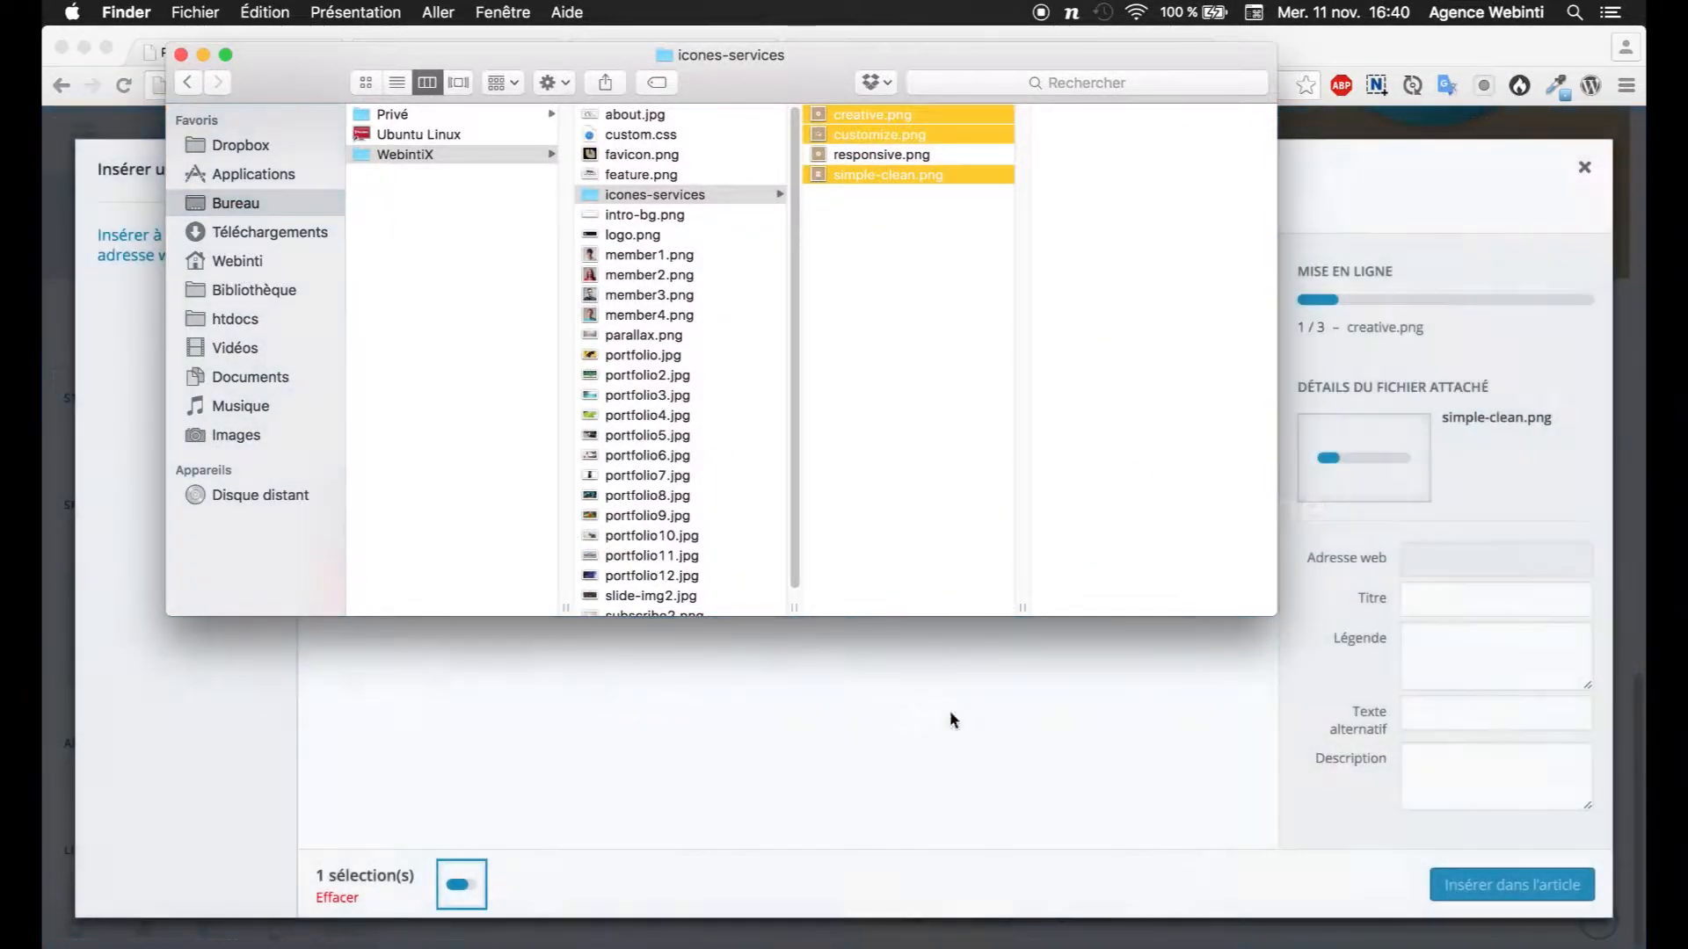
click(858, 749)
Step: Check the uploaded service icons in the media library and compare responsive.png with creative.png in Finder
click(431, 442)
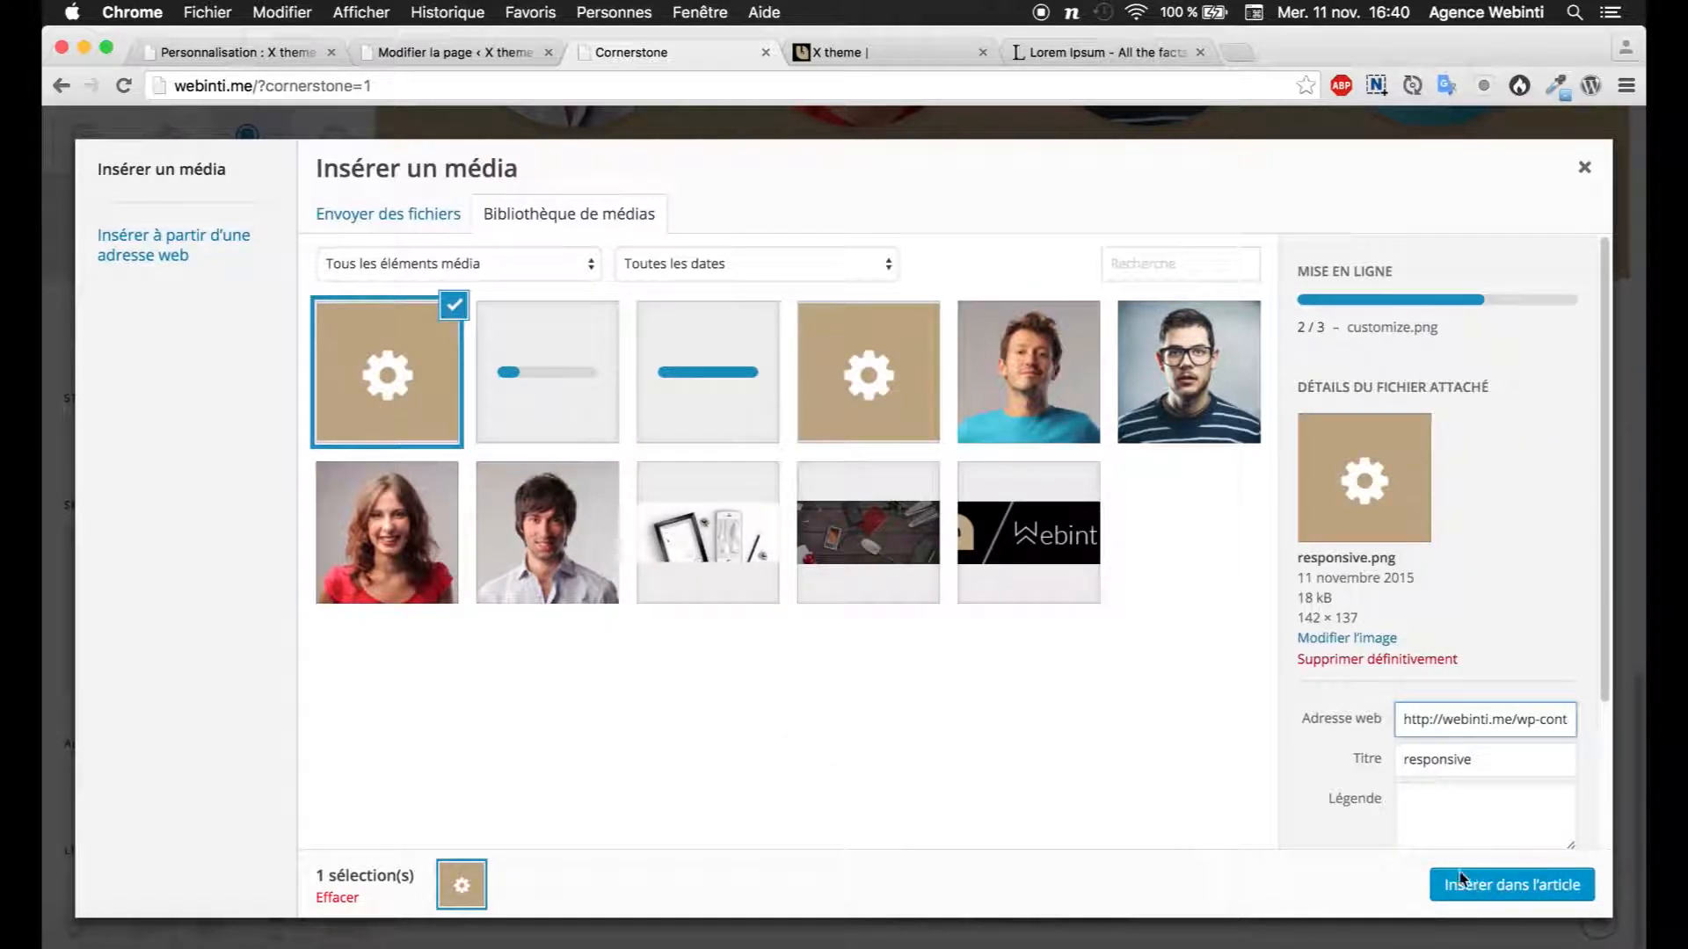
click(746, 424)
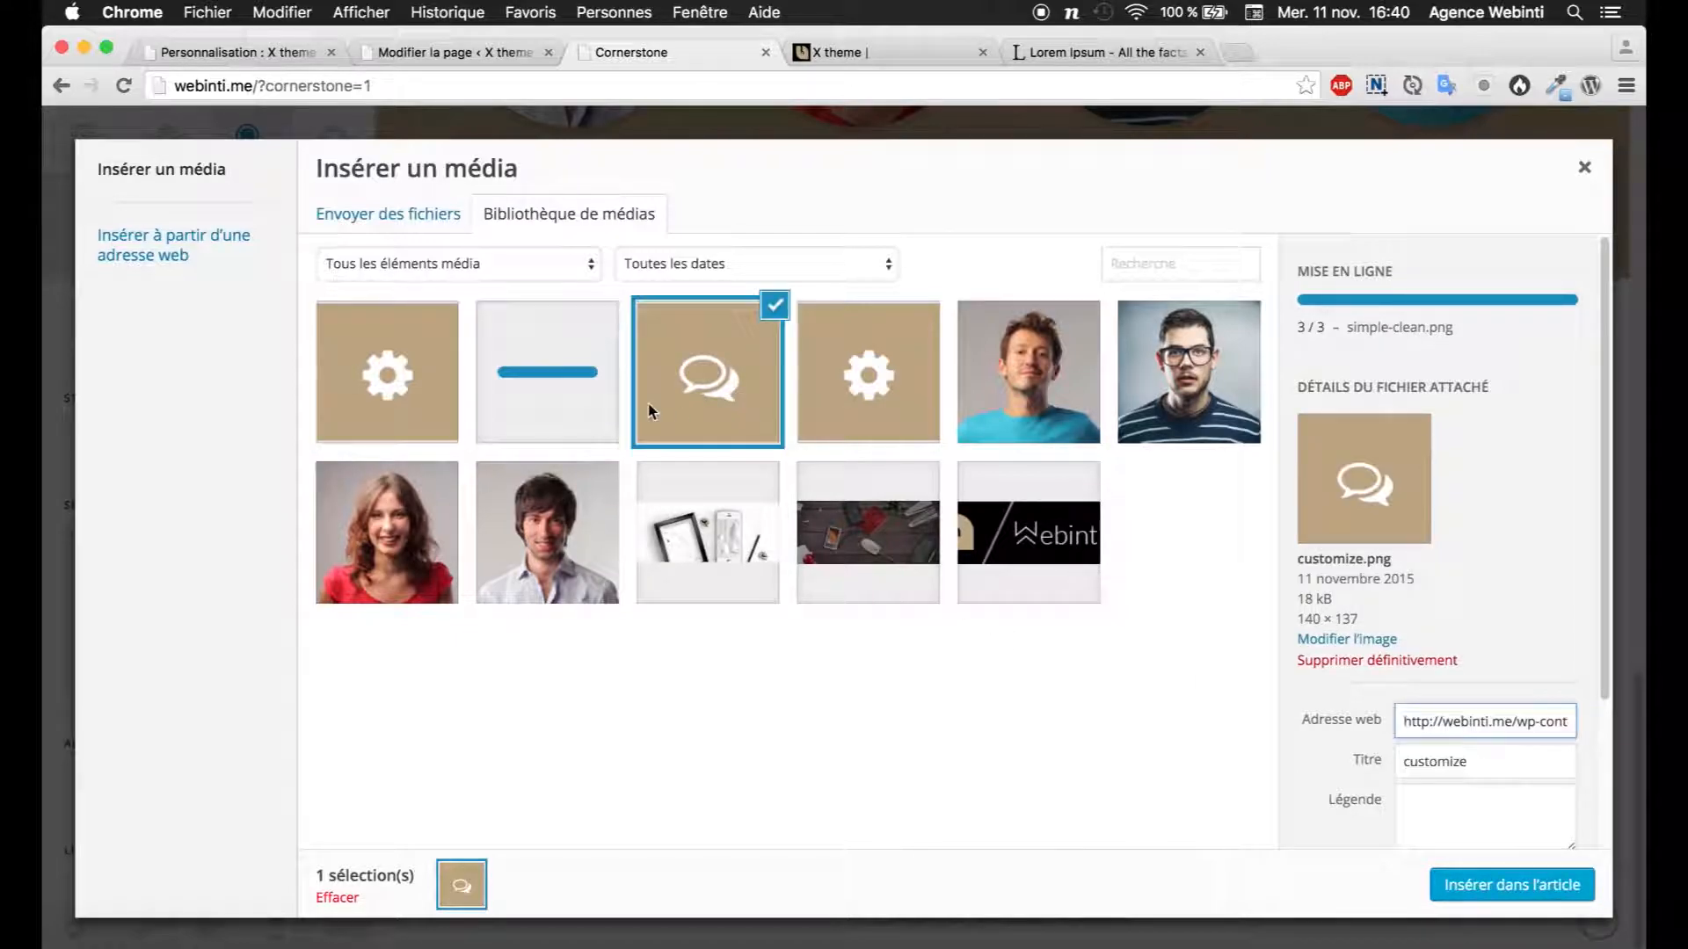
click(619, 404)
click(847, 395)
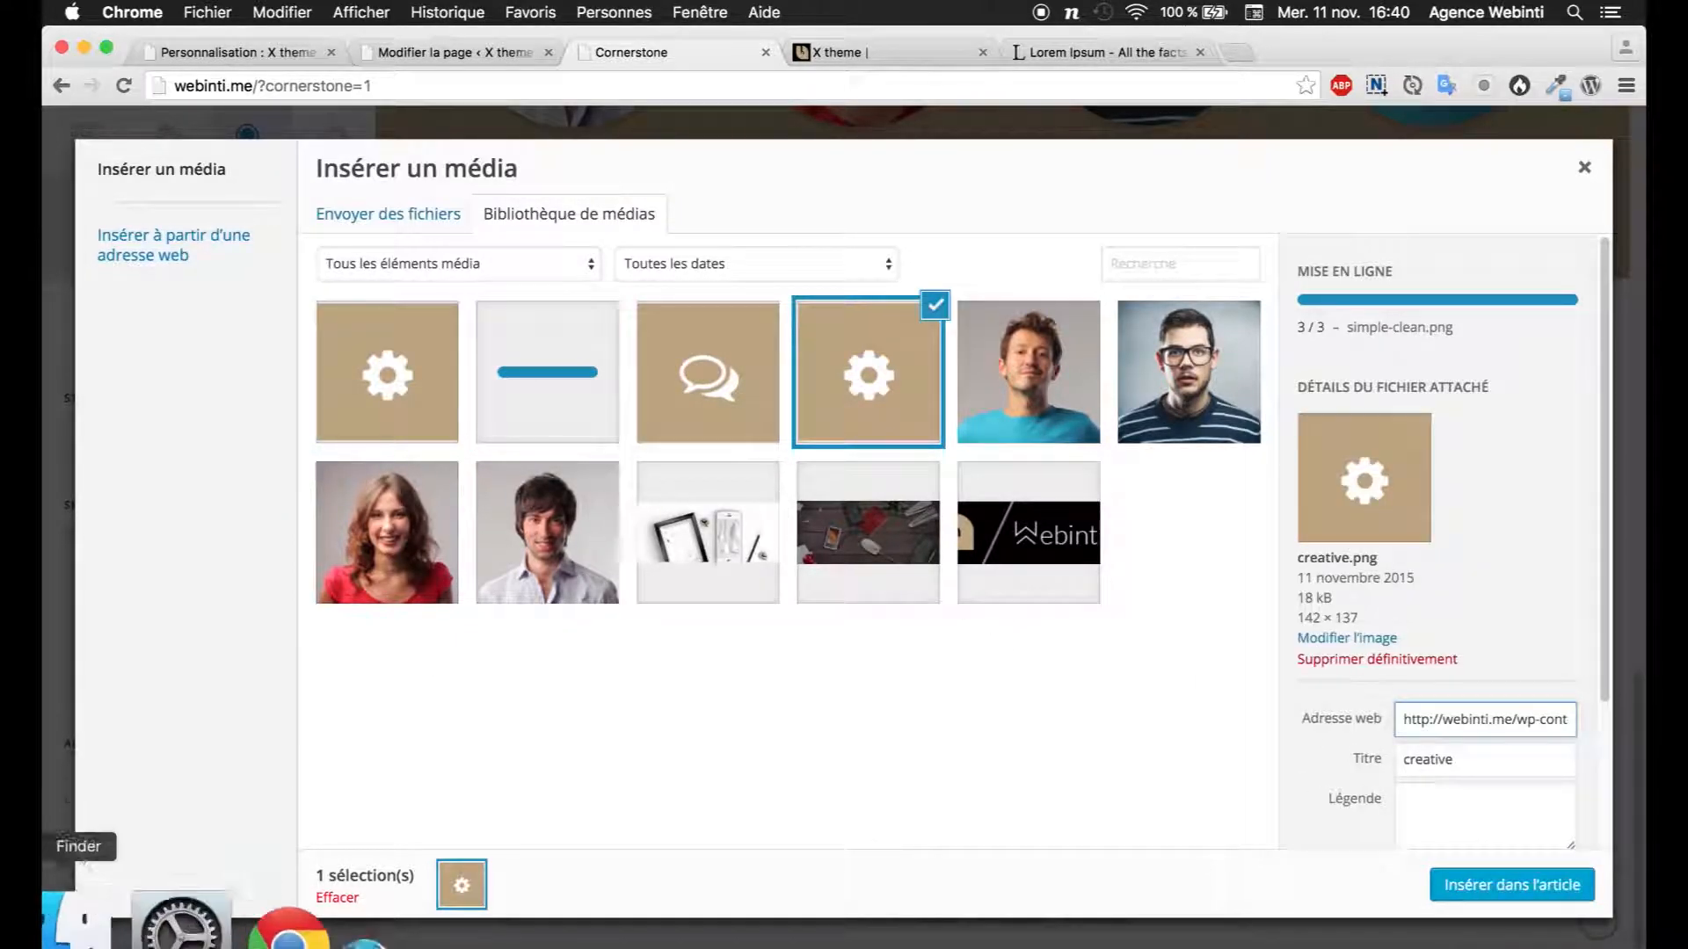
click(78, 930)
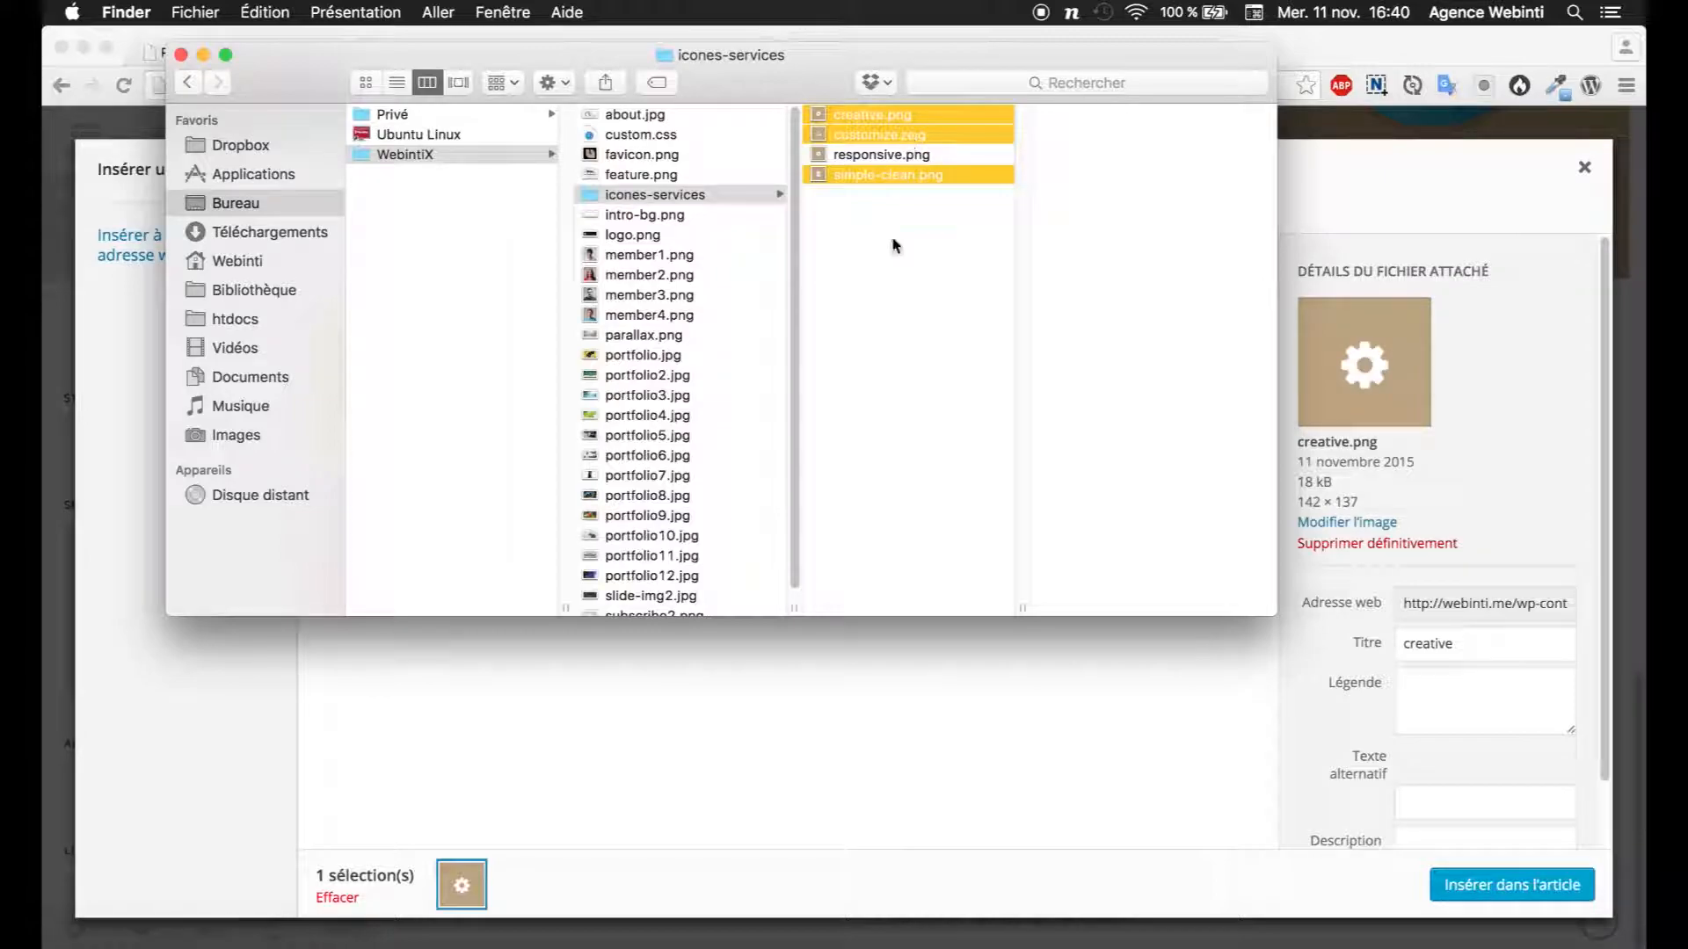
click(879, 155)
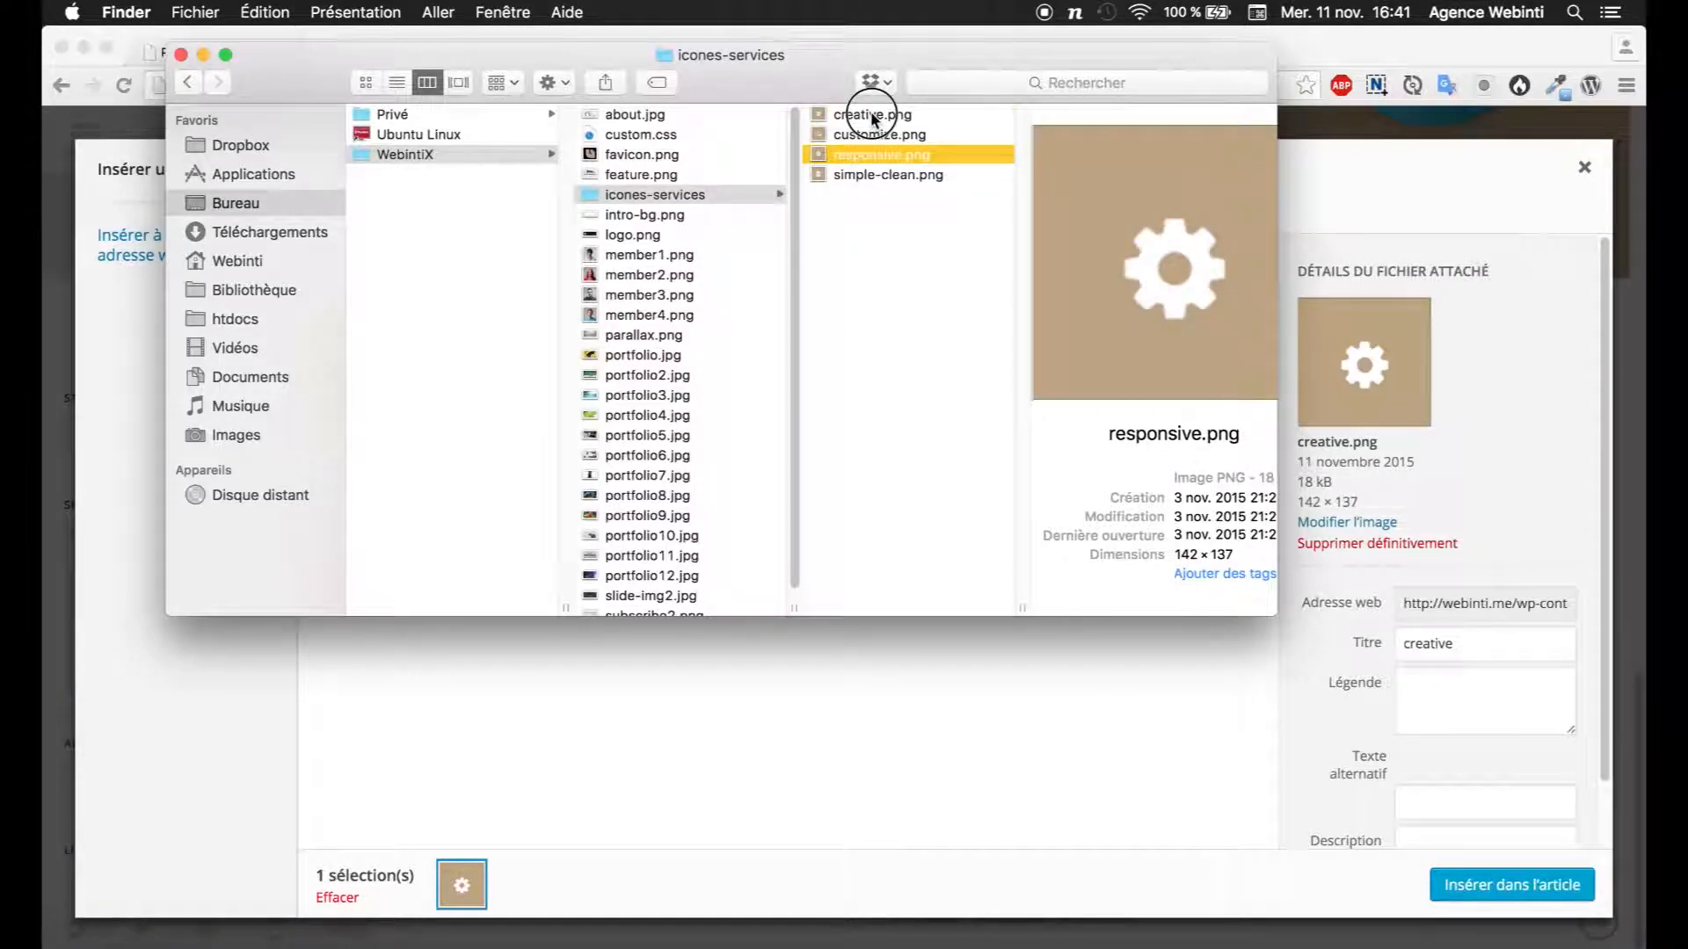
click(866, 115)
click(796, 756)
Step: Compare the service icons in the Photoshop mockup with the previews of the icones-services files in Finder
click(799, 921)
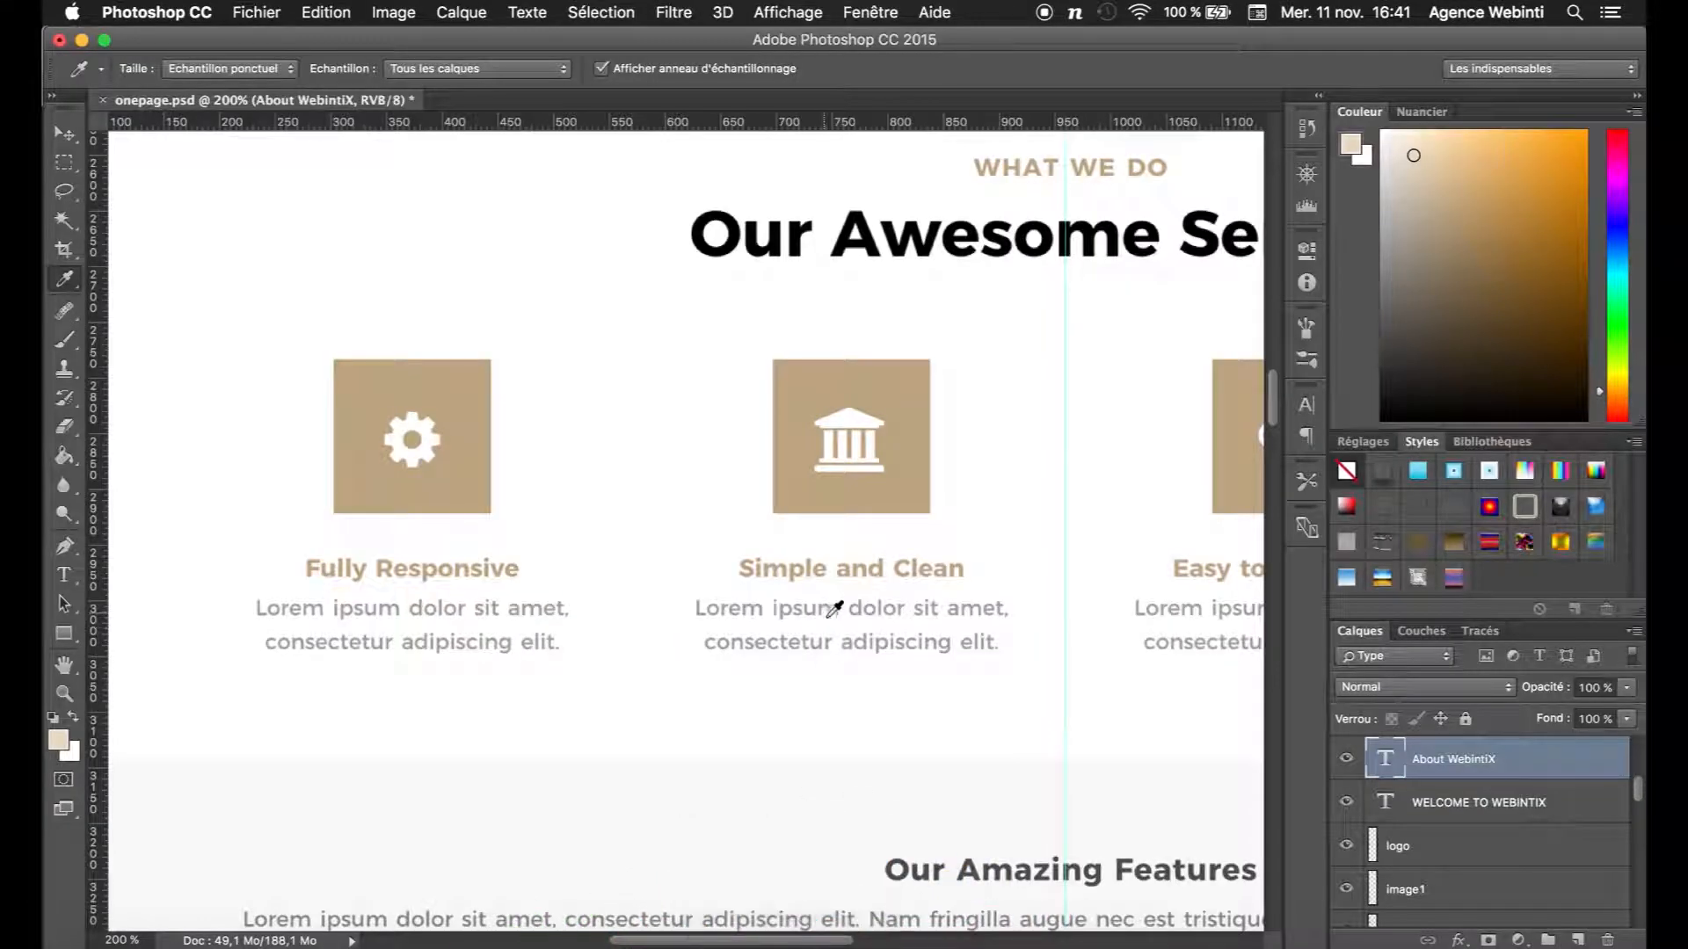
drag(1031, 642, 601, 695)
click(70, 914)
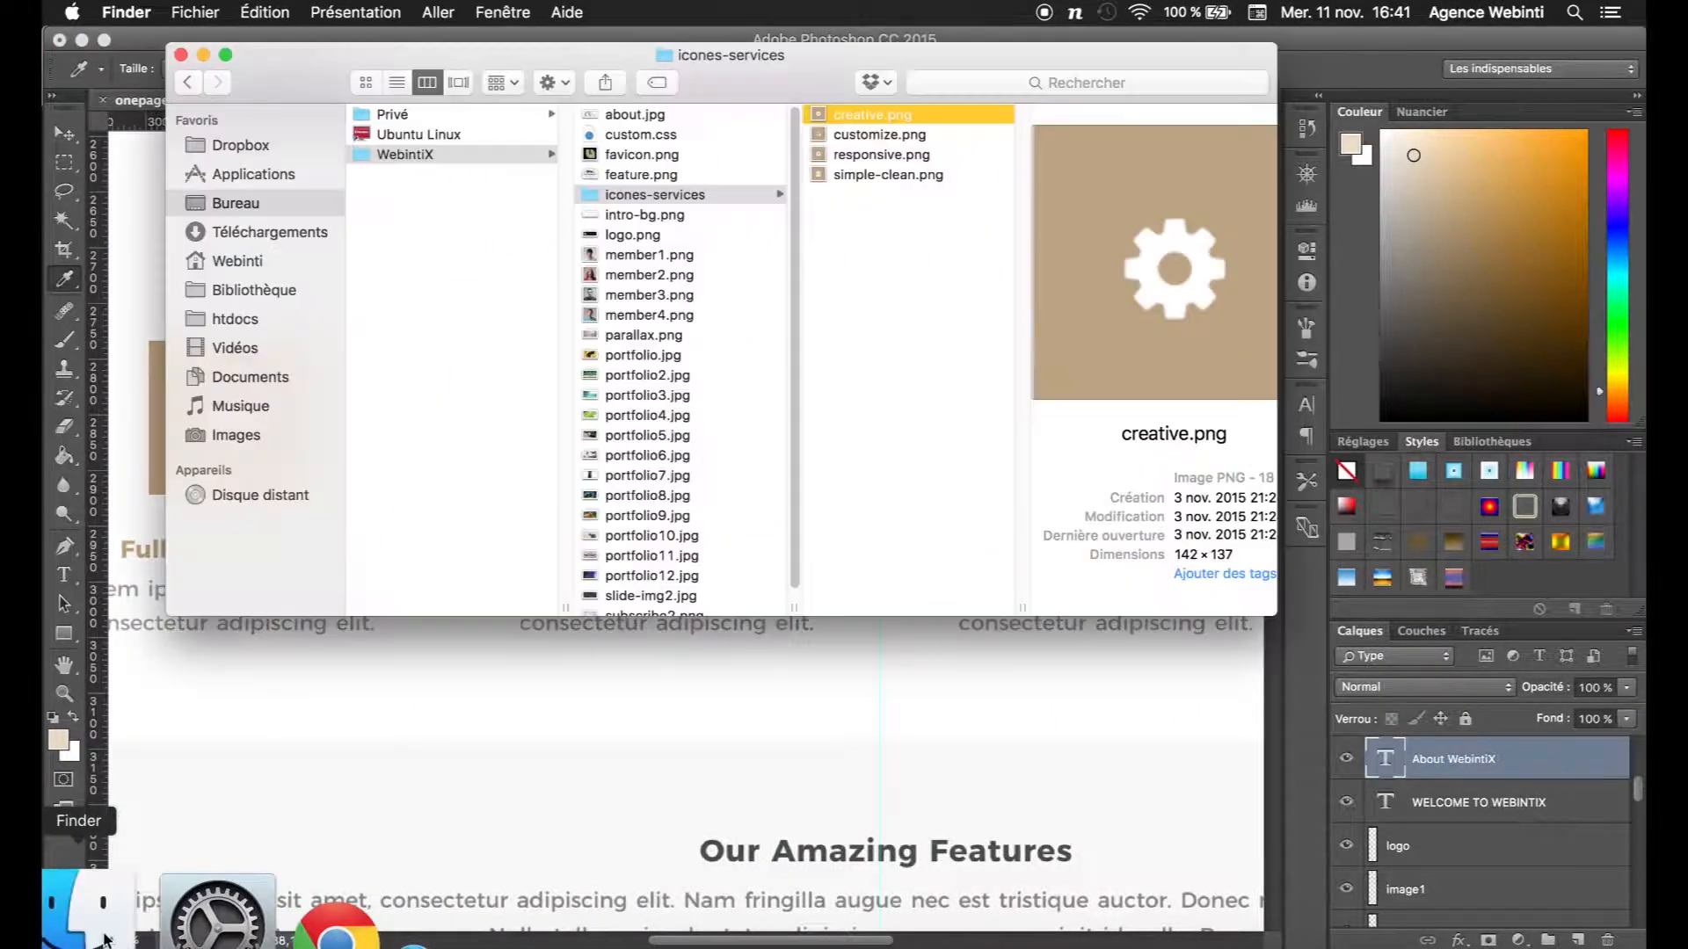
click(872, 139)
click(868, 156)
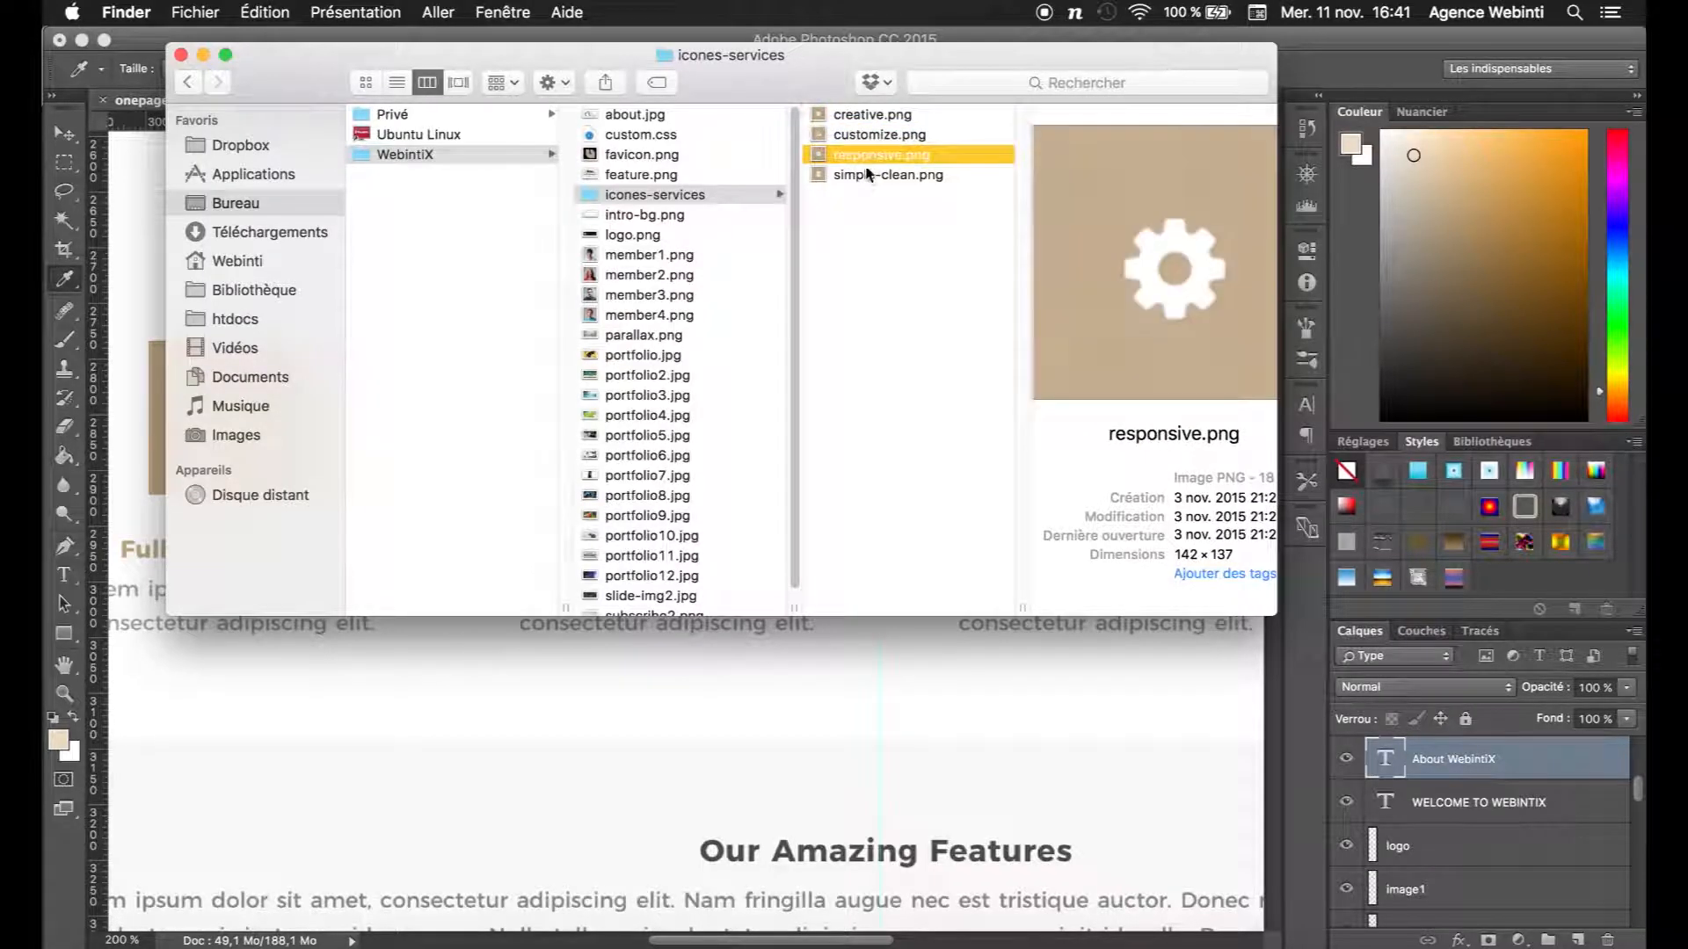
click(864, 175)
click(870, 757)
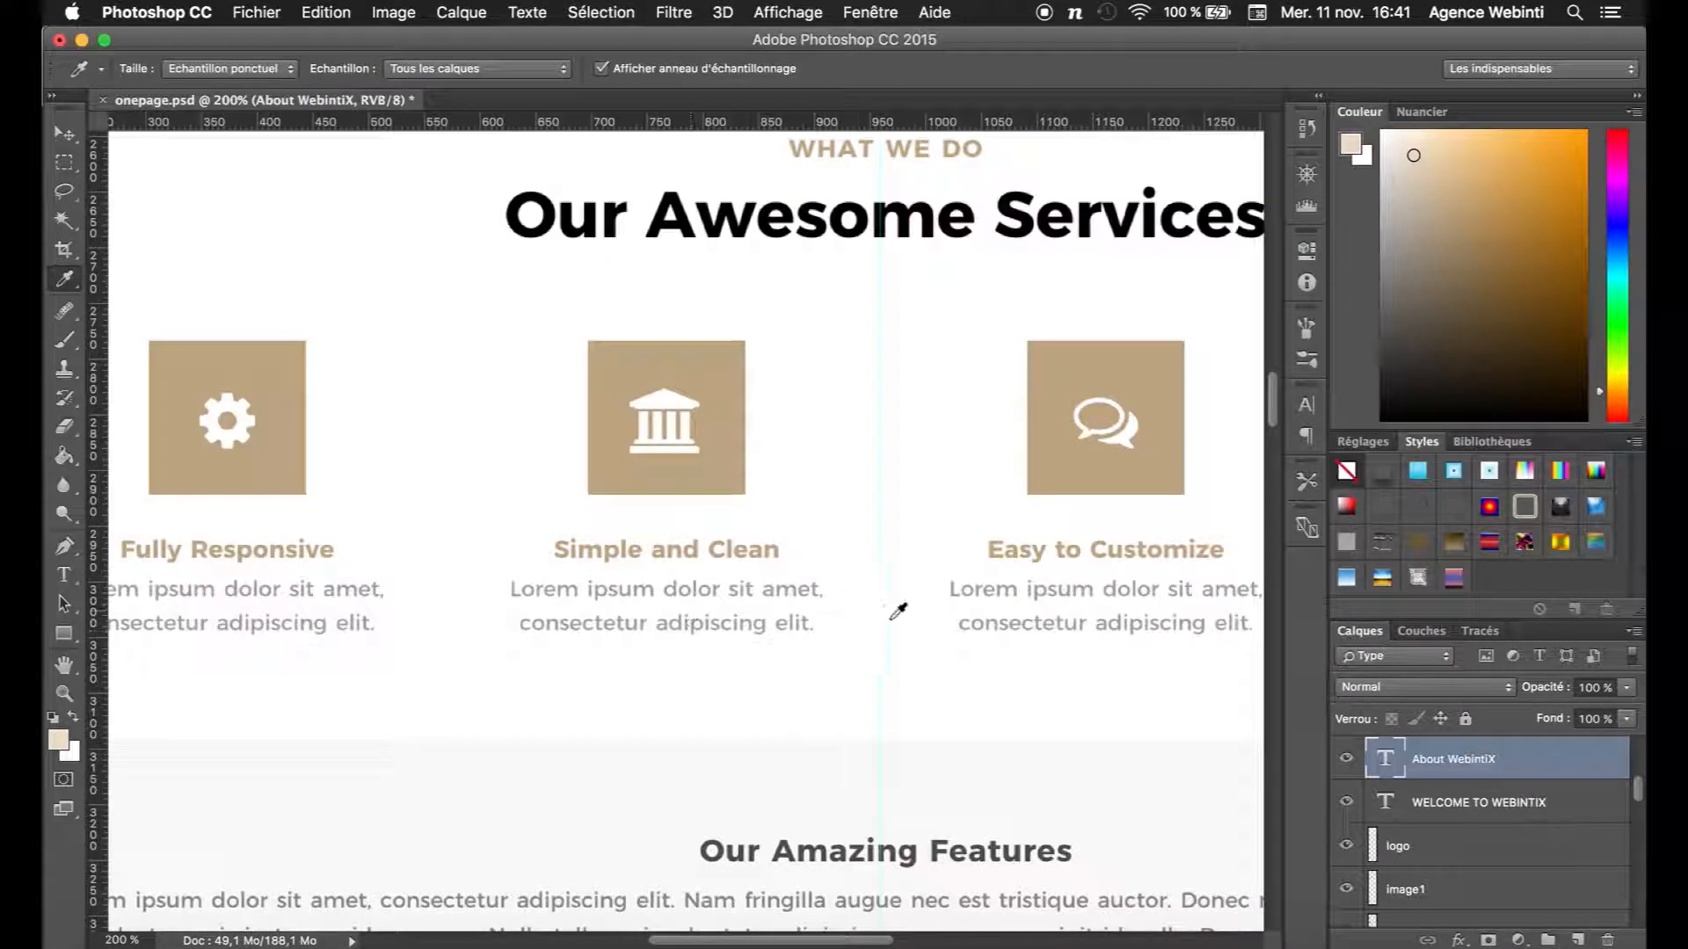
drag(998, 666, 569, 650)
scroll(570, 649, right, 5)
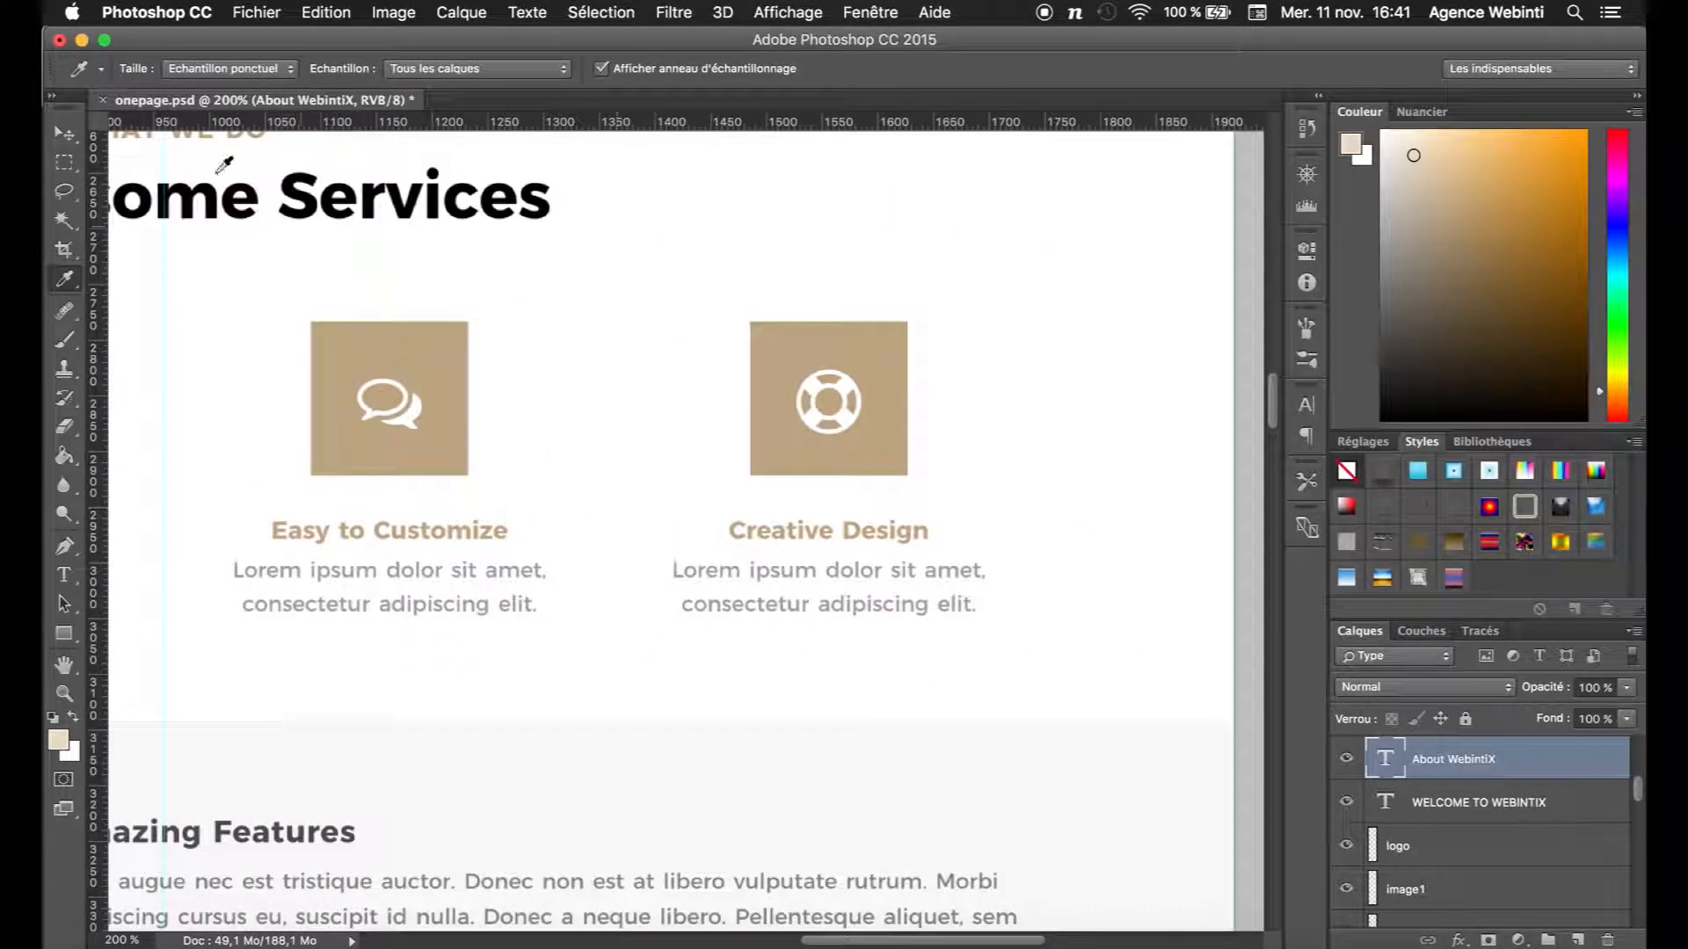
Step: Select the square icon above "Creative Design" with the rectangular marquee at 300% zoom
click(69, 167)
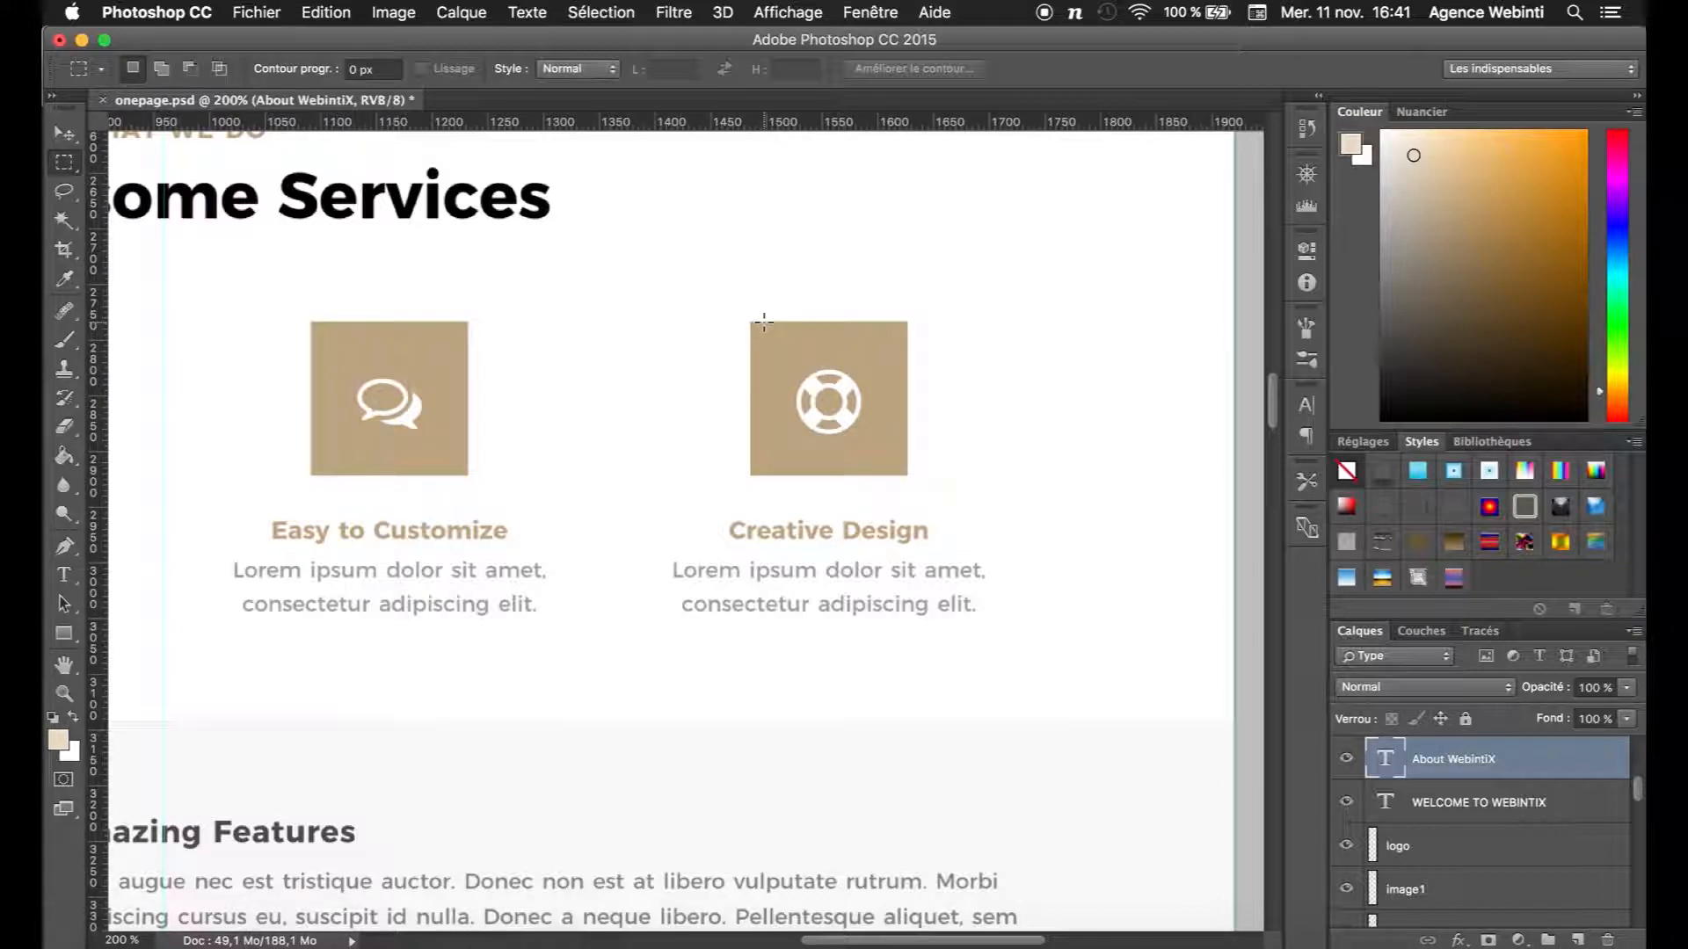
key(super+equal)
drag(787, 212, 1022, 442)
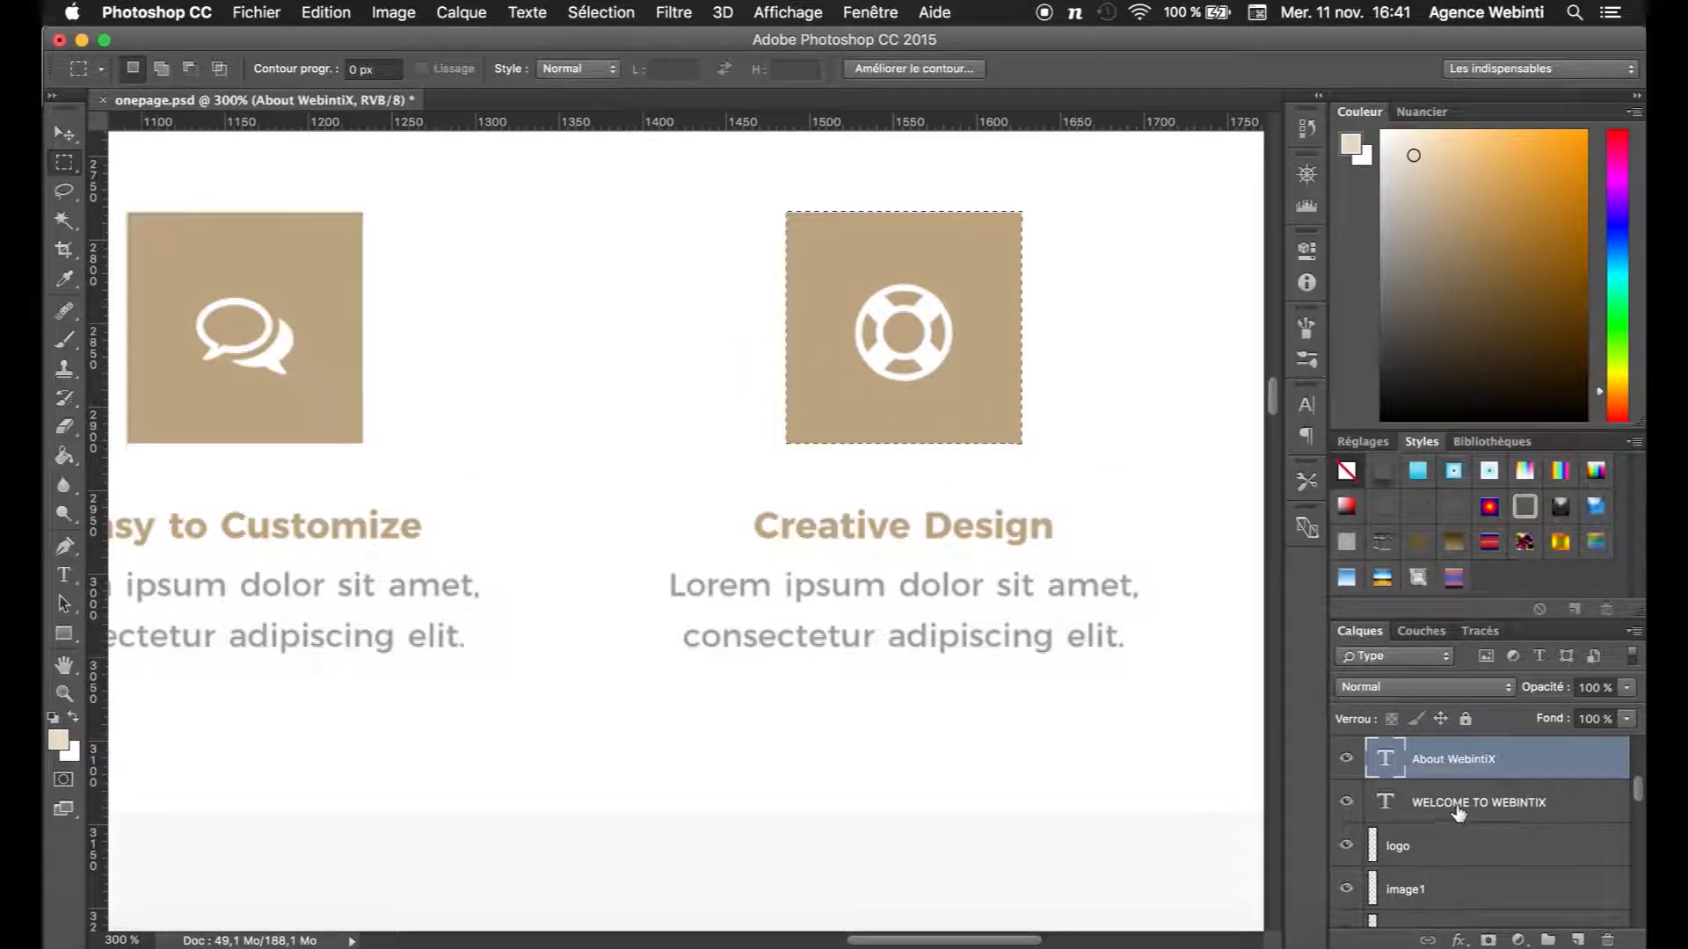
Step: Find the layer holding the "Creative Design" icon by toggling layer visibility, and select Calque 8
scroll(1458, 813, down, 5)
scroll(1455, 823, up, 5)
scroll(1416, 844, down, 2)
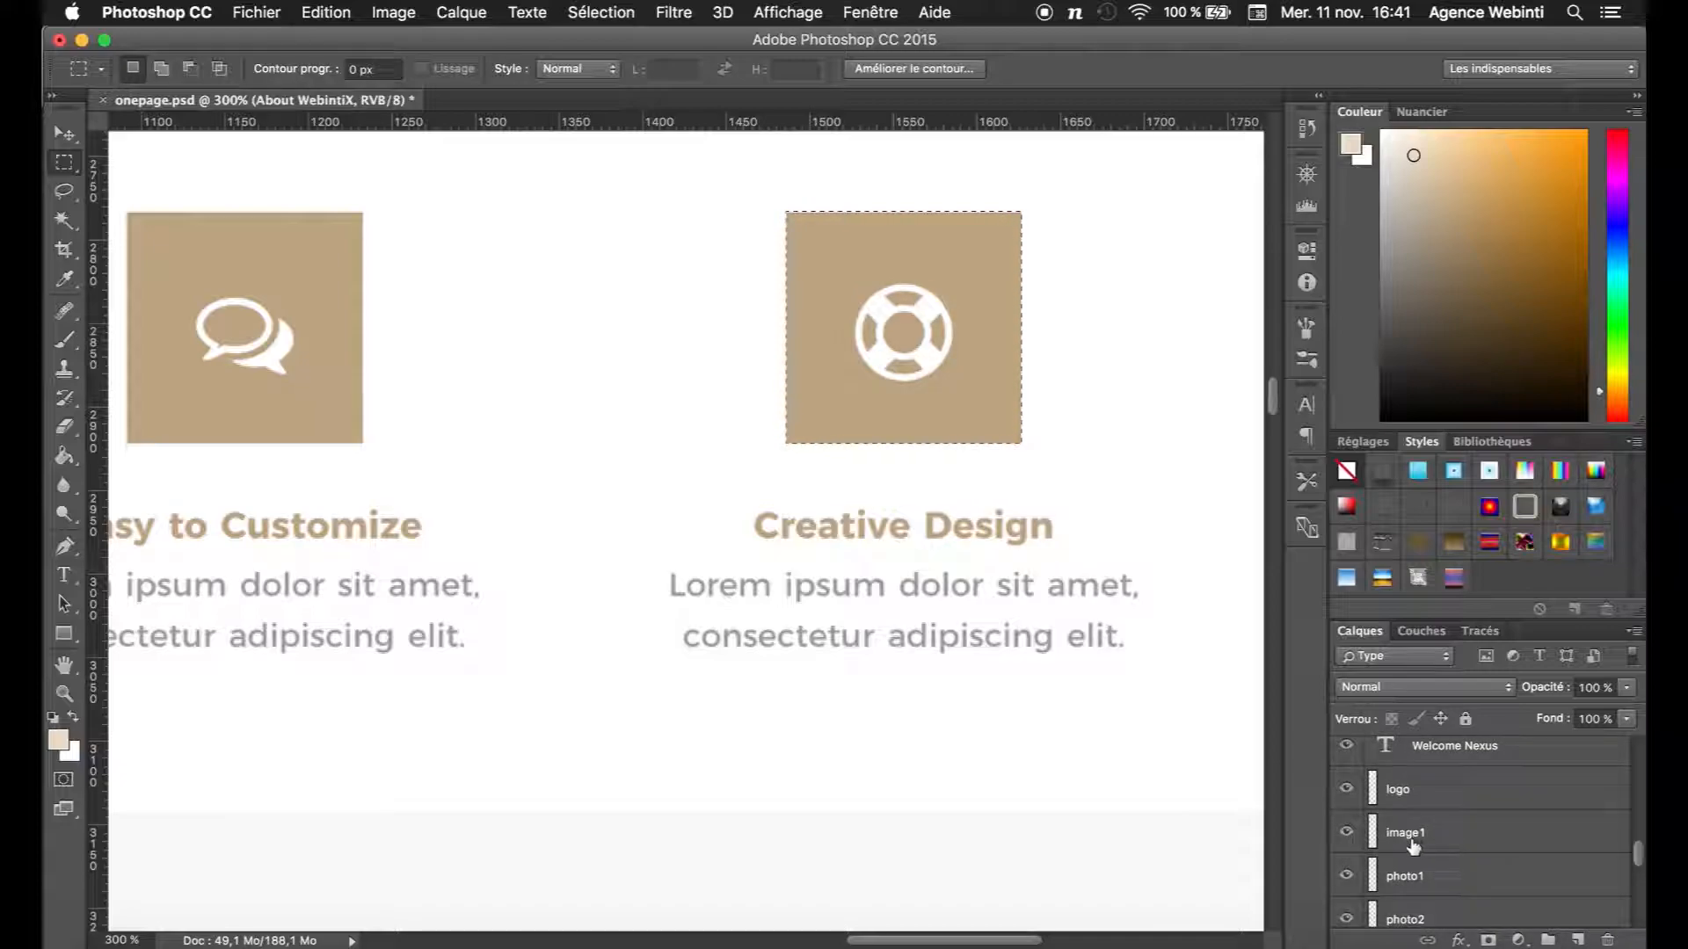
scroll(1354, 839, down, 1)
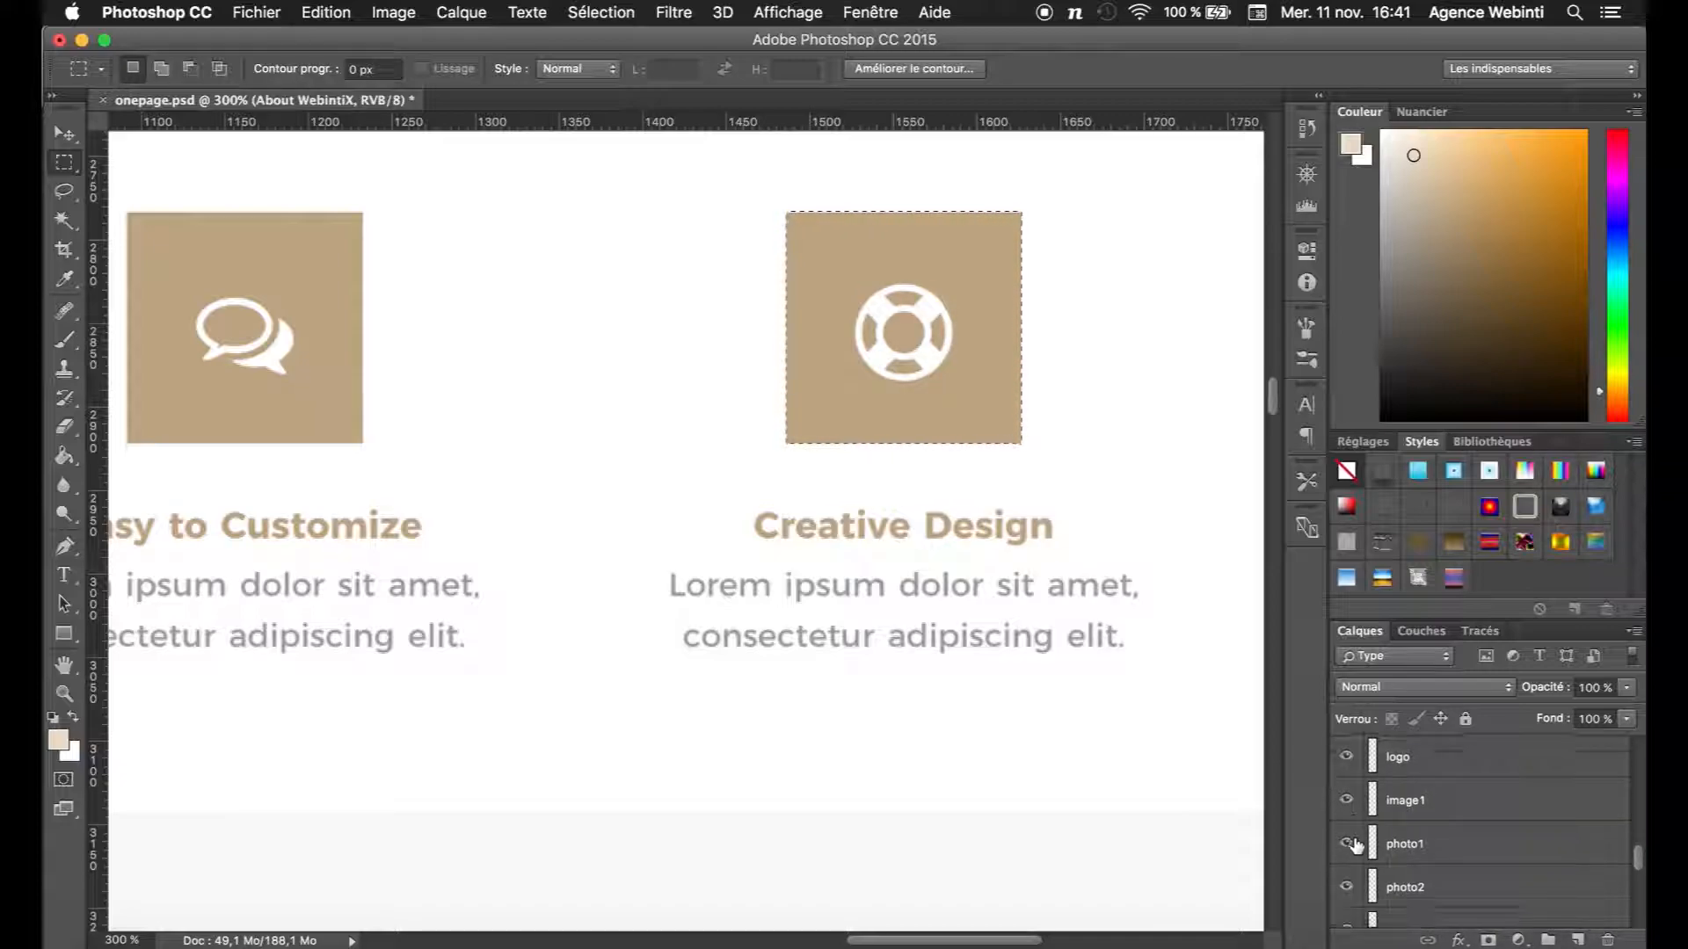
scroll(1371, 848, down, 3)
scroll(1389, 857, down, 3)
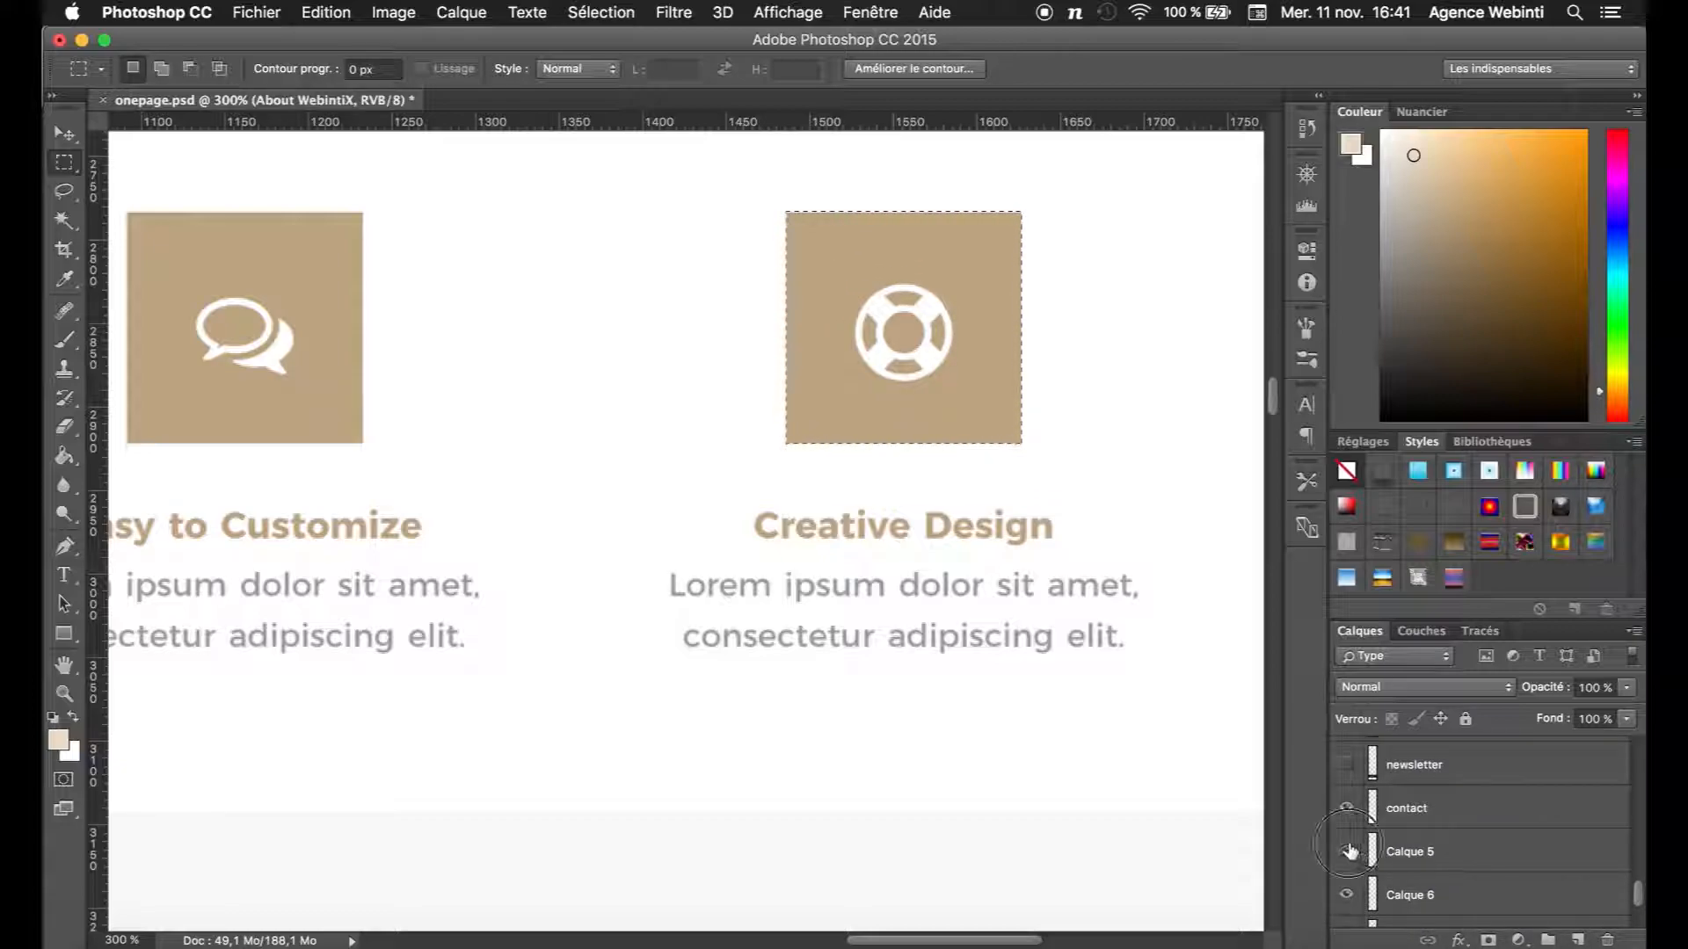
scroll(1356, 870, down, 1)
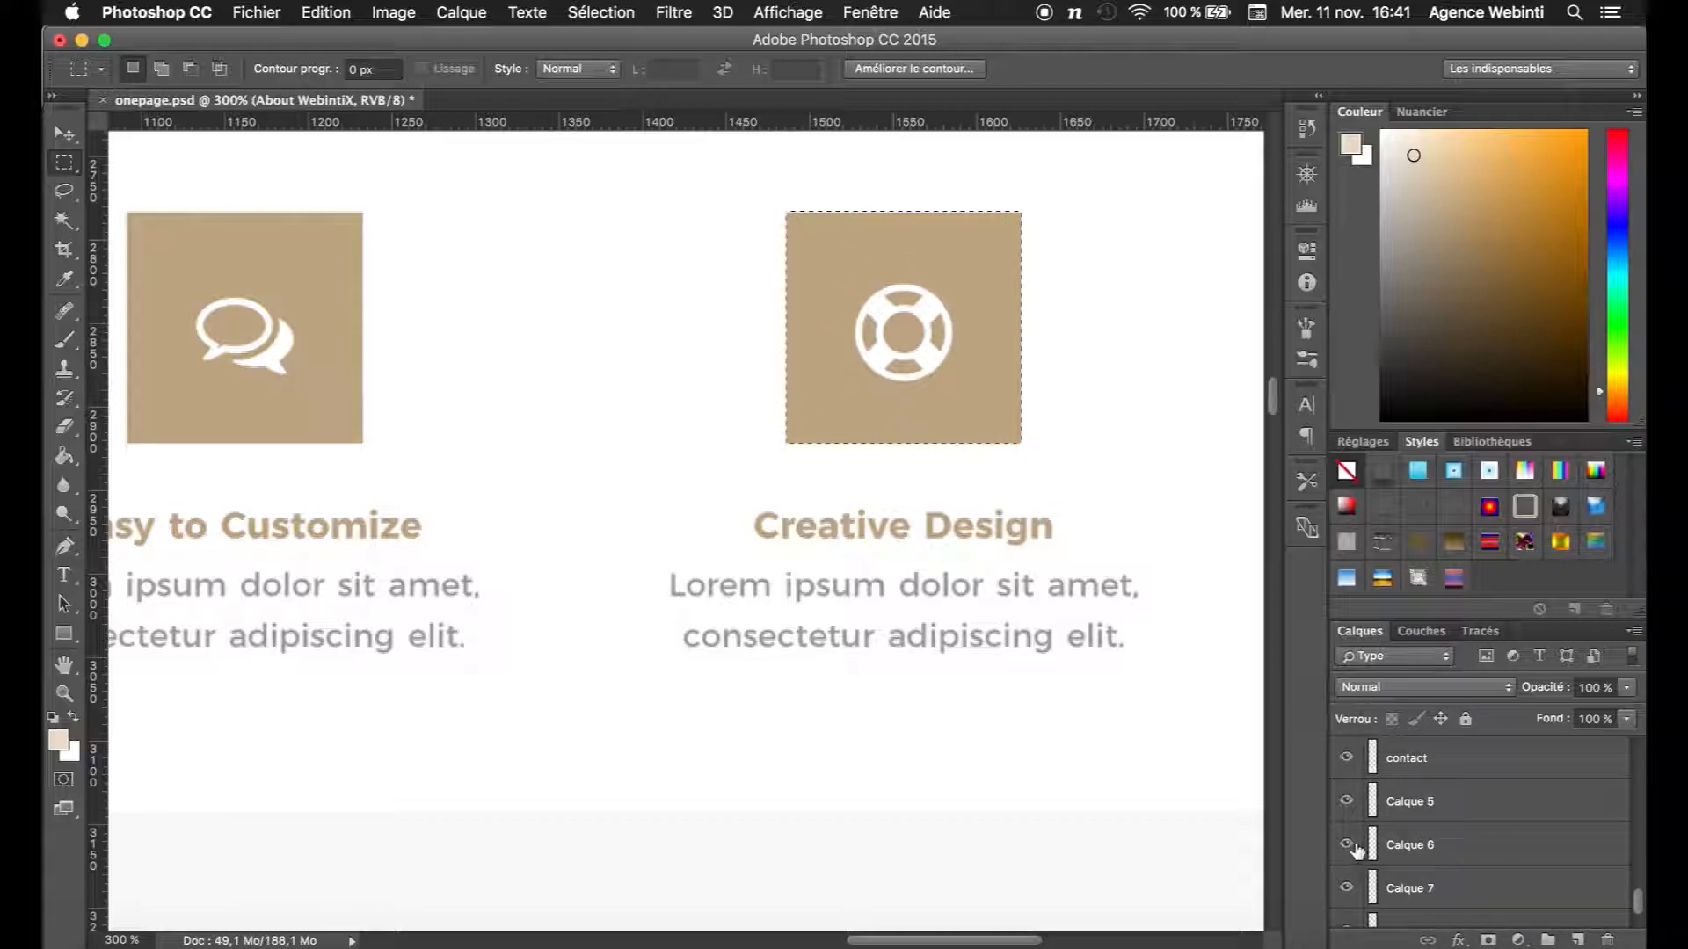
click(1348, 890)
click(1347, 889)
click(1347, 890)
click(1348, 890)
scroll(1349, 897, down, 1)
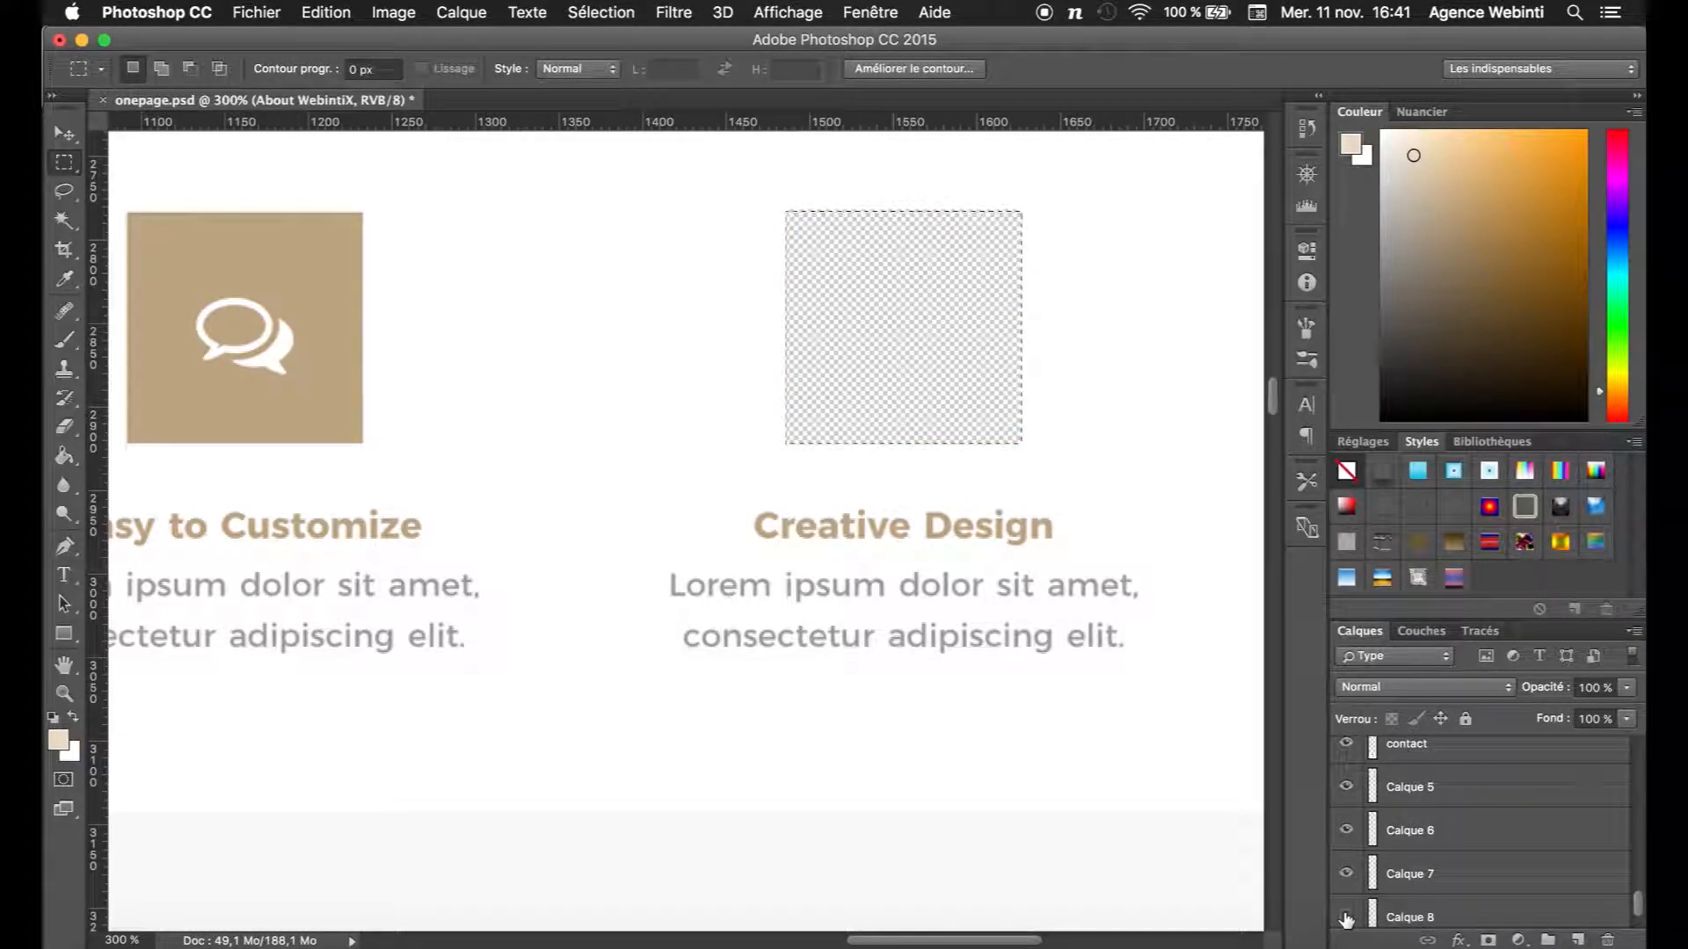
click(1467, 917)
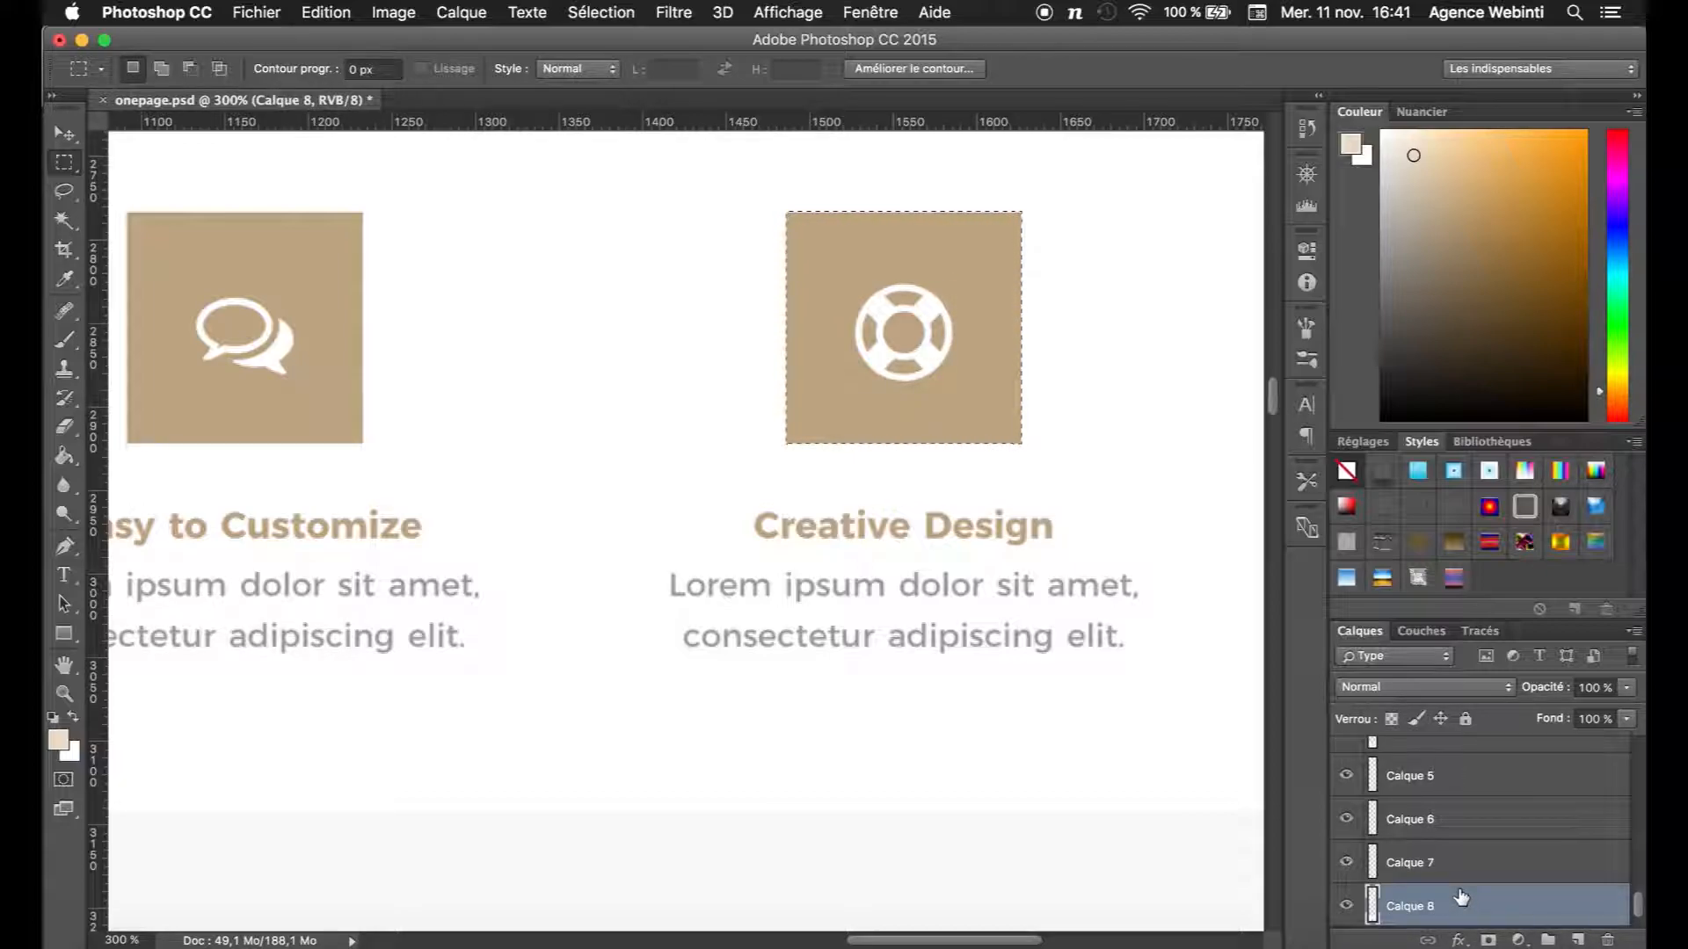
Step: Copy the marqueed icon into a new 141 × 139 pixel RGB document with a transparent background
key(super+n)
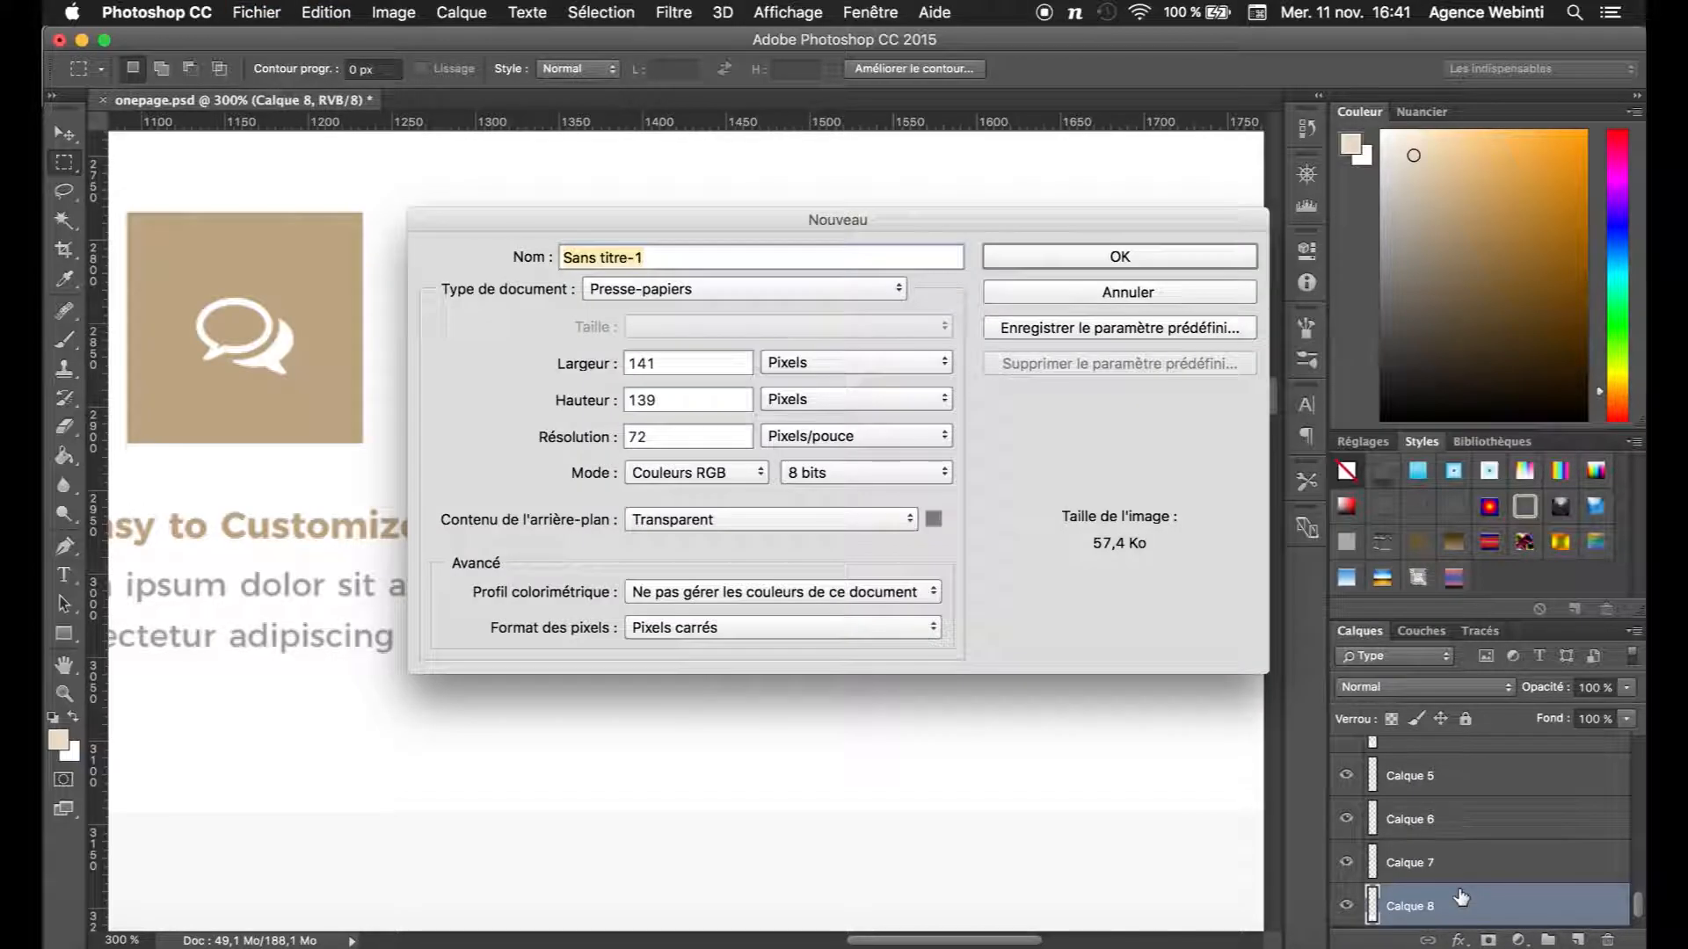
key(Return)
key(super+v)
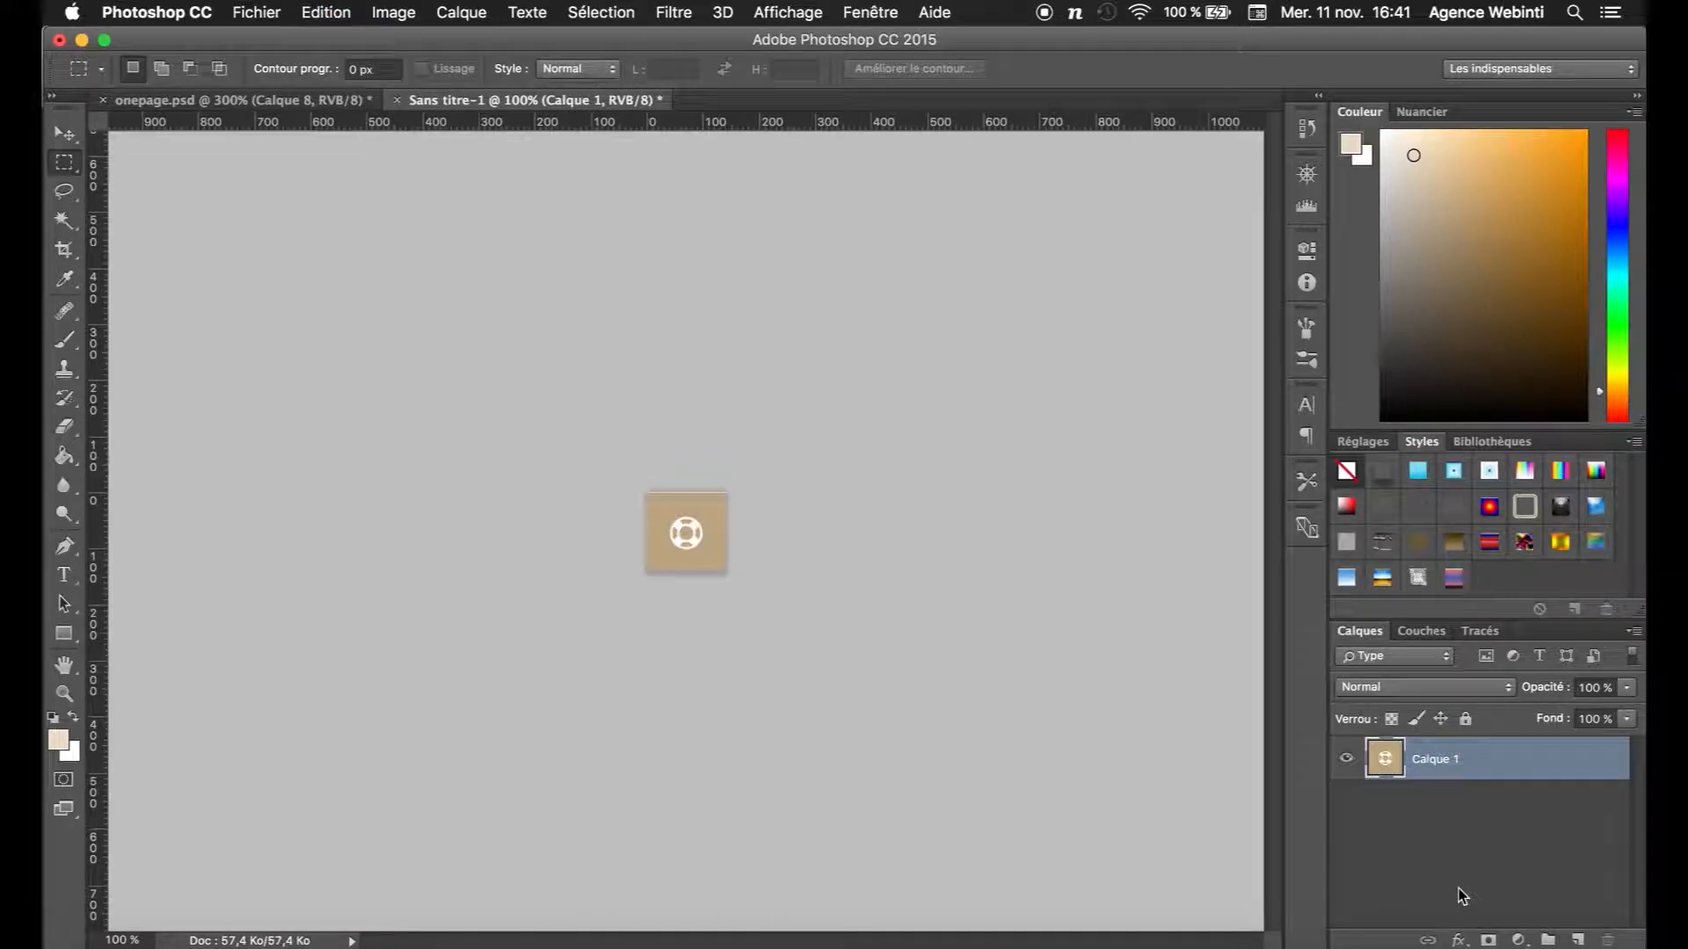
click(256, 12)
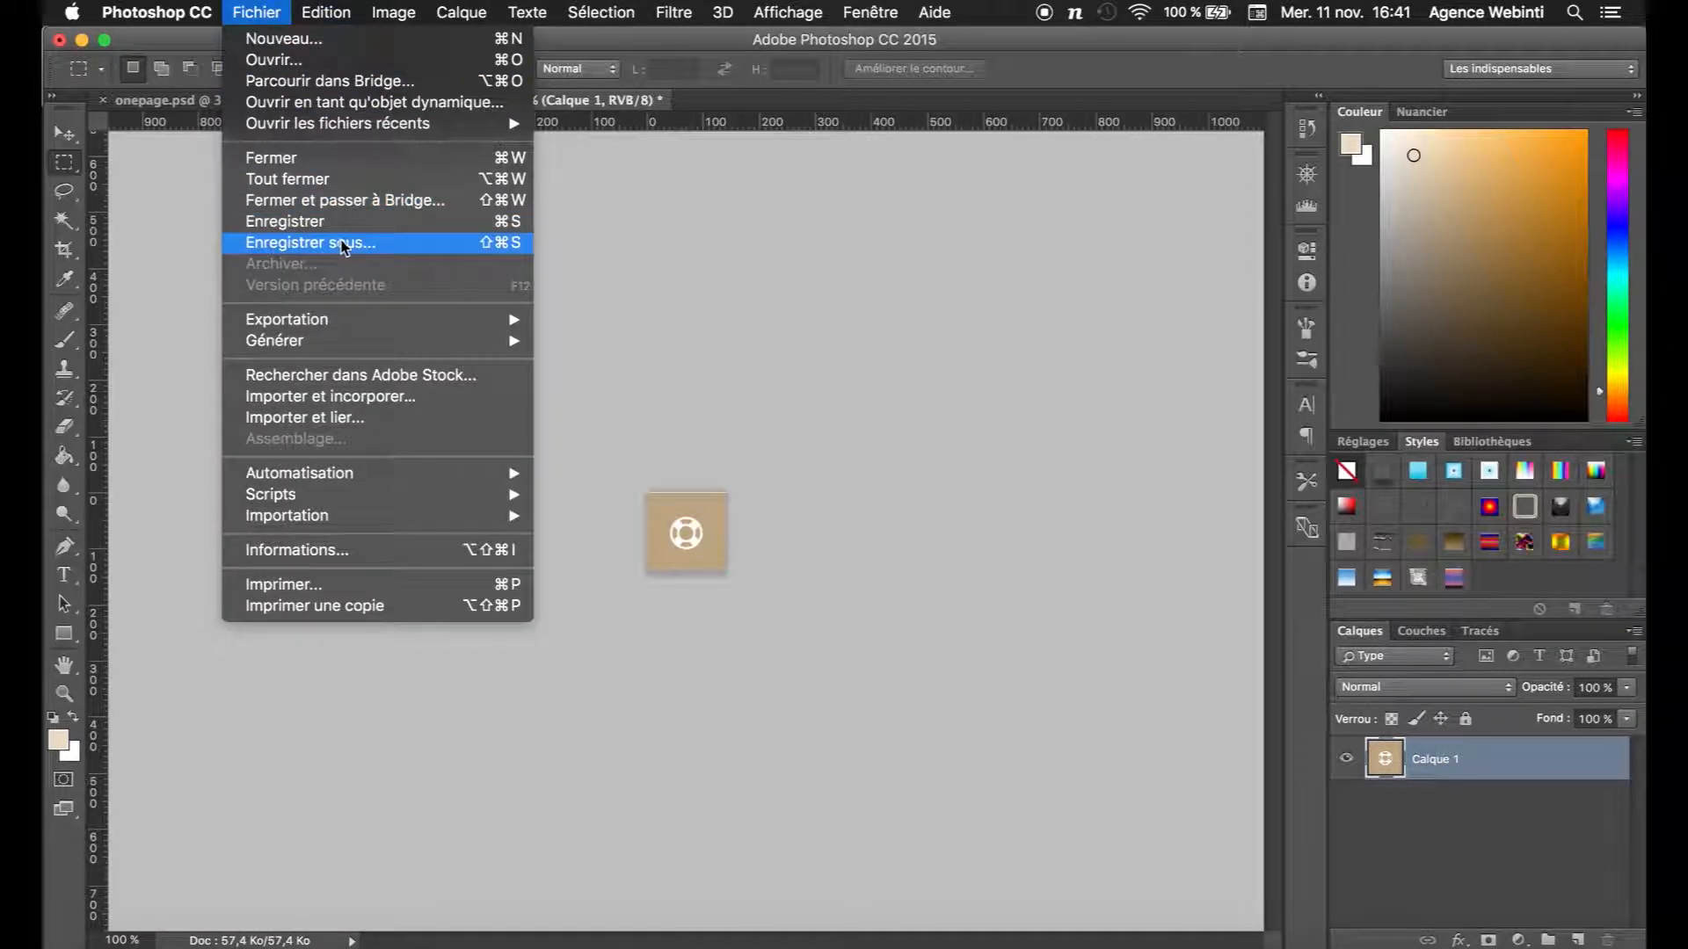
click(608, 236)
click(205, 100)
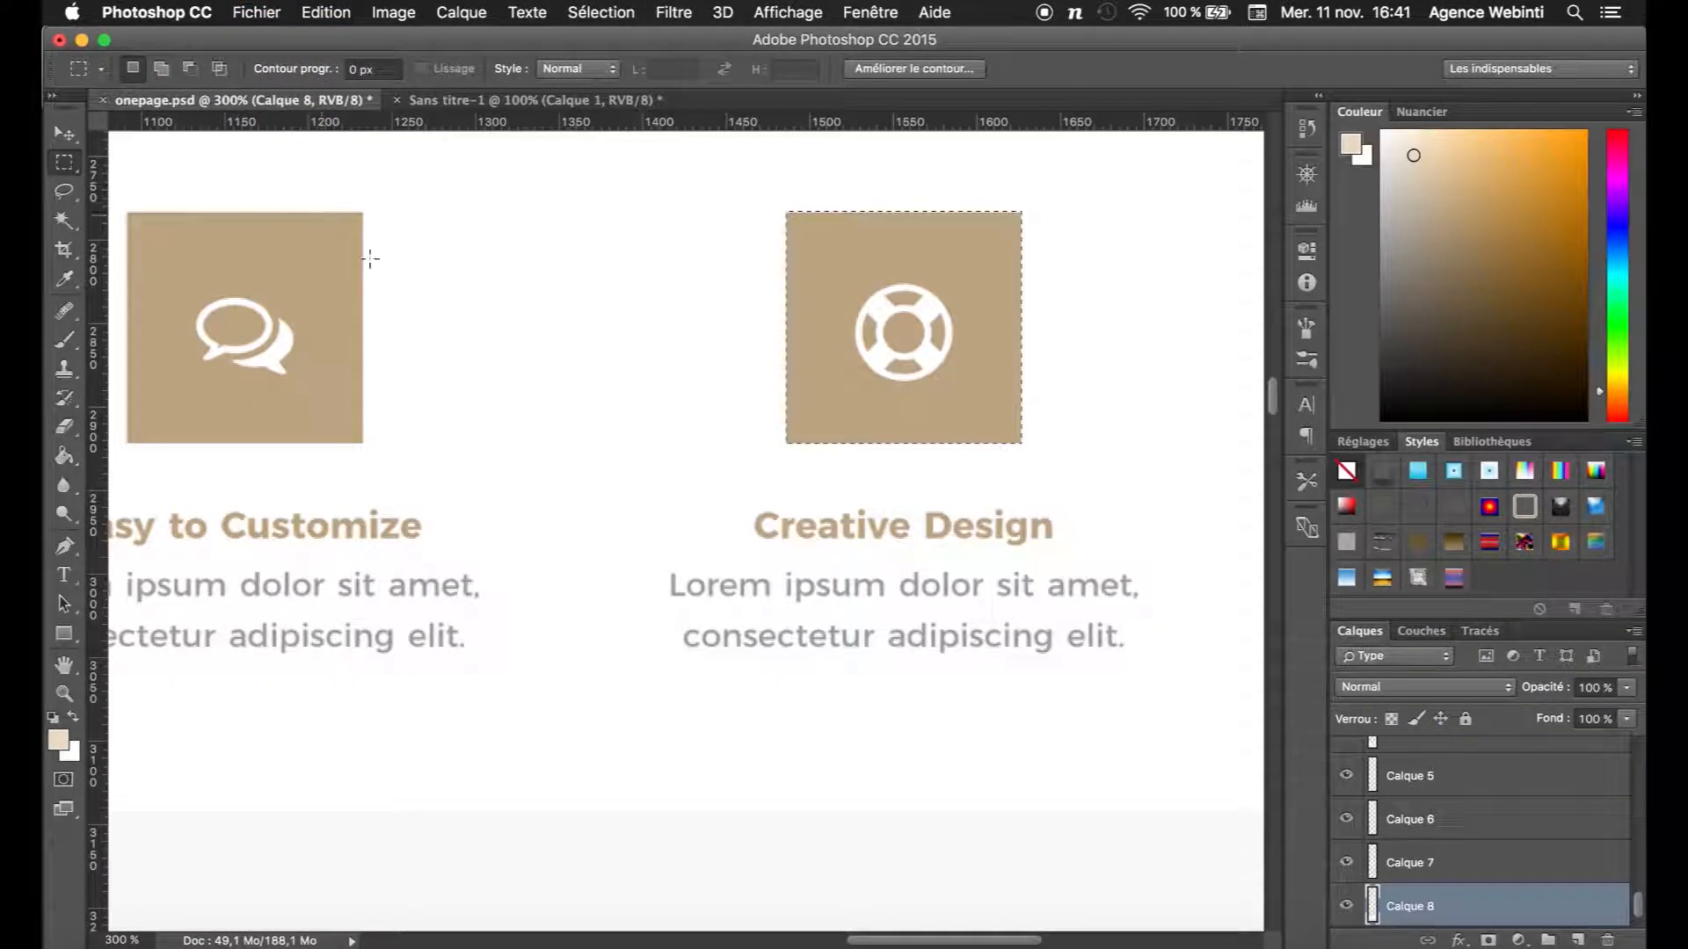
click(519, 98)
Step: Save the icon document as creative.png in PNG format in the Desktop project's icones-services folder, replacing the existing file
click(256, 11)
click(663, 305)
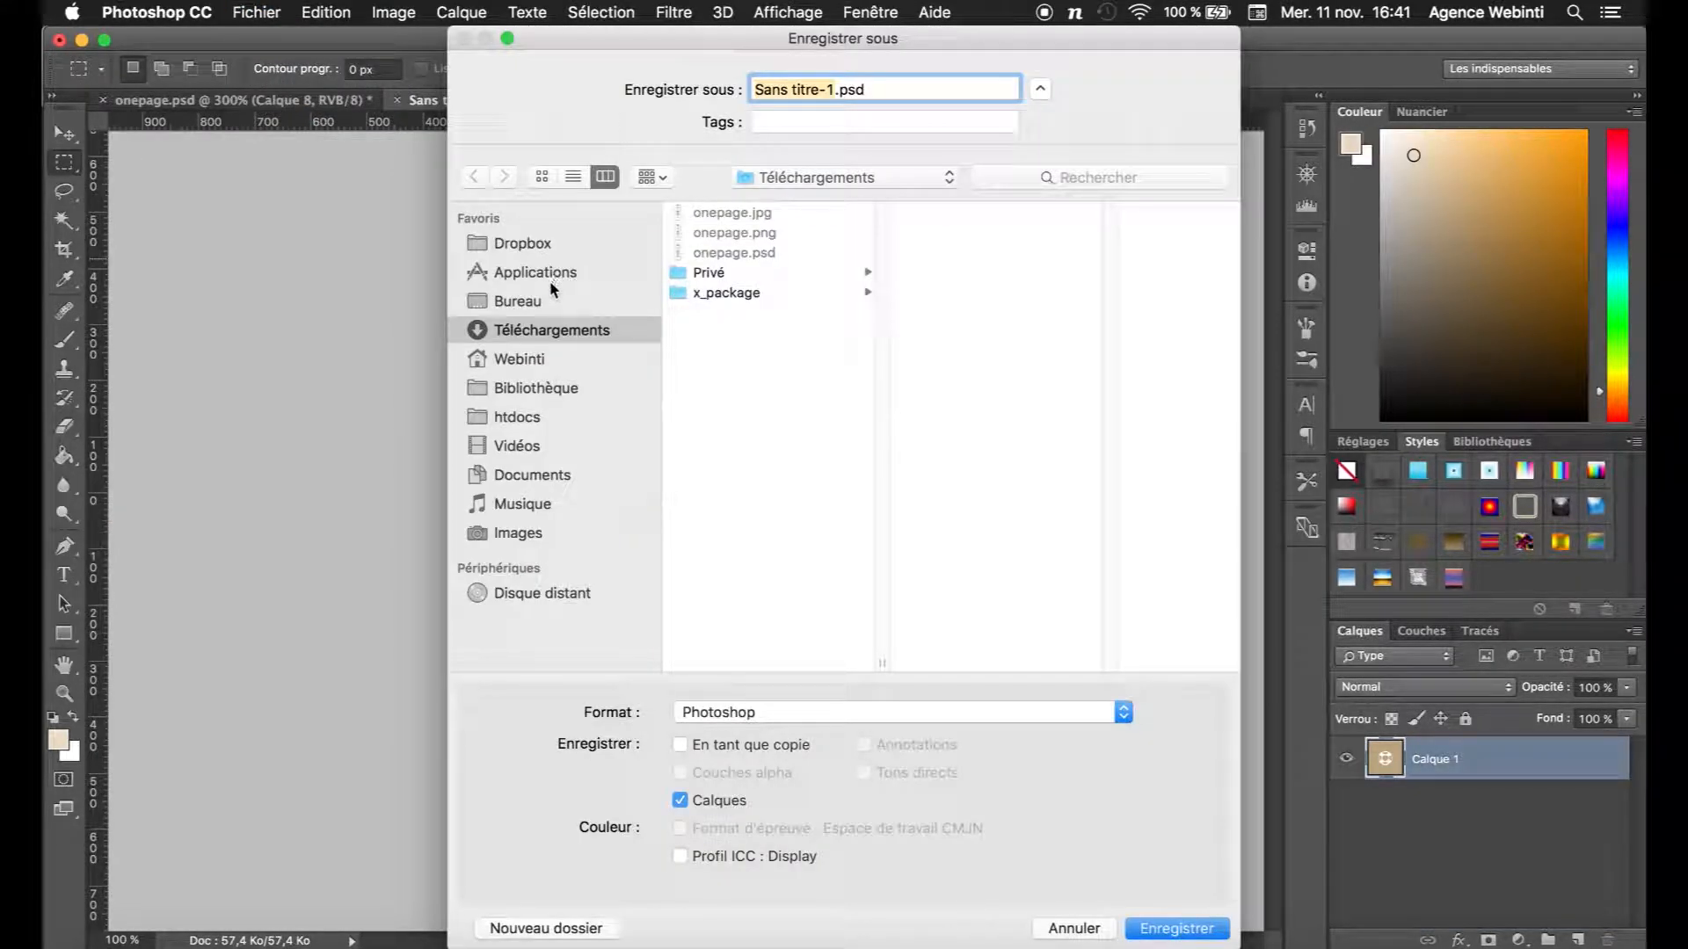
click(519, 301)
click(721, 252)
click(958, 294)
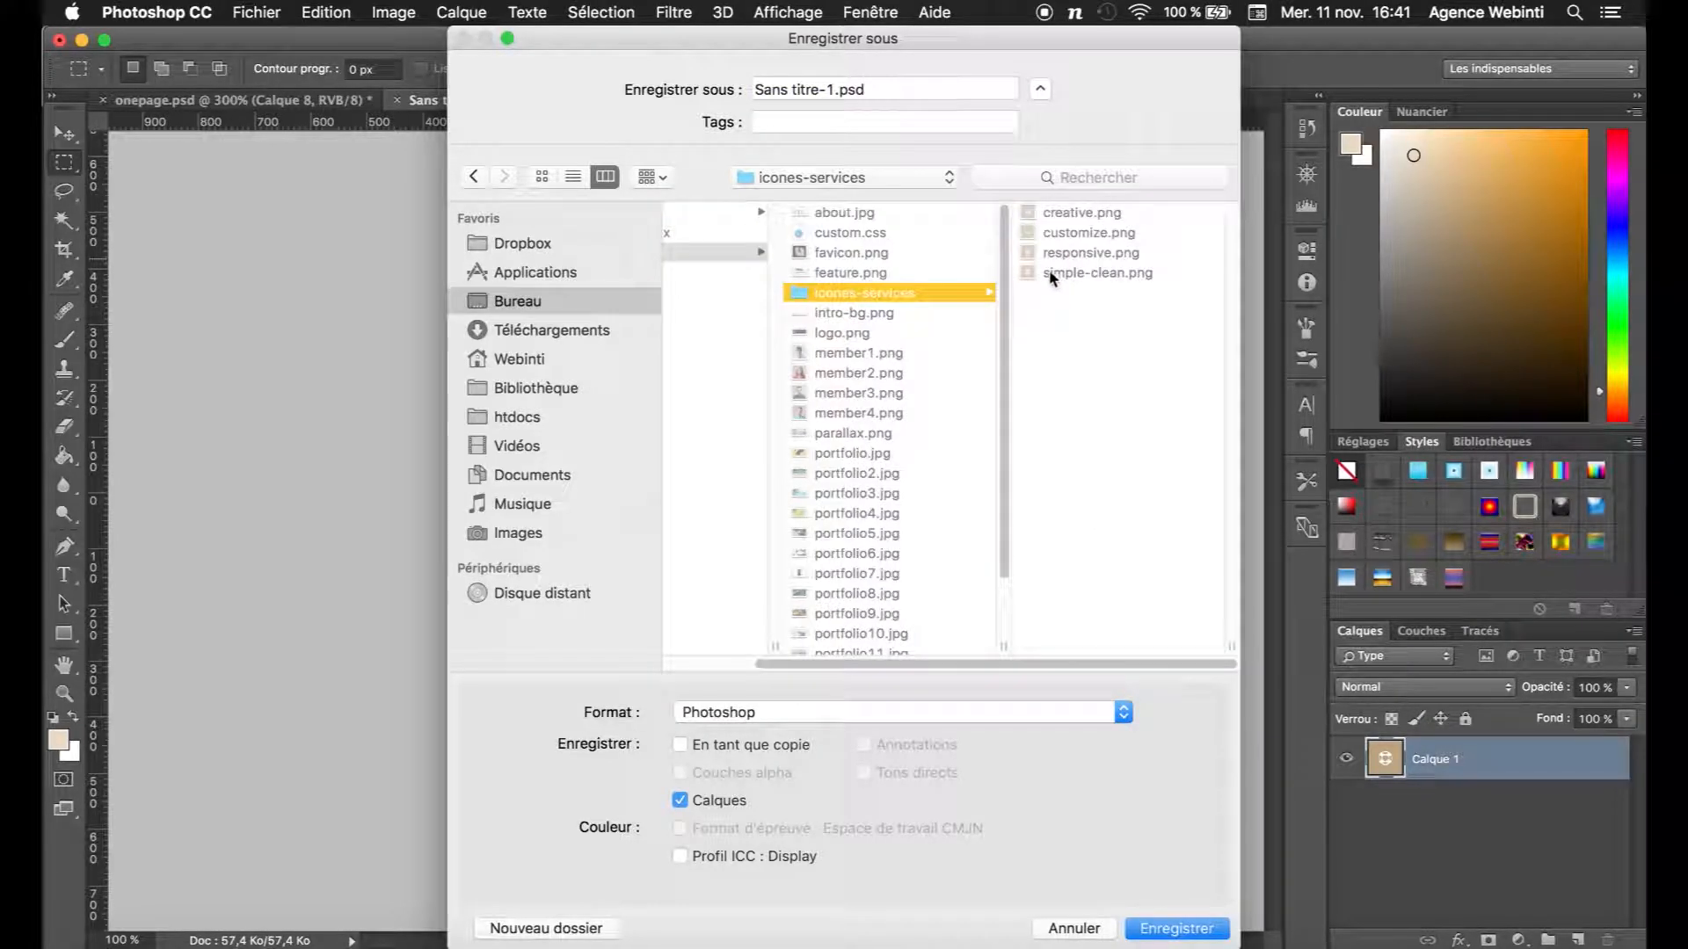
click(1070, 216)
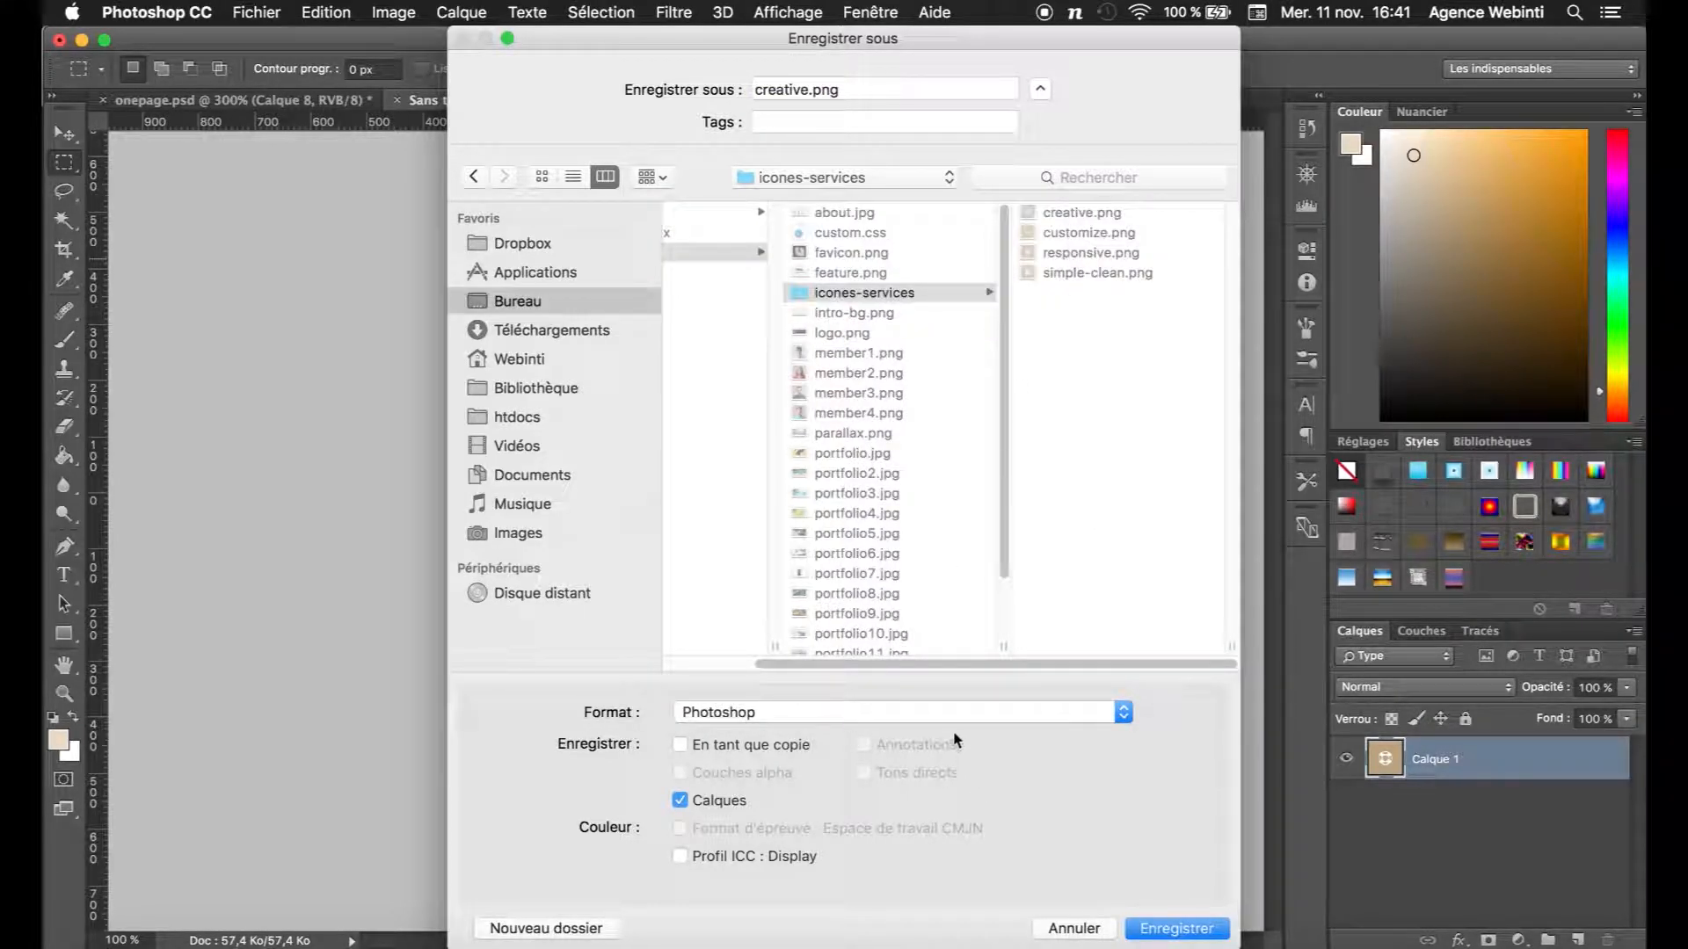
click(905, 712)
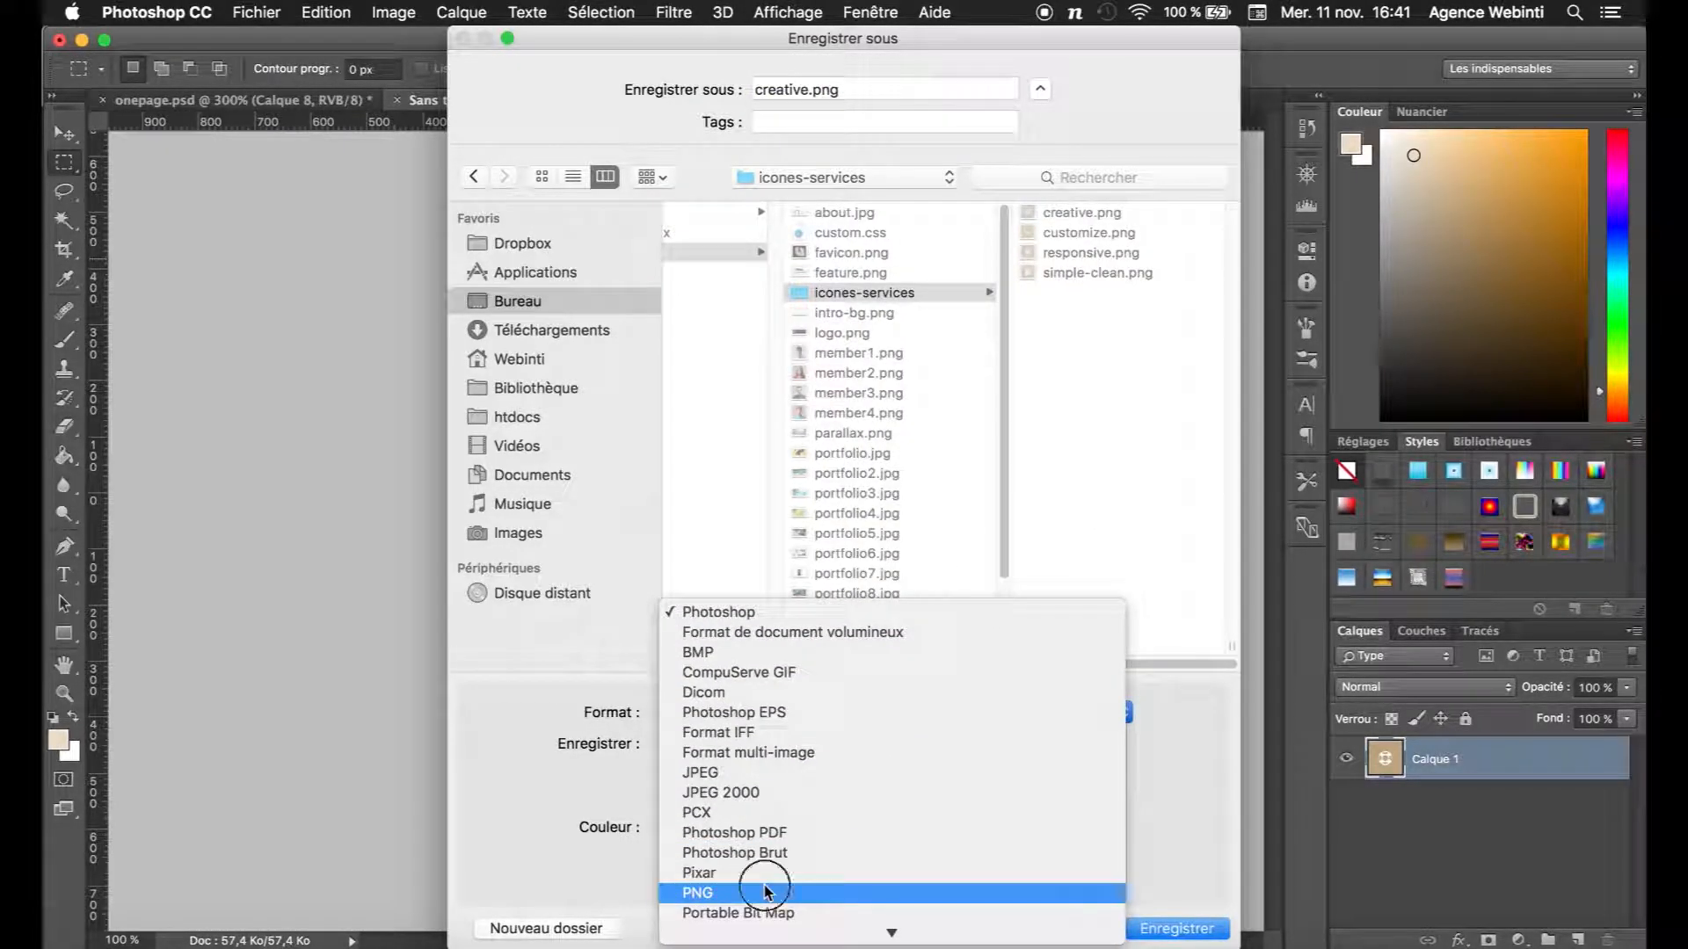
click(766, 892)
click(1172, 930)
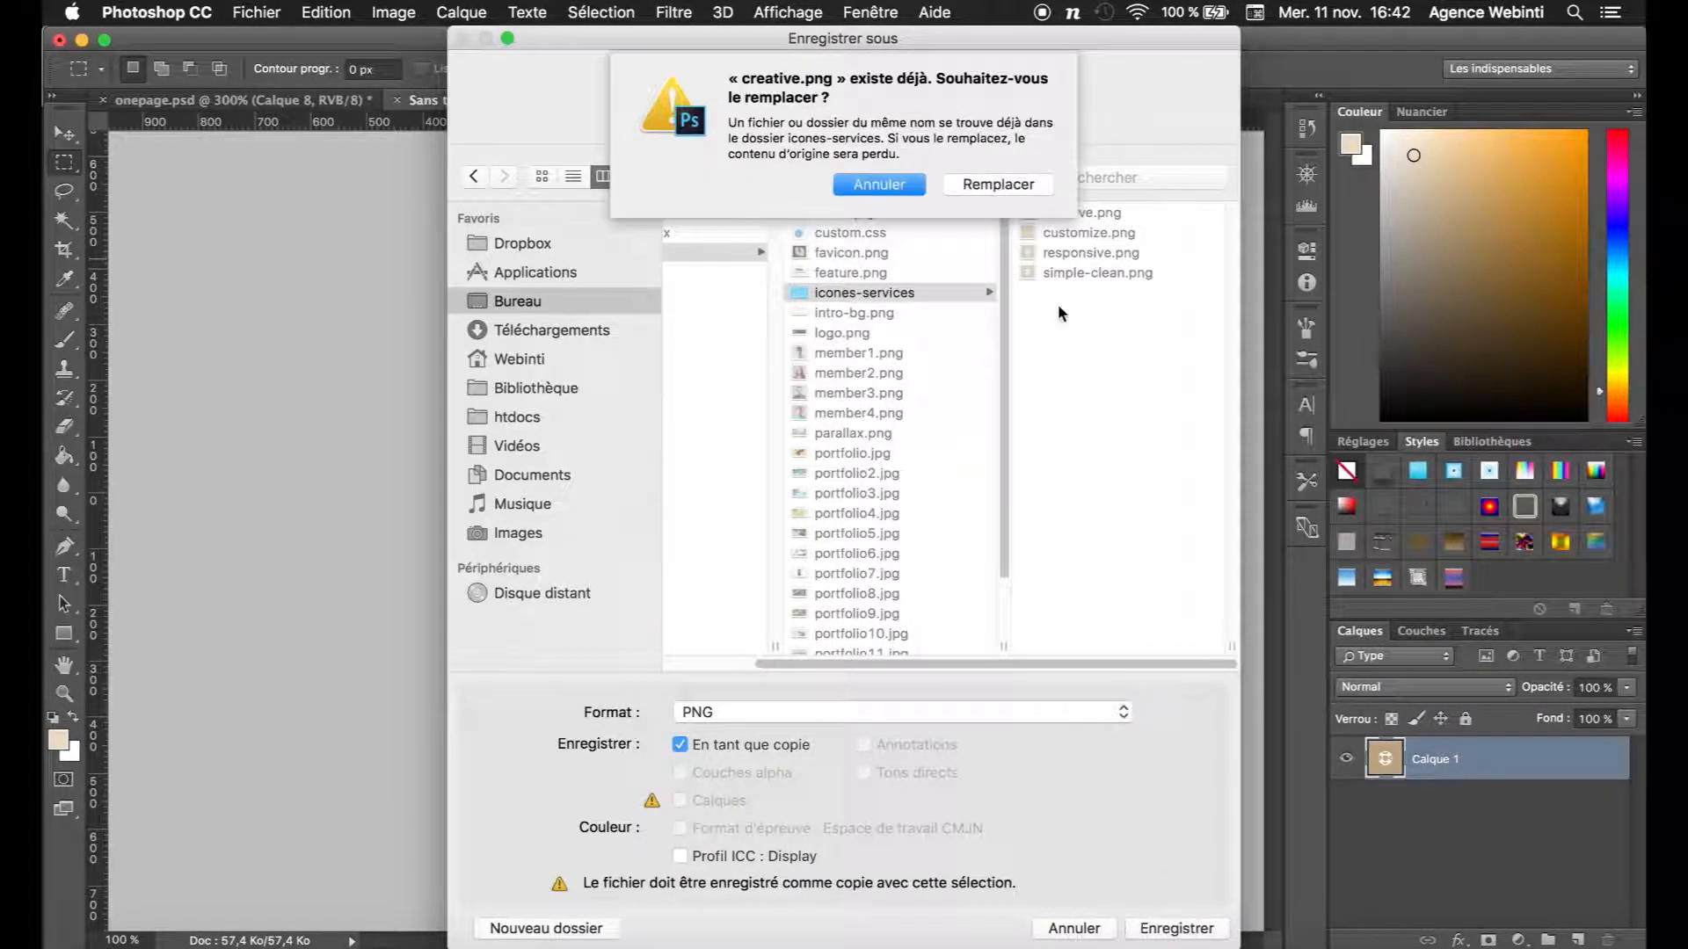
click(1018, 190)
click(934, 315)
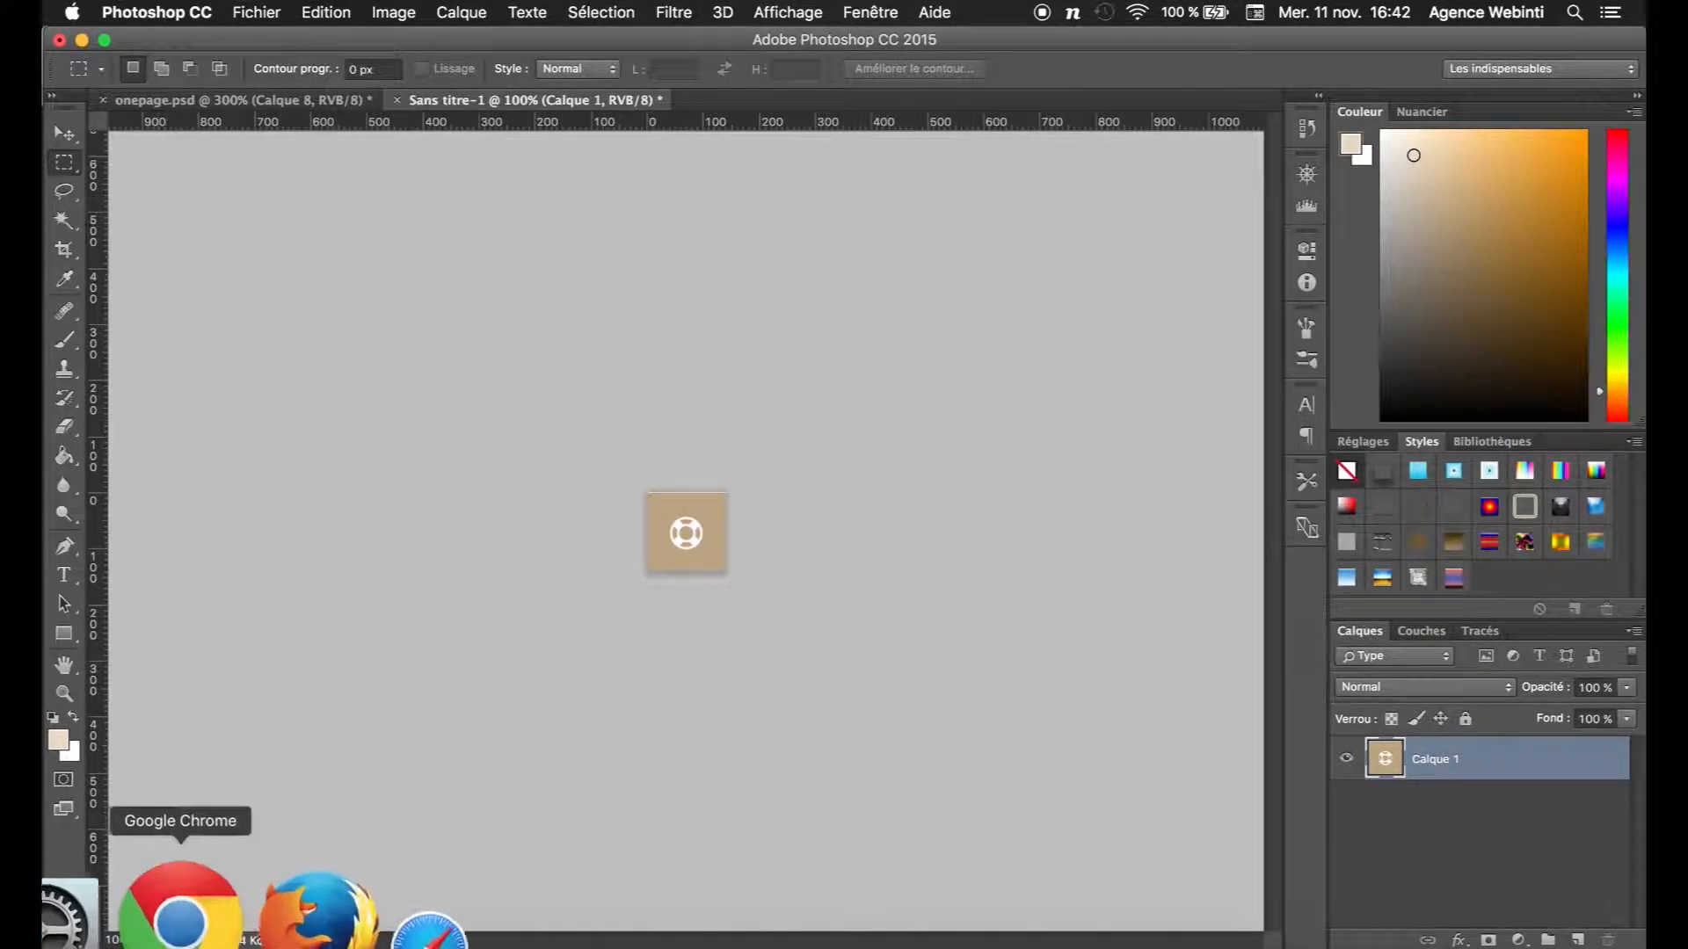
Step: Switch to Chrome and permanently delete the wrong creative.png from the WordPress media library
click(184, 910)
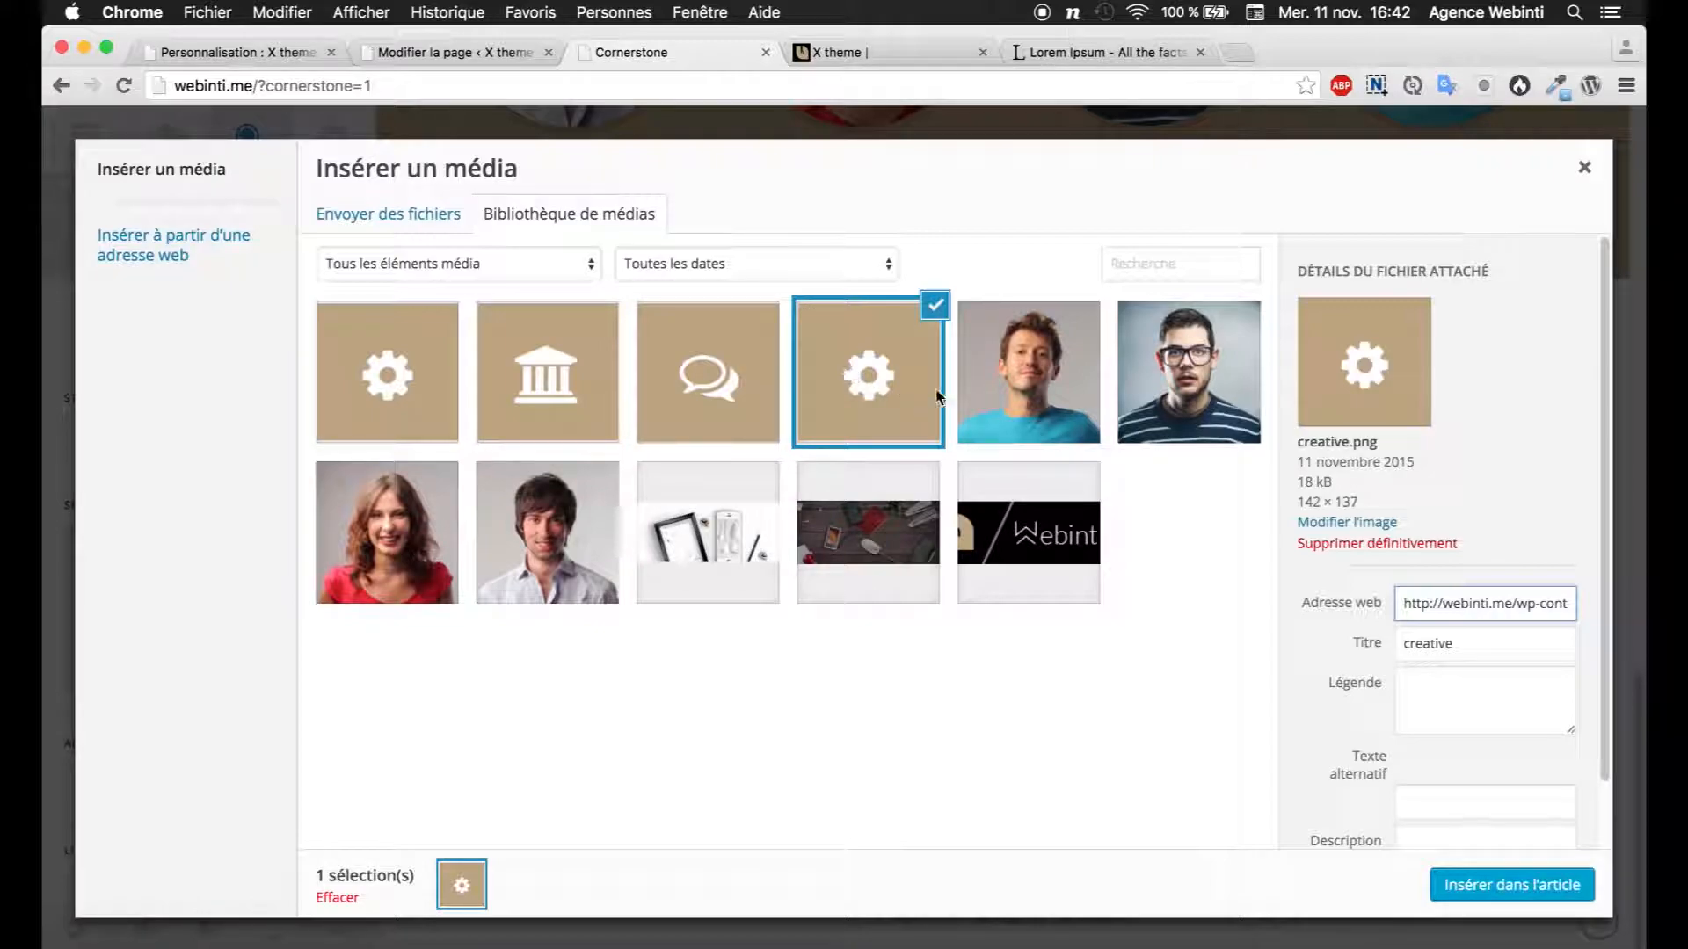
click(1407, 544)
click(1096, 369)
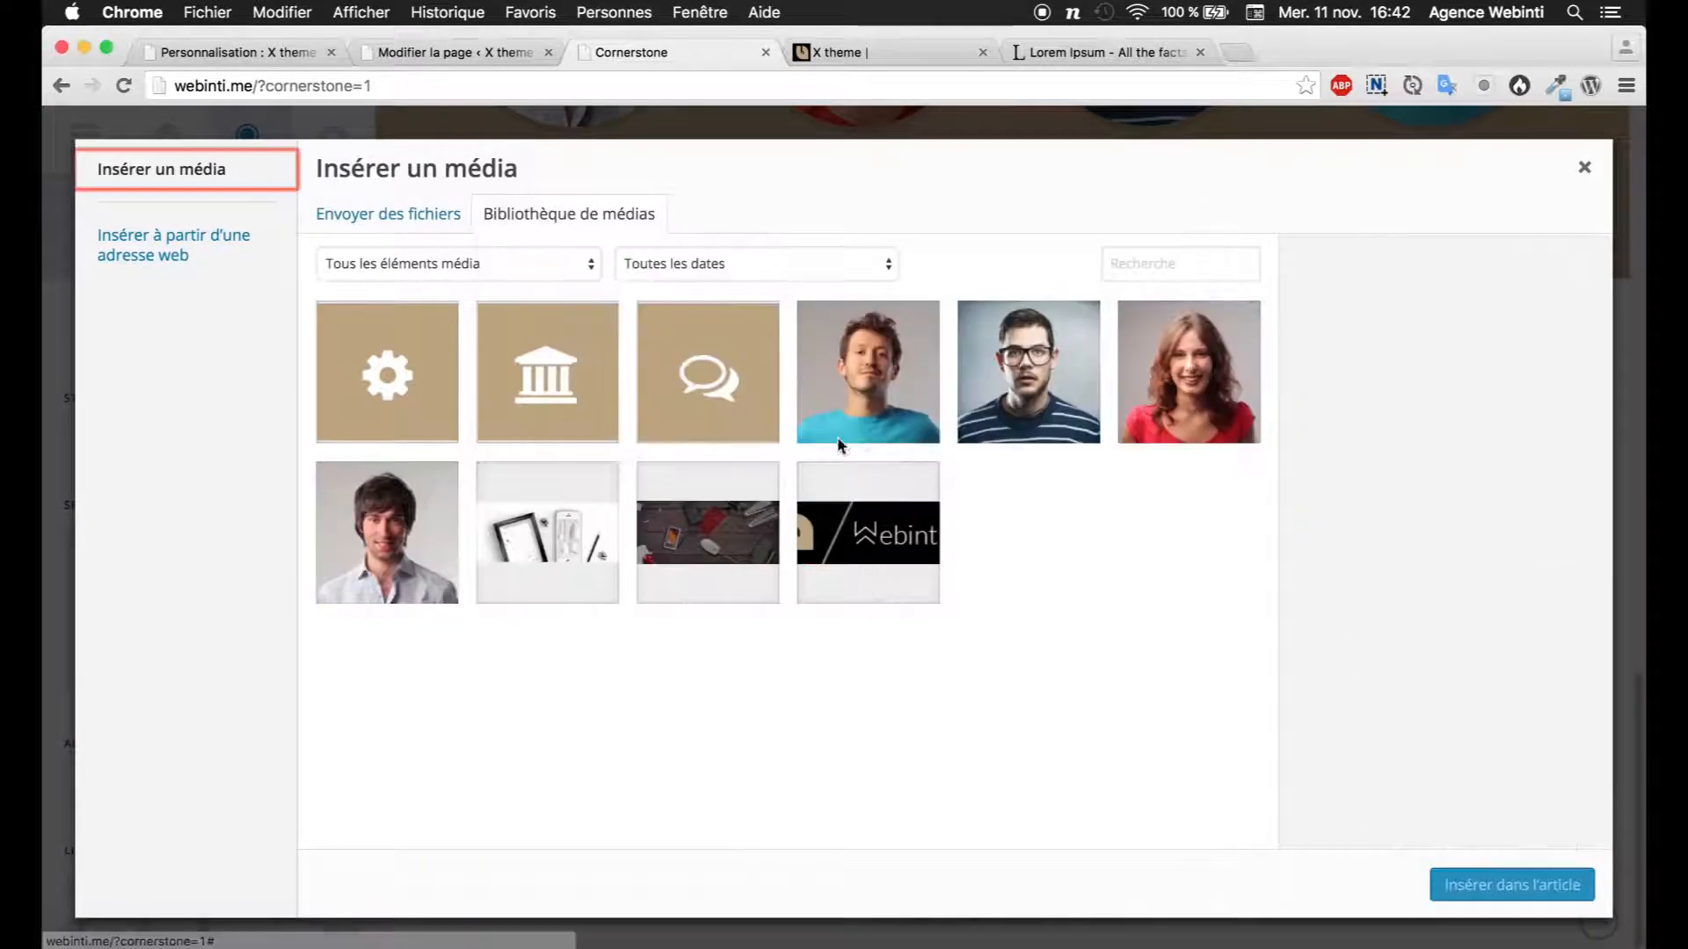
Step: Upload the corrected creative.png from Finder to the media library, and insert responsive.png as the first column's image
click(94, 919)
drag(873, 121, 842, 737)
click(833, 731)
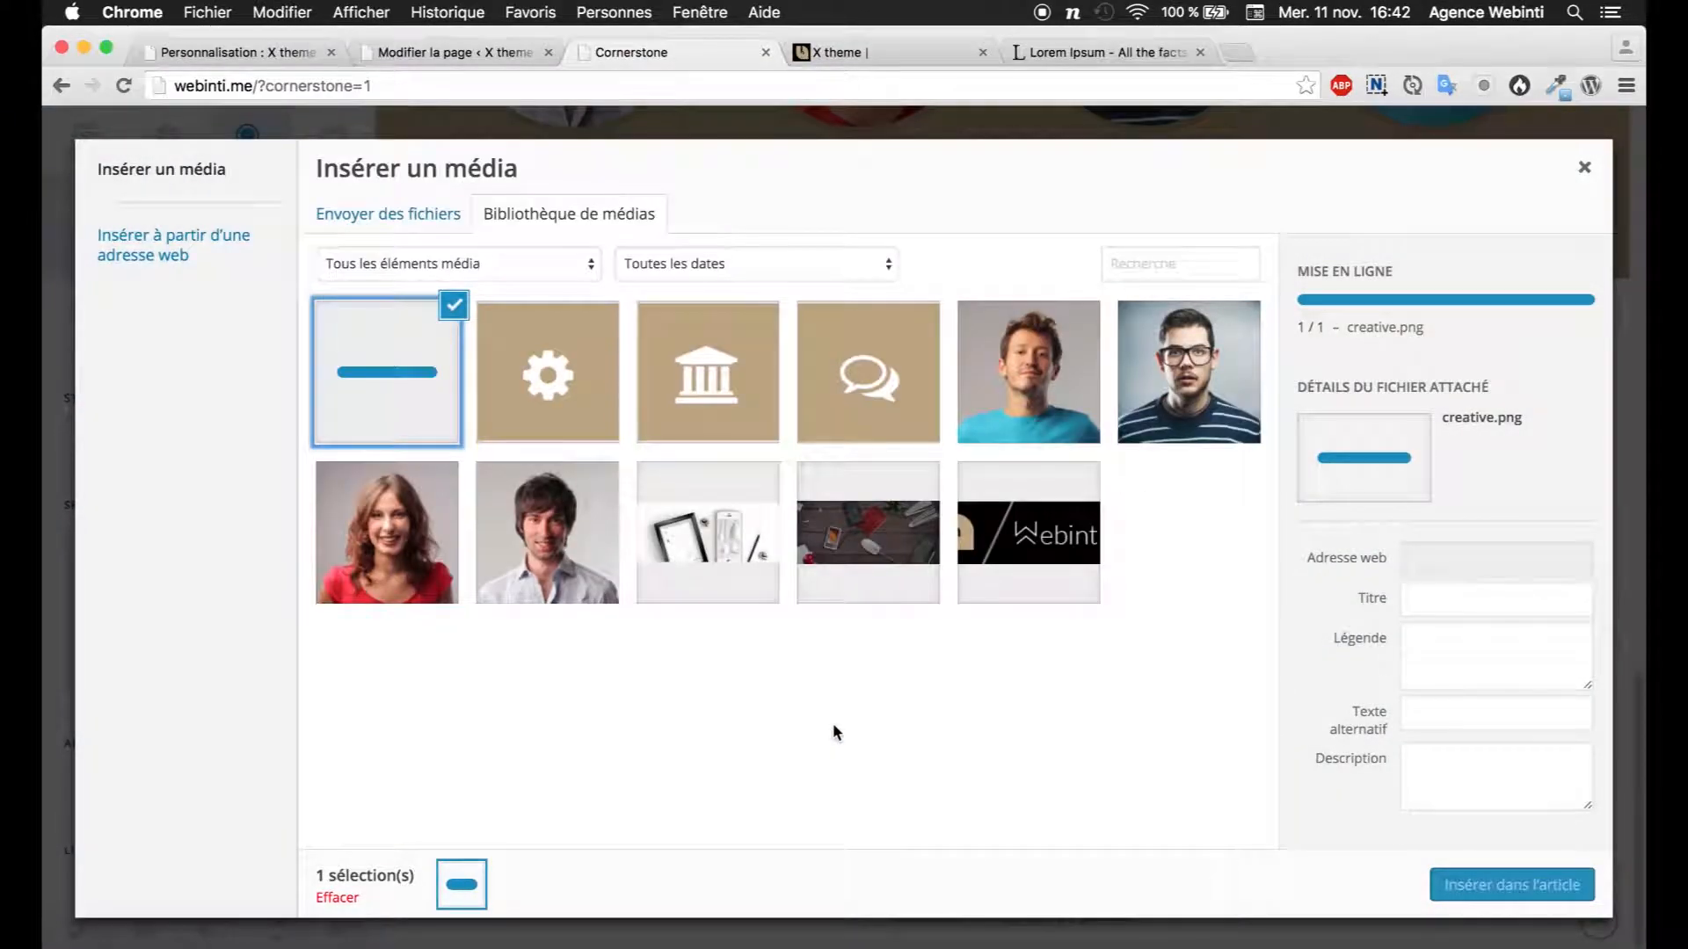
click(525, 380)
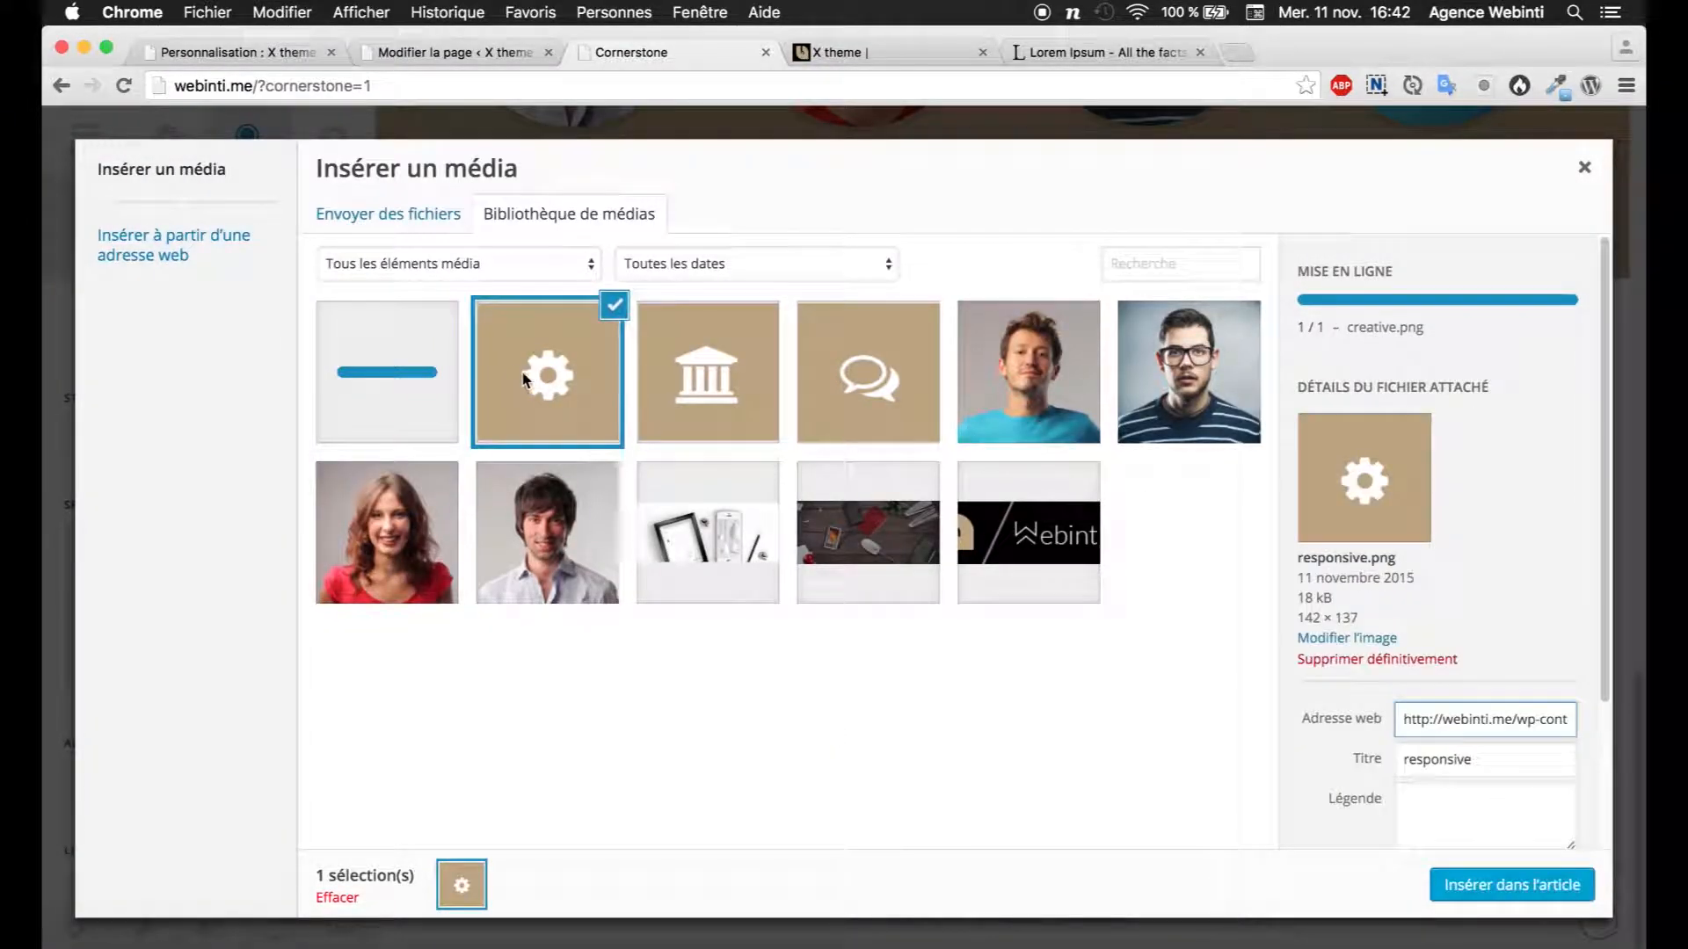
click(1484, 886)
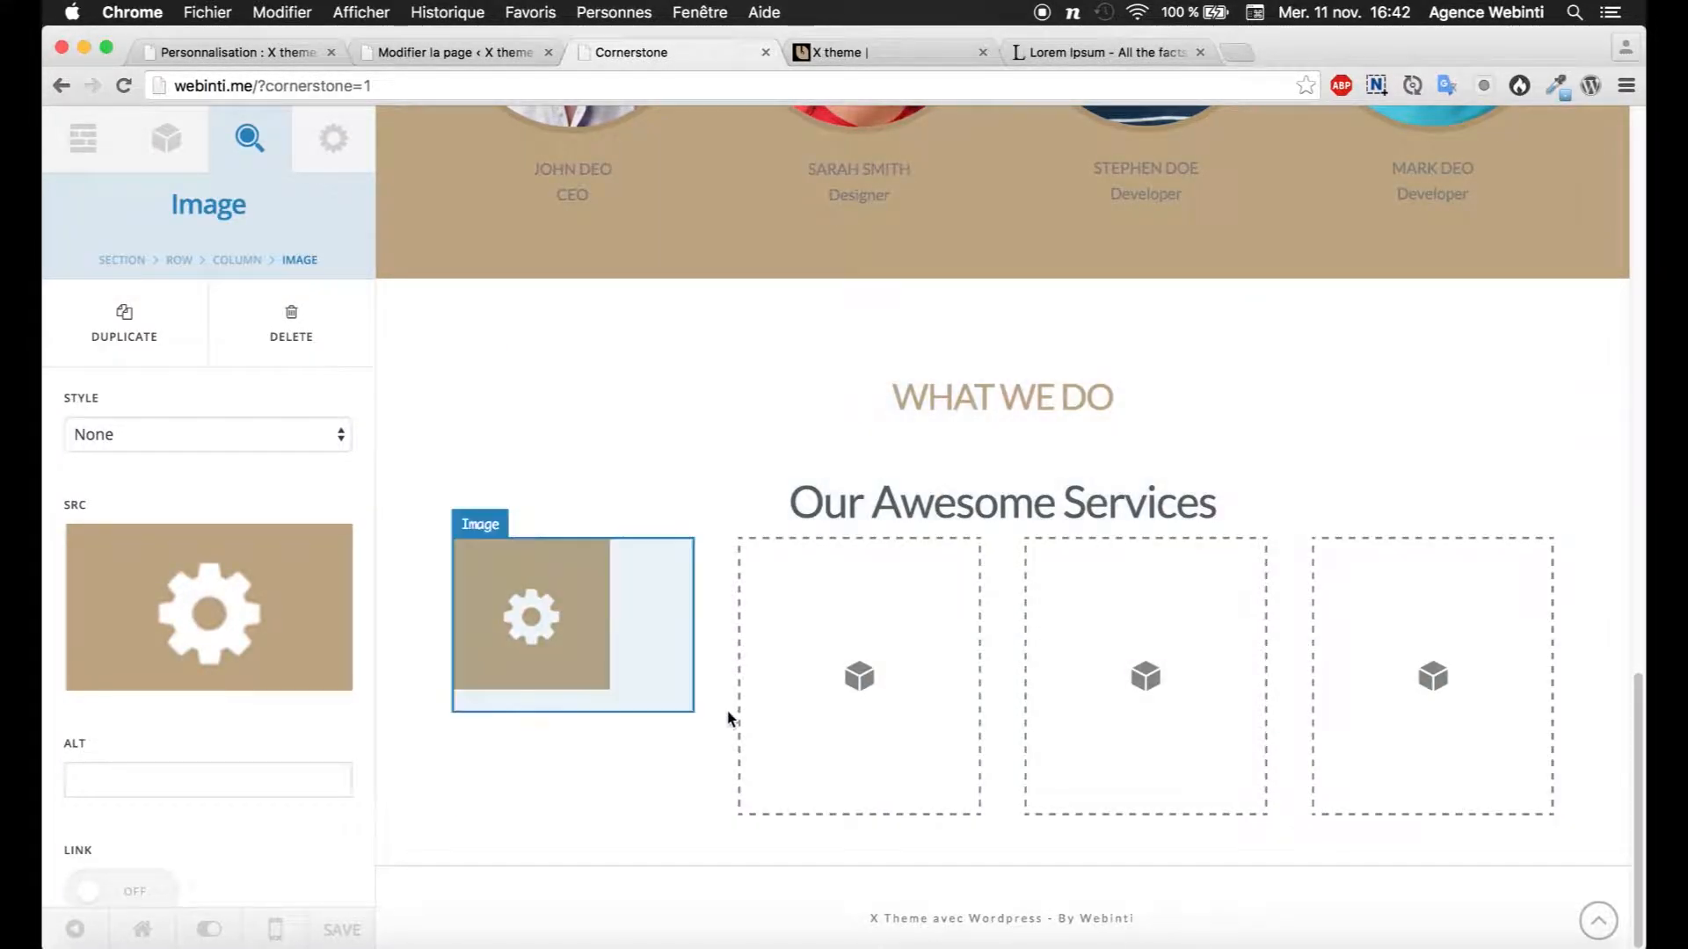
Step: Check the "Fully Responsive" block of onepage.psd in Photoshop, and add a Text element below the gear image back in Cornerstone in Chrome
click(804, 914)
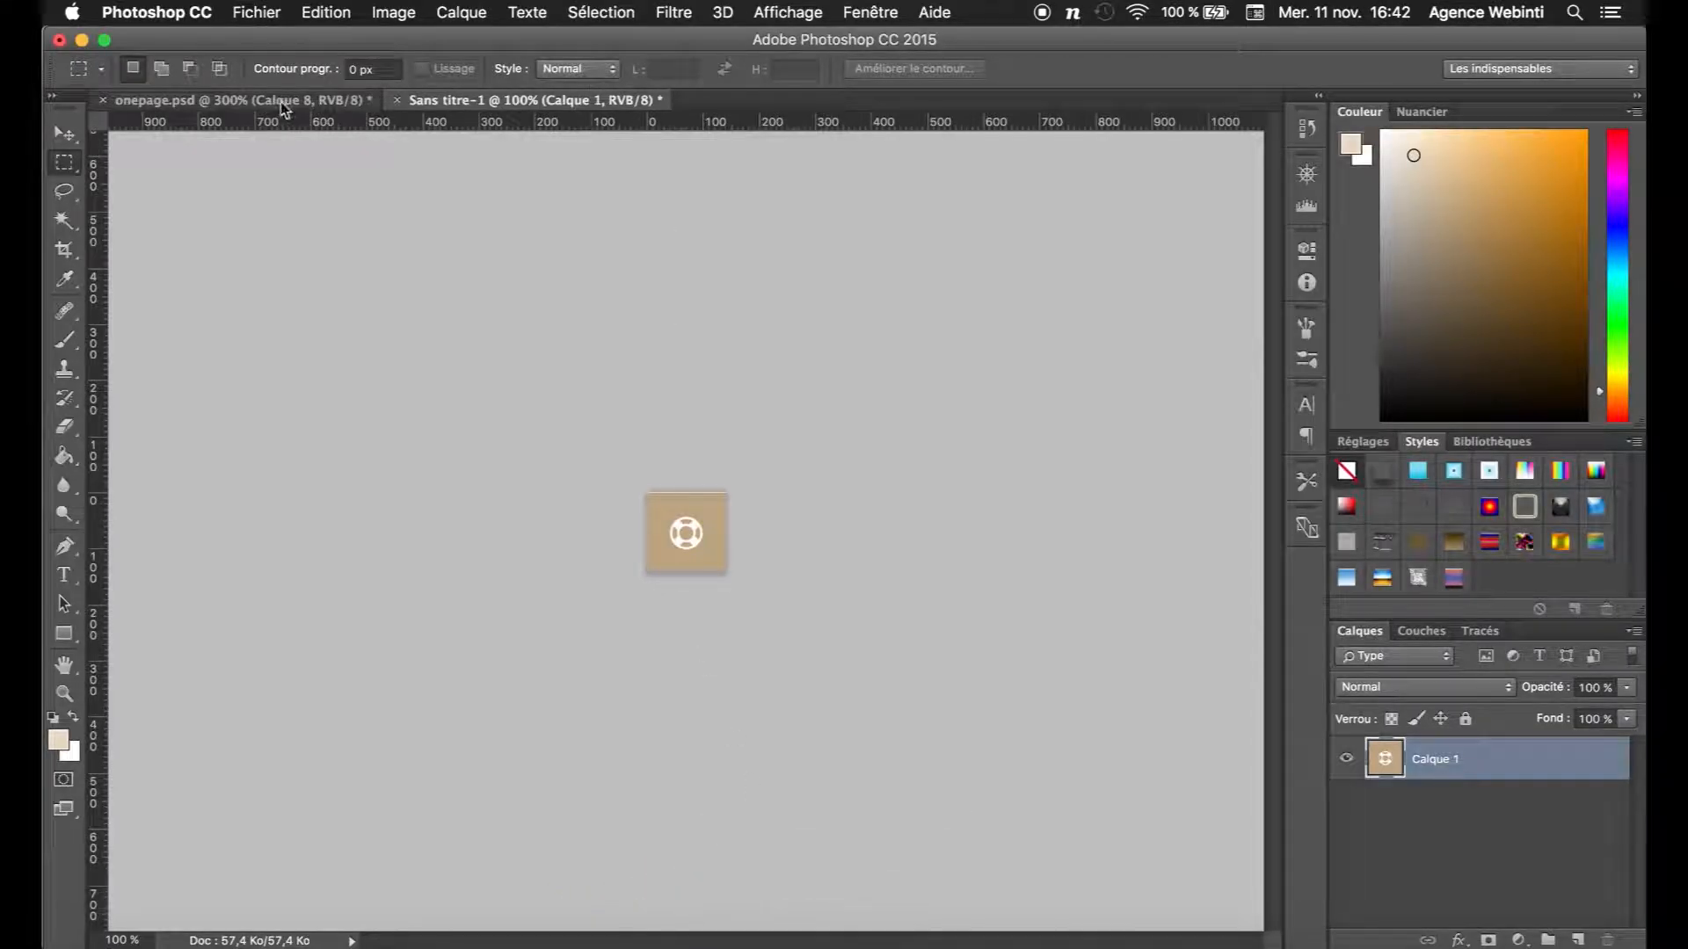
click(176, 100)
drag(323, 712, 855, 682)
drag(1036, 704, 500, 684)
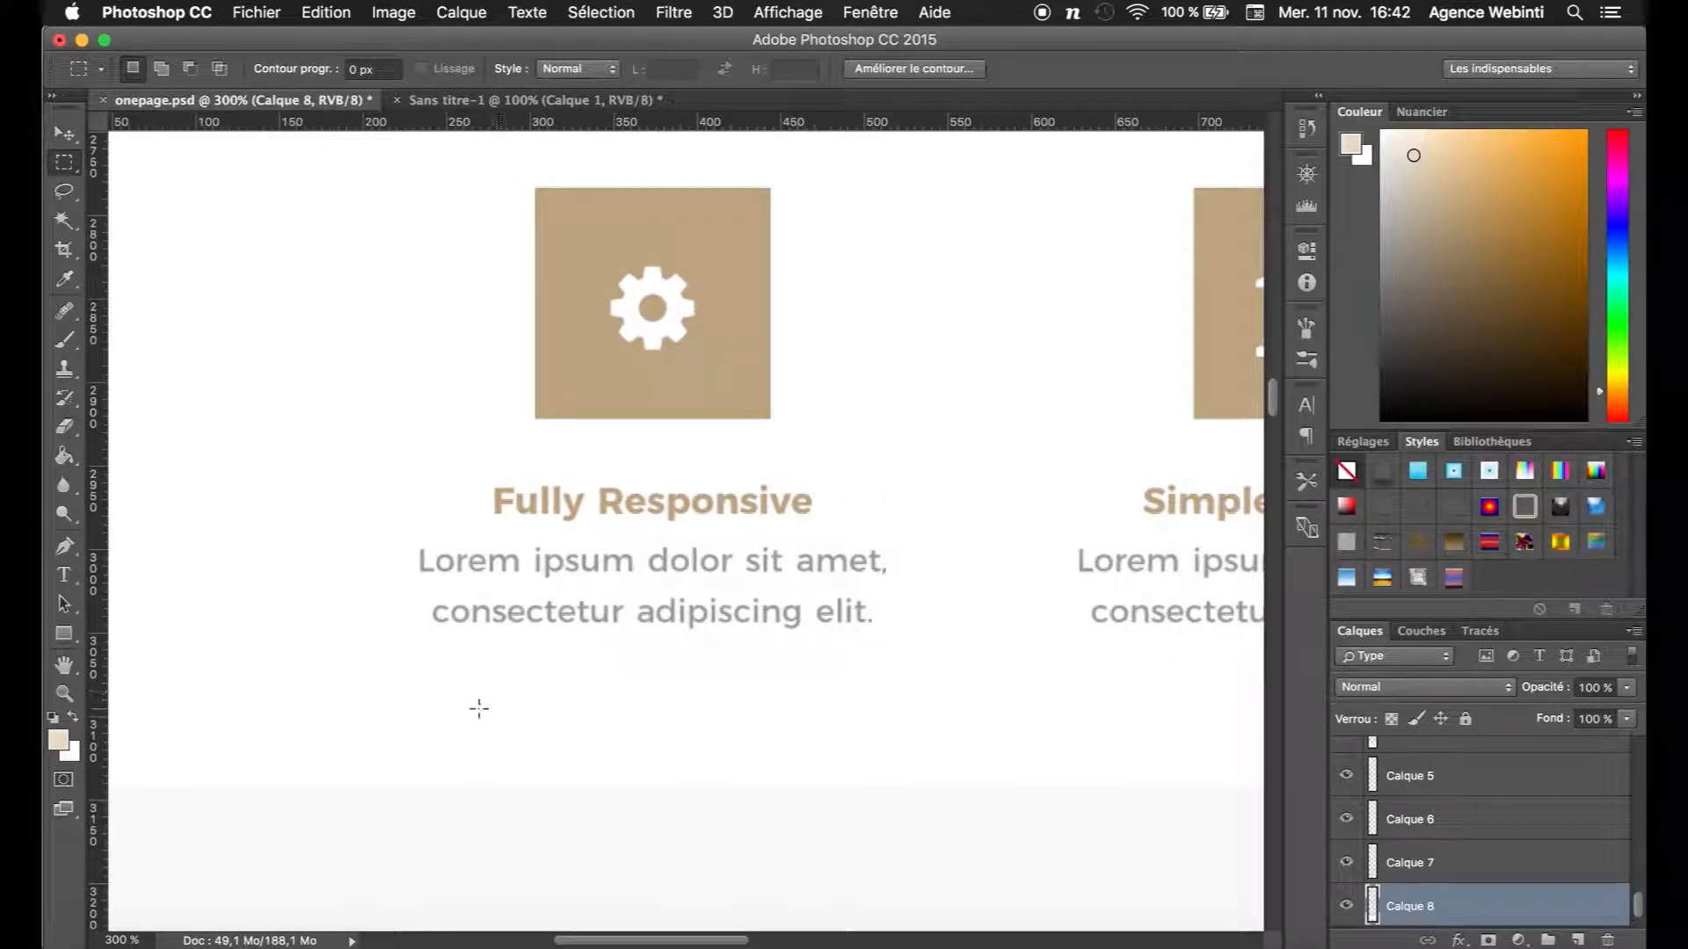
click(170, 914)
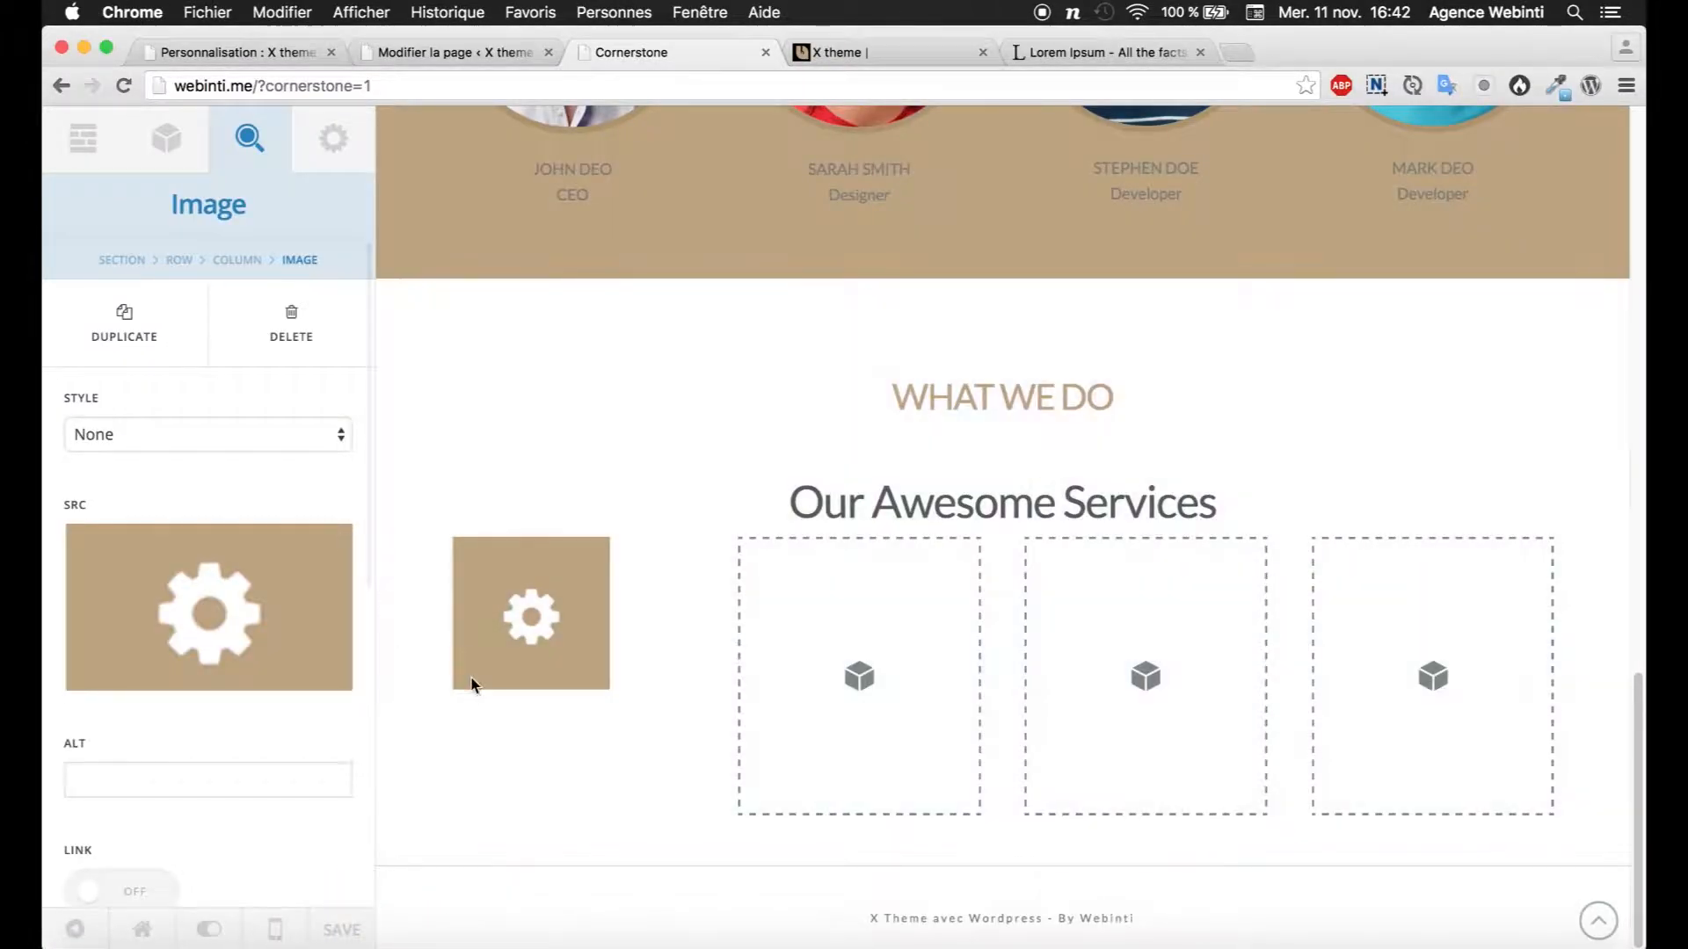
click(167, 138)
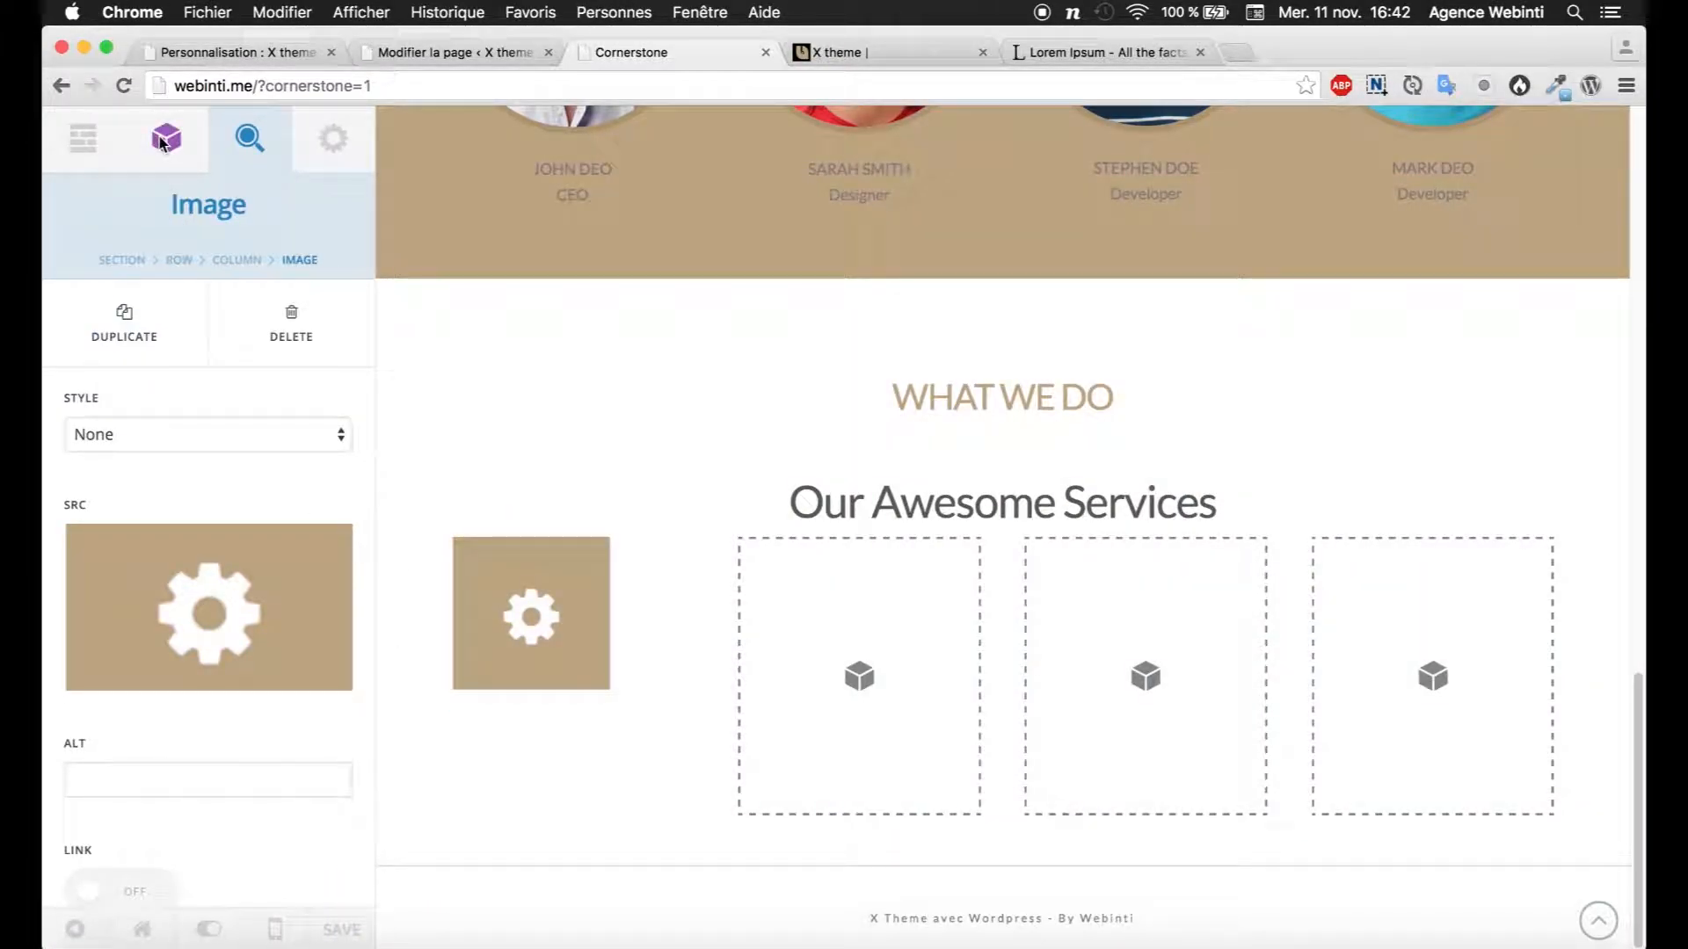
text(text)
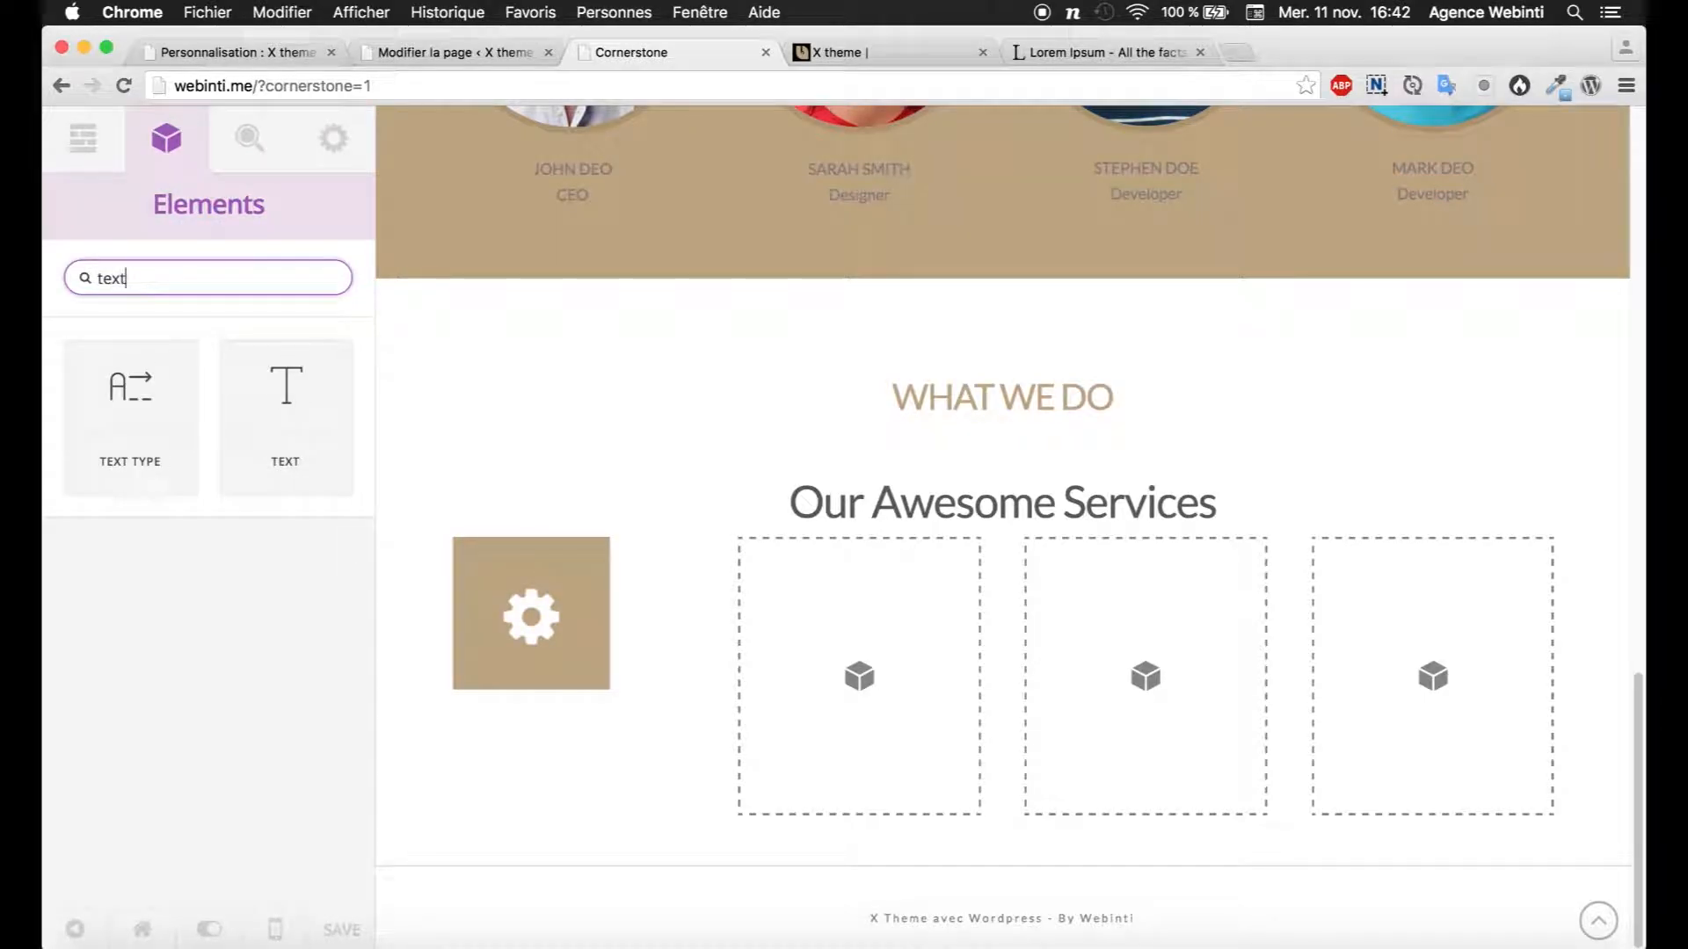
click(331, 435)
drag(332, 437, 525, 713)
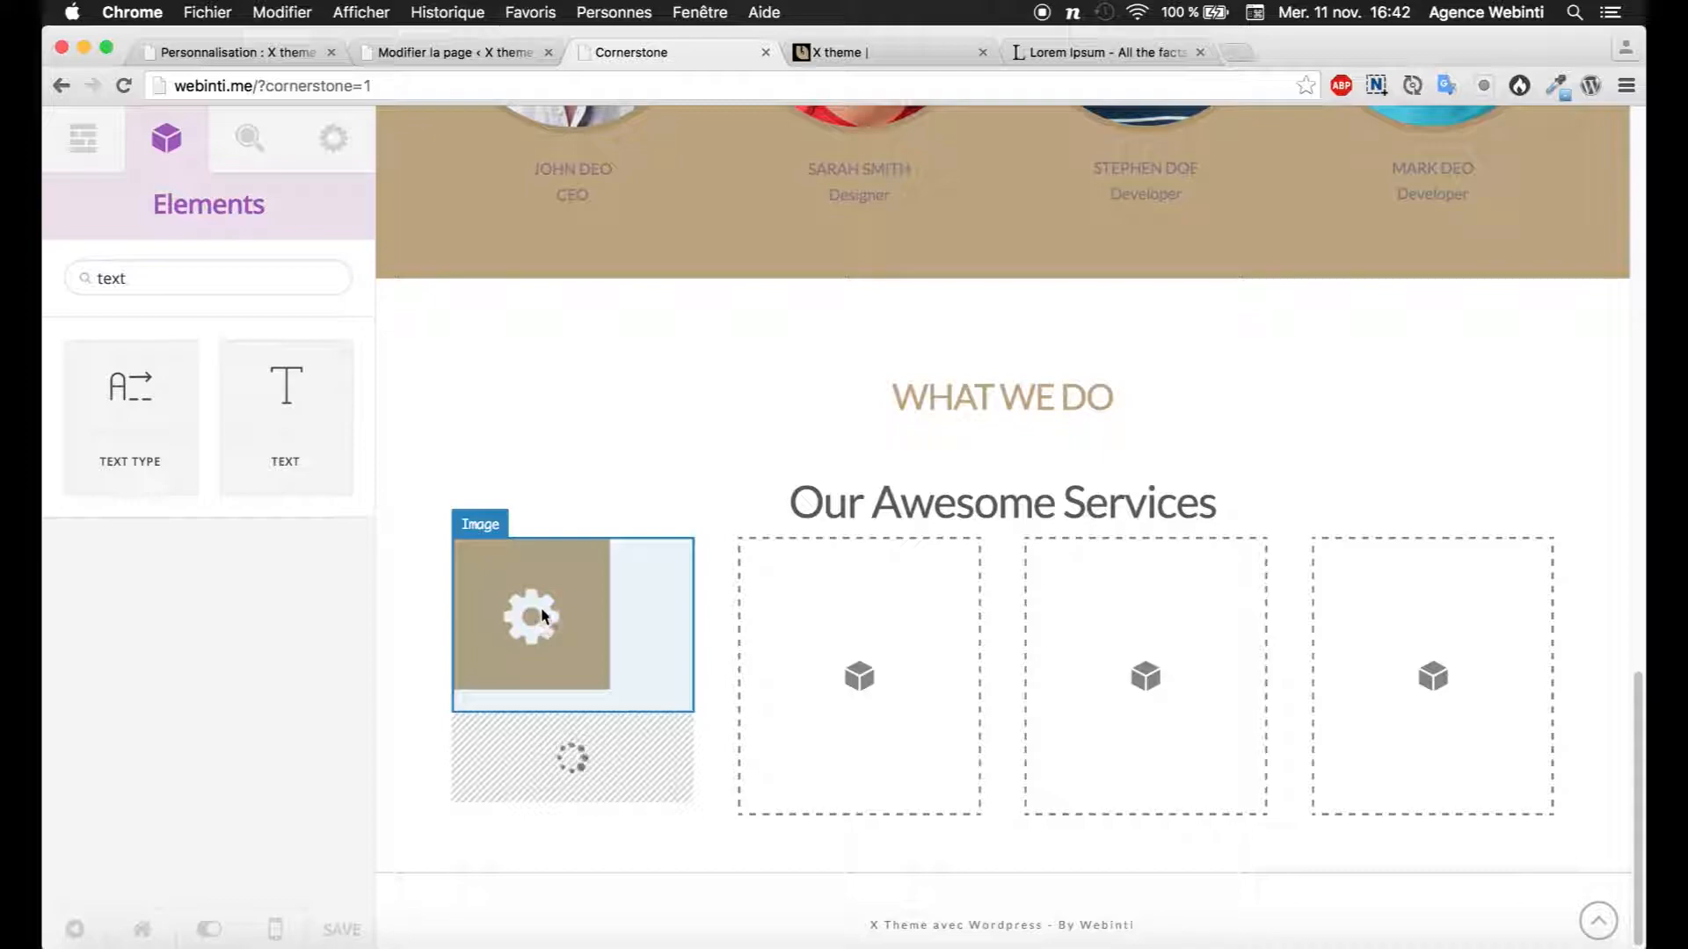
Step: Center the text alignment of the column that holds the gear image
click(572, 628)
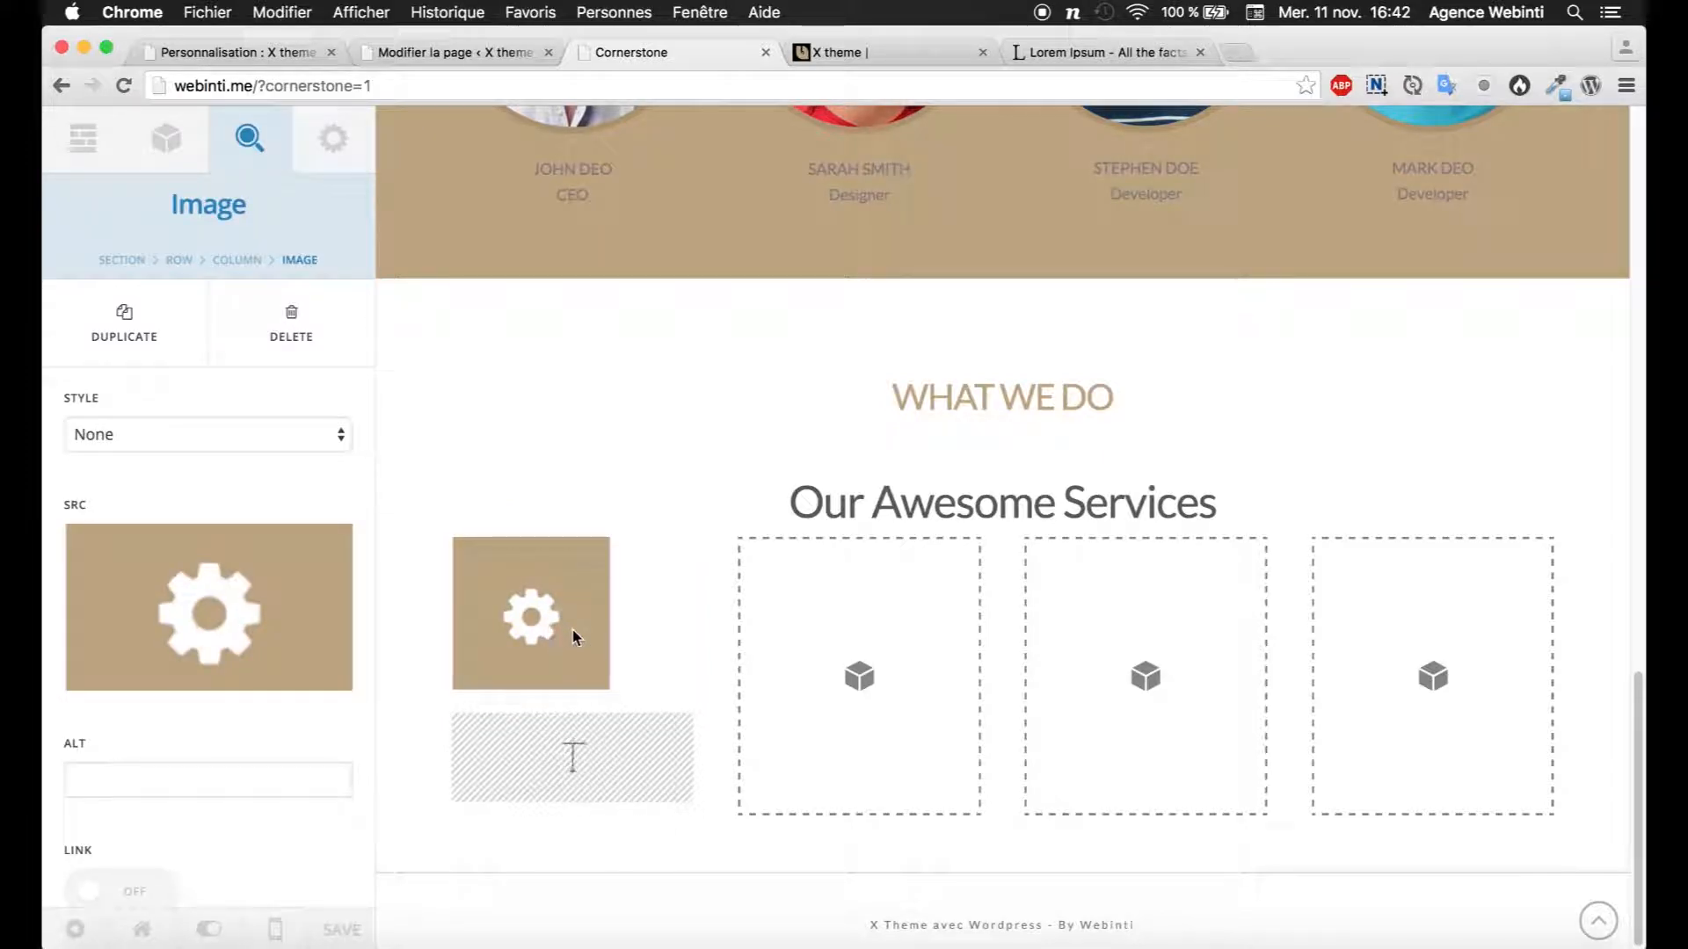
click(236, 260)
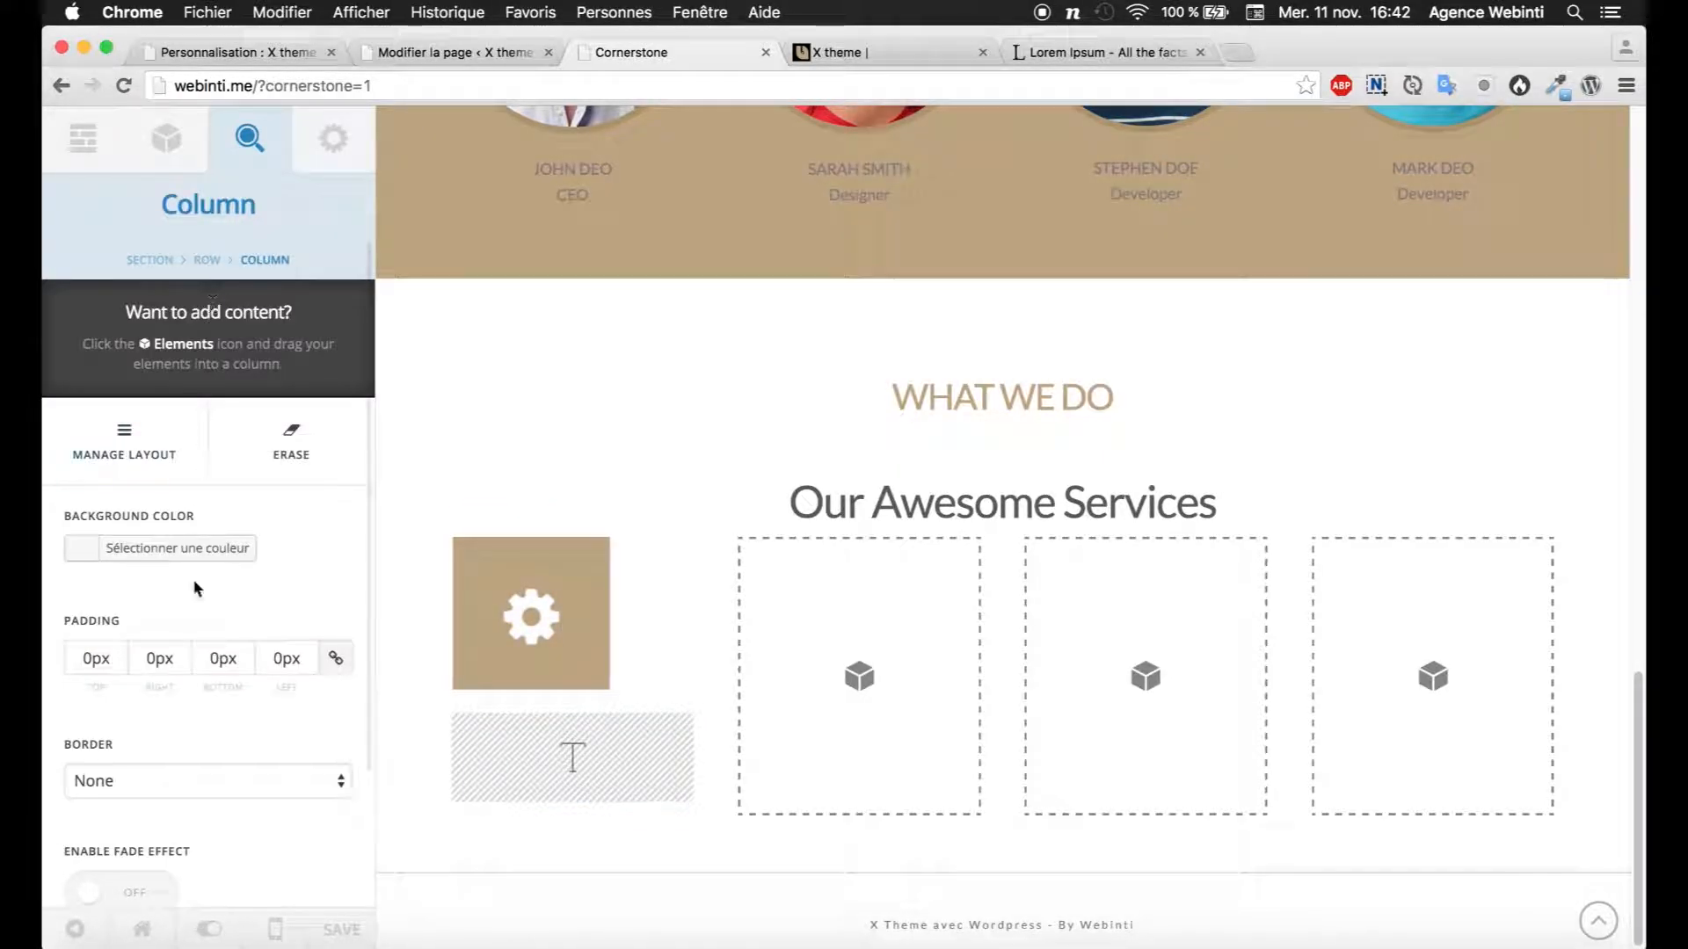
click(171, 851)
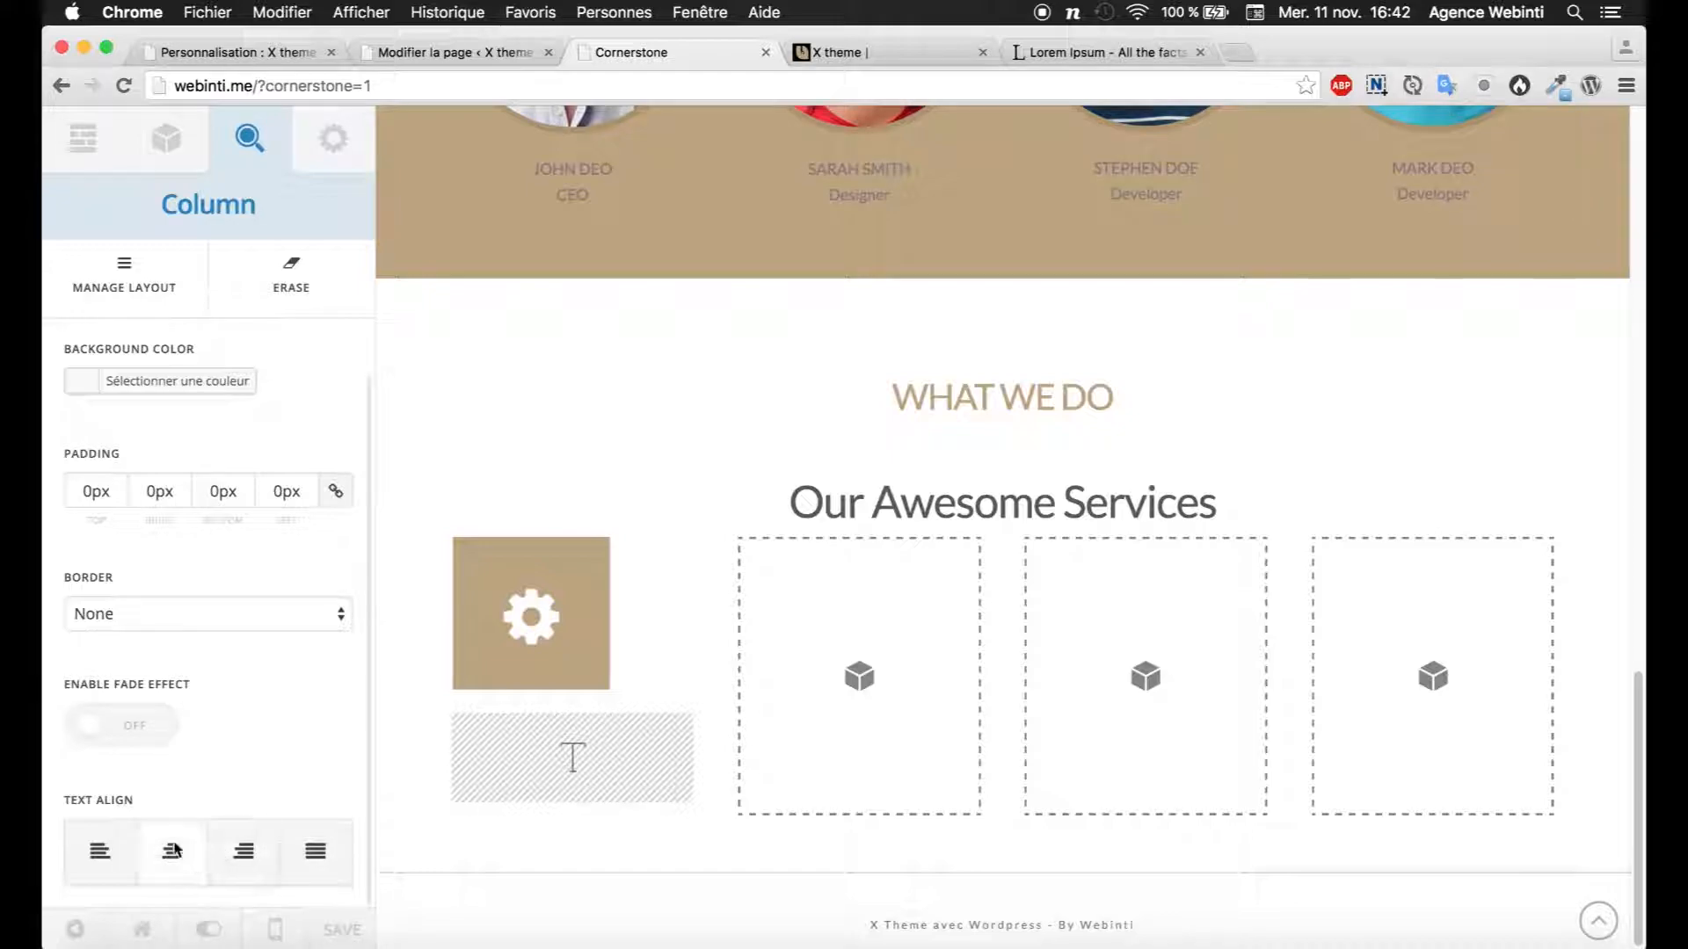
Step: Replace the new Text element's content with "Fully Responsive" wrapped in h4 tags, followed by an empty <p></p> pair on a new line
click(522, 768)
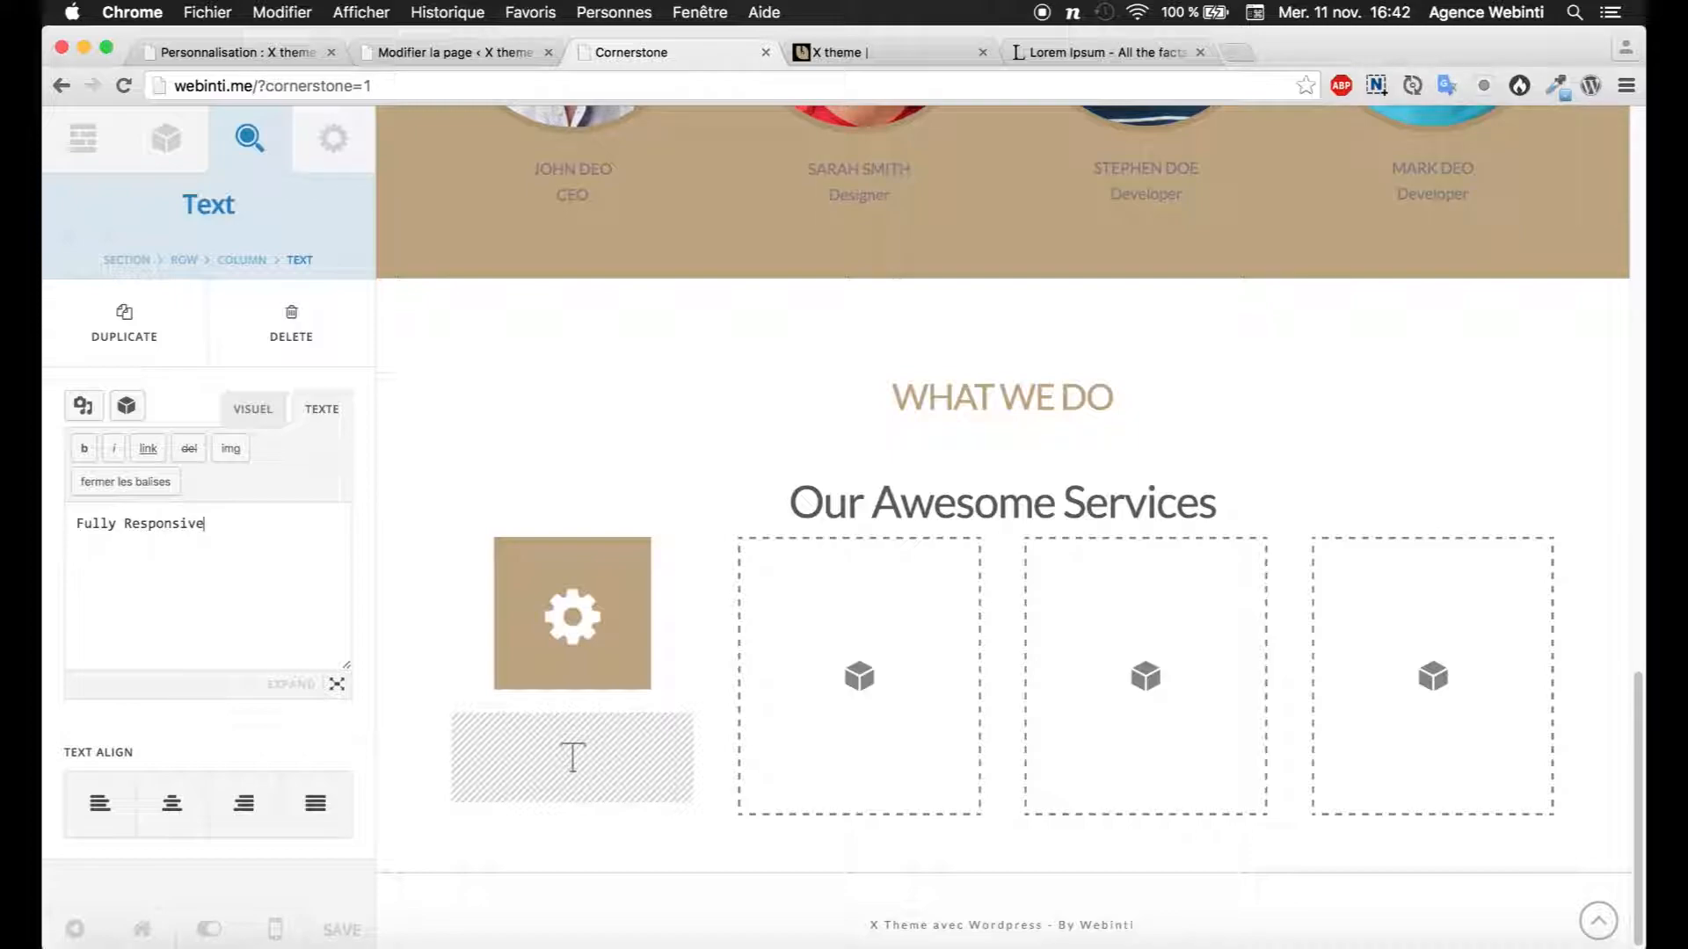
click(77, 530)
text(<h4>)
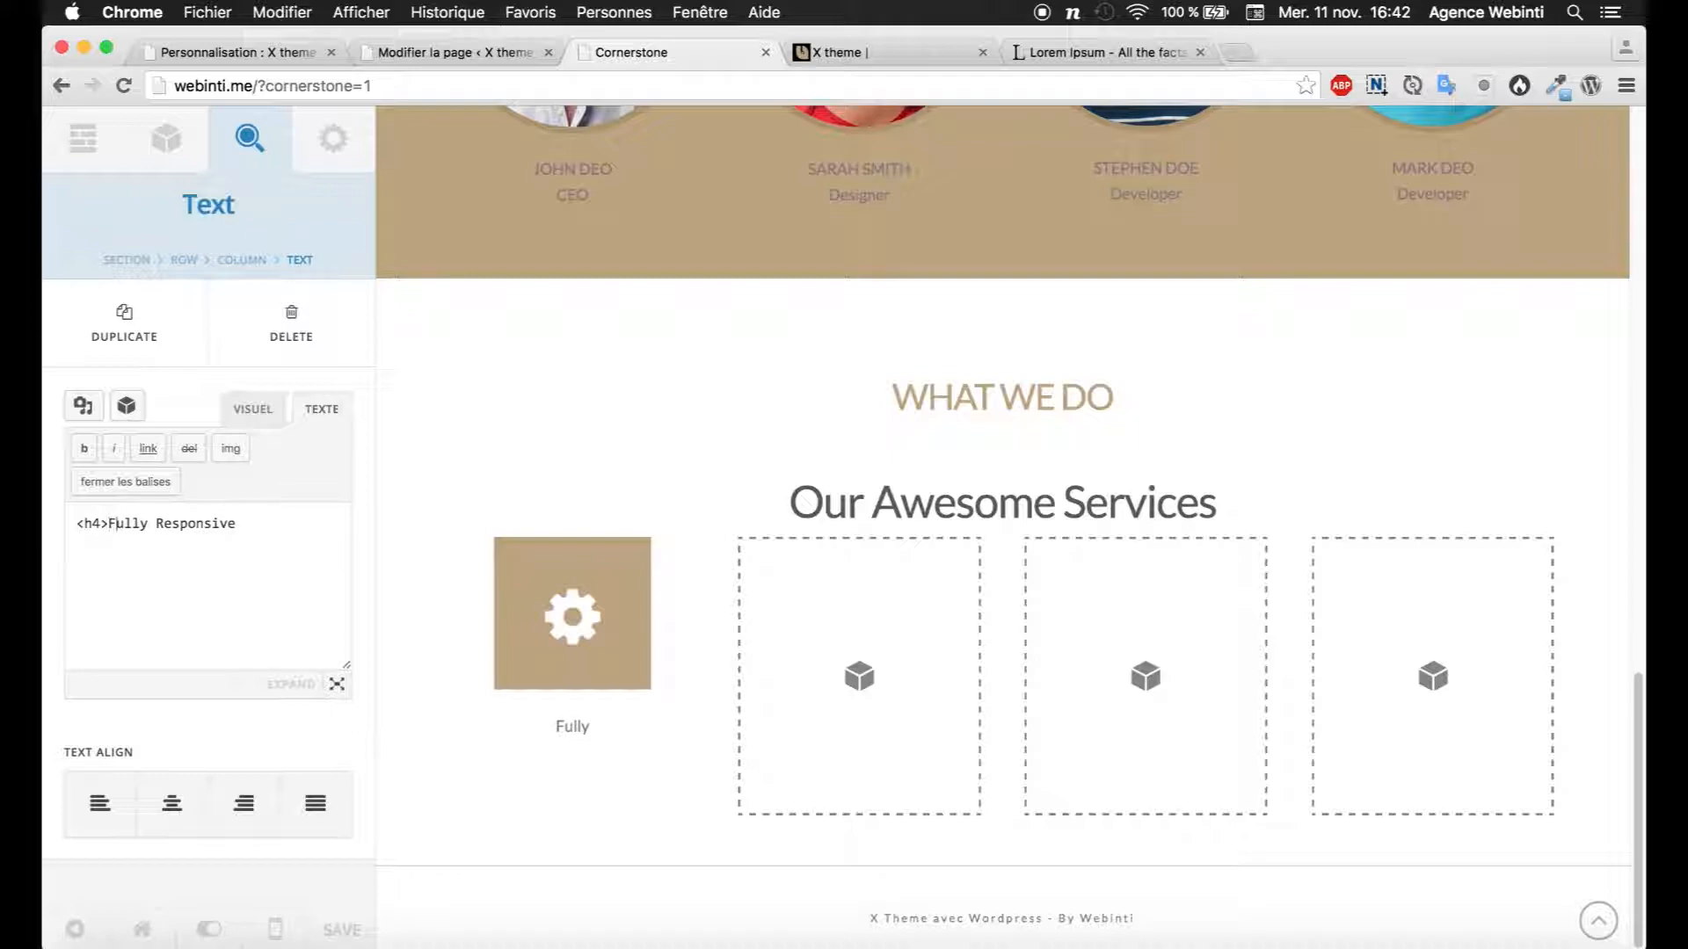
text(</h4>)
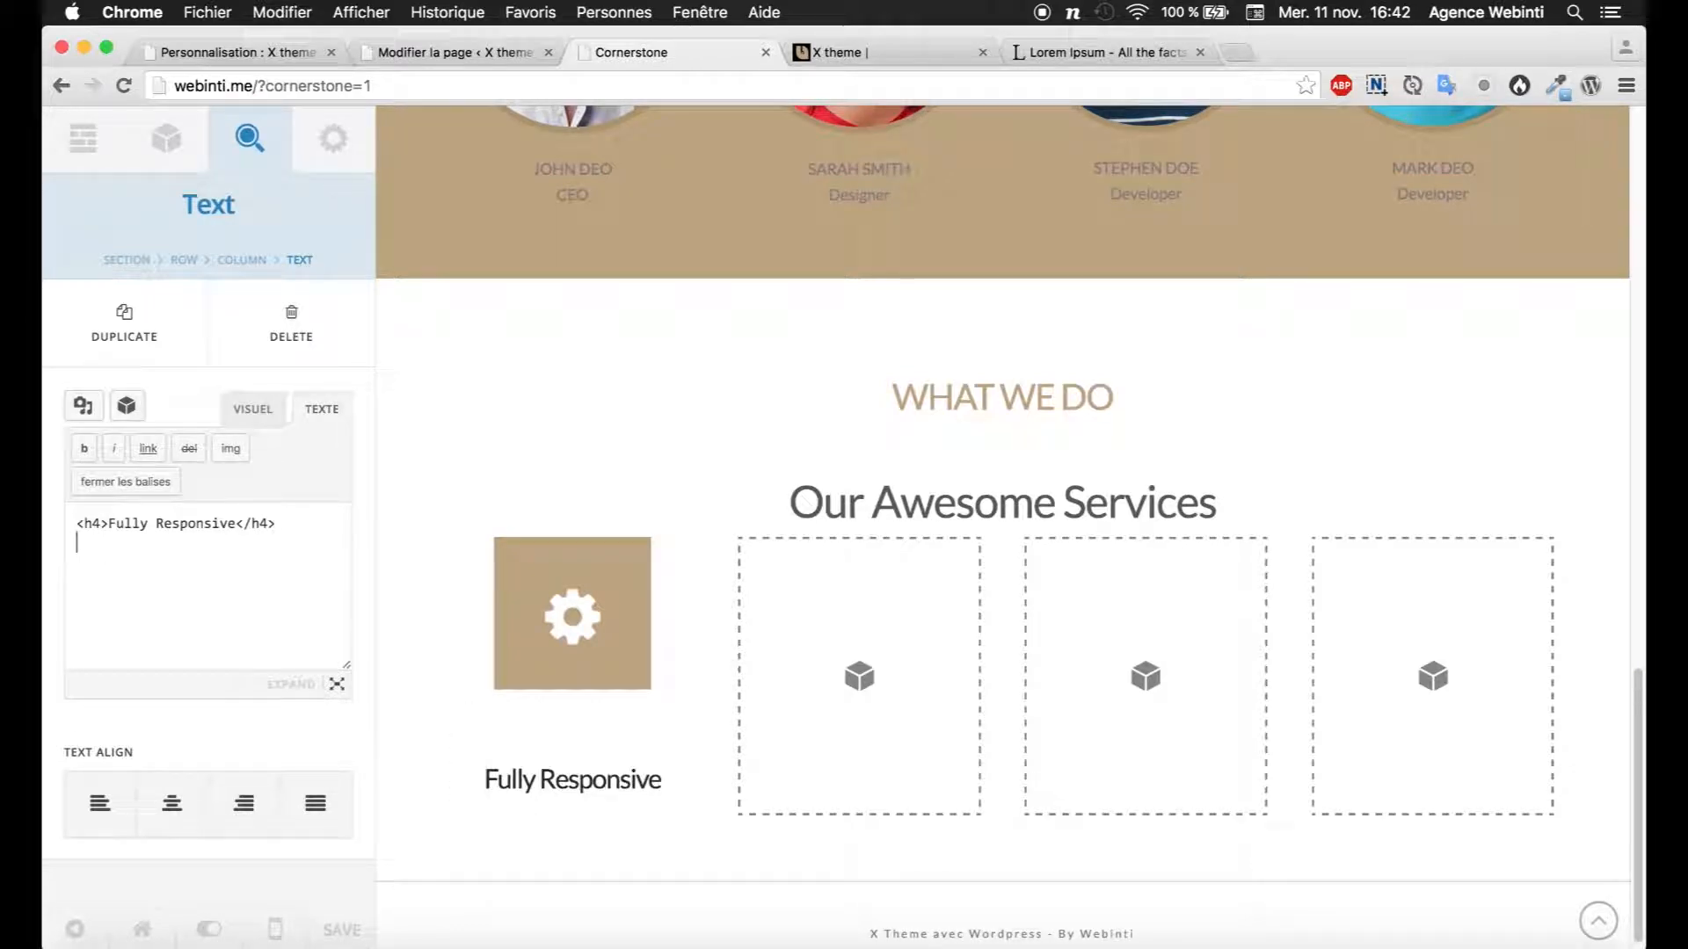
key(Return)
text(<p></p>)
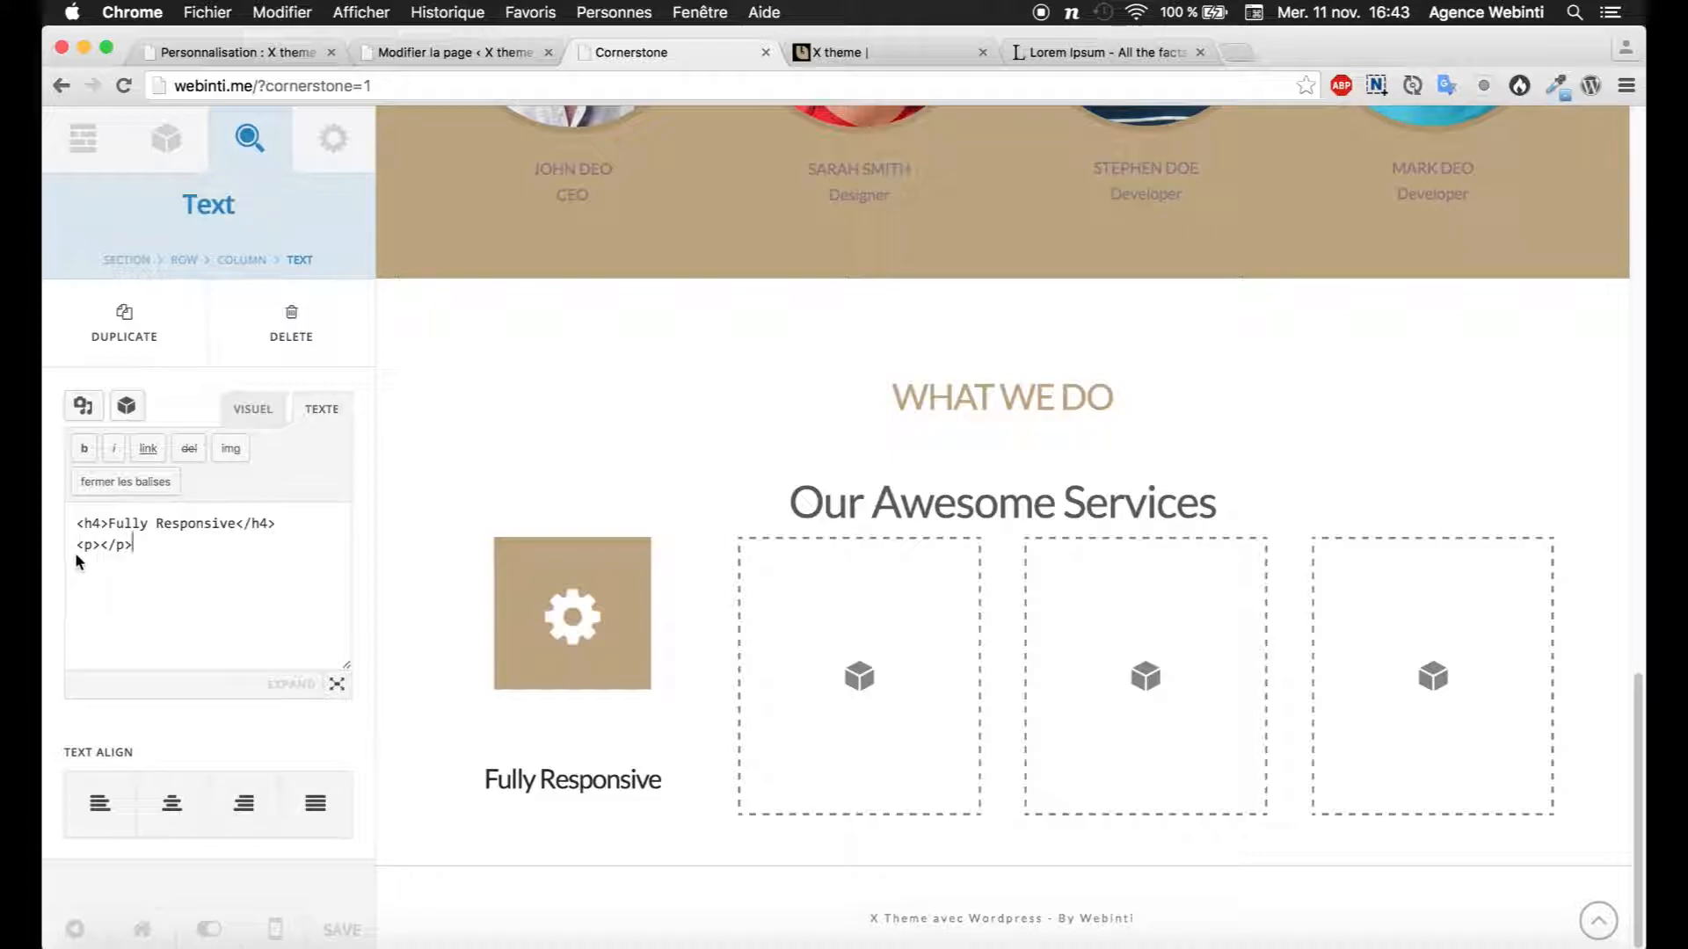
Step: Copy "Lorem ipsum dolor sit amet, consectetur adipiscing elit" from the lipsum page into the paragraph tags, and compare the block with the Photoshop mockup
click(99, 546)
click(1099, 52)
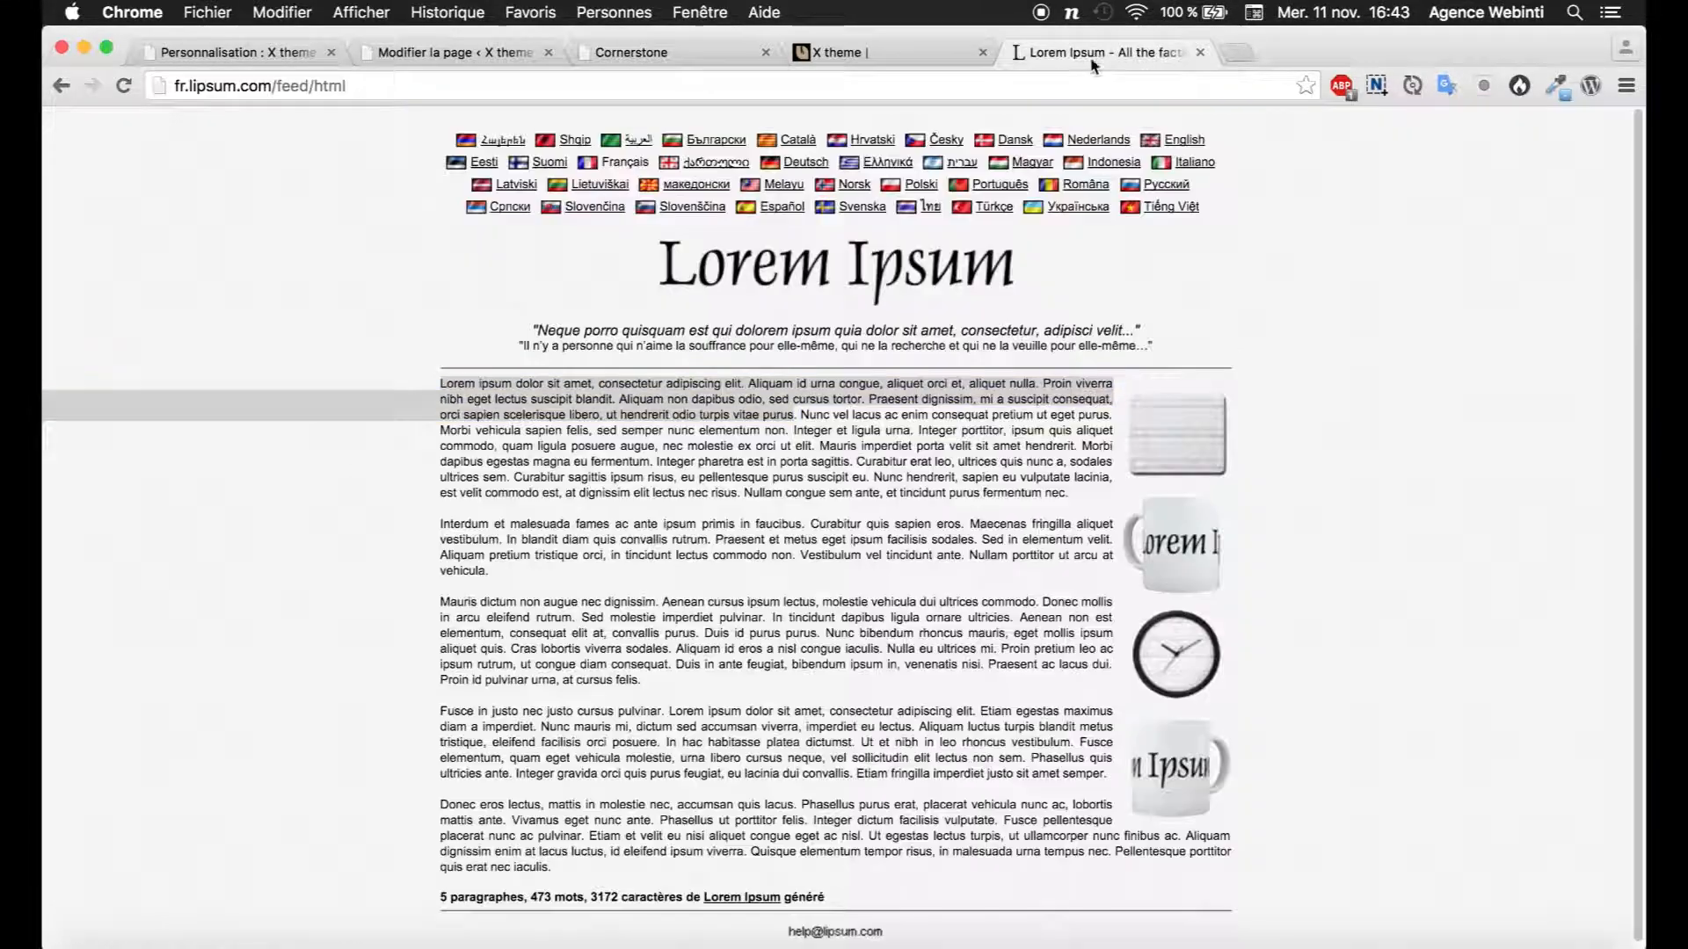
drag(444, 383, 741, 384)
key(super+c)
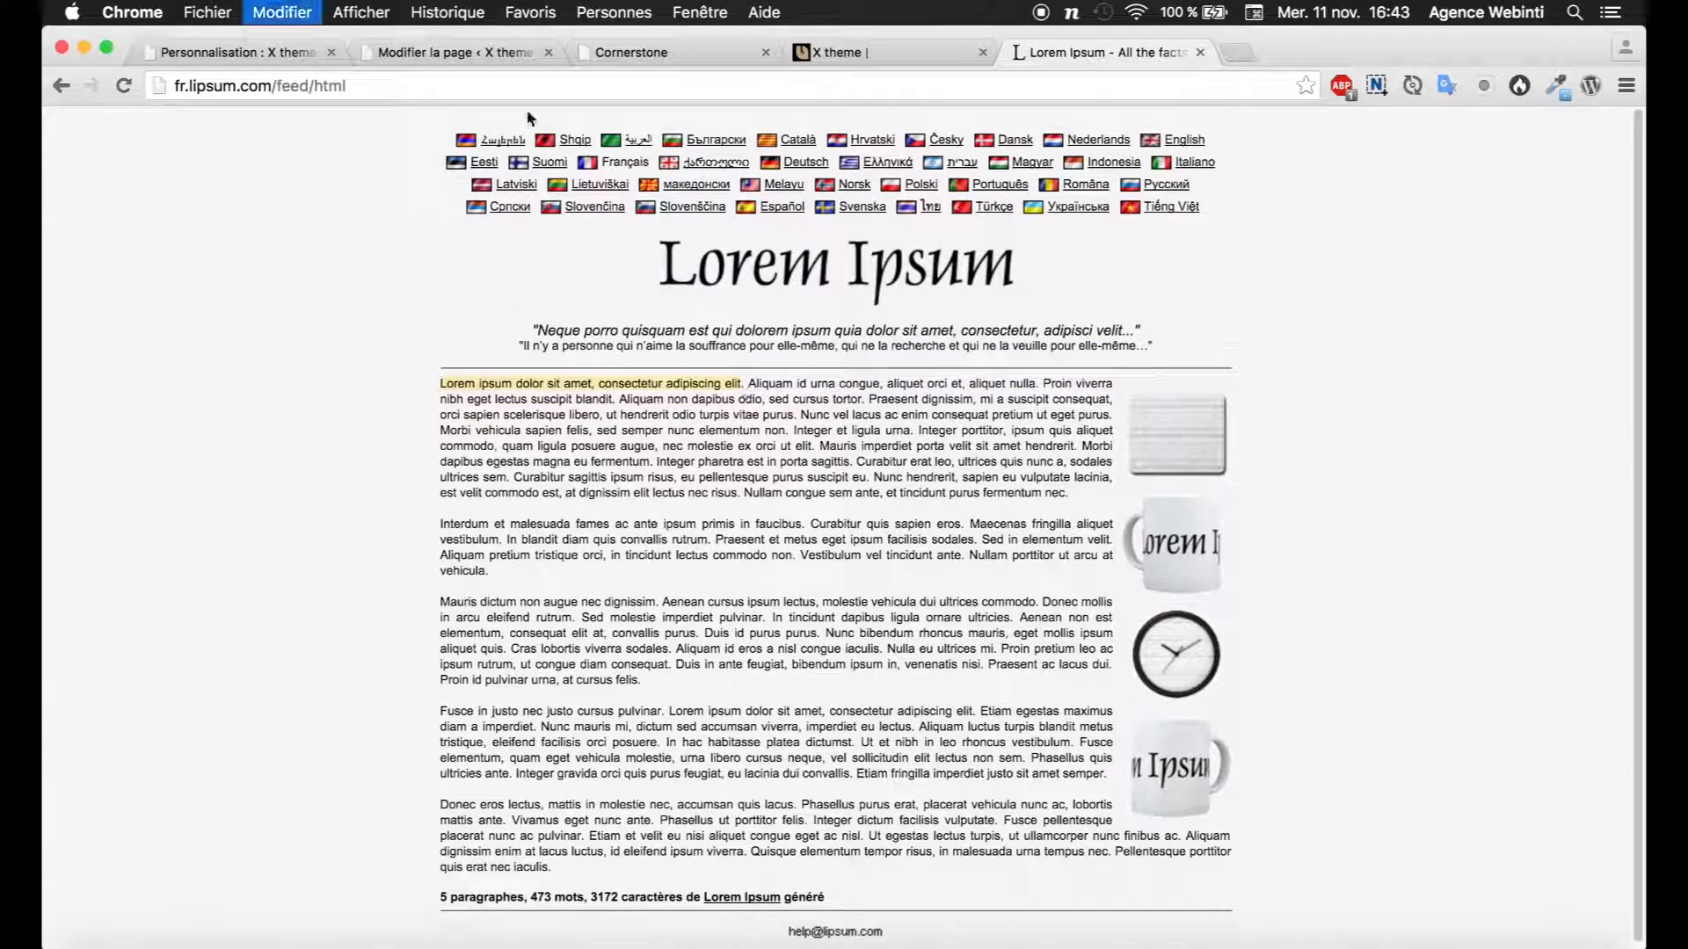
click(246, 51)
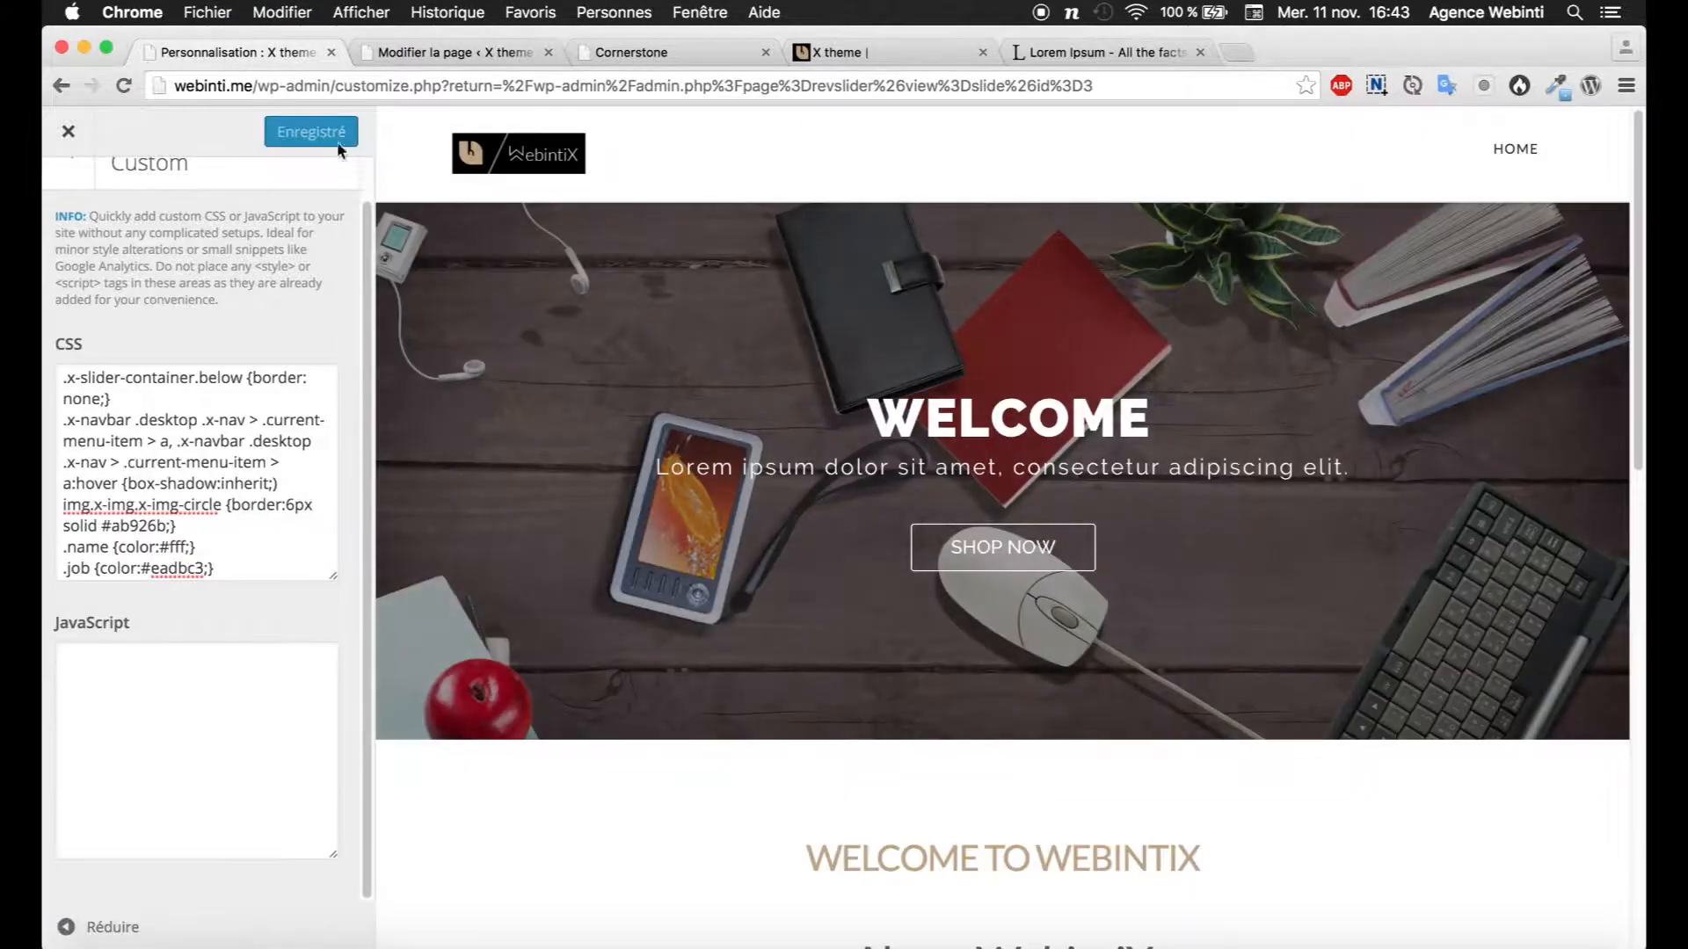
click(431, 53)
click(649, 68)
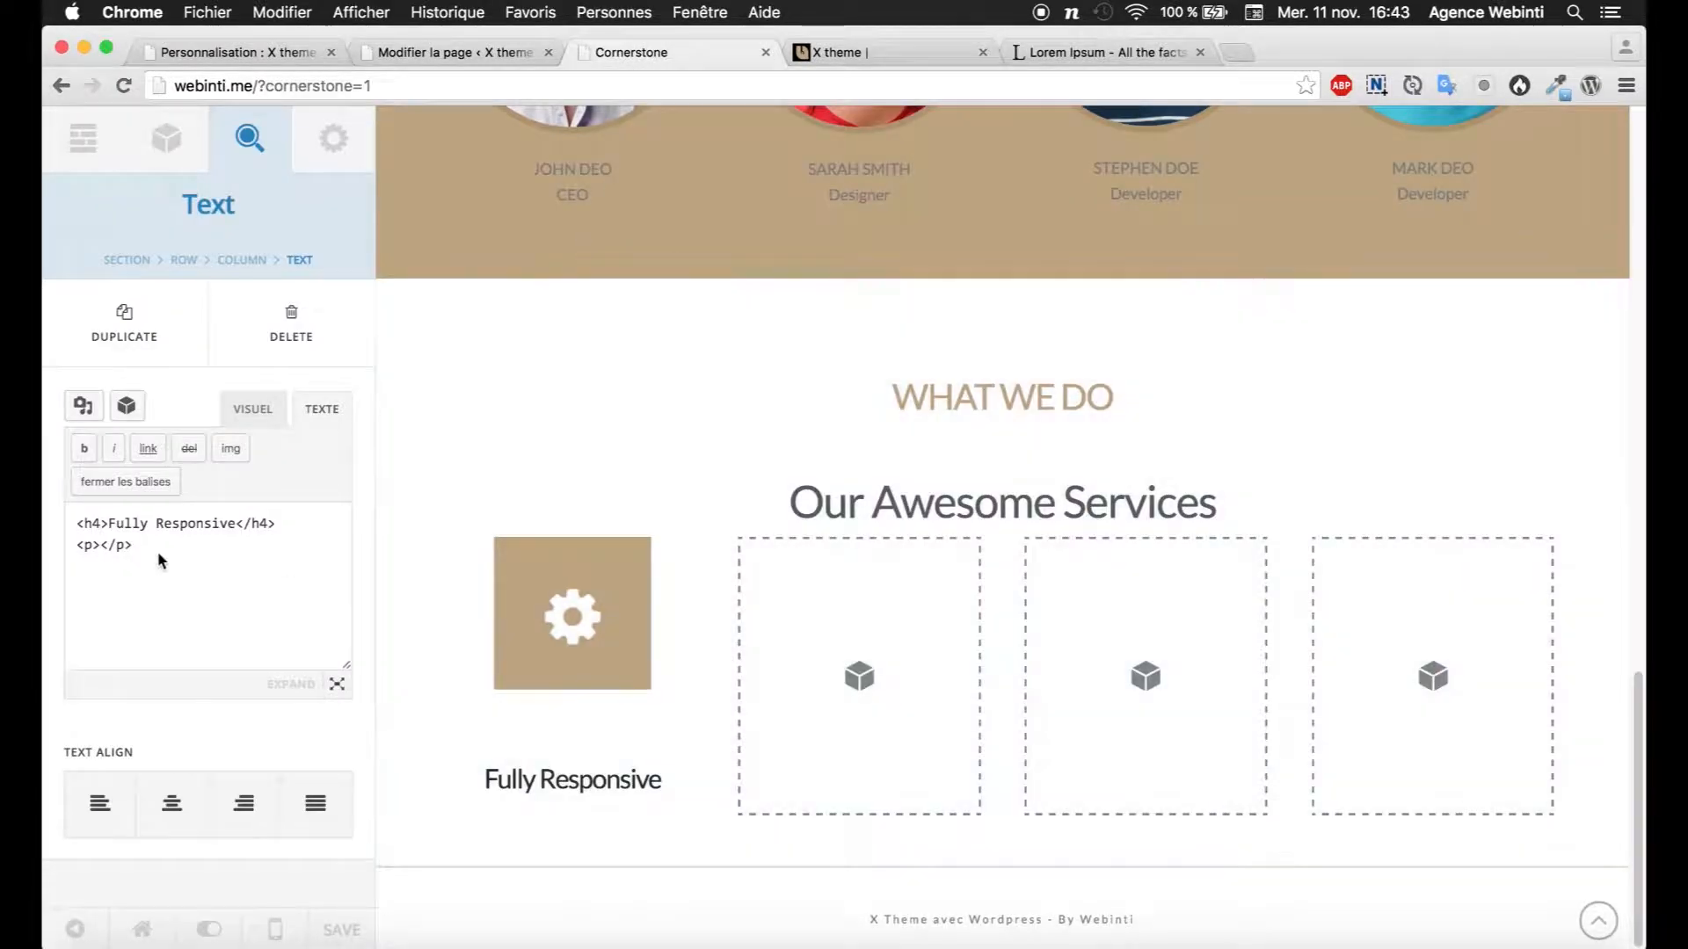
key(super+v)
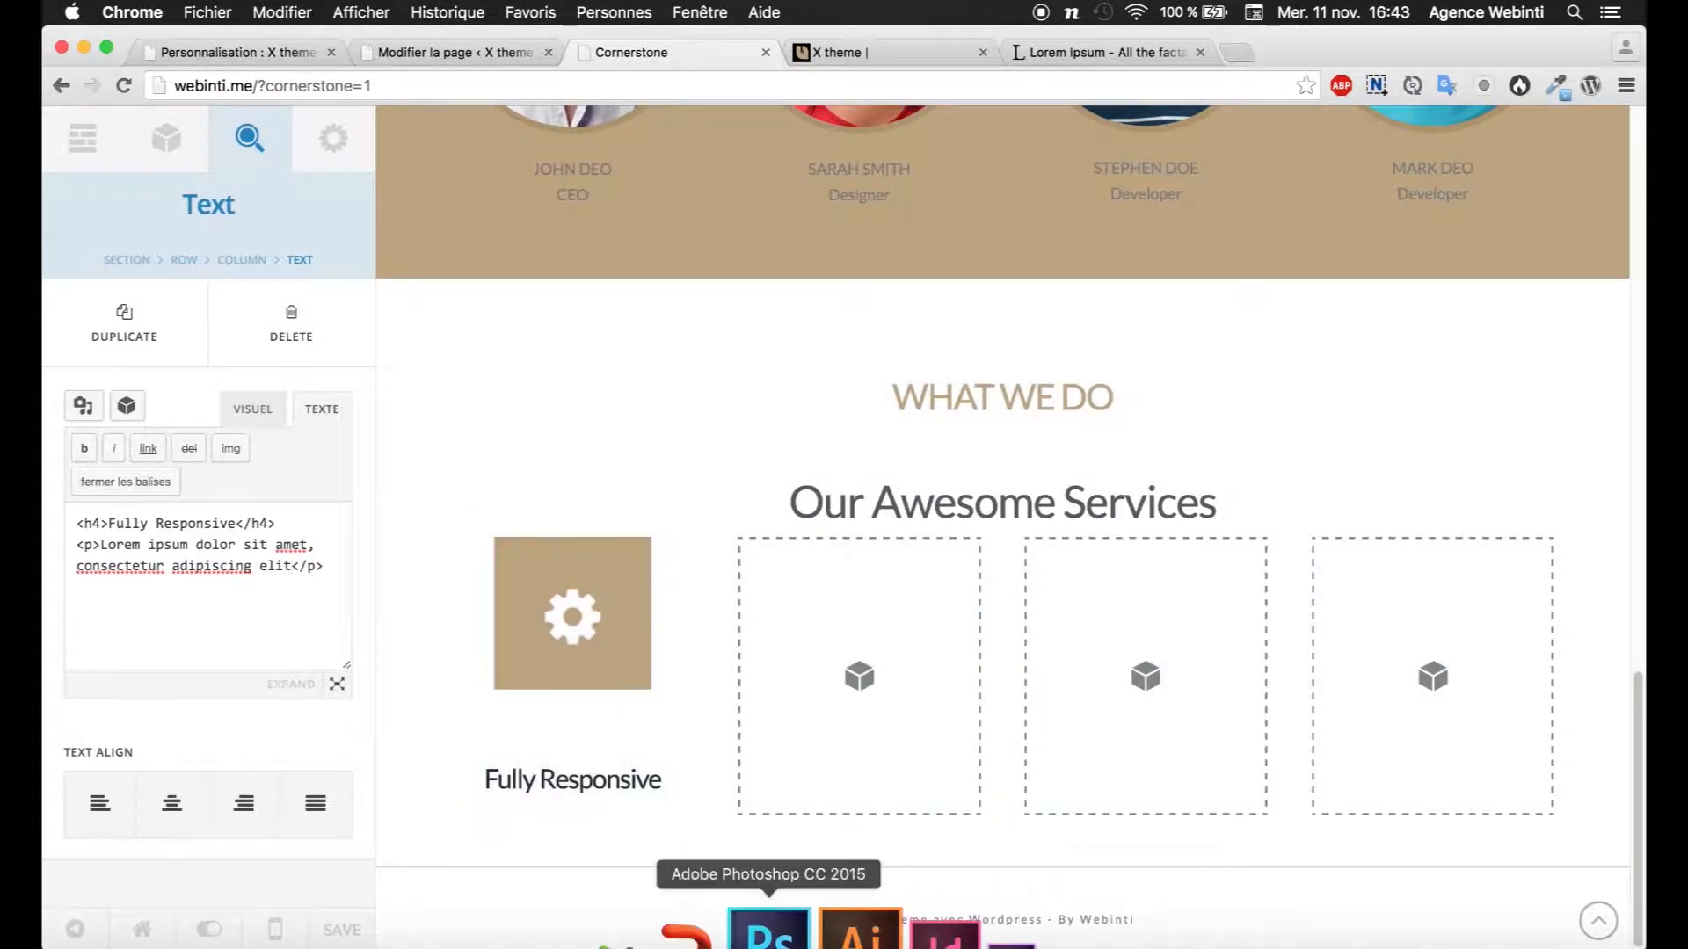
click(769, 933)
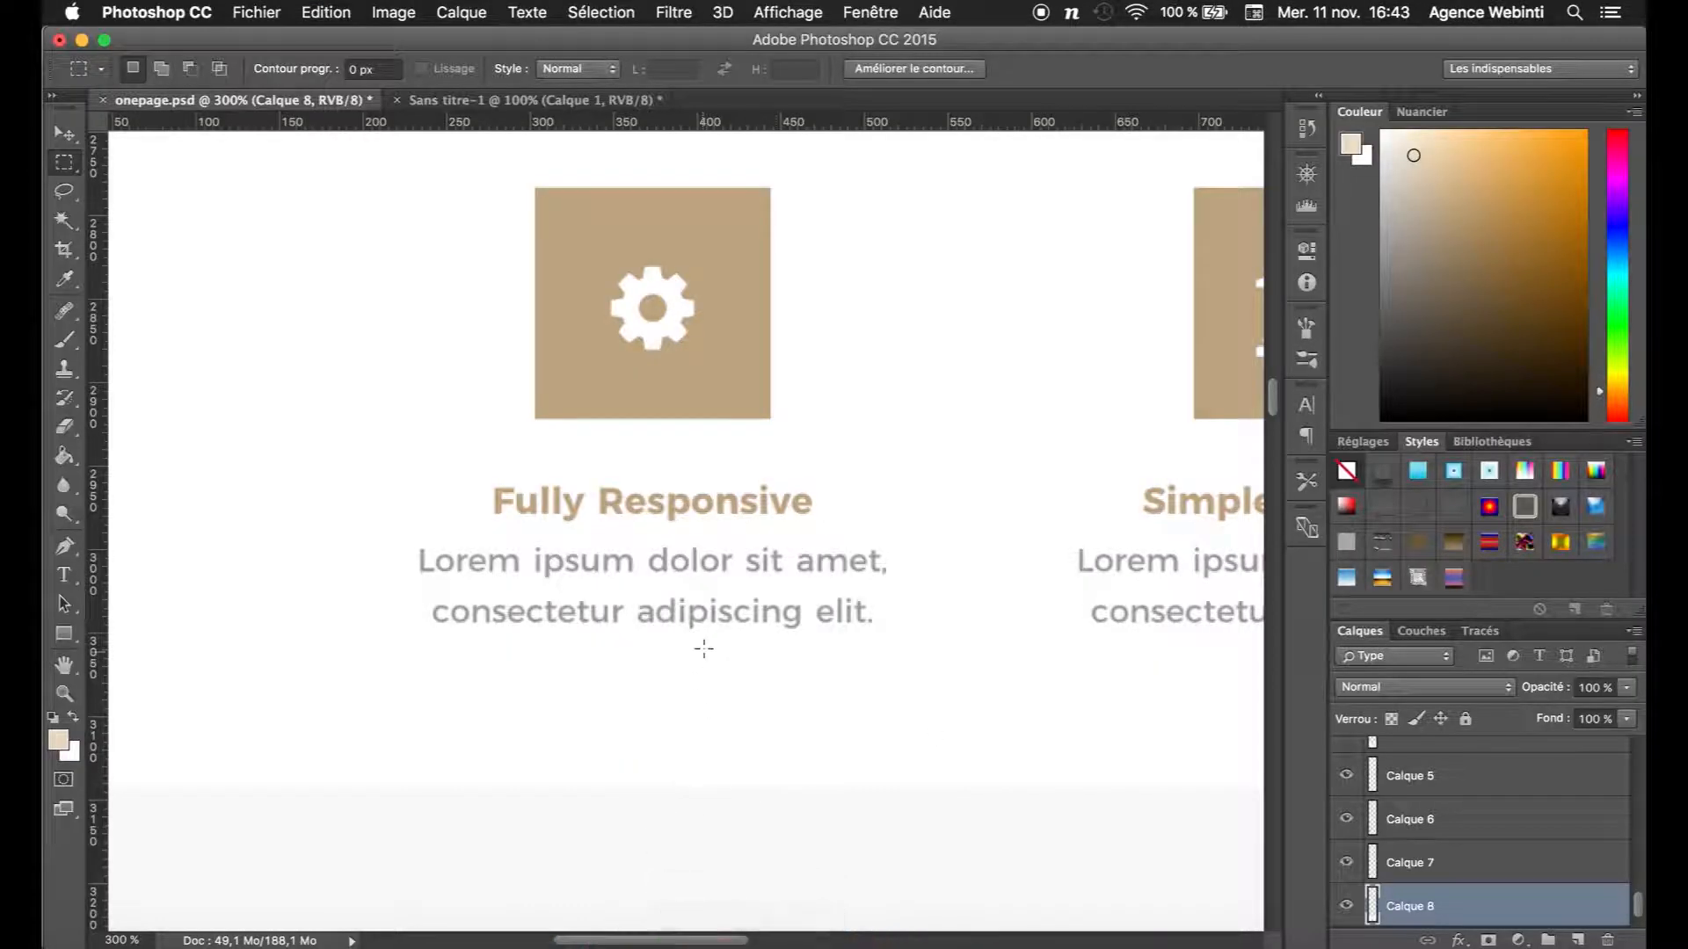
click(176, 919)
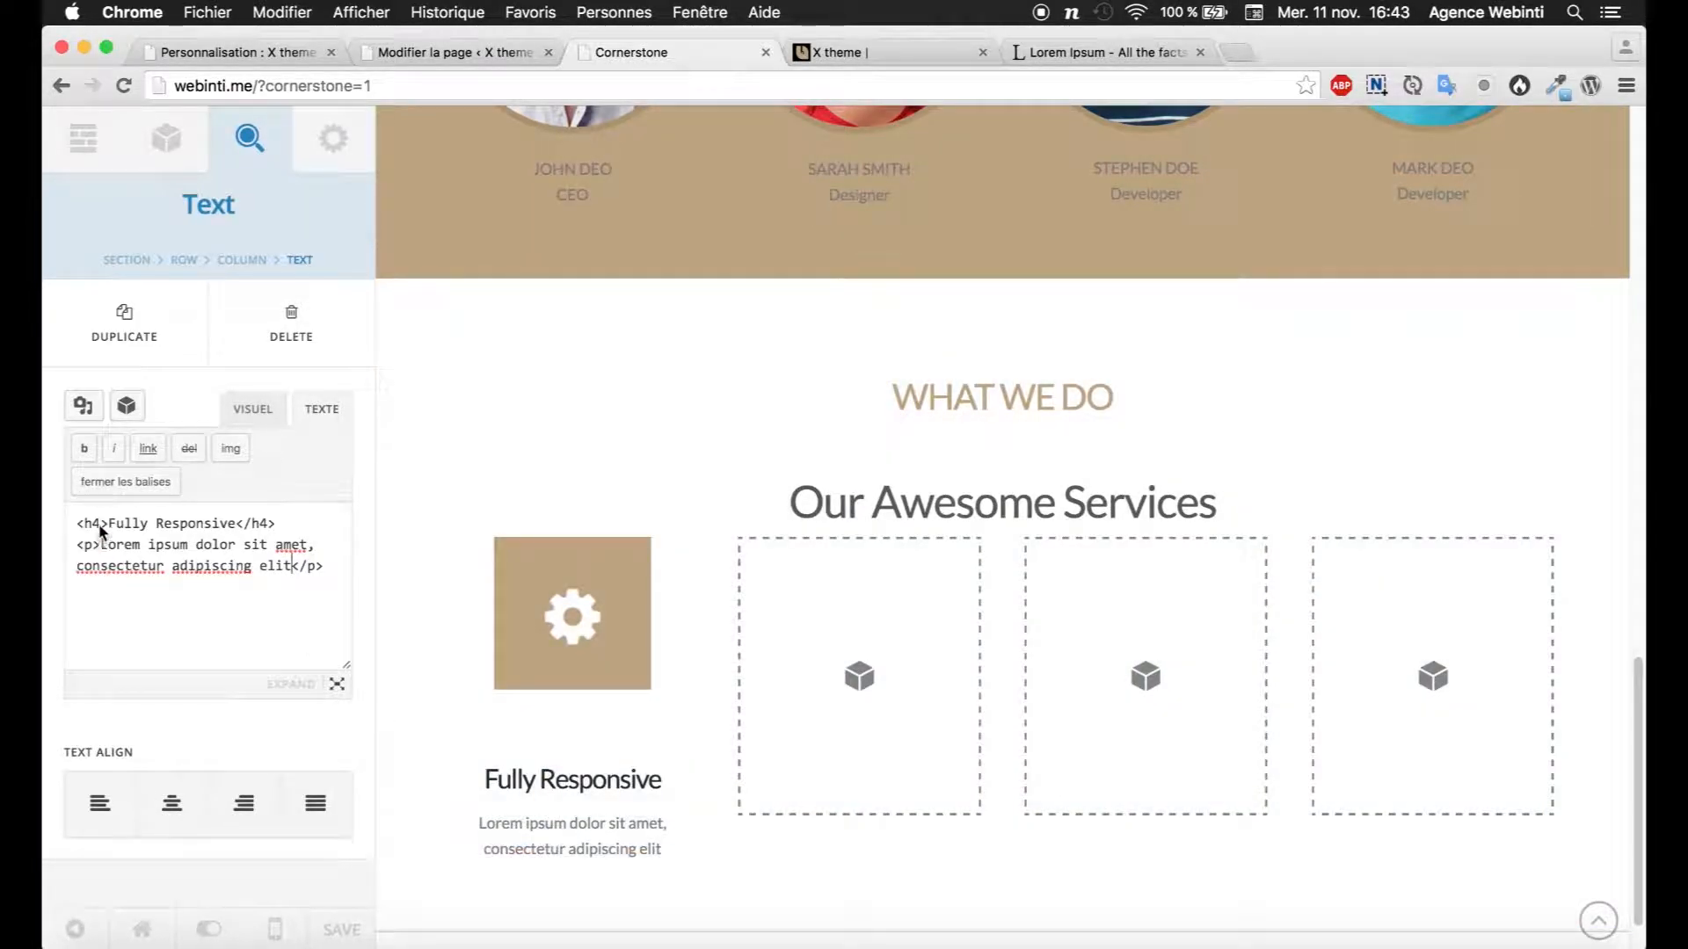
Step: Add an inline style attribute to the "Fully Responsive" h4 tag, starting its value with color:#
click(102, 528)
text(style=)
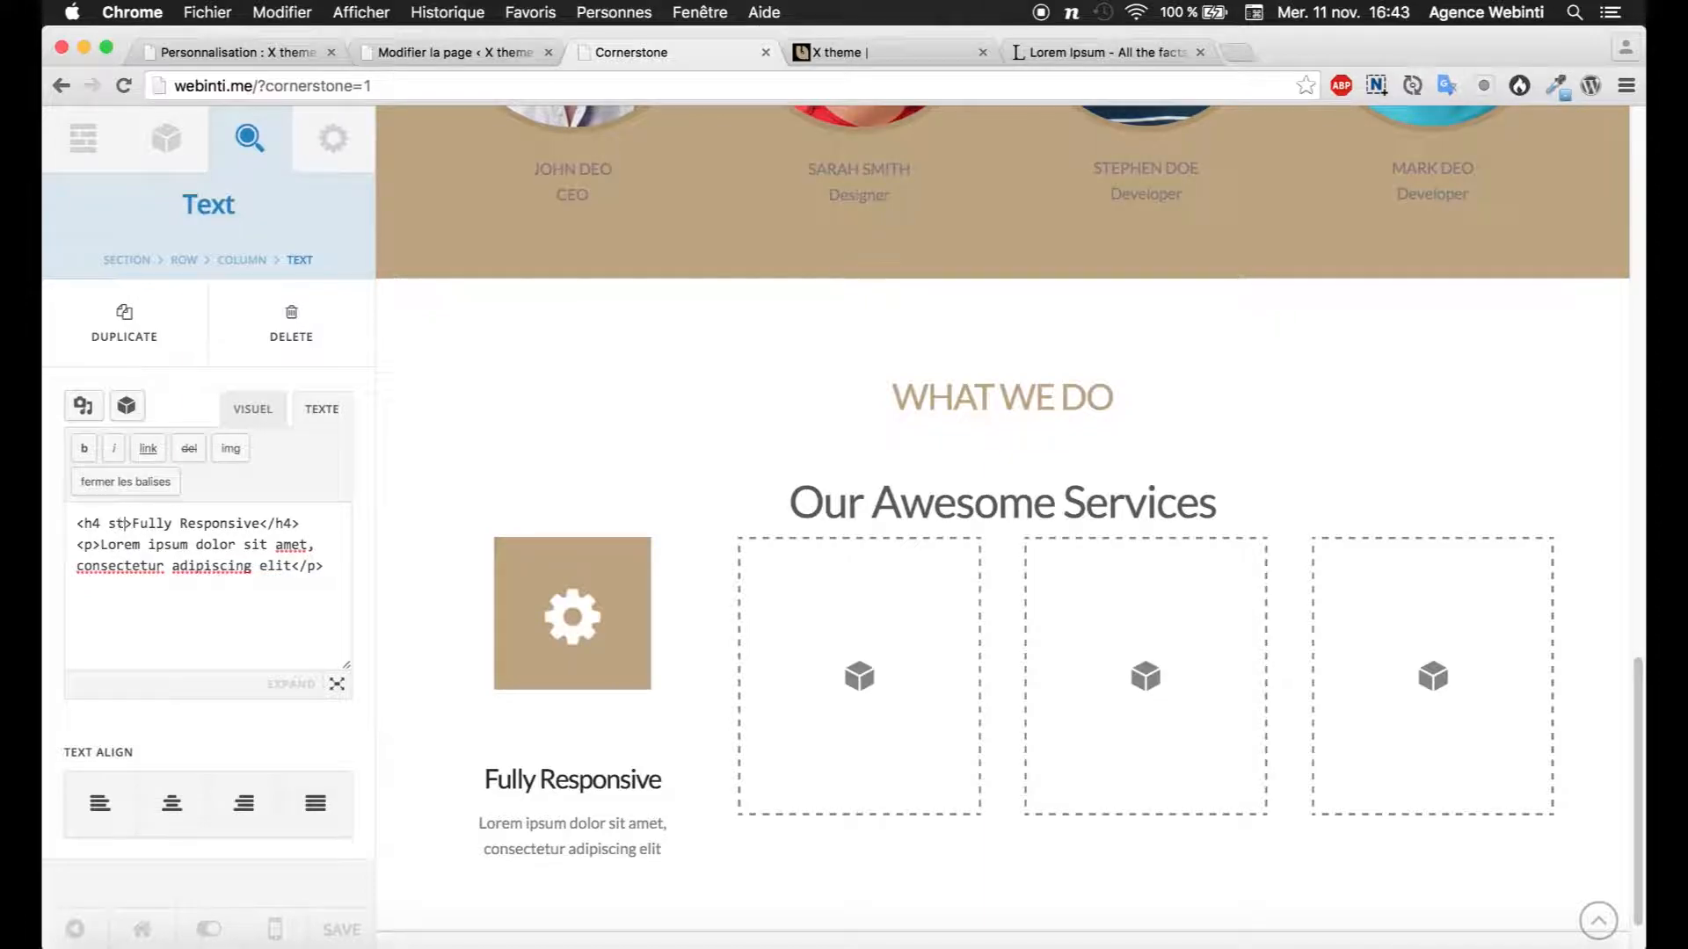
text("")
text(color:">)
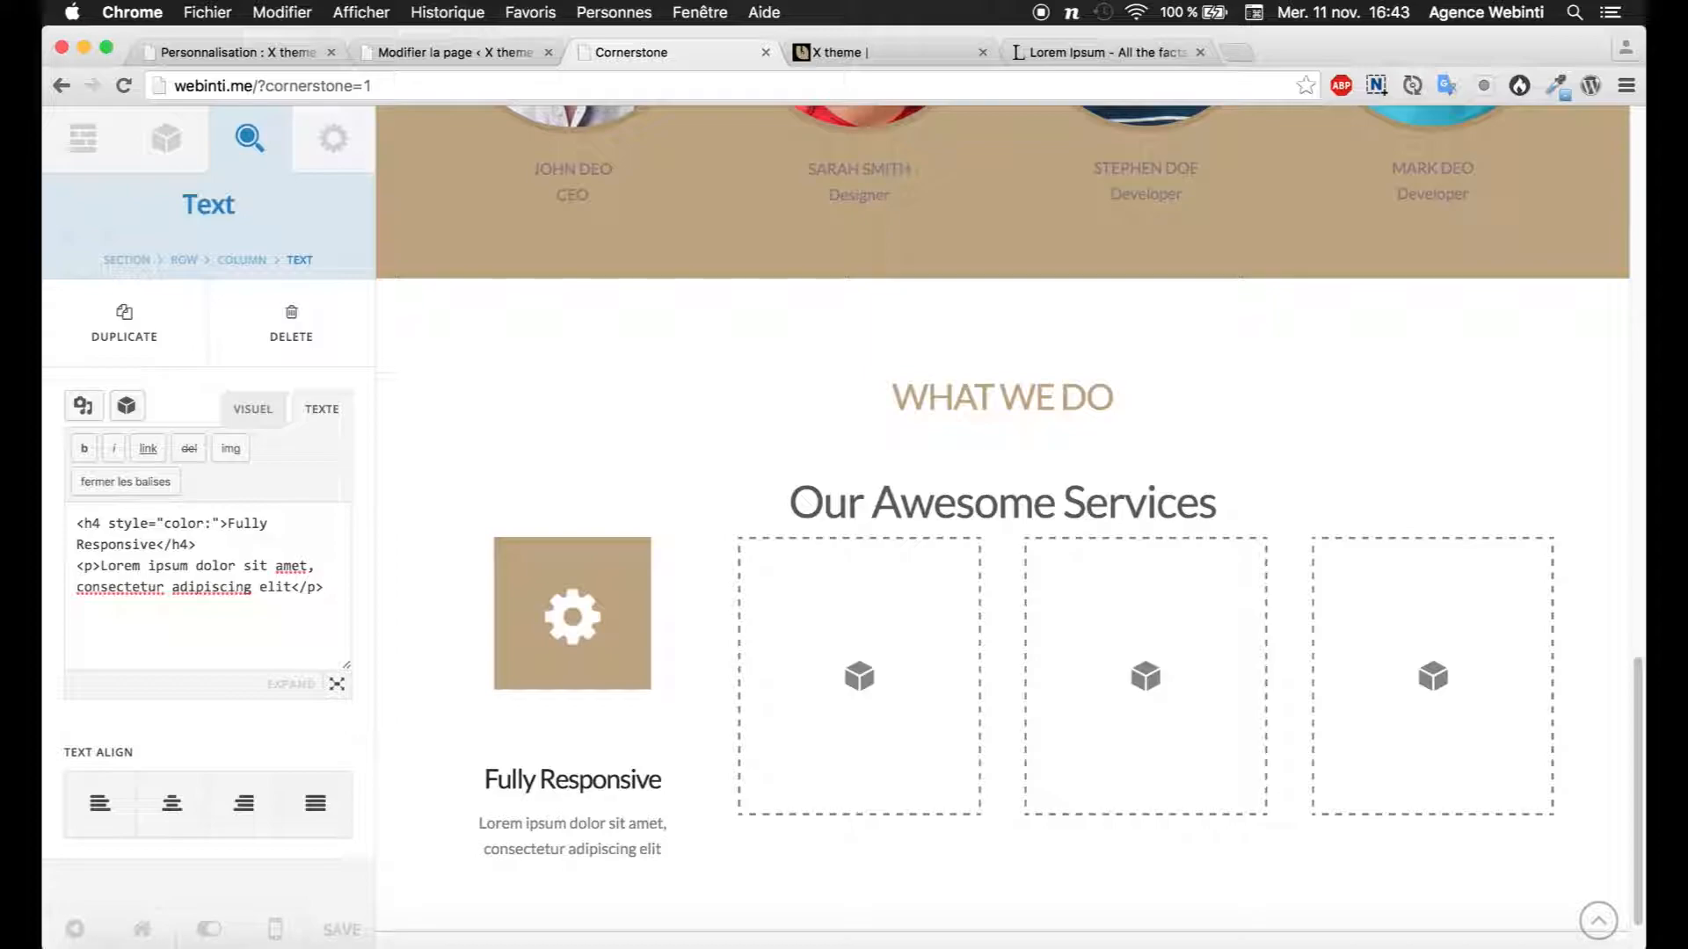
text(:#)
Step: Switch to Photoshop and sample the beige background of the gear icon square with the Eyedropper tool
click(855, 916)
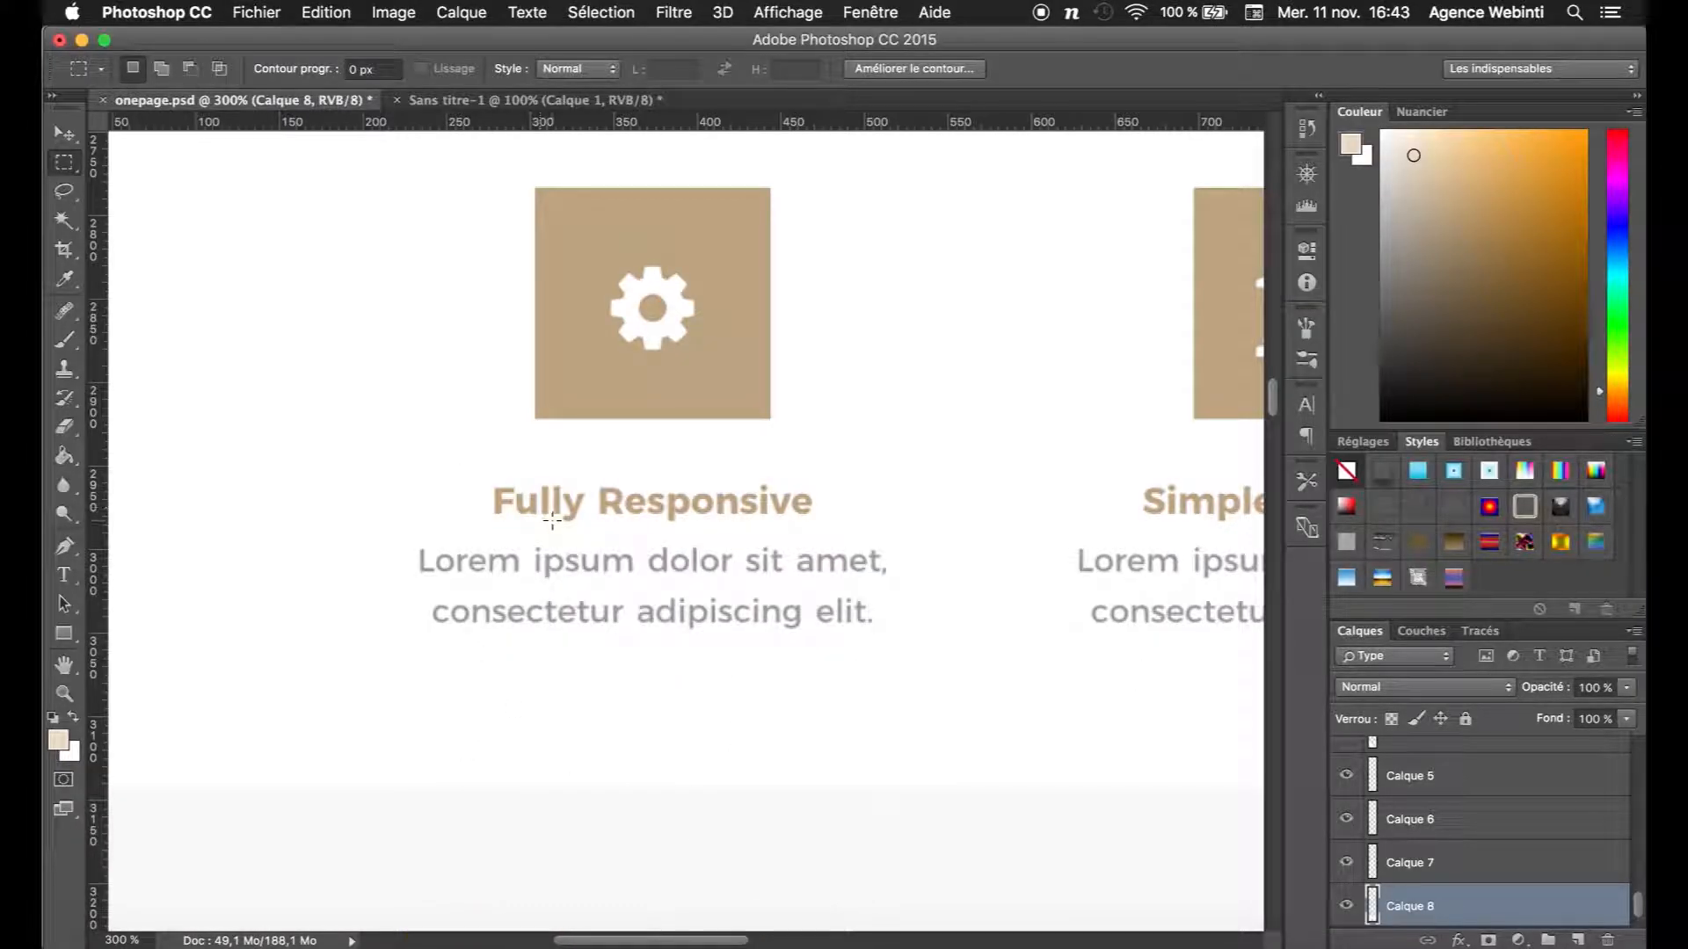
click(64, 279)
click(672, 251)
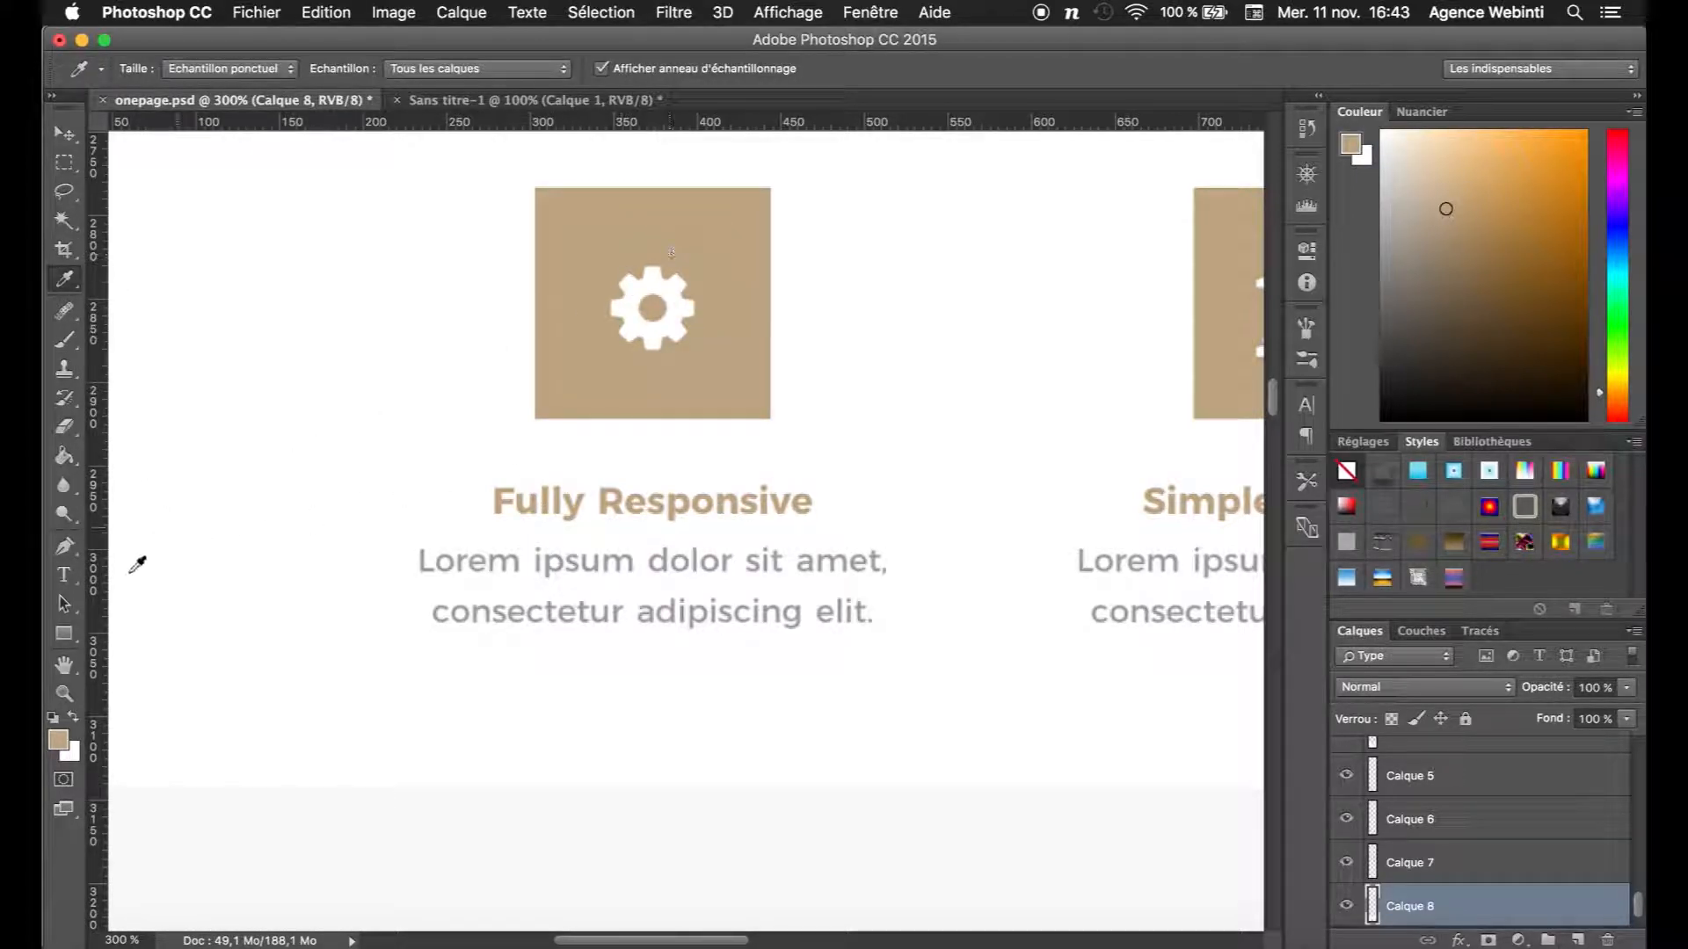
Step: Copy the sampled beige's hex code from Photoshop's colour picker and, back in Chrome, complete the "Fully Responsive" heading's colour as #bca480
click(59, 740)
click(1179, 469)
click(181, 915)
key(super+v)
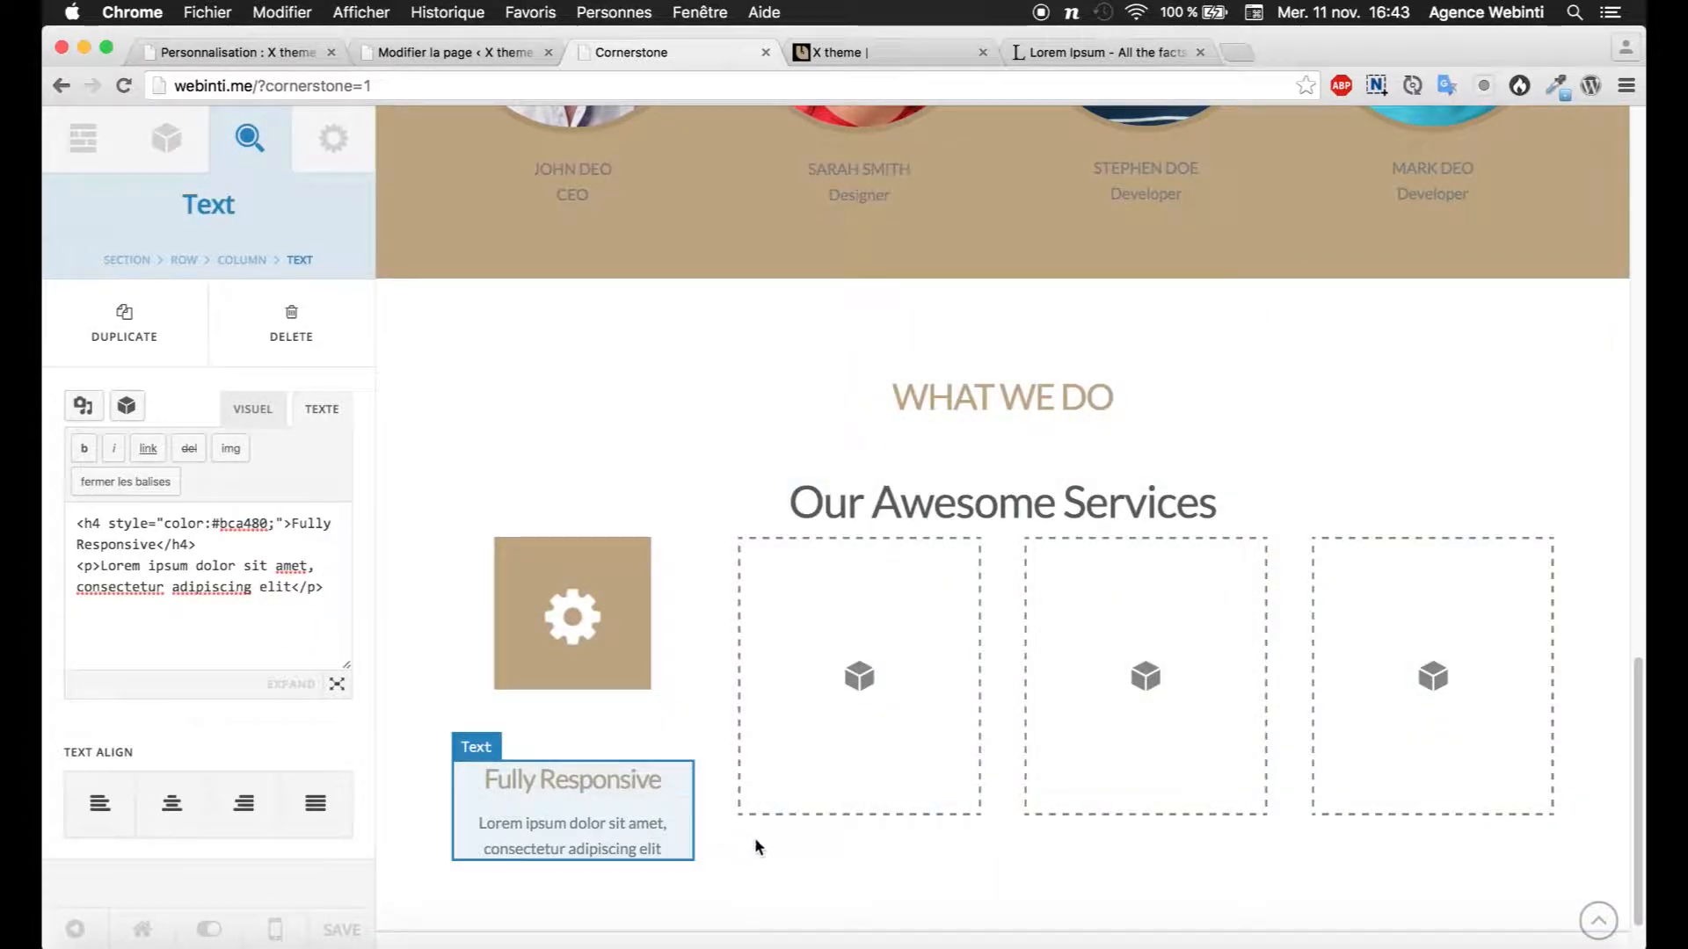
Step: Compare the gear icon and "Fully Responsive" text block in Chrome with the same block in the Photoshop mockup
click(791, 911)
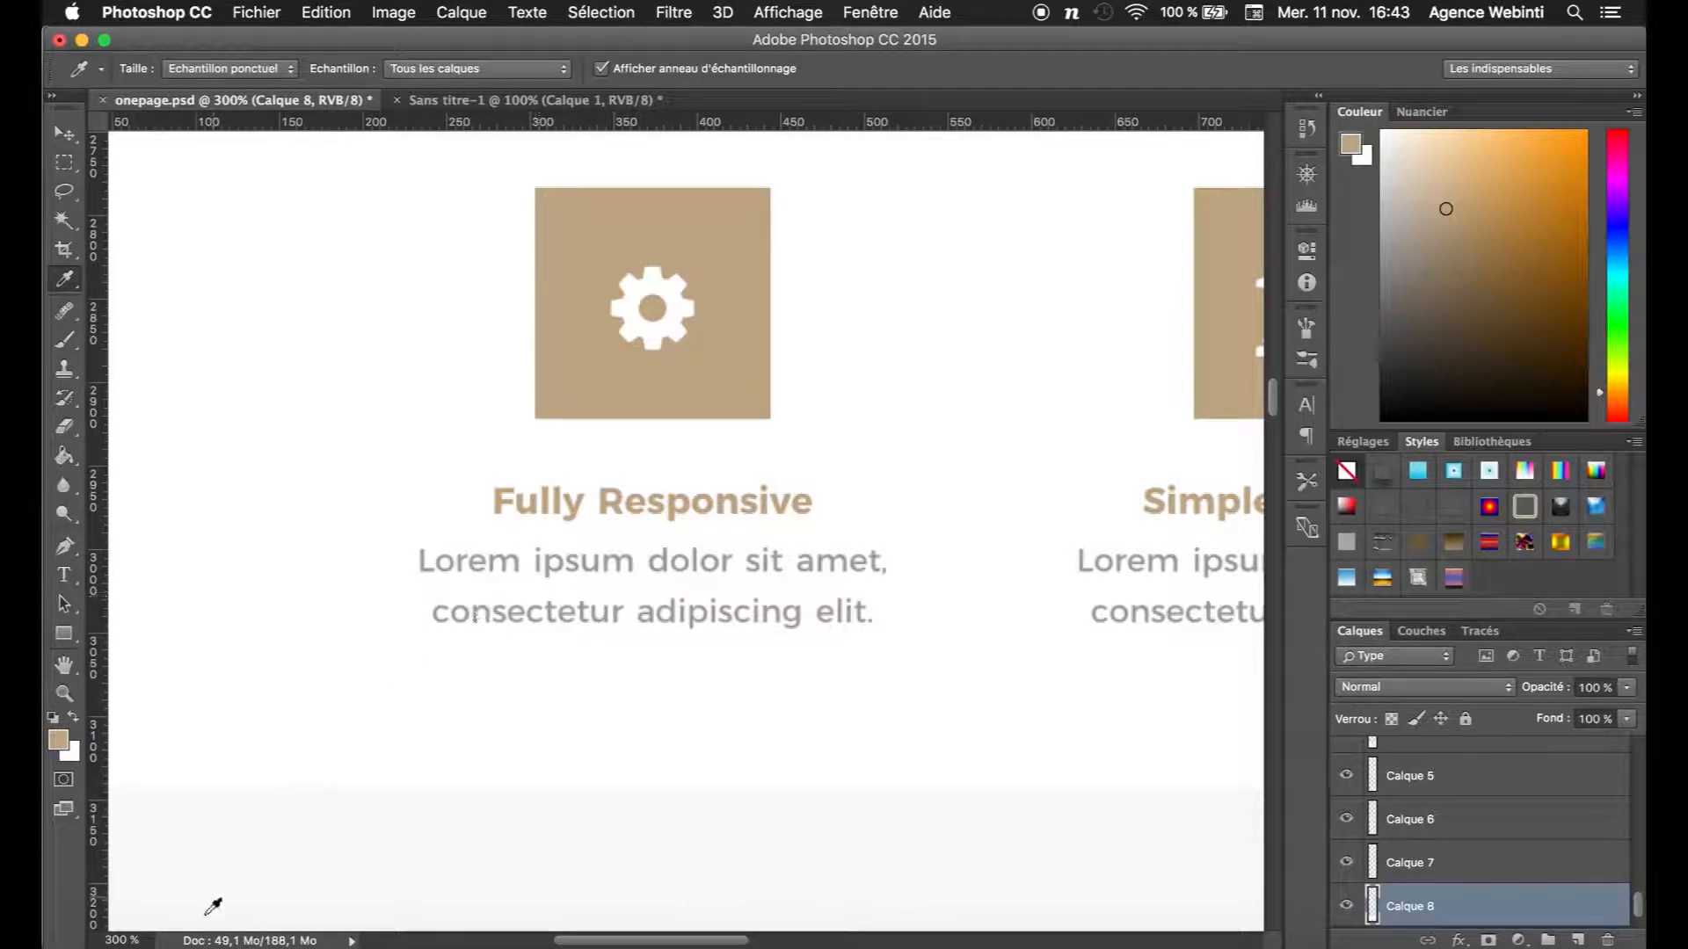
click(64, 575)
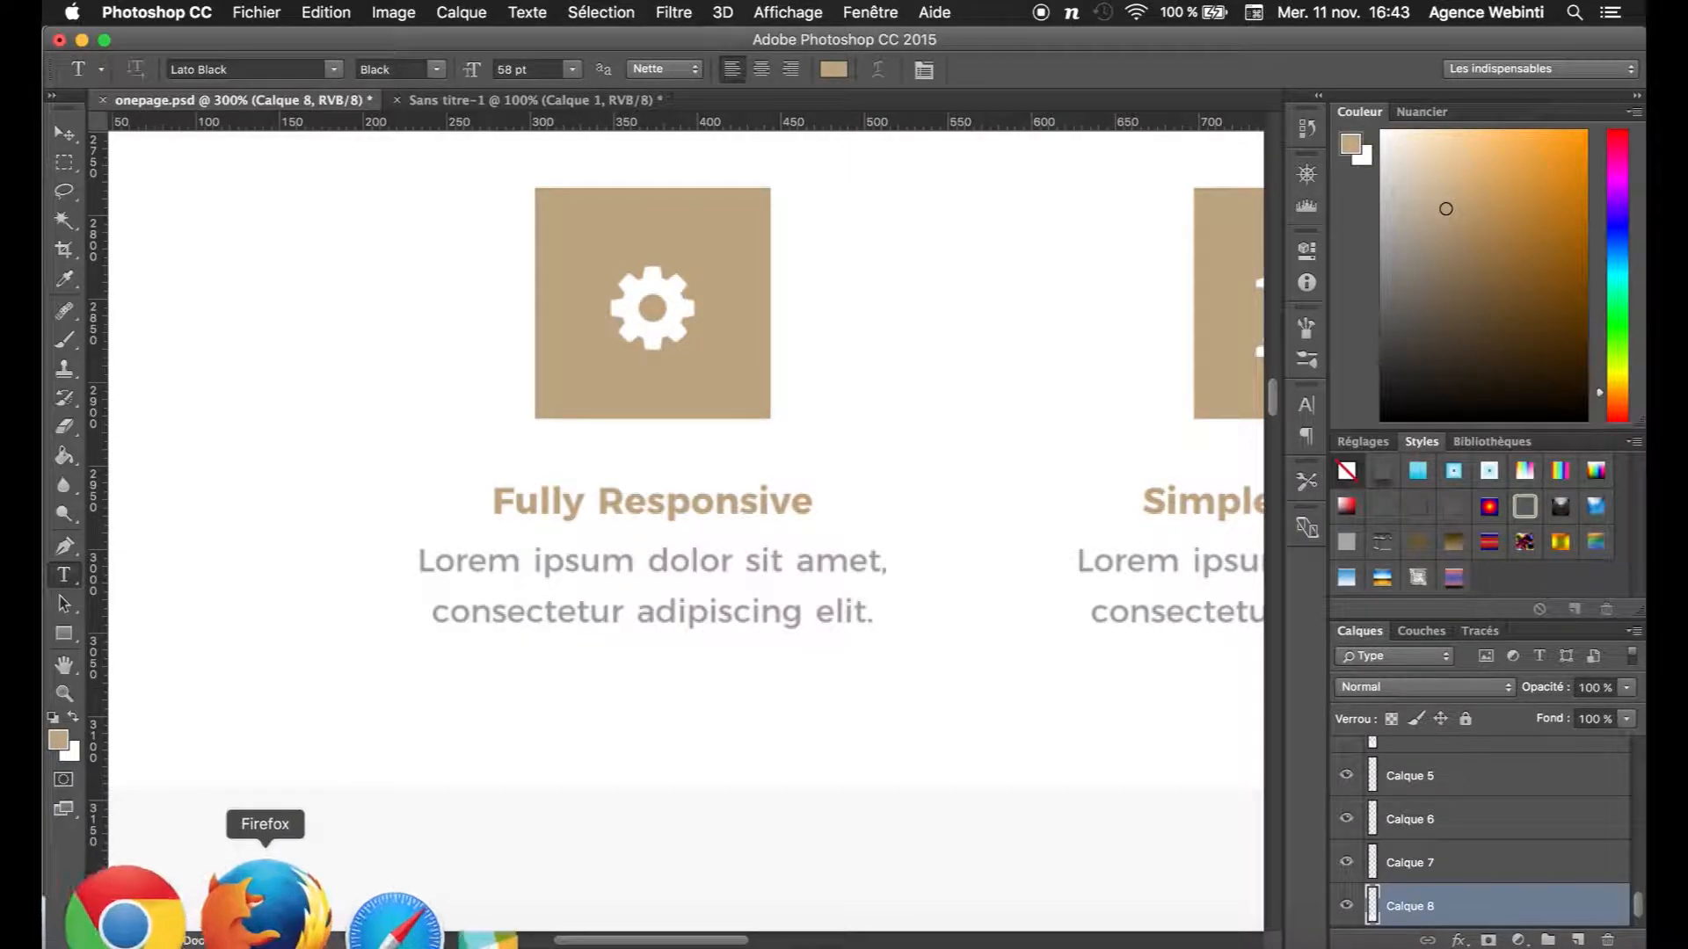
click(147, 901)
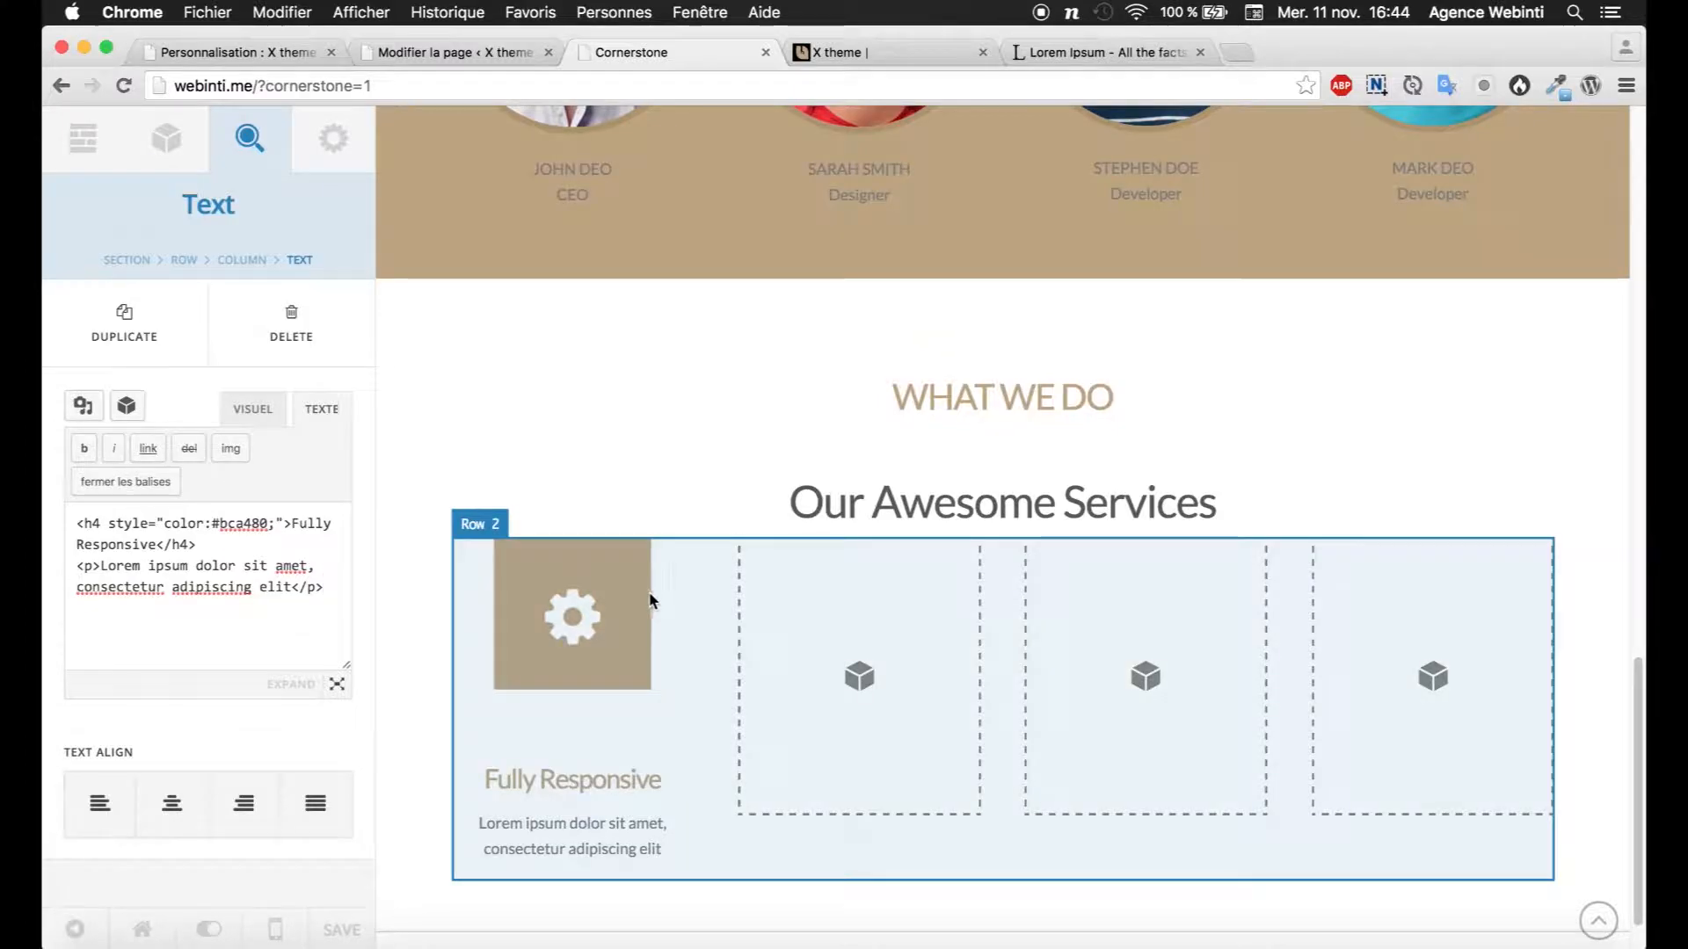
click(580, 640)
click(557, 776)
click(550, 659)
click(818, 918)
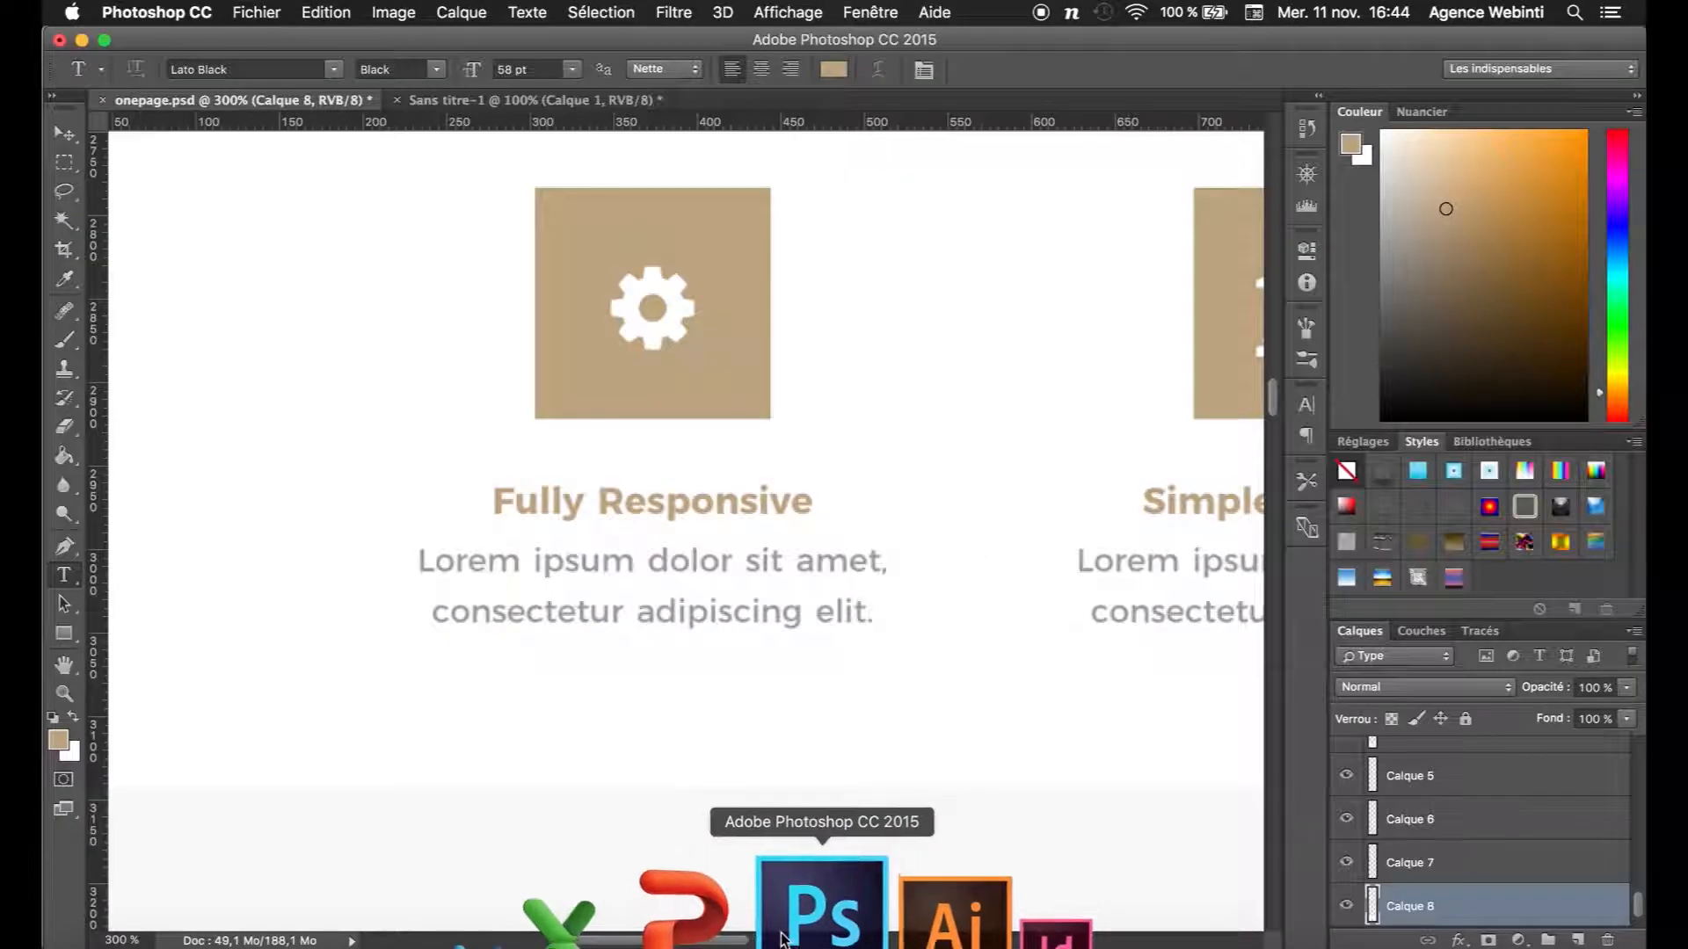
click(186, 910)
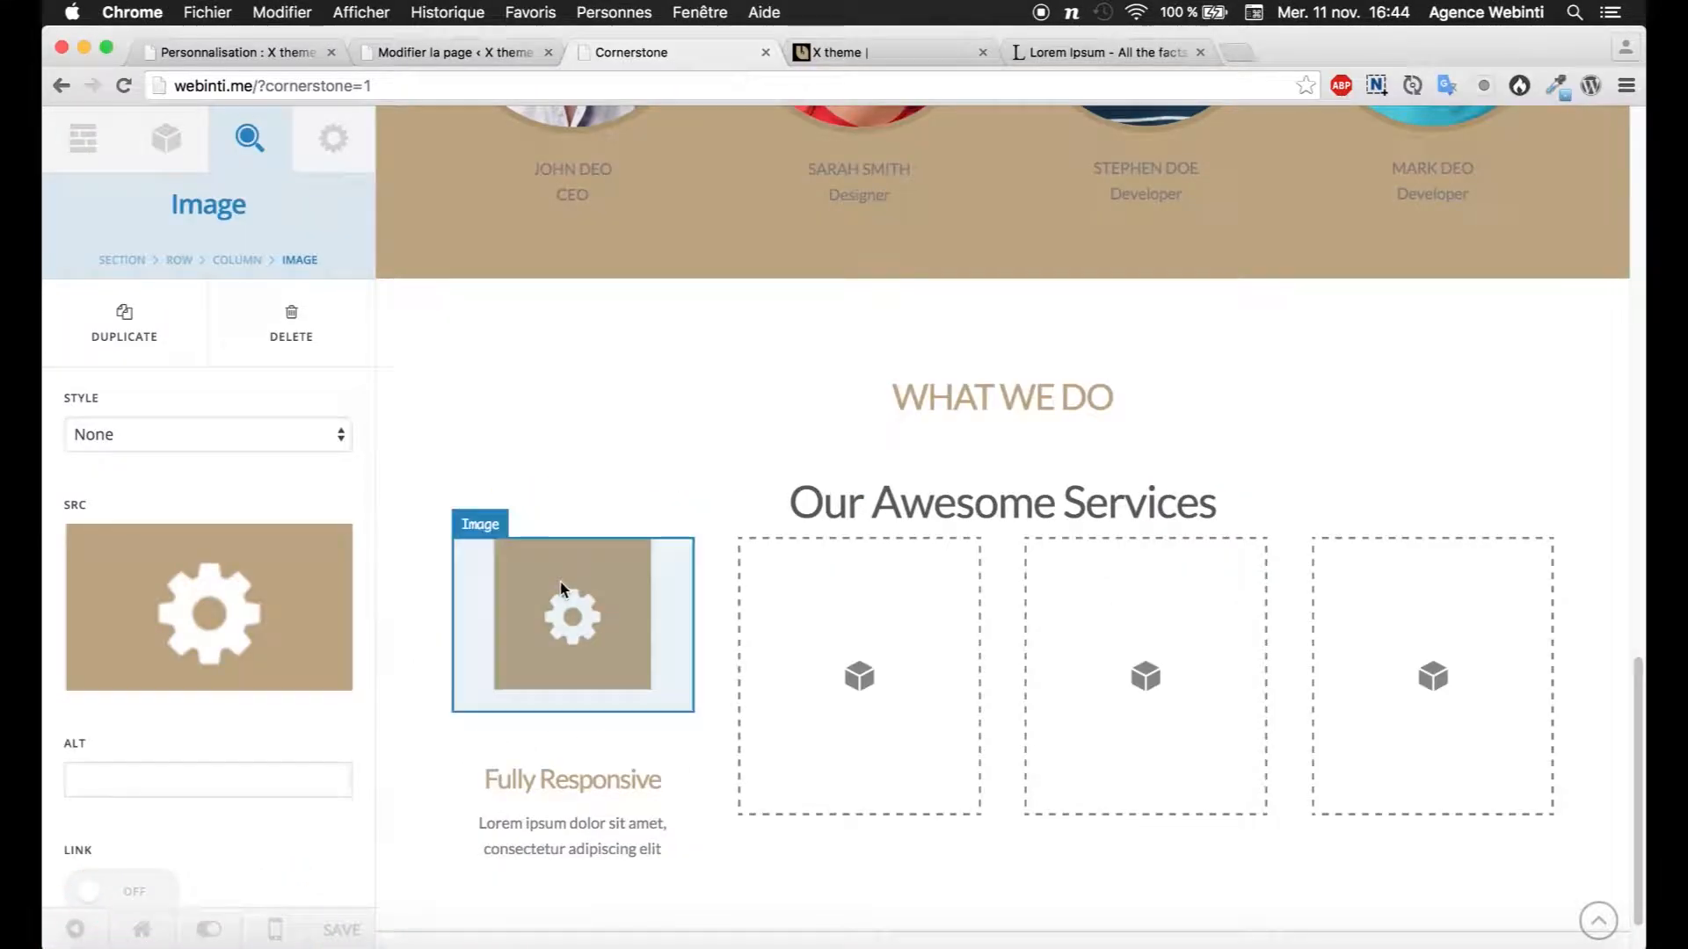
Step: Inspect the settings of the first service column, its parent row and its gear image
click(234, 262)
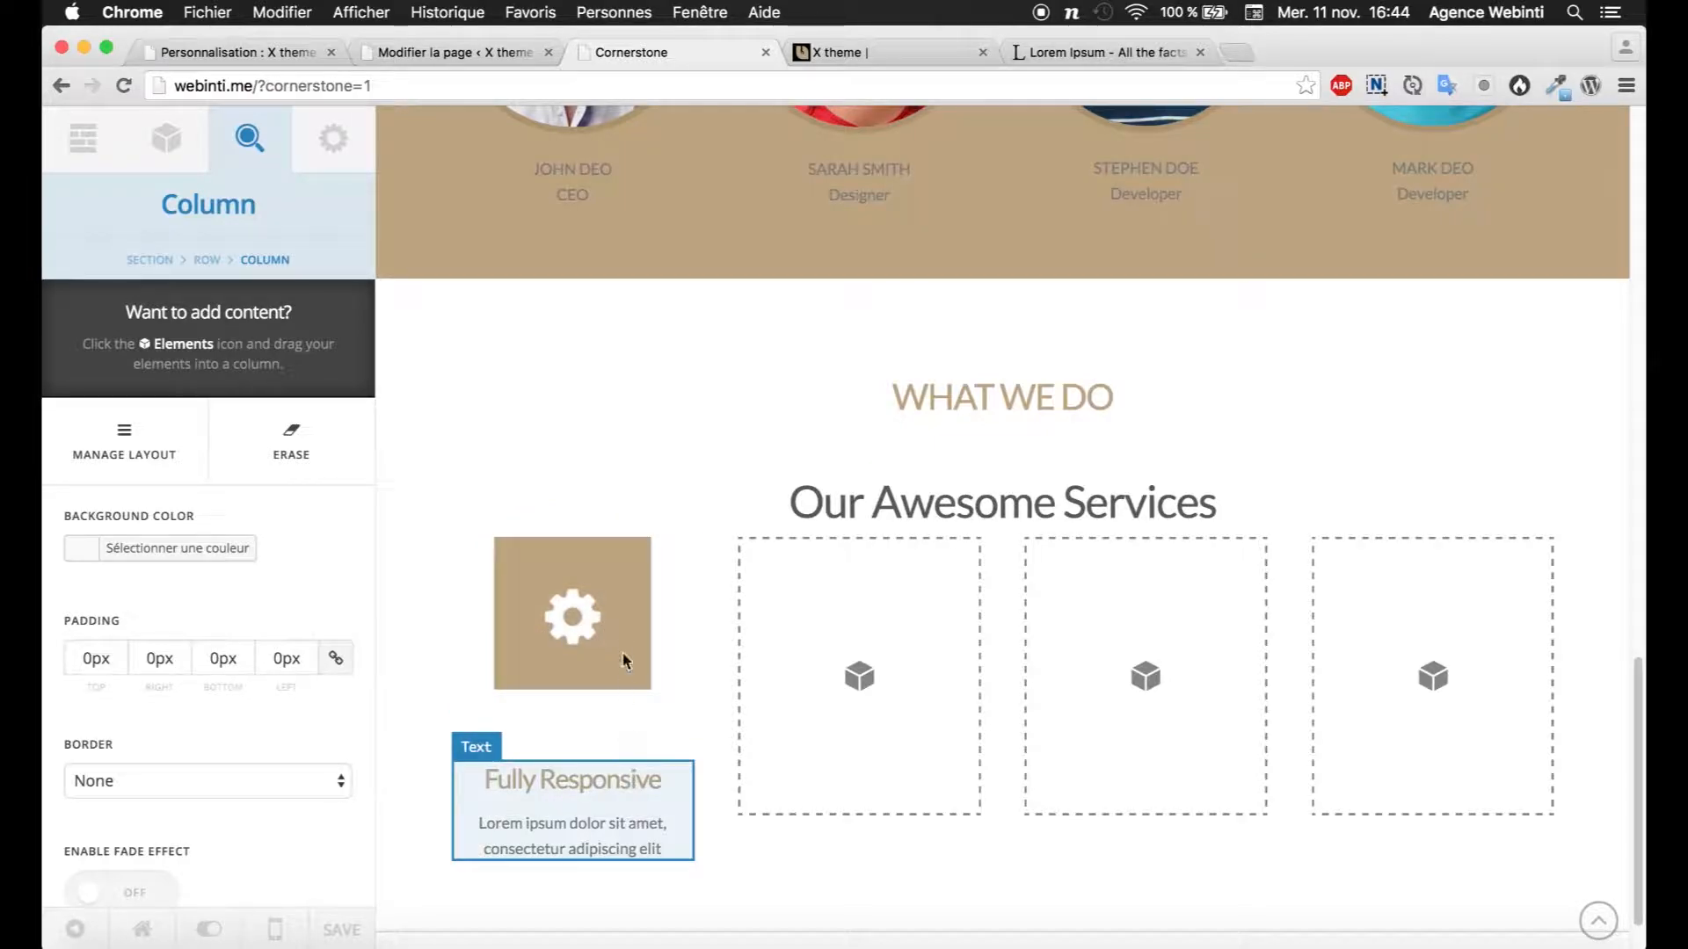
click(202, 260)
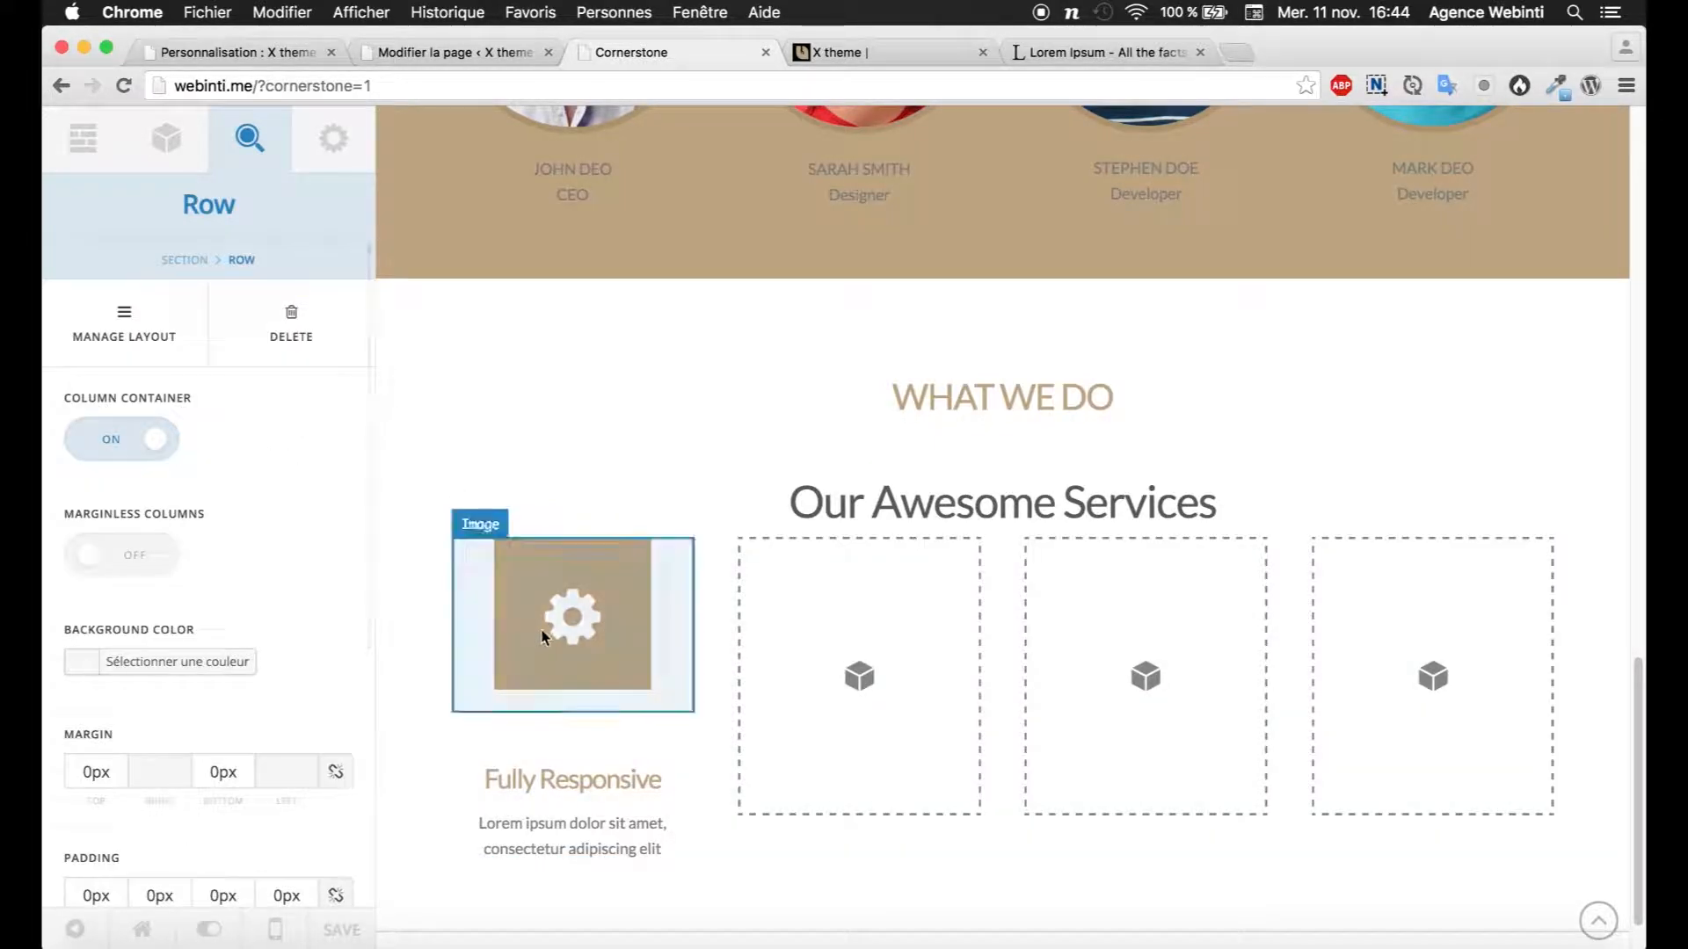
click(582, 646)
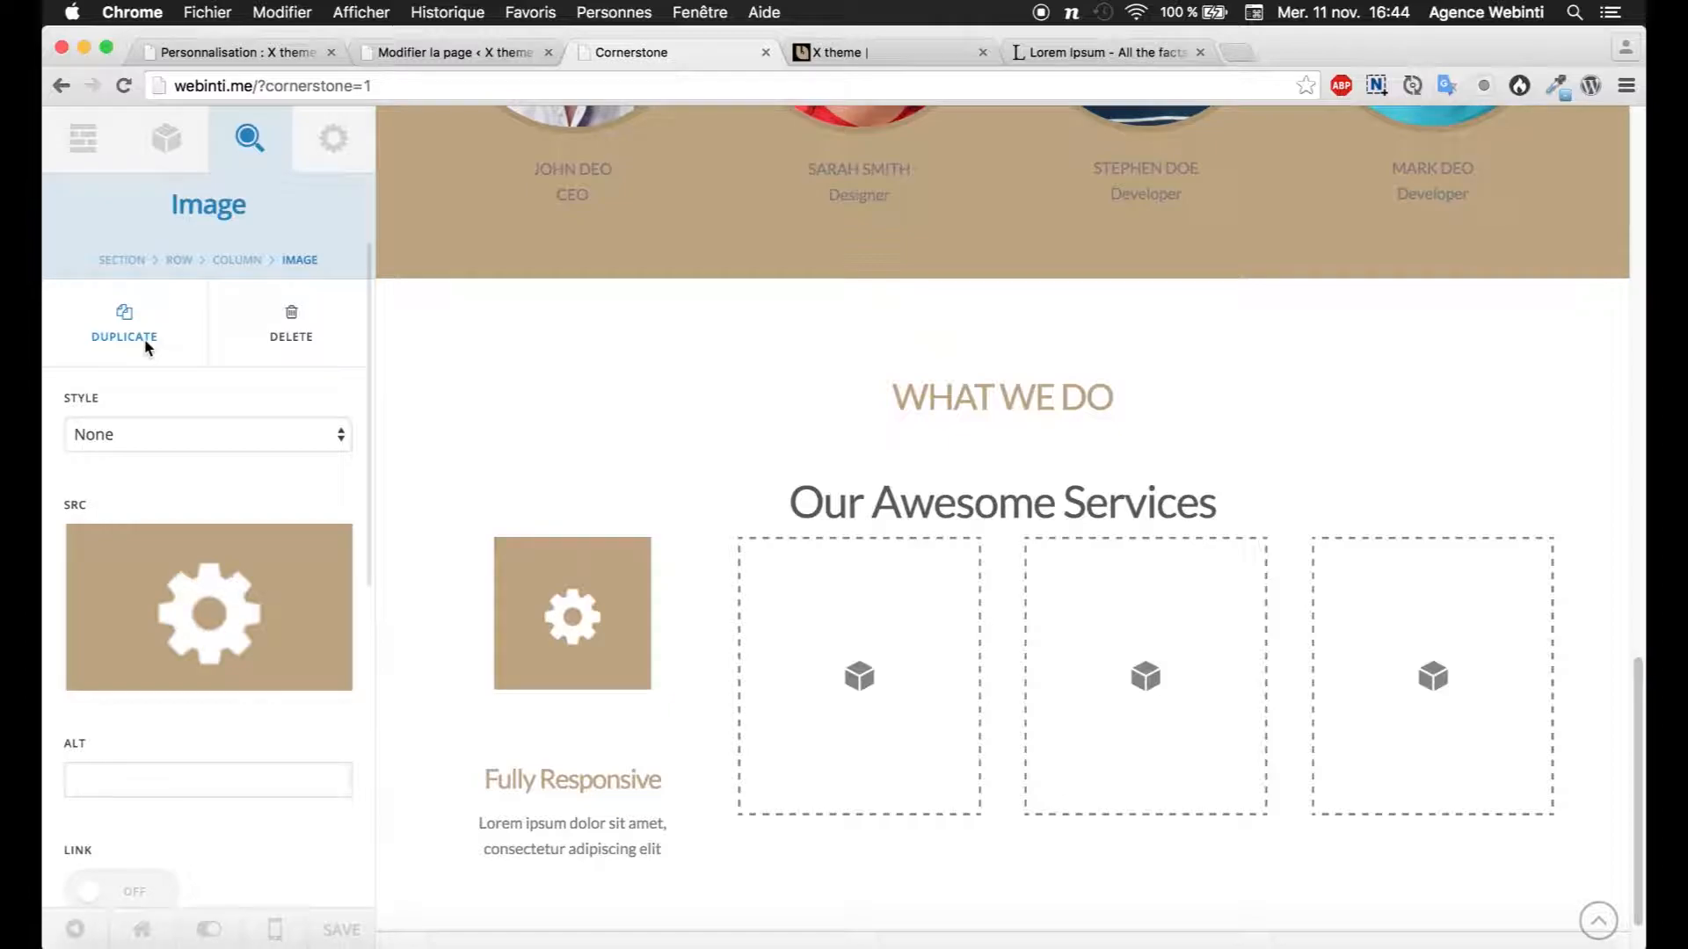
click(775, 649)
Step: Find the Image element by searching for "image" and add it to the empty second services column
click(166, 138)
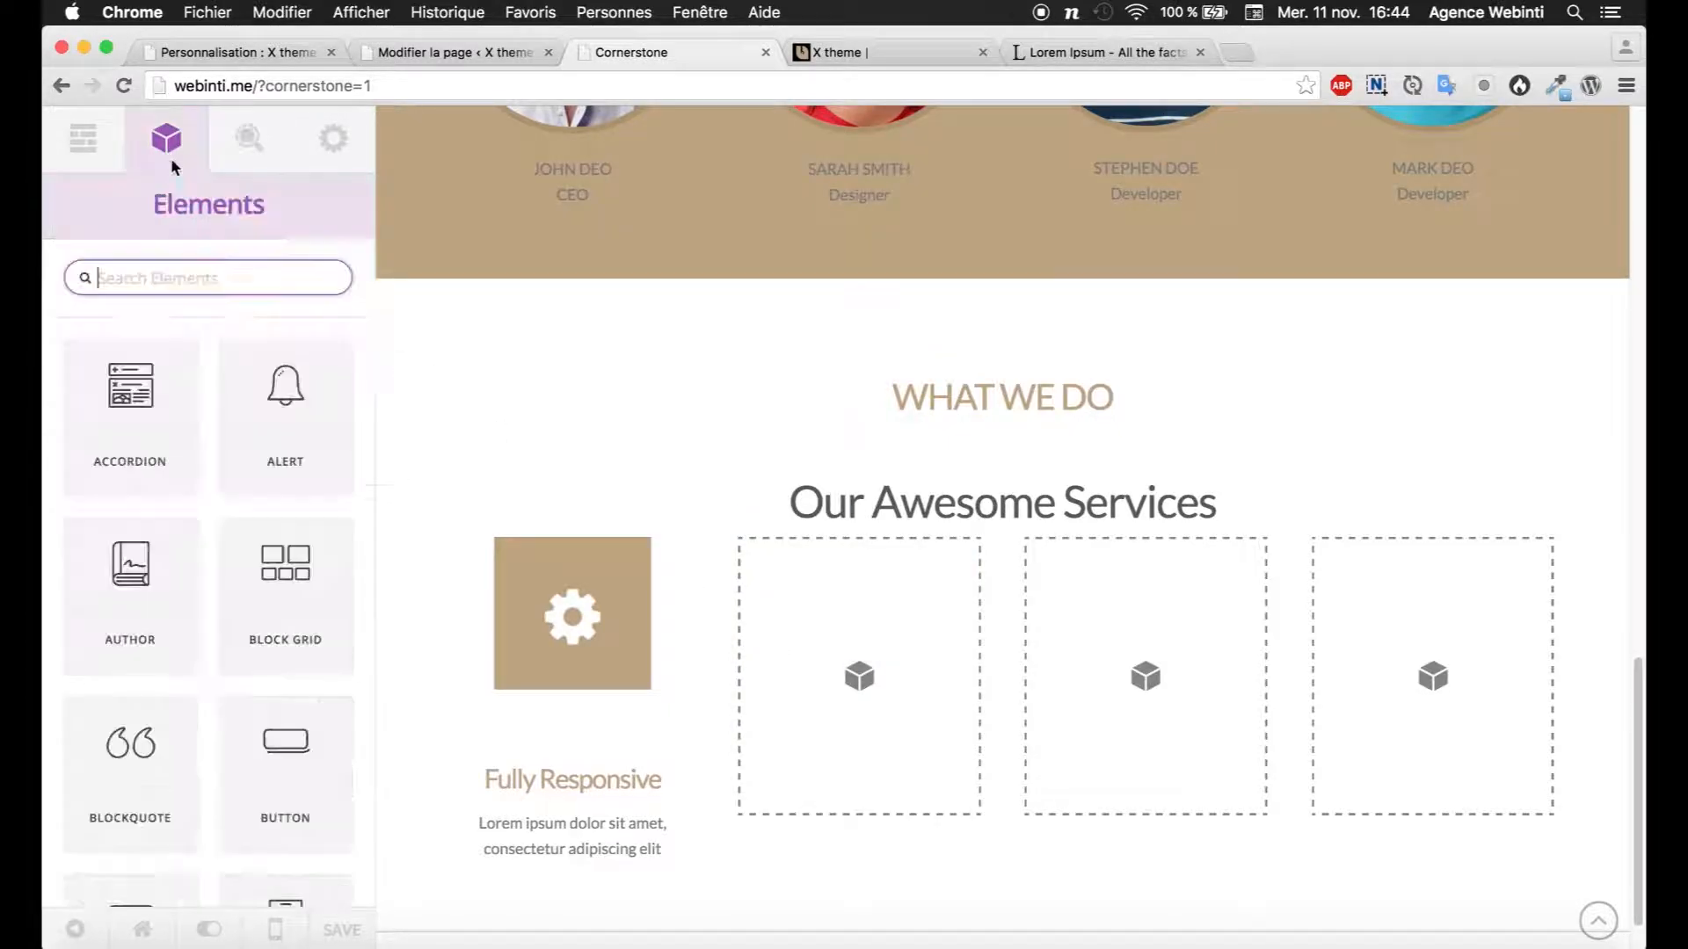
text(image)
drag(124, 449, 791, 623)
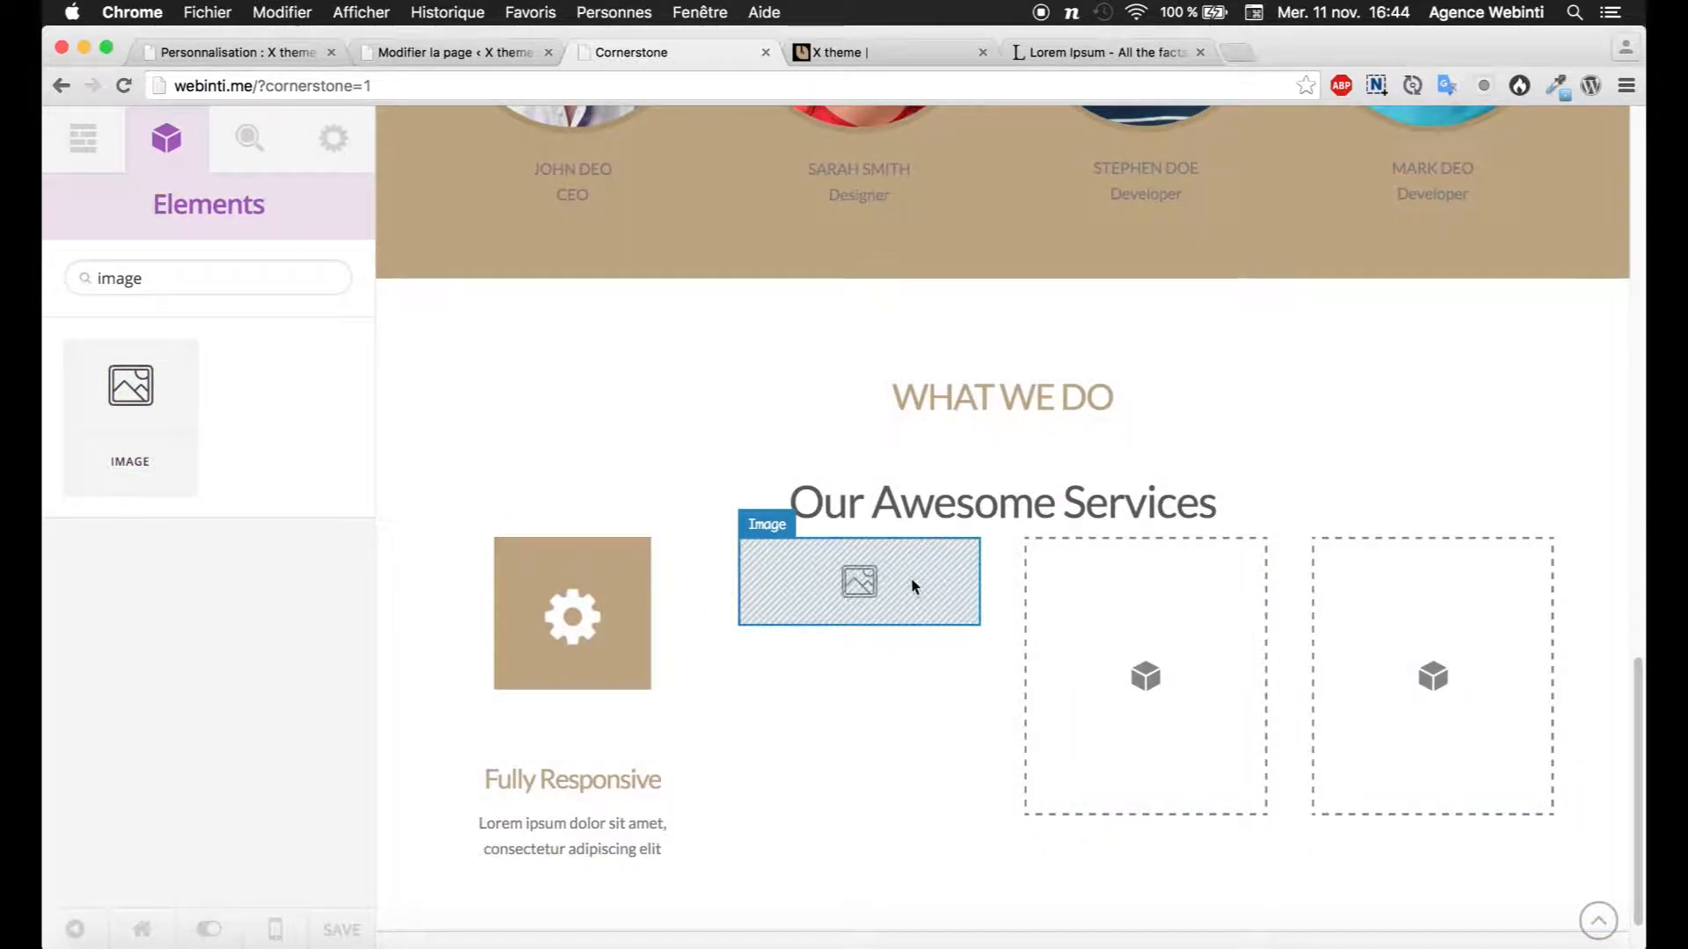
Step: Duplicate the second column's empty image placeholder twice and move the copies into the third and fourth columns
click(908, 587)
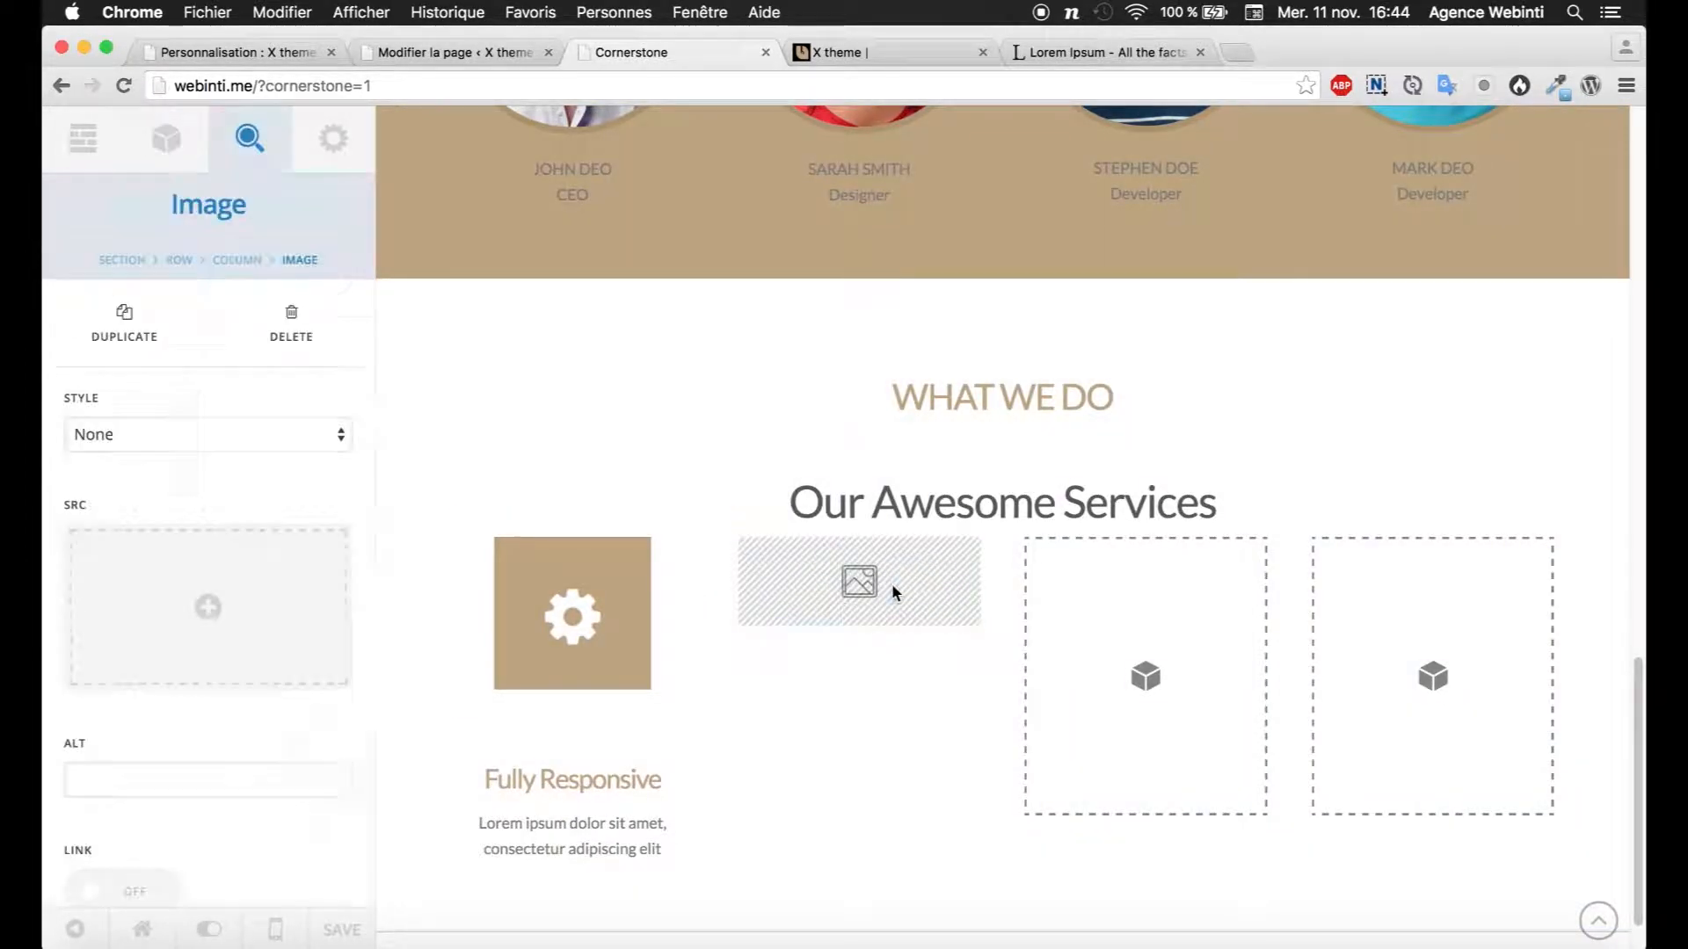
click(124, 325)
click(124, 325)
drag(932, 796, 1143, 606)
drag(956, 698, 1348, 690)
Step: Duplicate the "Fully Responsive" text block three times, placing one copy below the image placeholder in the second, third and fourth columns
click(579, 796)
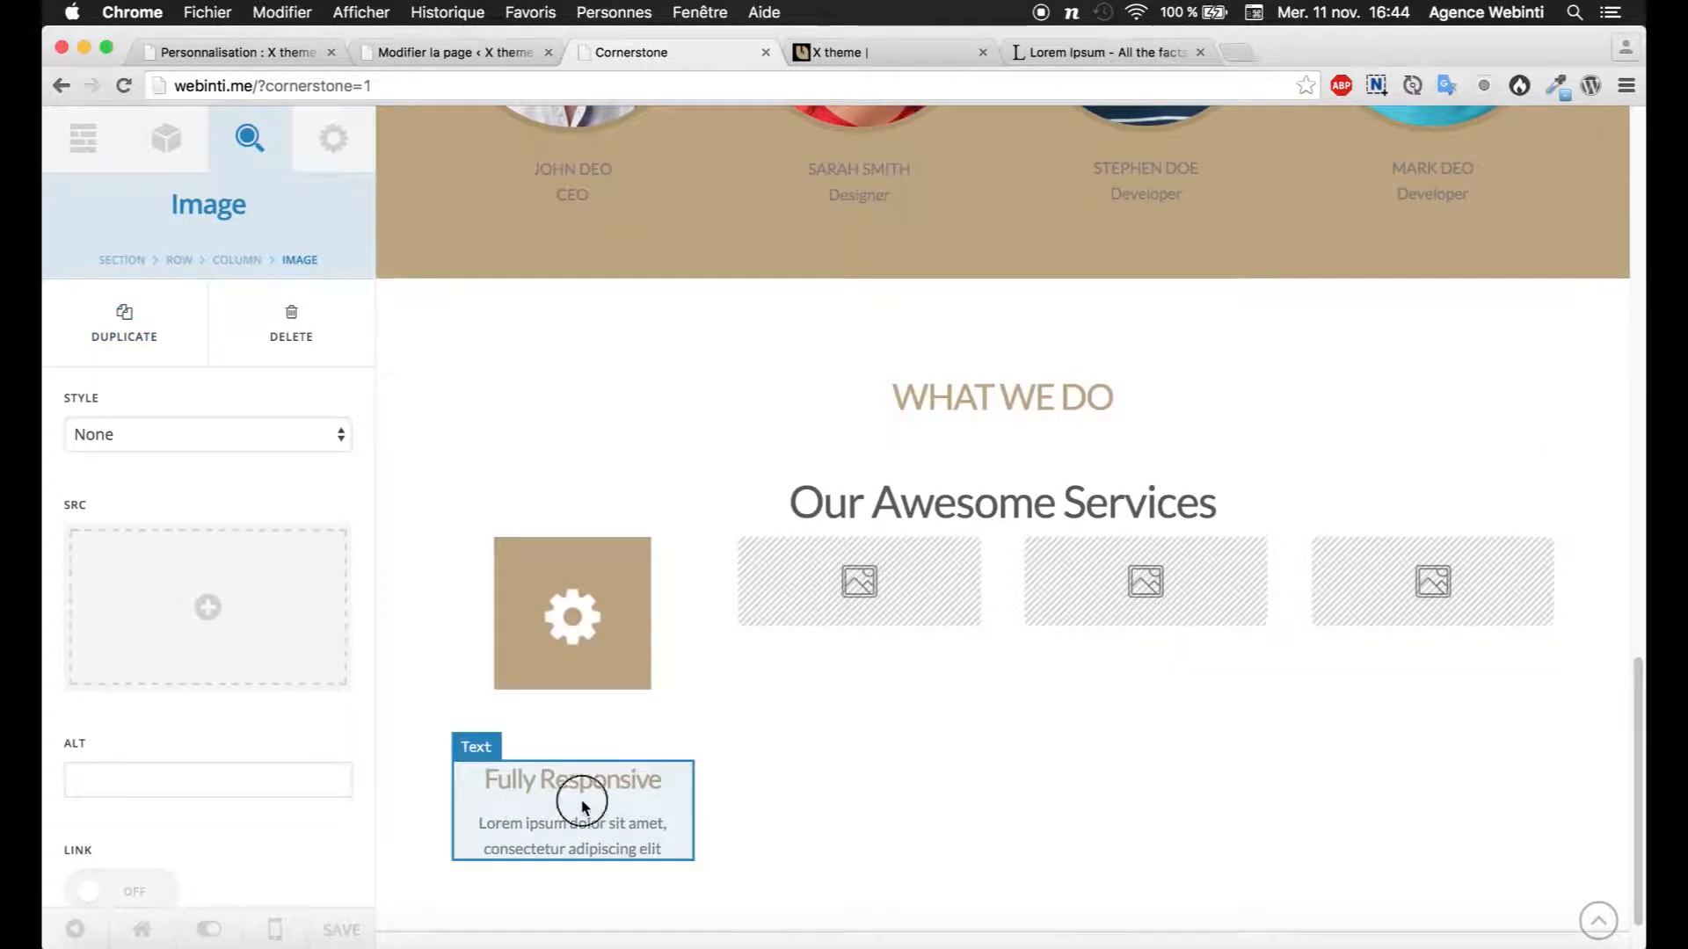
click(150, 345)
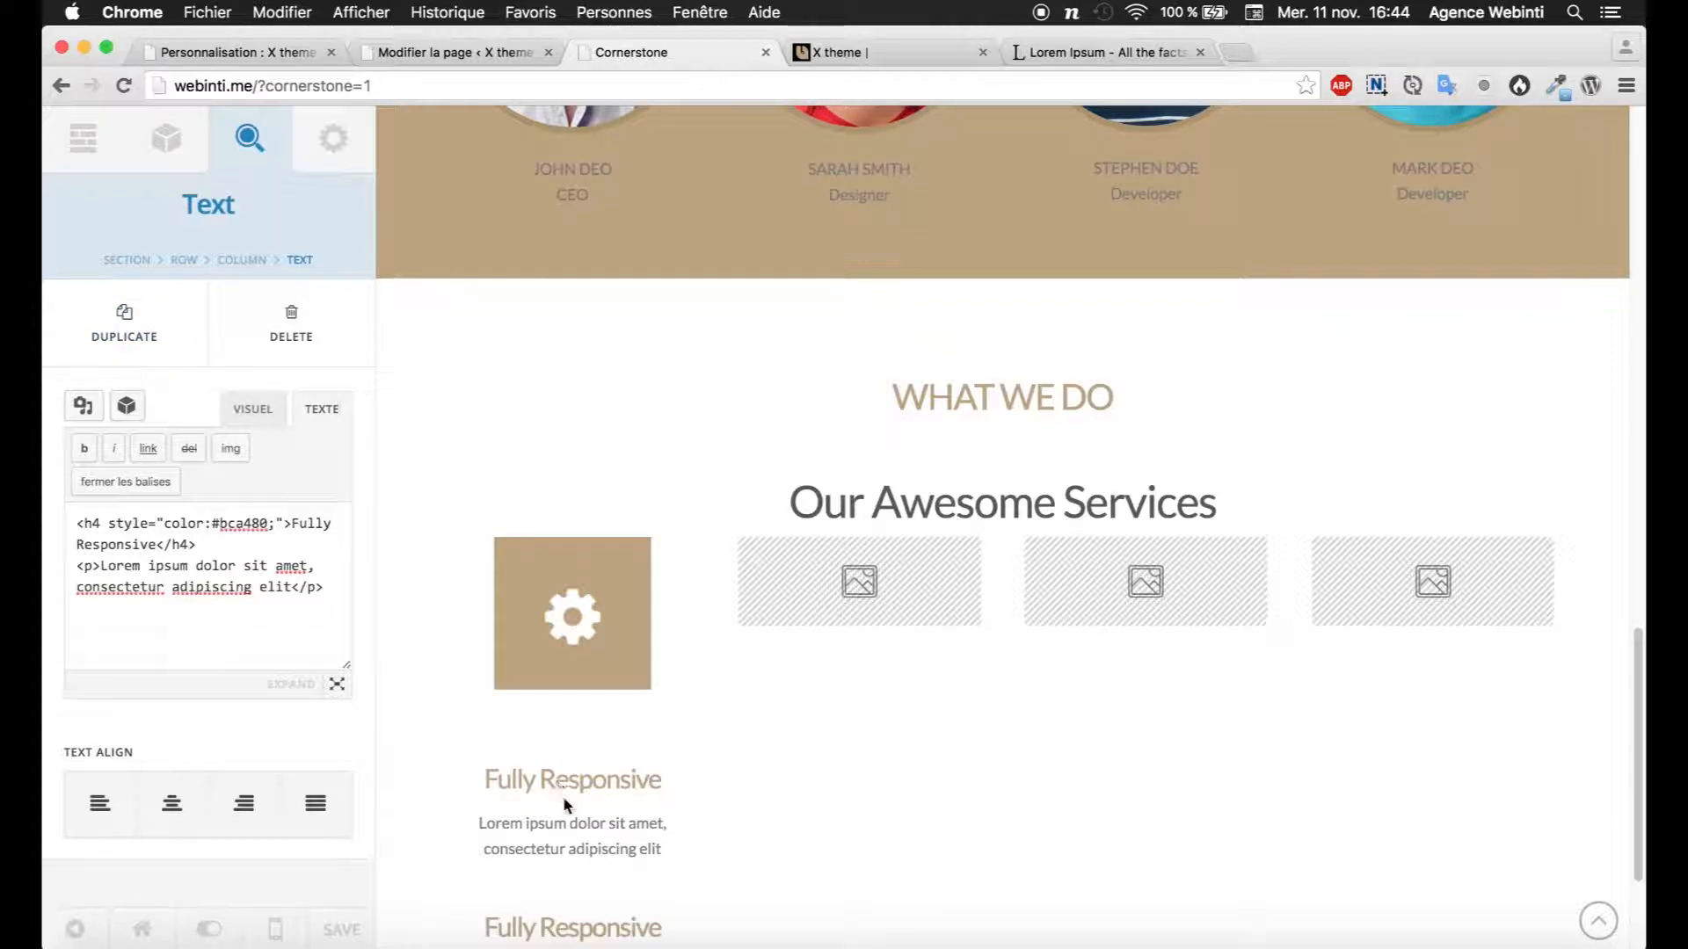
drag(592, 915, 873, 650)
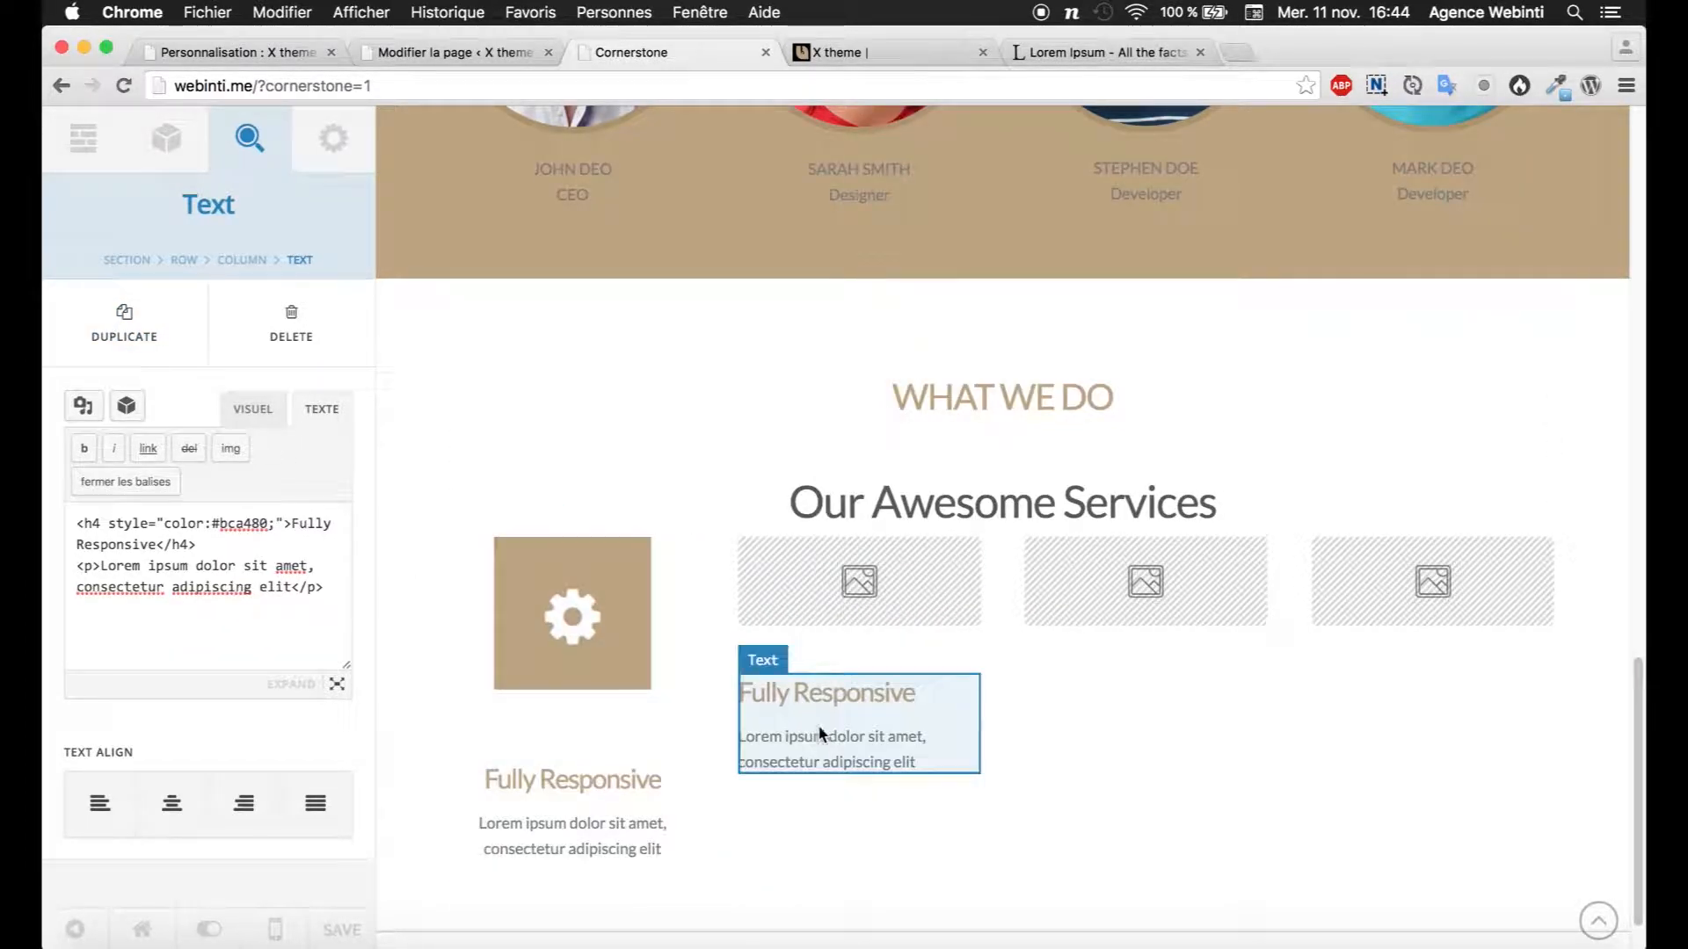
click(124, 323)
drag(851, 848, 1150, 646)
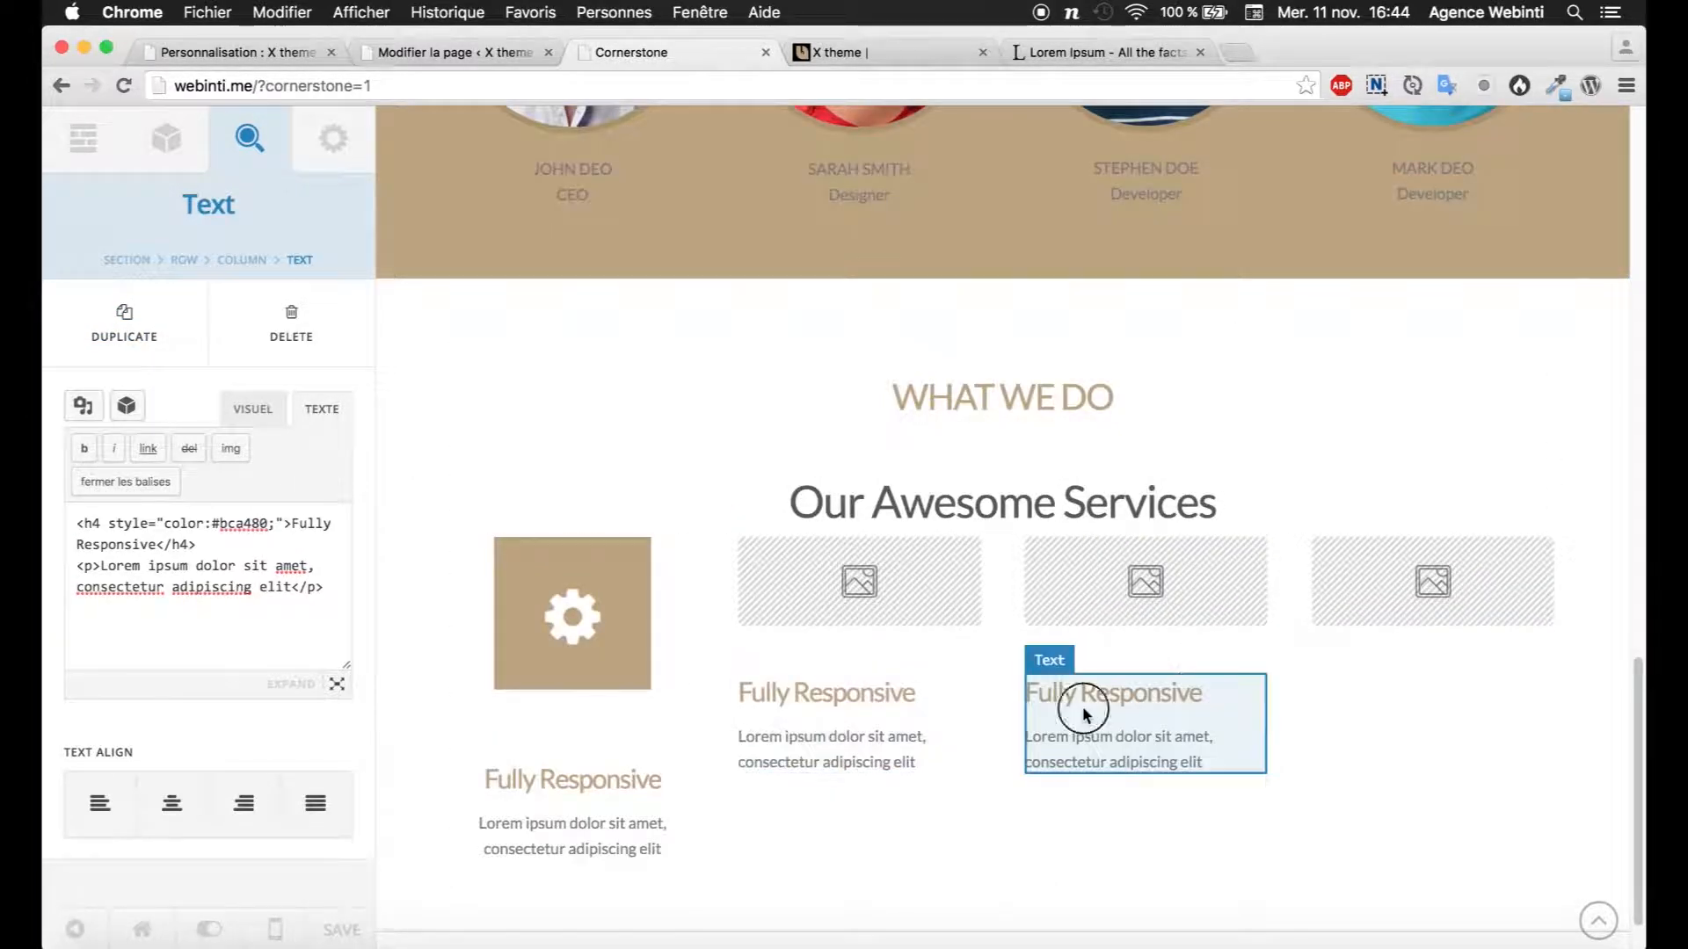
click(129, 342)
drag(1175, 844, 1463, 668)
drag(1136, 840, 1450, 632)
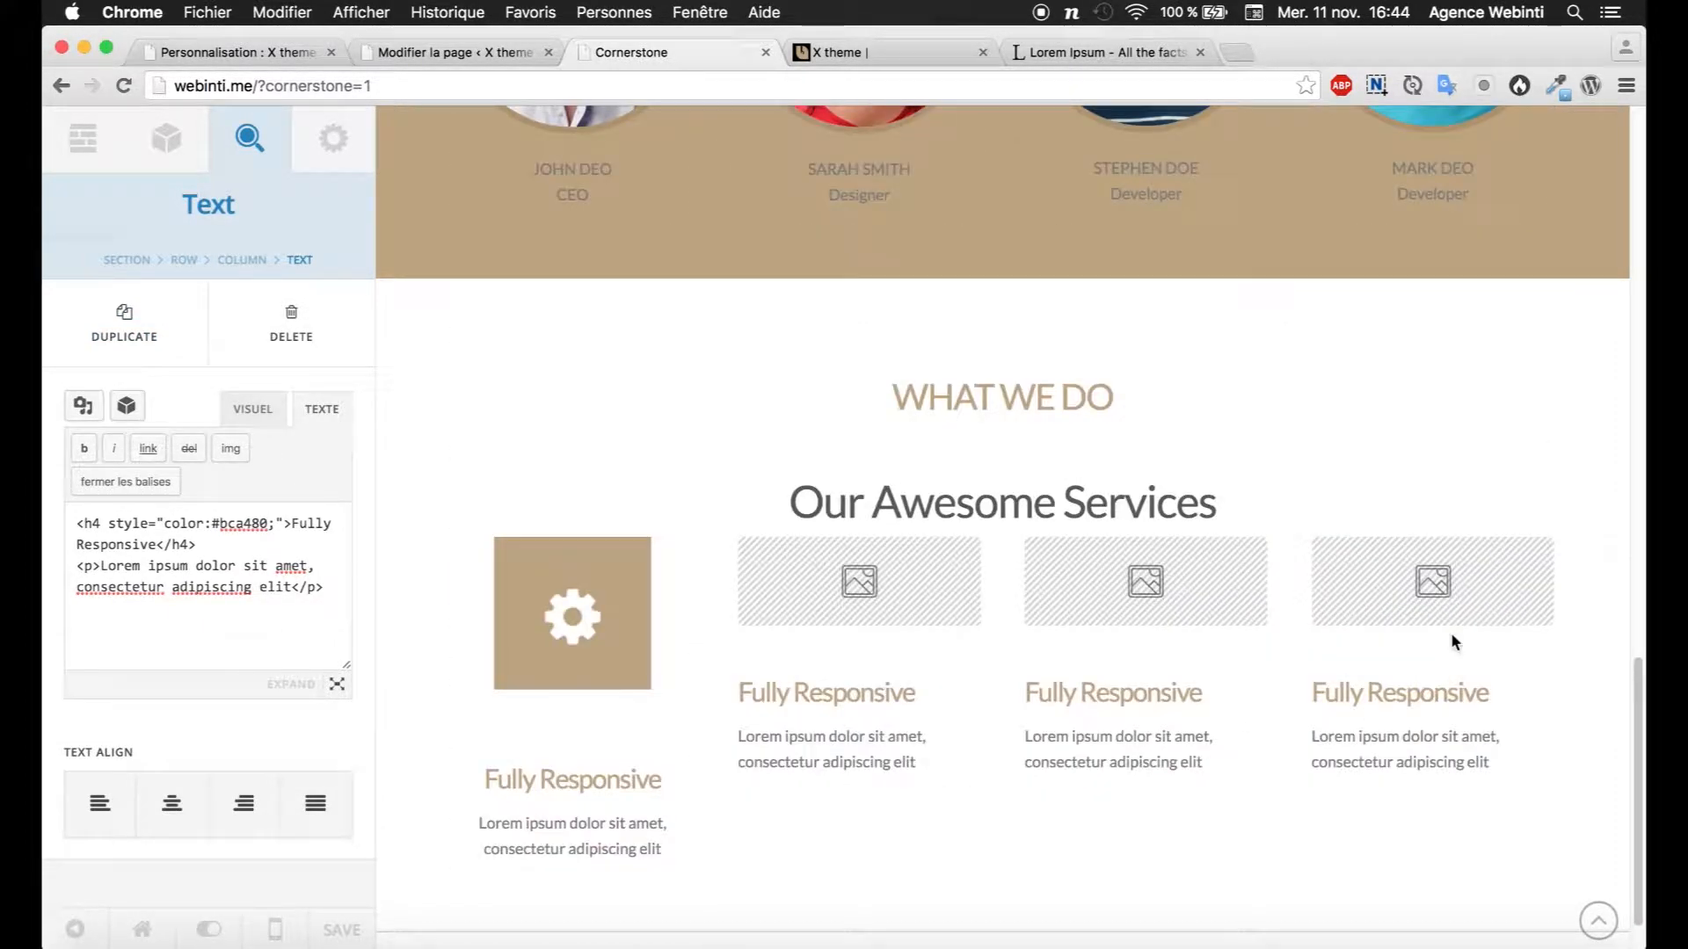
Step: Set the second services column's text alignment to centred
click(862, 600)
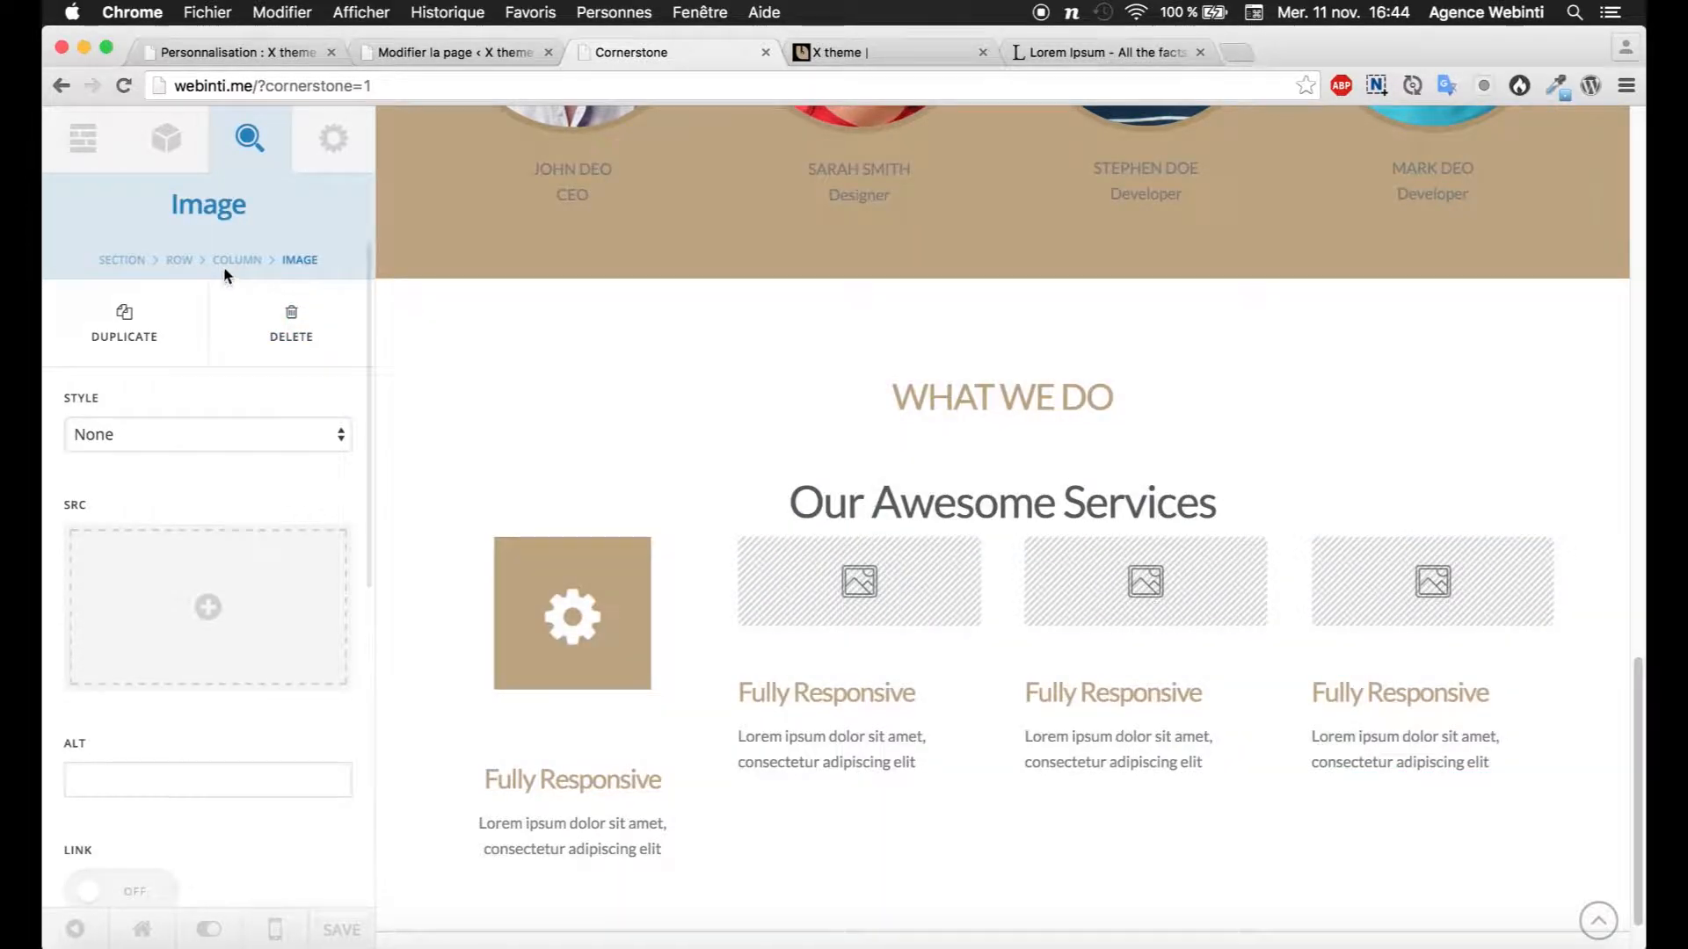
click(238, 260)
click(171, 851)
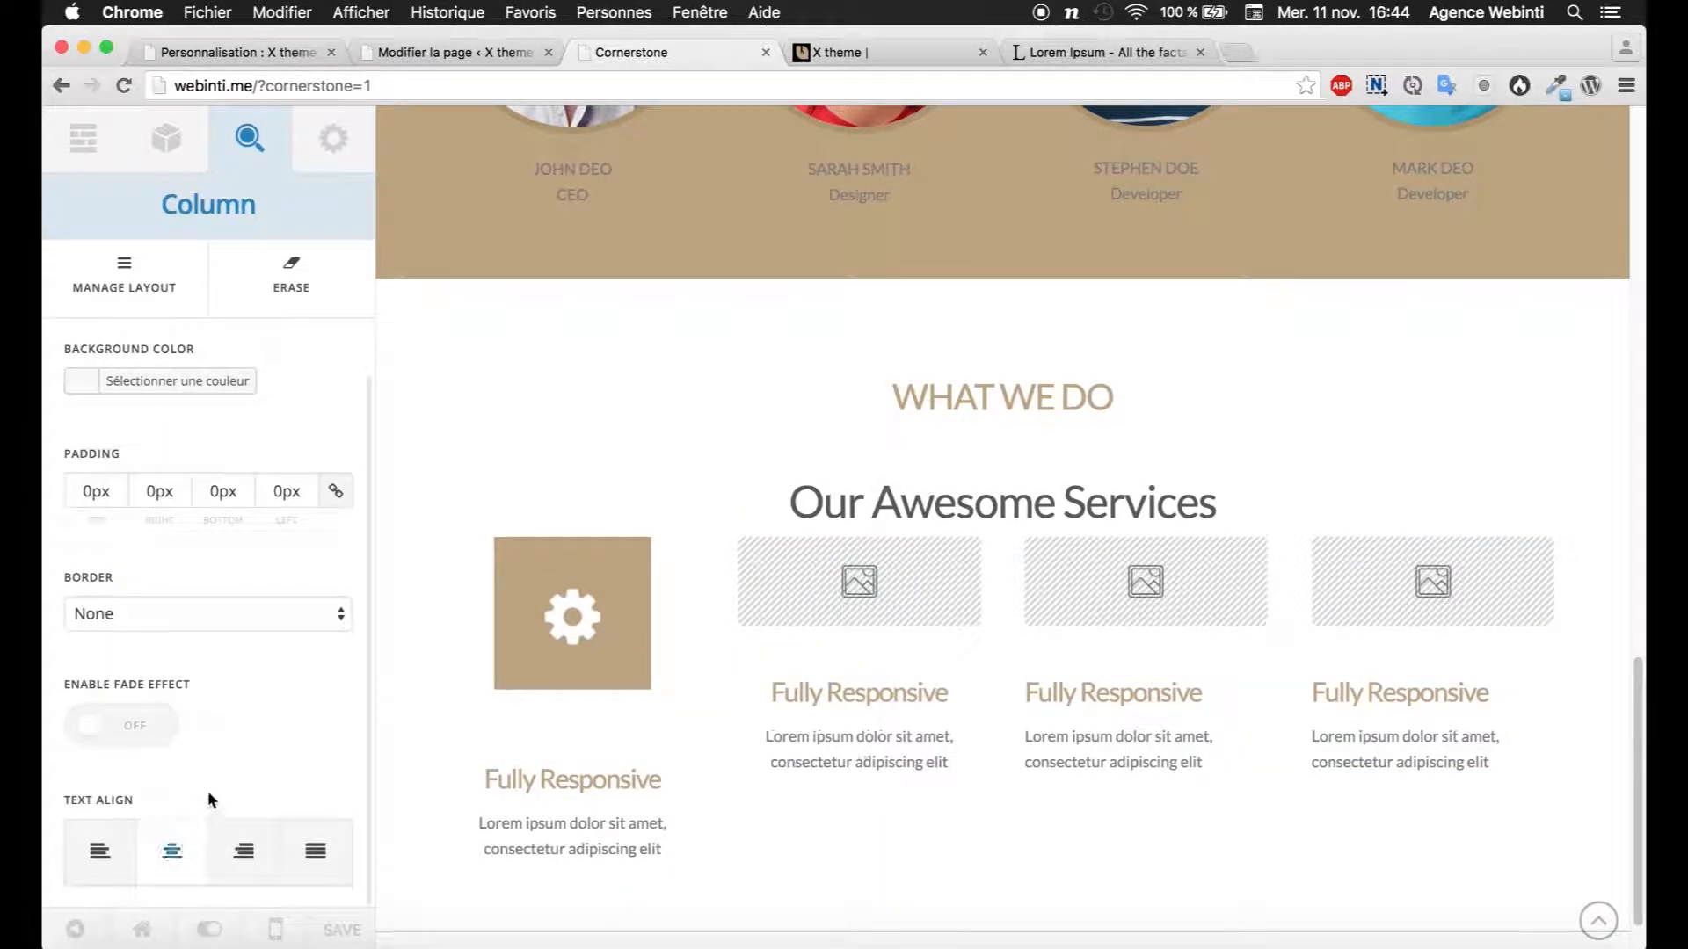
scroll(199, 811, up, 4)
click(930, 609)
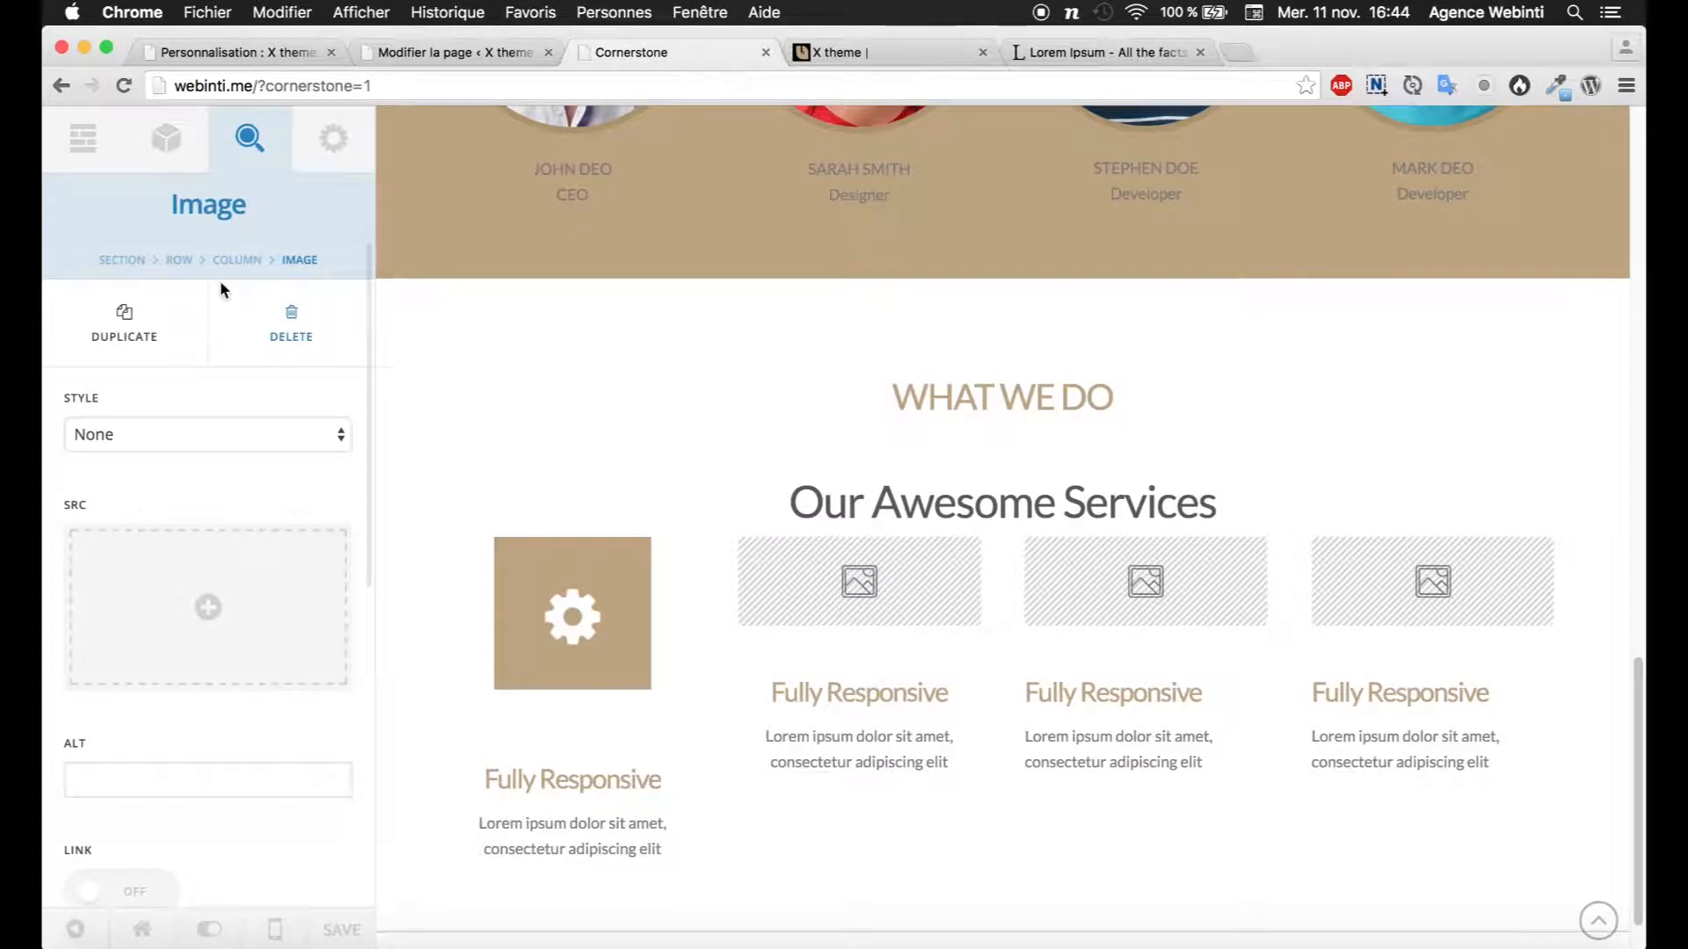
click(231, 260)
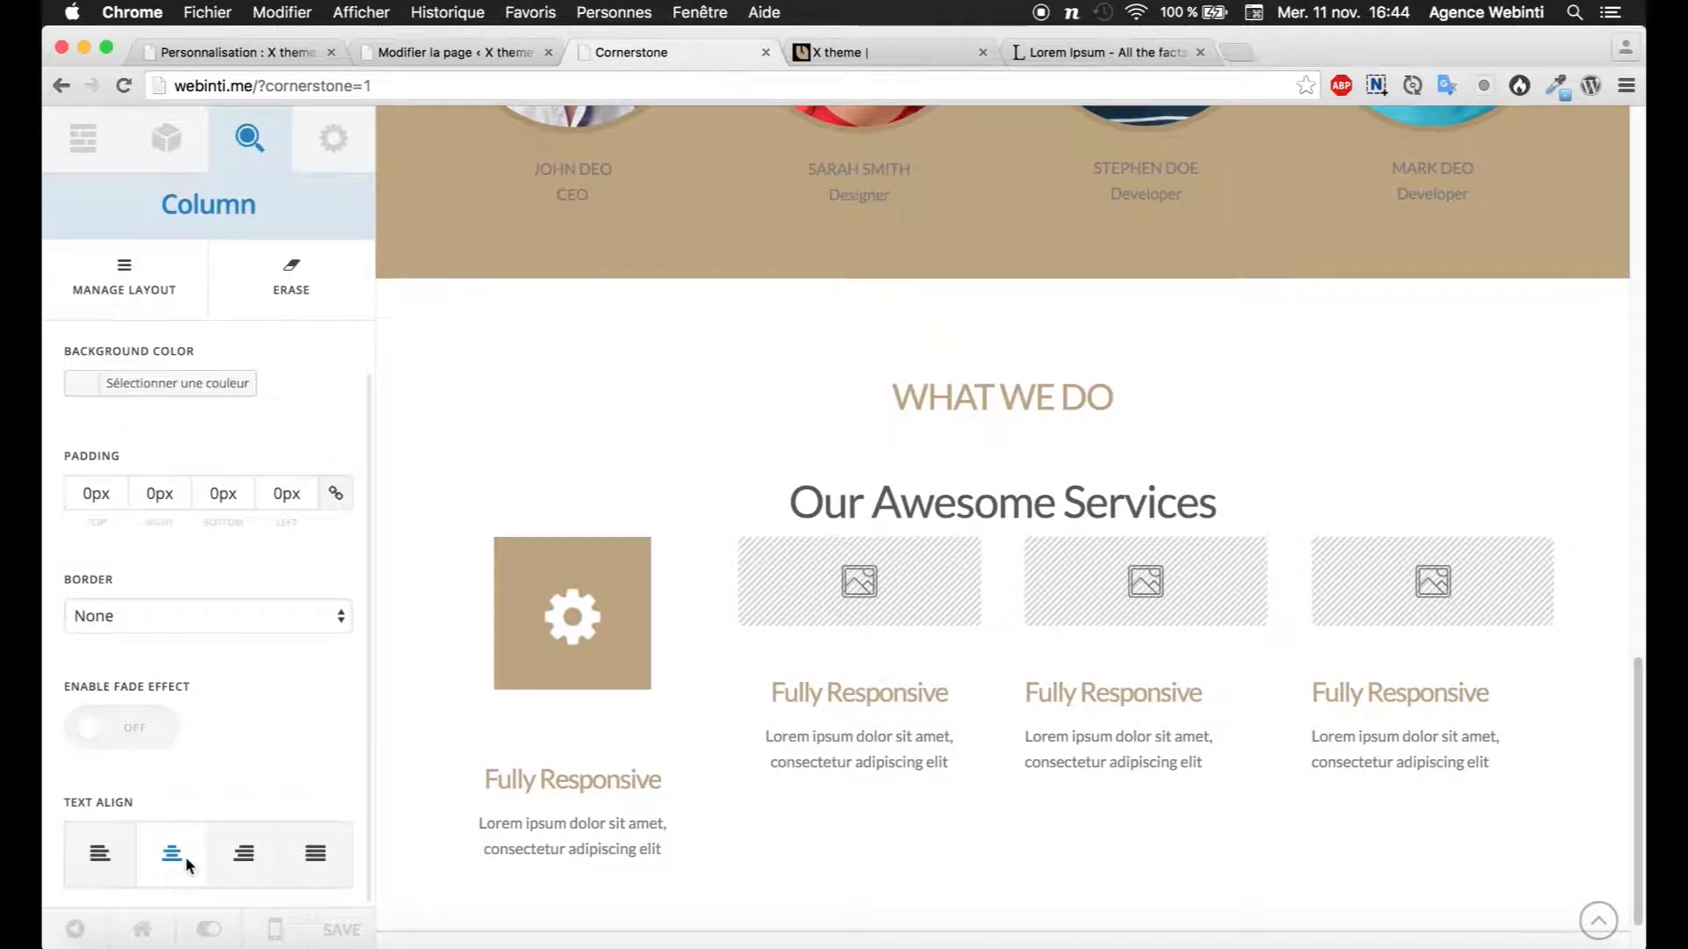
Step: Check the second service's icon in the Photoshop mockup and insert the matching columned building icon as the second column's image source
click(800, 589)
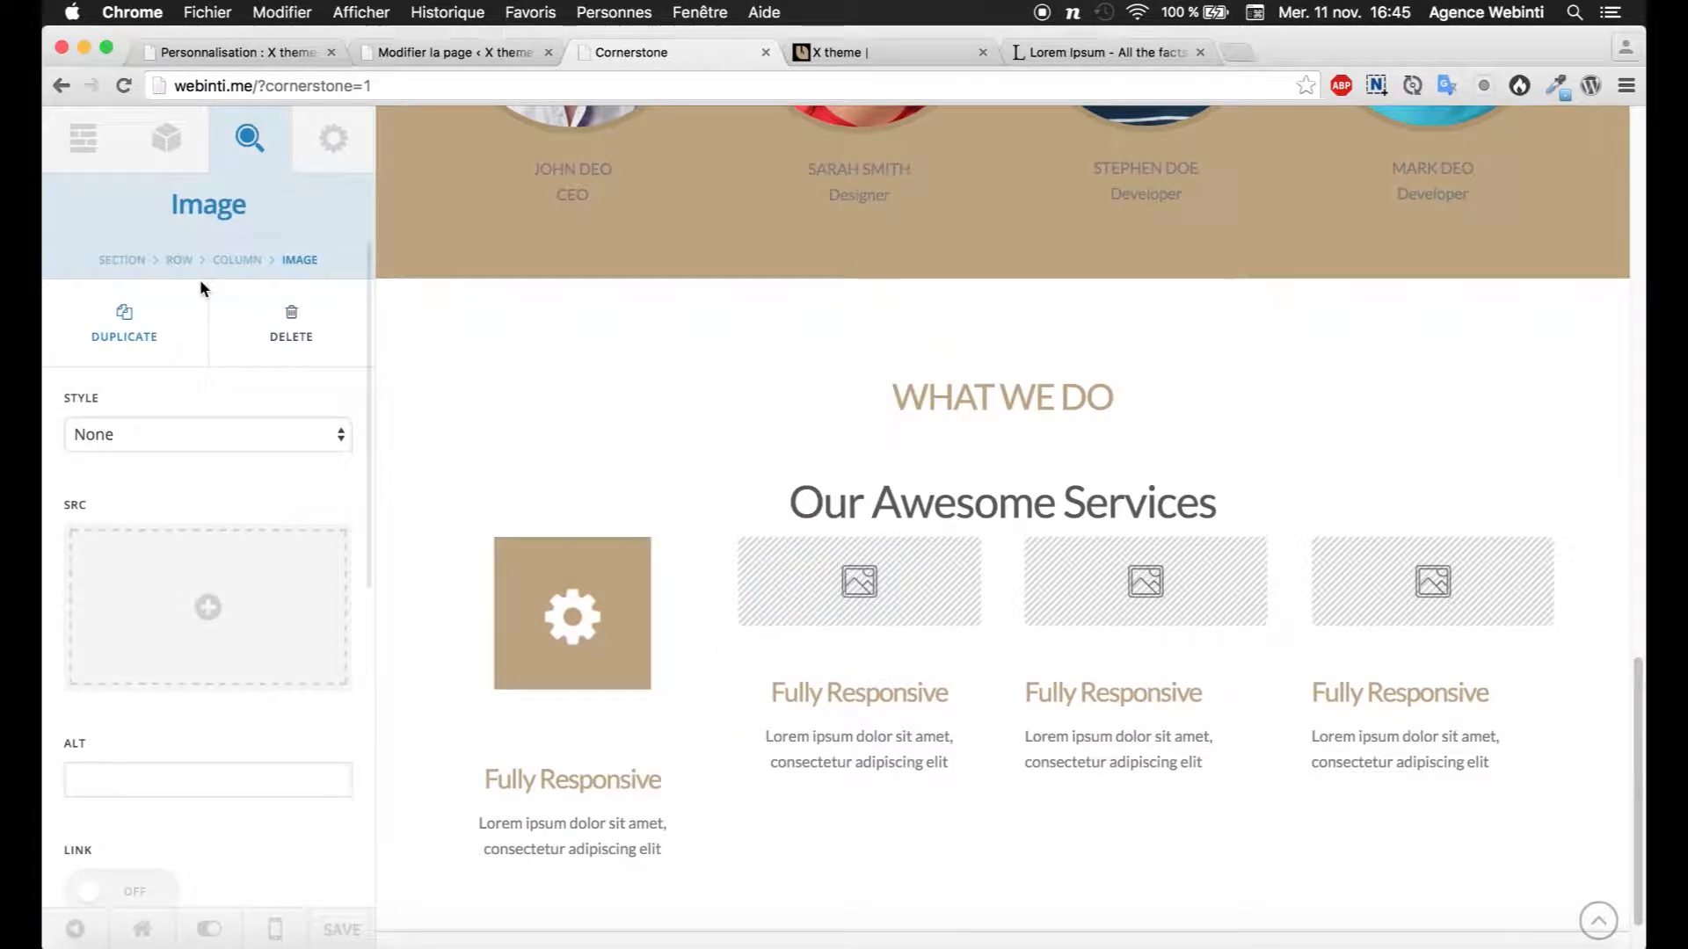
click(156, 544)
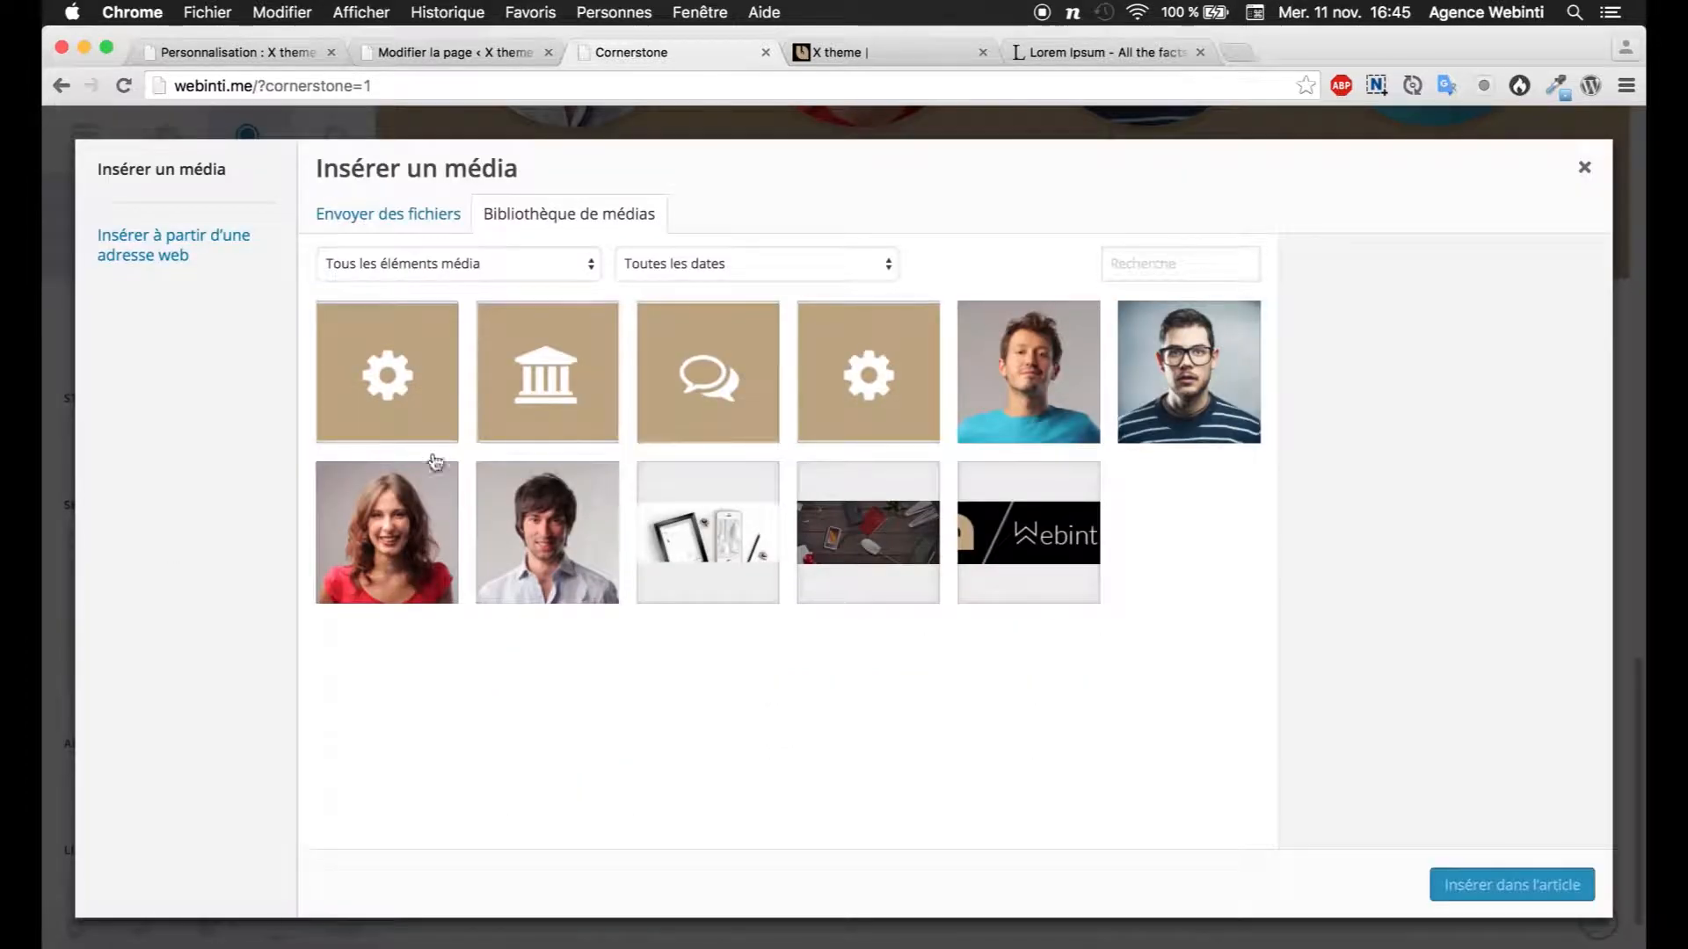
click(802, 909)
drag(976, 568, 507, 567)
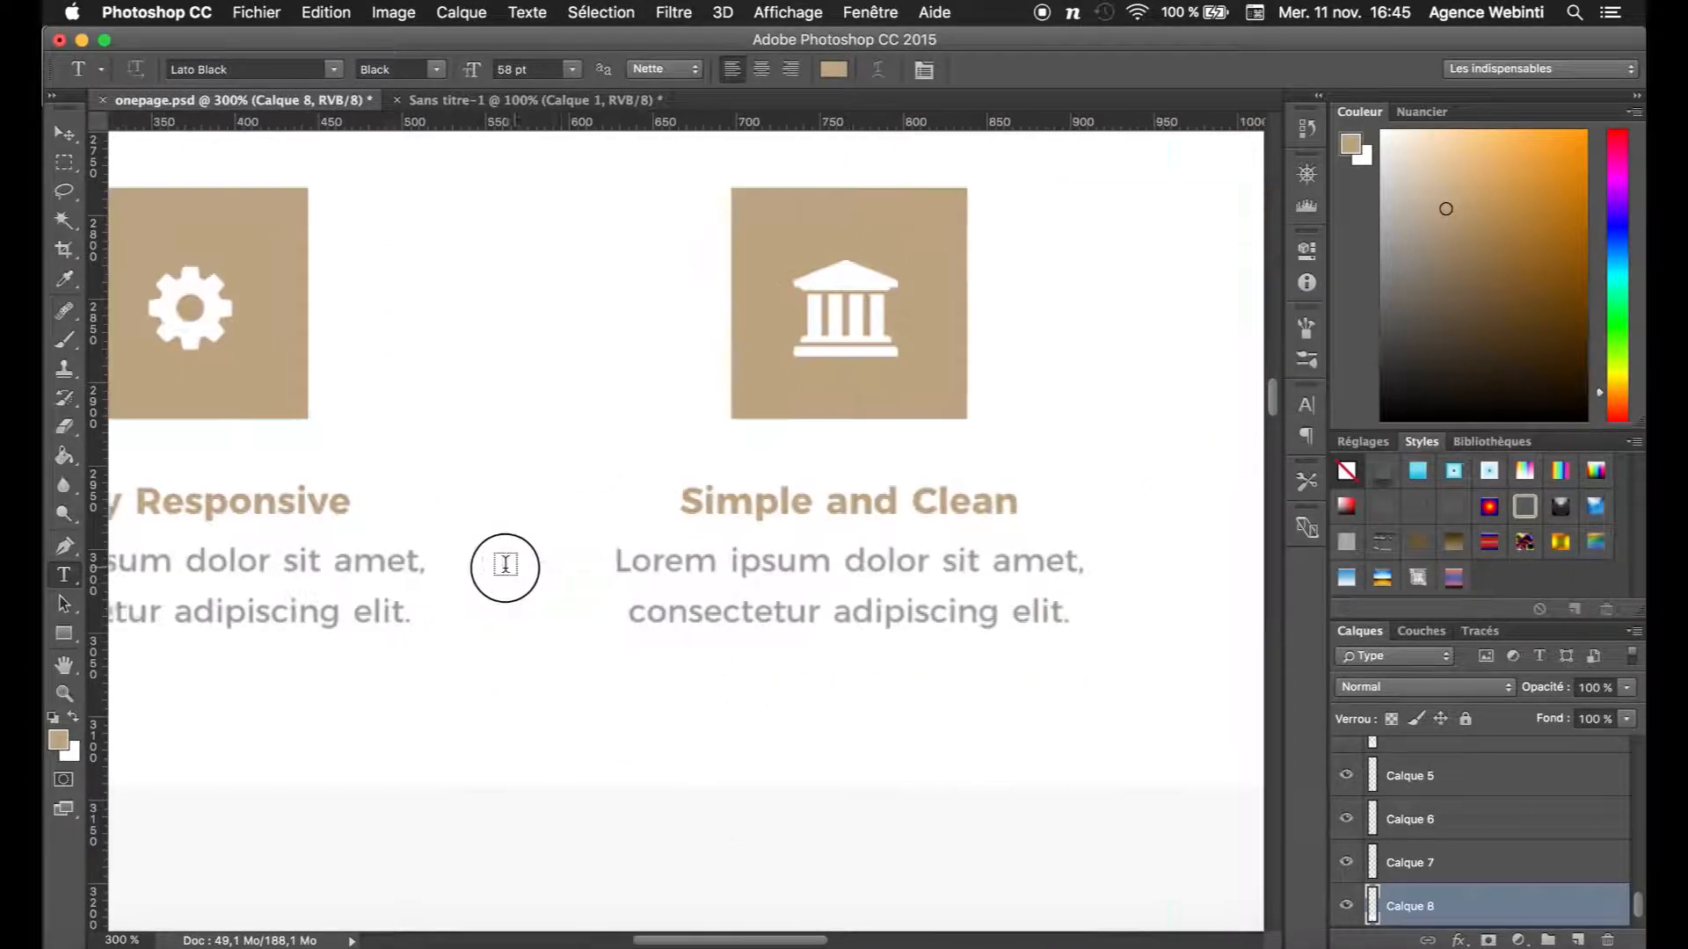
click(101, 914)
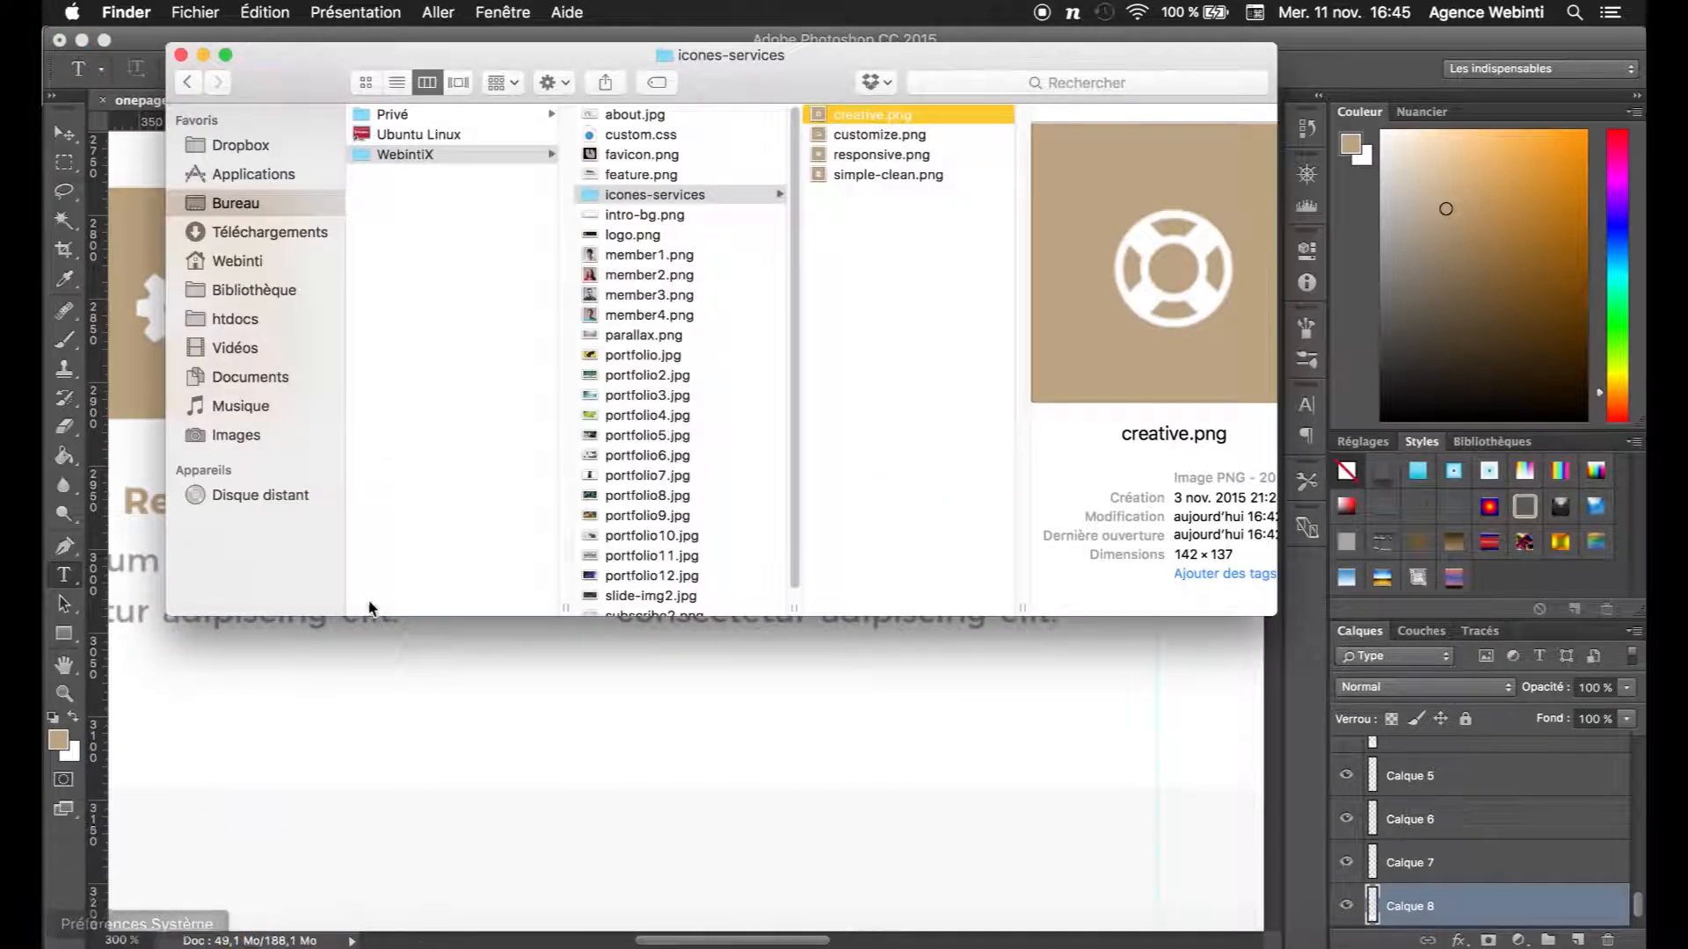
click(105, 915)
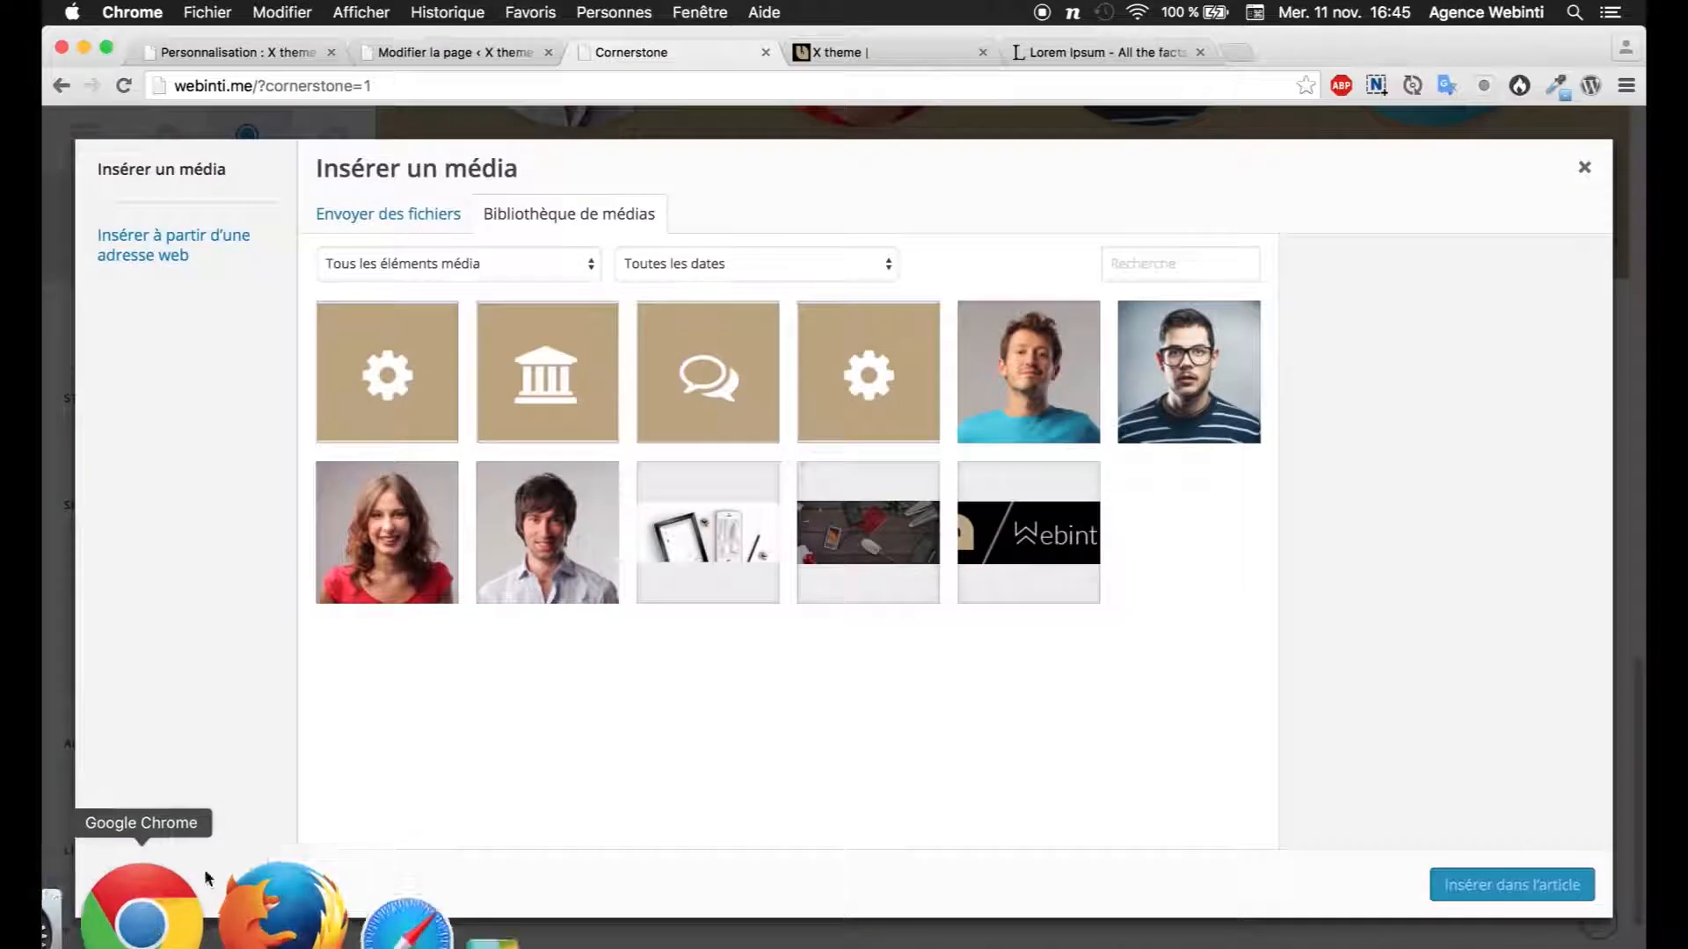
click(503, 385)
click(1512, 883)
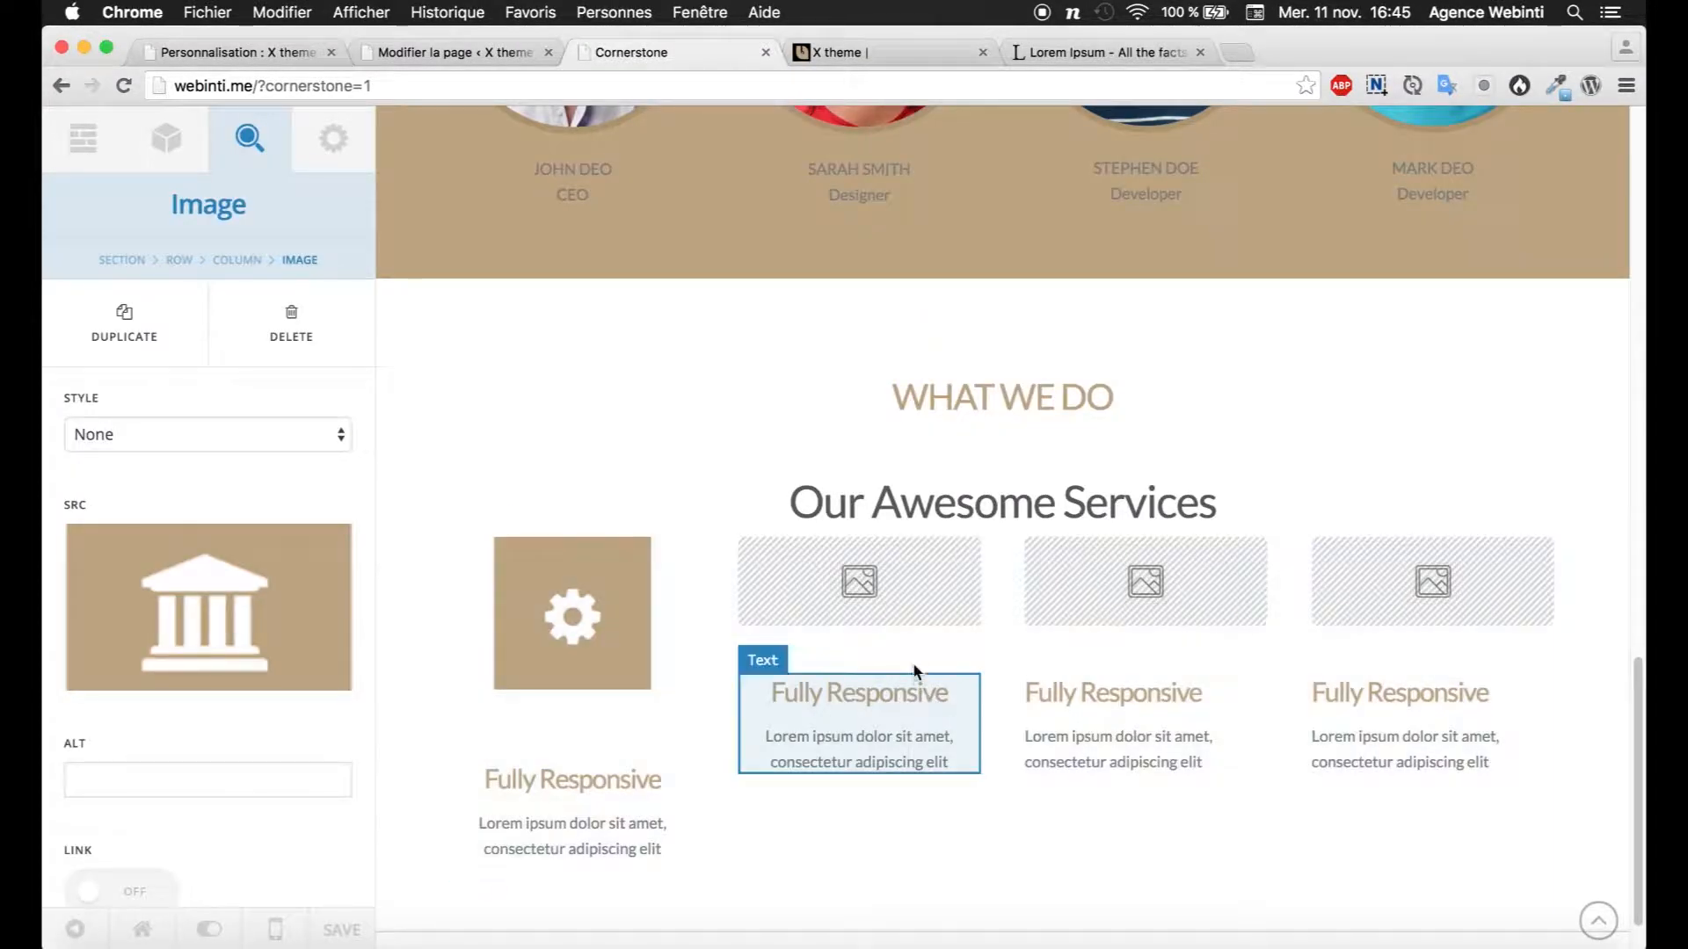
scroll(249, 606, down, 5)
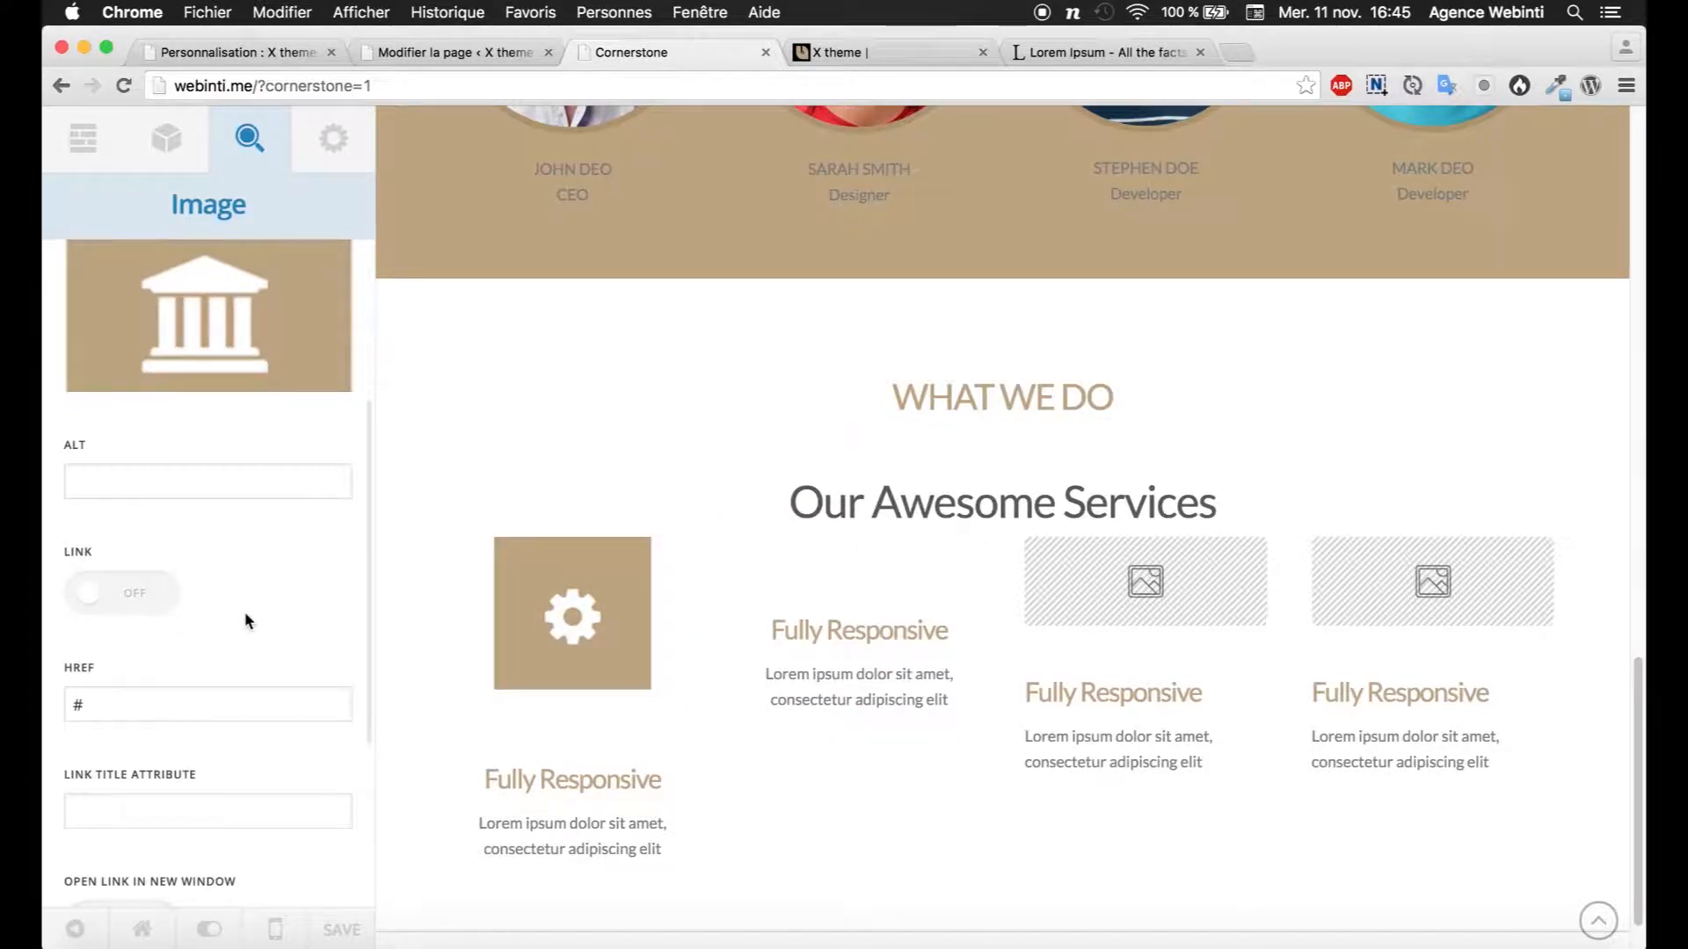
scroll(248, 621, up, 5)
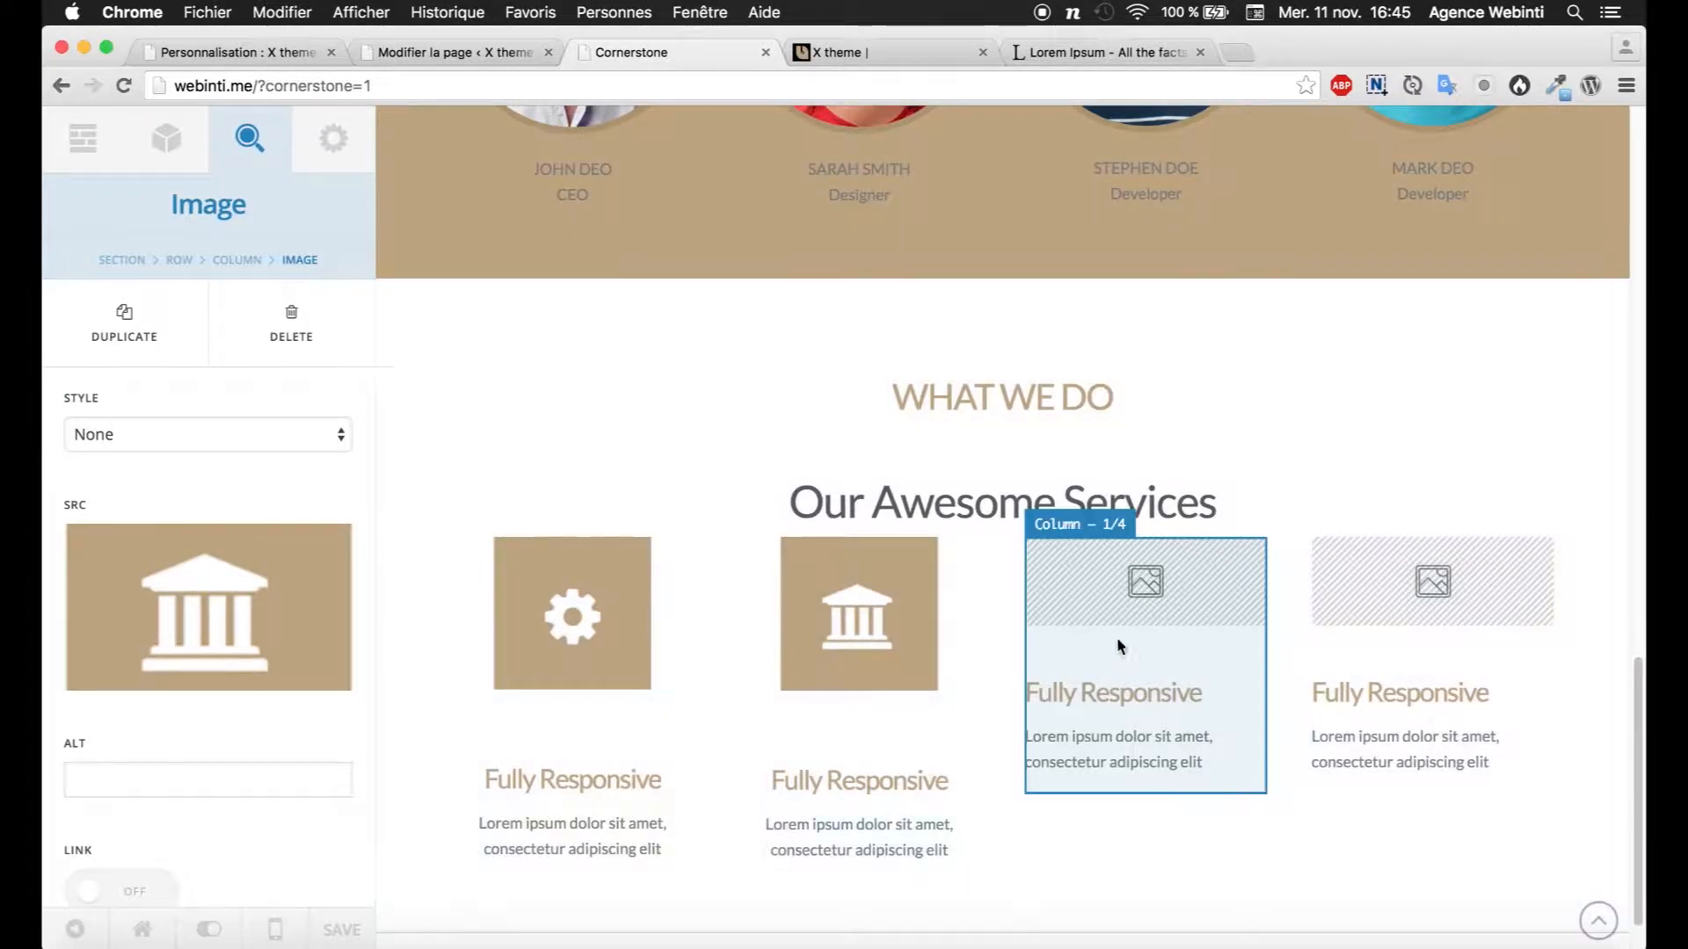
Step: Insert the speech bubbles icon from the media library as the third column's image source
click(1120, 603)
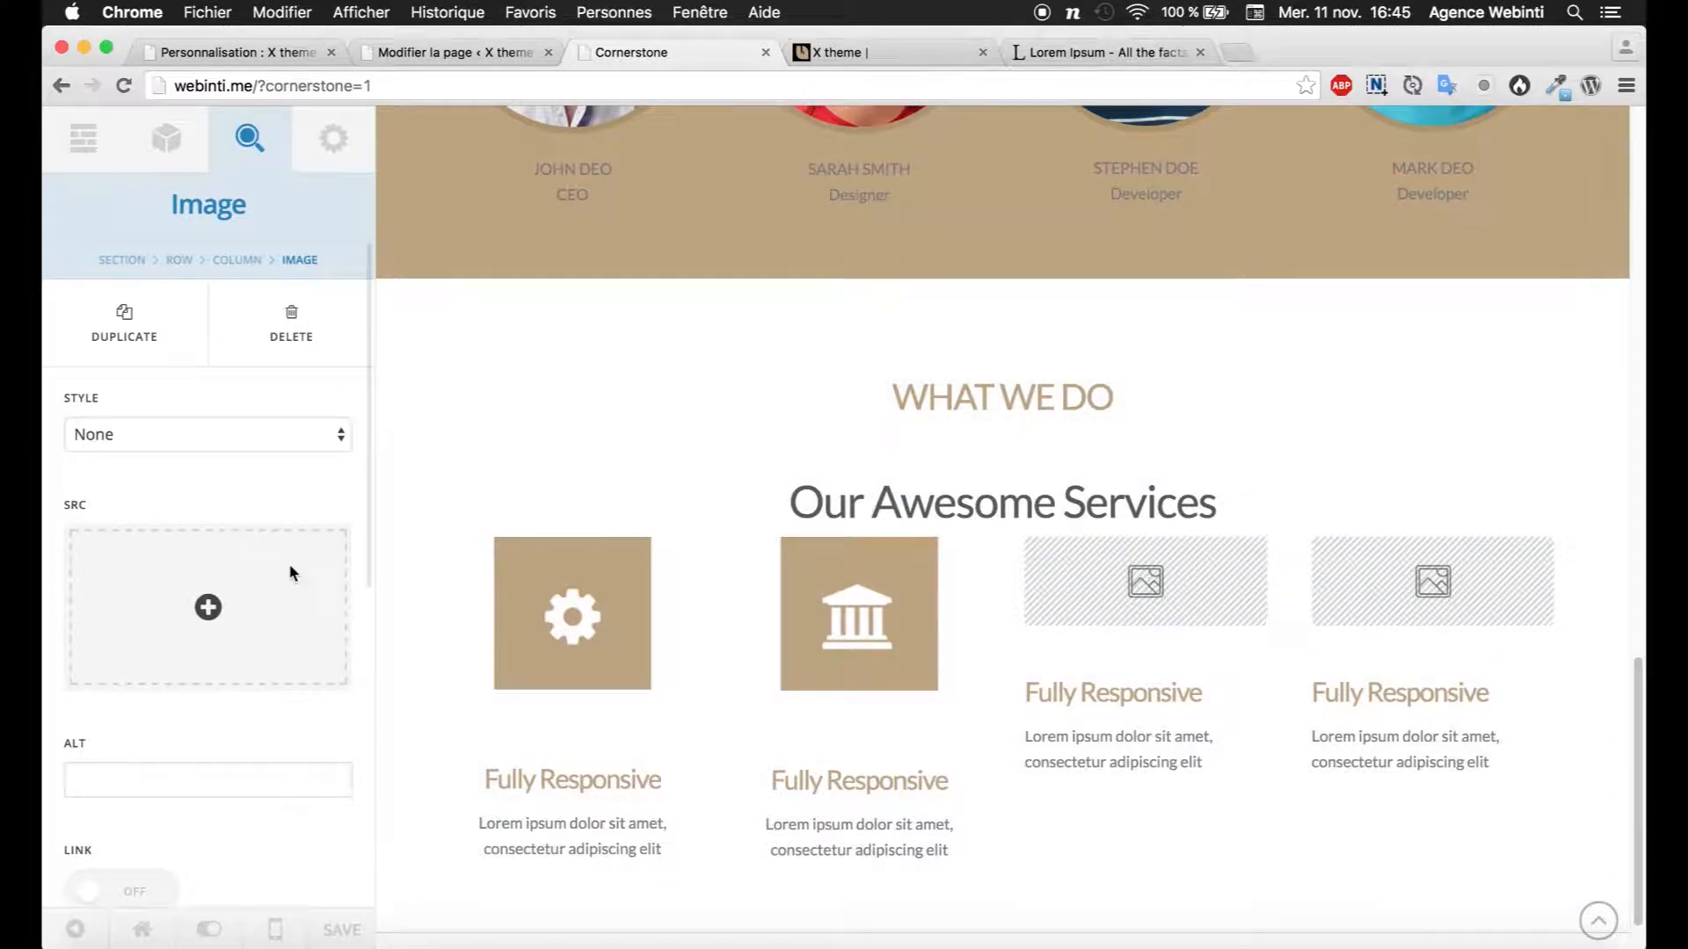
click(293, 573)
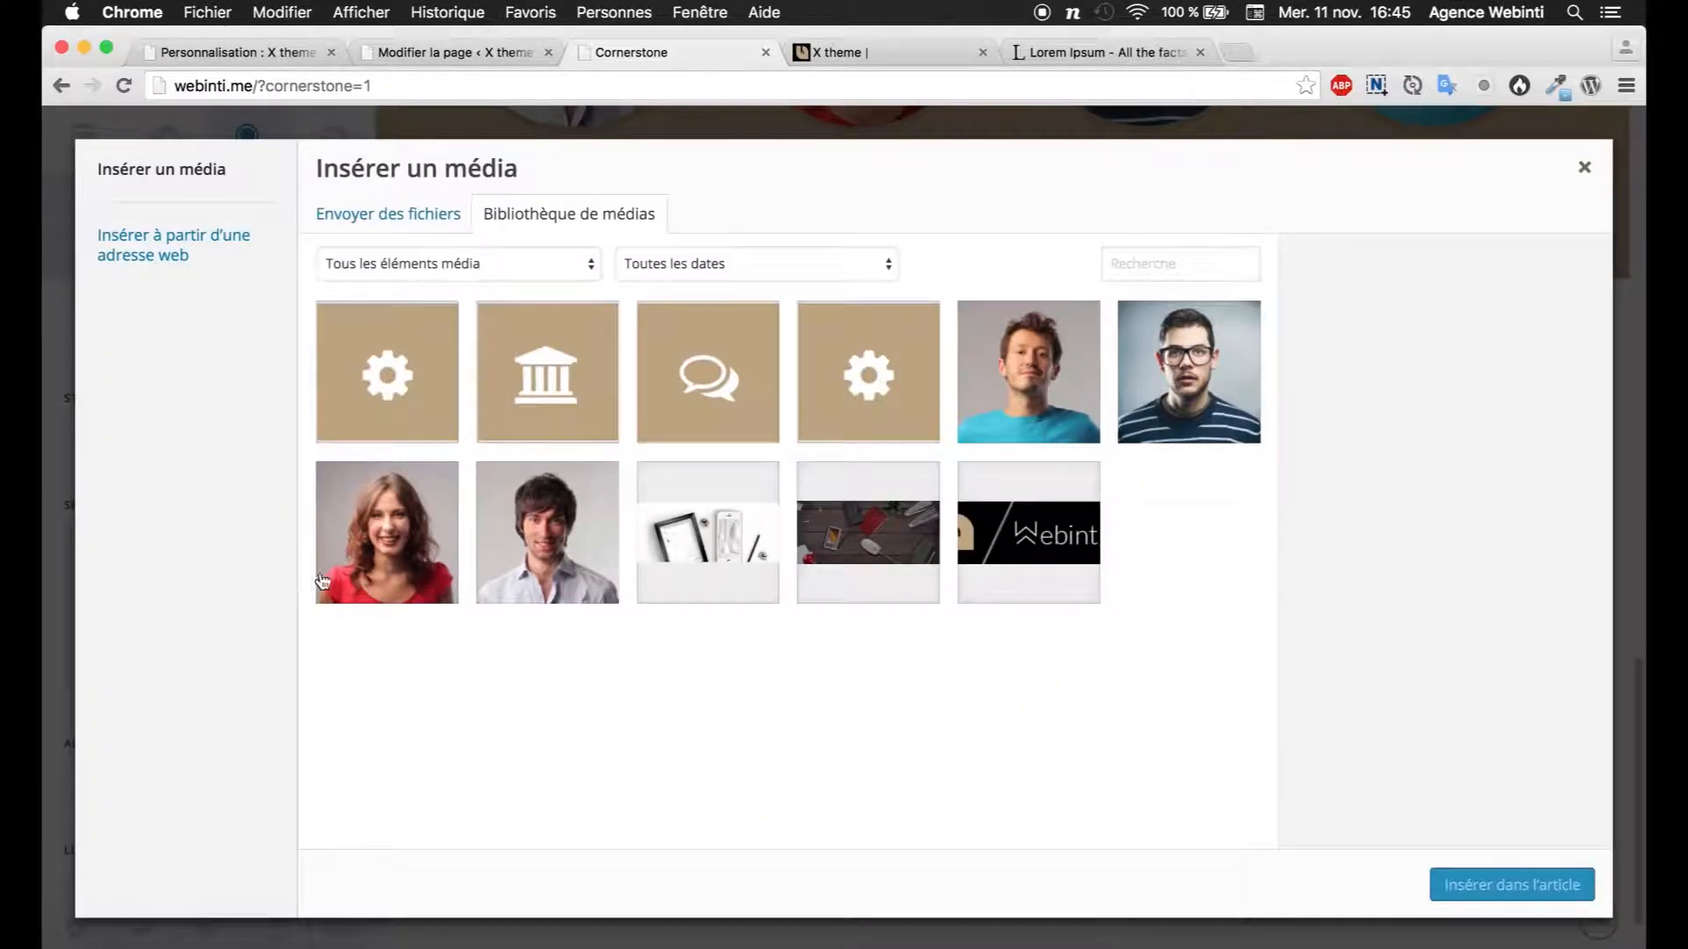
click(749, 415)
click(1452, 878)
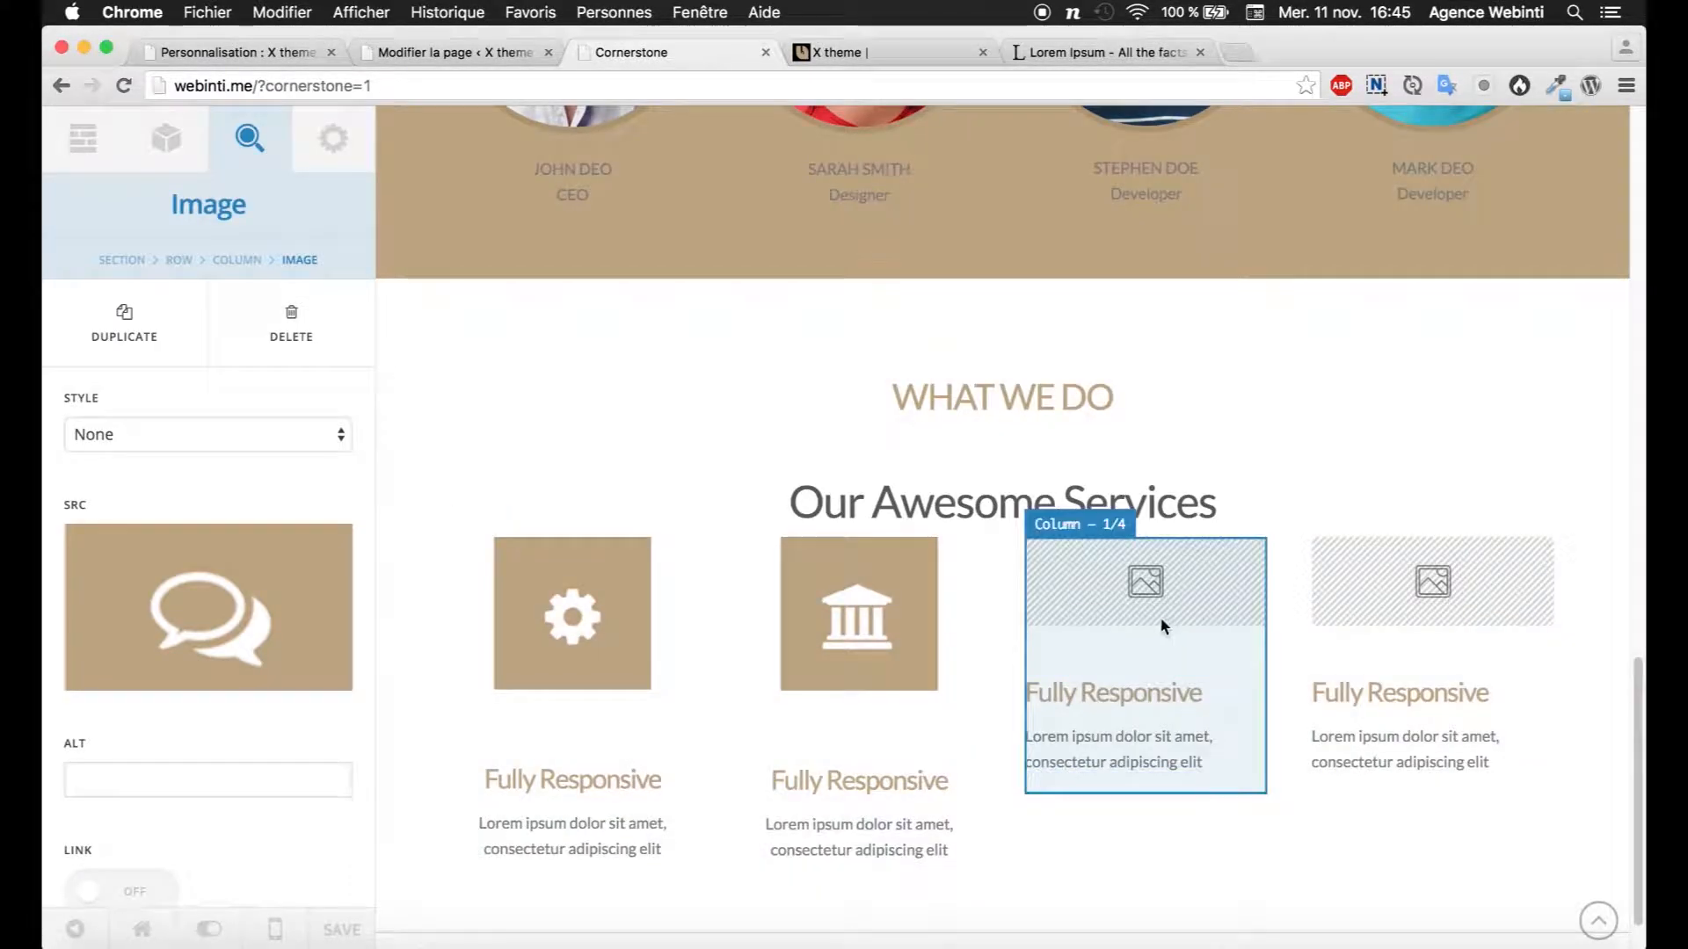
Step: Open the media library for the image source of the fourth column's placeholder
click(1384, 600)
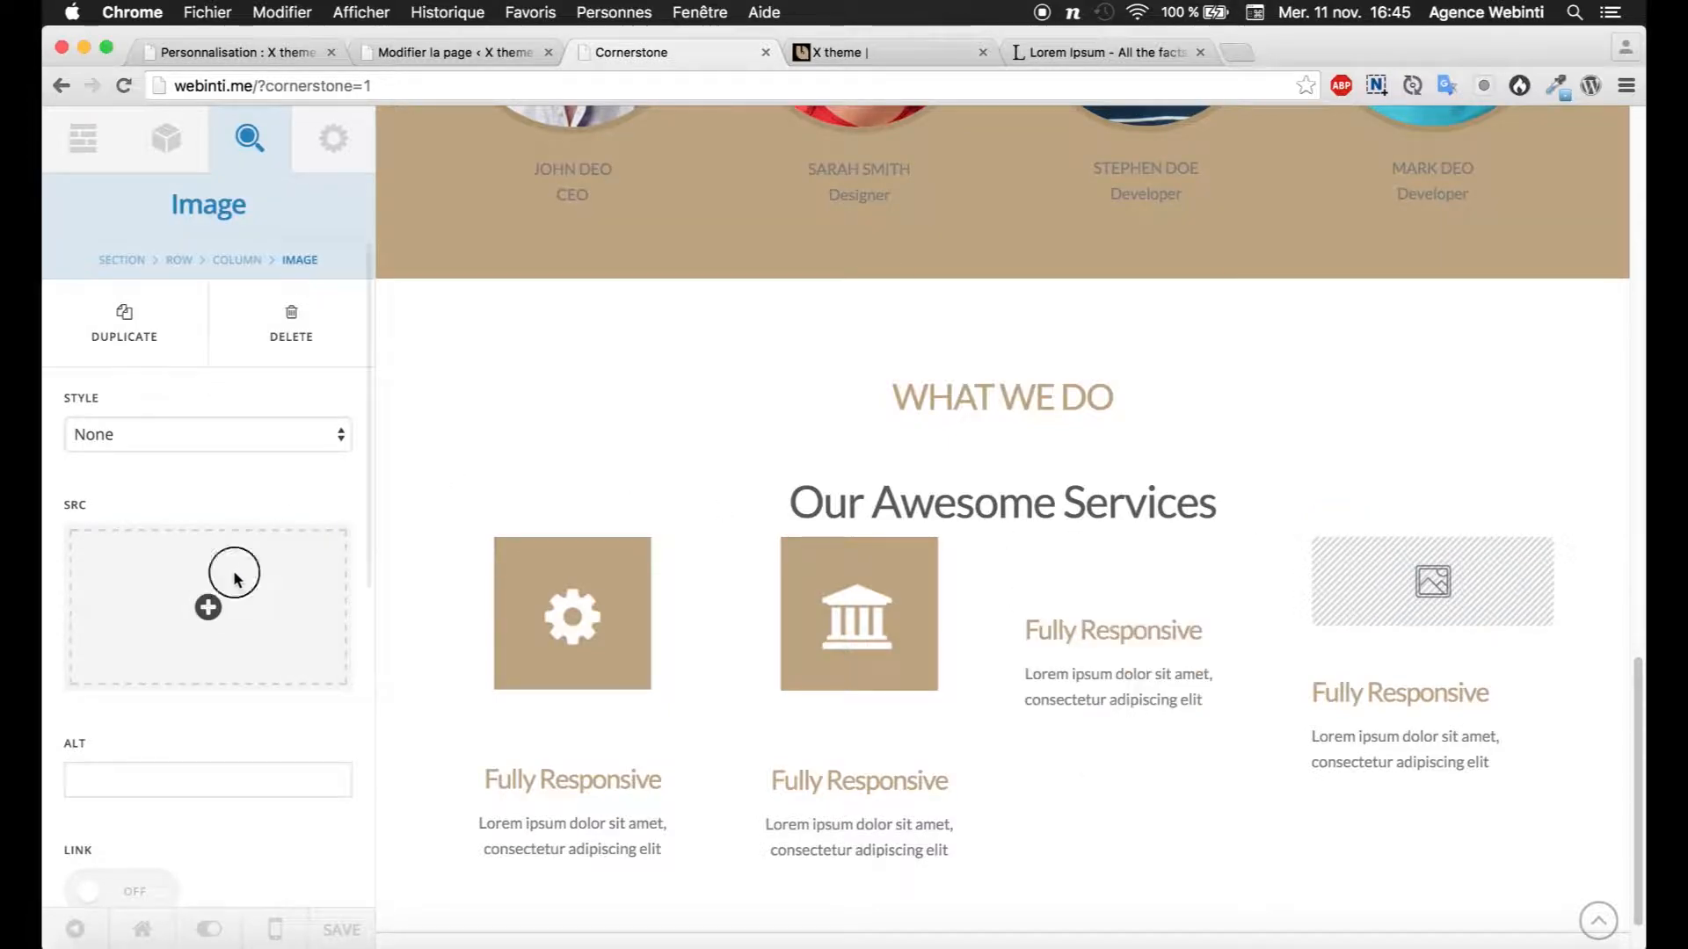
click(230, 572)
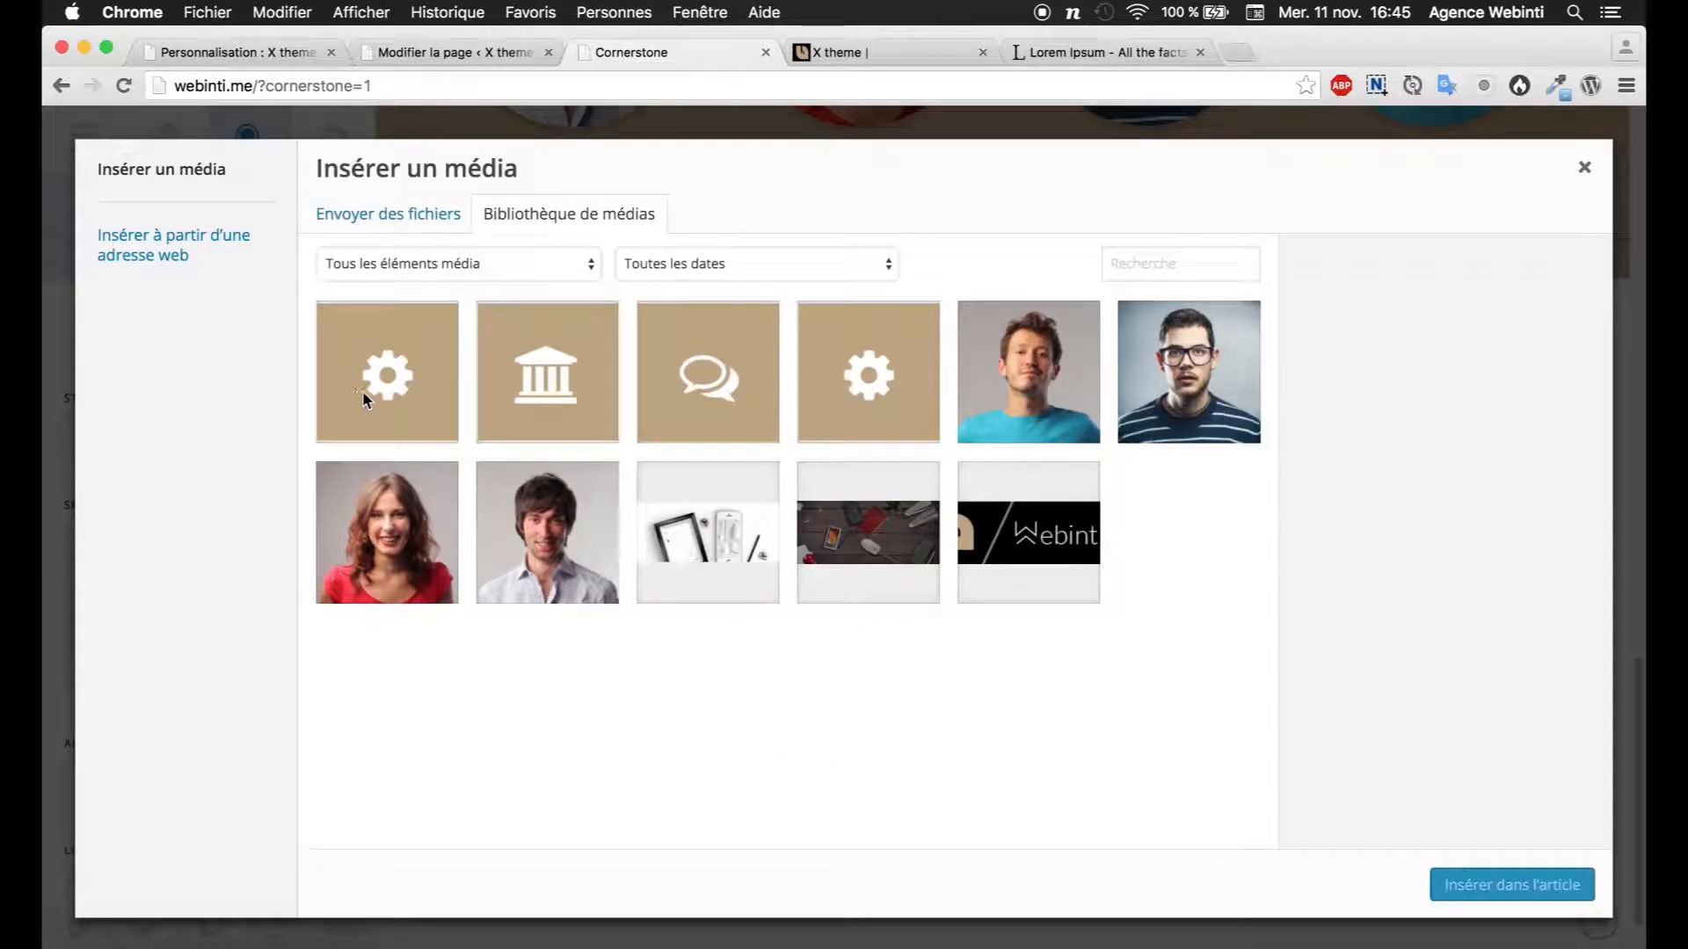
Step: Switch to Photoshop and save the lifebuoy icon document as creative.png in PNG format in the icones-services folder, replacing the existing file
click(862, 401)
click(386, 409)
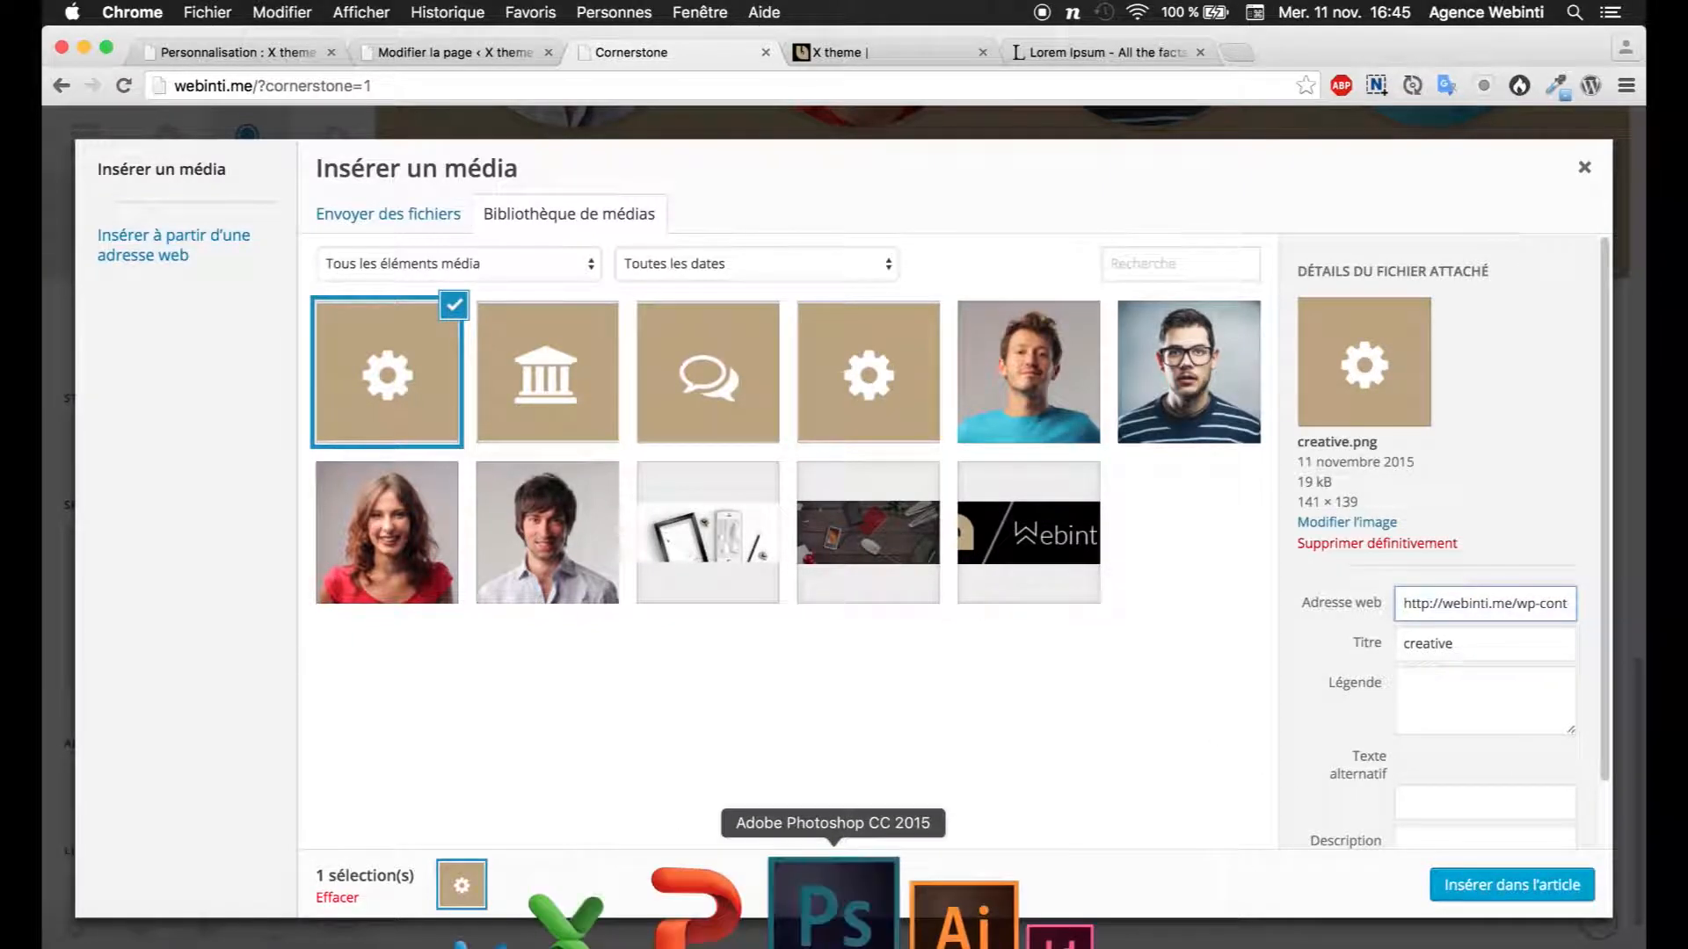
click(796, 915)
click(571, 101)
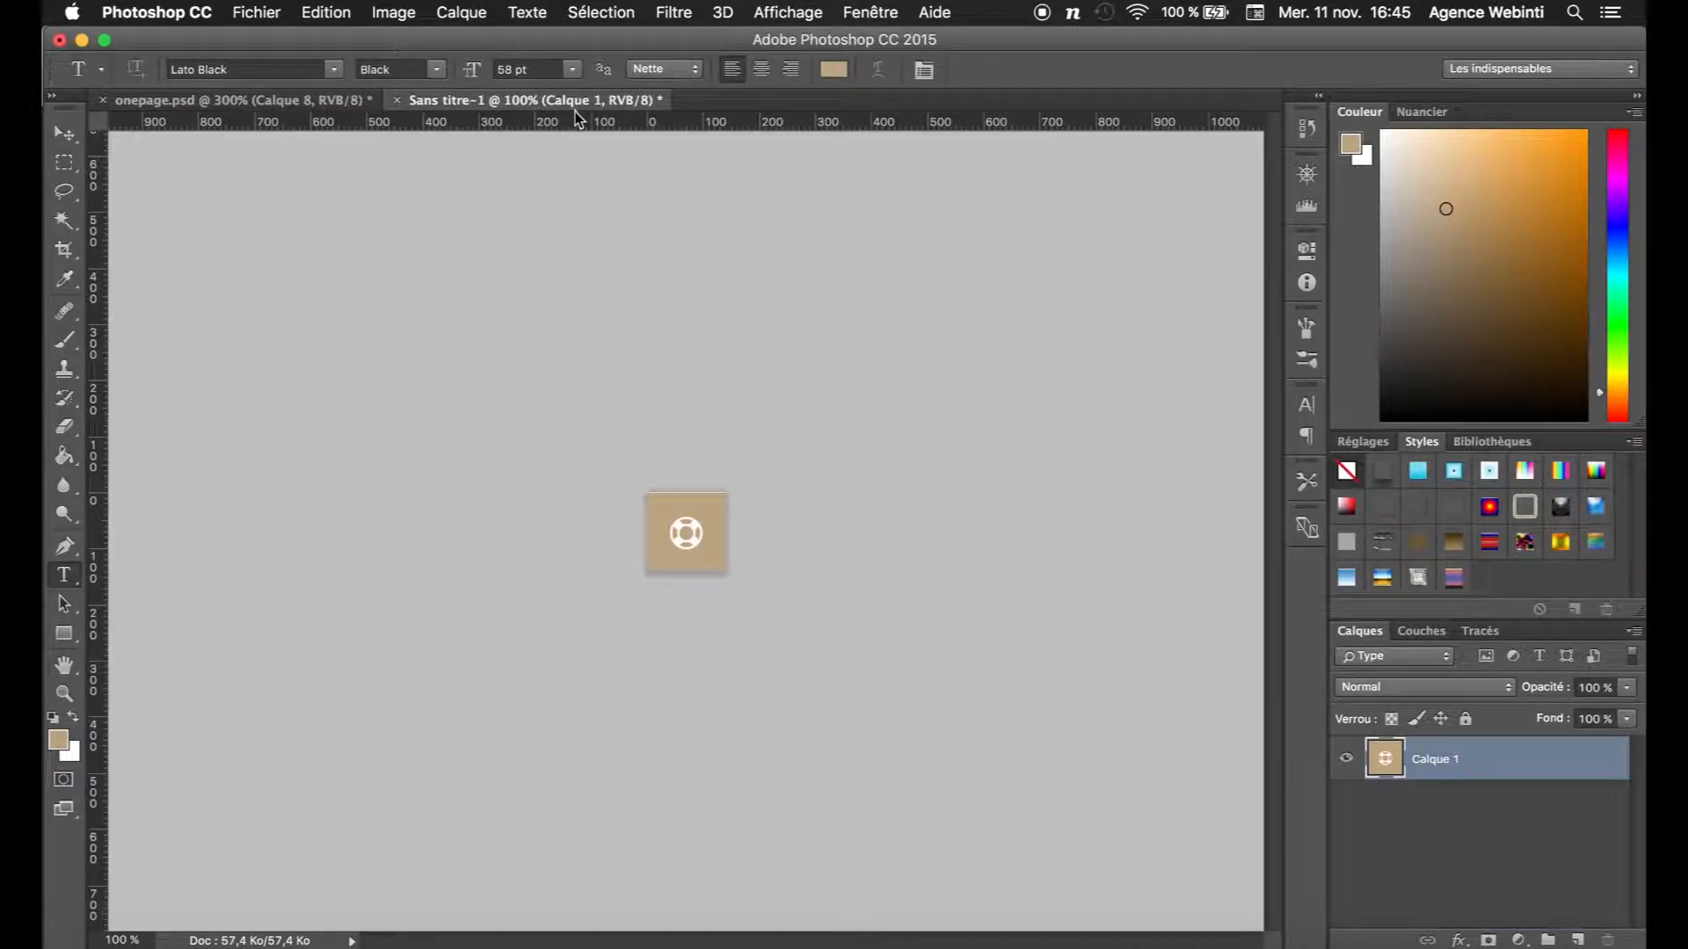
click(274, 10)
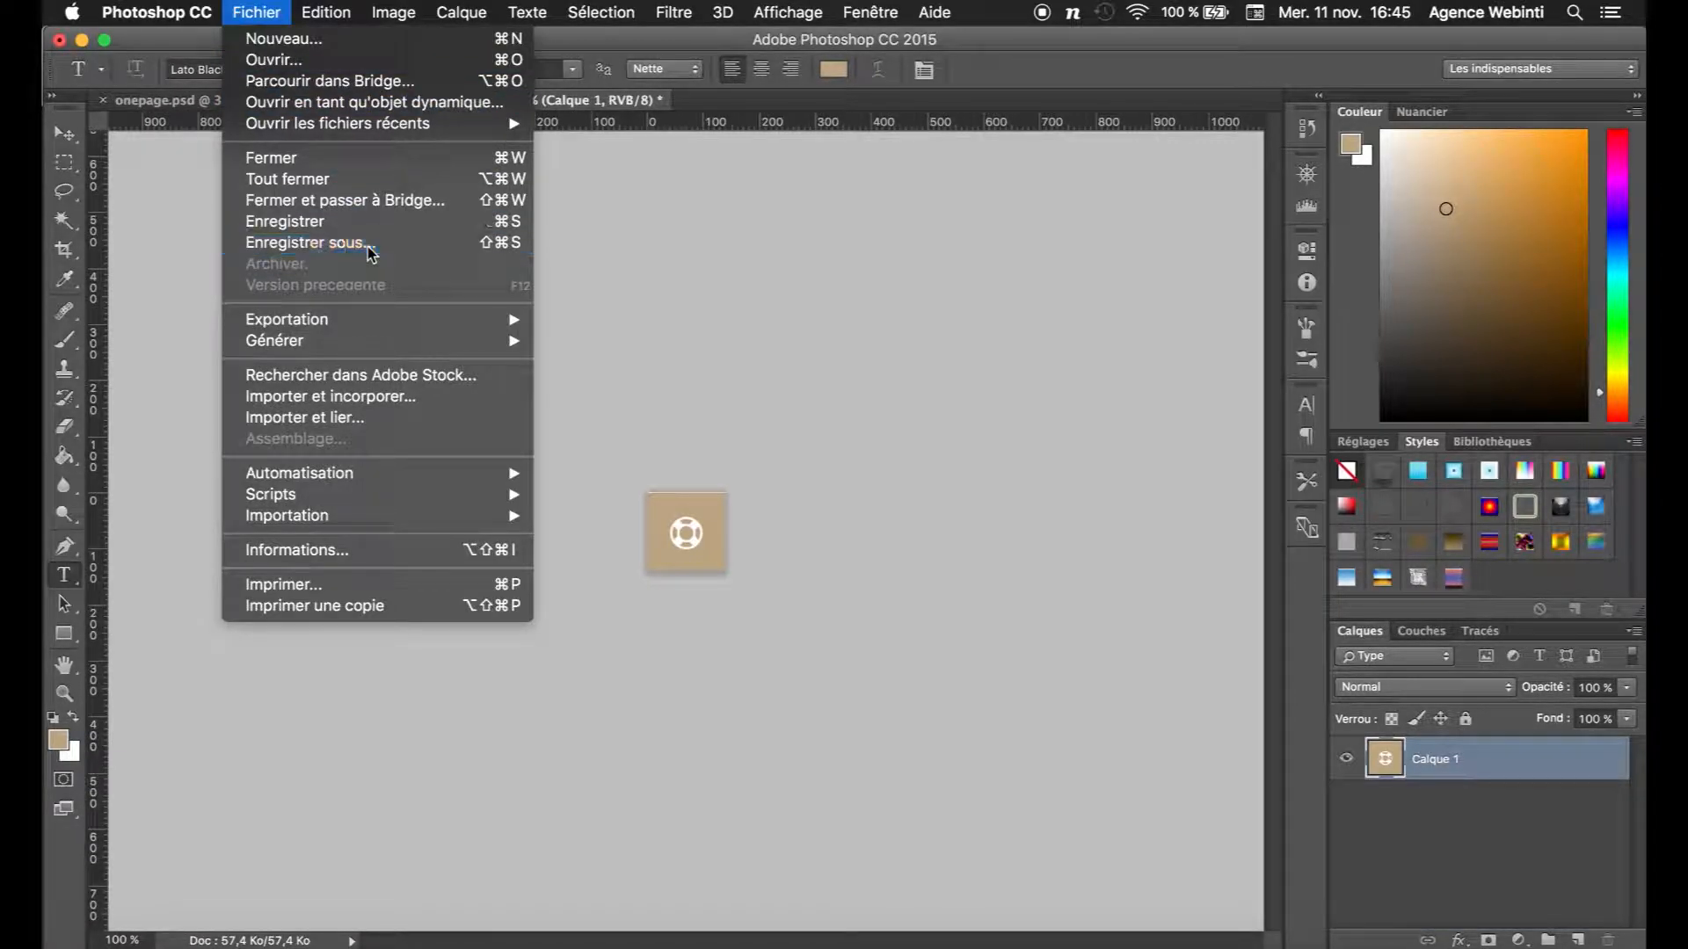
click(367, 244)
click(756, 220)
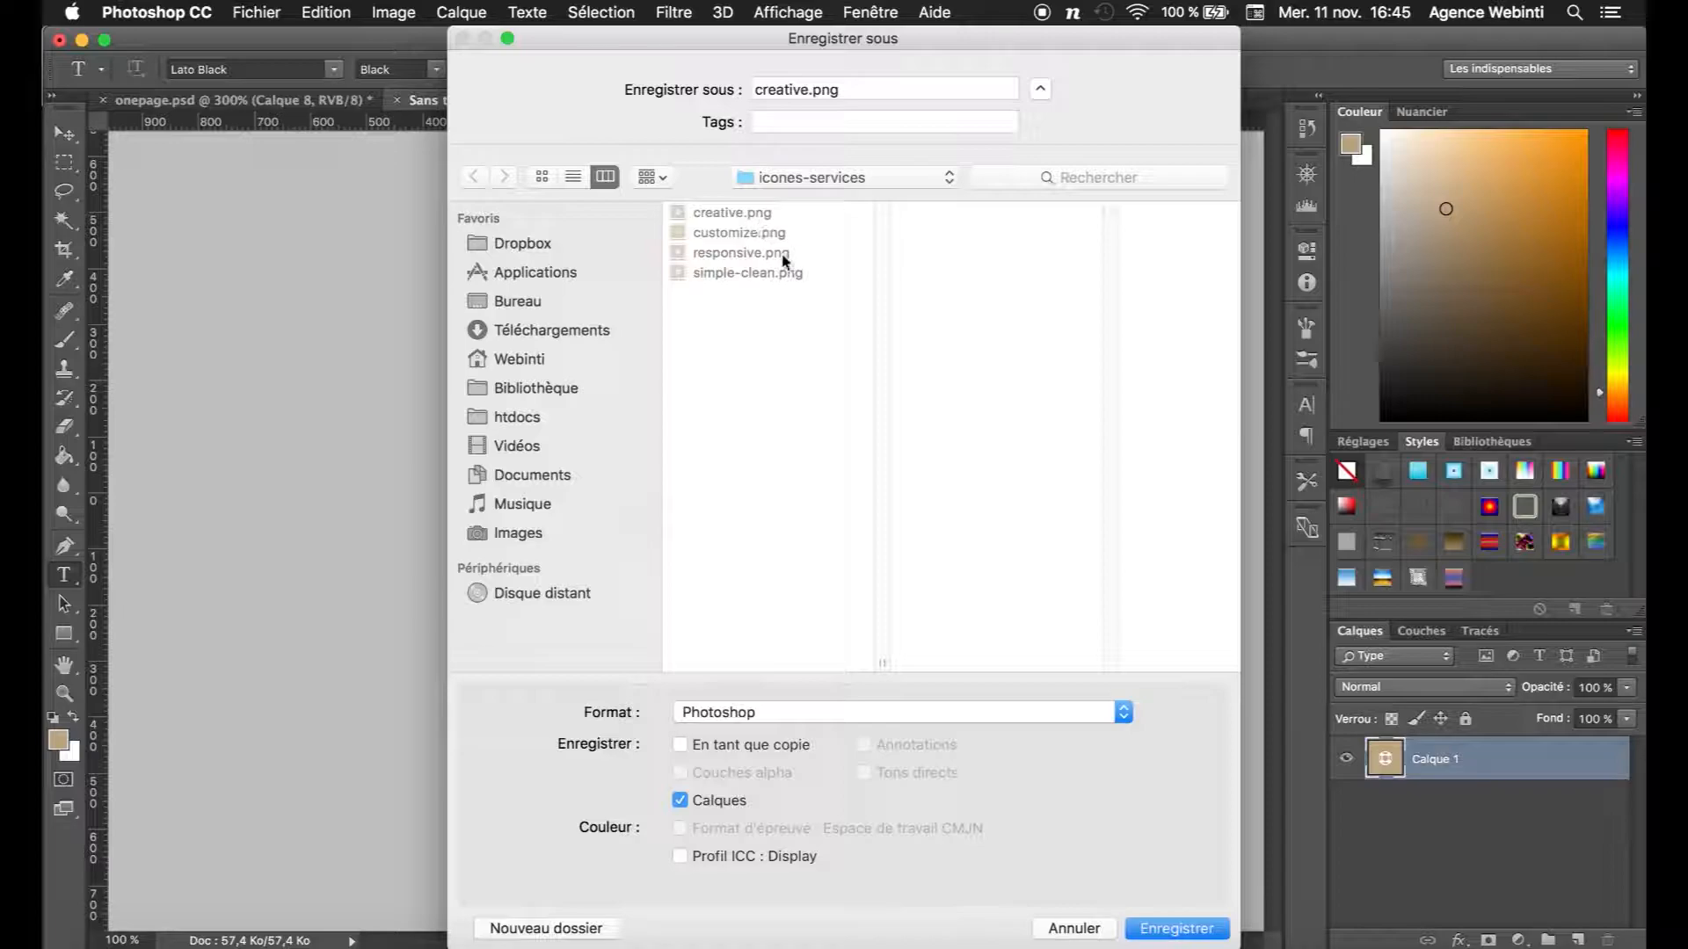
click(750, 710)
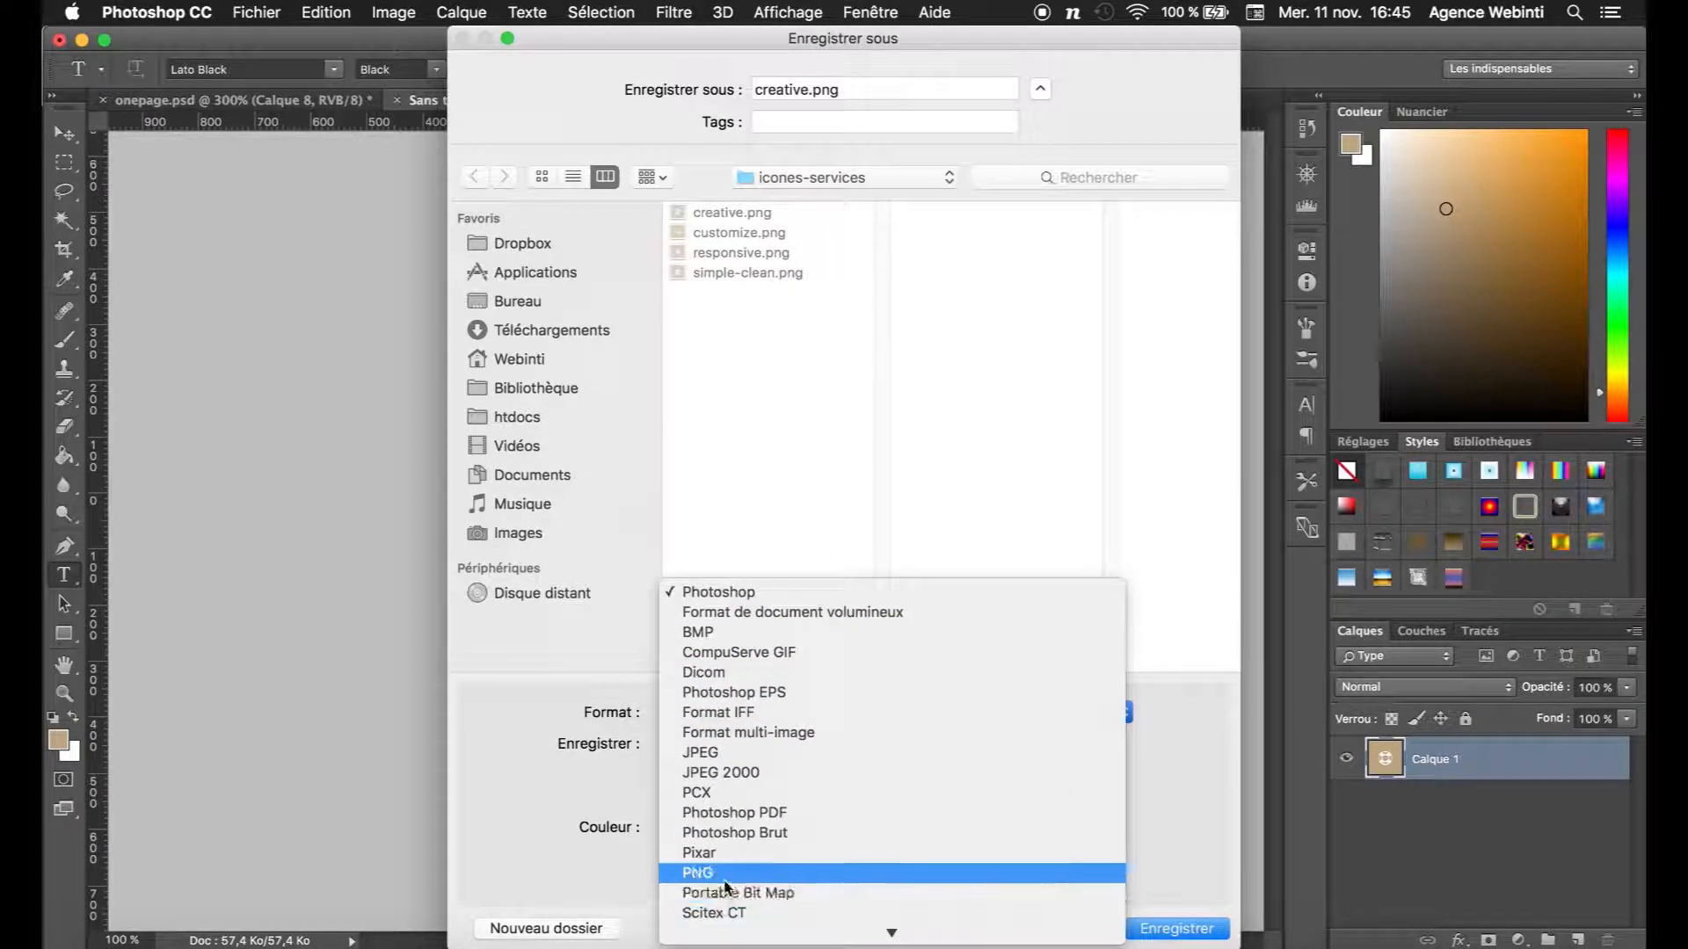
click(703, 873)
click(1162, 930)
click(991, 178)
click(905, 313)
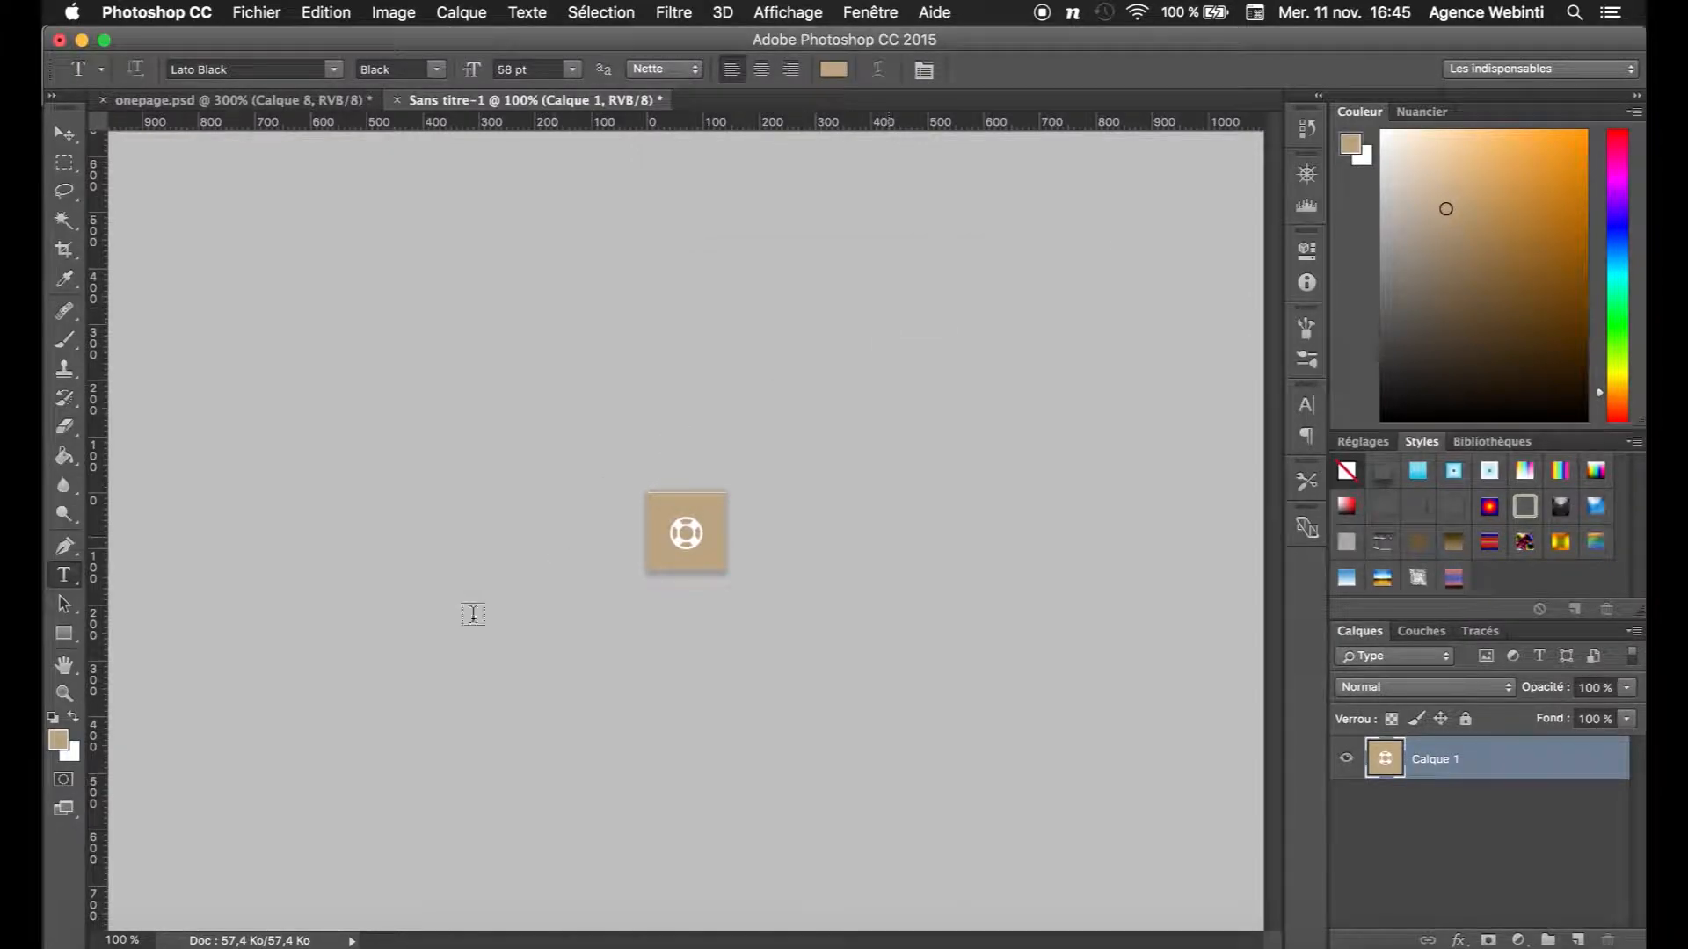
Step: Switch back to Chrome and permanently delete the gear image creative.png from the media library
click(94, 925)
click(662, 715)
mouse_move(202, 934)
click(123, 933)
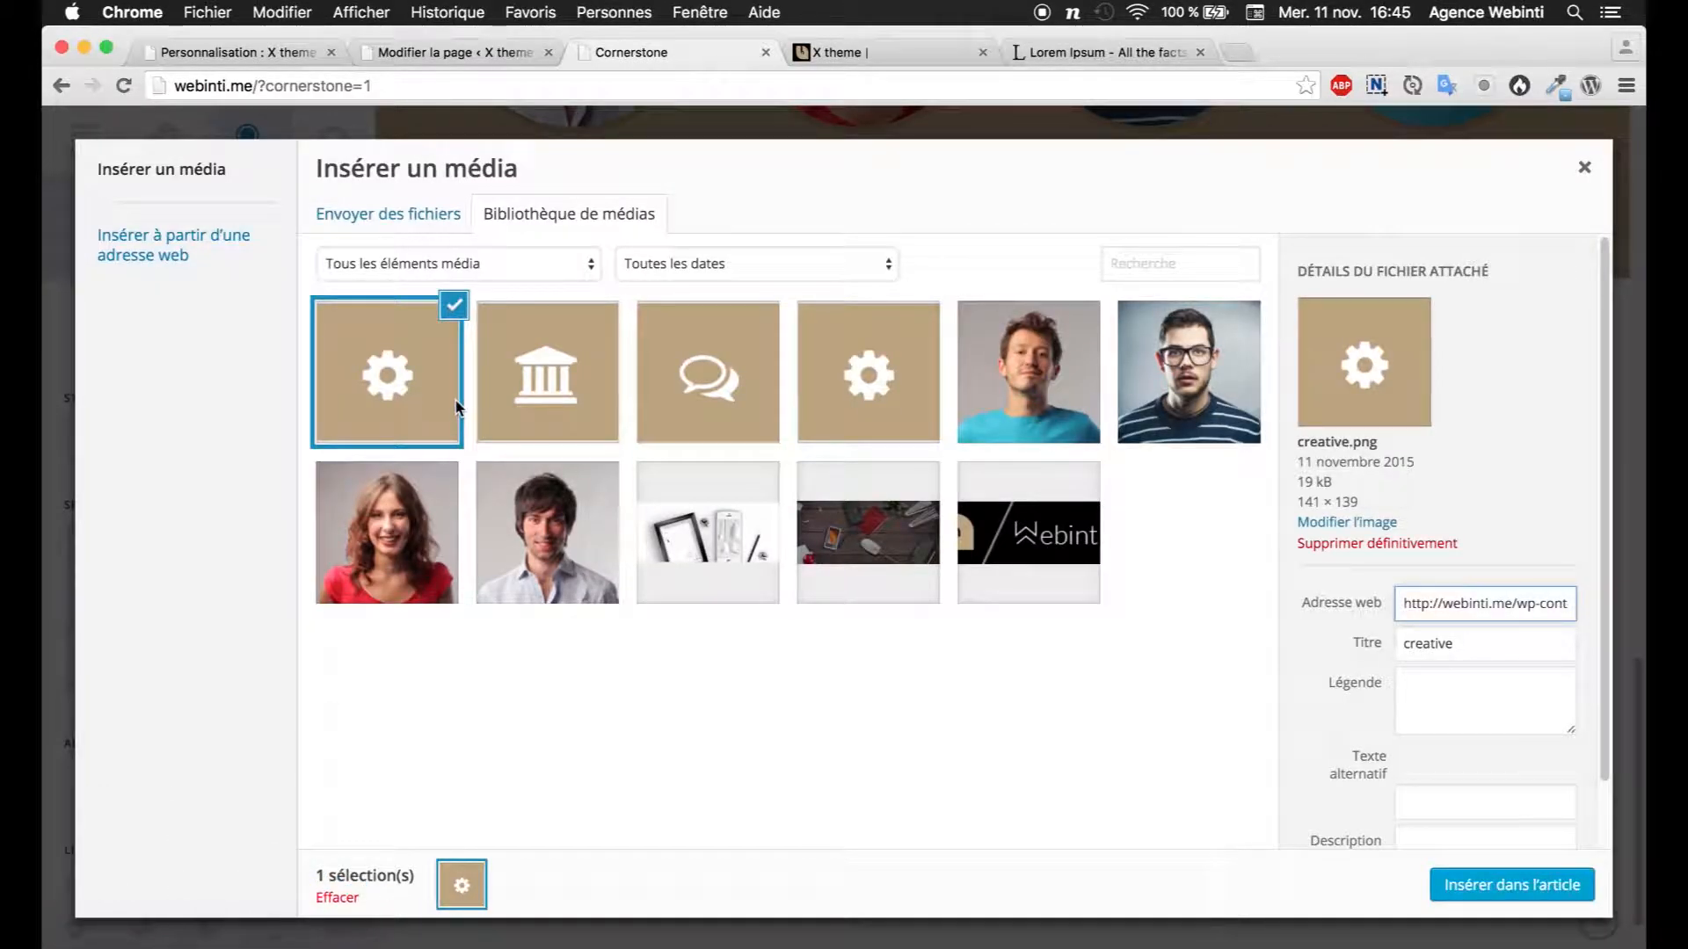
click(1343, 543)
click(1099, 373)
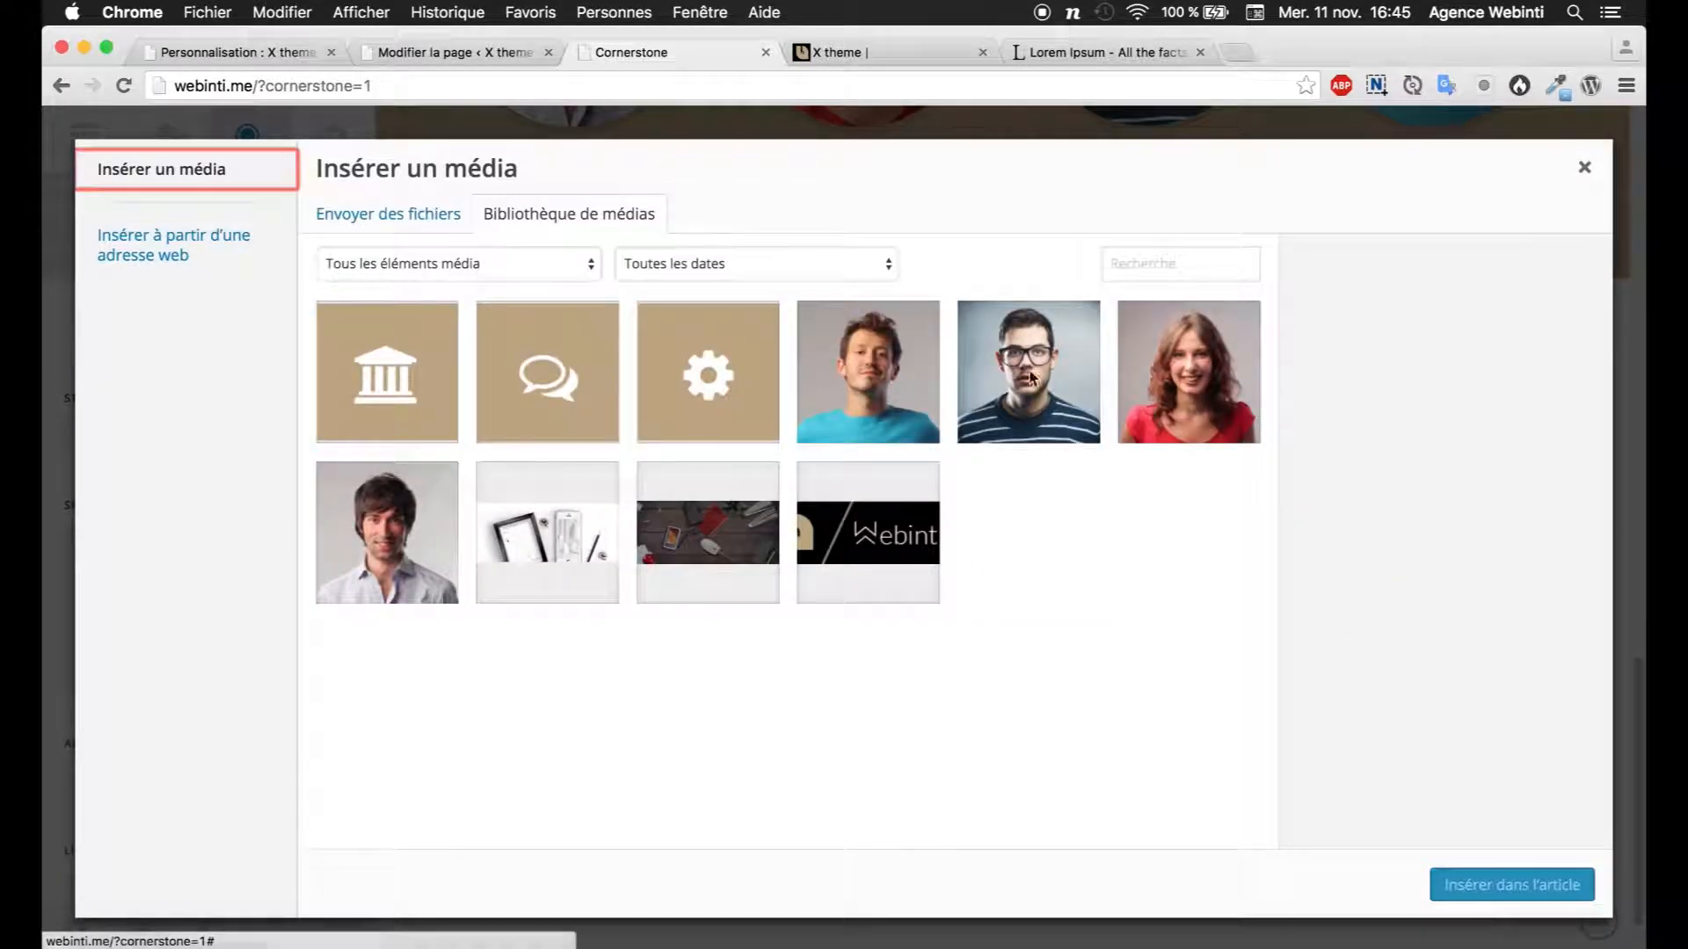
Step: Rename the lifebuoy icon file to creatived.png in Finder and insert it into the fourth service's image through the media library
click(95, 924)
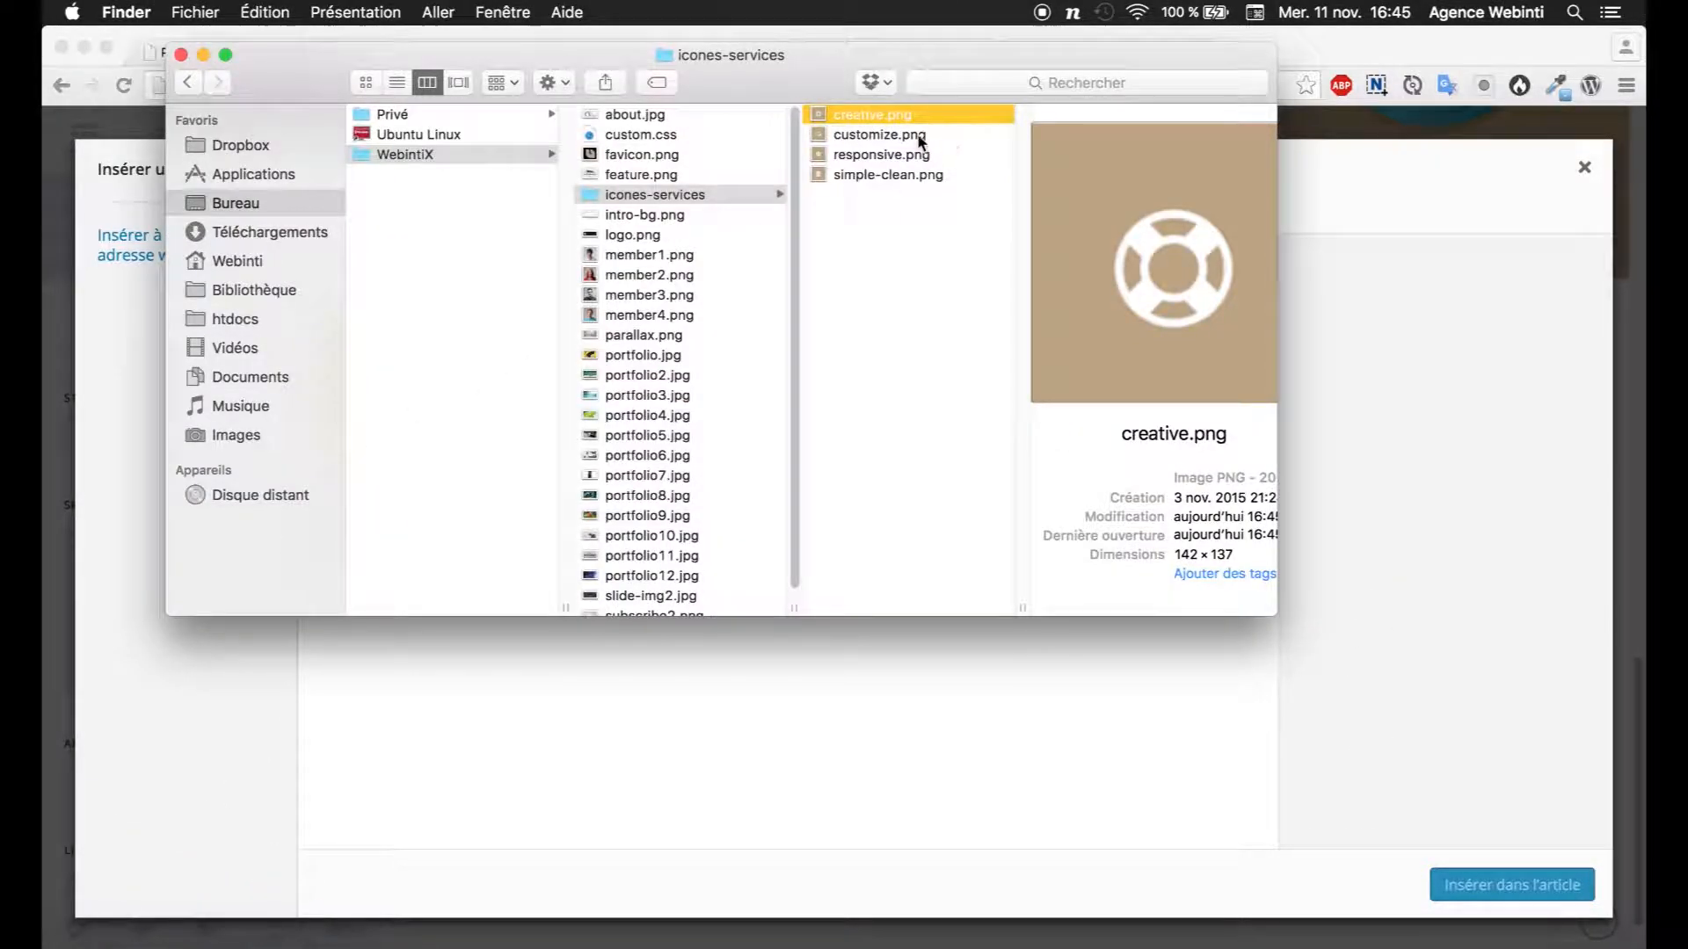
key(Return)
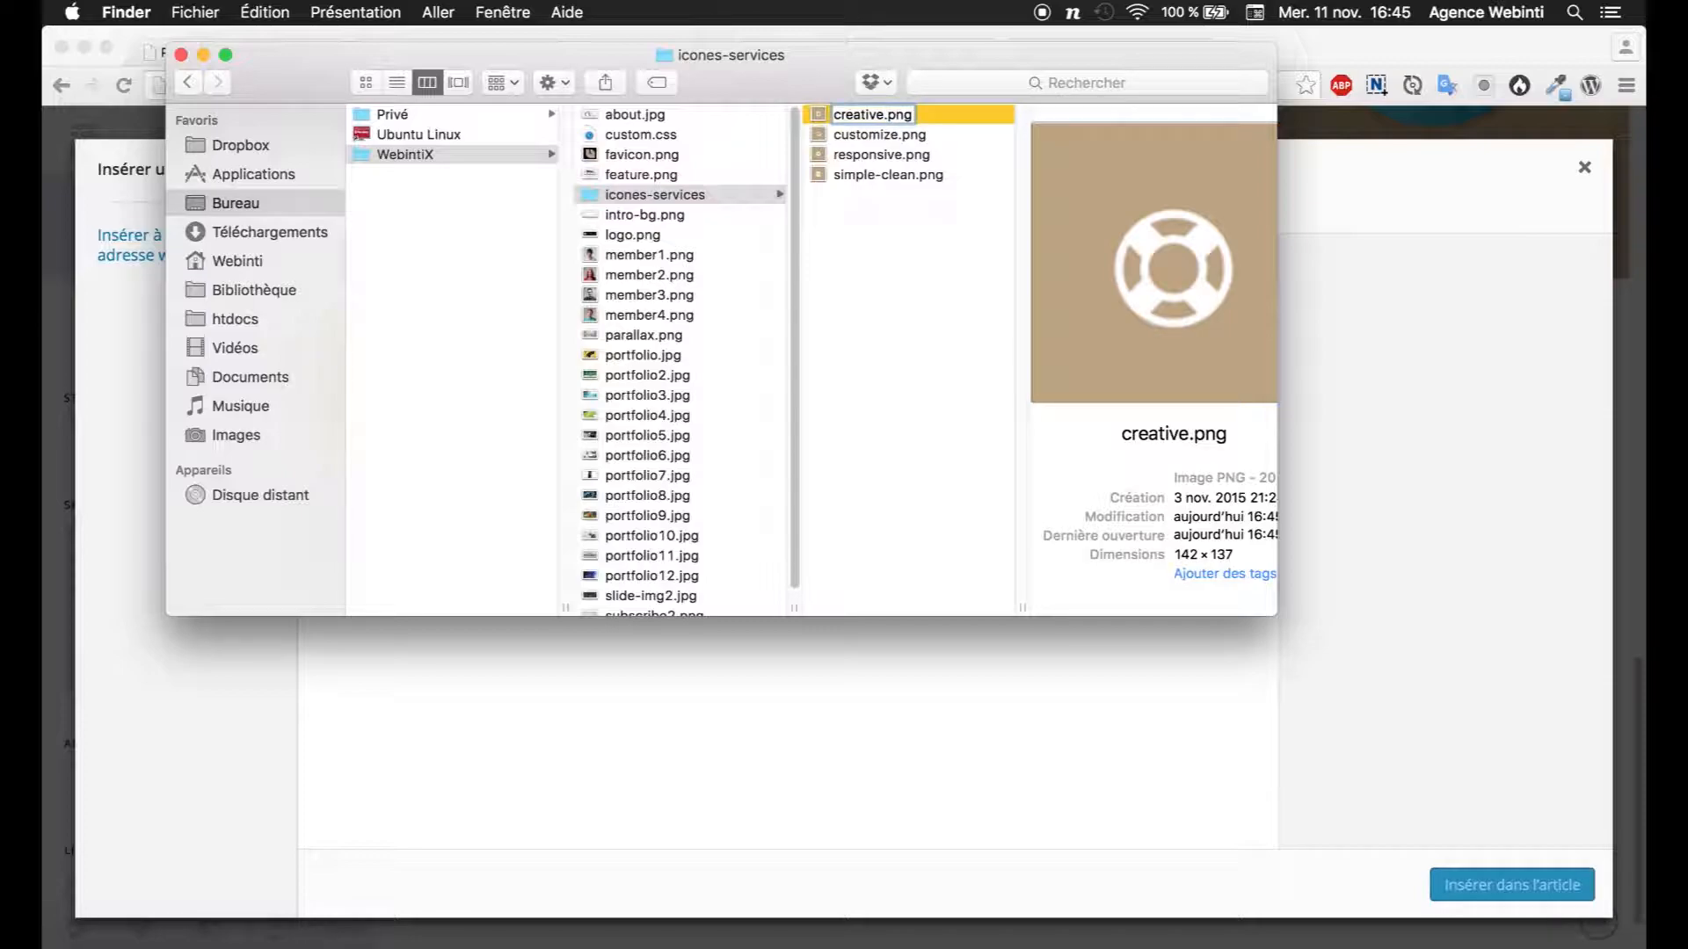
key(Return)
drag(877, 112, 843, 809)
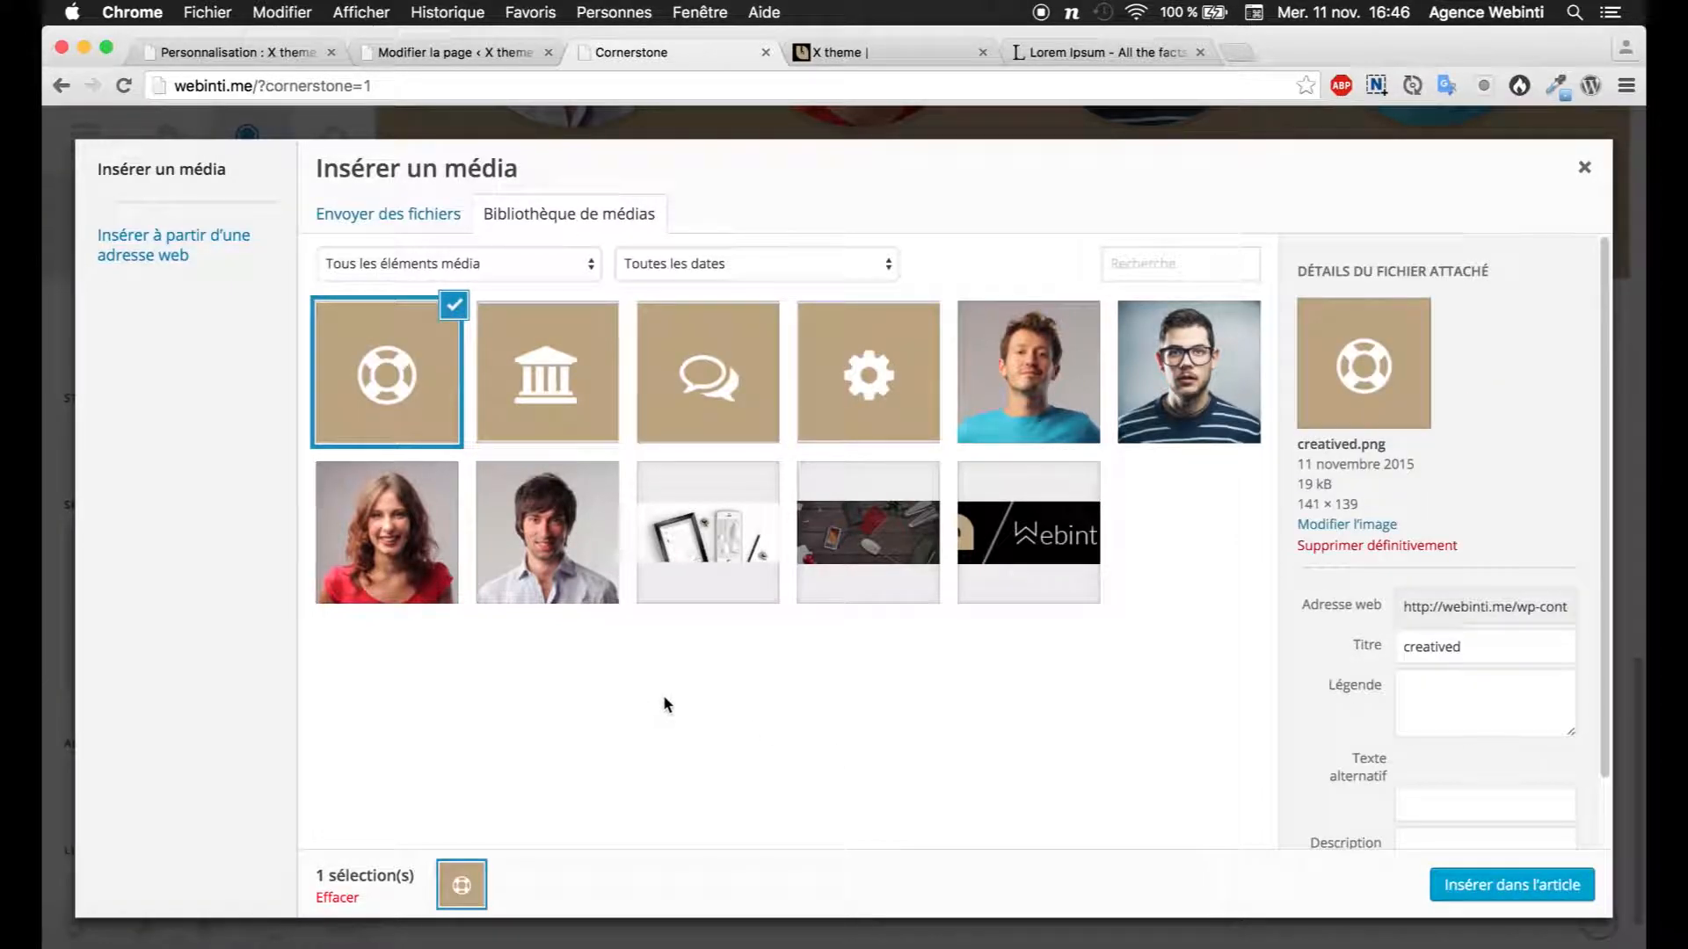
click(1512, 885)
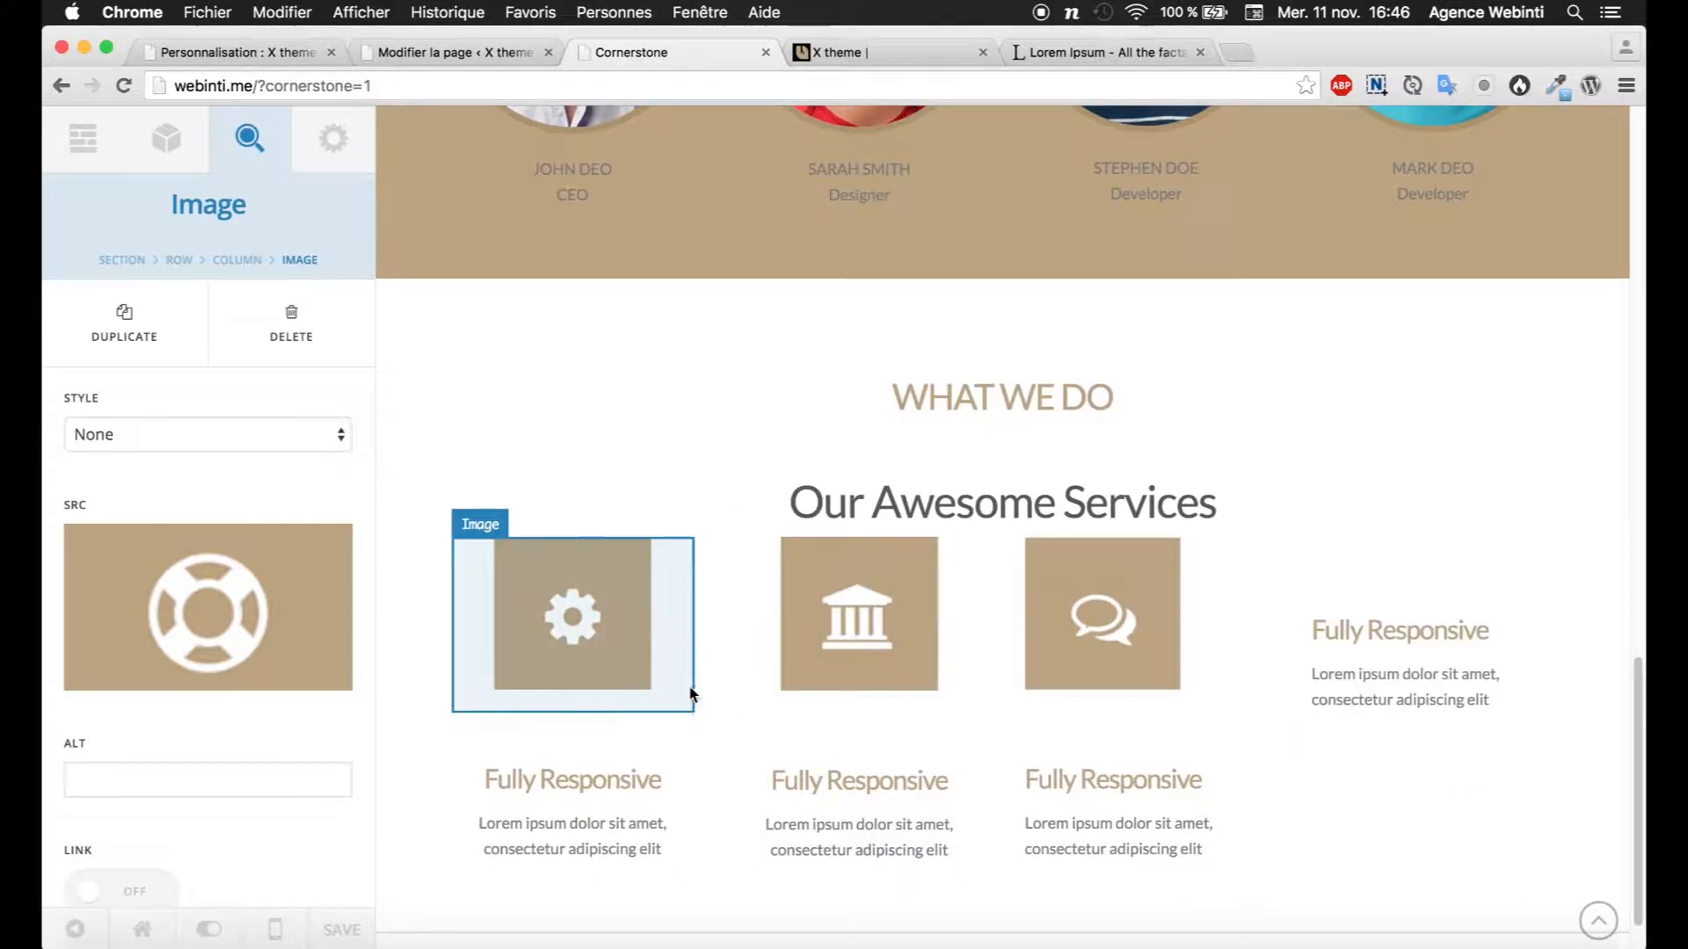
Step: Check the second service's title in the onepage.psd mockup in Photoshop and set its heading in Cornerstone to "Simple and Clean"
click(788, 911)
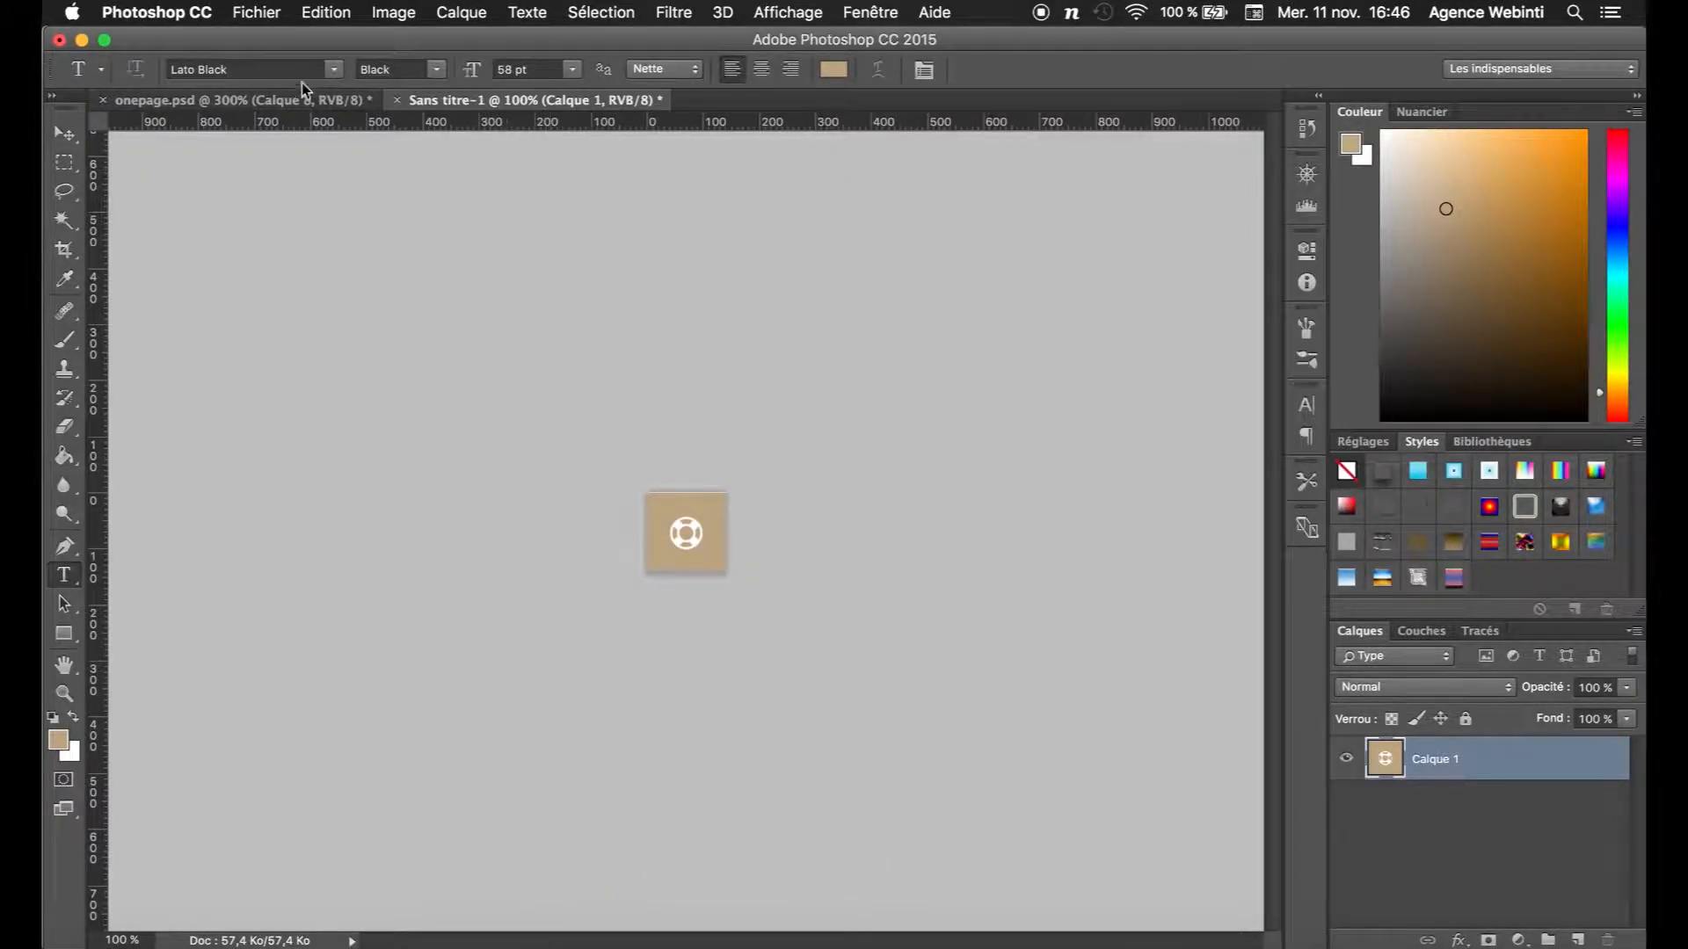
click(218, 102)
drag(502, 577, 378, 543)
click(123, 914)
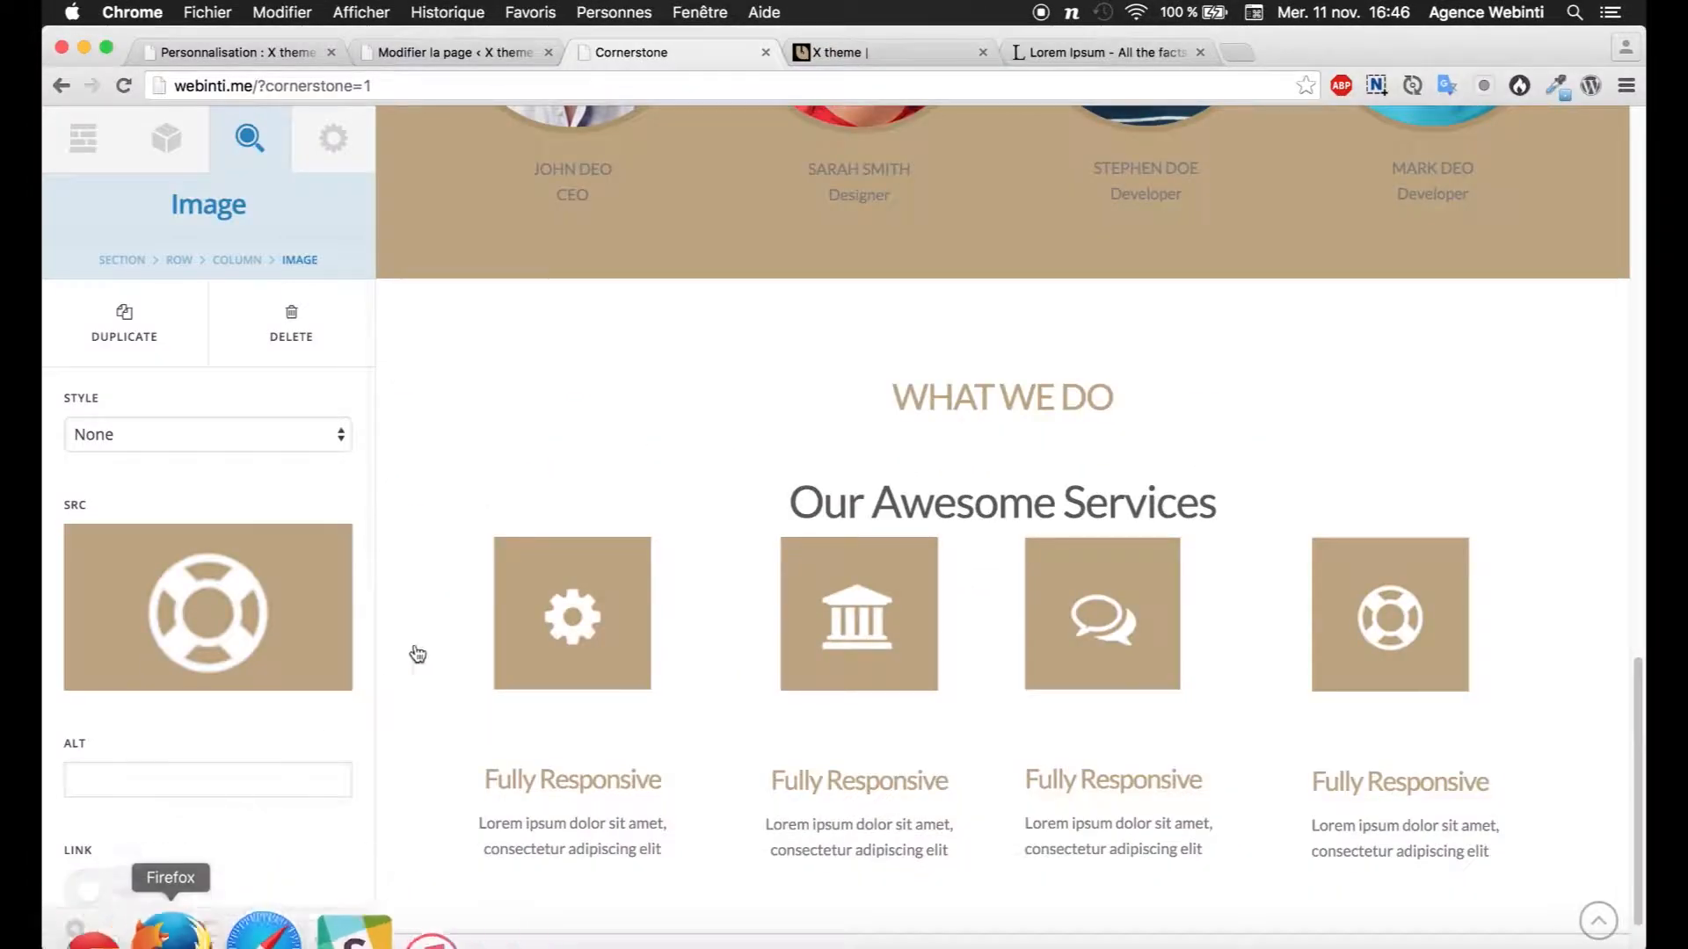
click(866, 770)
drag(294, 524, 155, 550)
text(Simple a)
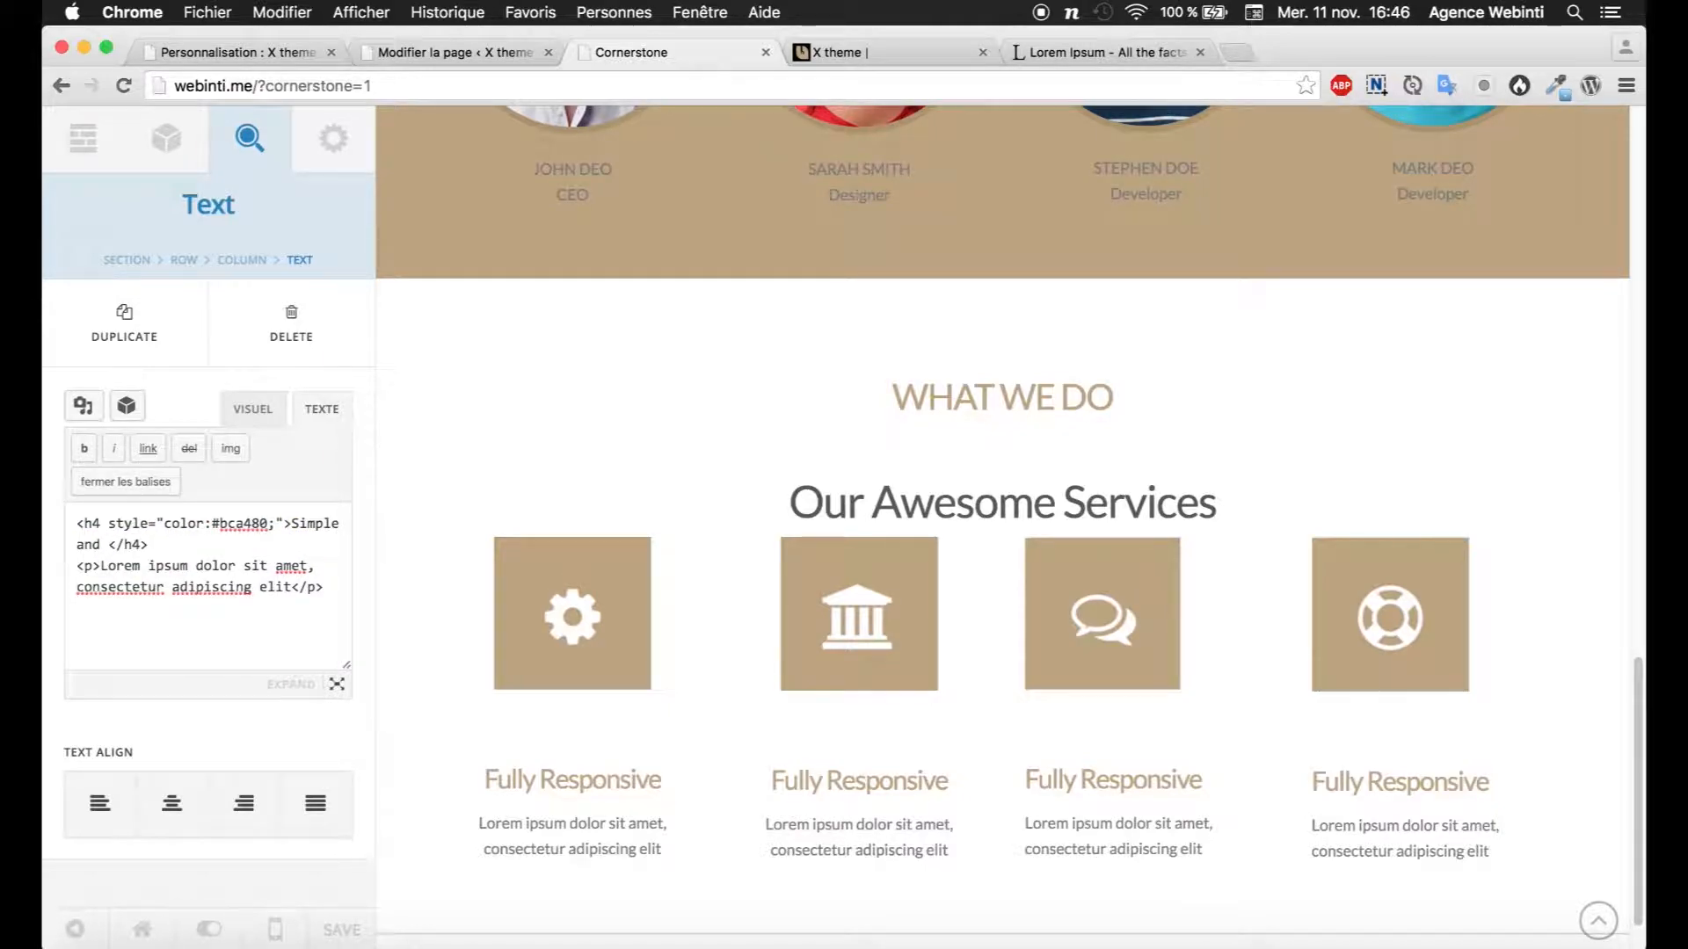
text(nd clean)
key(BackSpace)
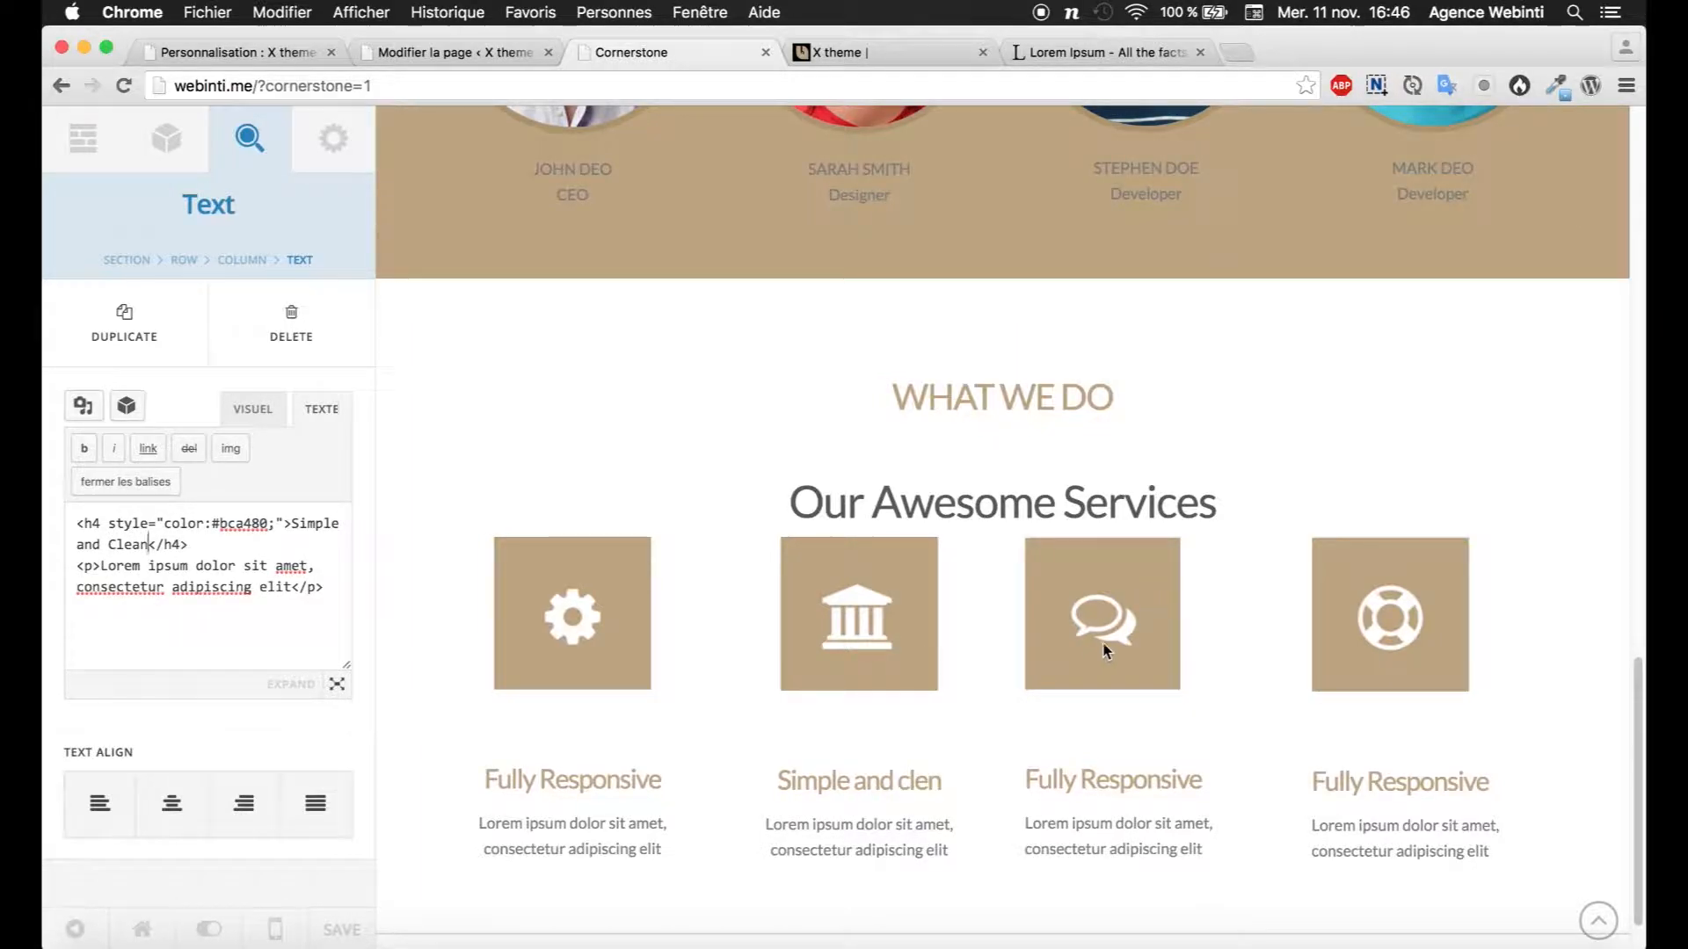
Step: Look up the third service's title in the Photoshop mockup and change its heading on the page to "Easy to Customize"
click(1095, 778)
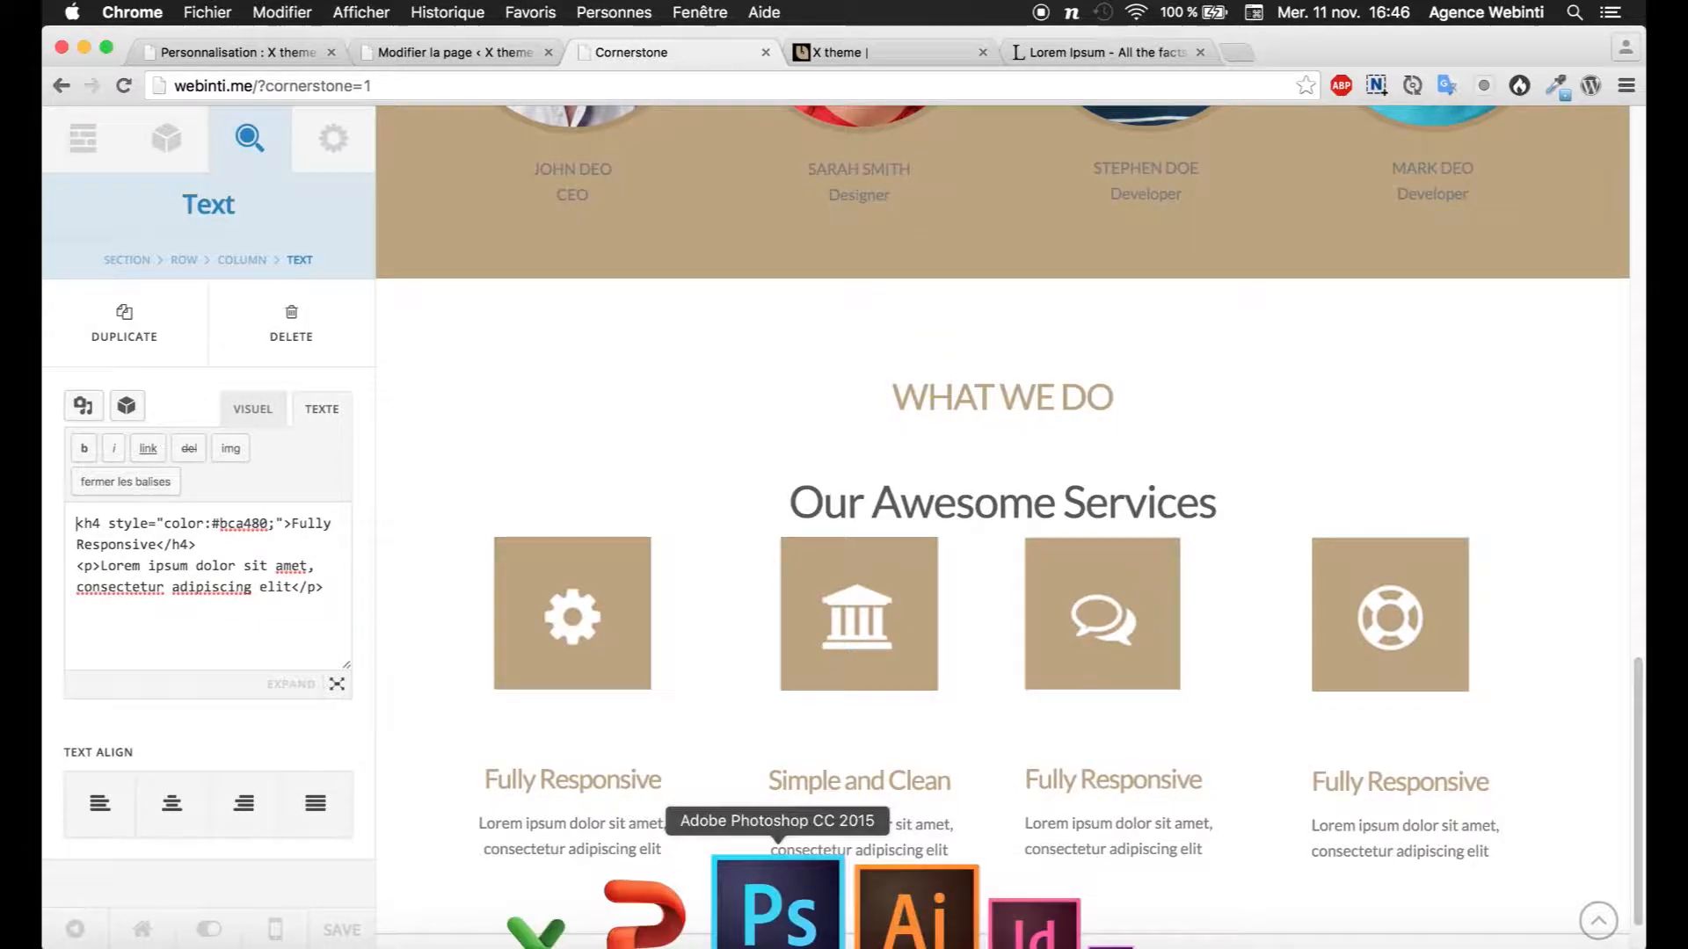
click(774, 818)
drag(968, 677, 516, 656)
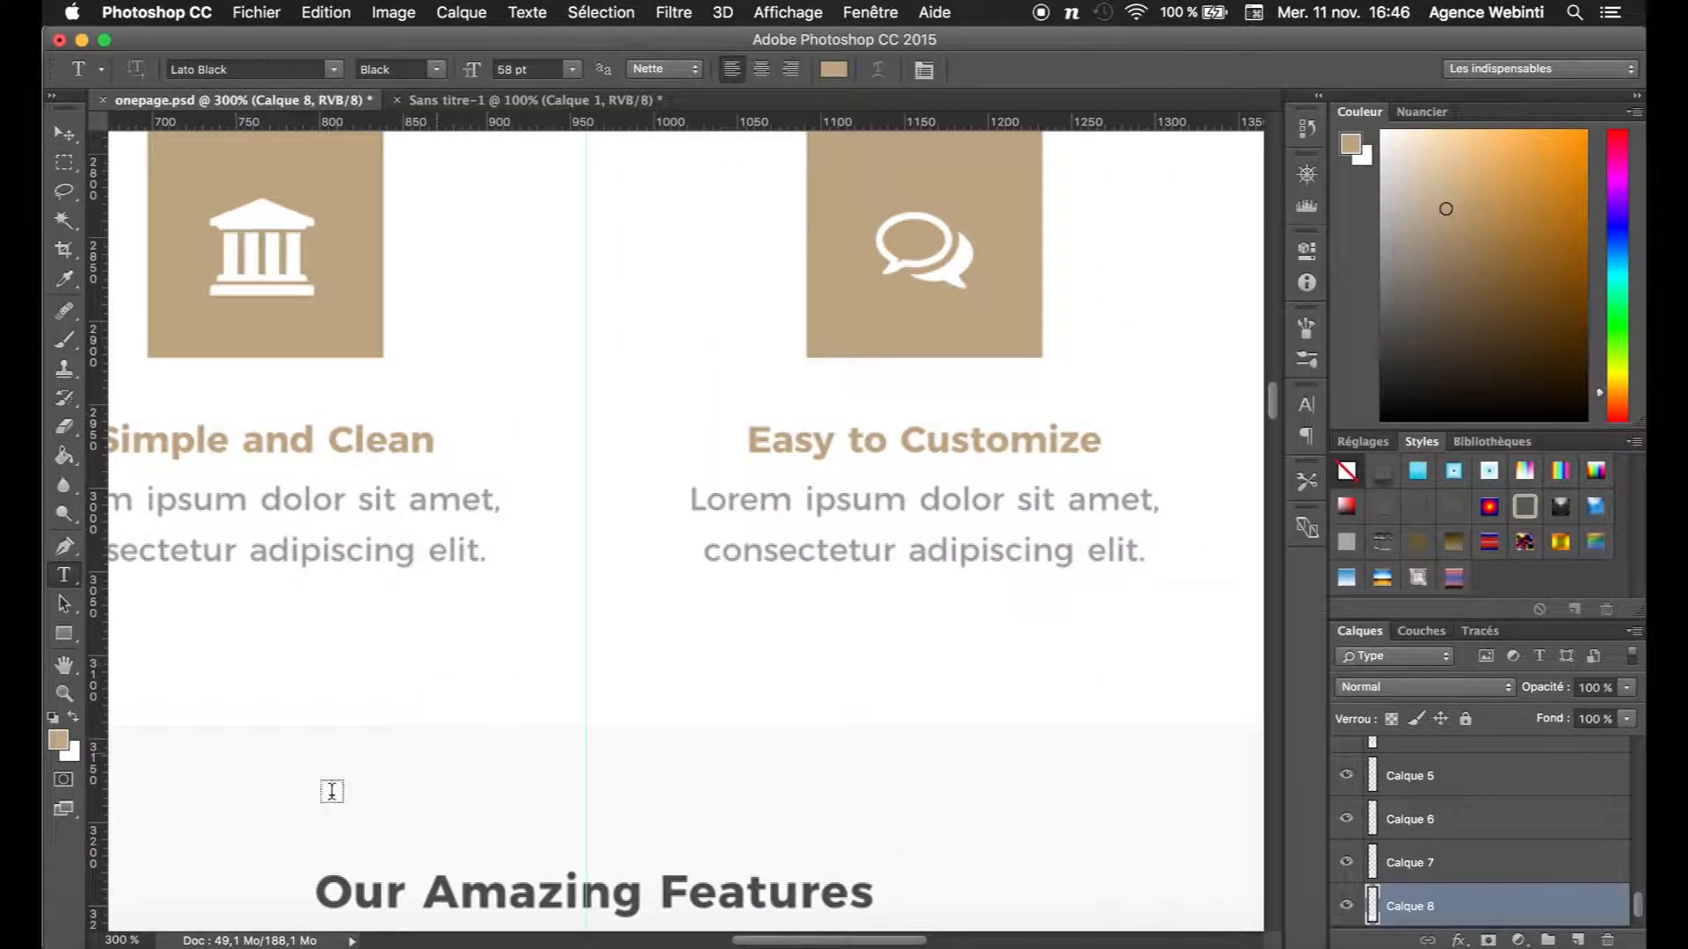
click(181, 908)
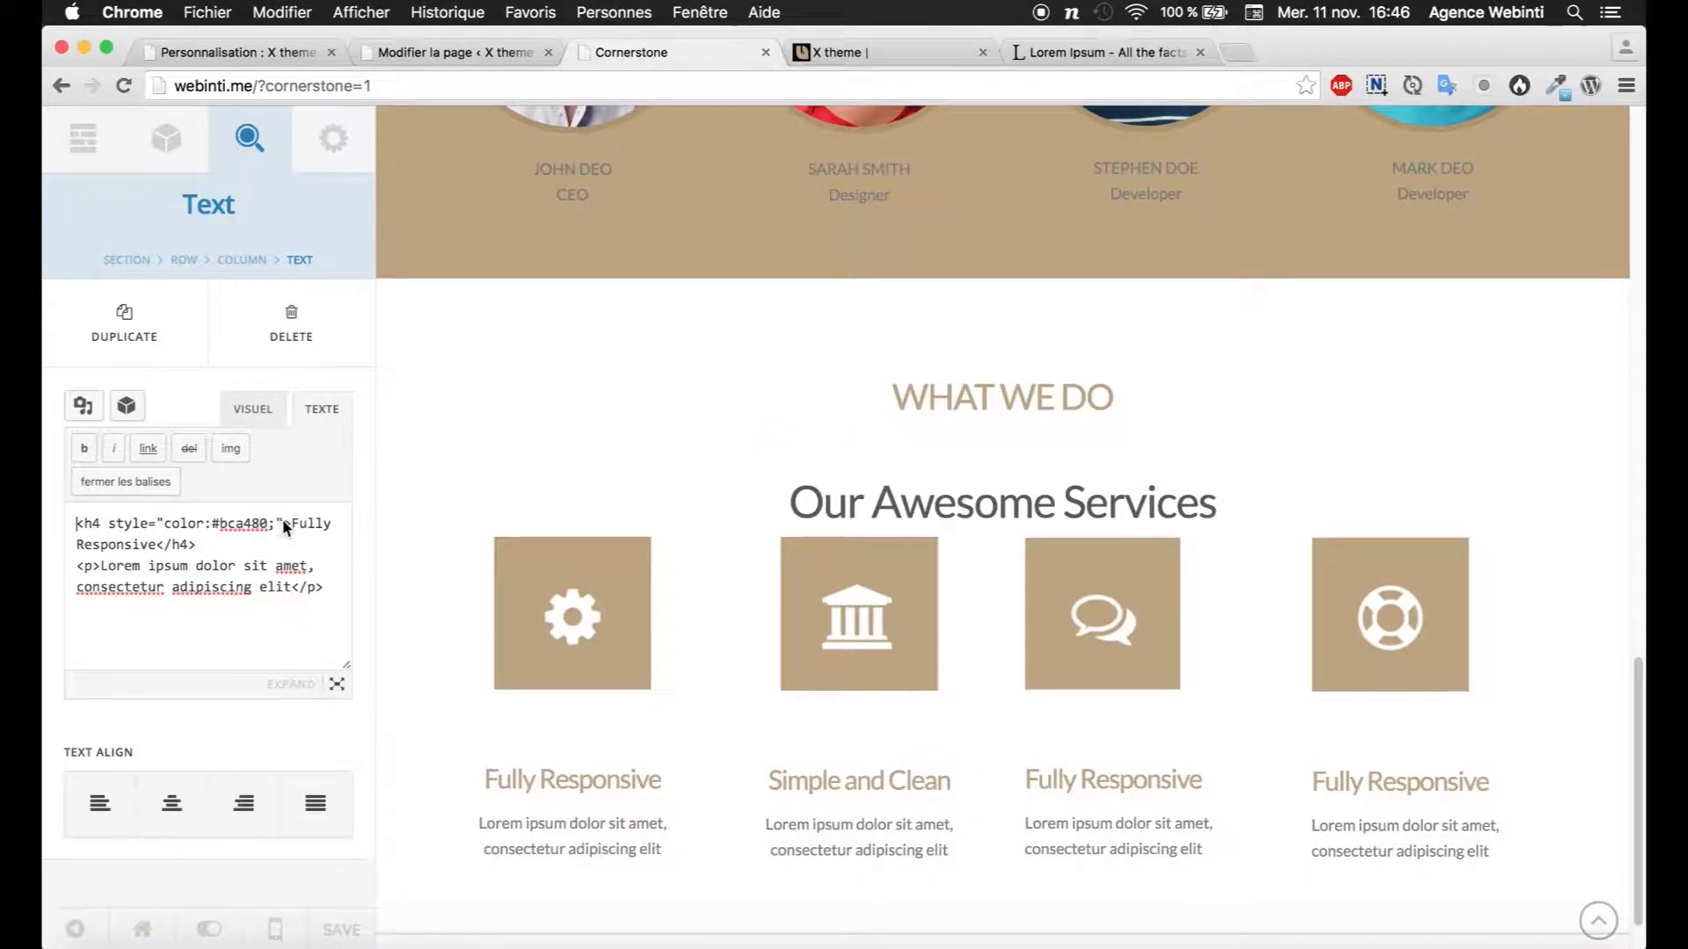
drag(295, 527, 160, 552)
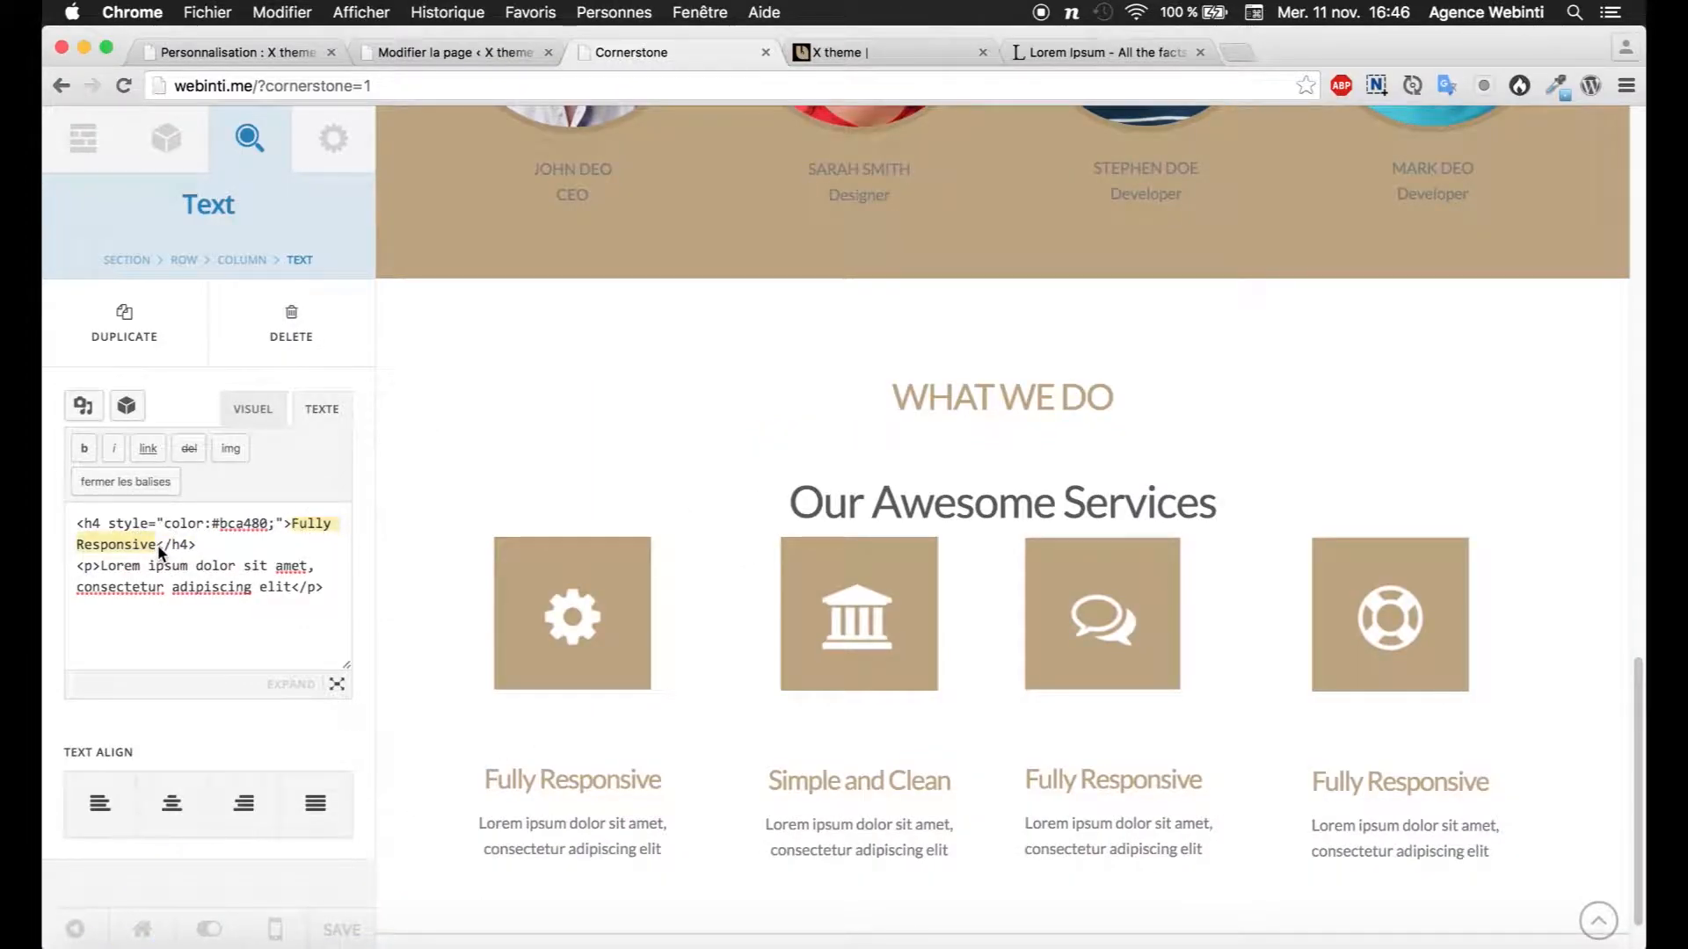
text(easy)
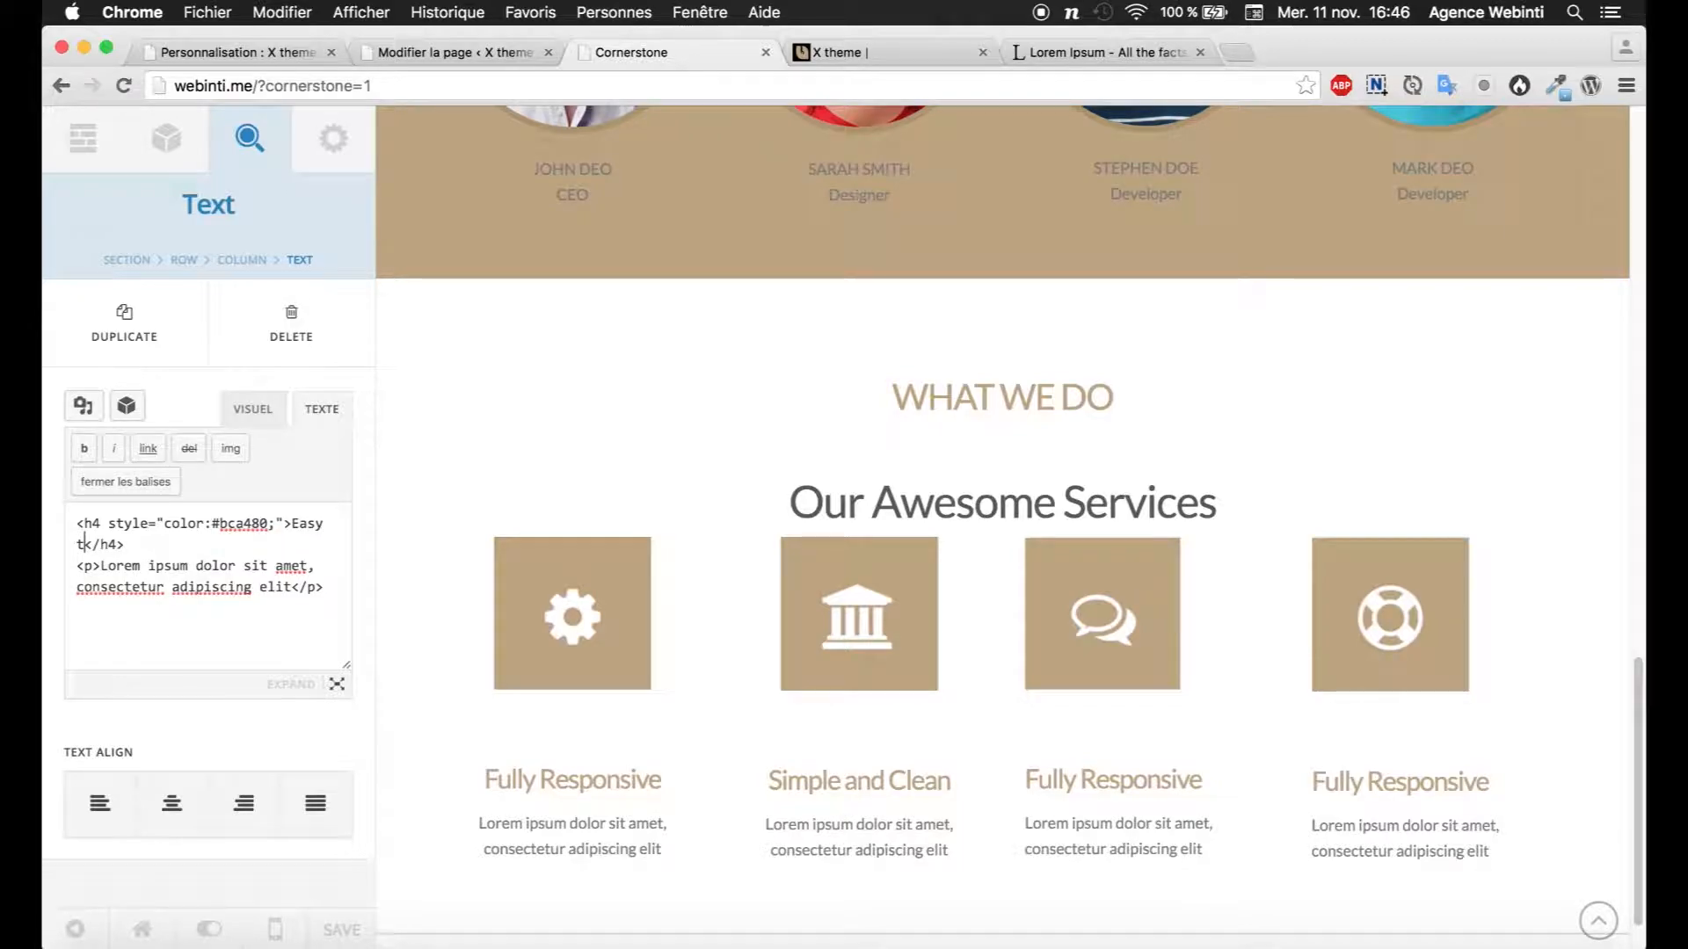
text( to Customi)
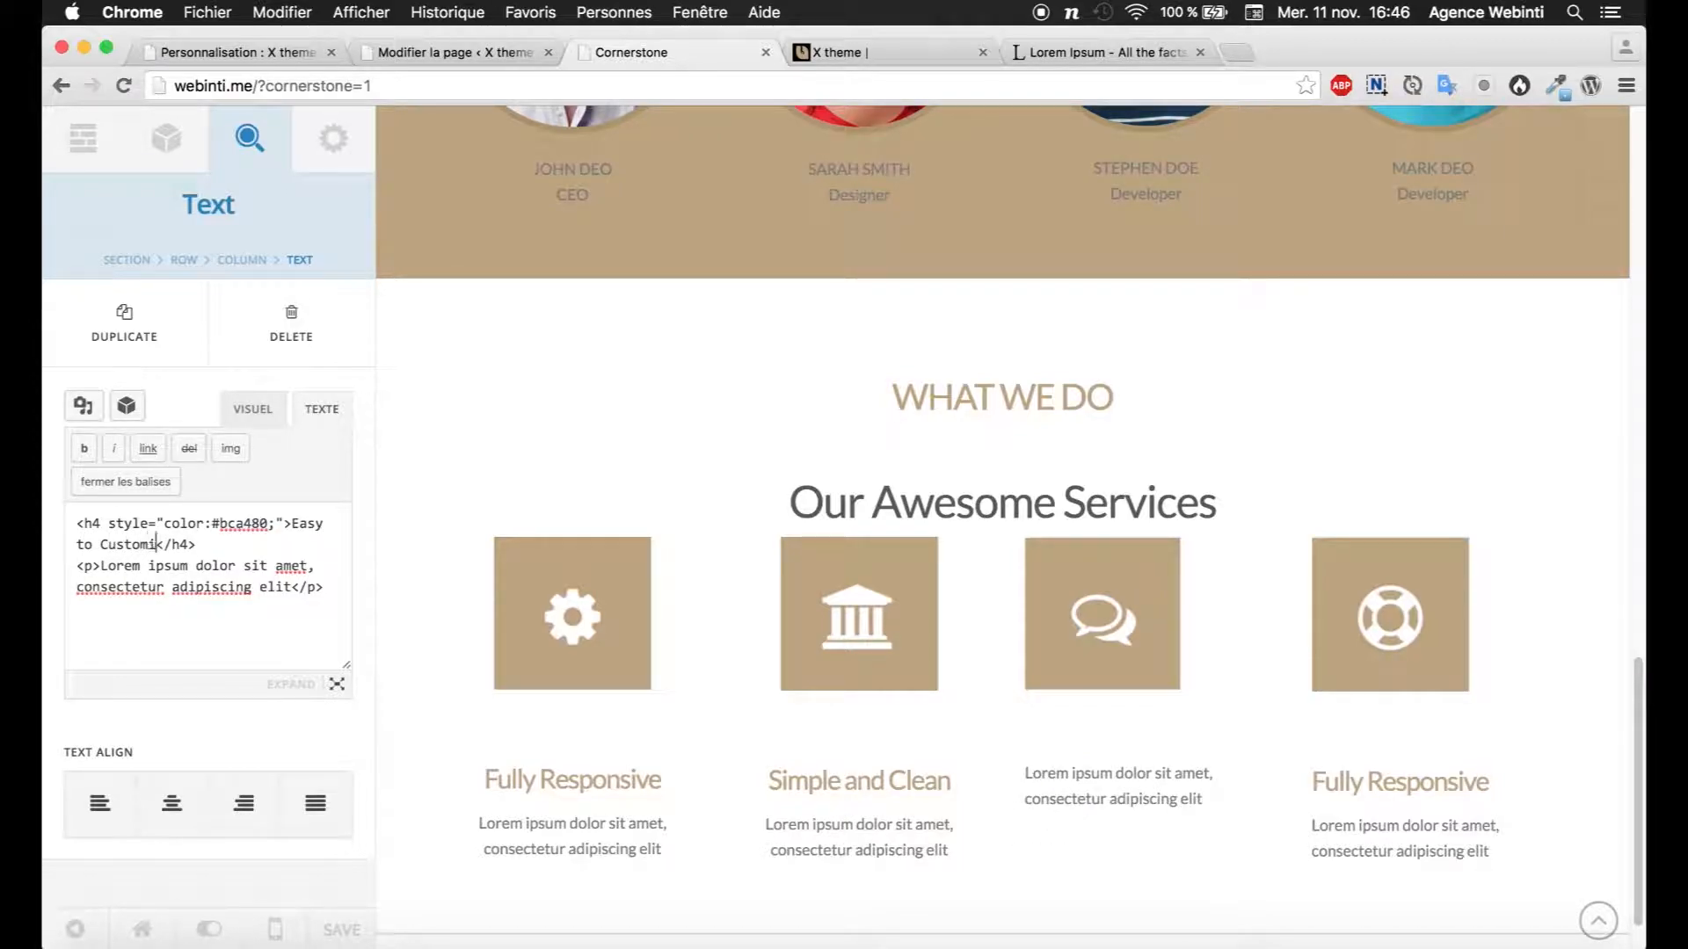
text(ze)
Step: Center-align the content of the third and fourth service columns
click(1442, 691)
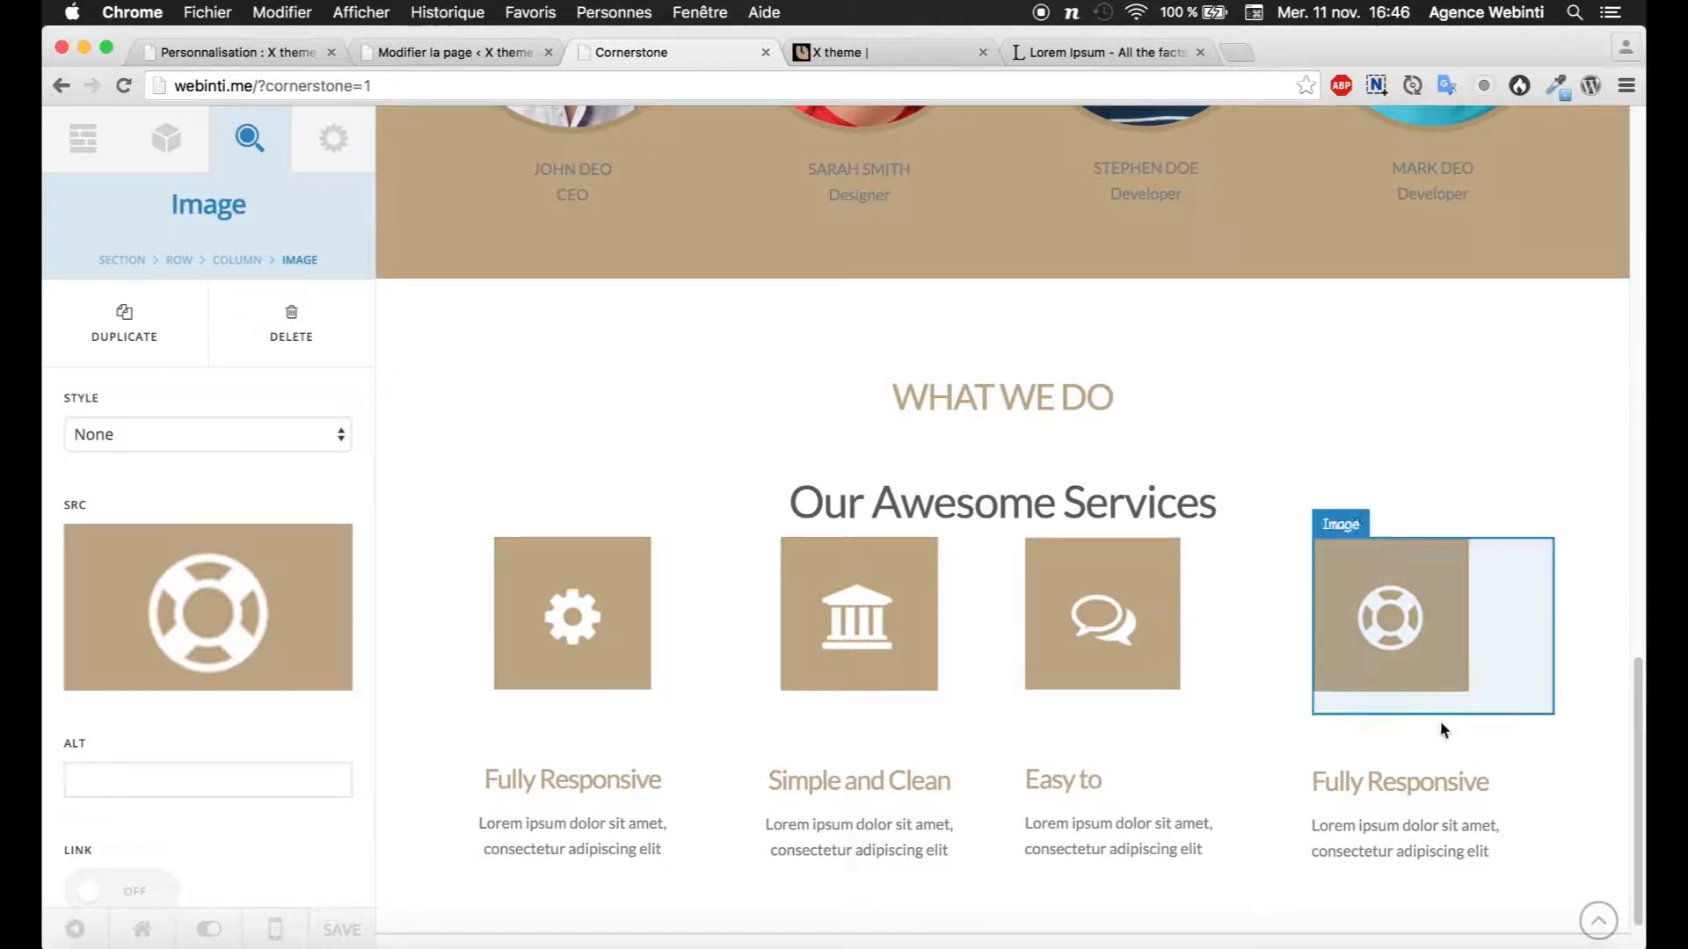
click(1073, 628)
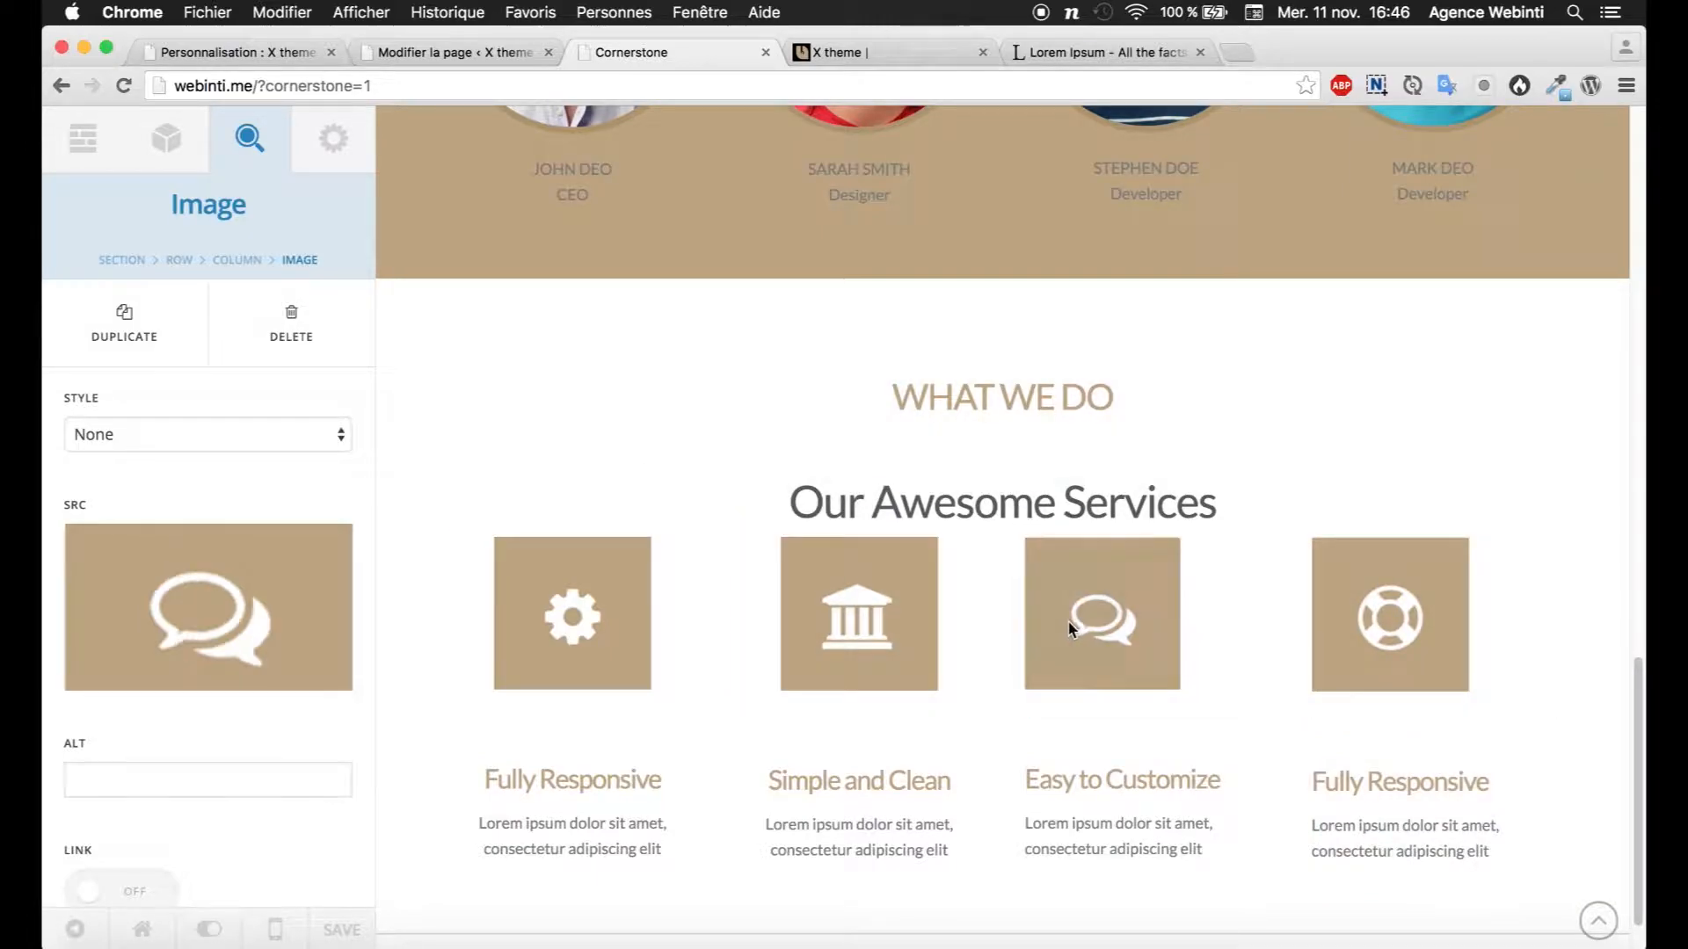
click(237, 259)
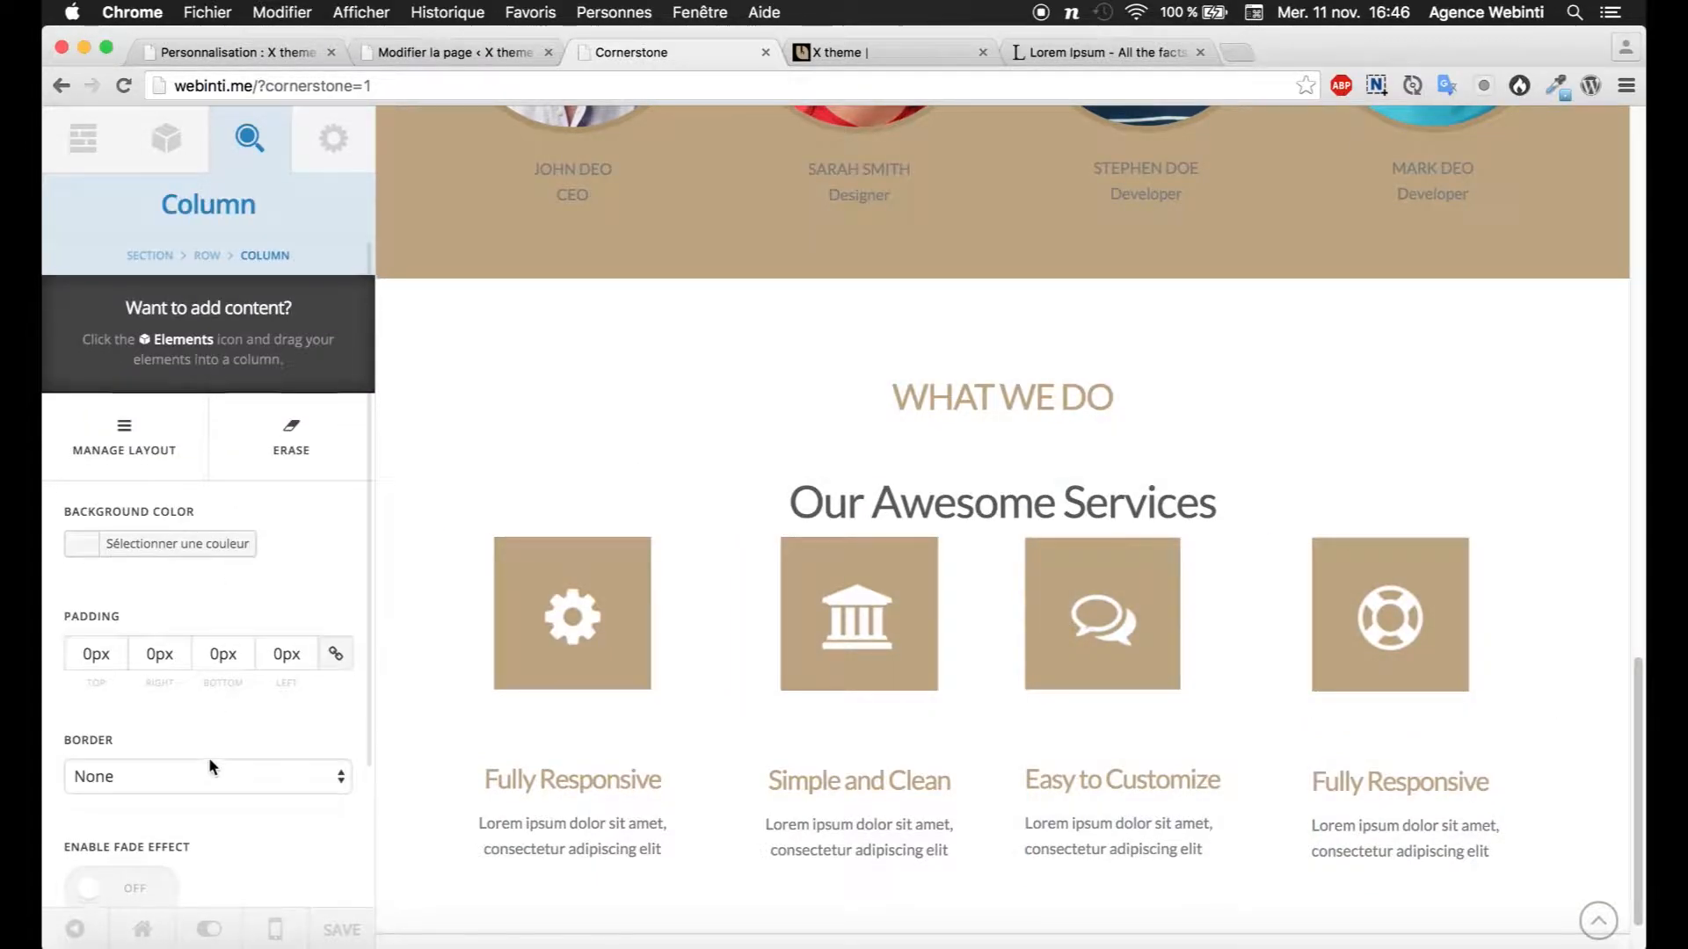
click(171, 851)
click(1371, 664)
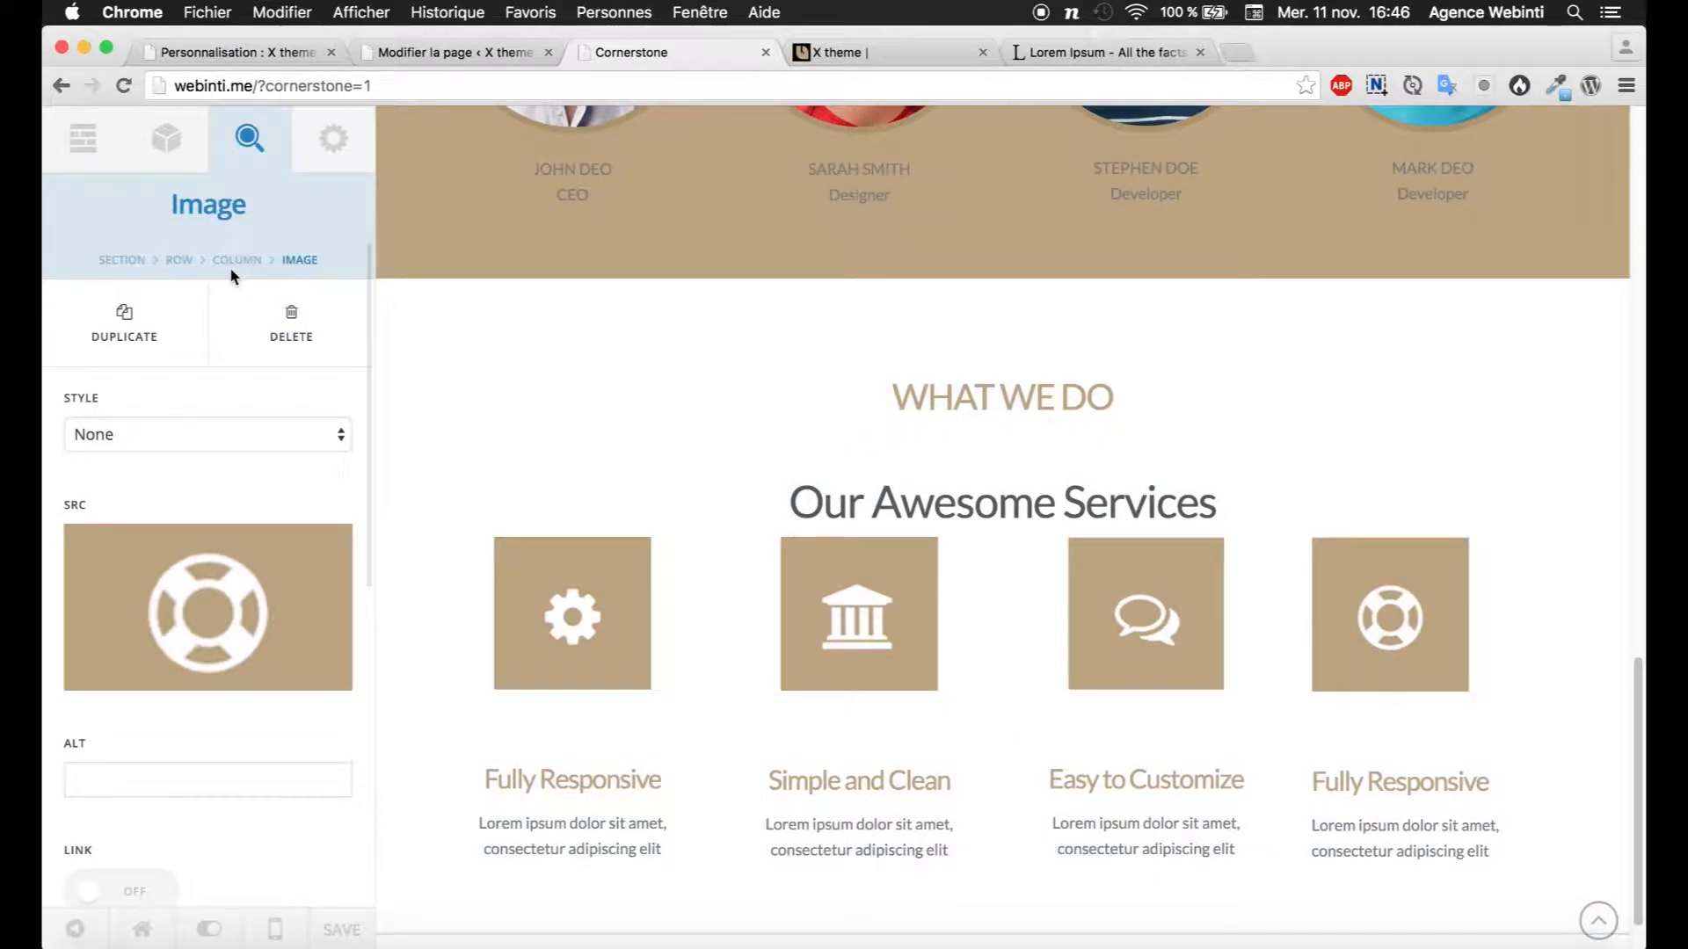
click(230, 264)
click(172, 851)
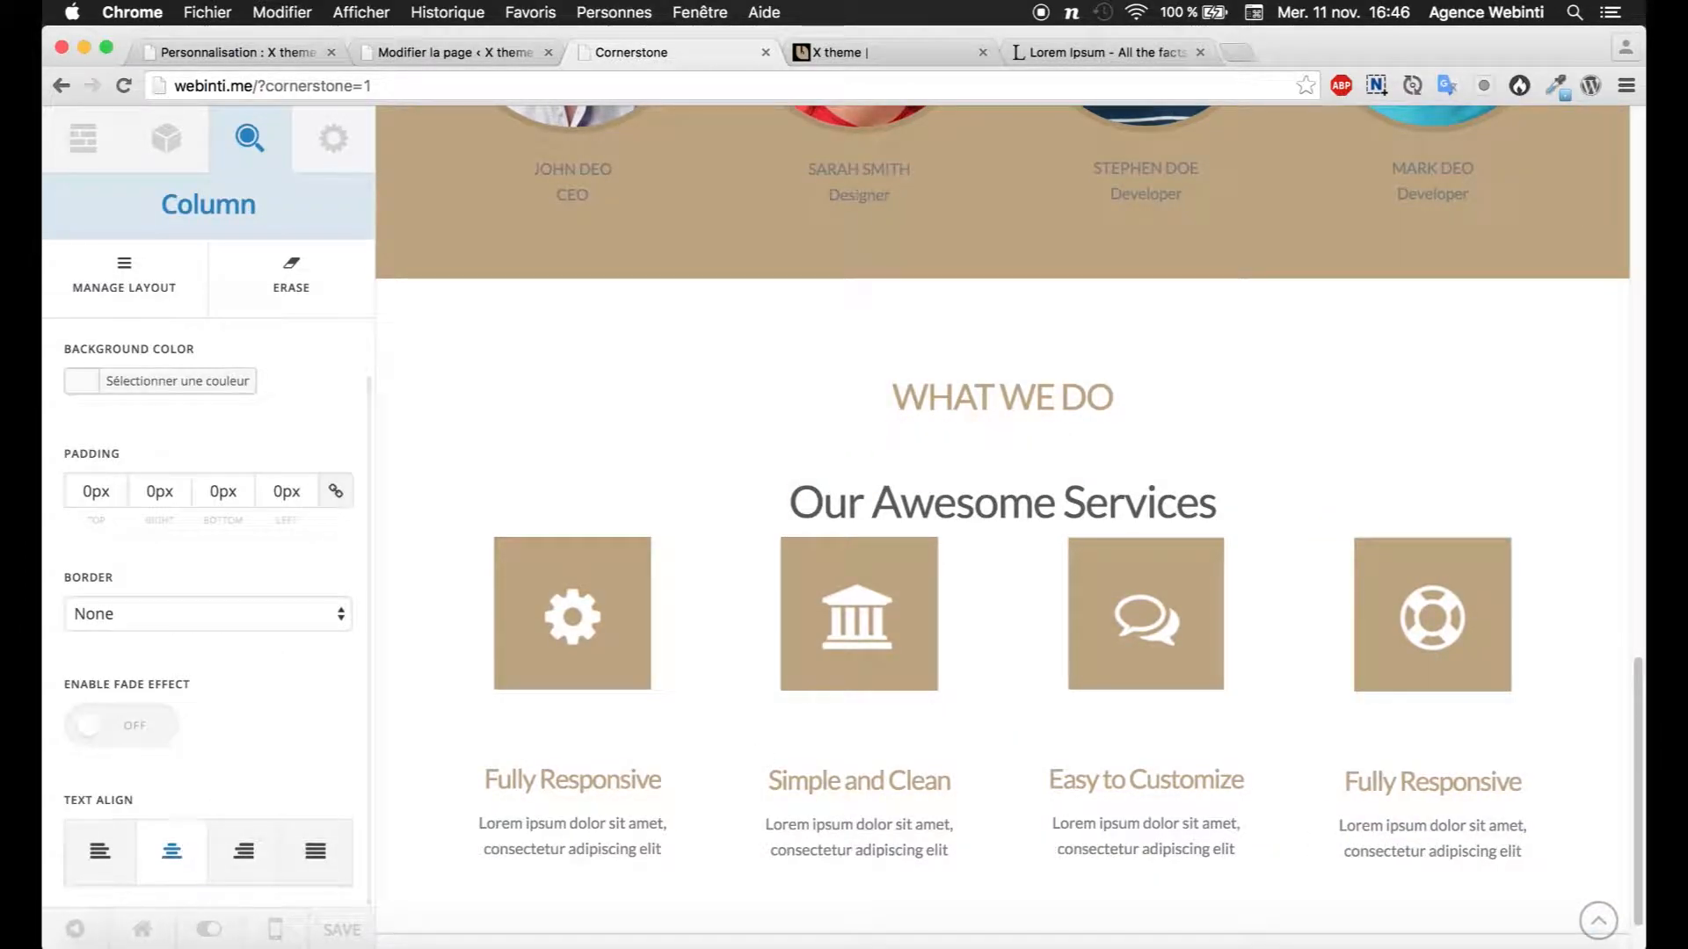
Step: Check the fourth service's title in the Photoshop mockup and replace its heading on the page with "Creative Design"
click(1382, 787)
click(808, 910)
drag(1083, 652, 340, 633)
click(159, 915)
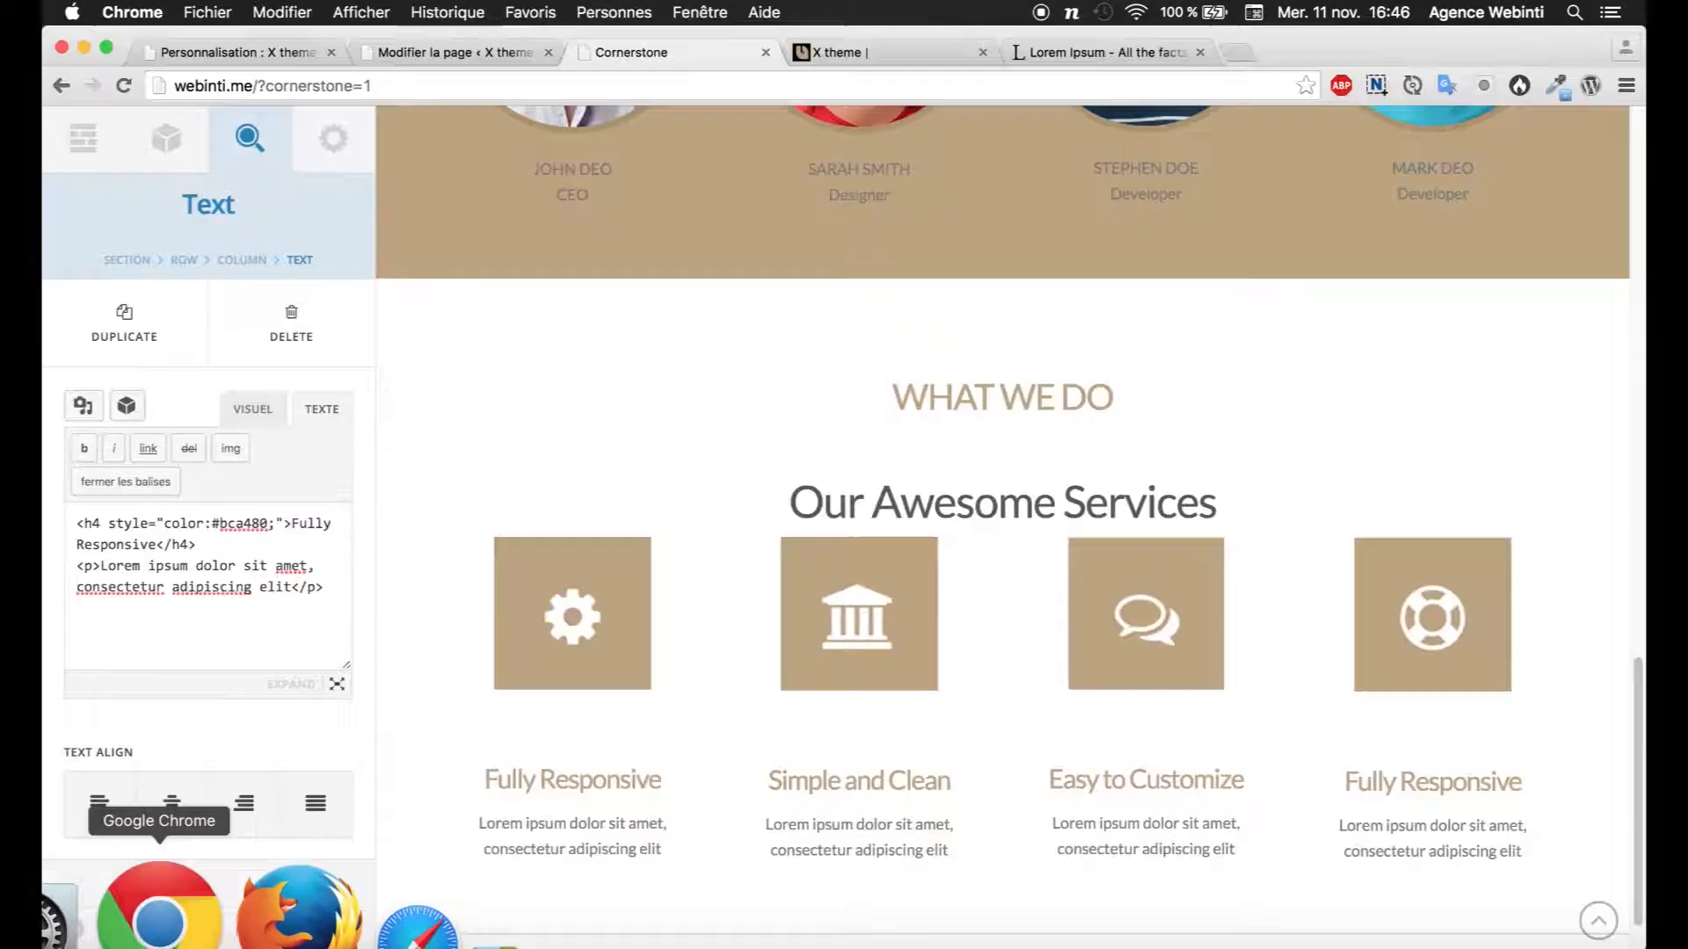
drag(291, 523, 148, 545)
text(Creative)
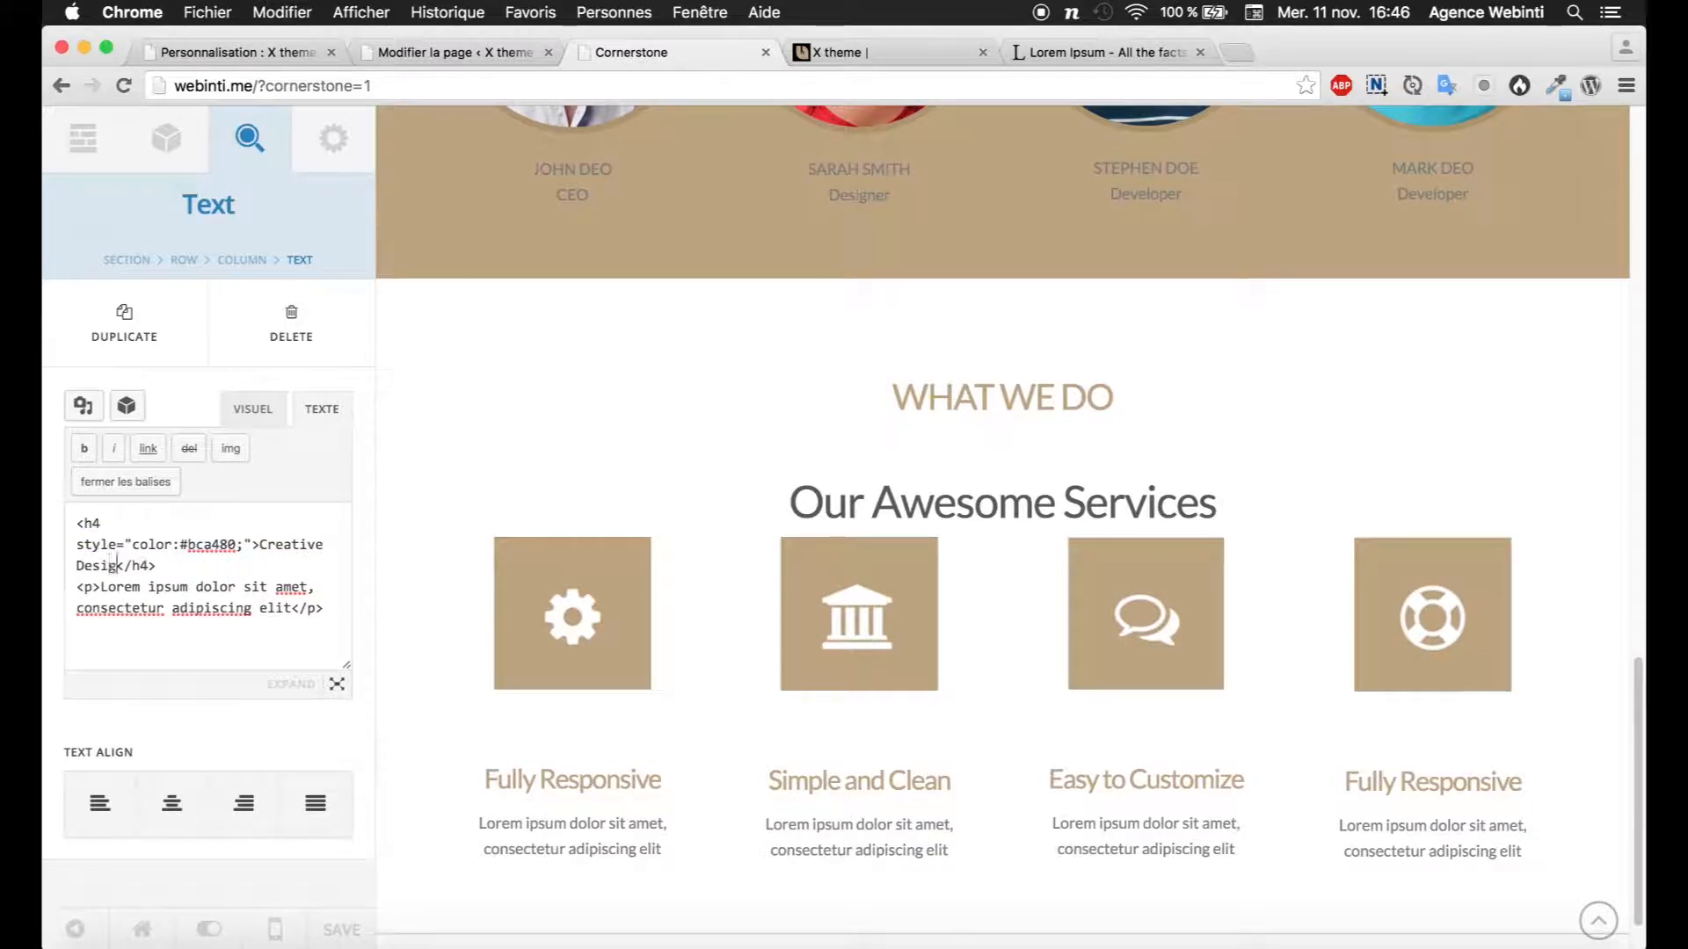
Step: Review the row and column layout of the Services section and return to the list of sections
click(554, 409)
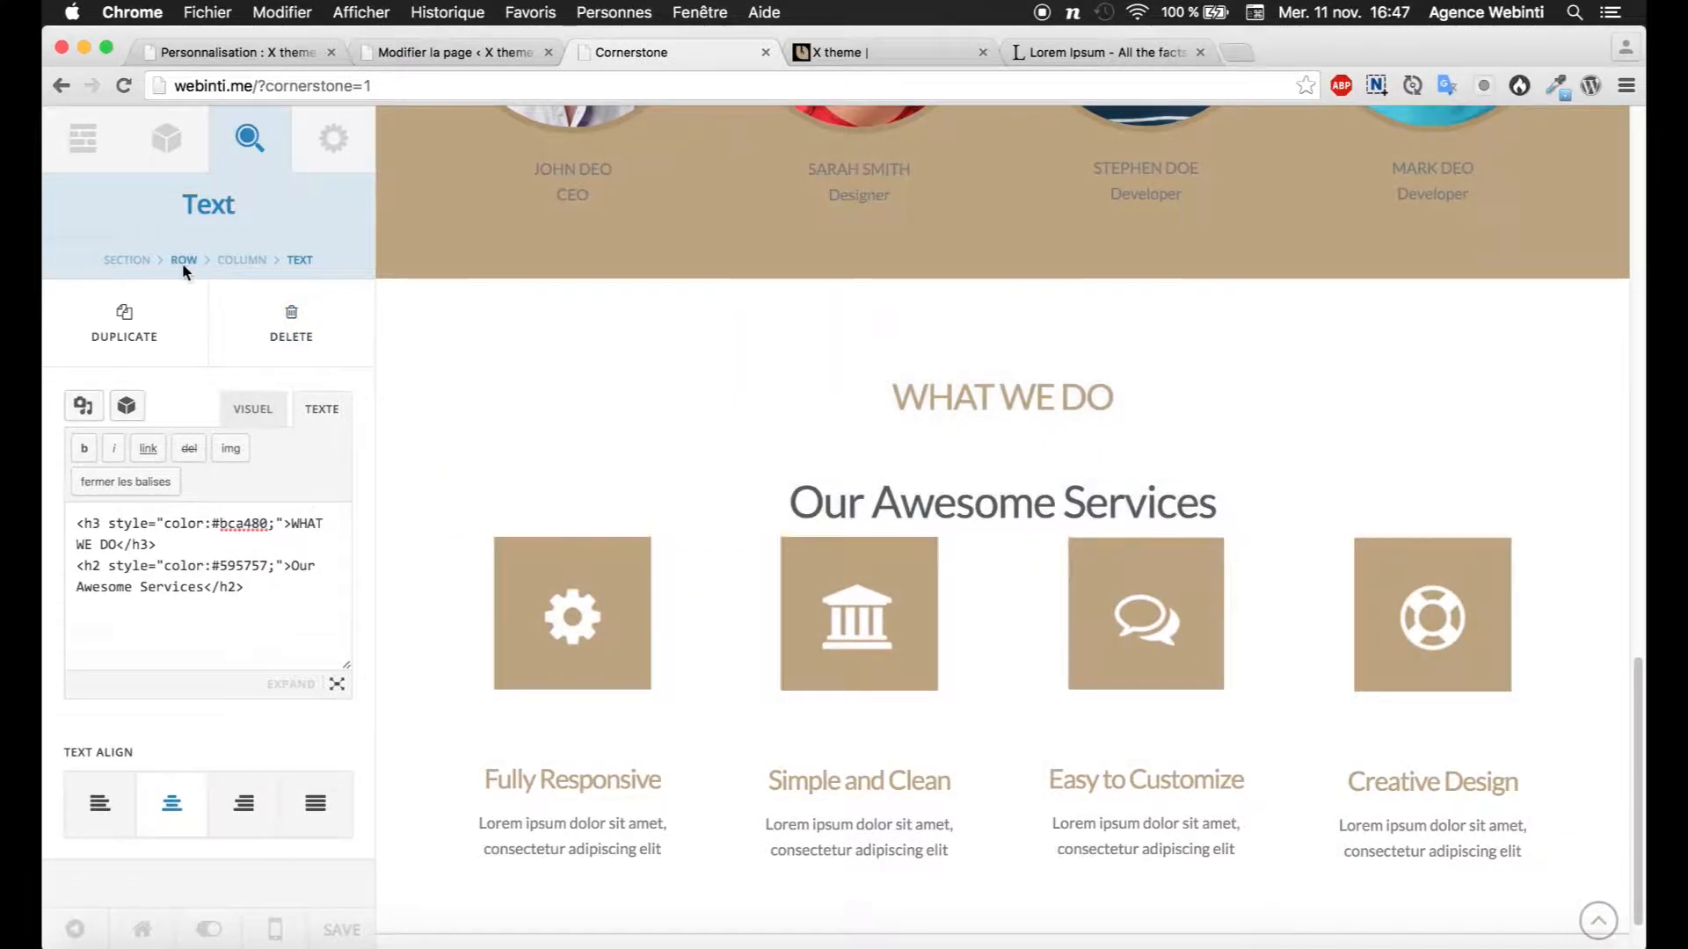
click(184, 260)
click(169, 359)
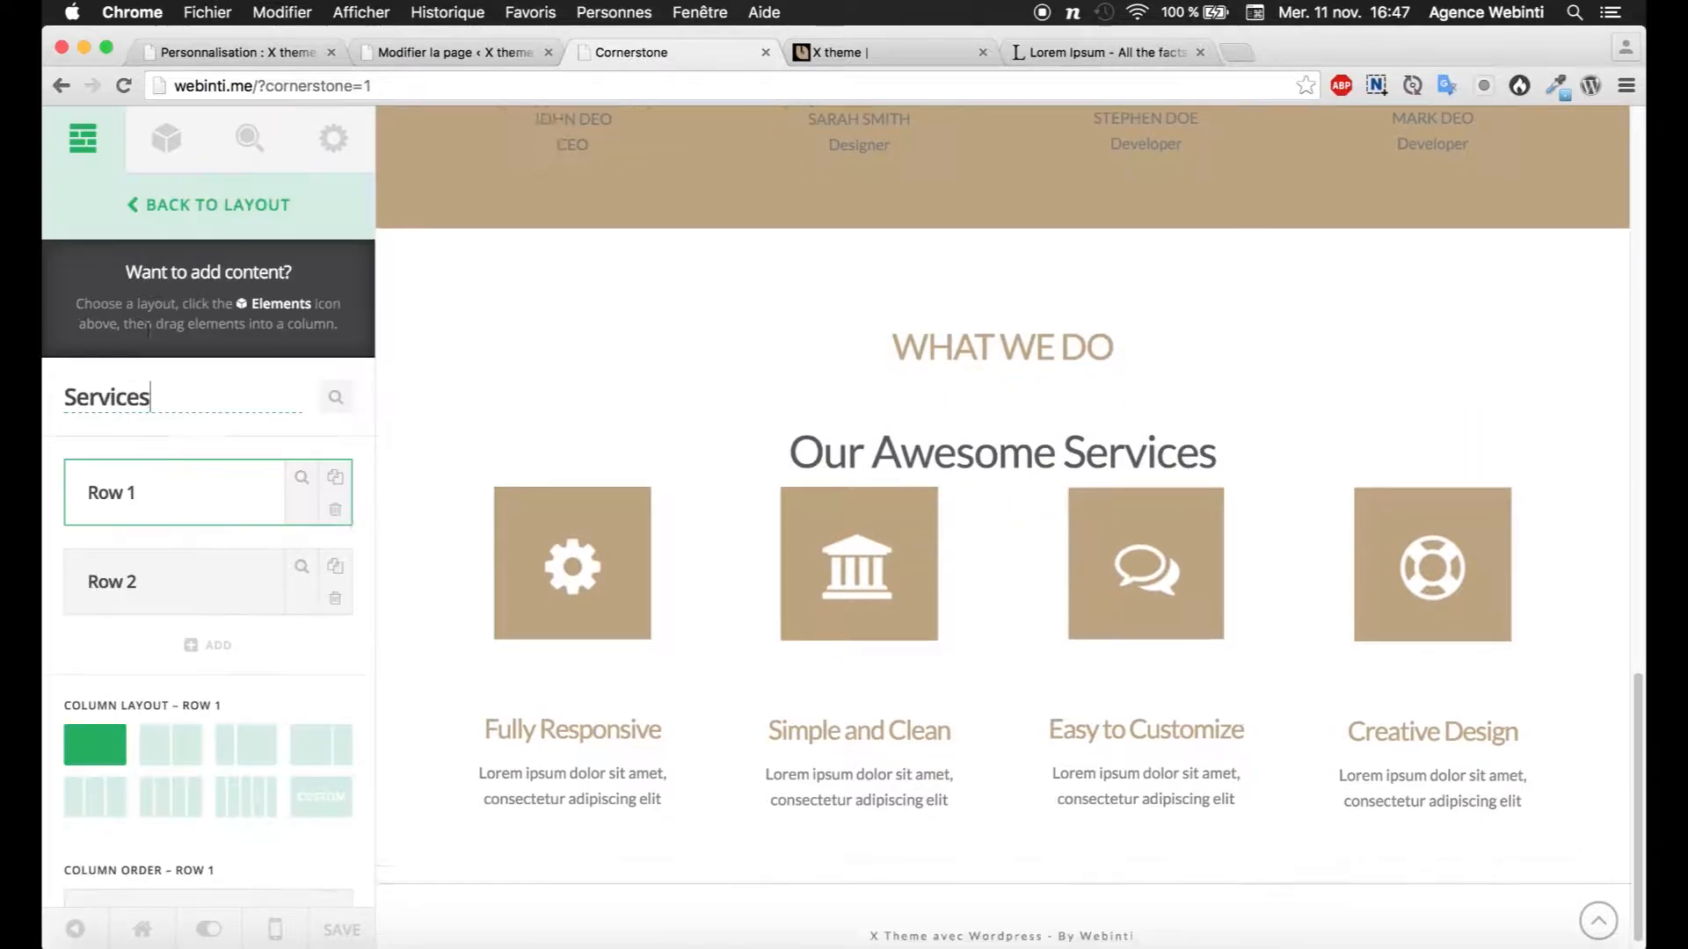
click(200, 597)
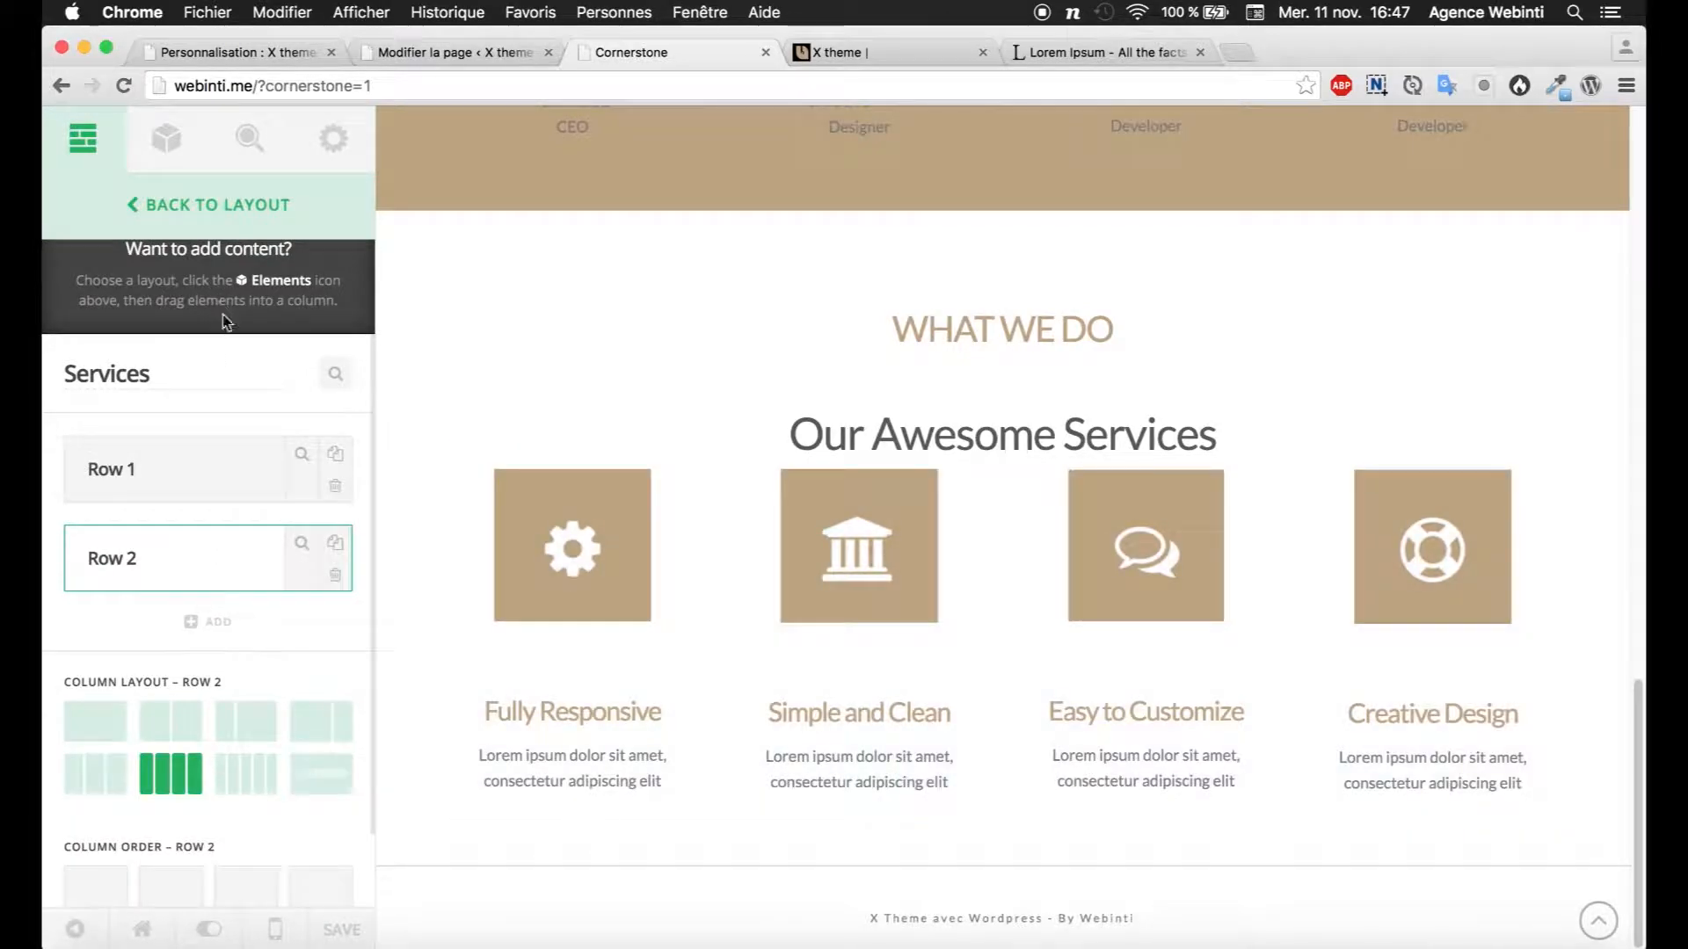
click(164, 215)
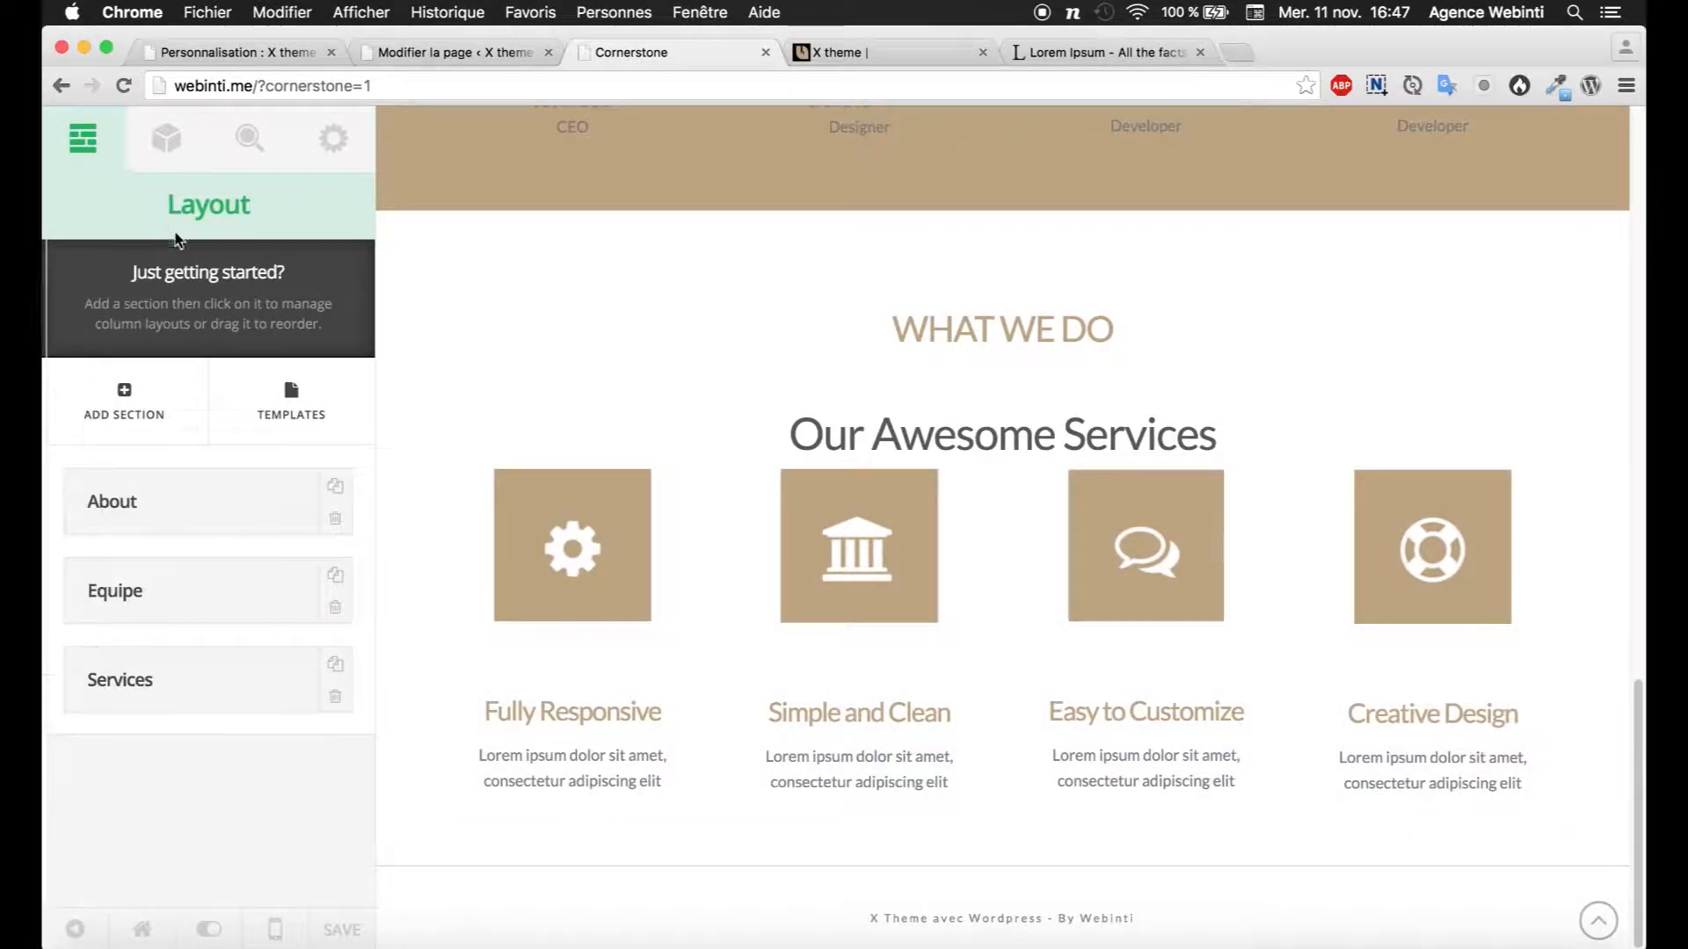
click(594, 538)
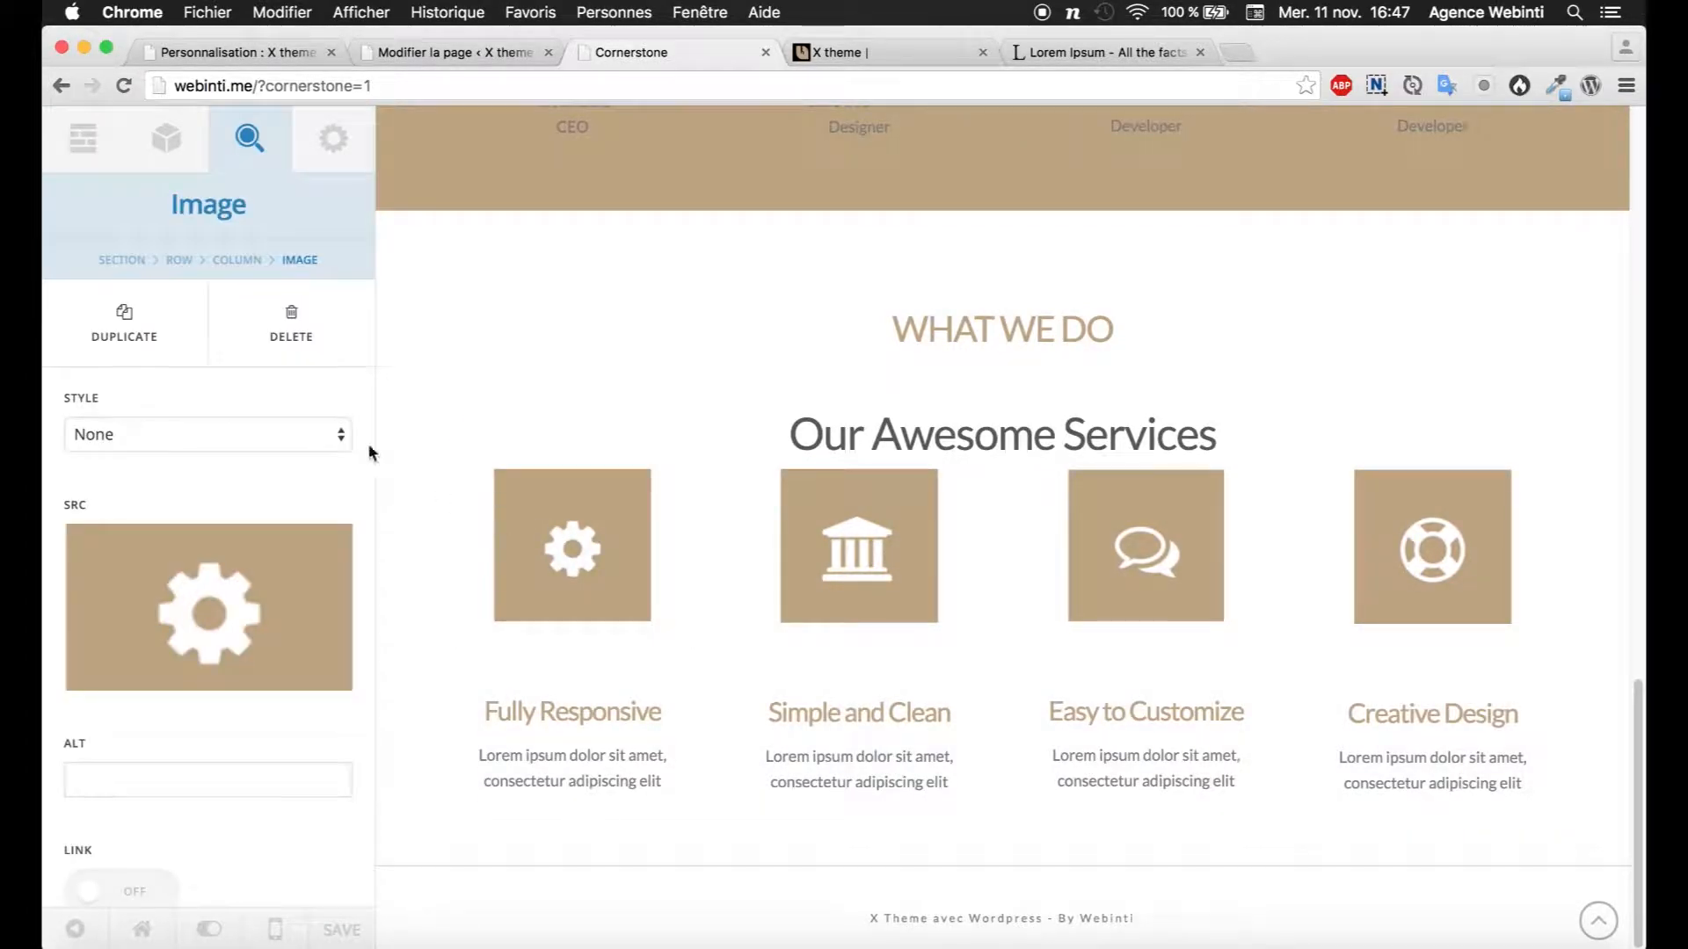
click(238, 260)
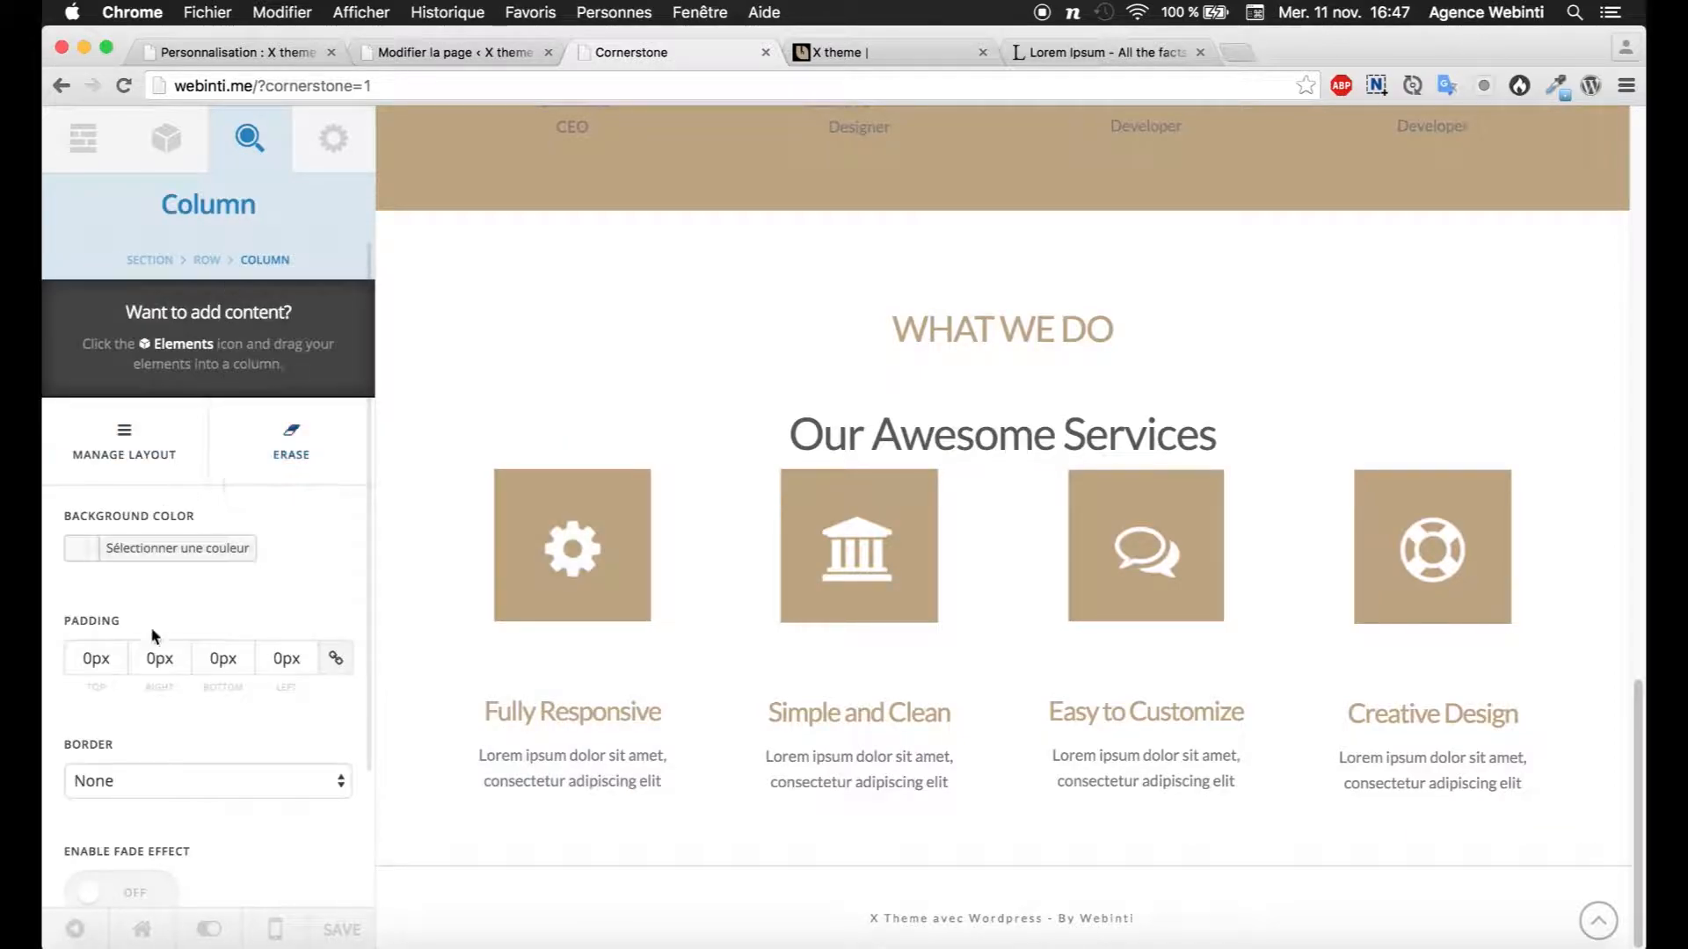
click(81, 657)
text(20)
key(BackSpace)
key(BackSpace)
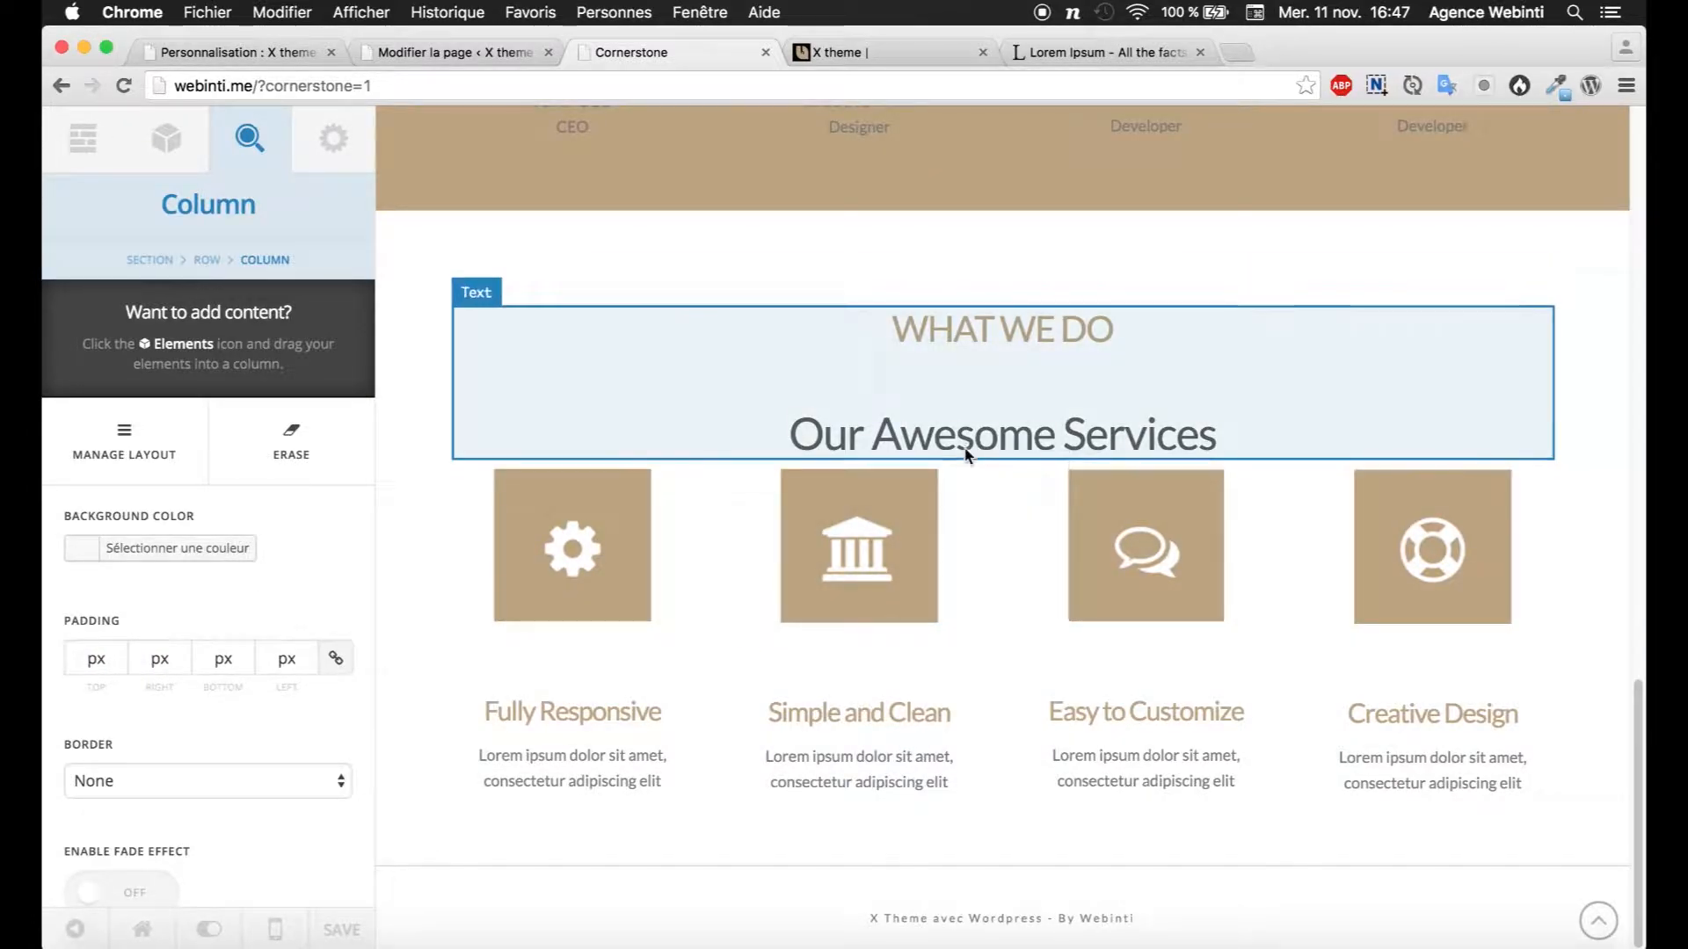
Step: Set the bottom padding of the row containing the "Our Awesome Services" heading to 50px
click(966, 449)
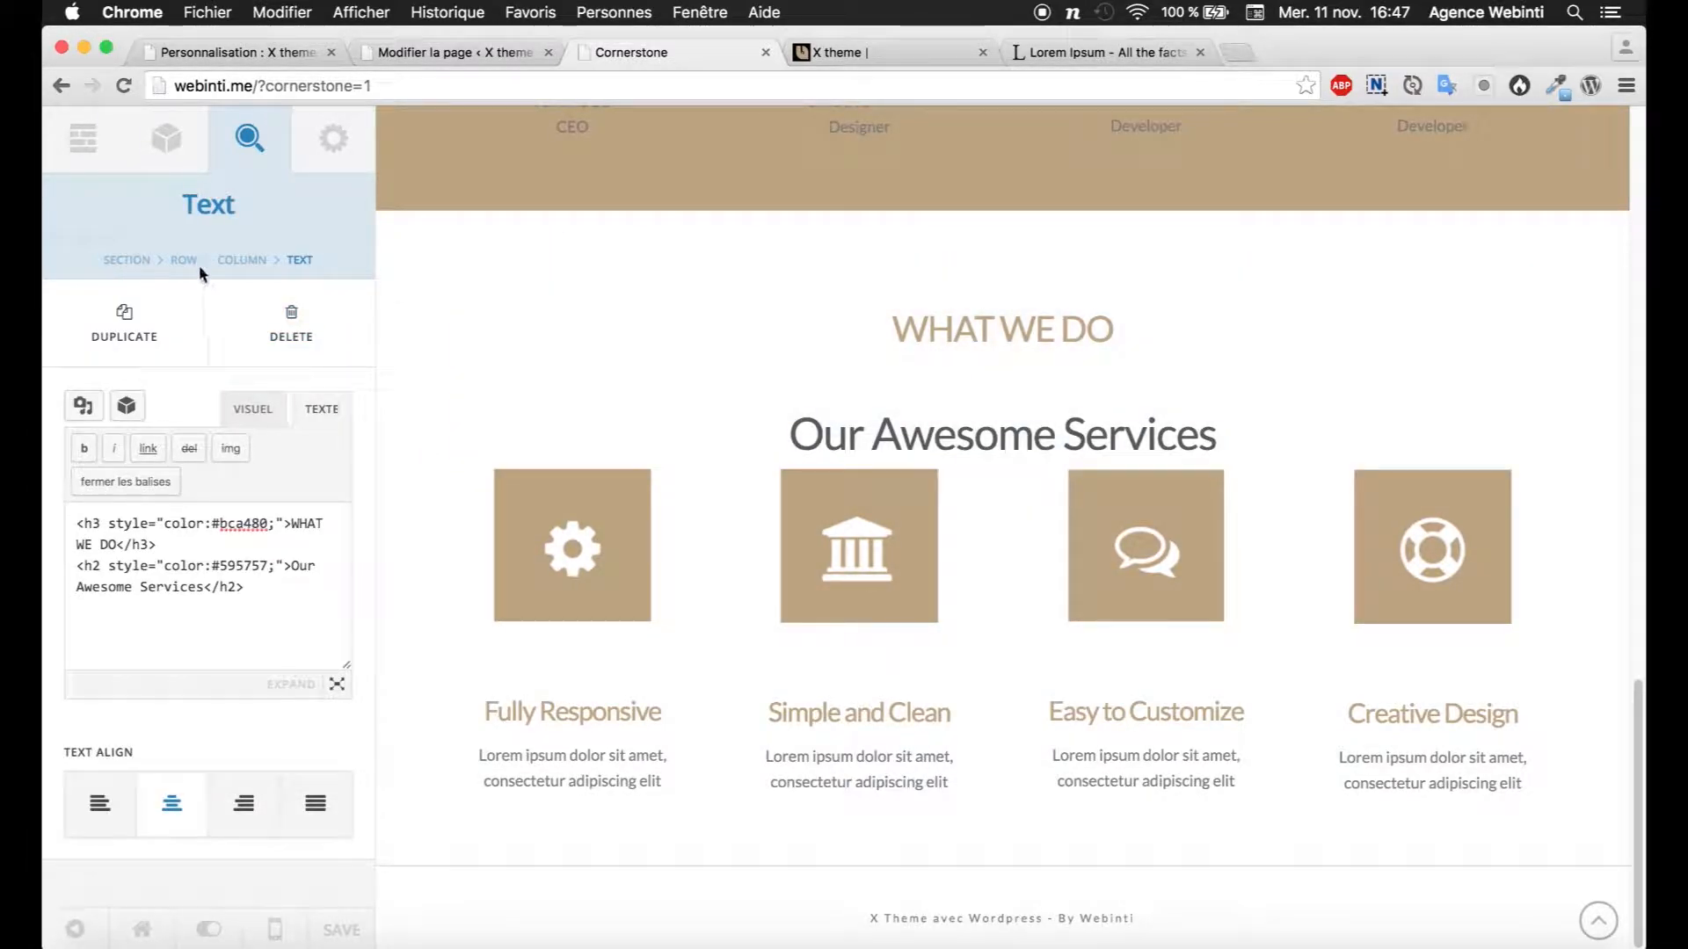
click(187, 260)
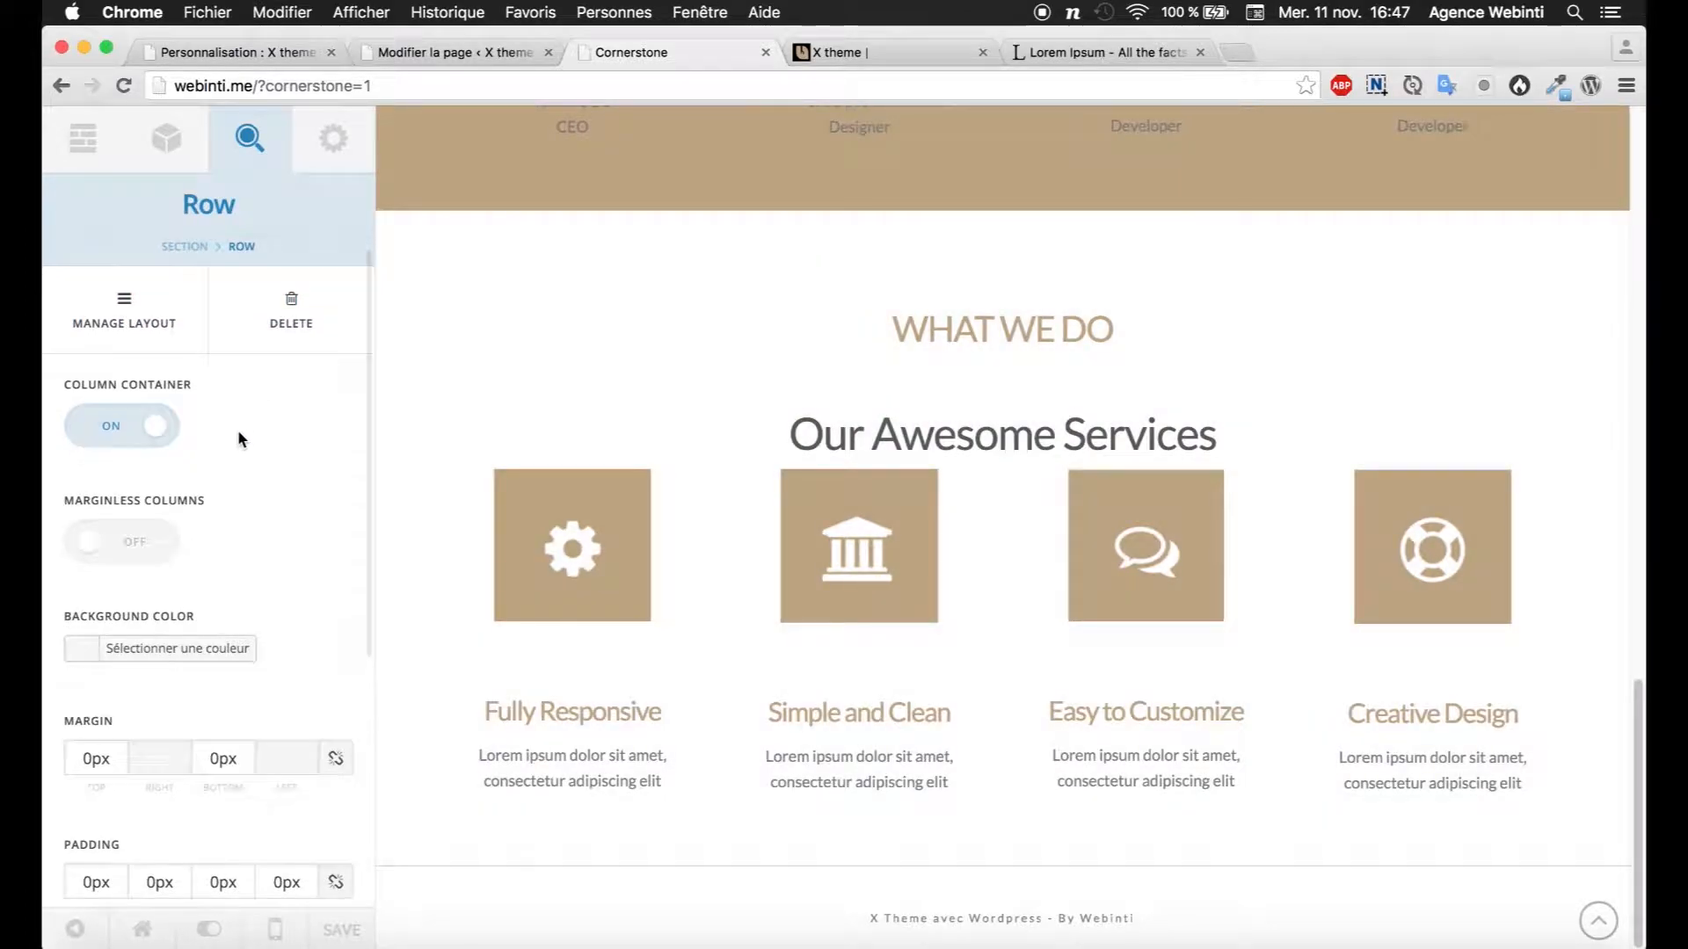
scroll(230, 466, down, 3)
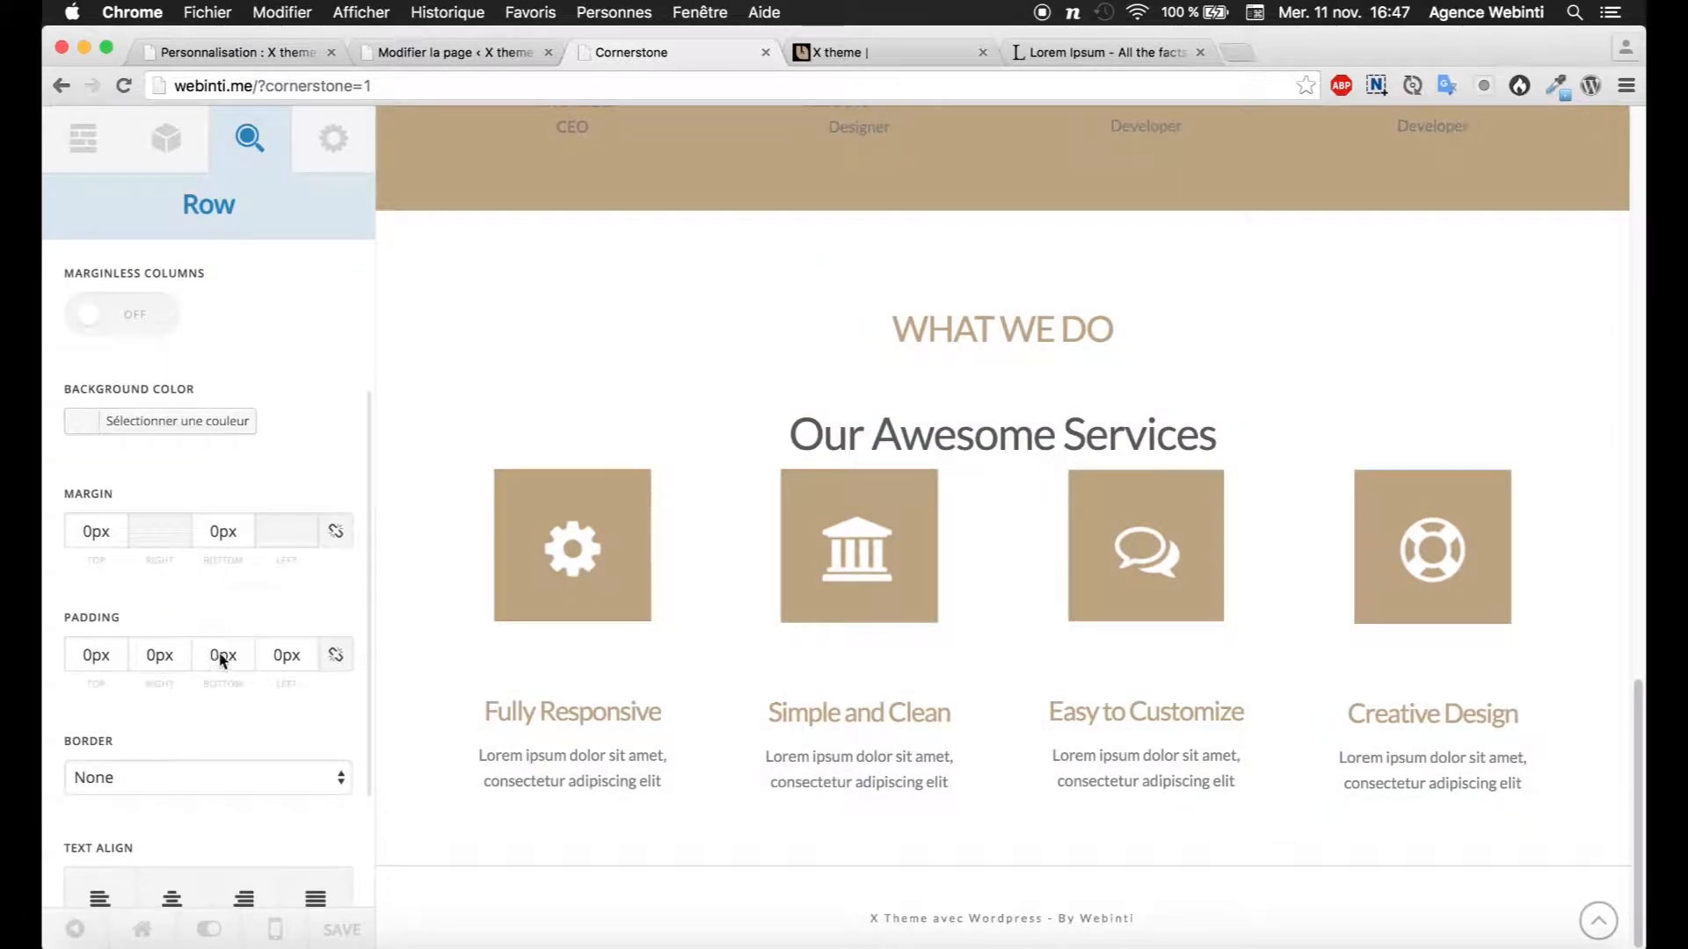
text(2)
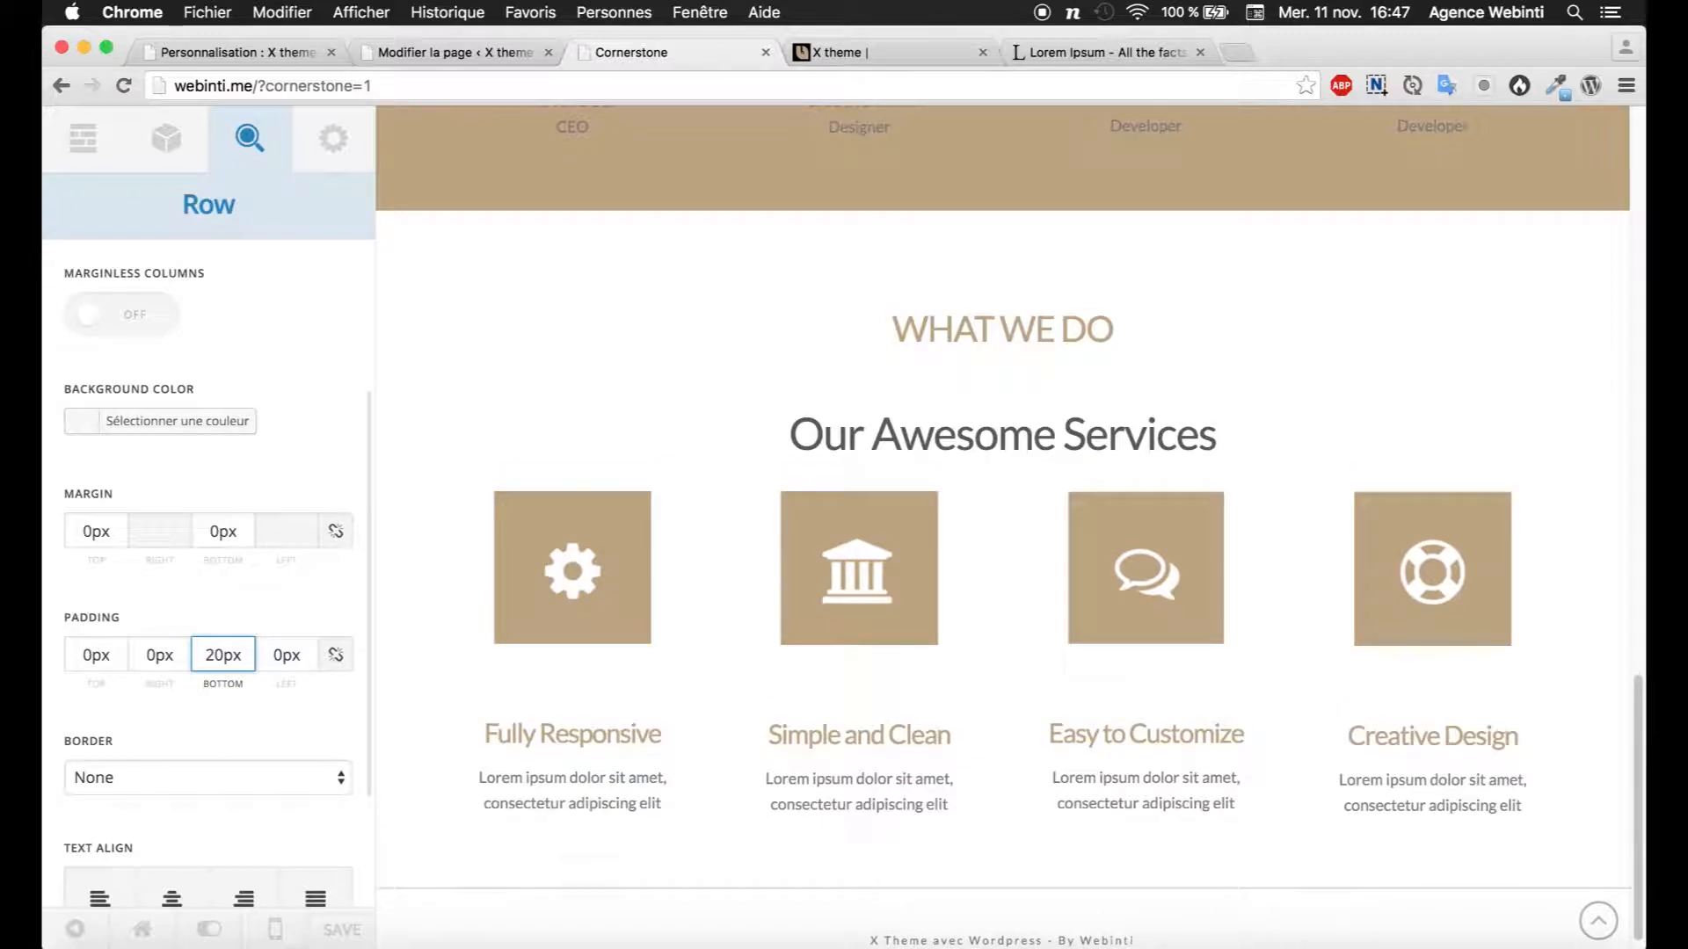
key(BackSpace)
text(3)
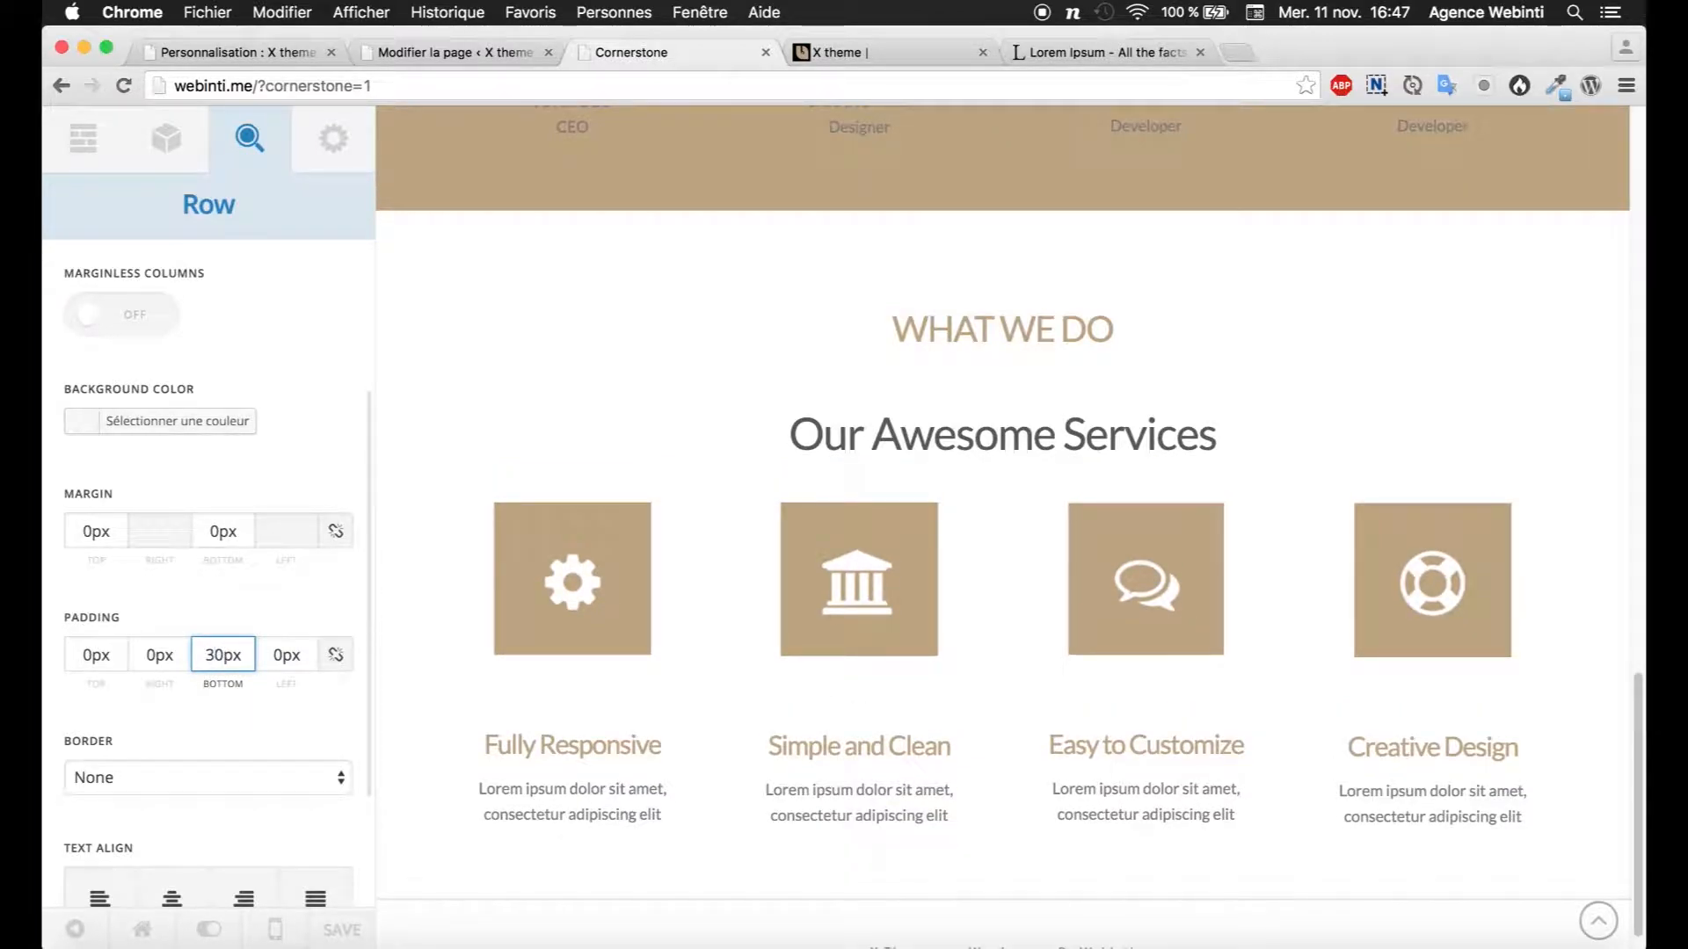
key(BackSpace)
text(5)
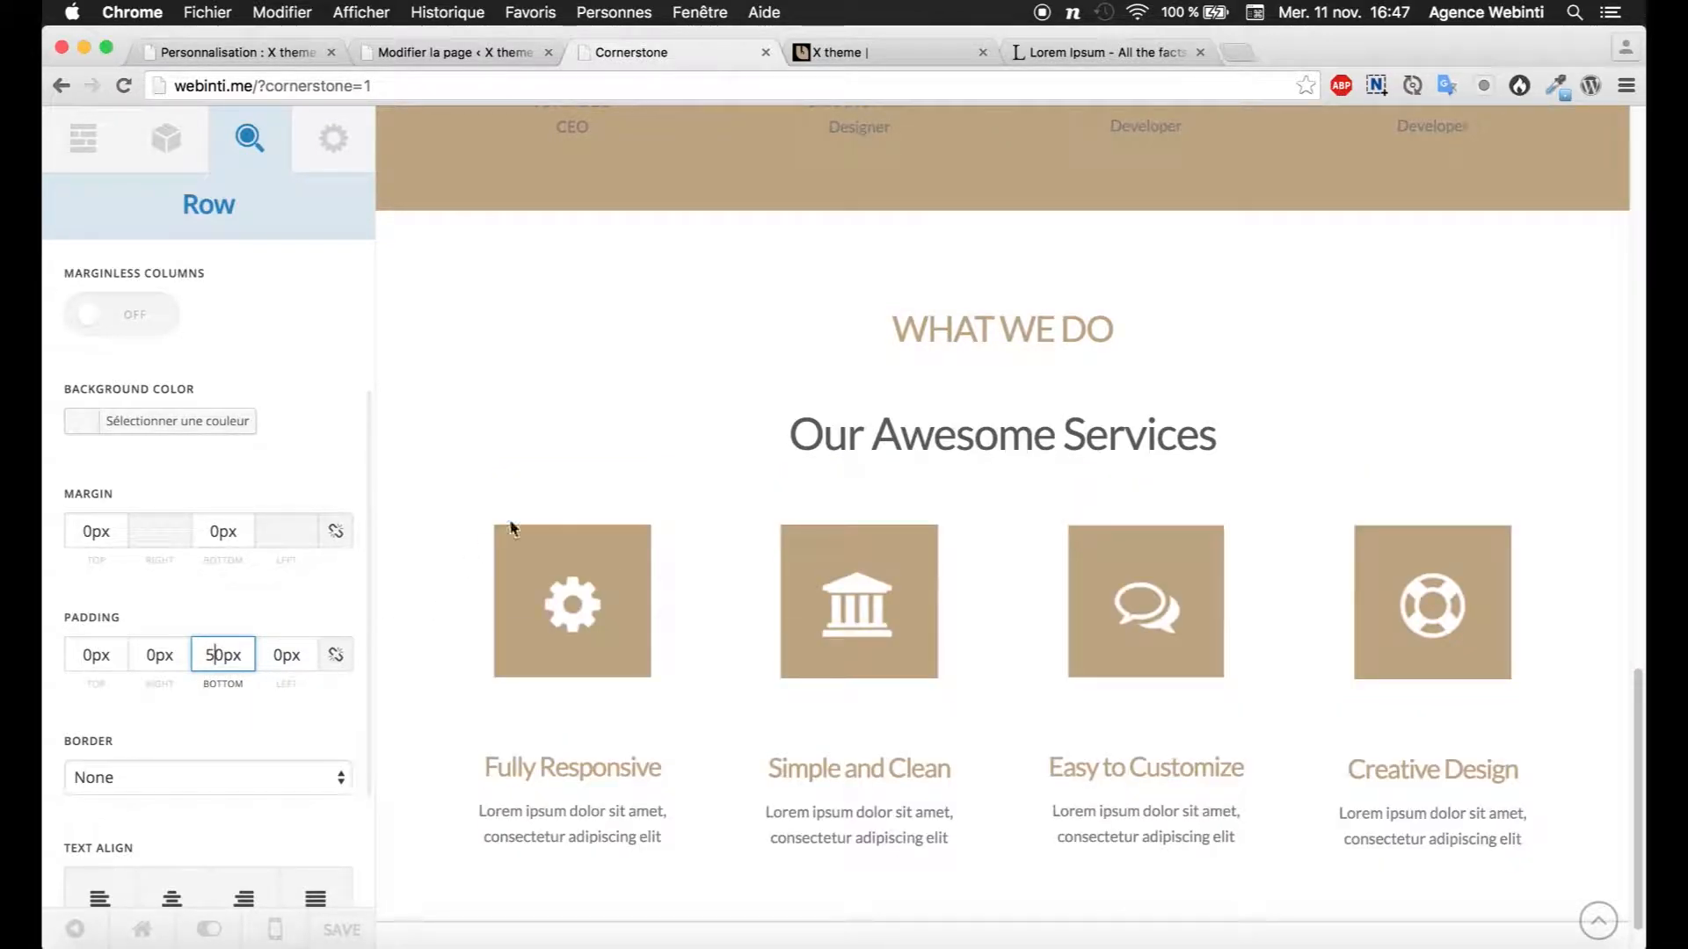
Step: Check the gap between the "Our Awesome Services" heading and the icons in the Photoshop mockup, and return to Chrome
click(595, 483)
click(772, 813)
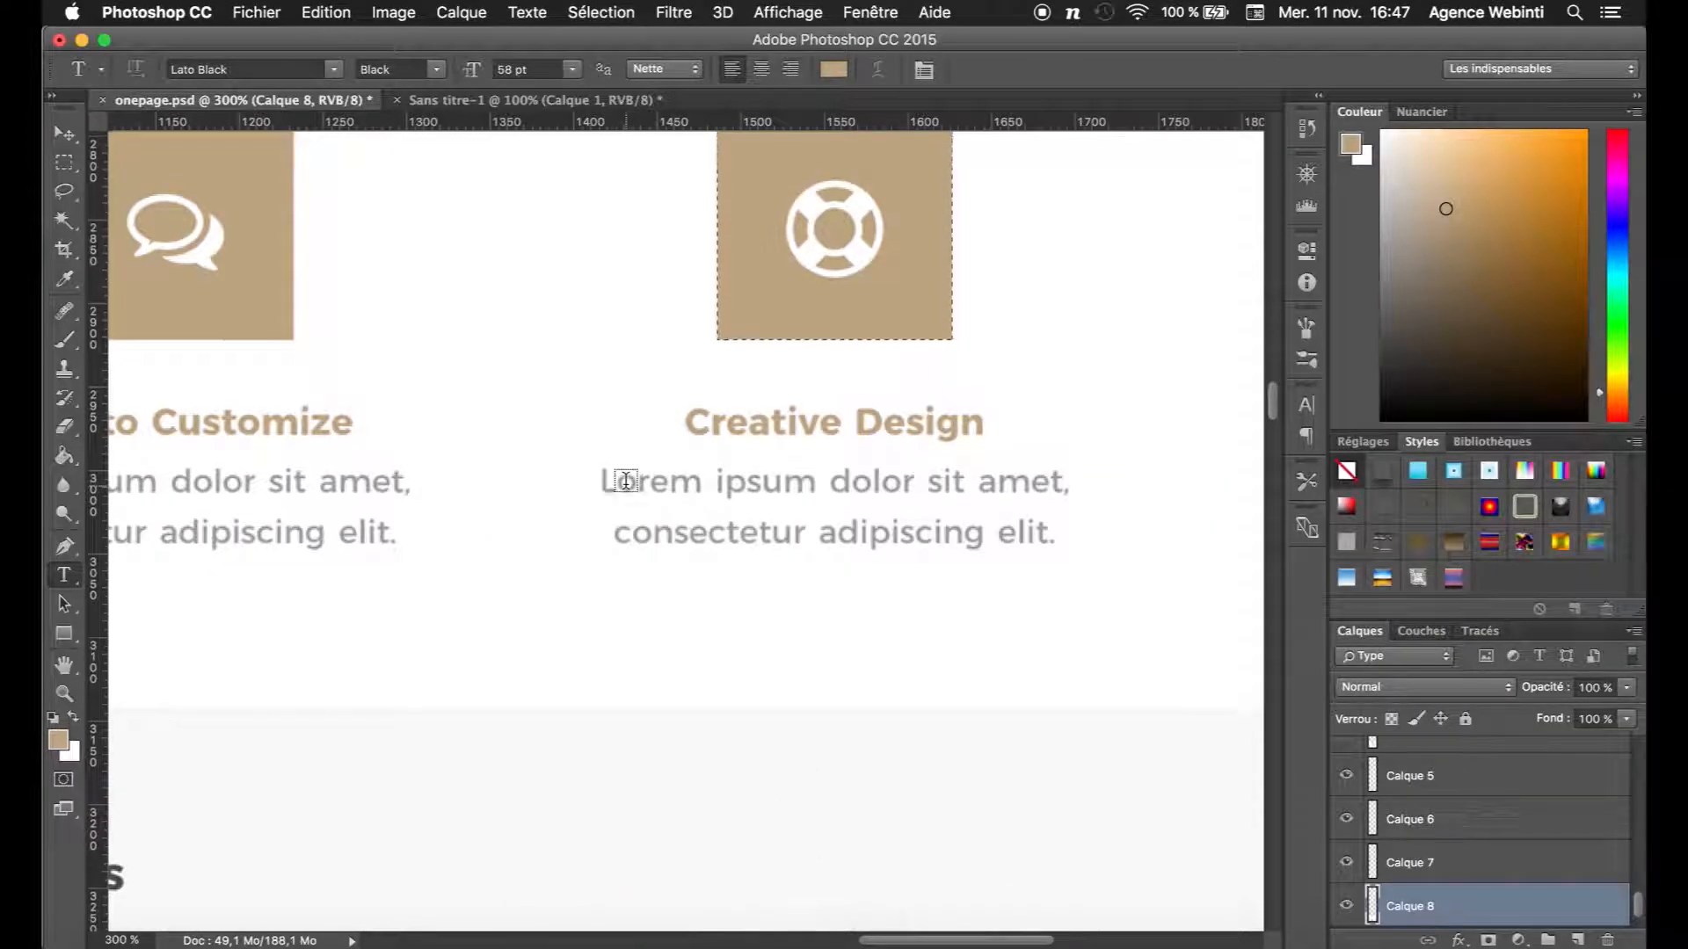
key(super+minus)
key(super+minus)
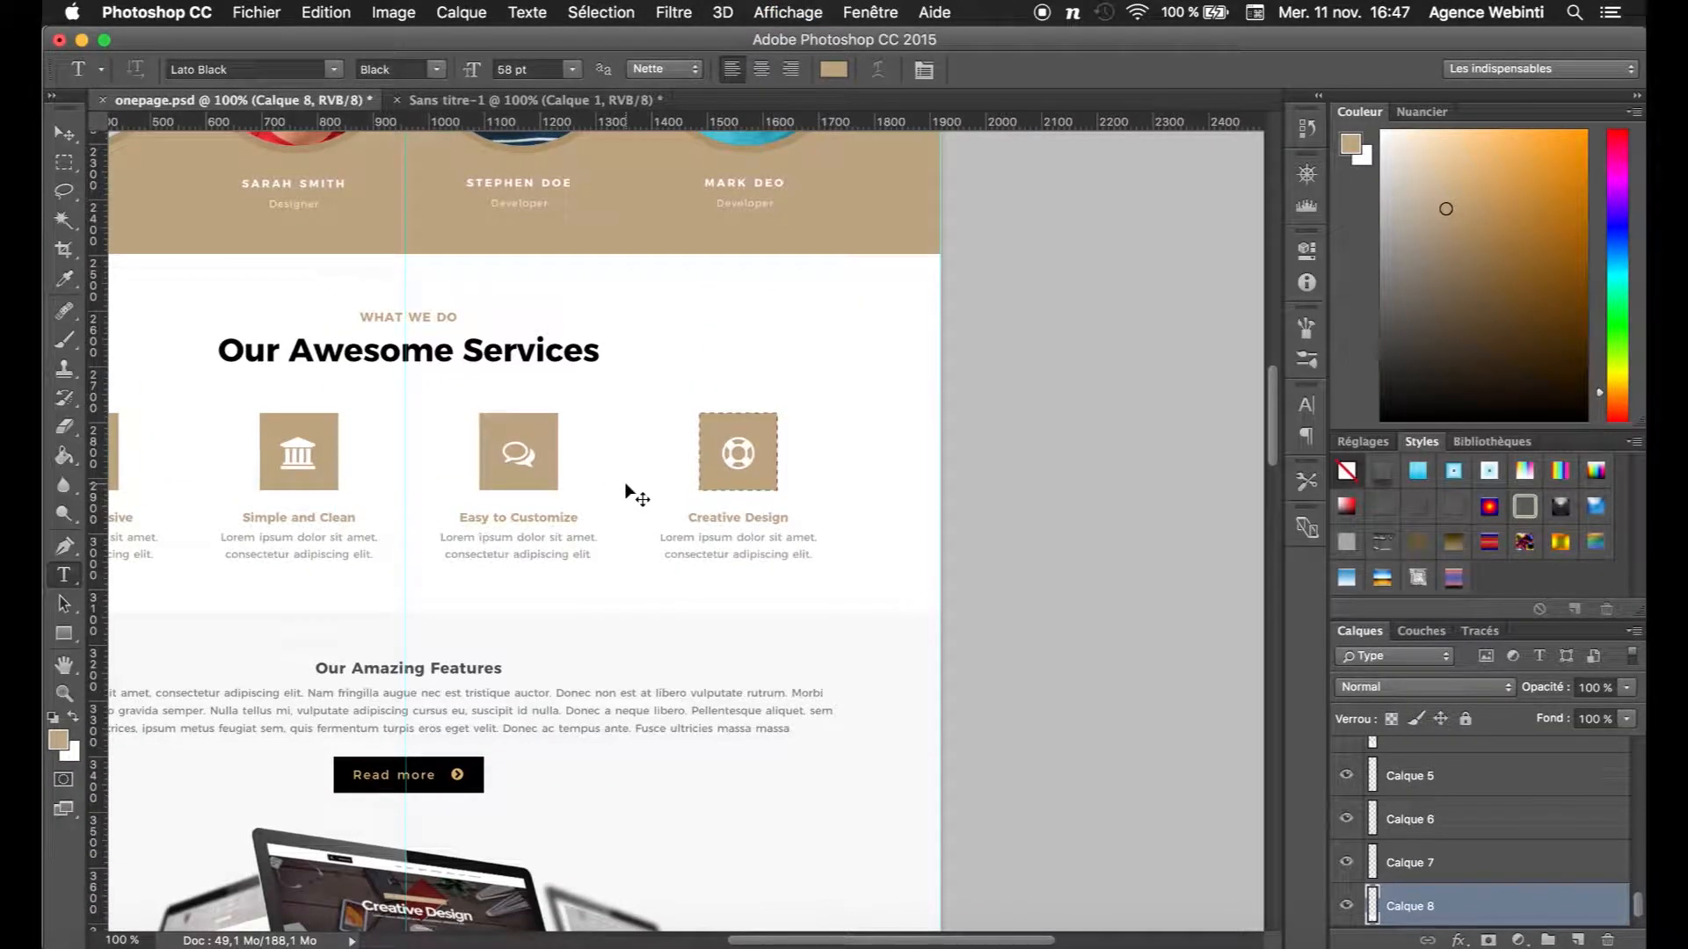
drag(440, 484, 705, 512)
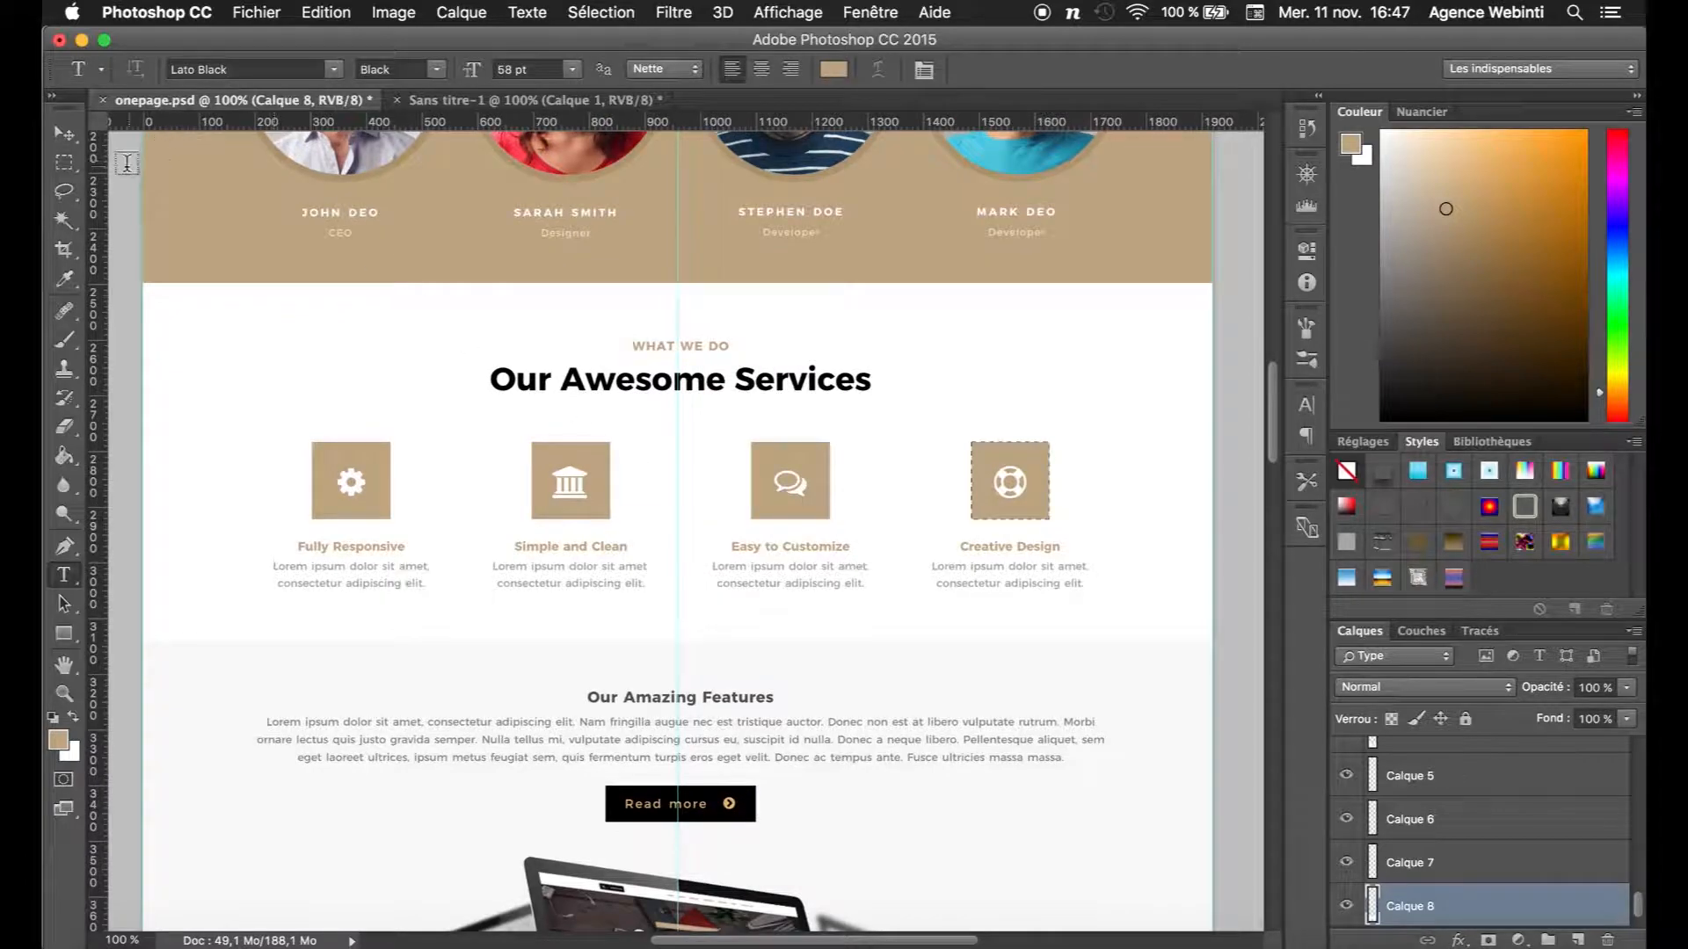
click(65, 164)
drag(578, 394, 614, 439)
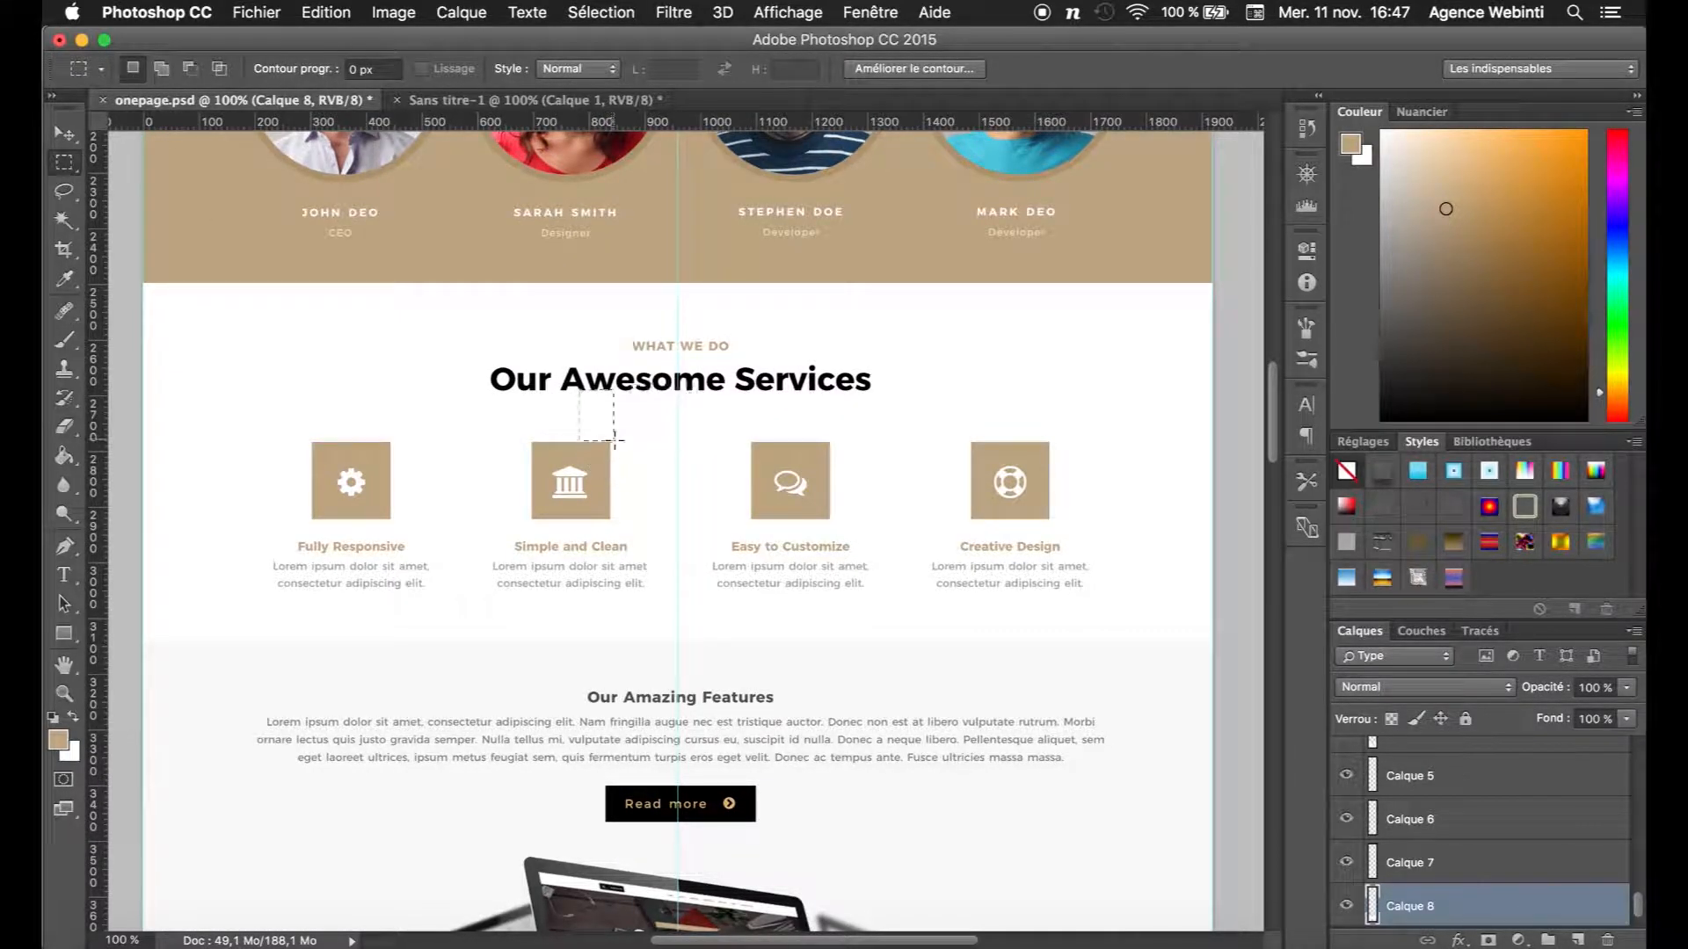
click(639, 457)
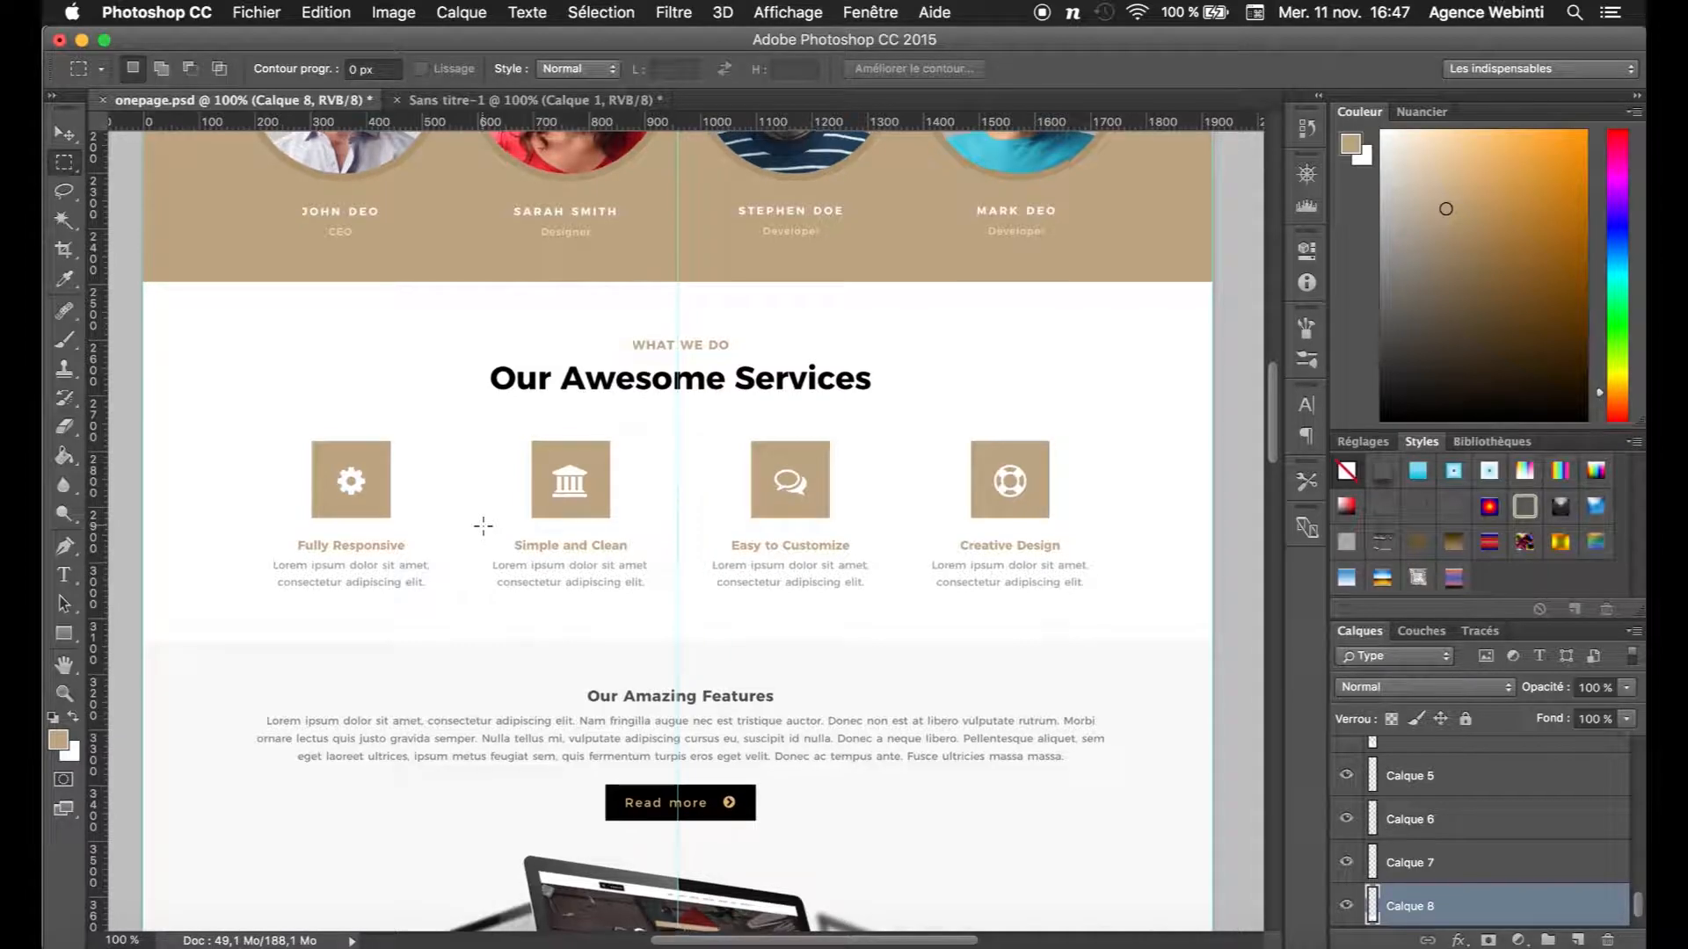
scroll(483, 526, down, 3)
click(188, 907)
scroll(771, 483, down, 1)
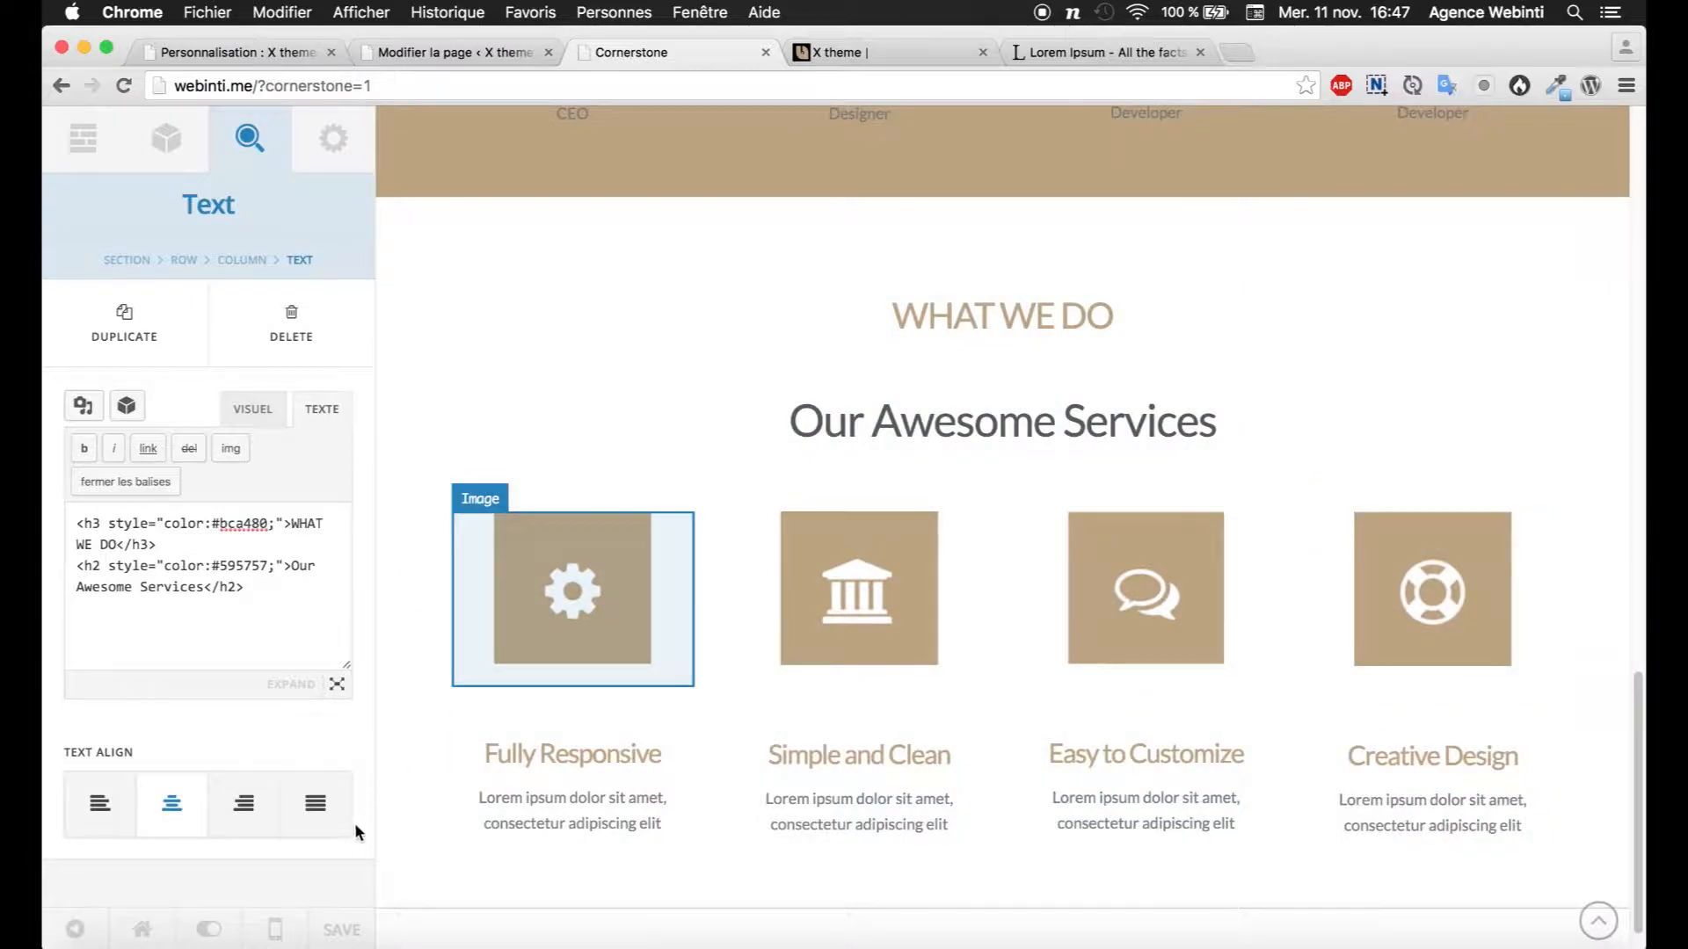
Step: Preview the Services section at the Extra Small screen size and return to the Extra Large view
click(275, 929)
click(341, 695)
scroll(861, 501, down, 15)
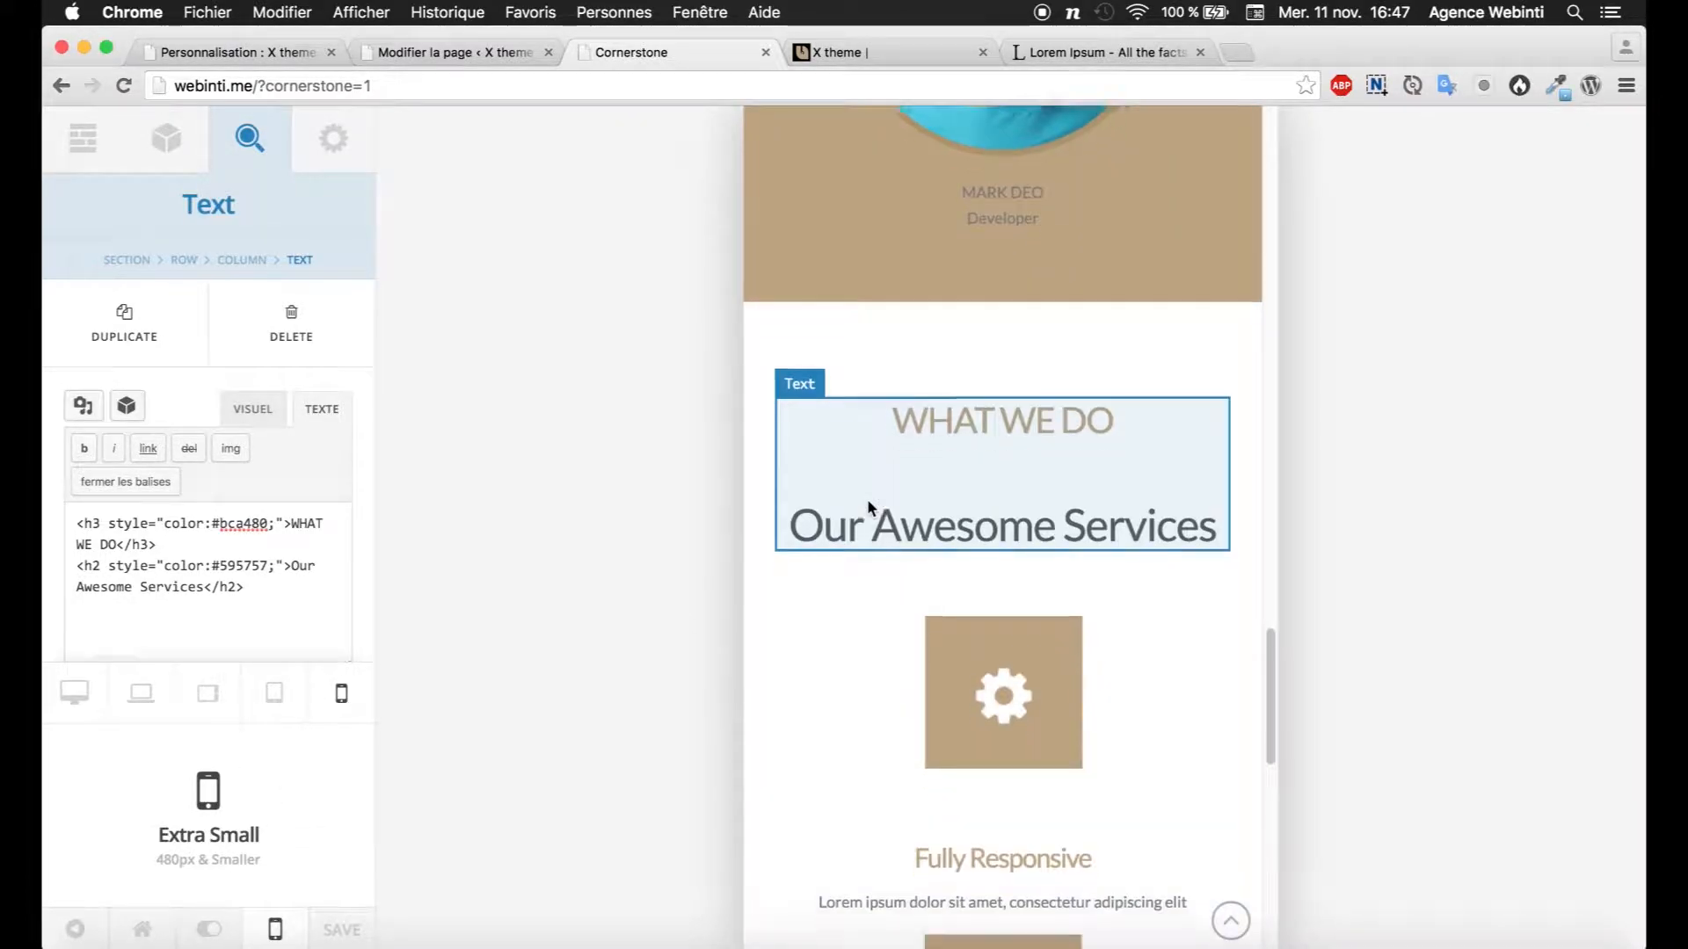
scroll(867, 508, down, 20)
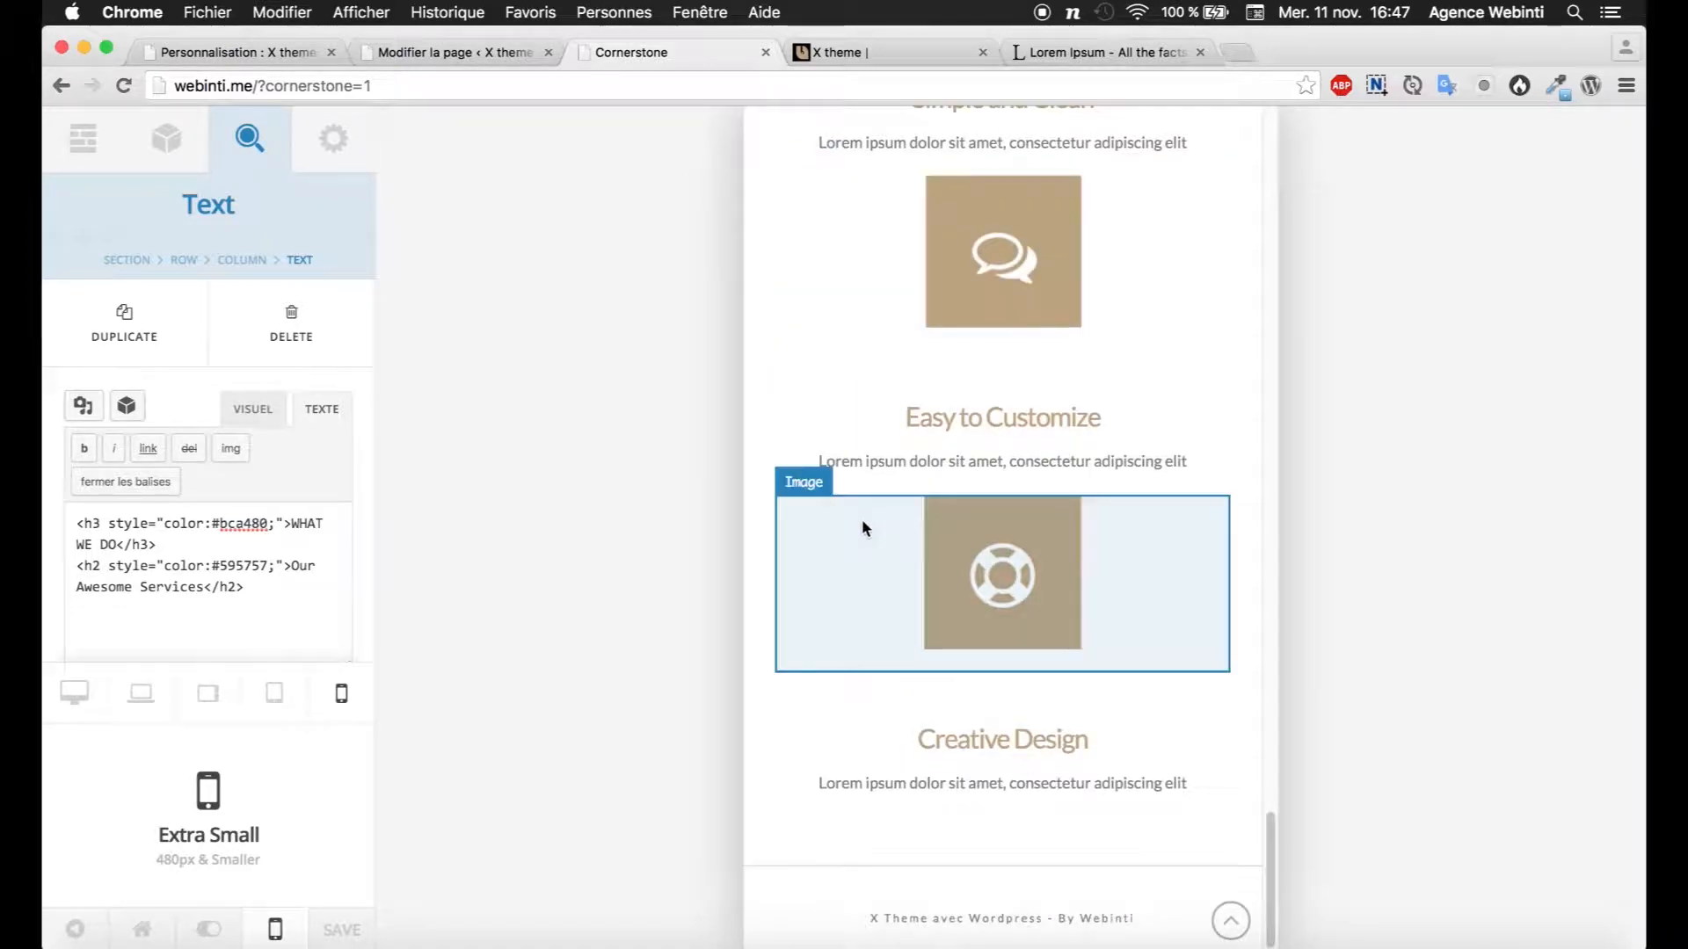
click(275, 929)
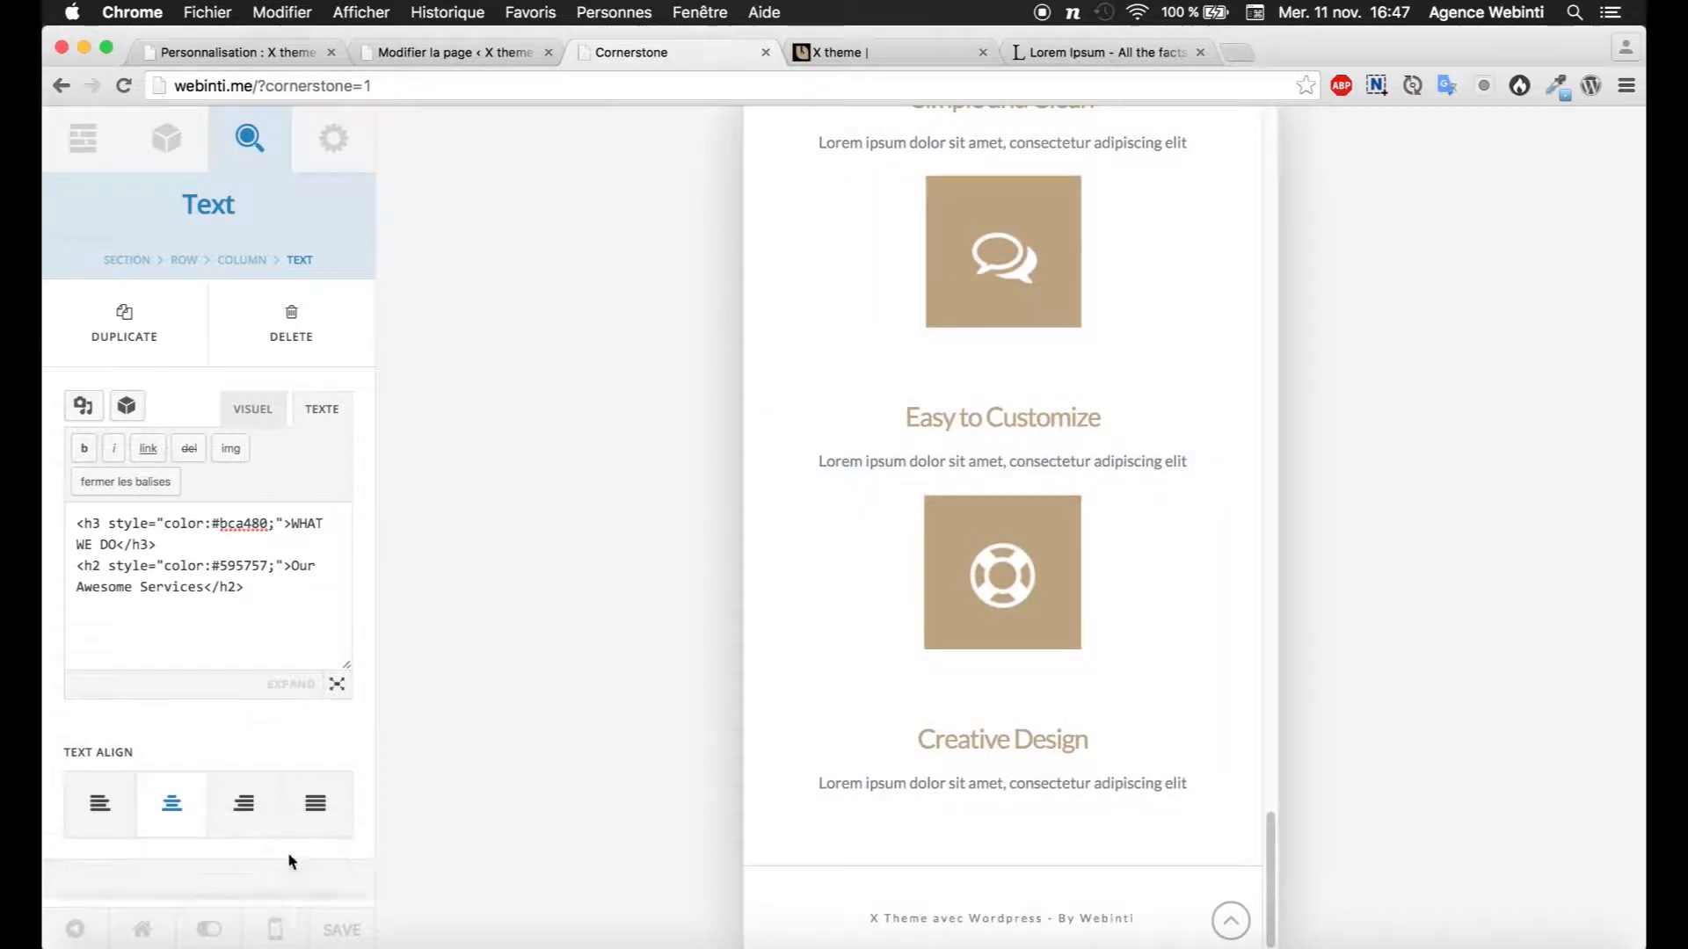
click(275, 927)
click(75, 693)
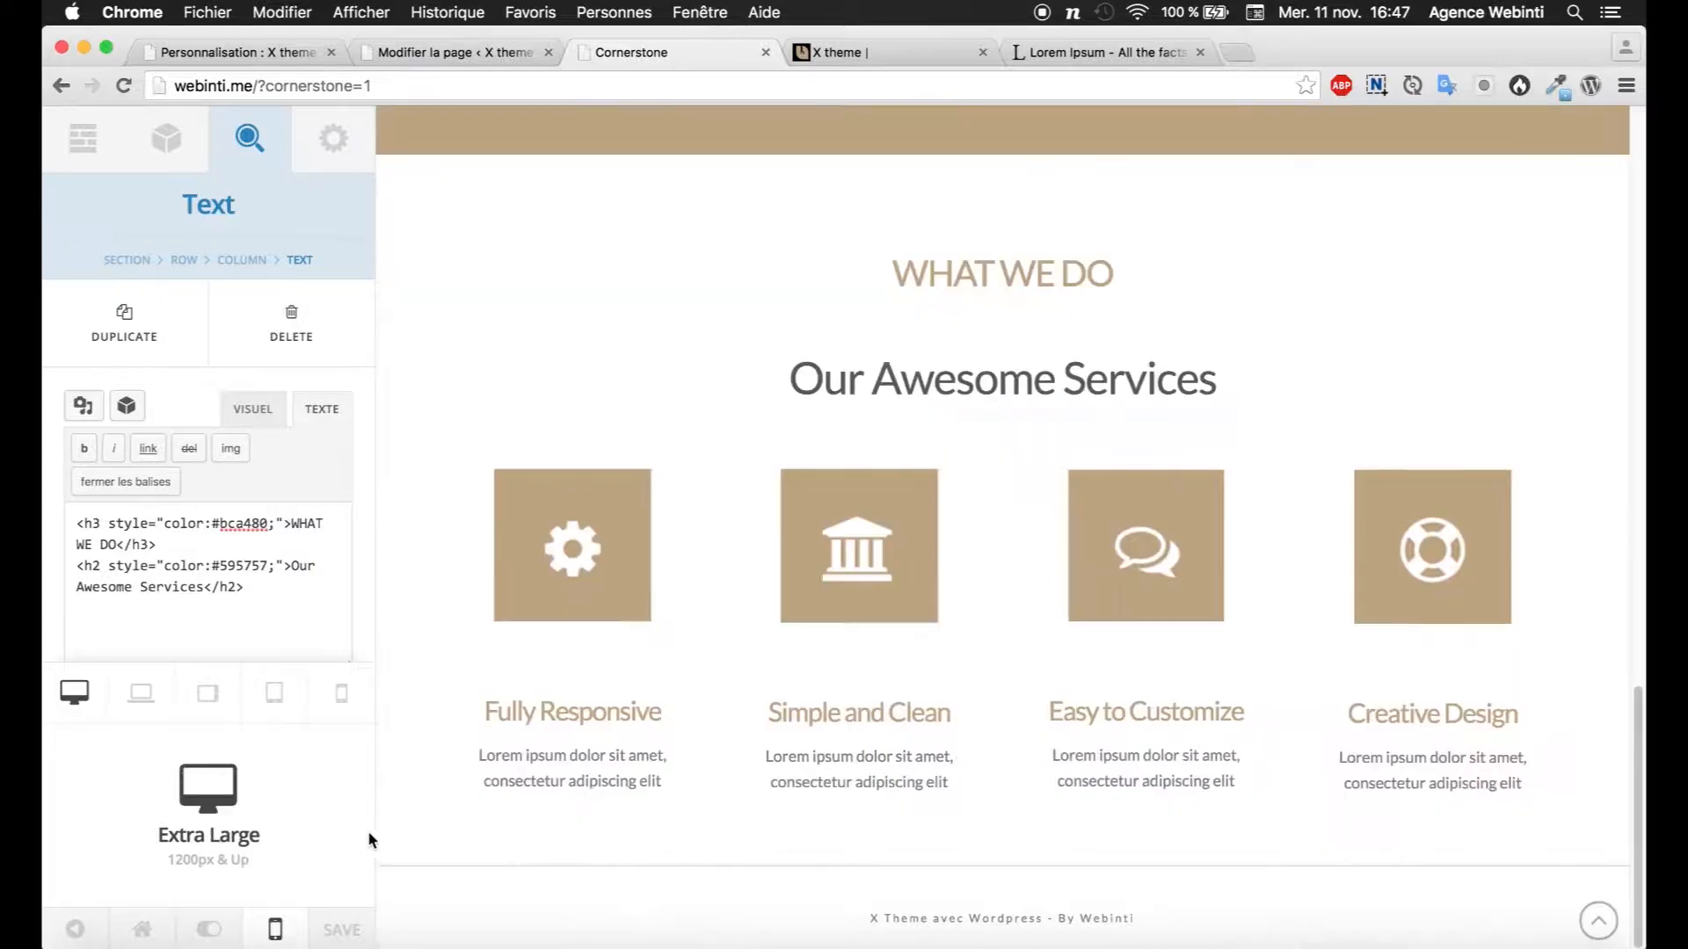
Step: Save the page and reload the live site
click(359, 929)
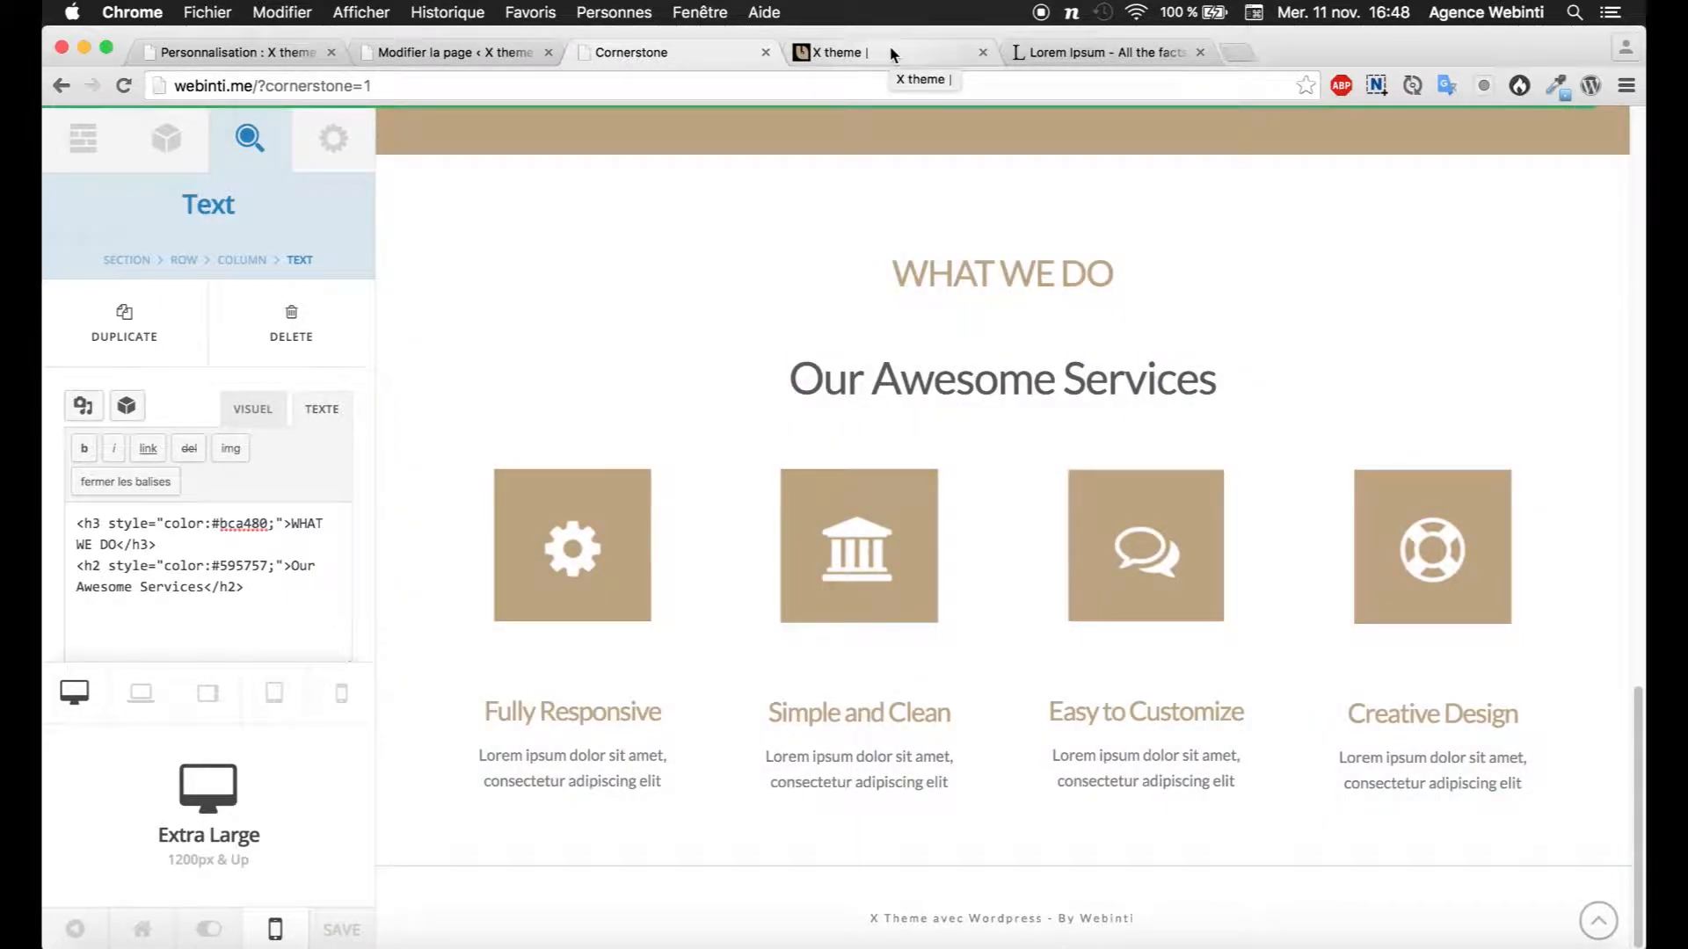
click(890, 53)
key(super+r)
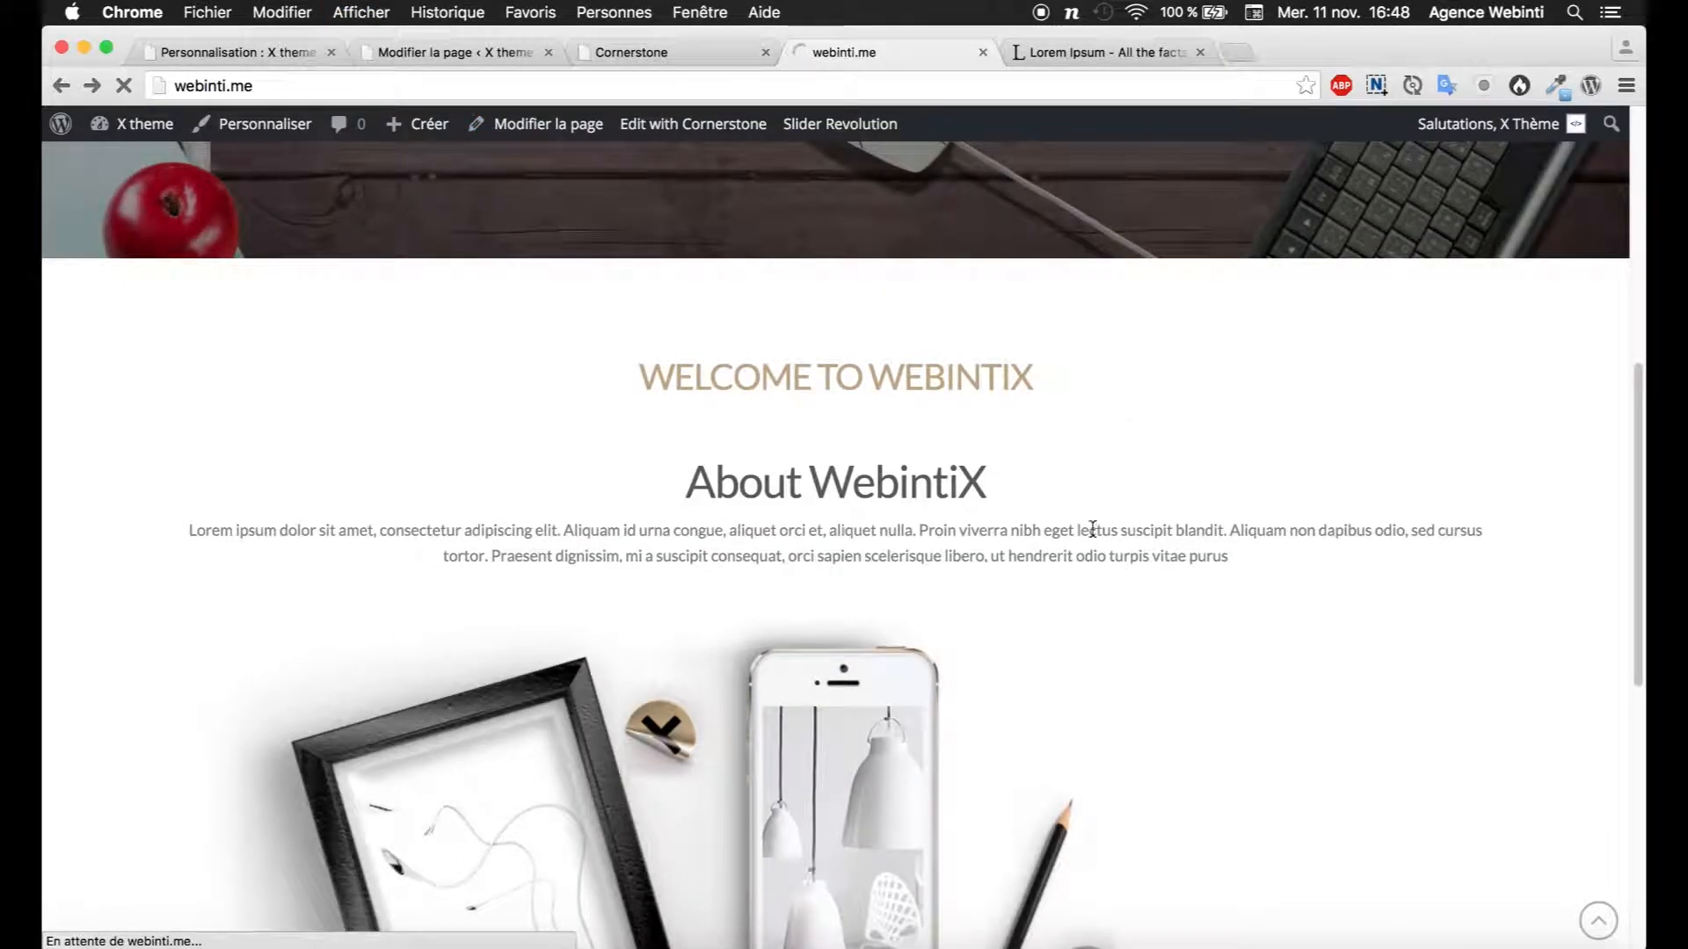
Step: Look at the "Our Amazing Features" section in the Photoshop mockup and return to Cornerstone in Chrome
click(771, 914)
scroll(819, 534, down, 5)
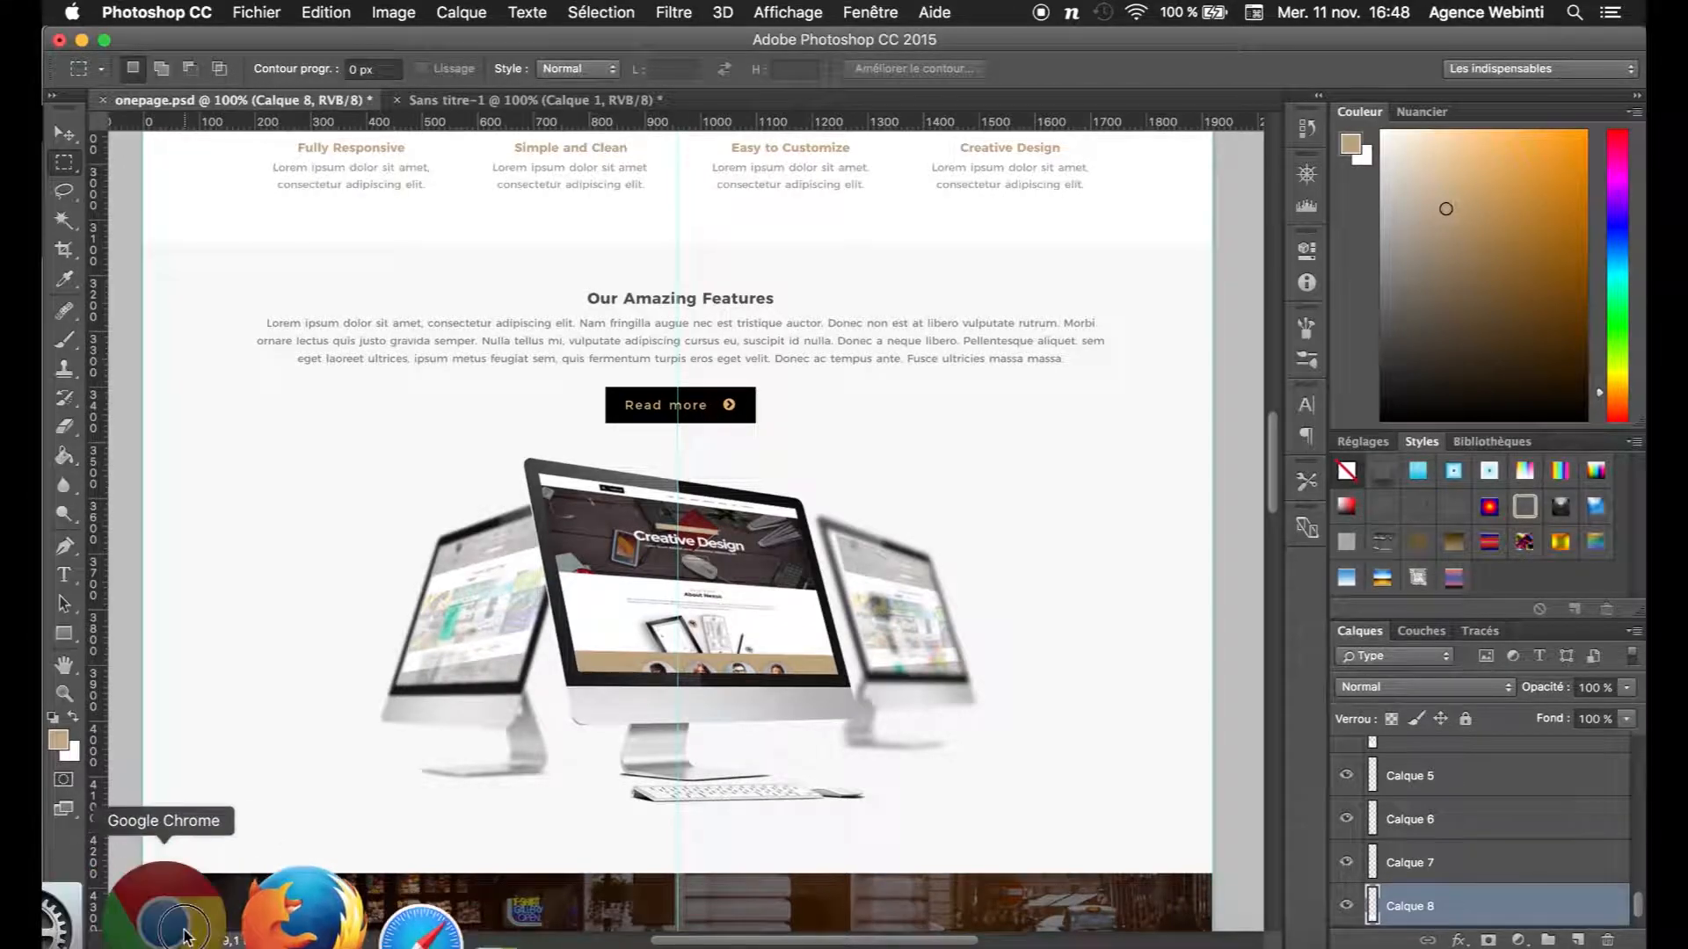
click(170, 908)
click(630, 52)
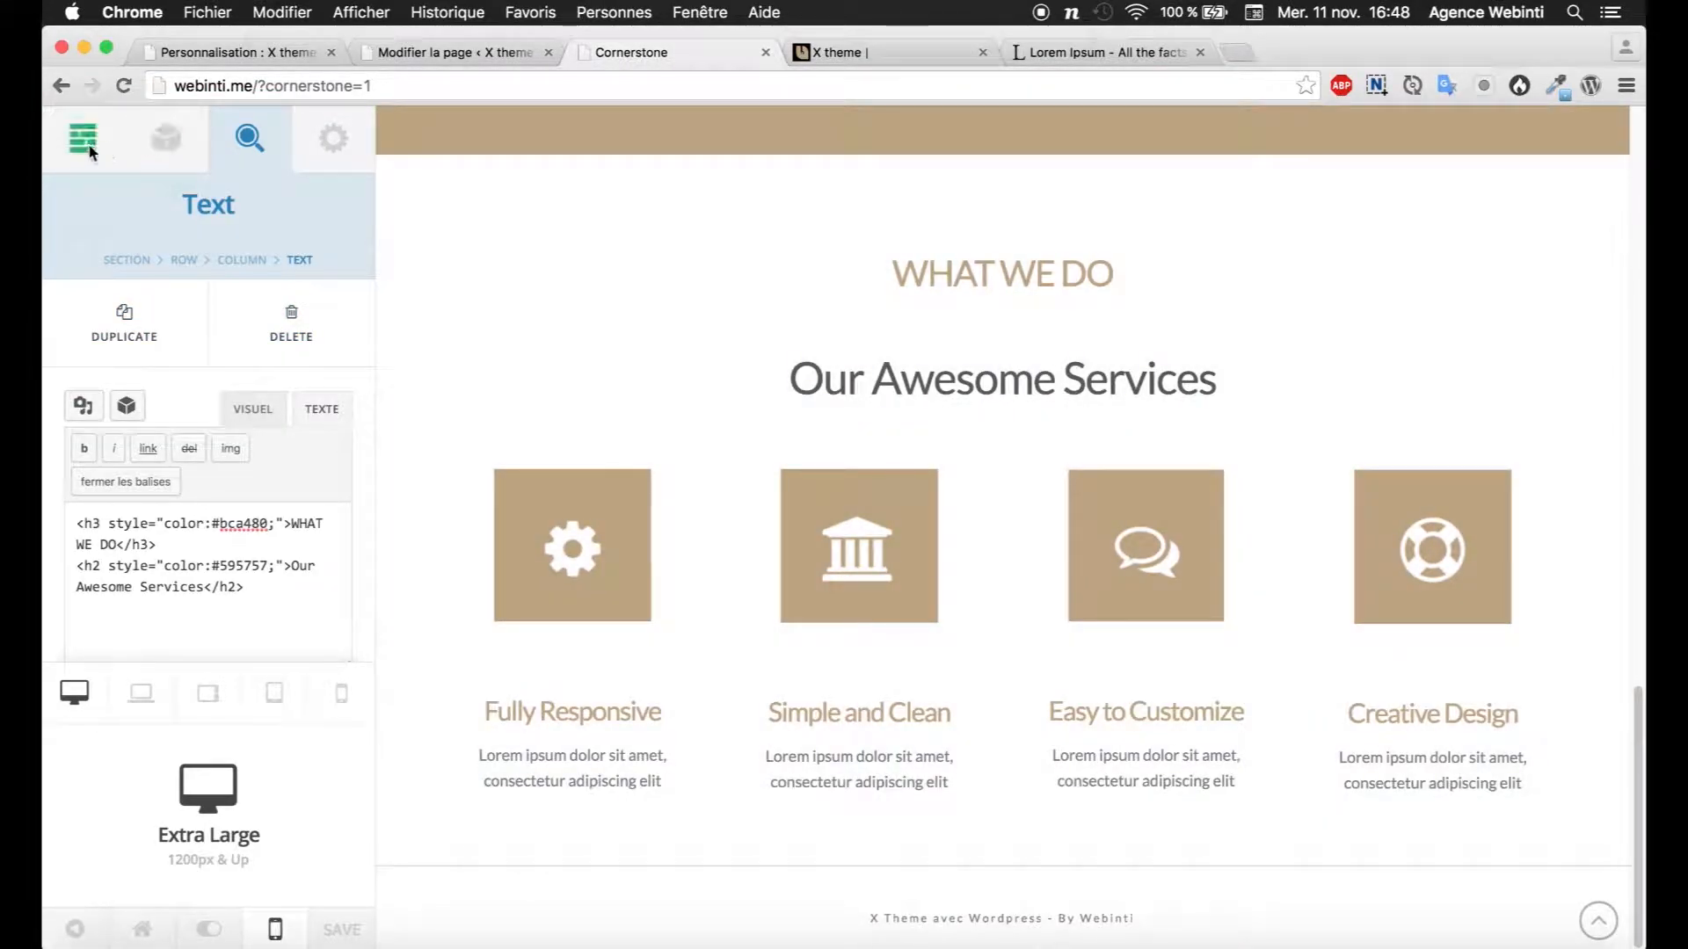
Step: Add a new section to the page layout and name it "Features"
click(86, 143)
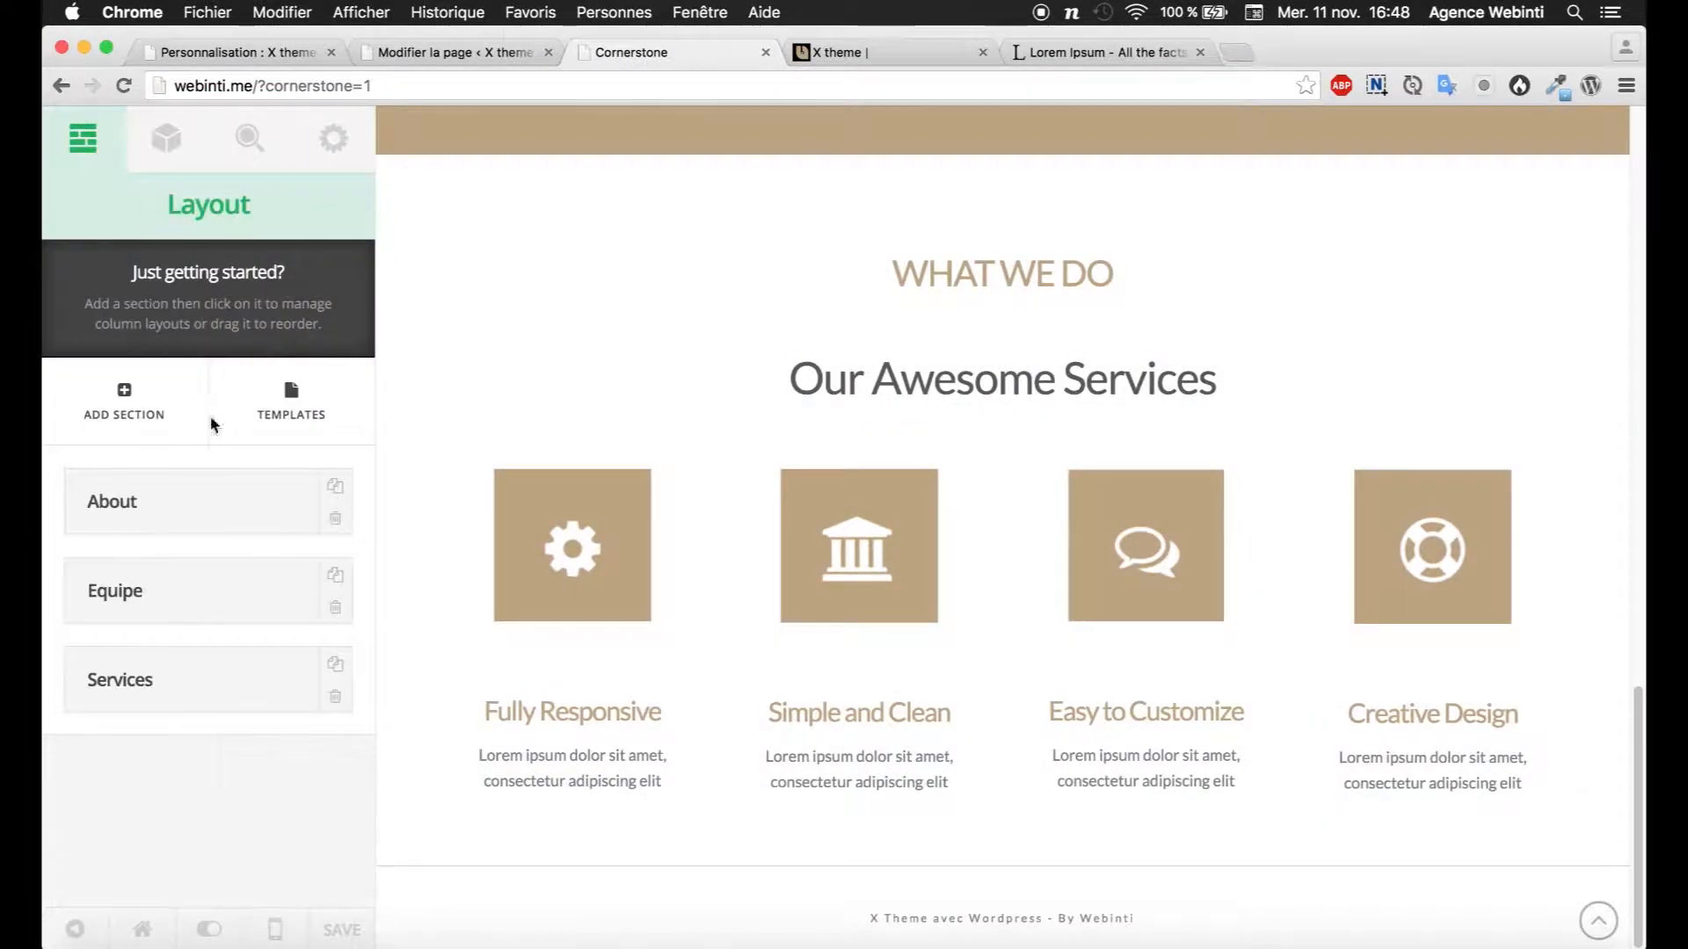
click(132, 409)
click(147, 767)
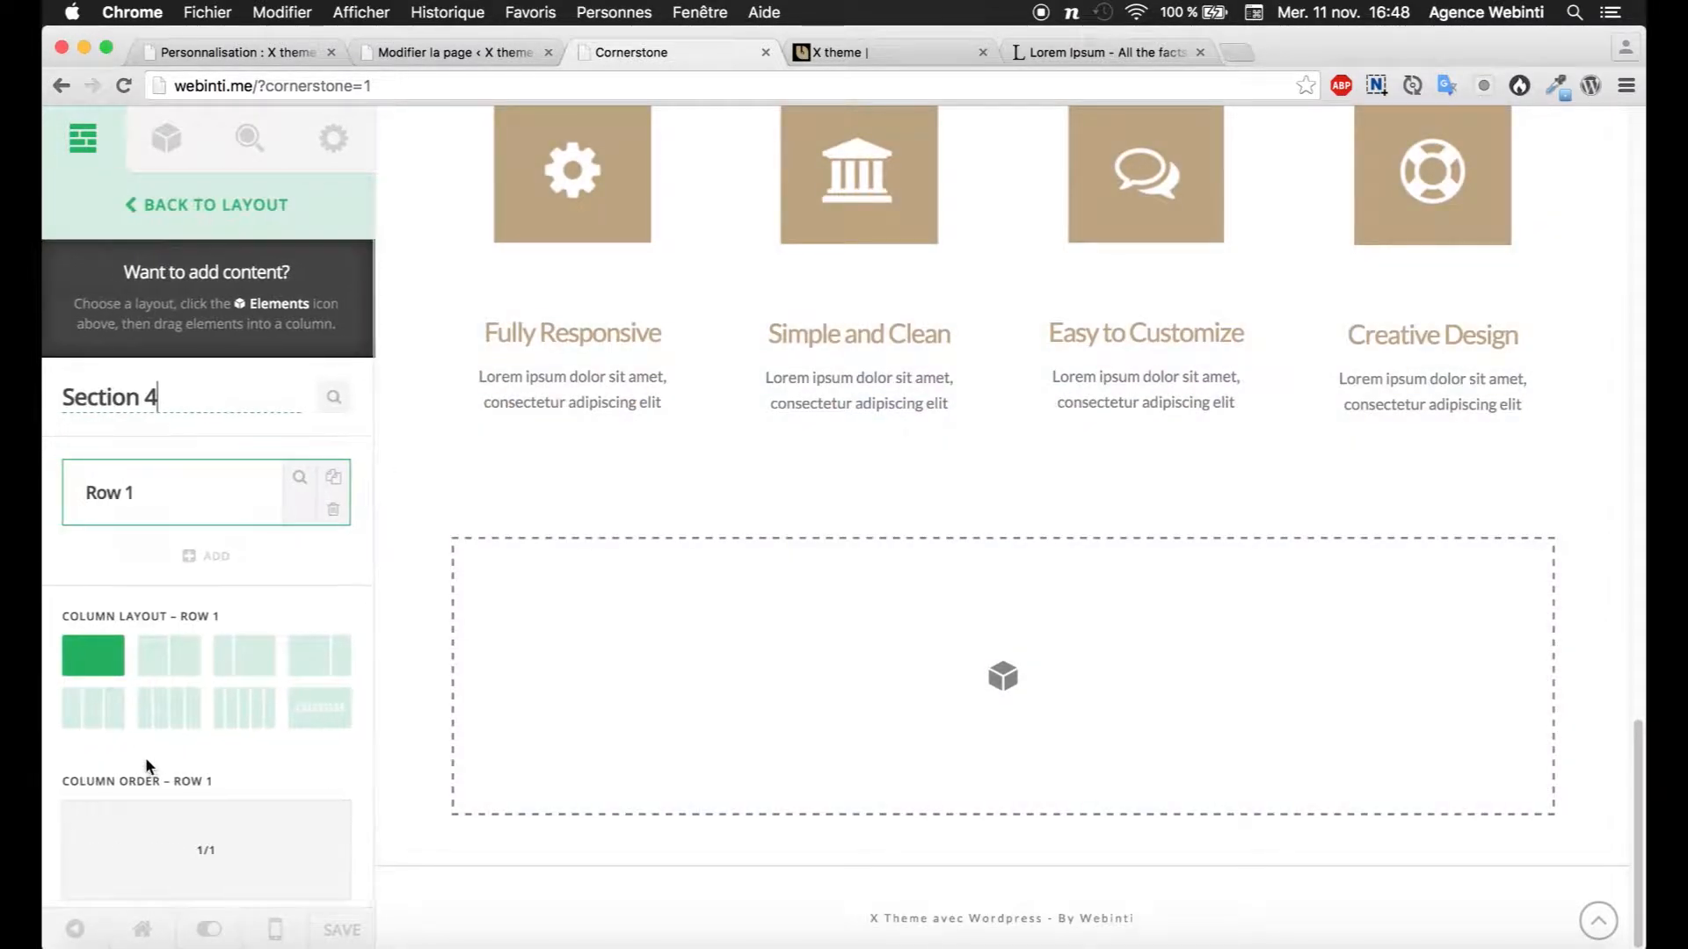
text(Features)
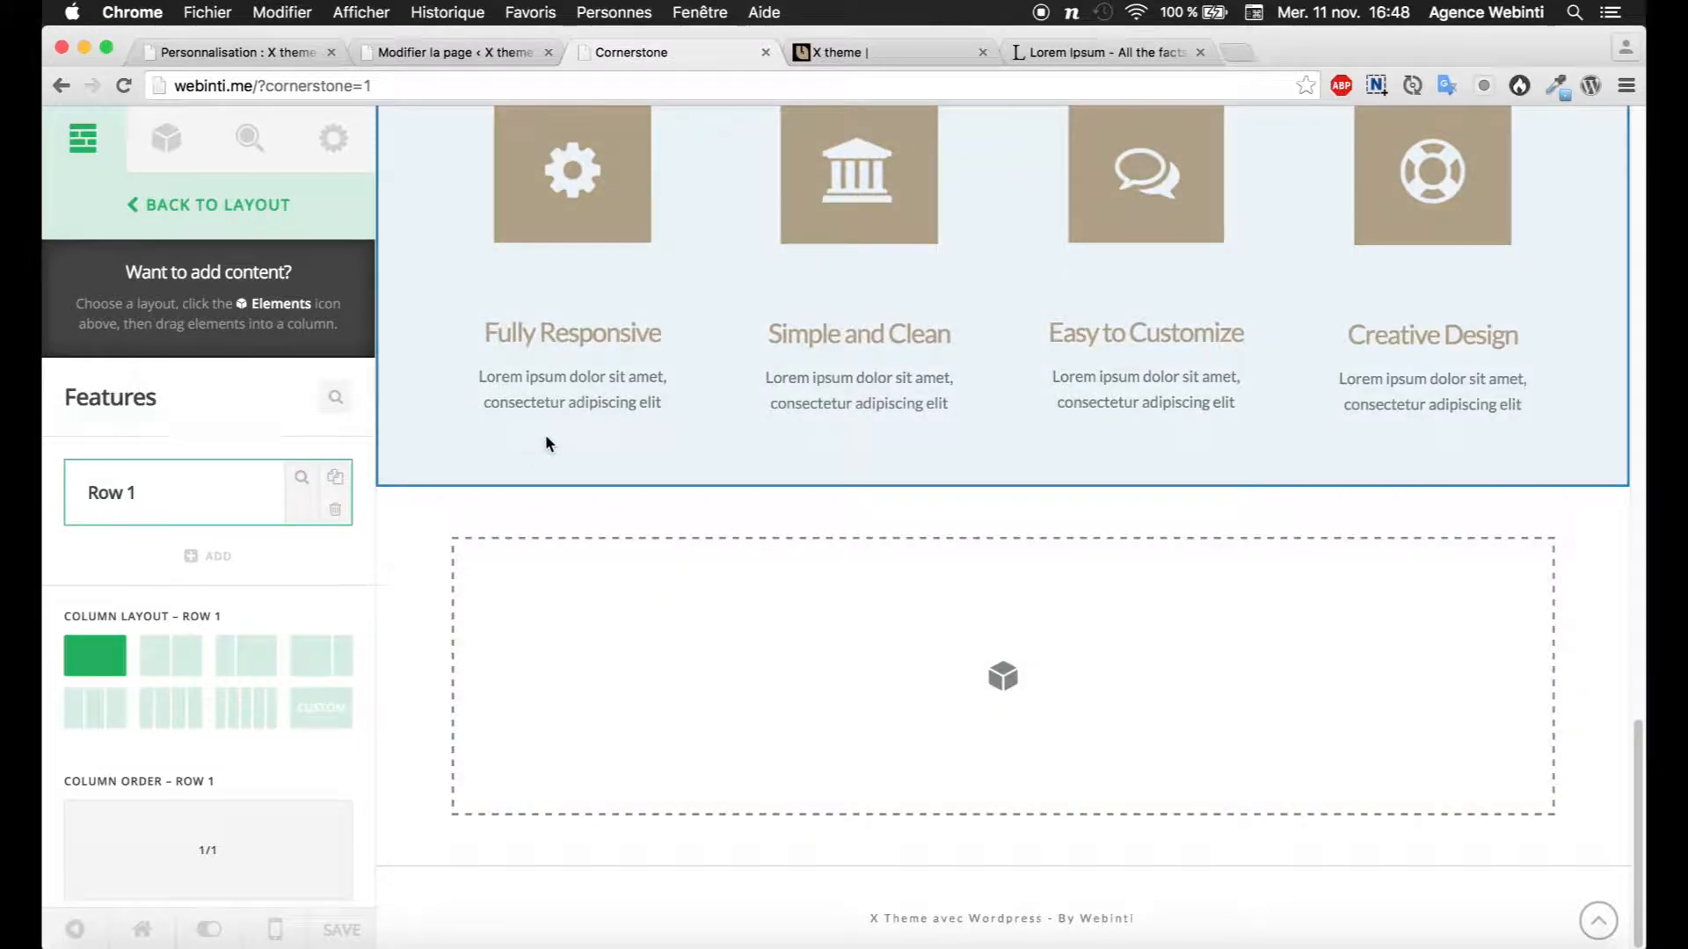
Step: Sample the background colour of the "Our Amazing Features" section in the Photoshop mockup and read its hex code
click(545, 434)
click(818, 905)
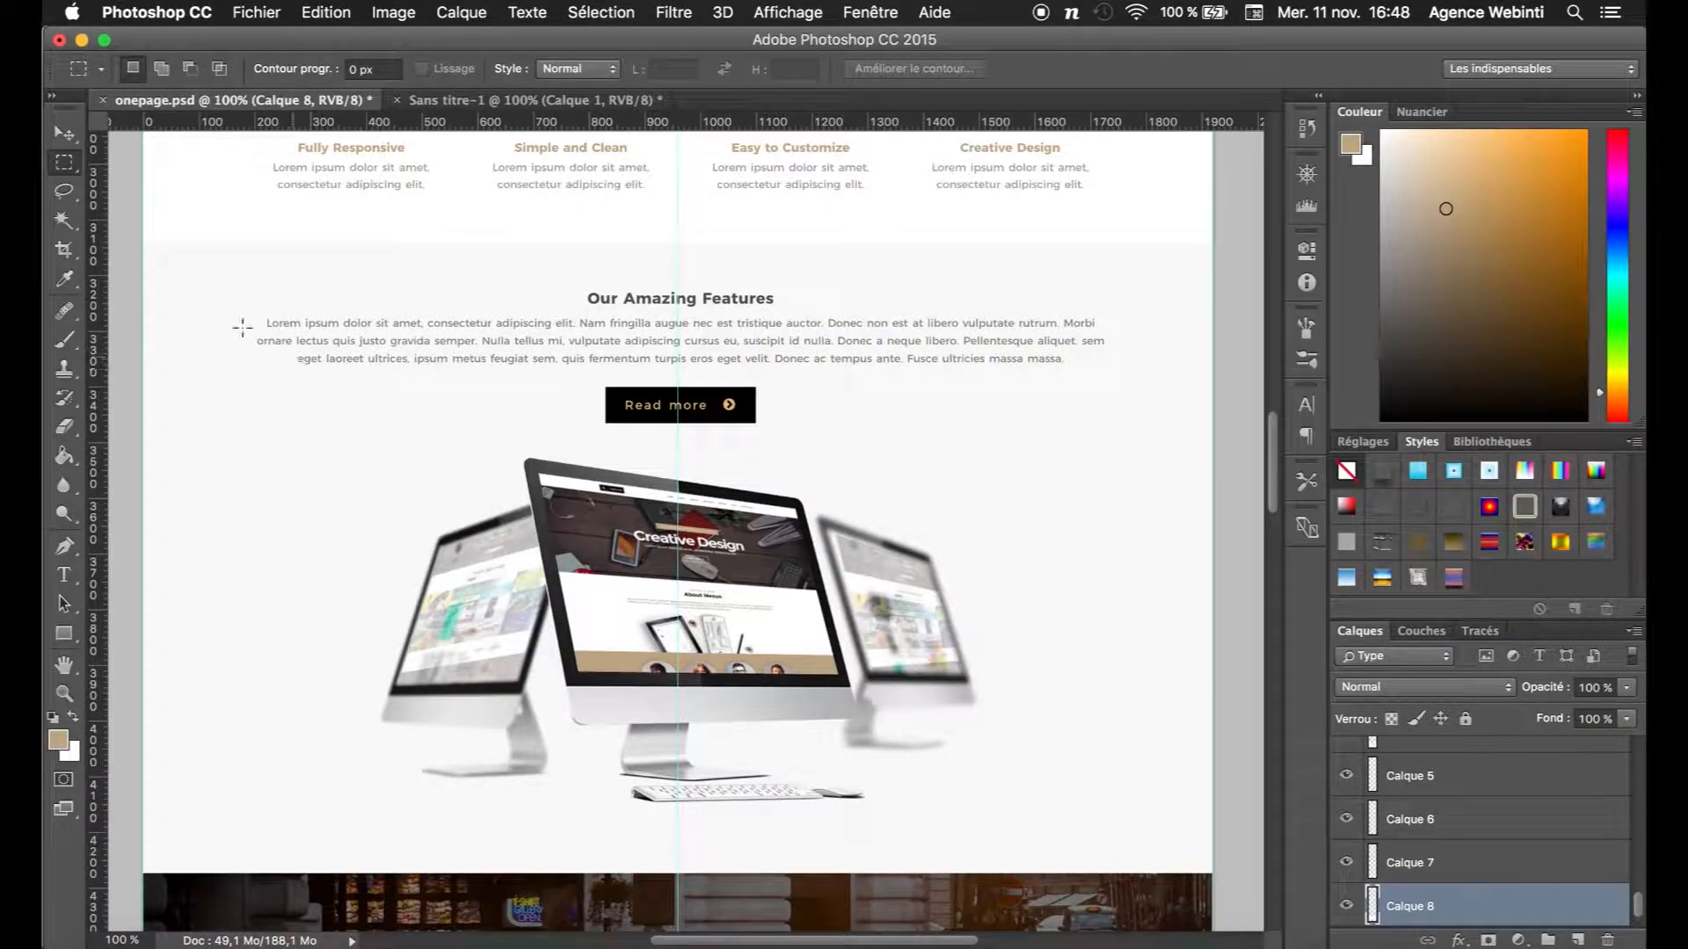
click(64, 280)
click(184, 268)
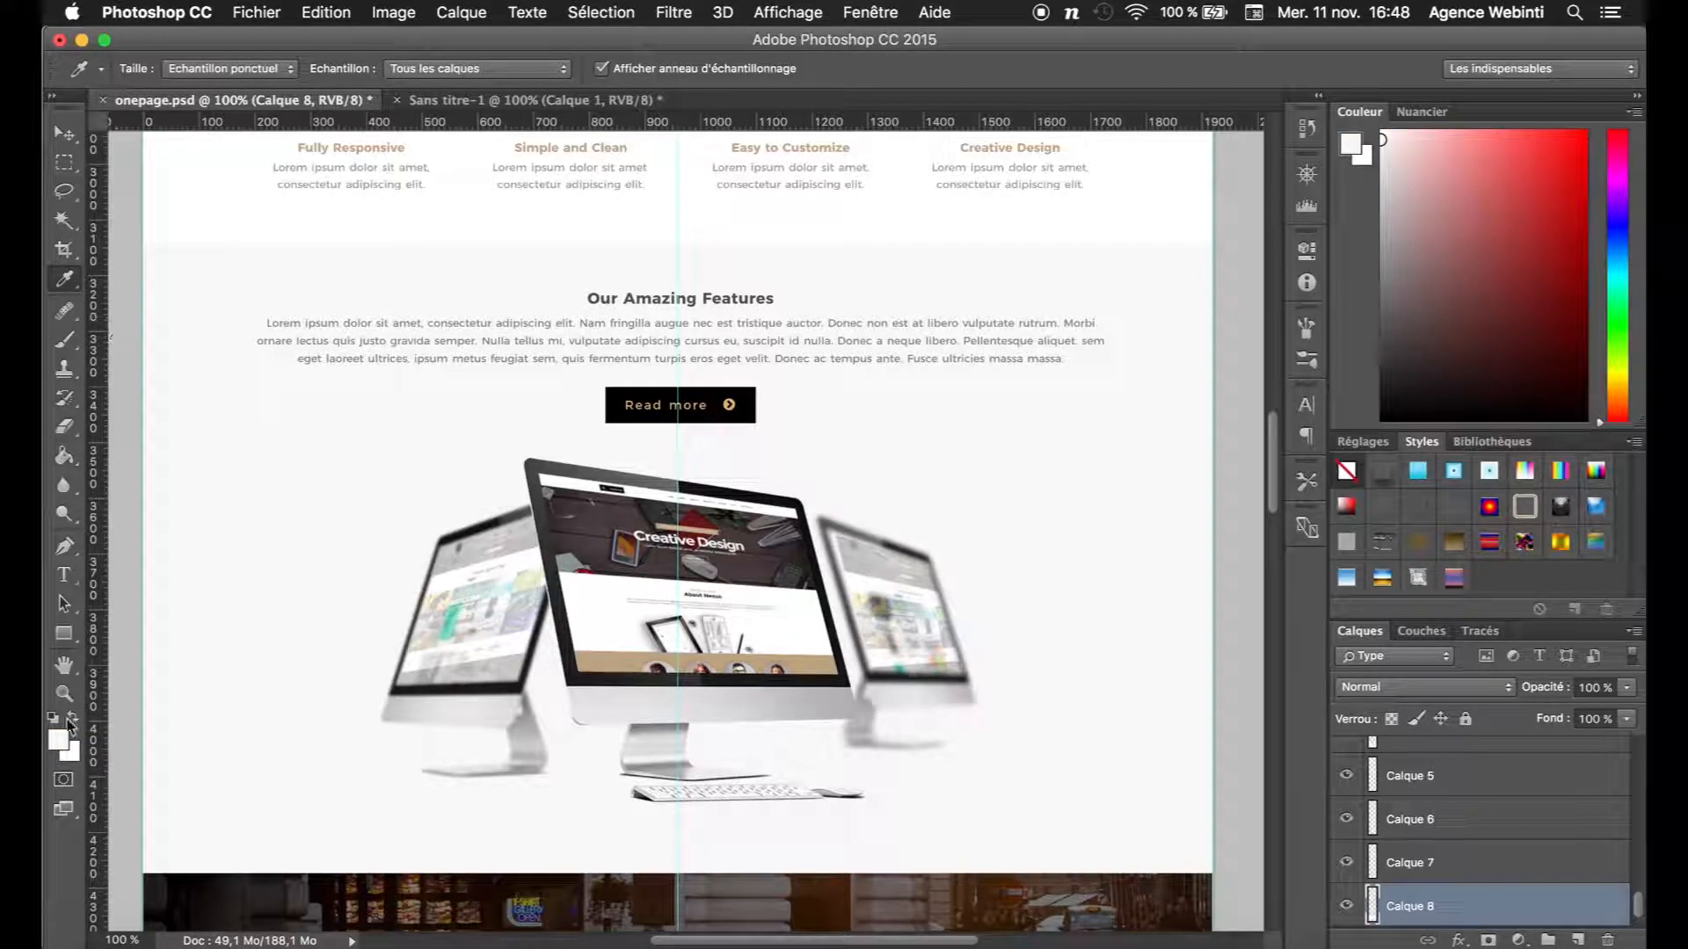
click(60, 741)
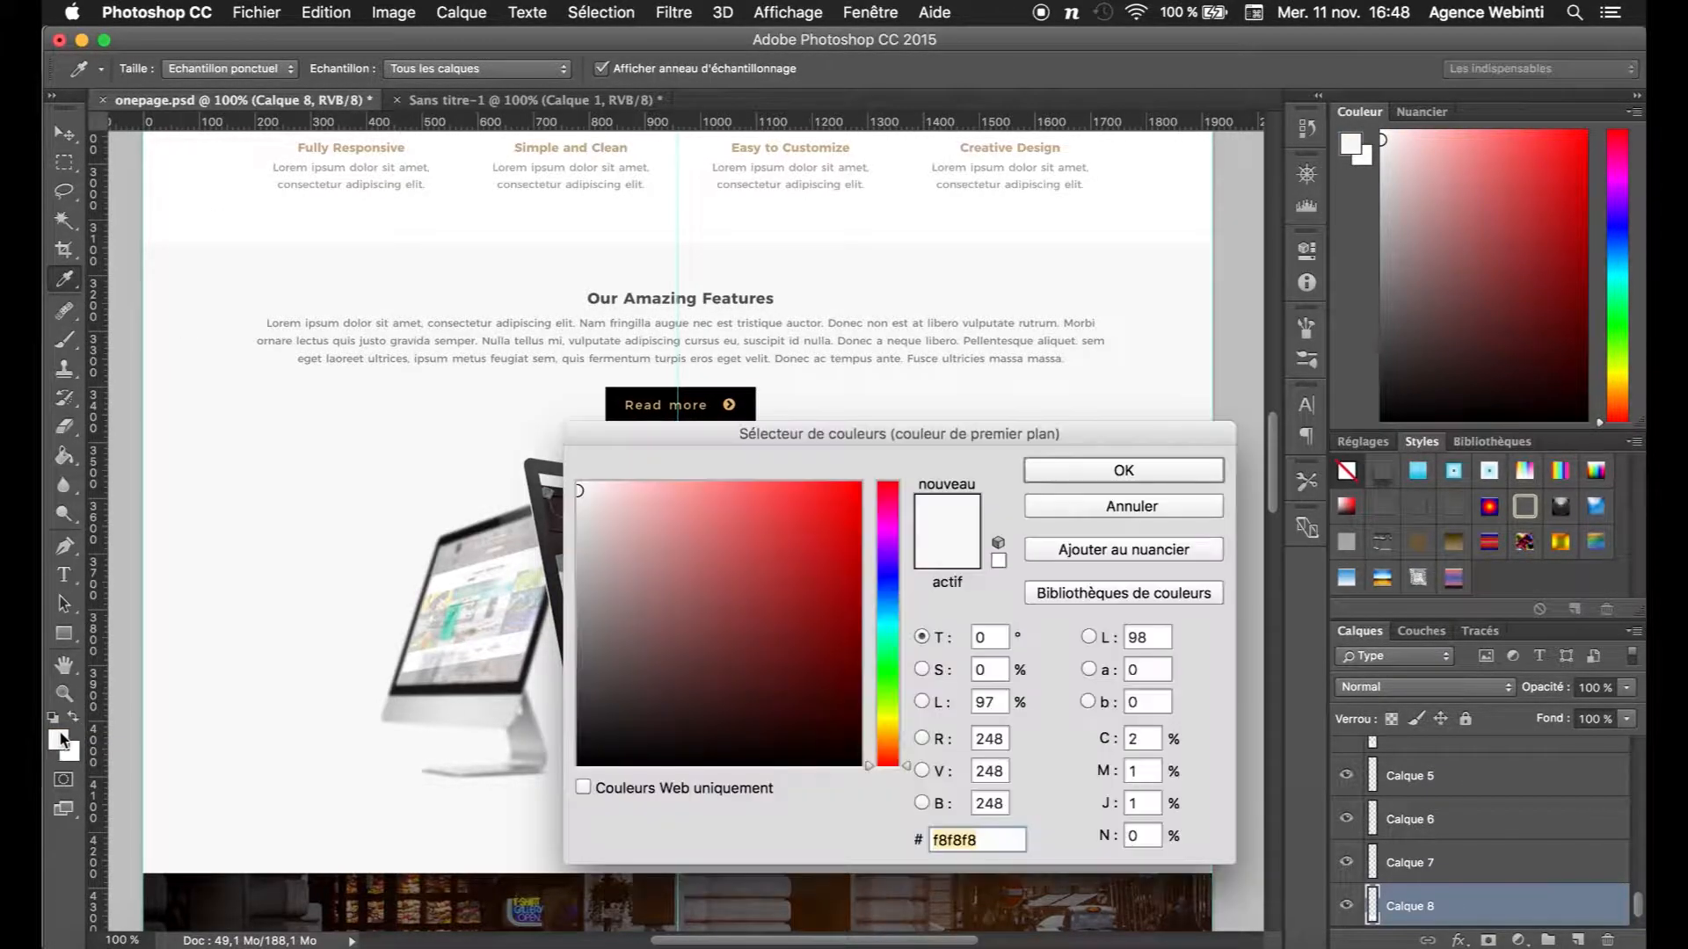
click(1056, 507)
Step: Switch back to Chrome and try a colour background of #f8f8f8 on the Services section
click(202, 919)
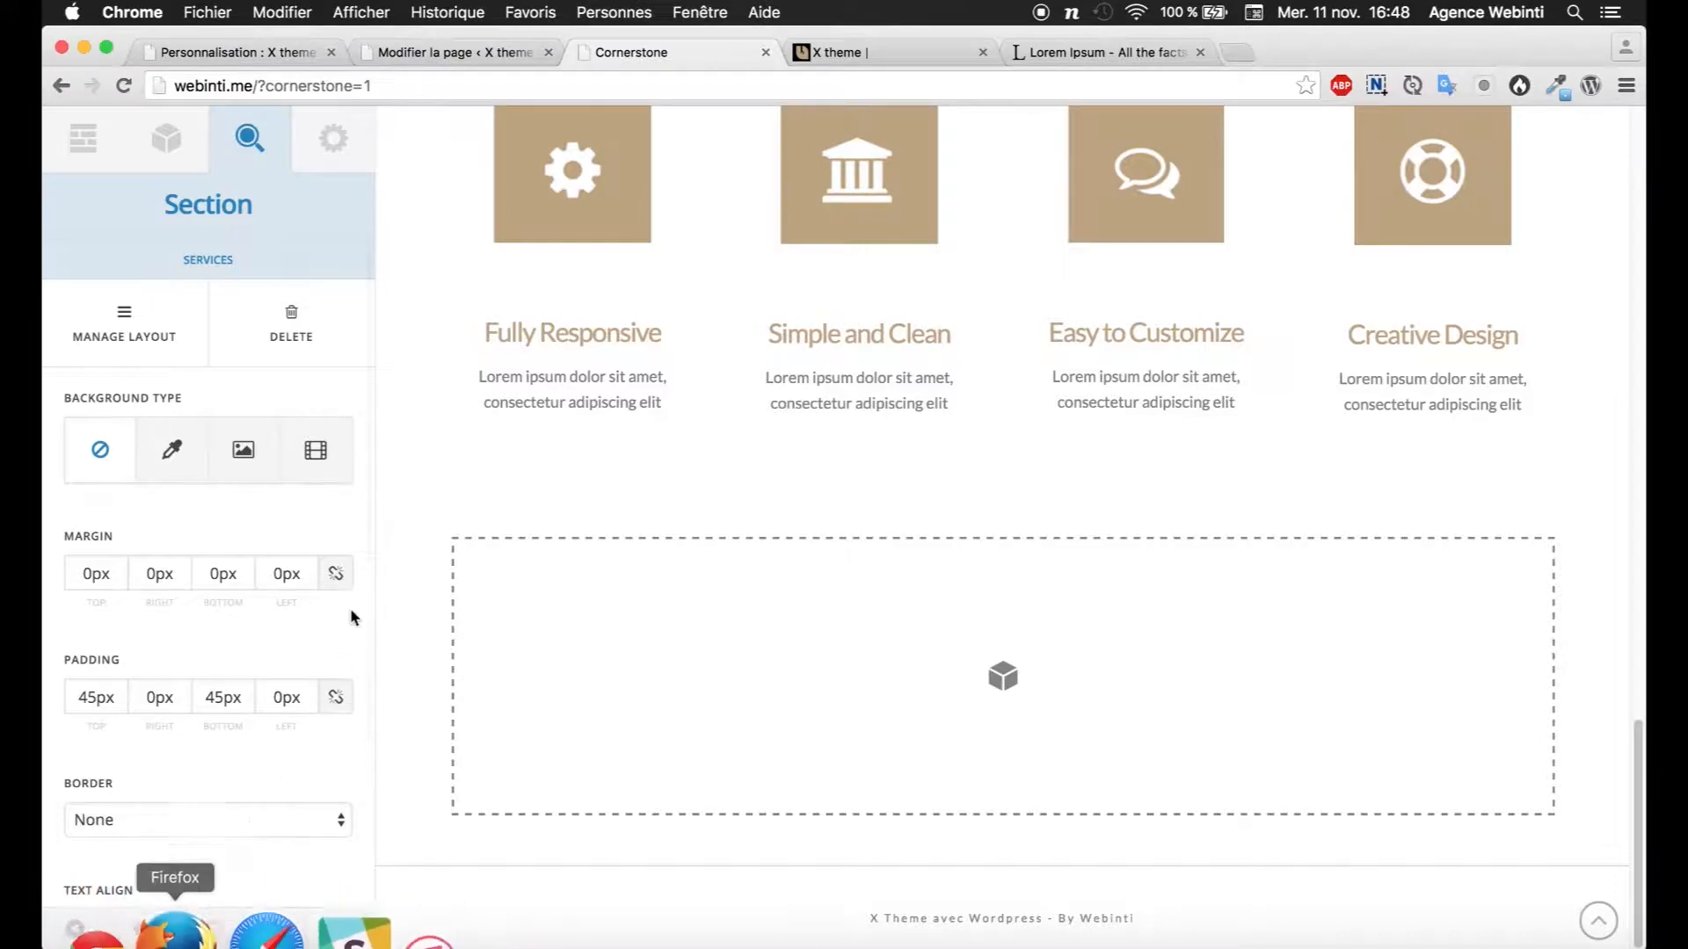
click(165, 471)
click(118, 573)
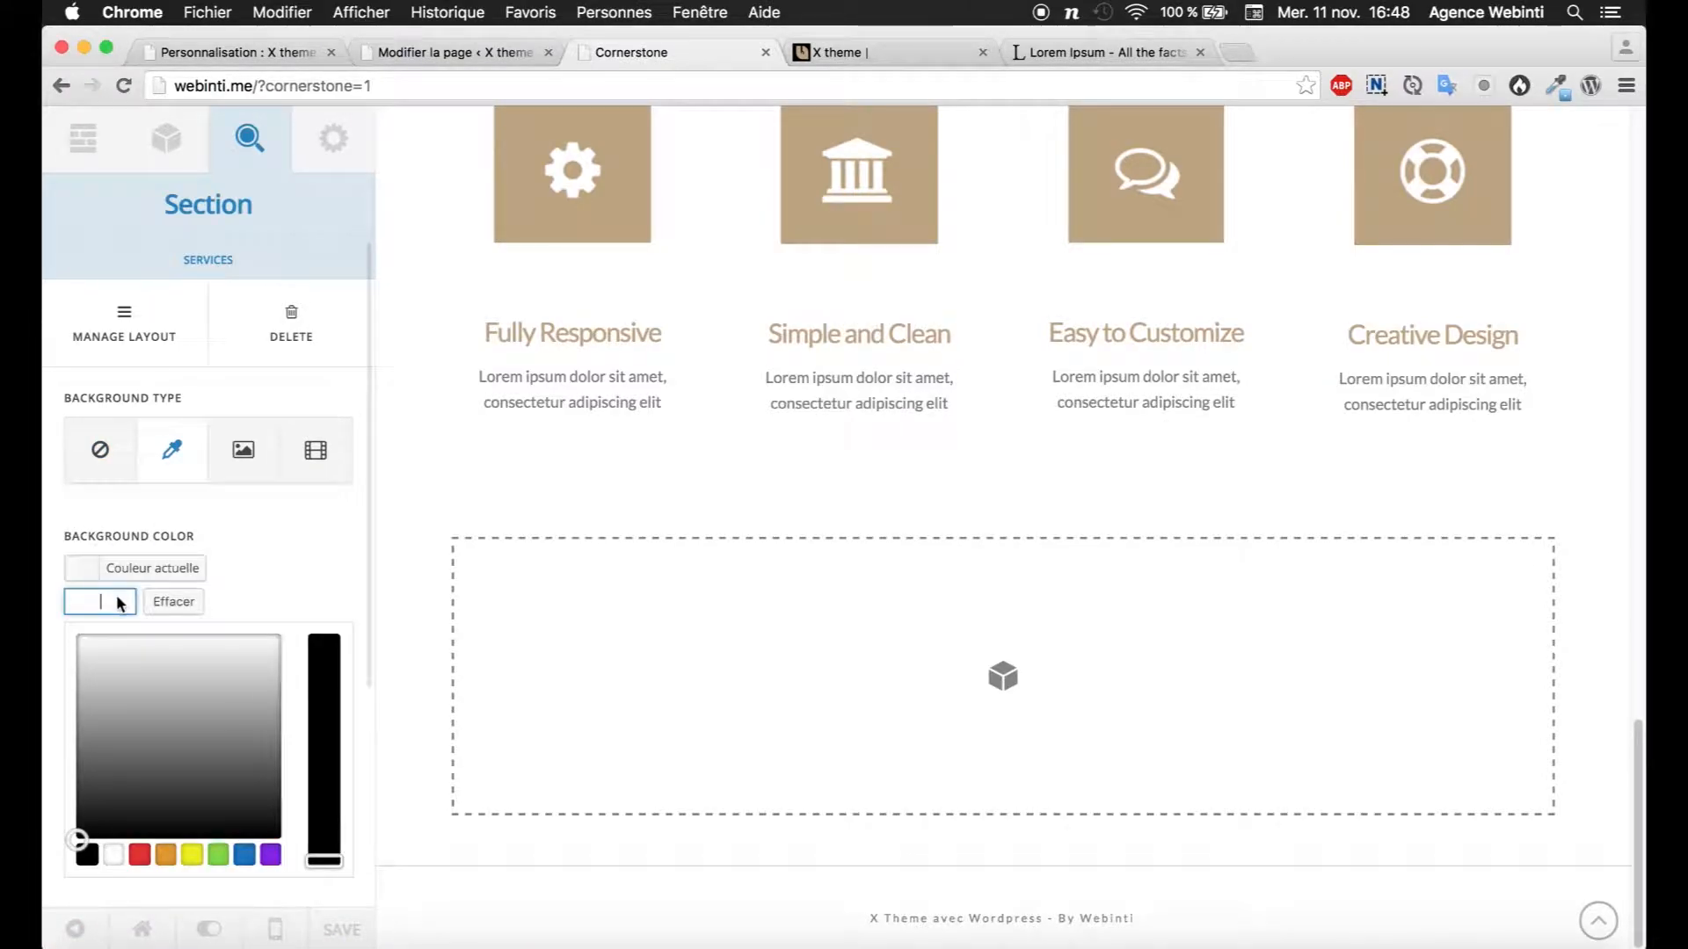
text(#f8f8f8)
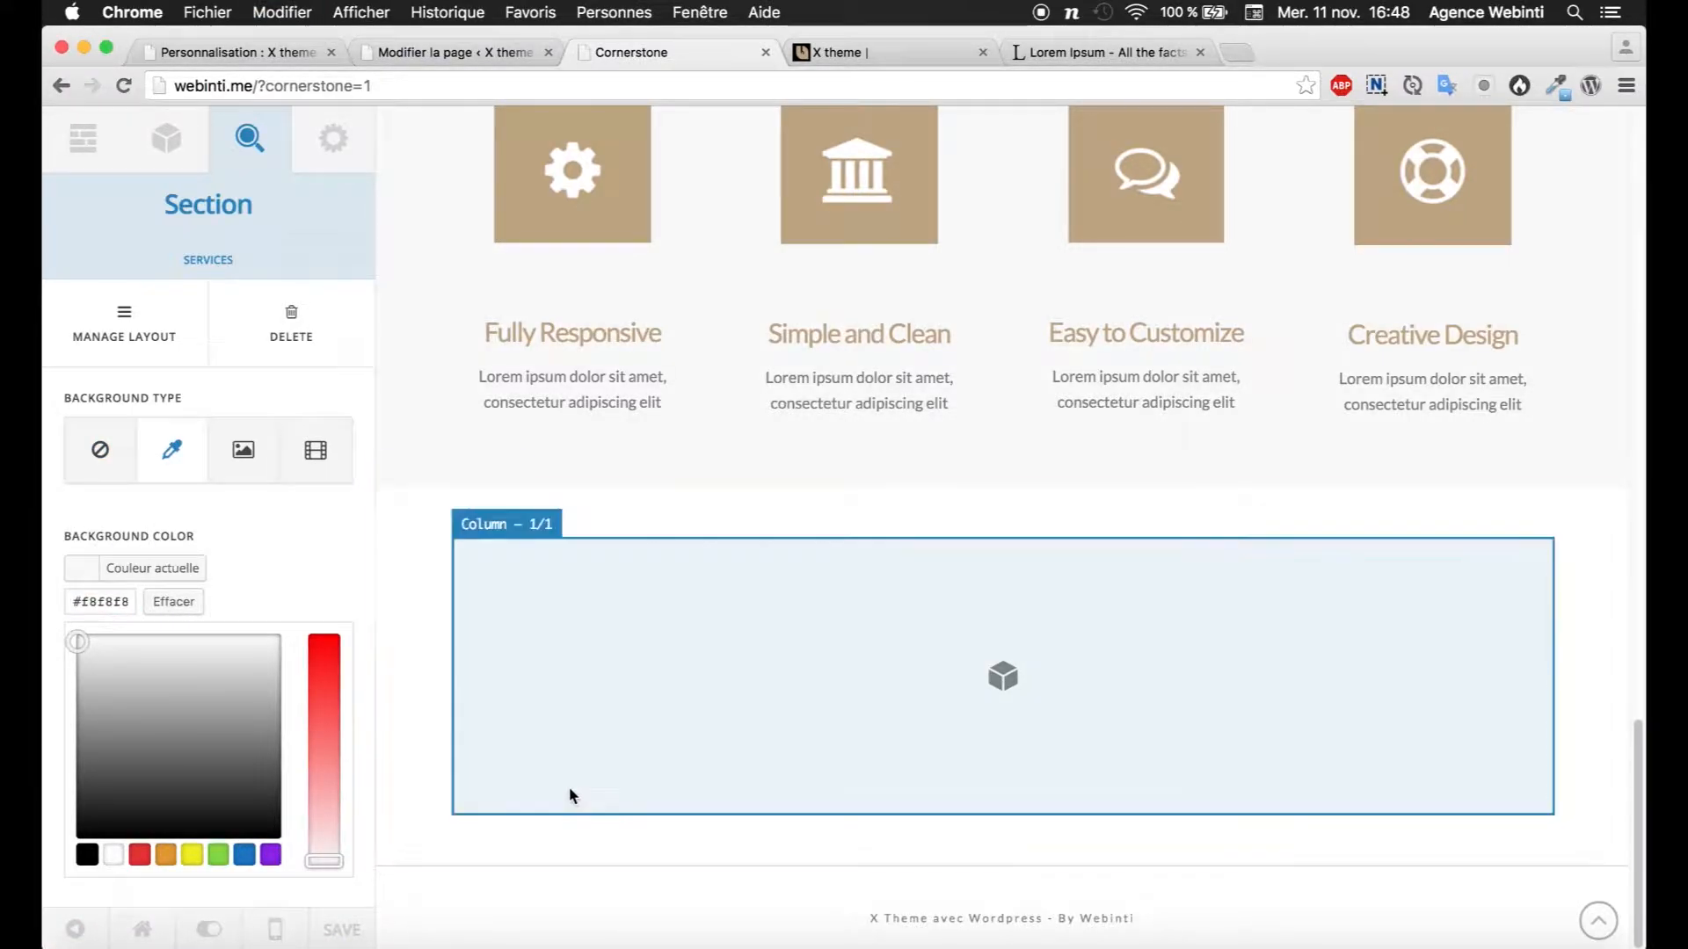
Step: Clear the background colour of the Services section
scroll(446, 441, up, 8)
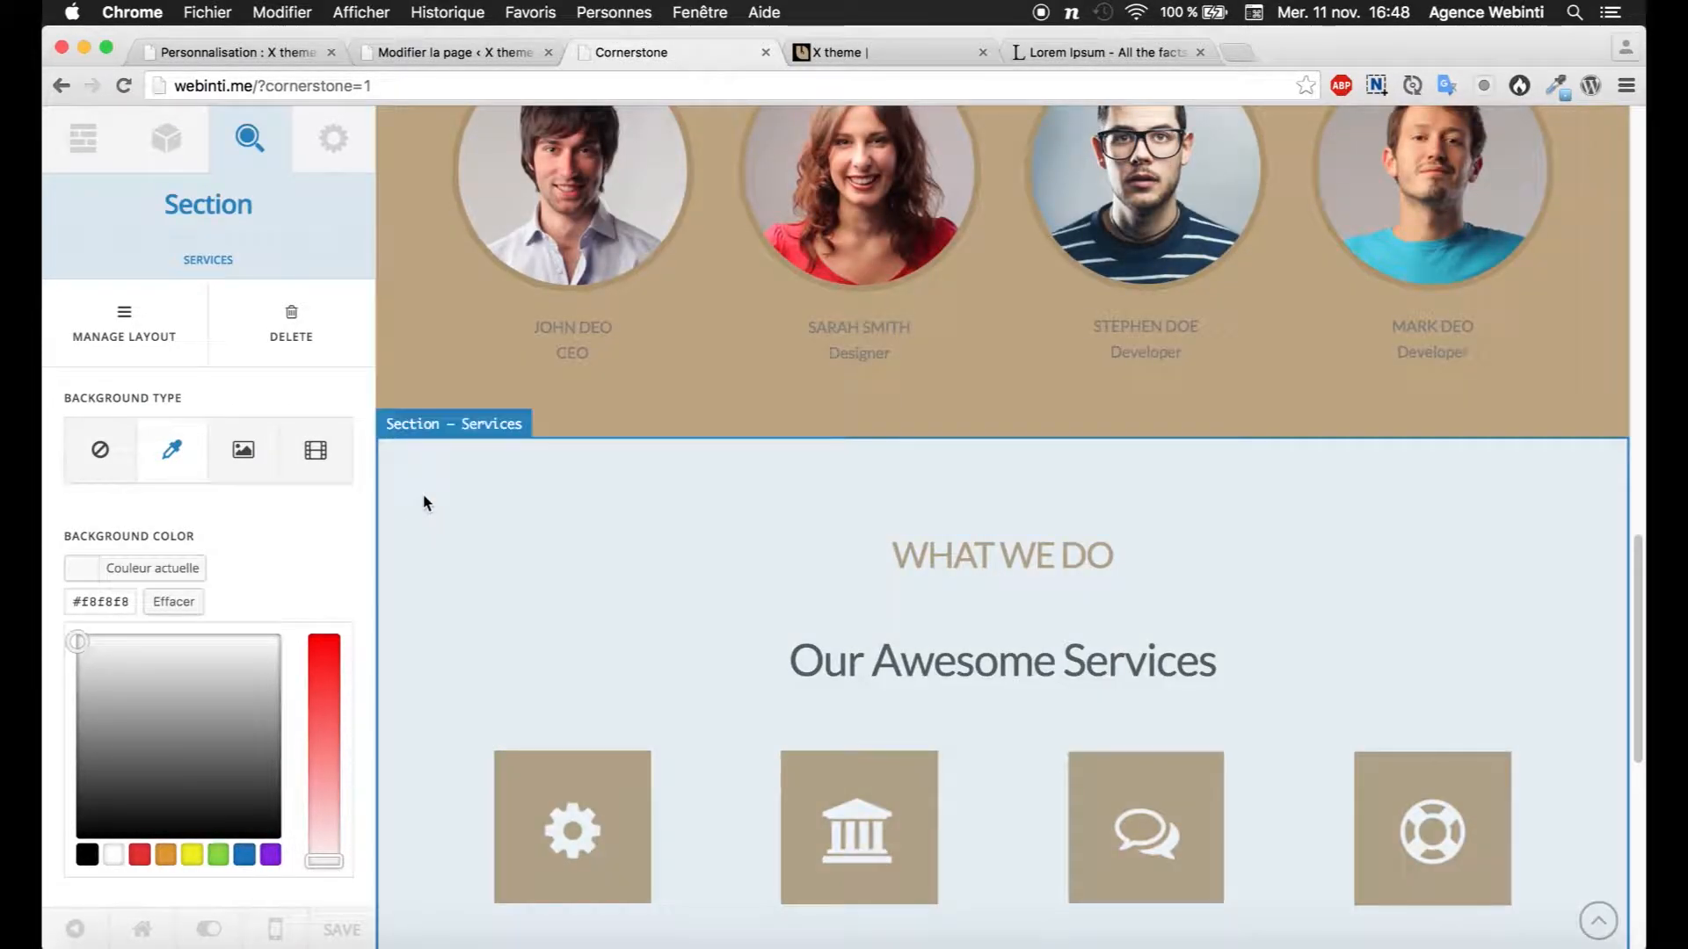
click(408, 508)
click(179, 570)
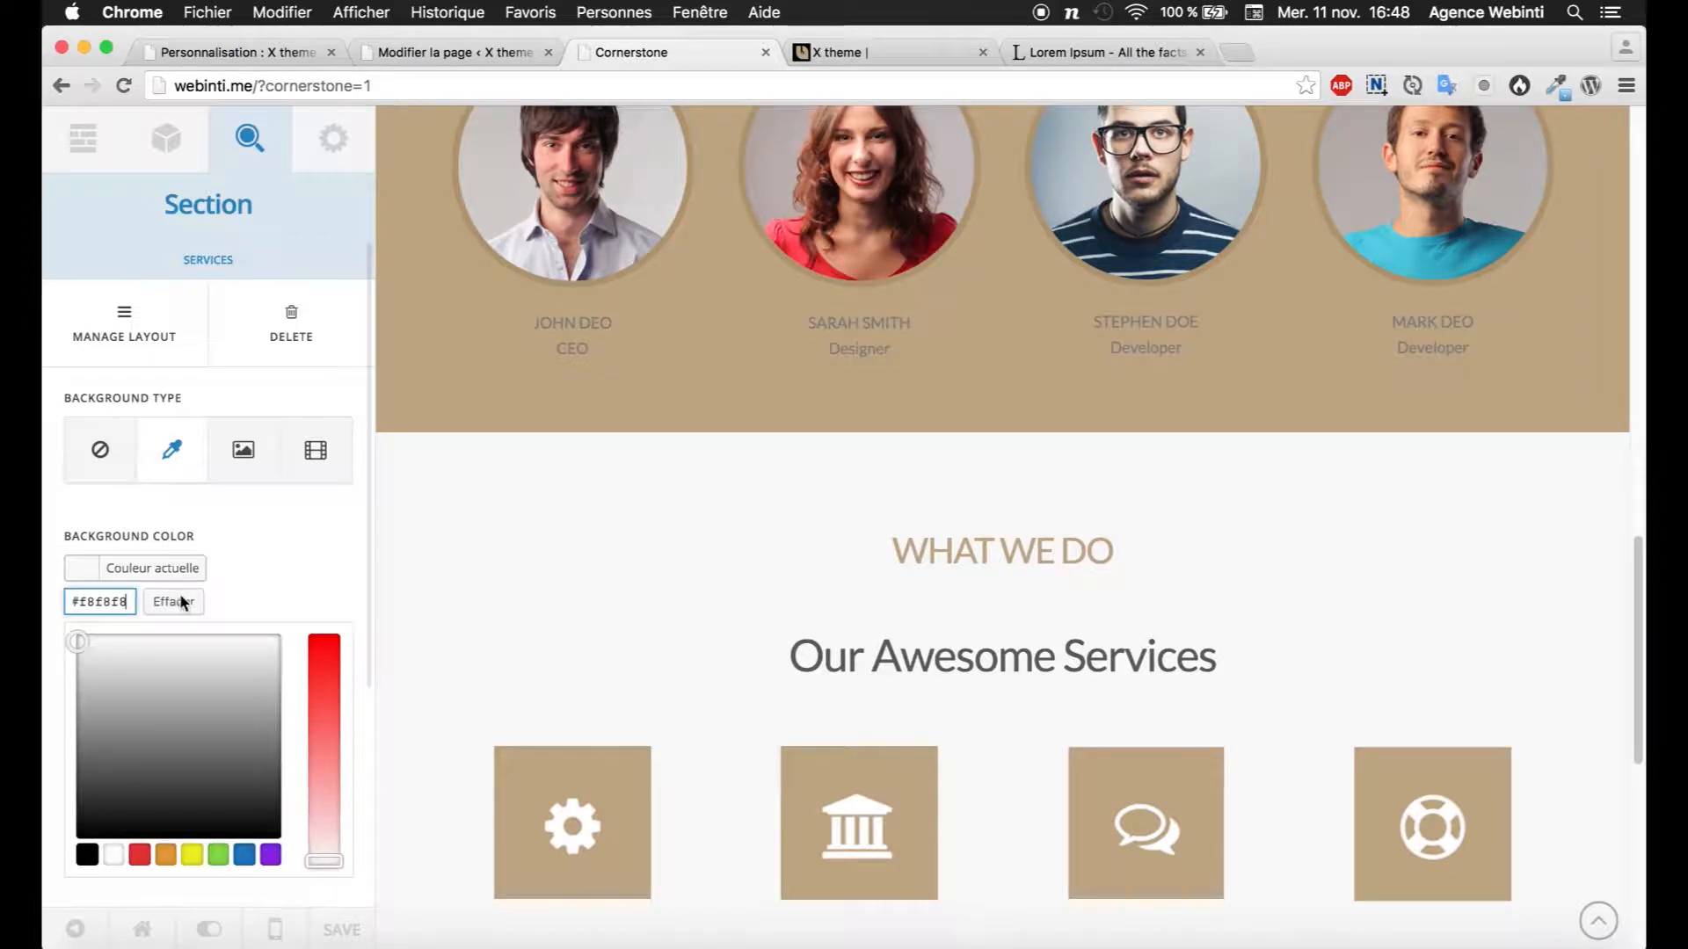
click(417, 552)
scroll(416, 554, down, 8)
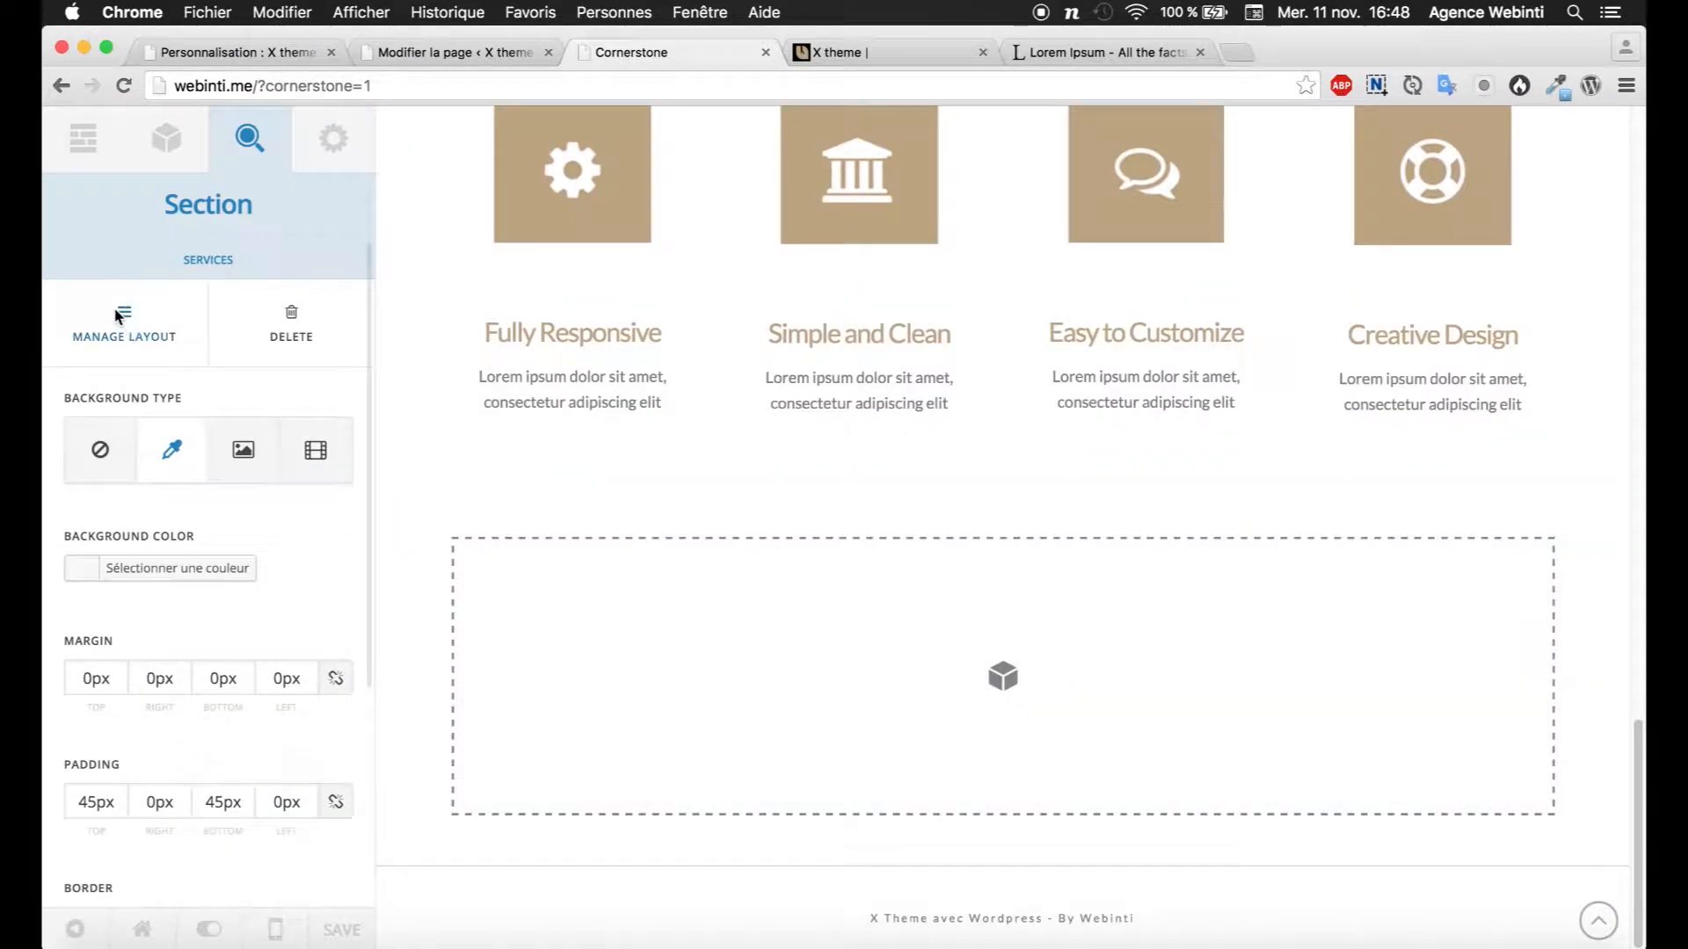
Step: Leave the Services section's settings and open the Features section in the page layout
click(121, 330)
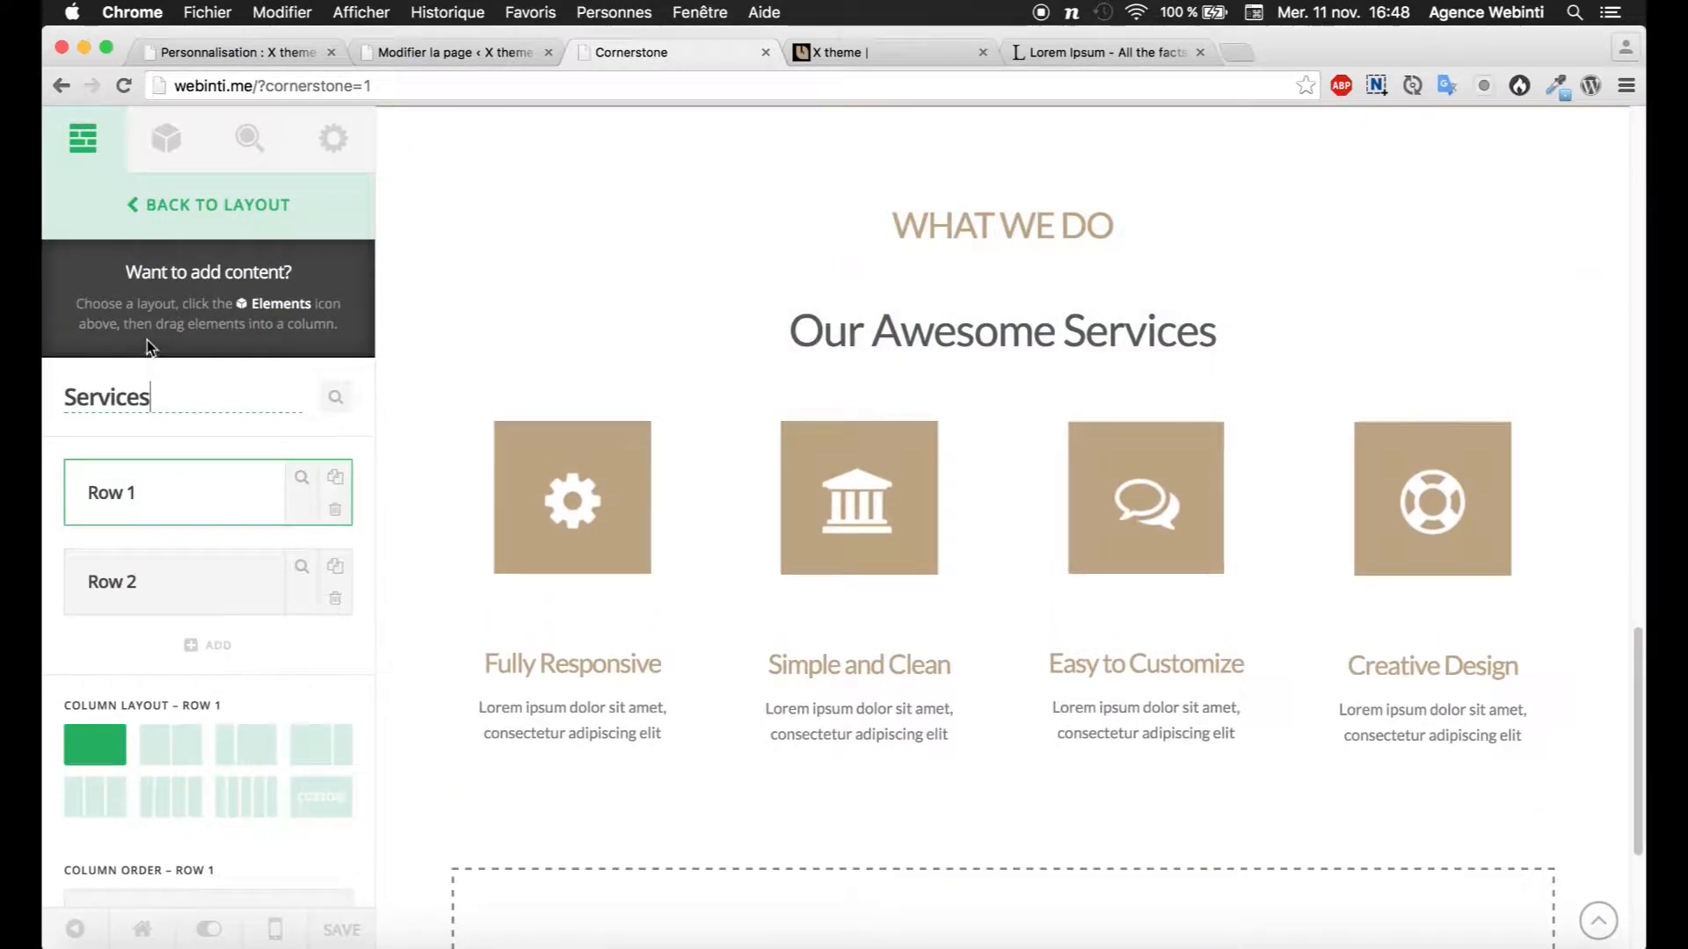
click(132, 205)
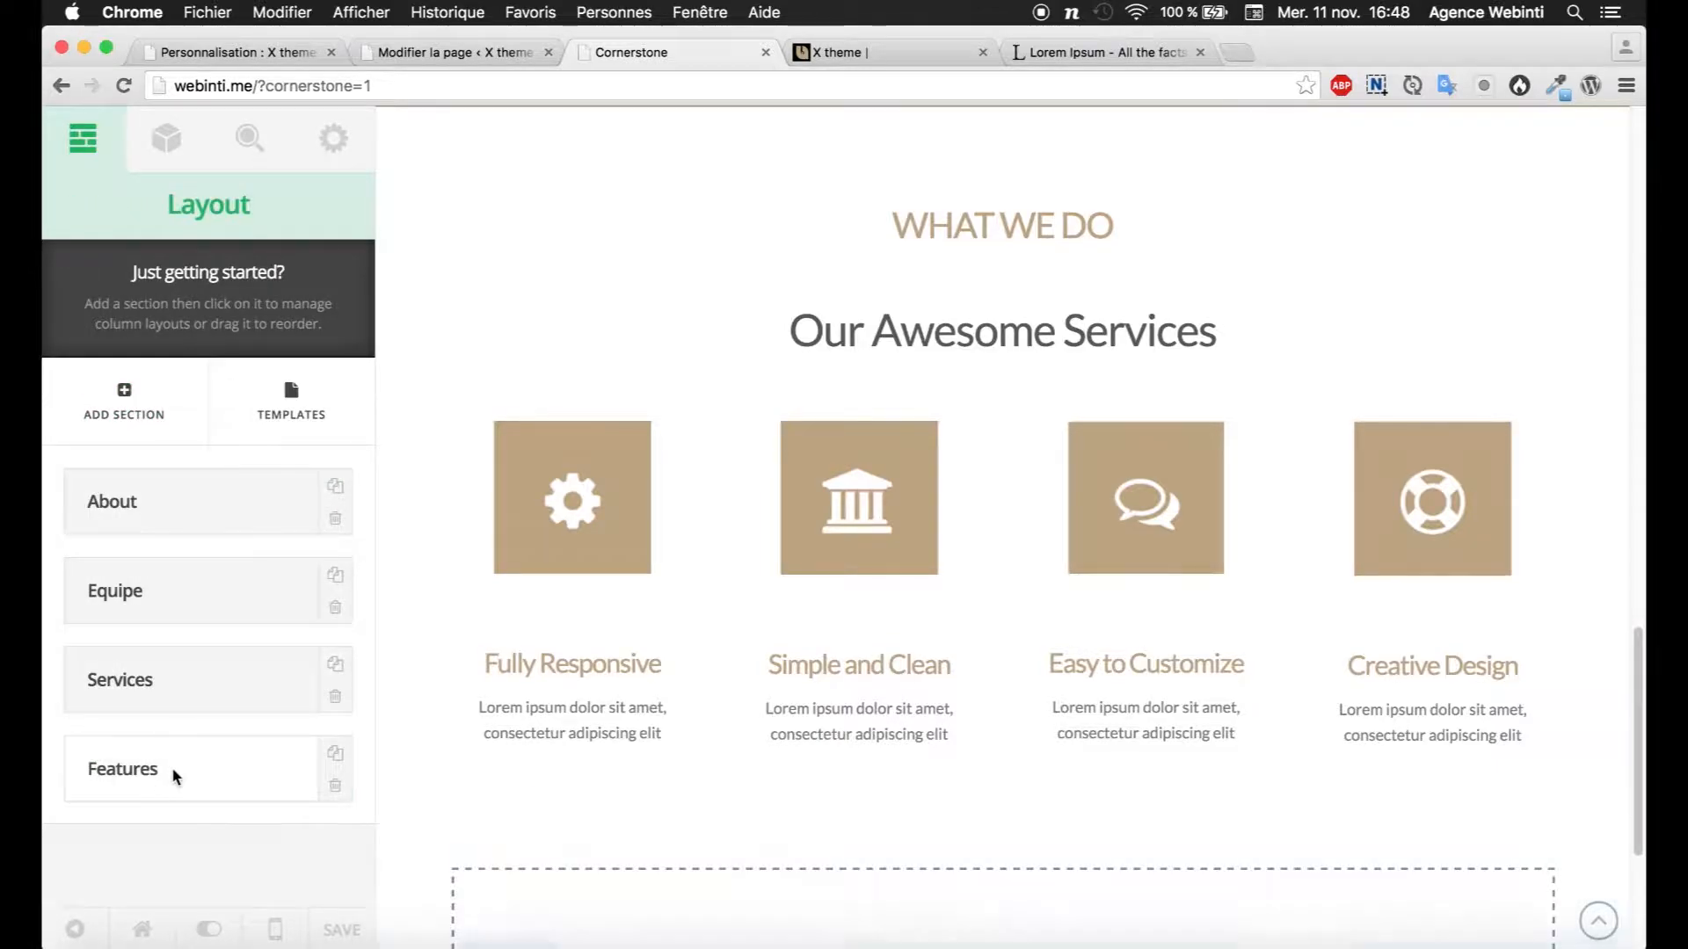
click(173, 772)
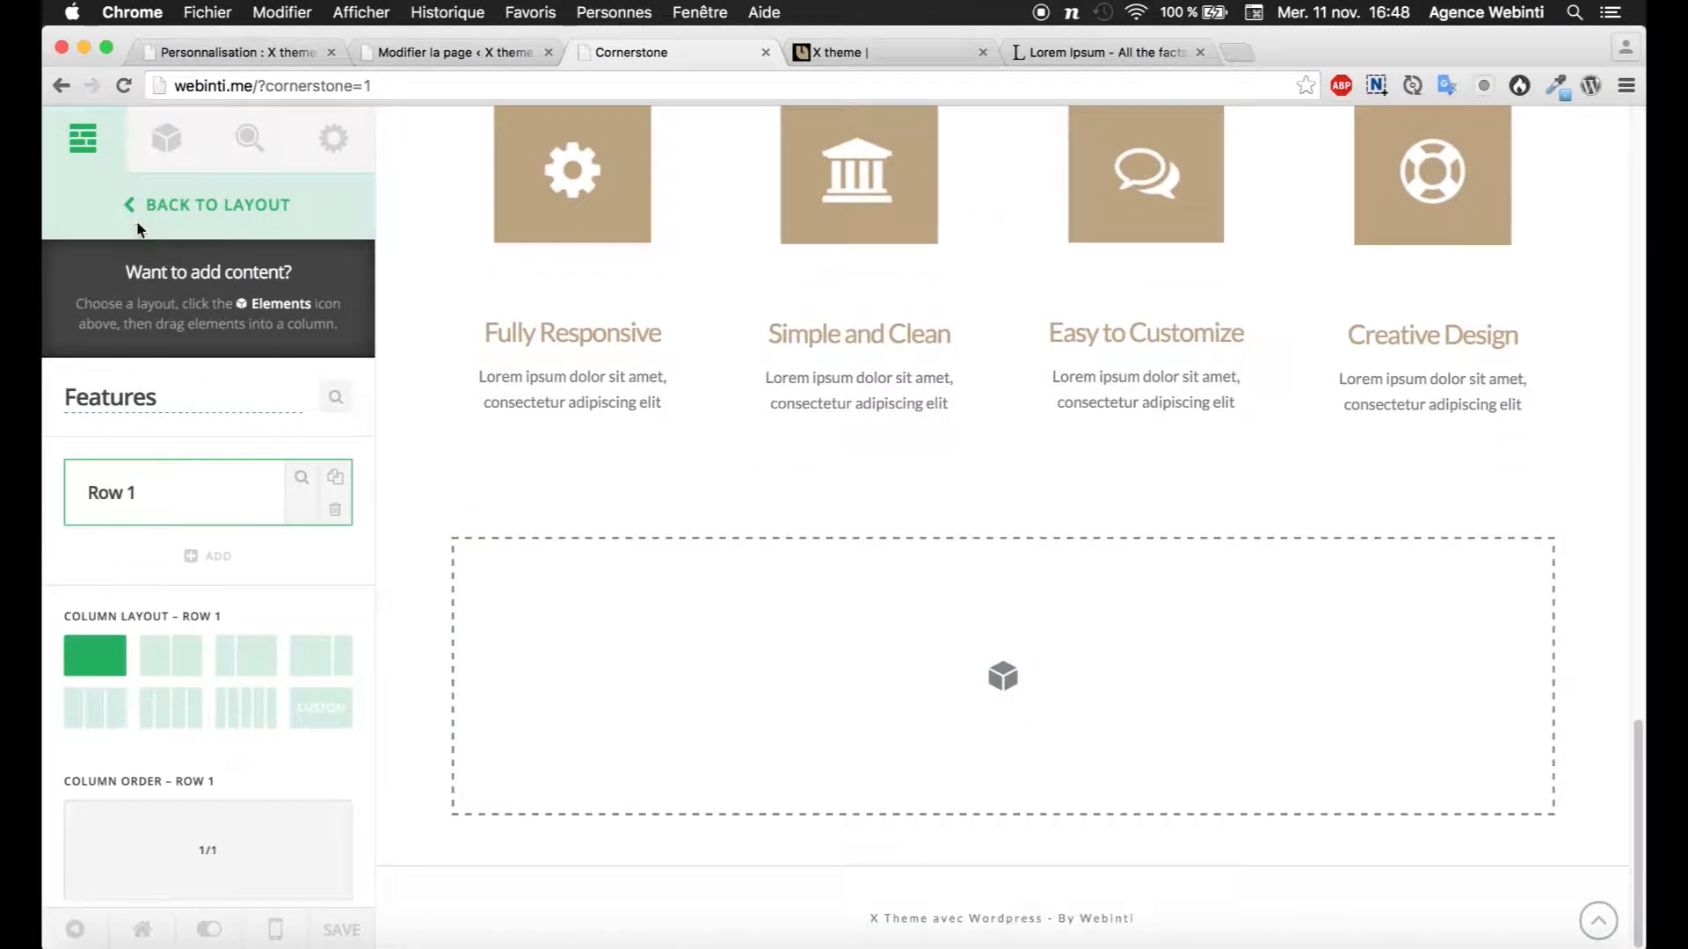
click(137, 203)
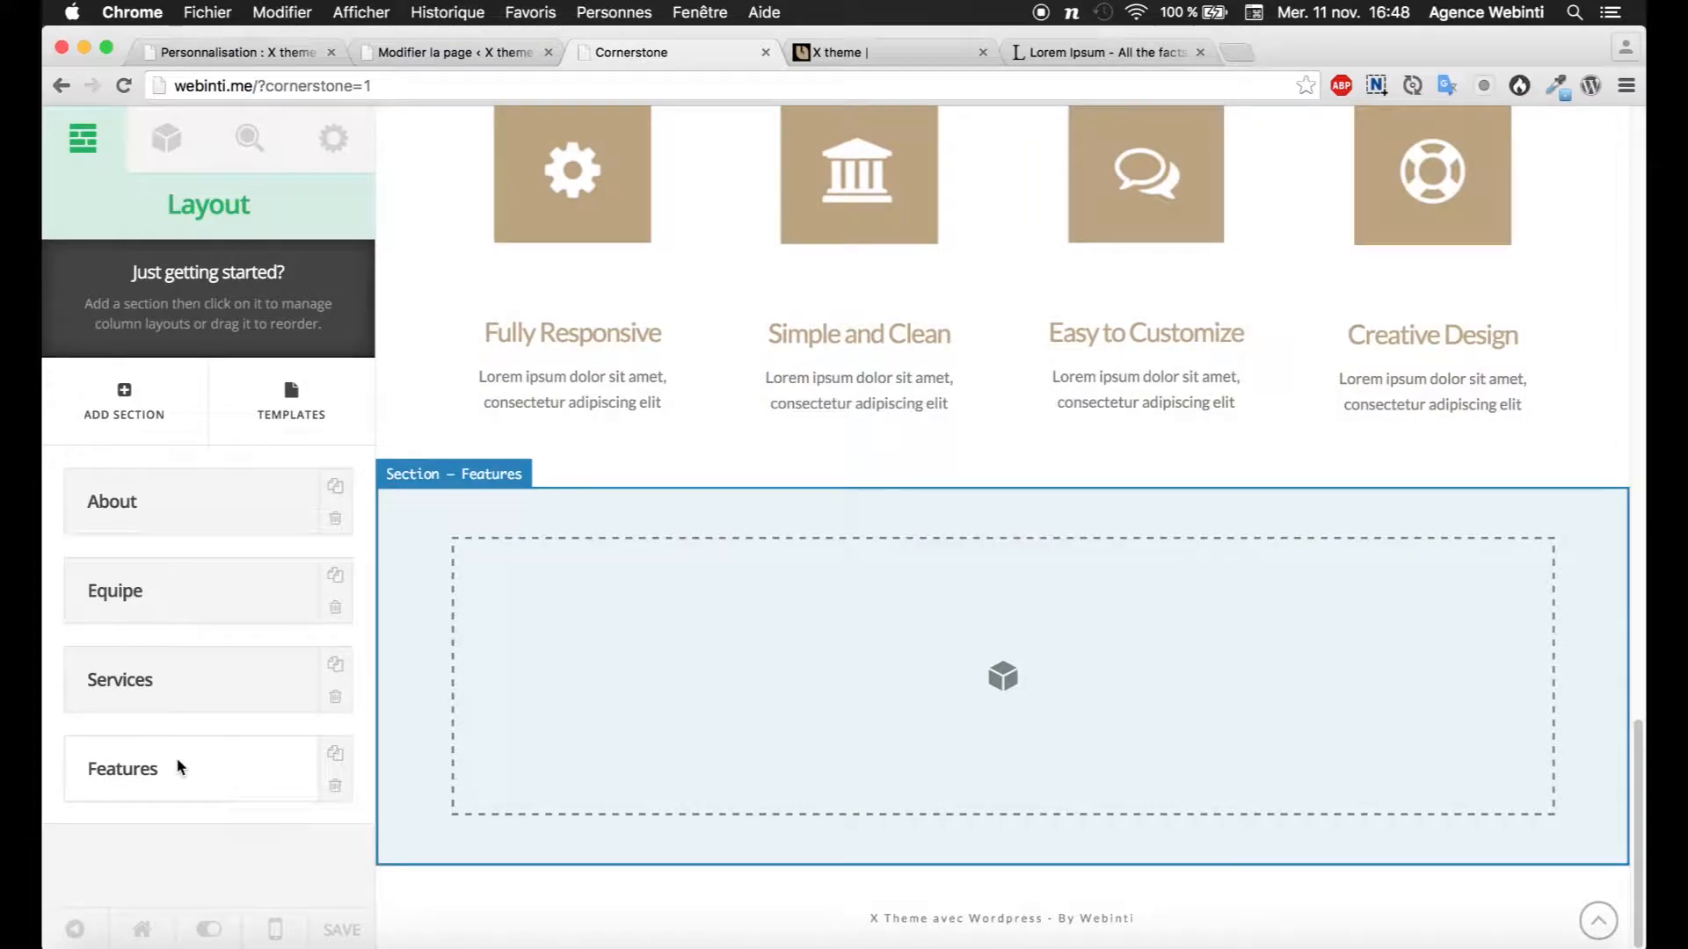
click(176, 768)
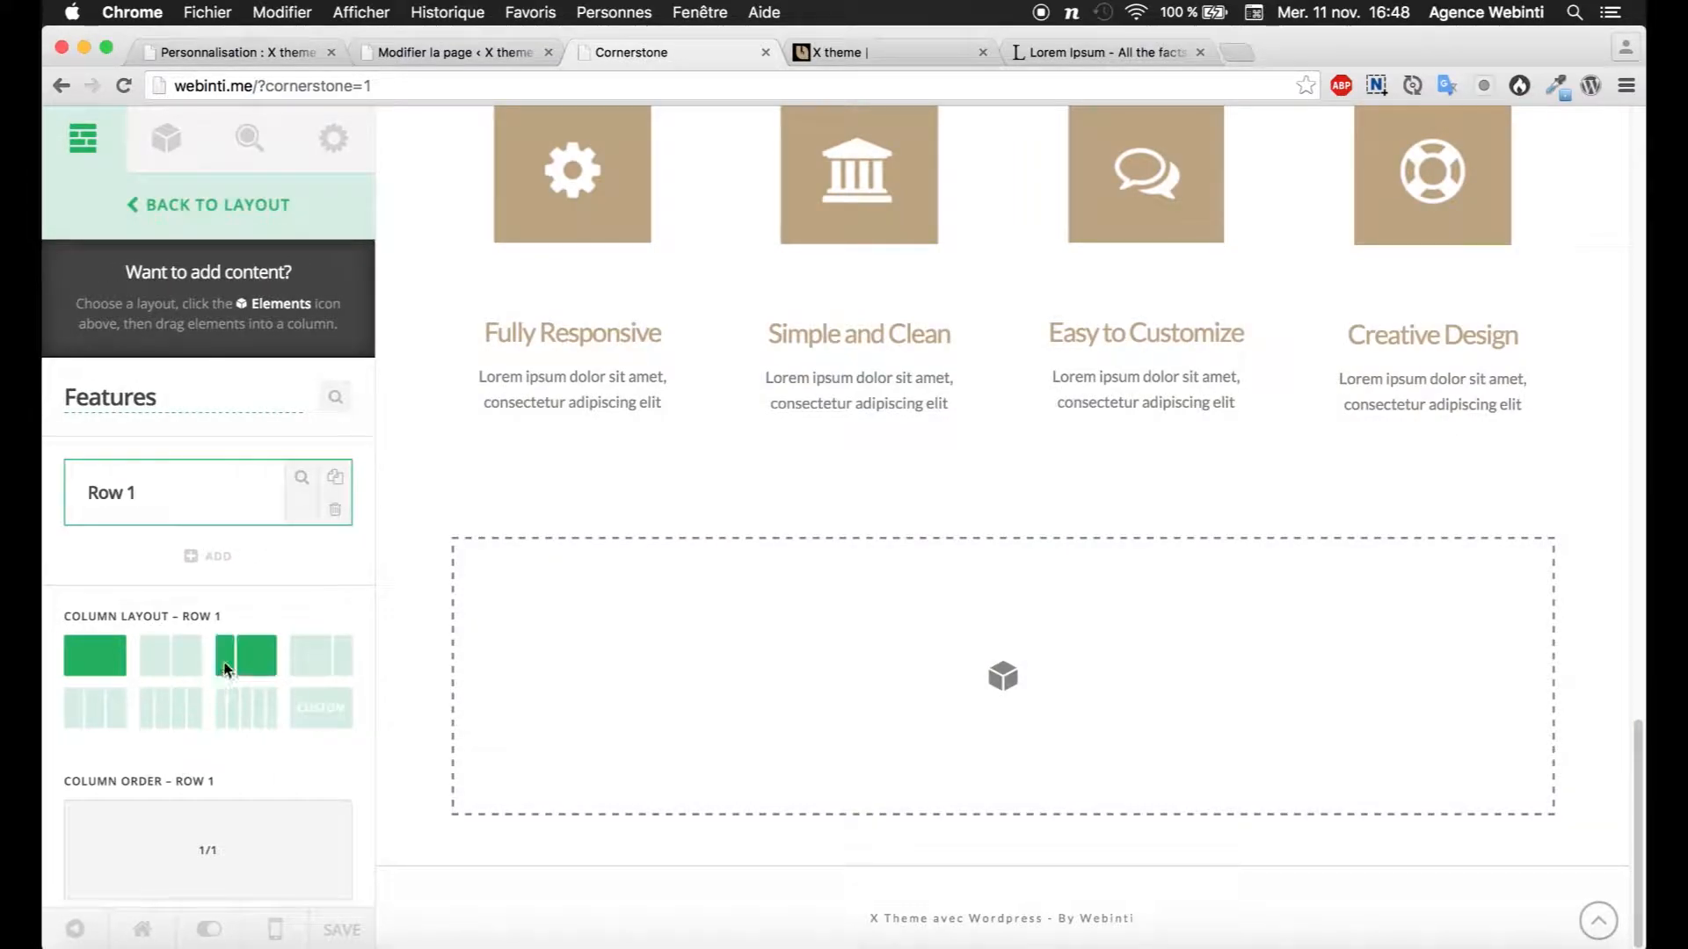
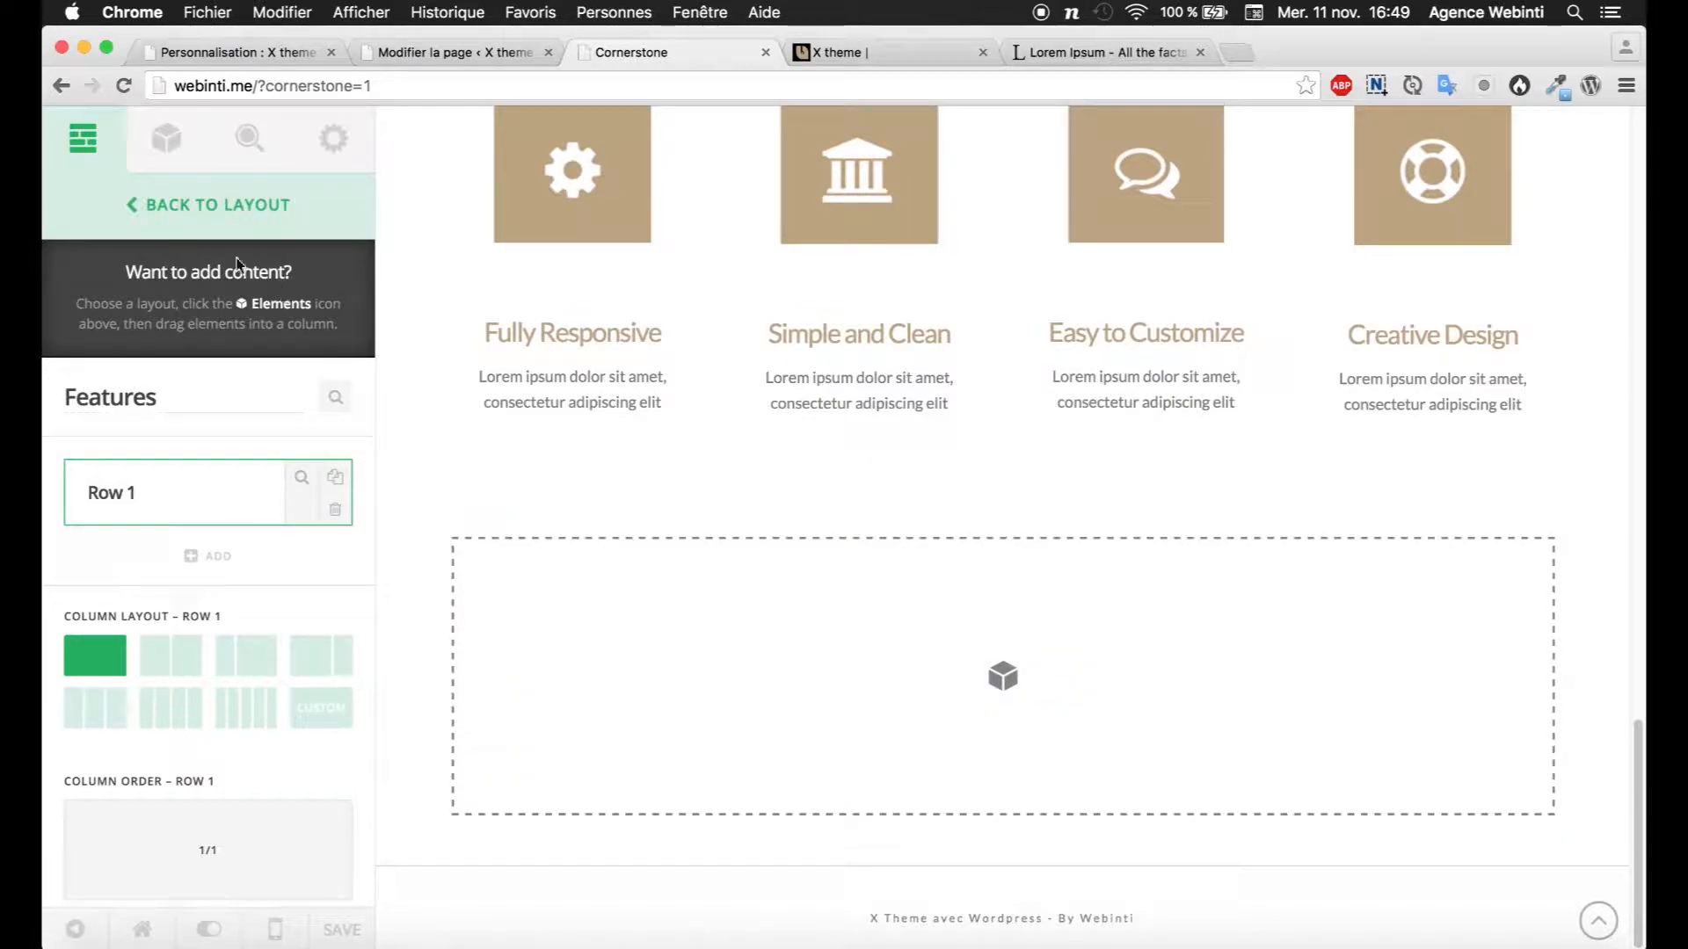
Step: Add a Text element to the empty column of the Features section, checking the Photoshop mockup and returning to Chrome
click(179, 160)
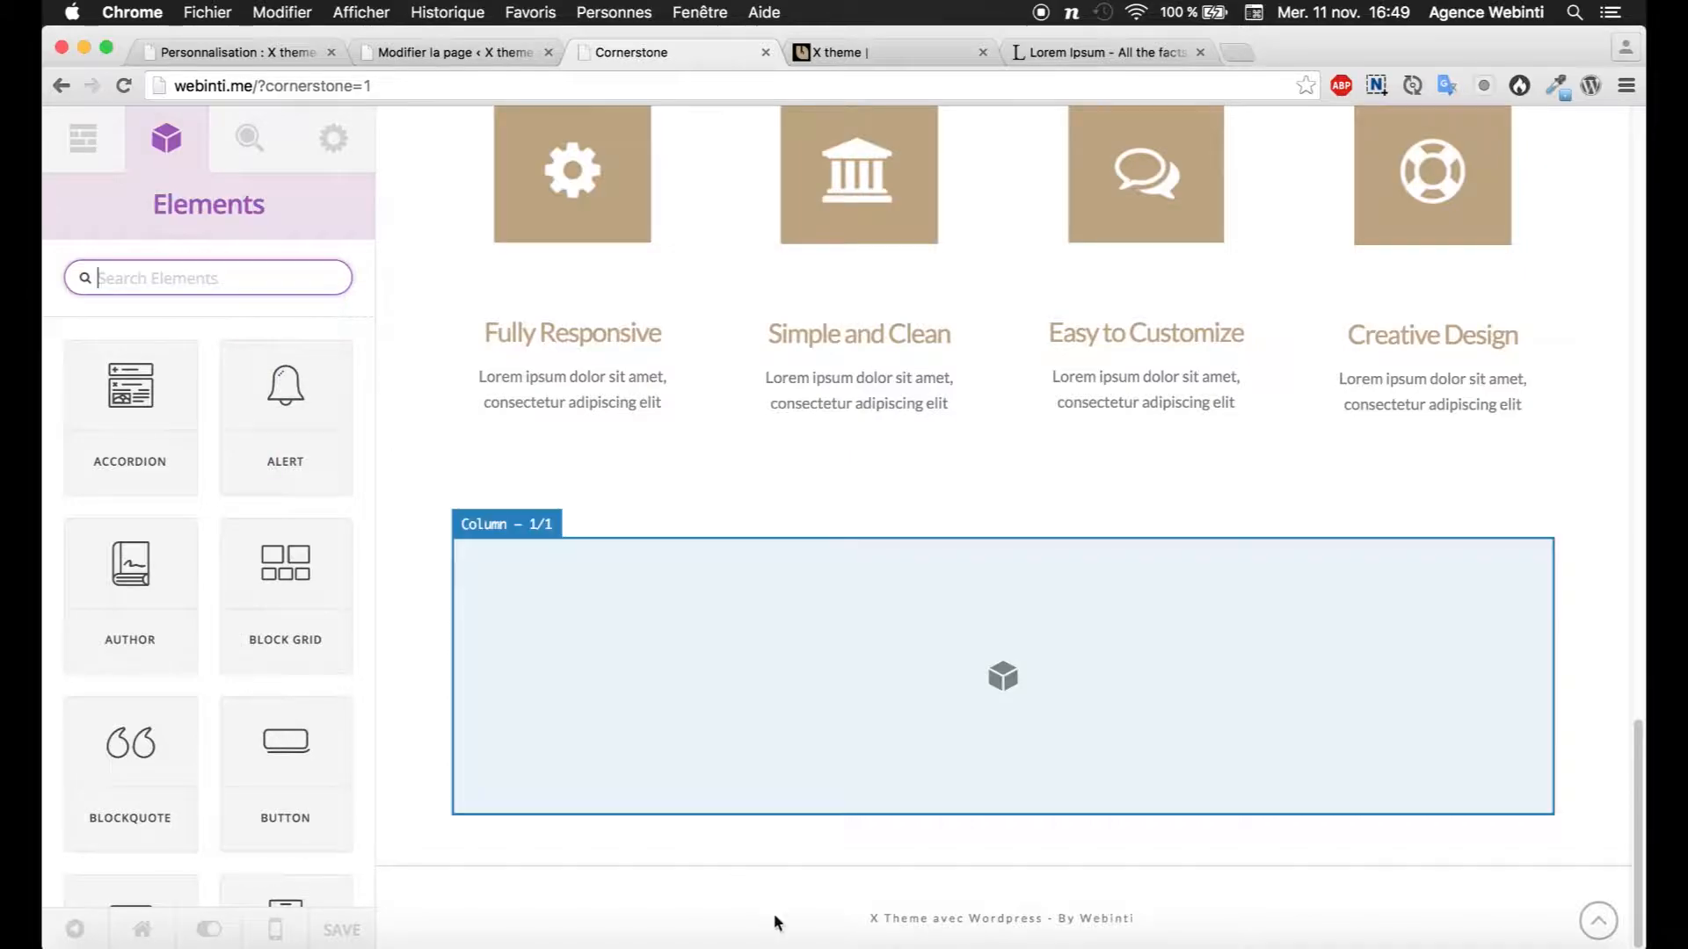
click(778, 923)
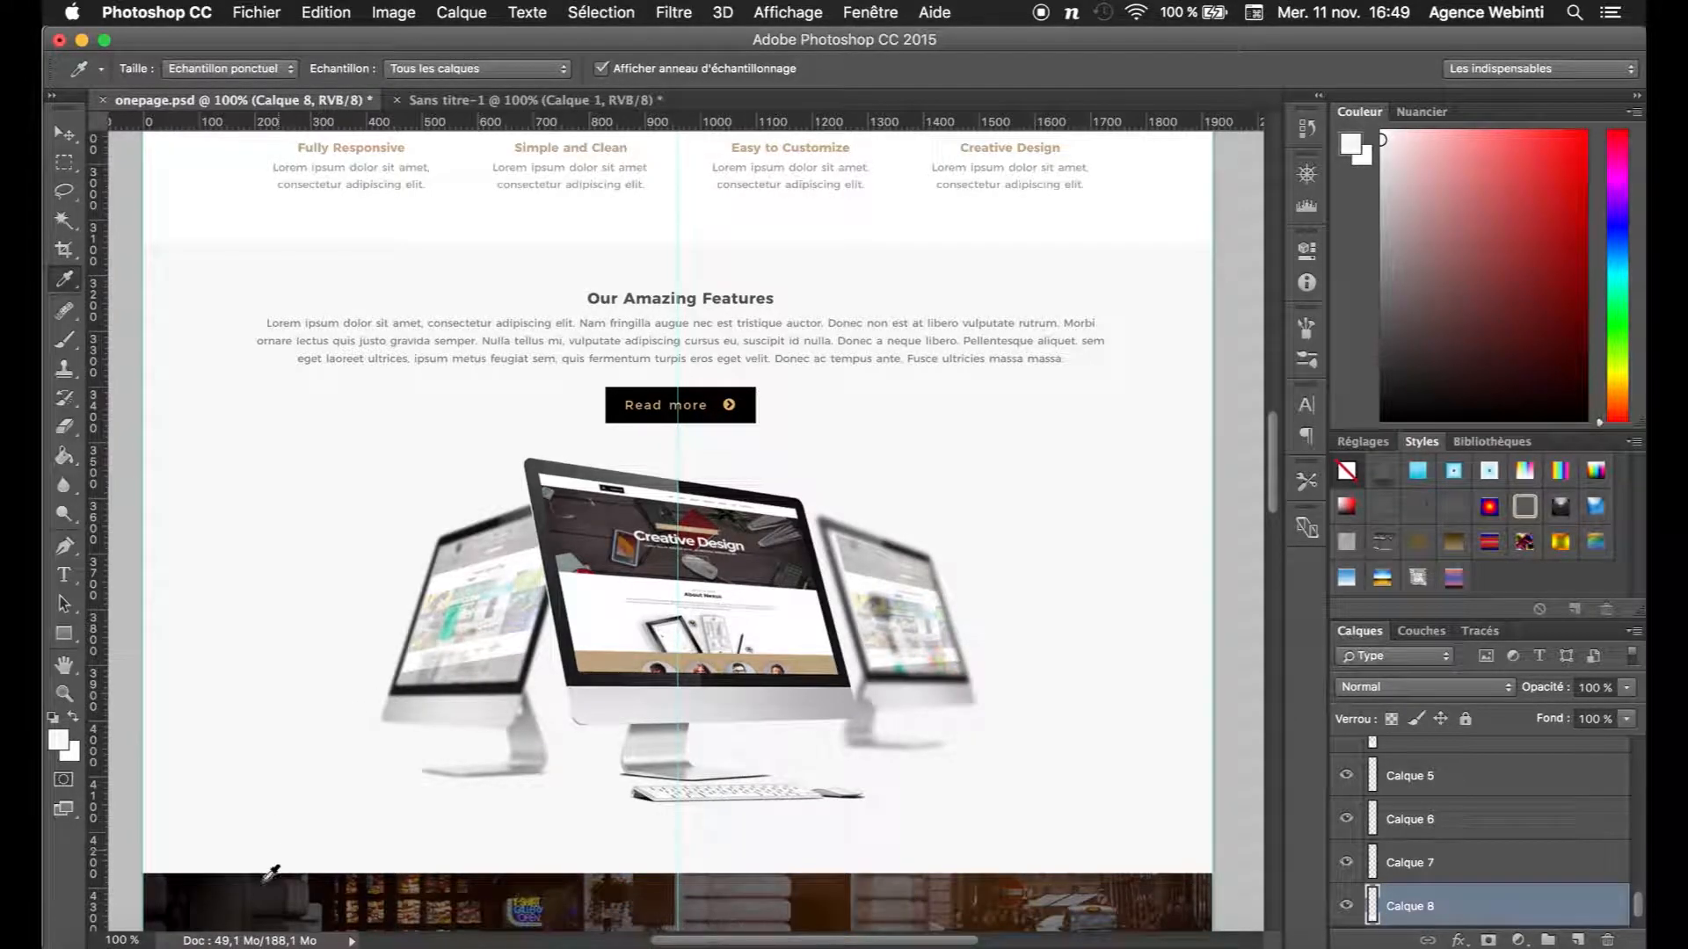
click(181, 919)
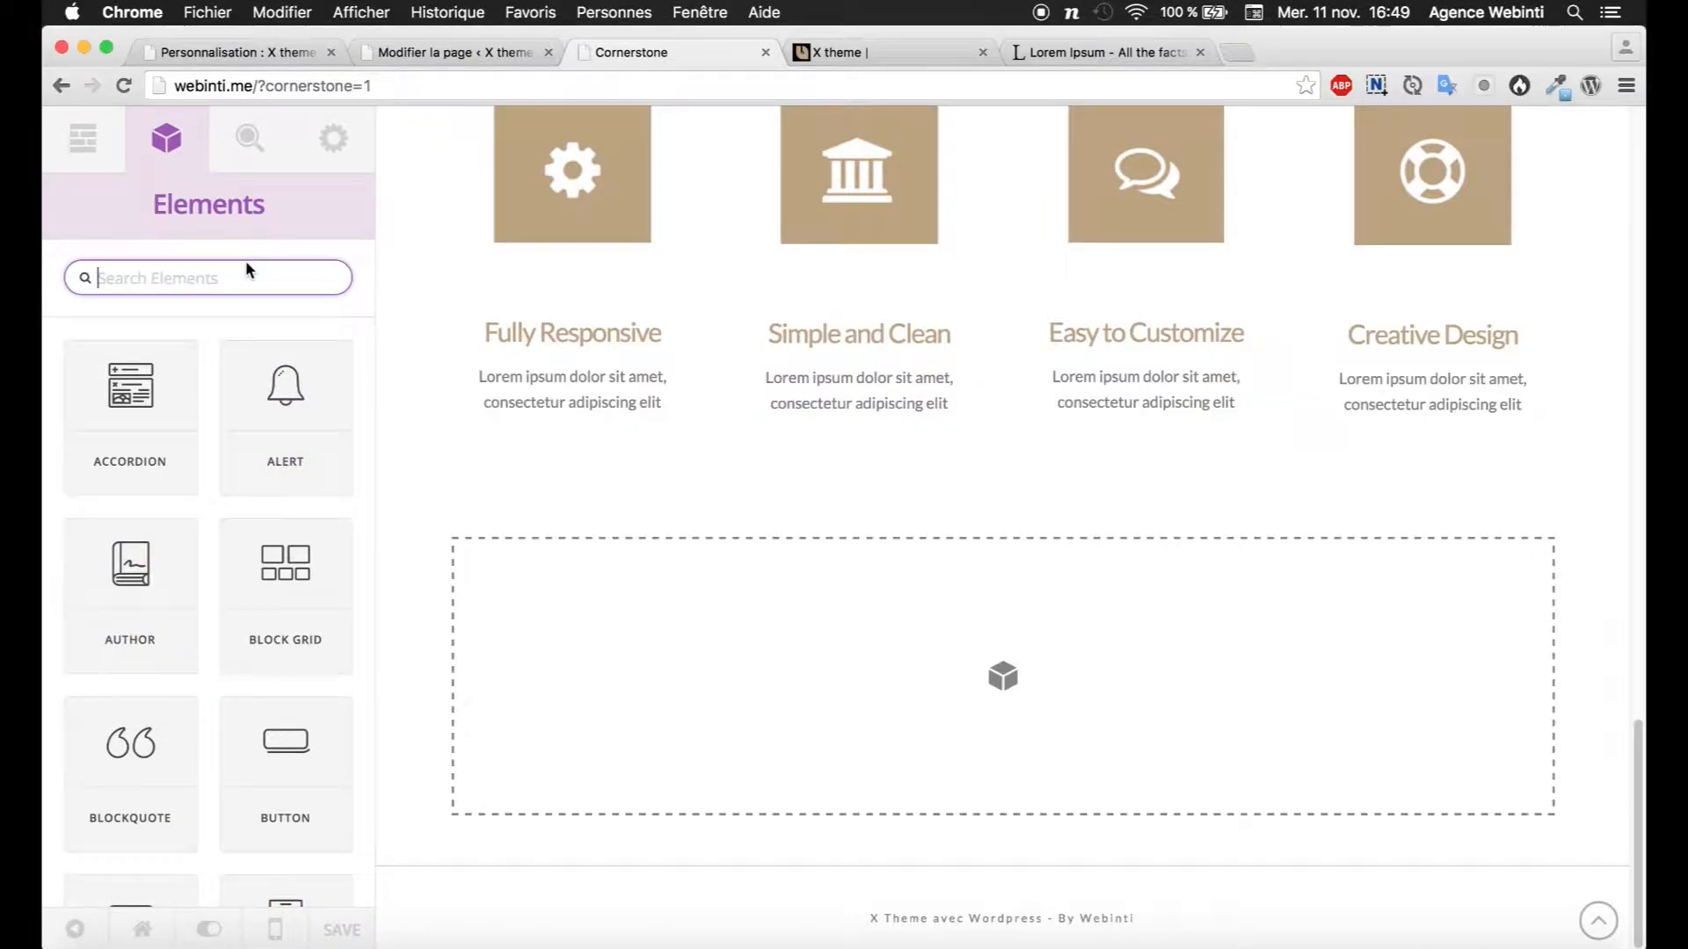
text(text)
drag(287, 361, 584, 603)
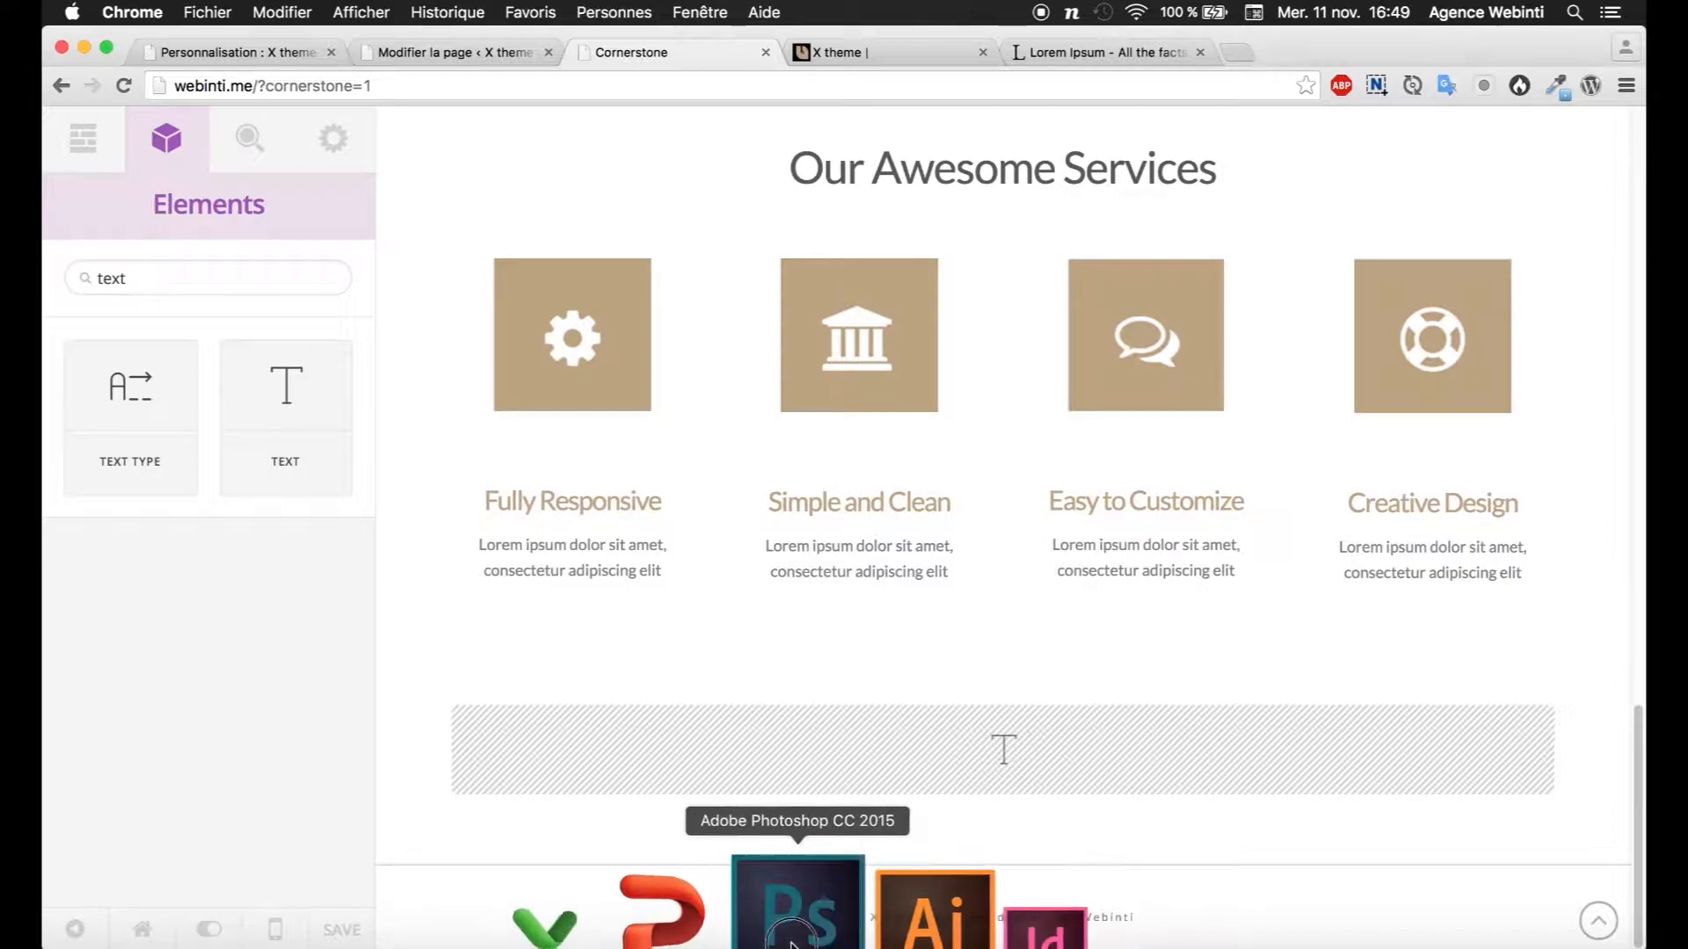
click(794, 940)
click(150, 923)
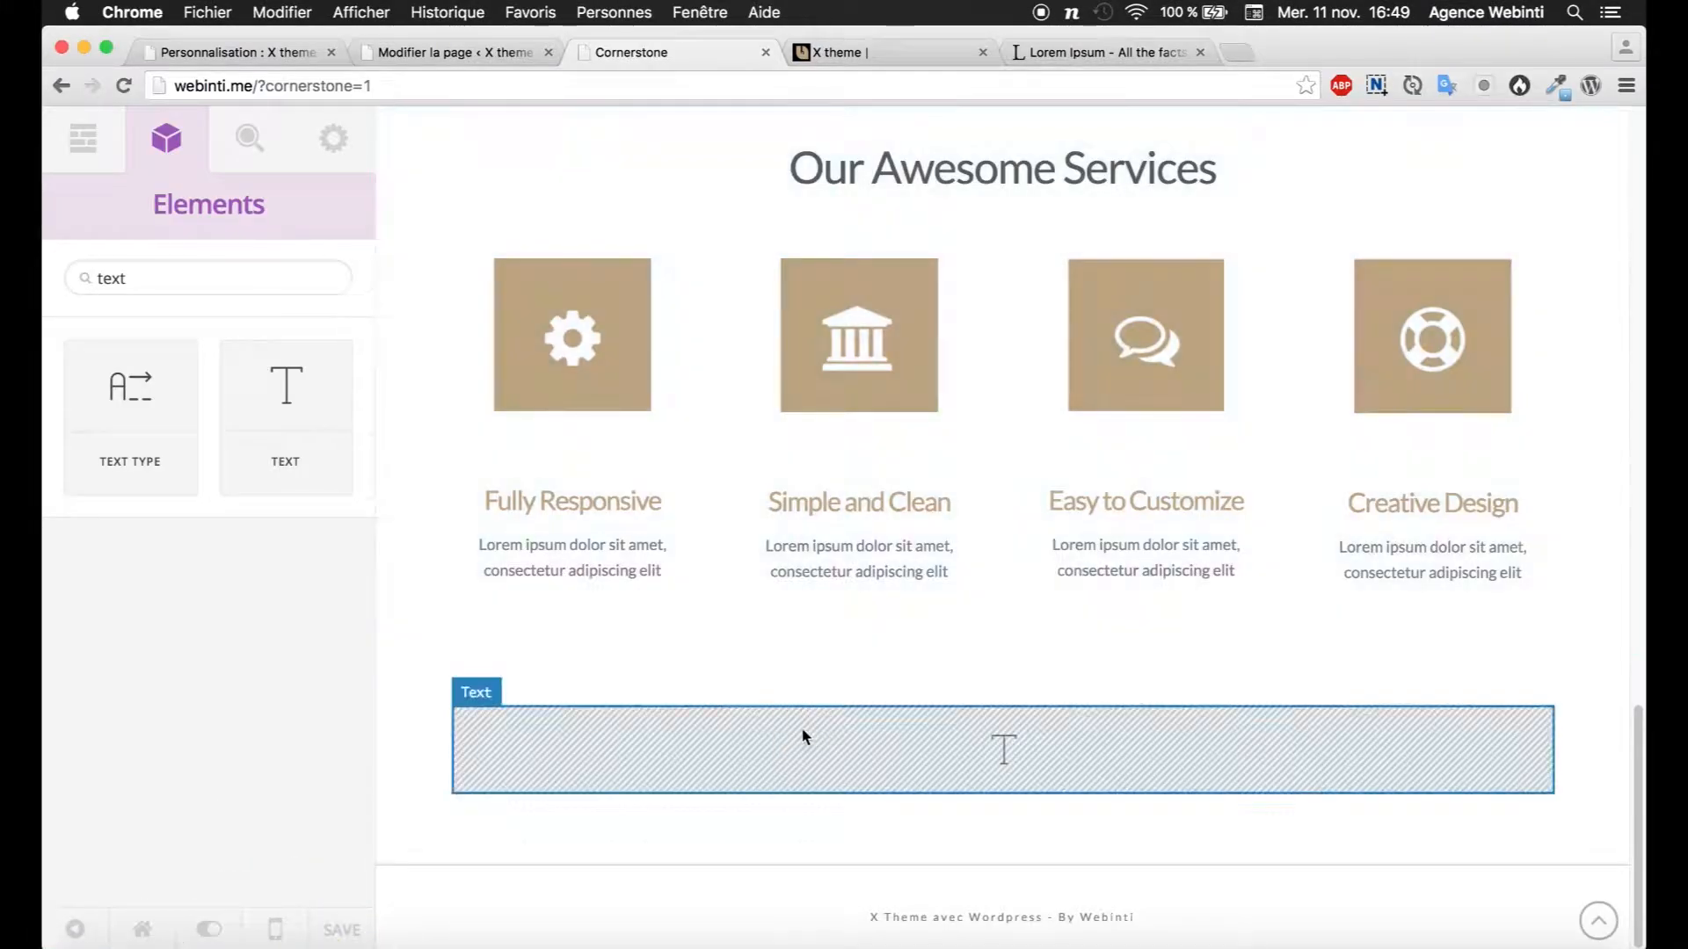
Step: Copy the full markup of the "WELCOME TO WEBINTIX" text block into the empty Text element of the Features section
click(803, 735)
click(146, 531)
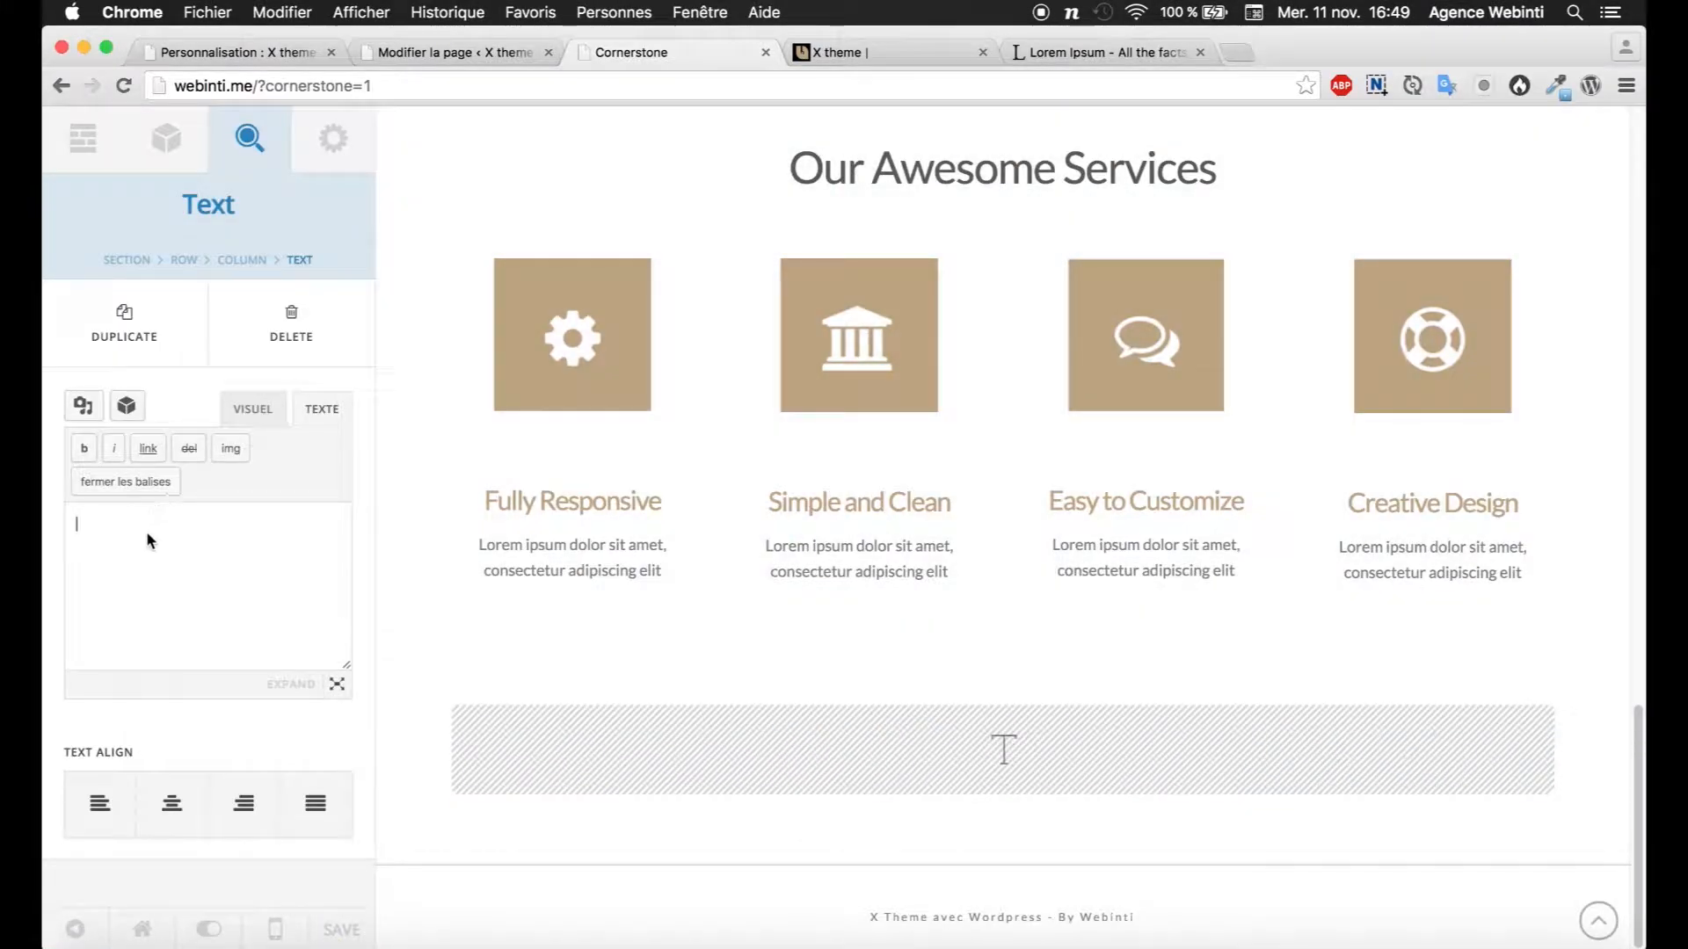
scroll(785, 373, up, 3)
scroll(888, 313, up, 15)
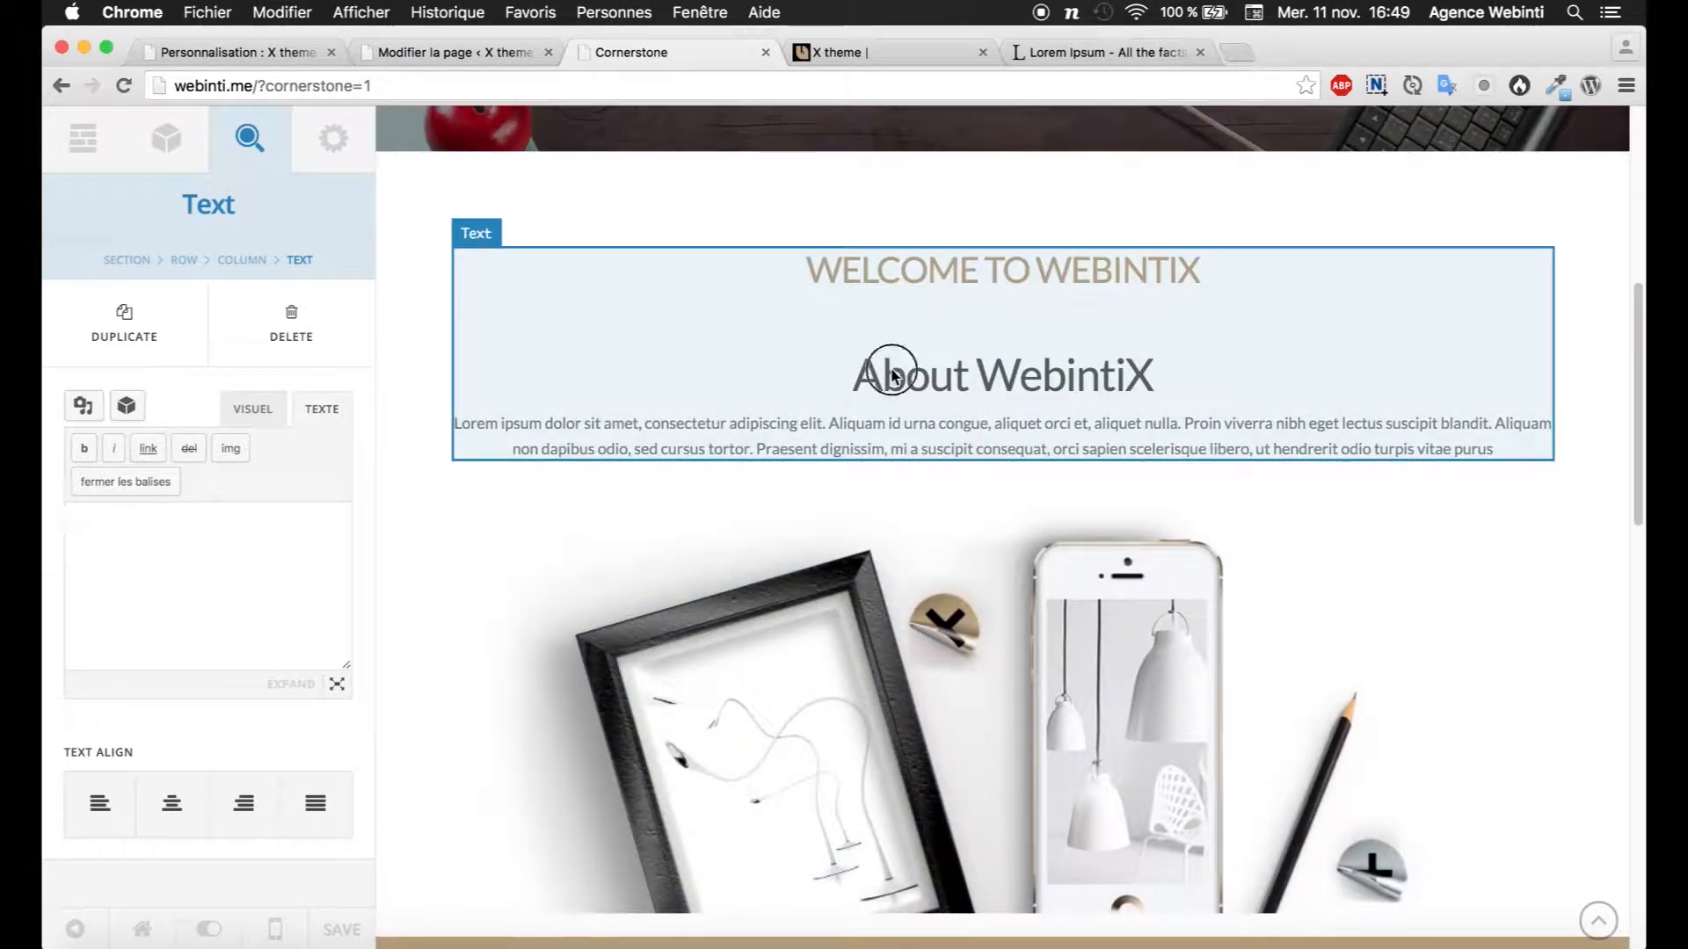
click(892, 376)
key(super+a)
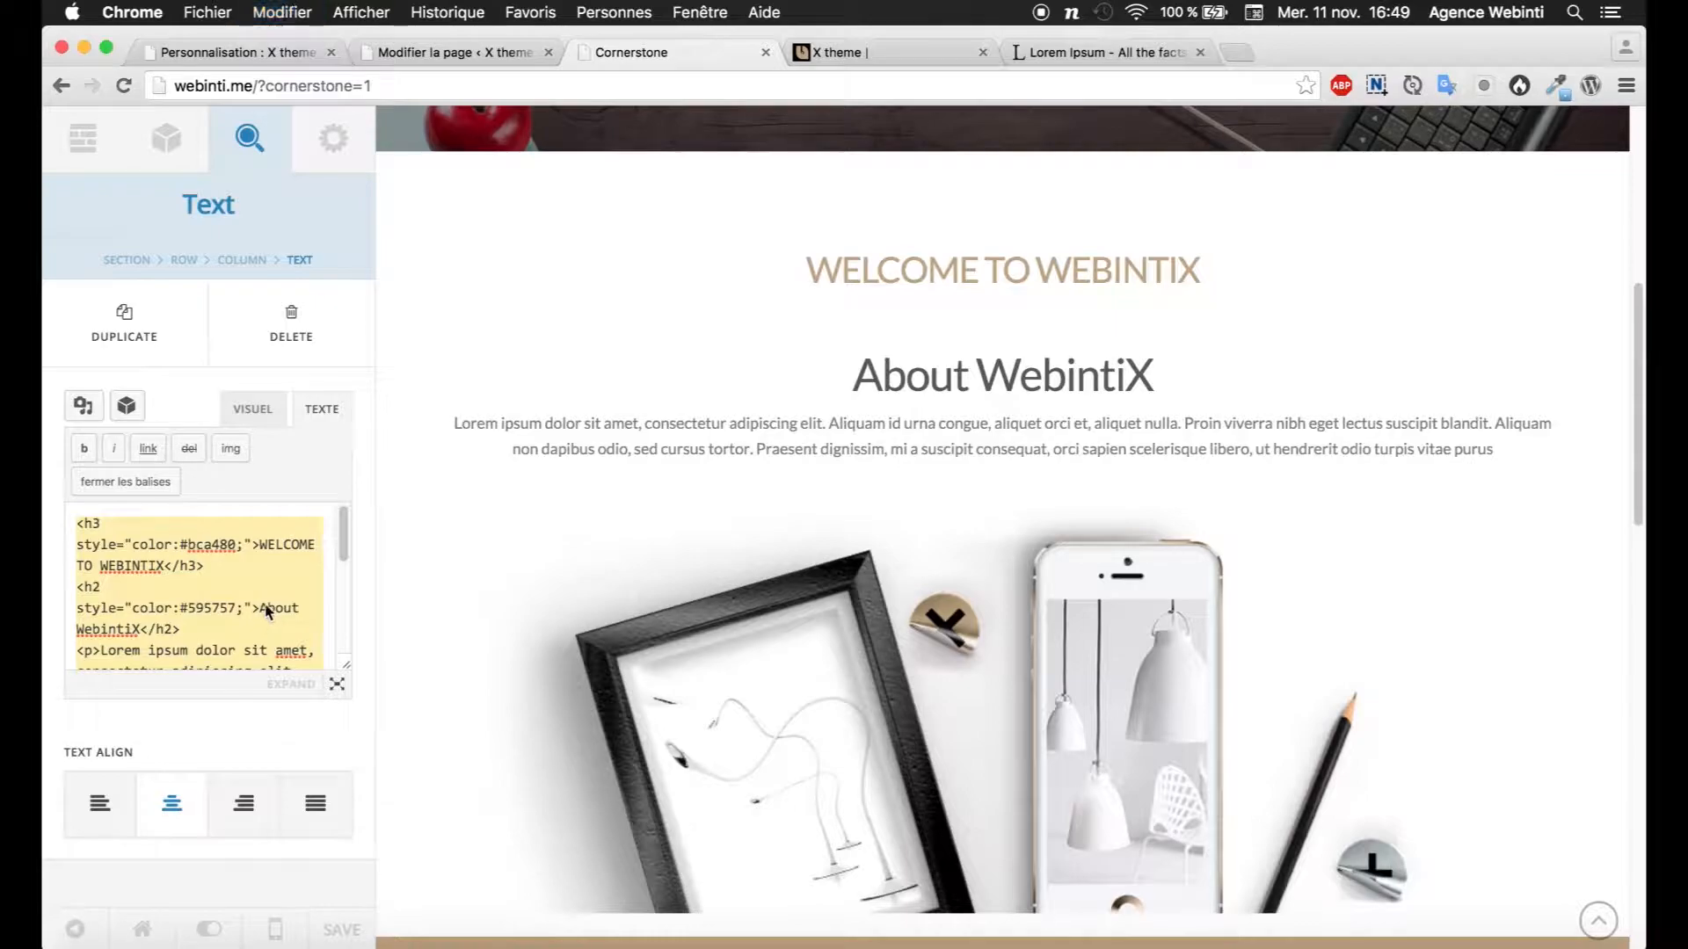
scroll(267, 601, down, 5)
scroll(728, 555, down, 15)
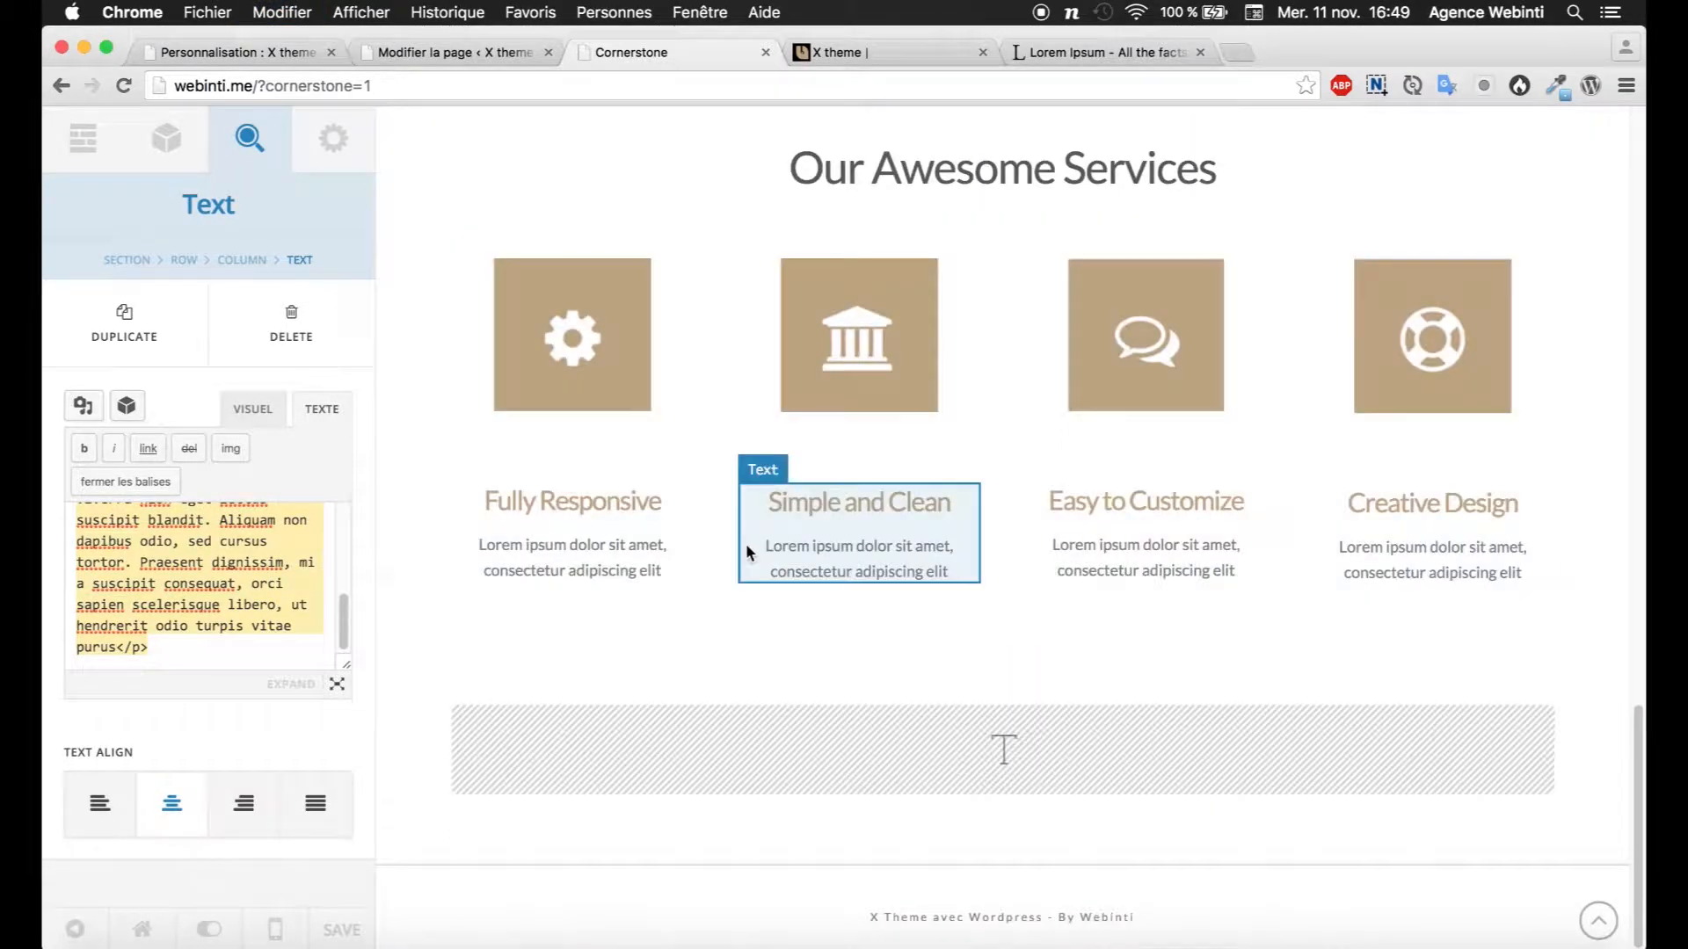
click(825, 734)
key(super+v)
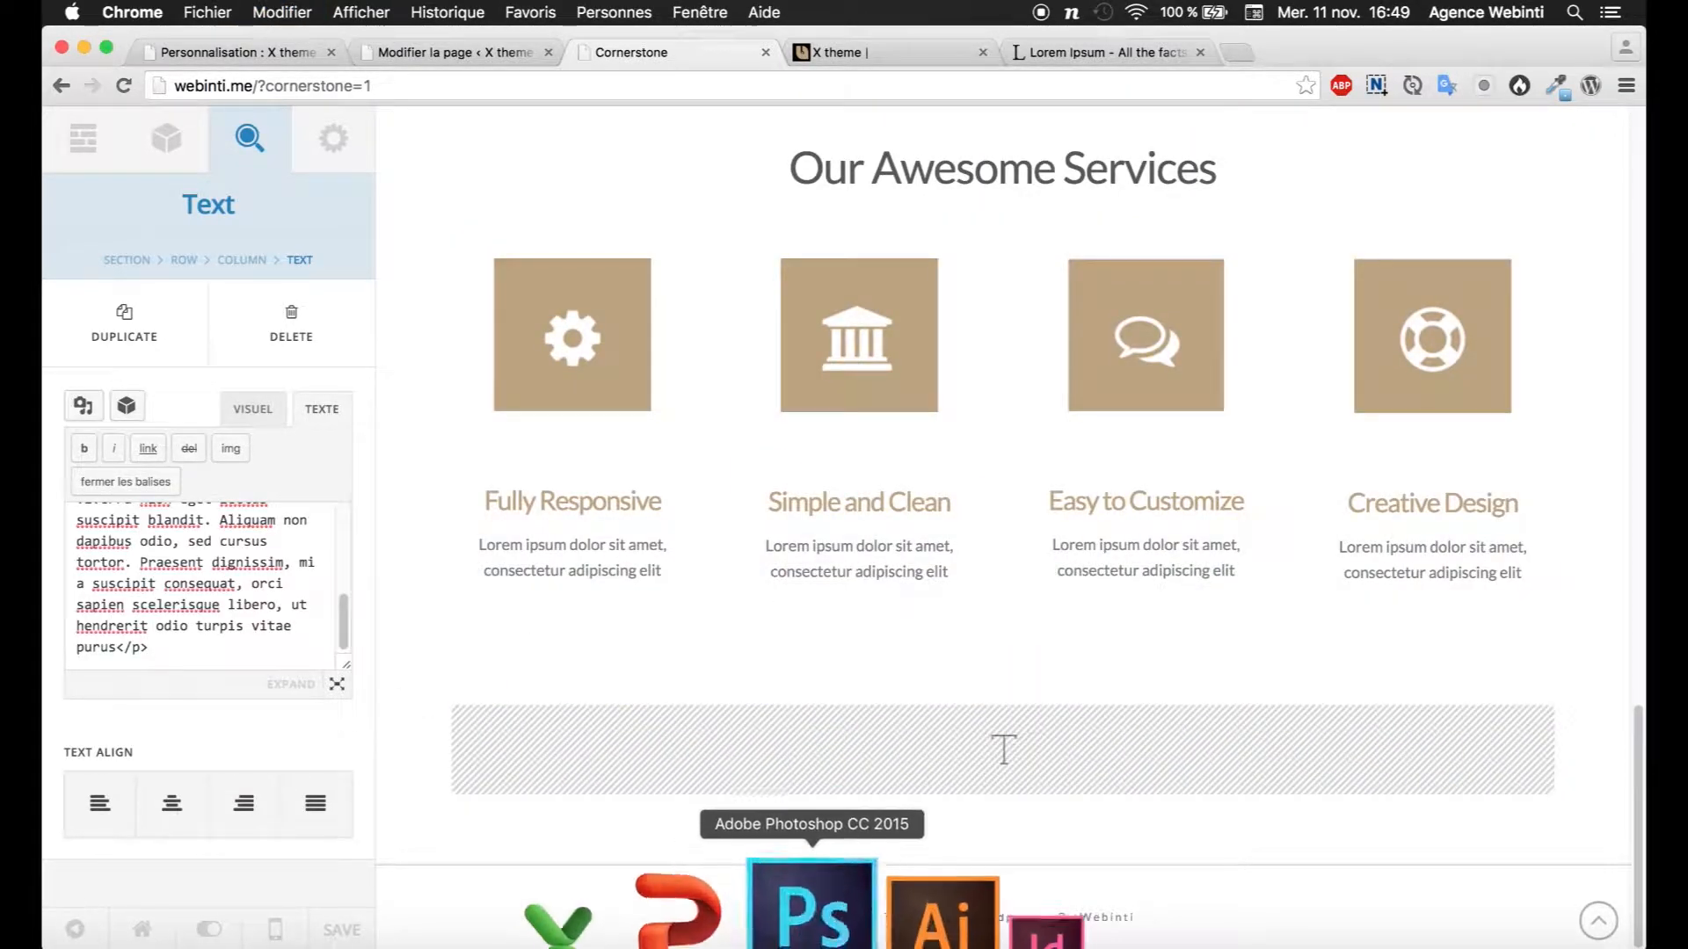
Step: Check the heading in the Photoshop mockup, return to Chrome and replace the pasted h3 text with "Our Amazing Features"
click(803, 915)
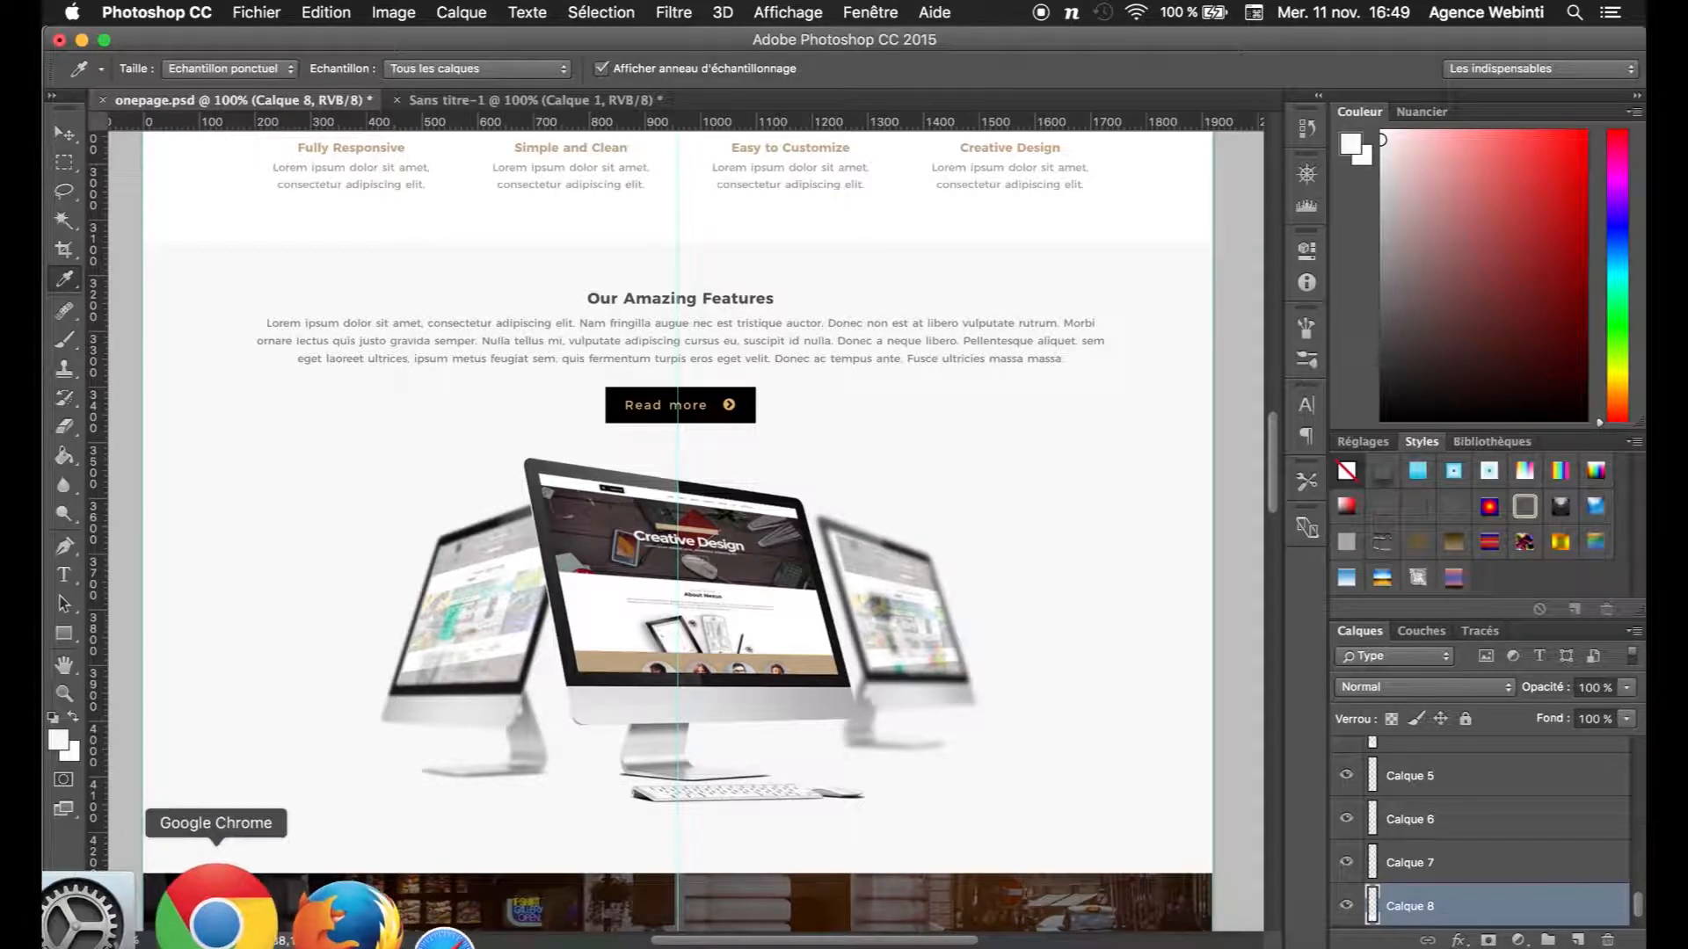
click(215, 909)
scroll(234, 563, up, 1)
scroll(234, 562, up, 5)
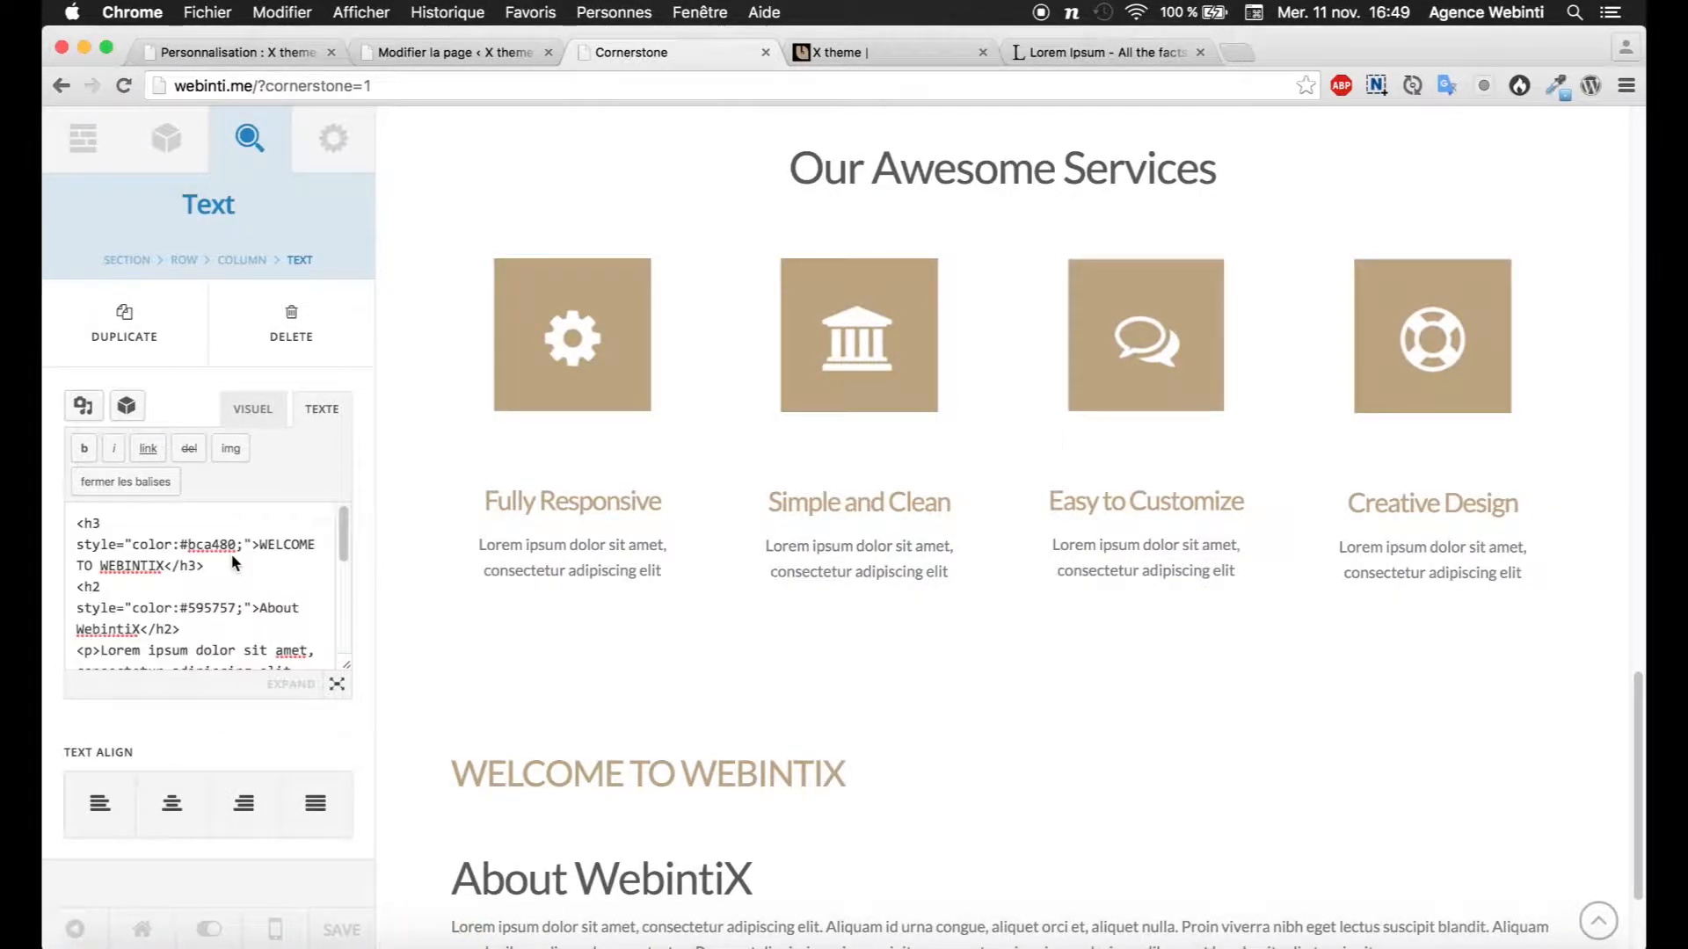
drag(260, 547, 165, 565)
text(Ok)
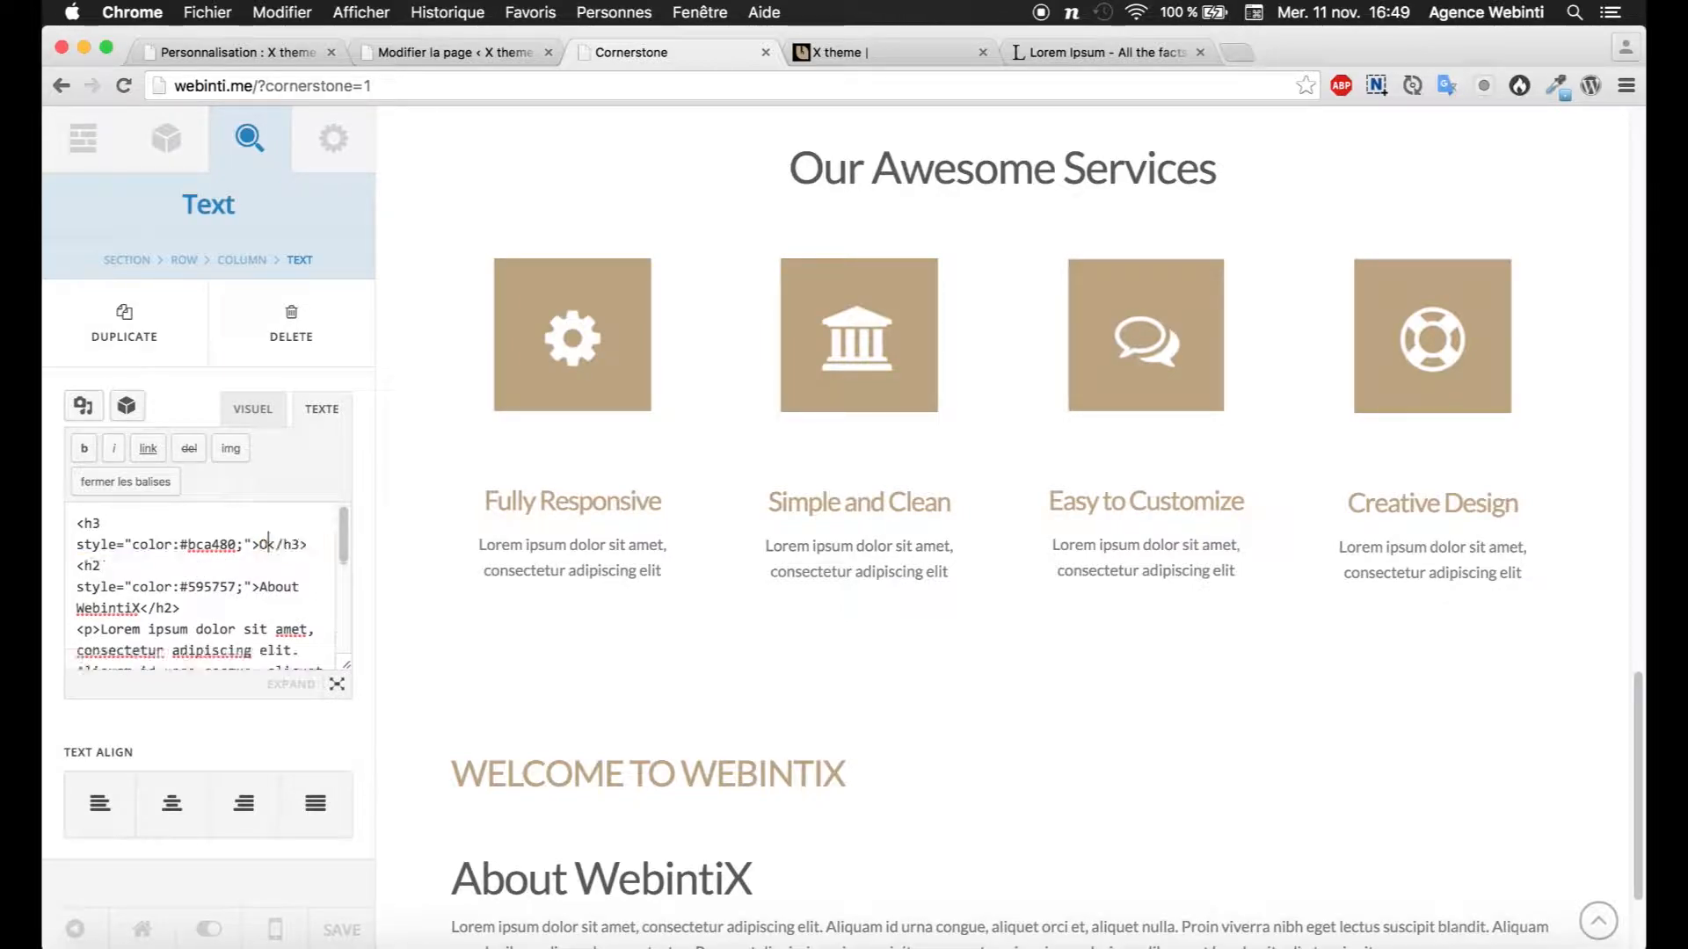
text(r Amazing Features)
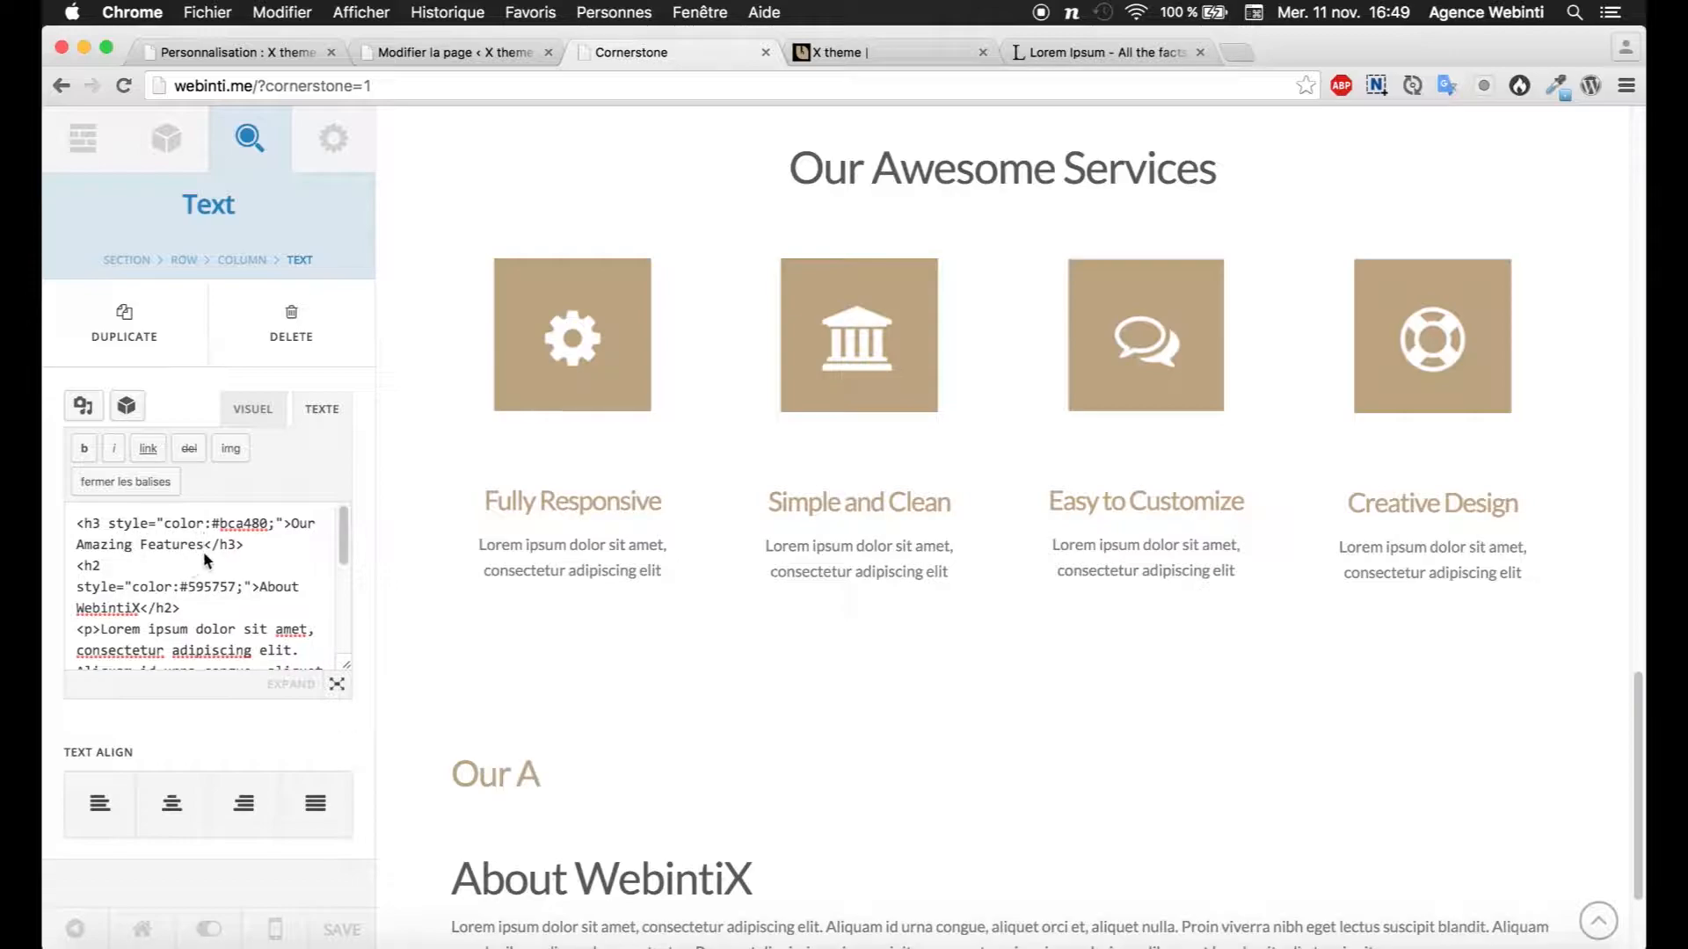
Step: Remove the h3 heading's inline colour and the "About WebintiX" h2 line from the markup, and centre-align the text
drag(283, 526, 117, 524)
key(BackSpace)
key(BackSpace)
key(BackSpace)
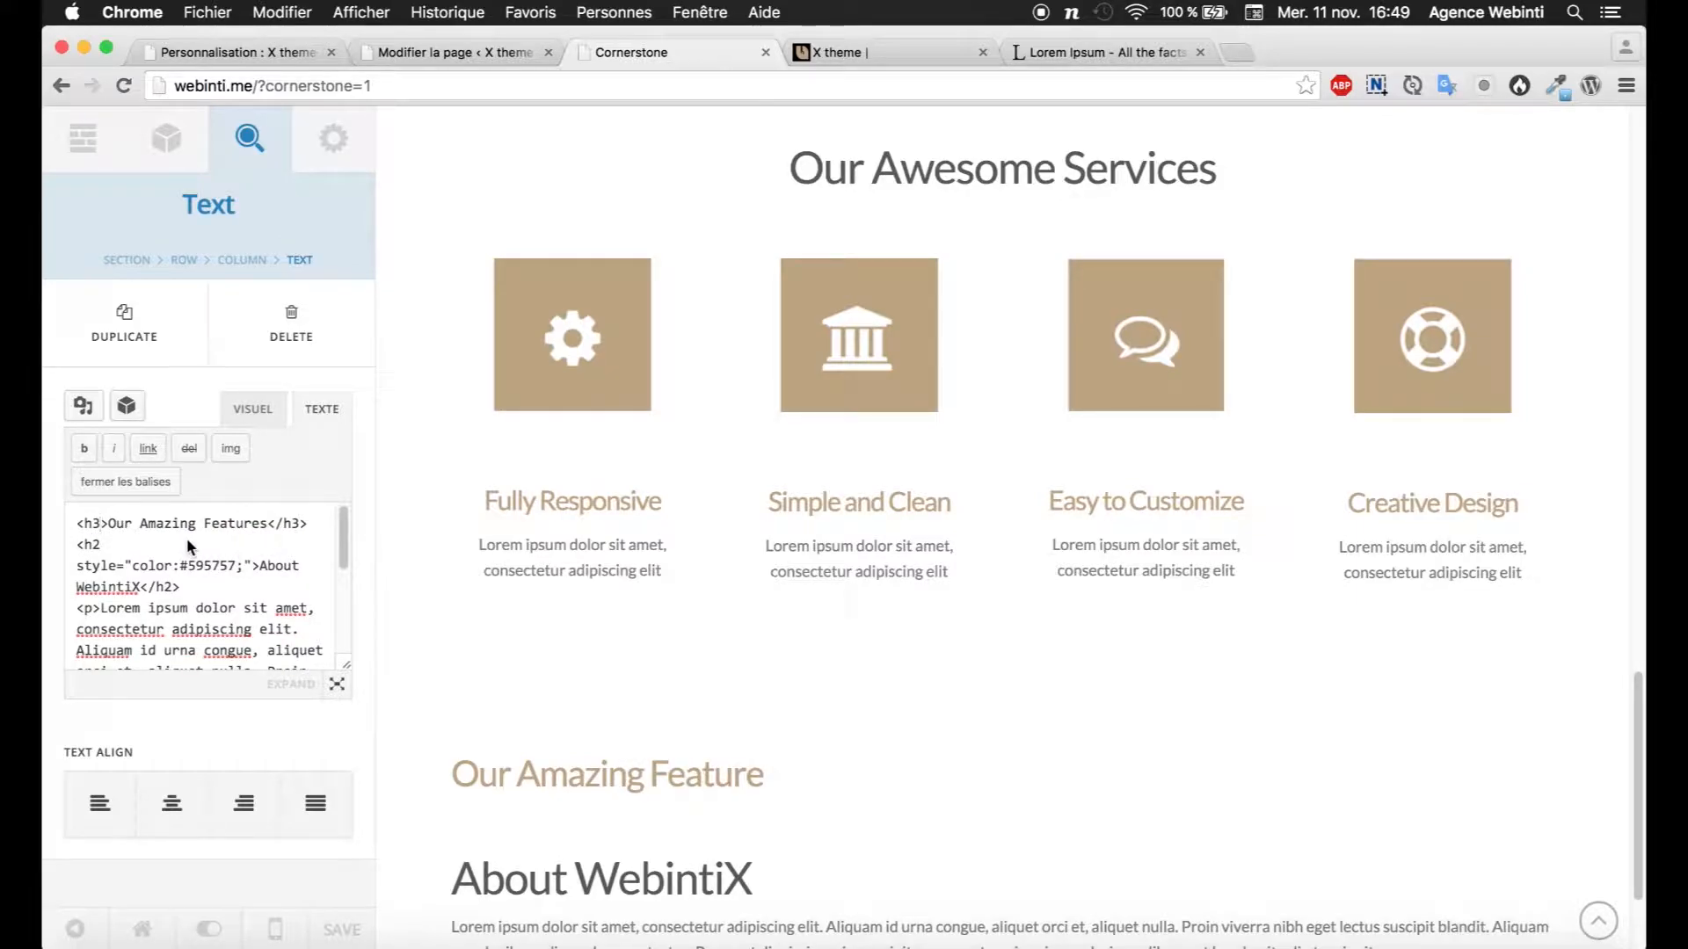
drag(76, 545, 187, 587)
key(BackSpace)
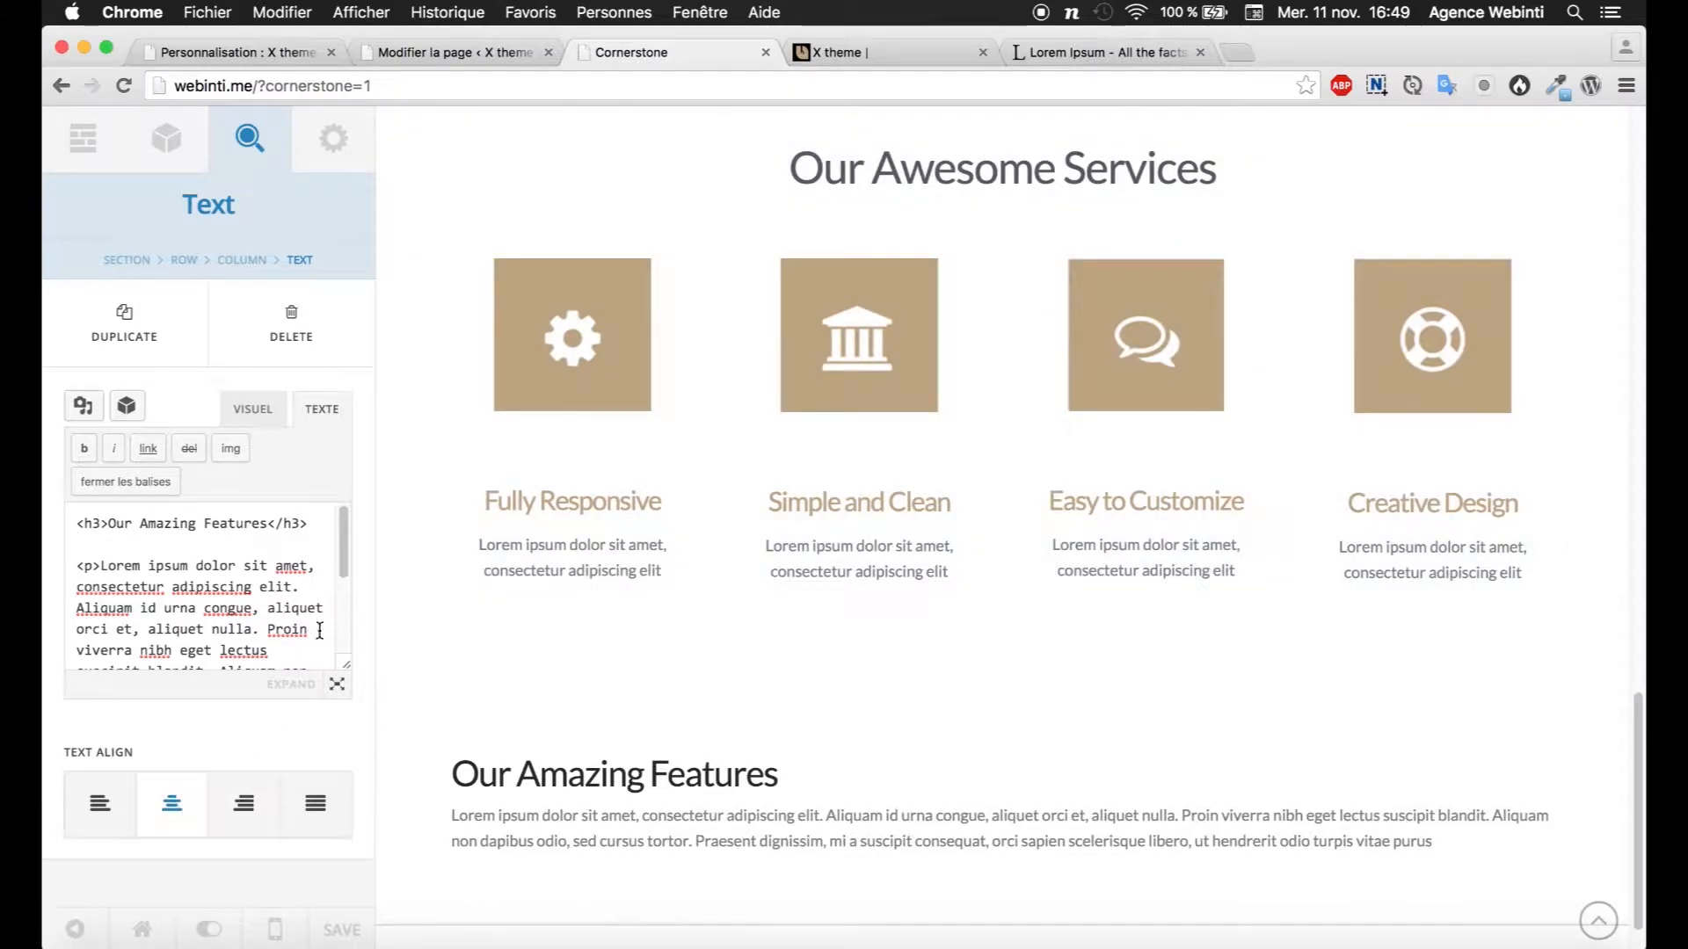
Step: Give the Features section a colour background of #f8f8f8
click(637, 693)
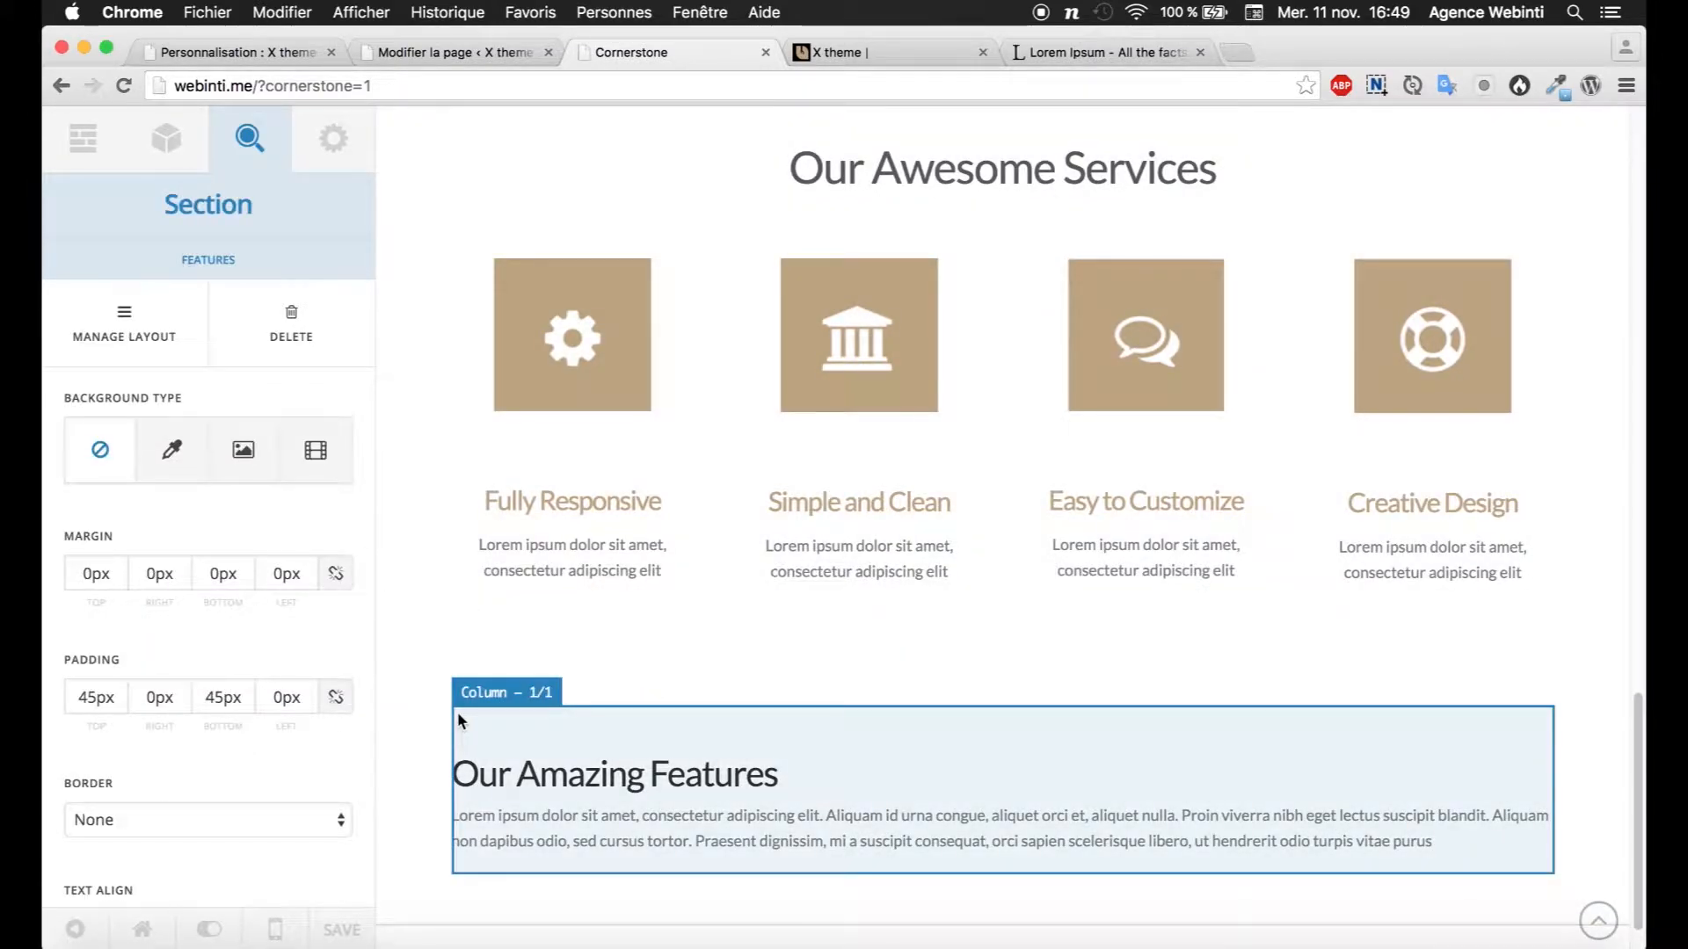
click(172, 450)
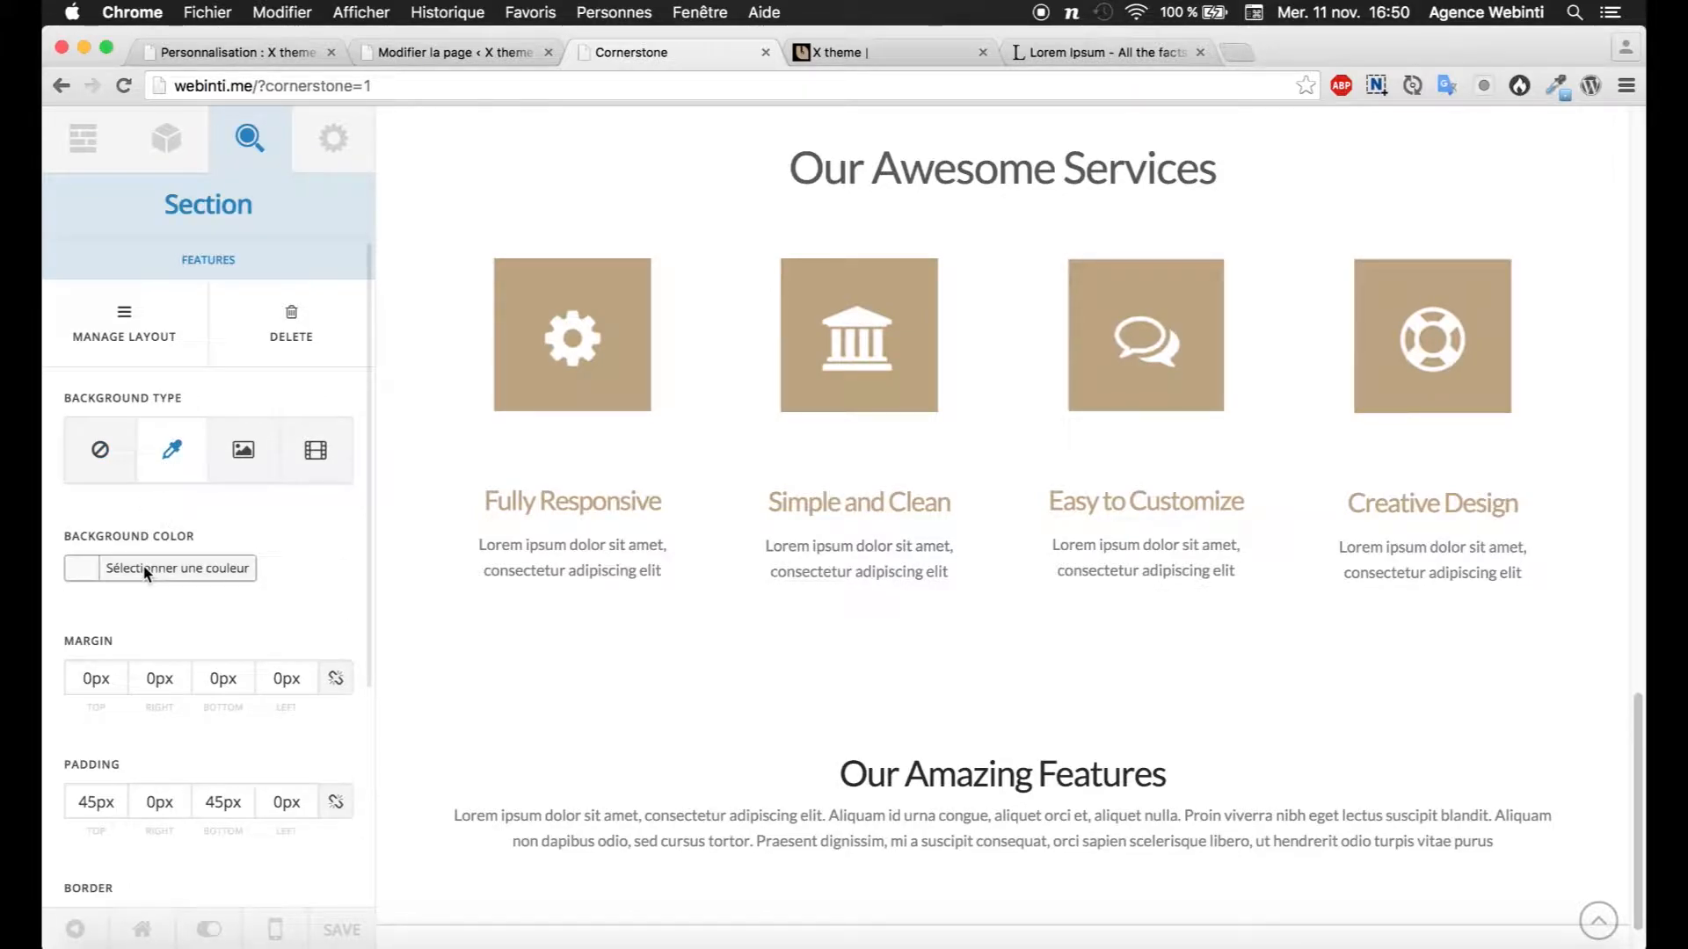
click(146, 573)
key(super+v)
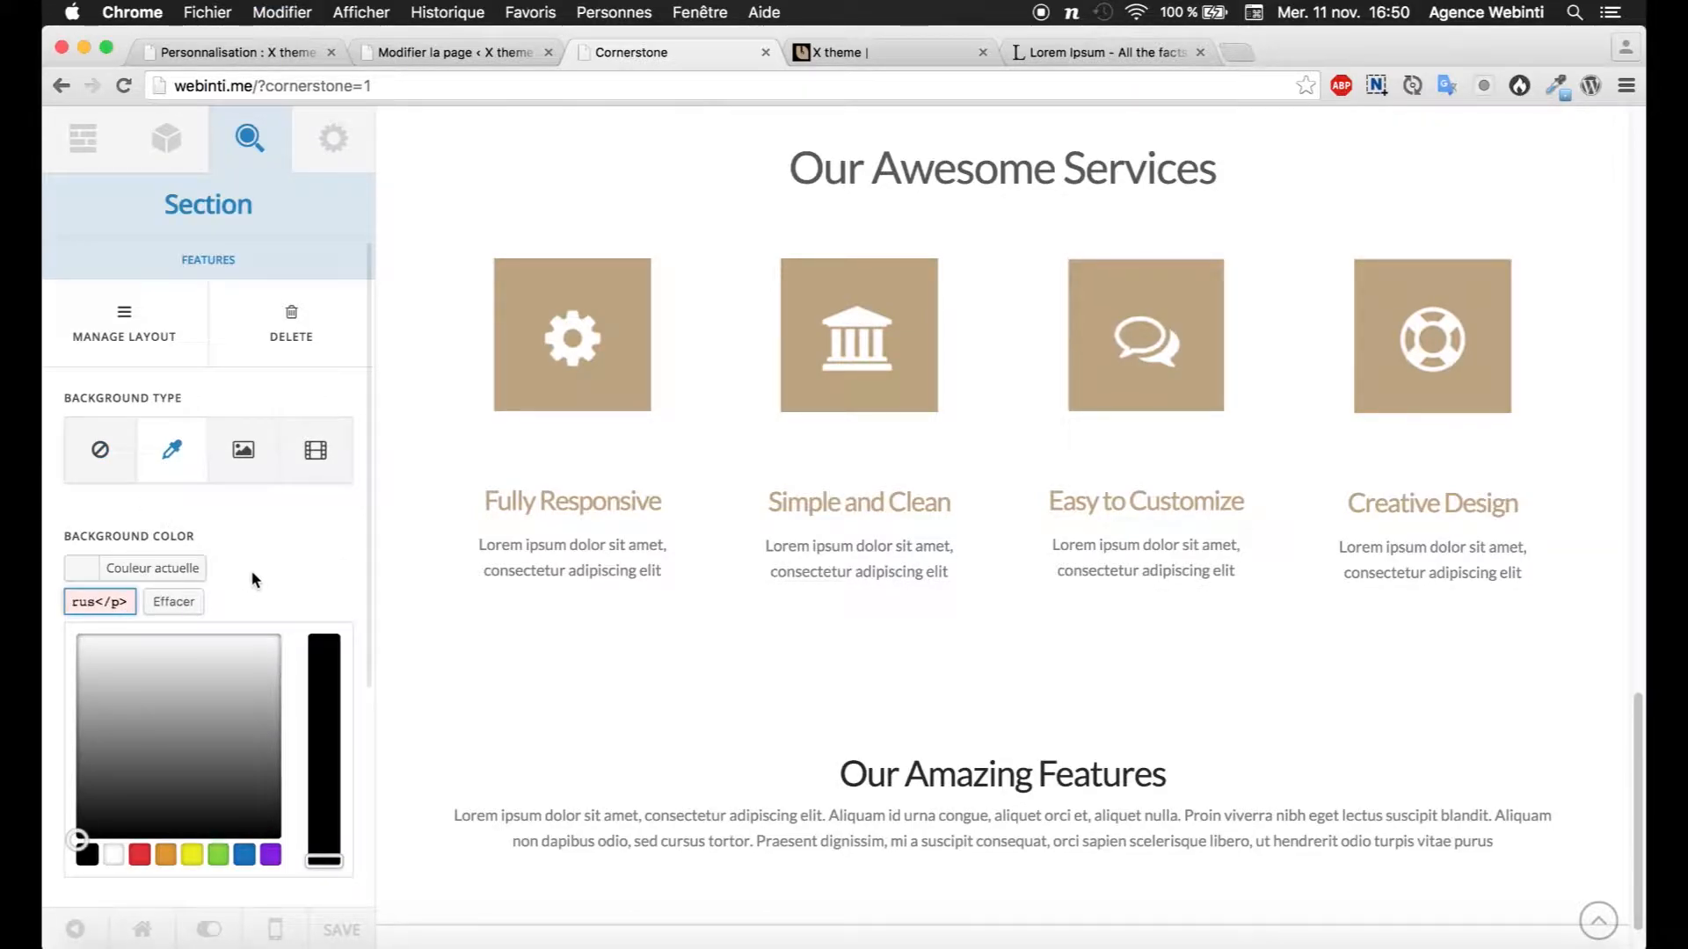
key(super+a)
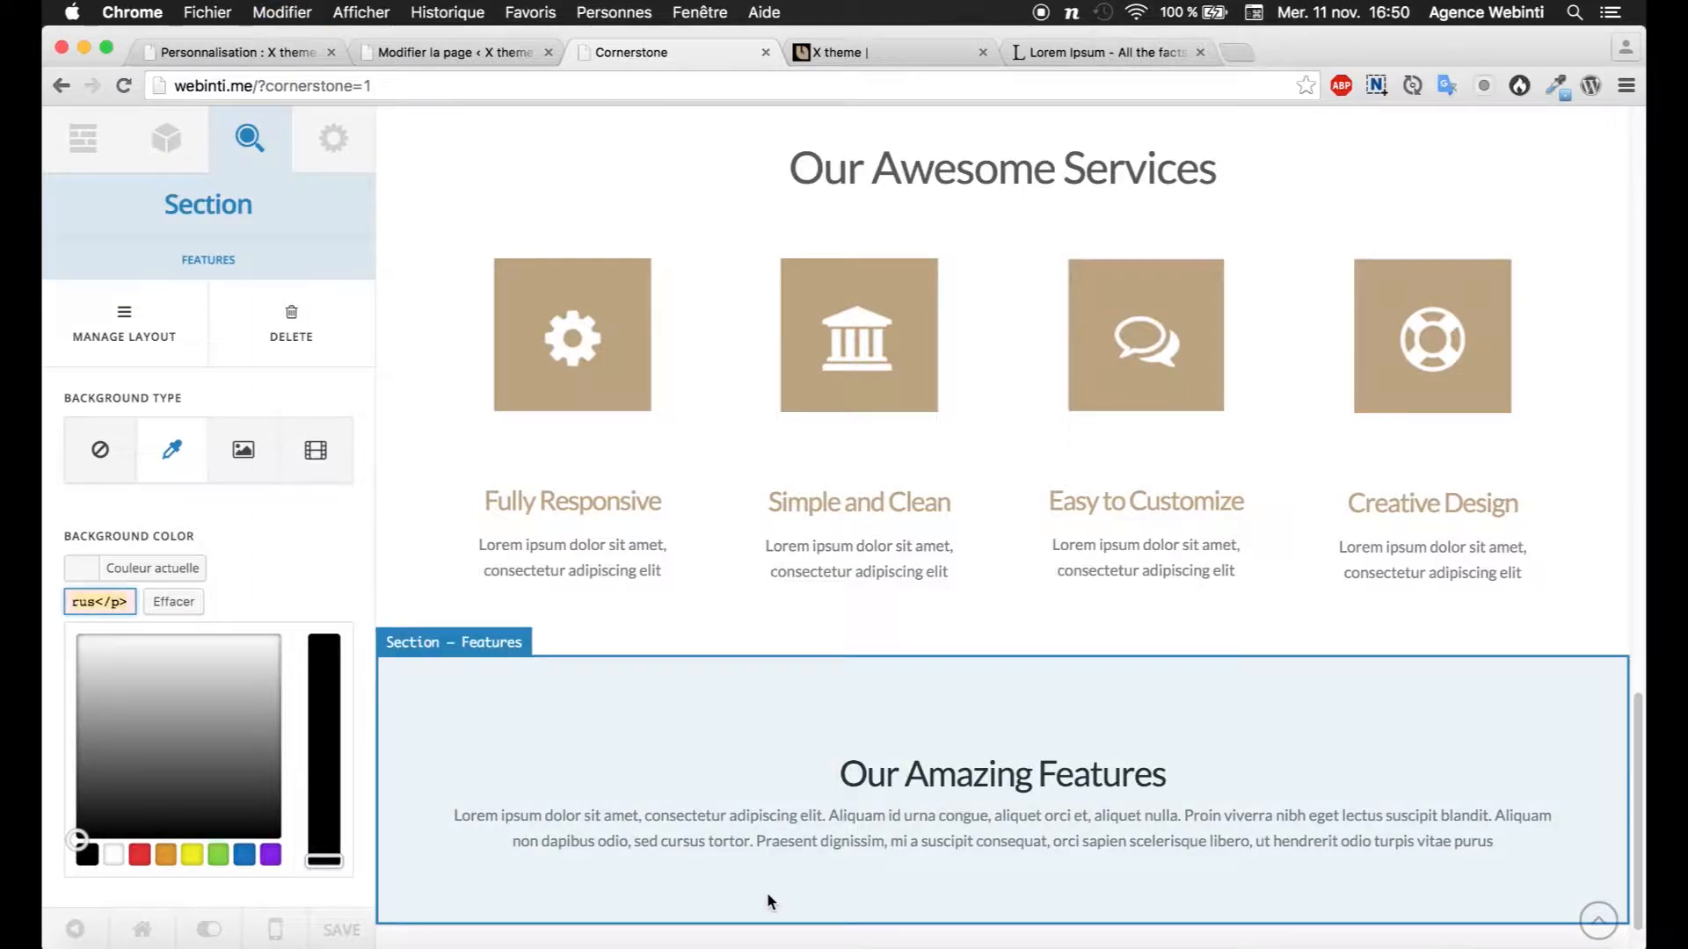
text(f8f8f8)
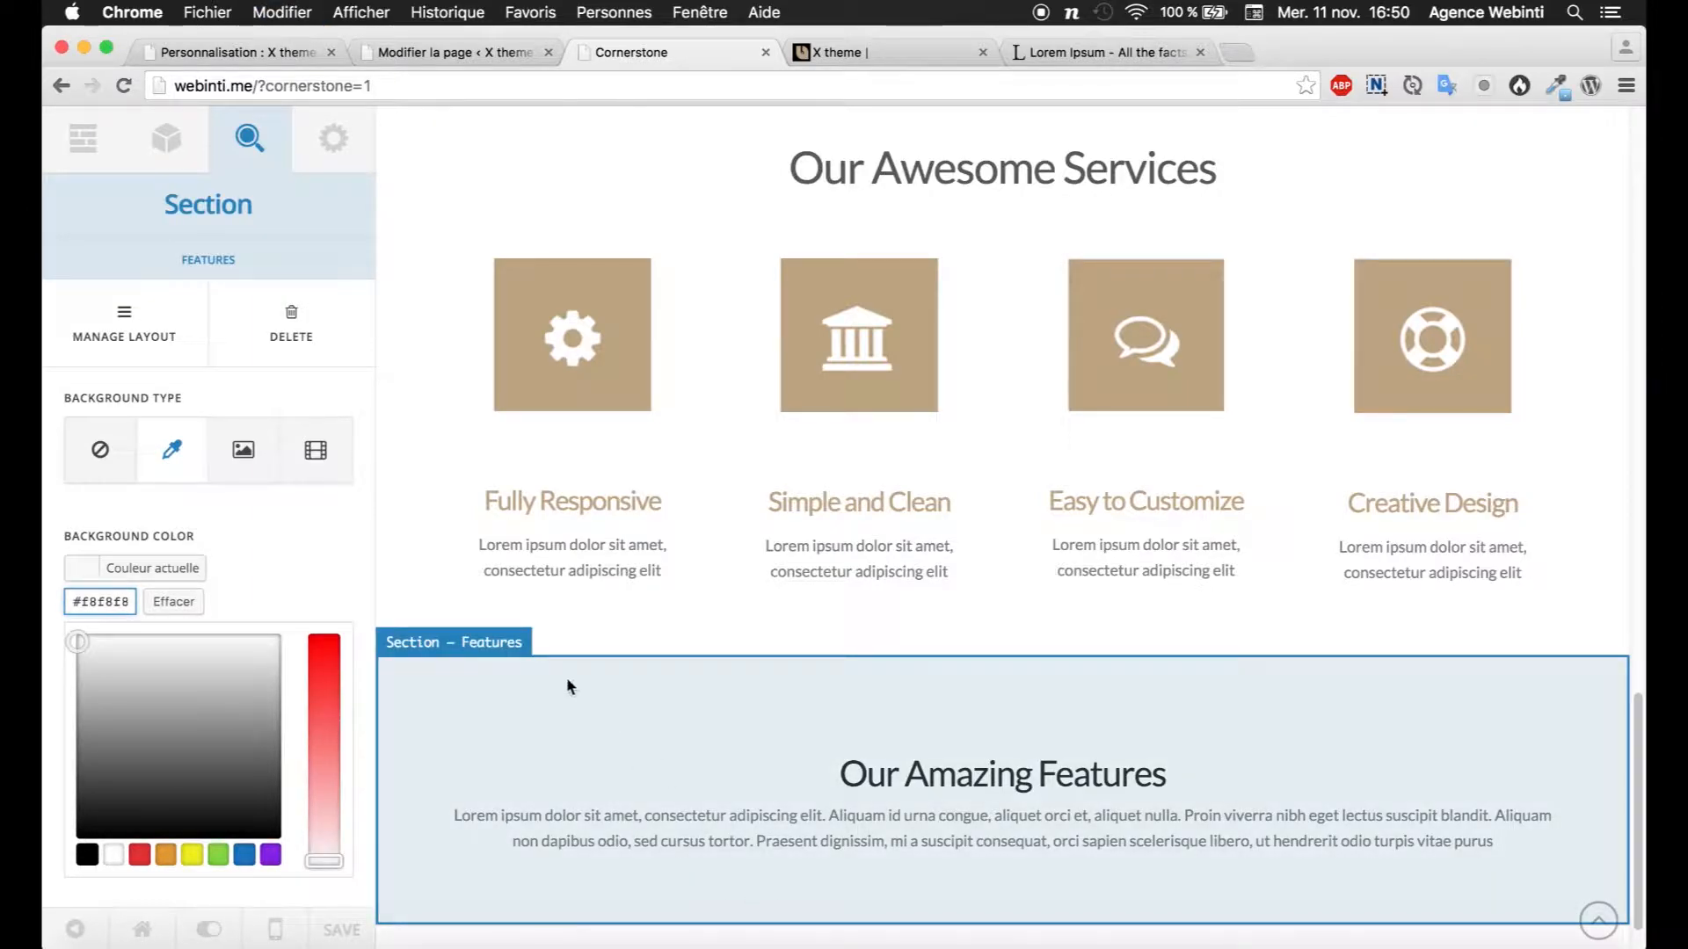
click(321, 558)
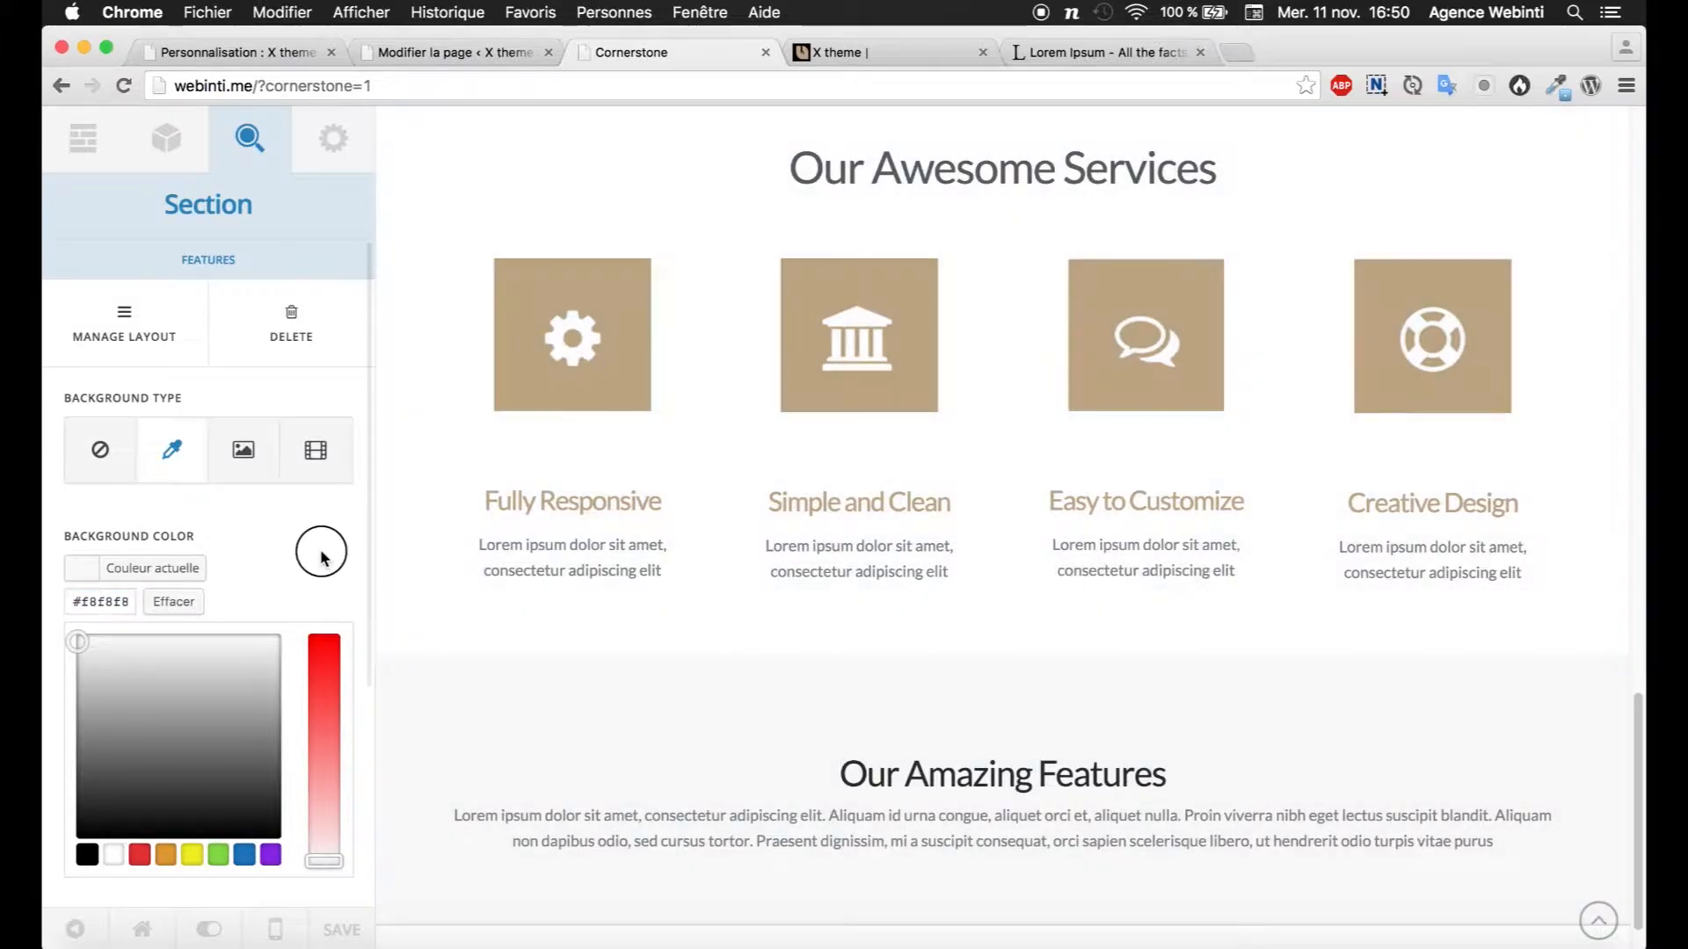
Step: Check the Photoshop mockup, return to Chrome, add a Button element below the Features text and open its settings
scroll(440, 609, down, 1)
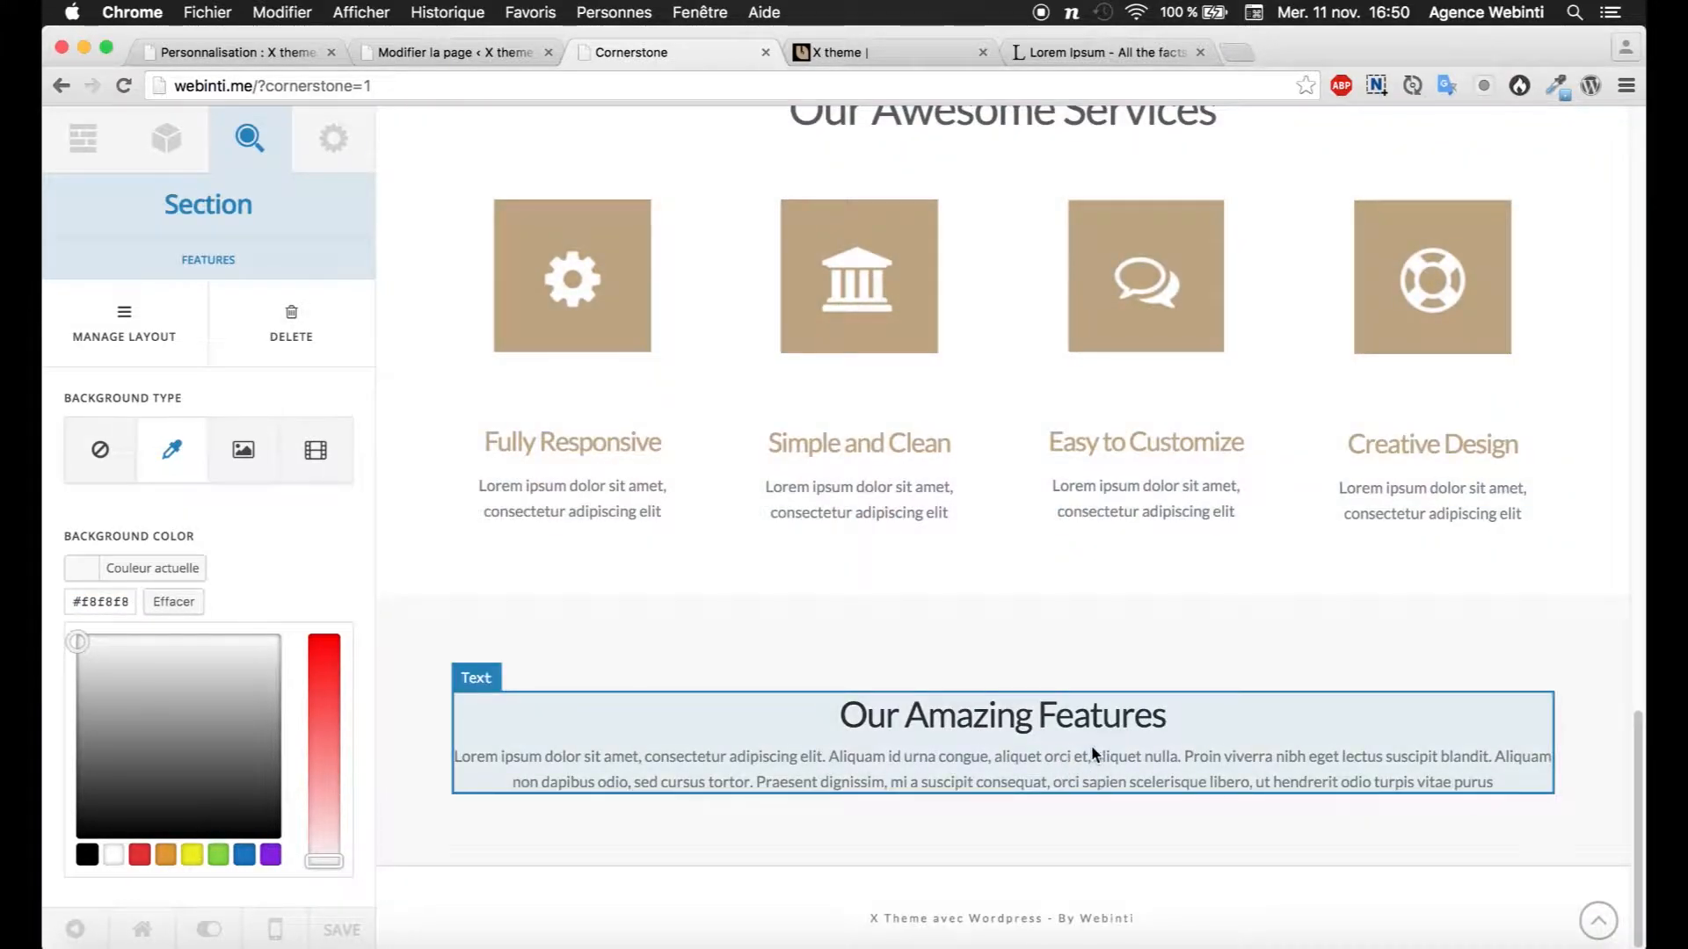
click(765, 910)
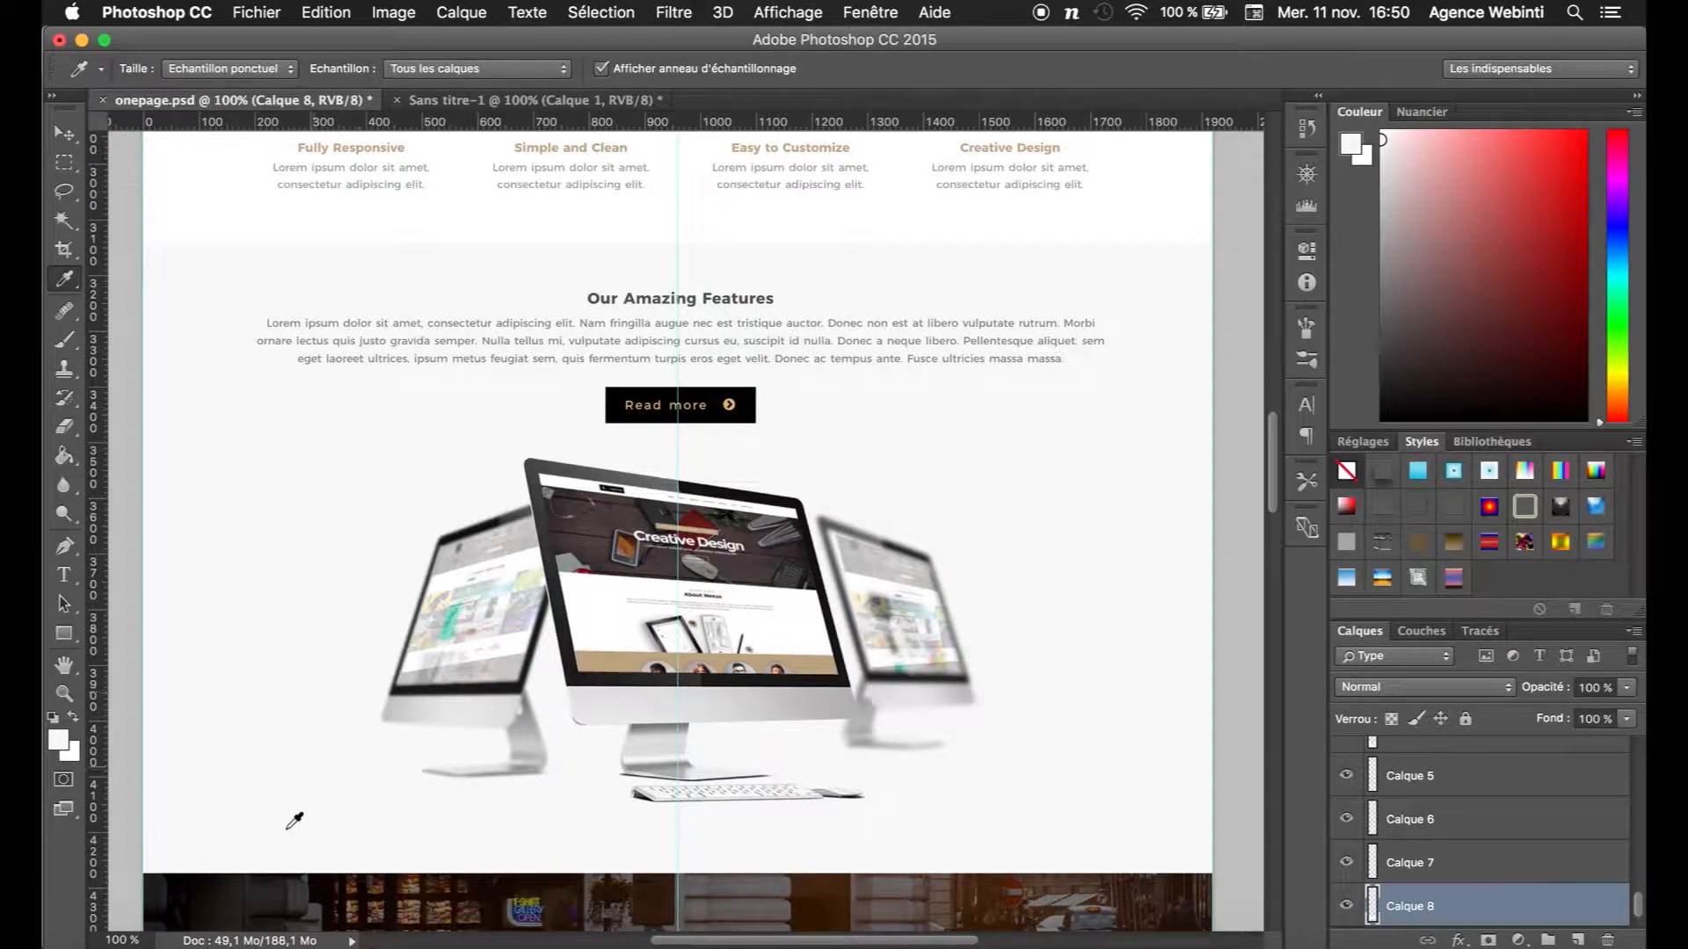
click(170, 912)
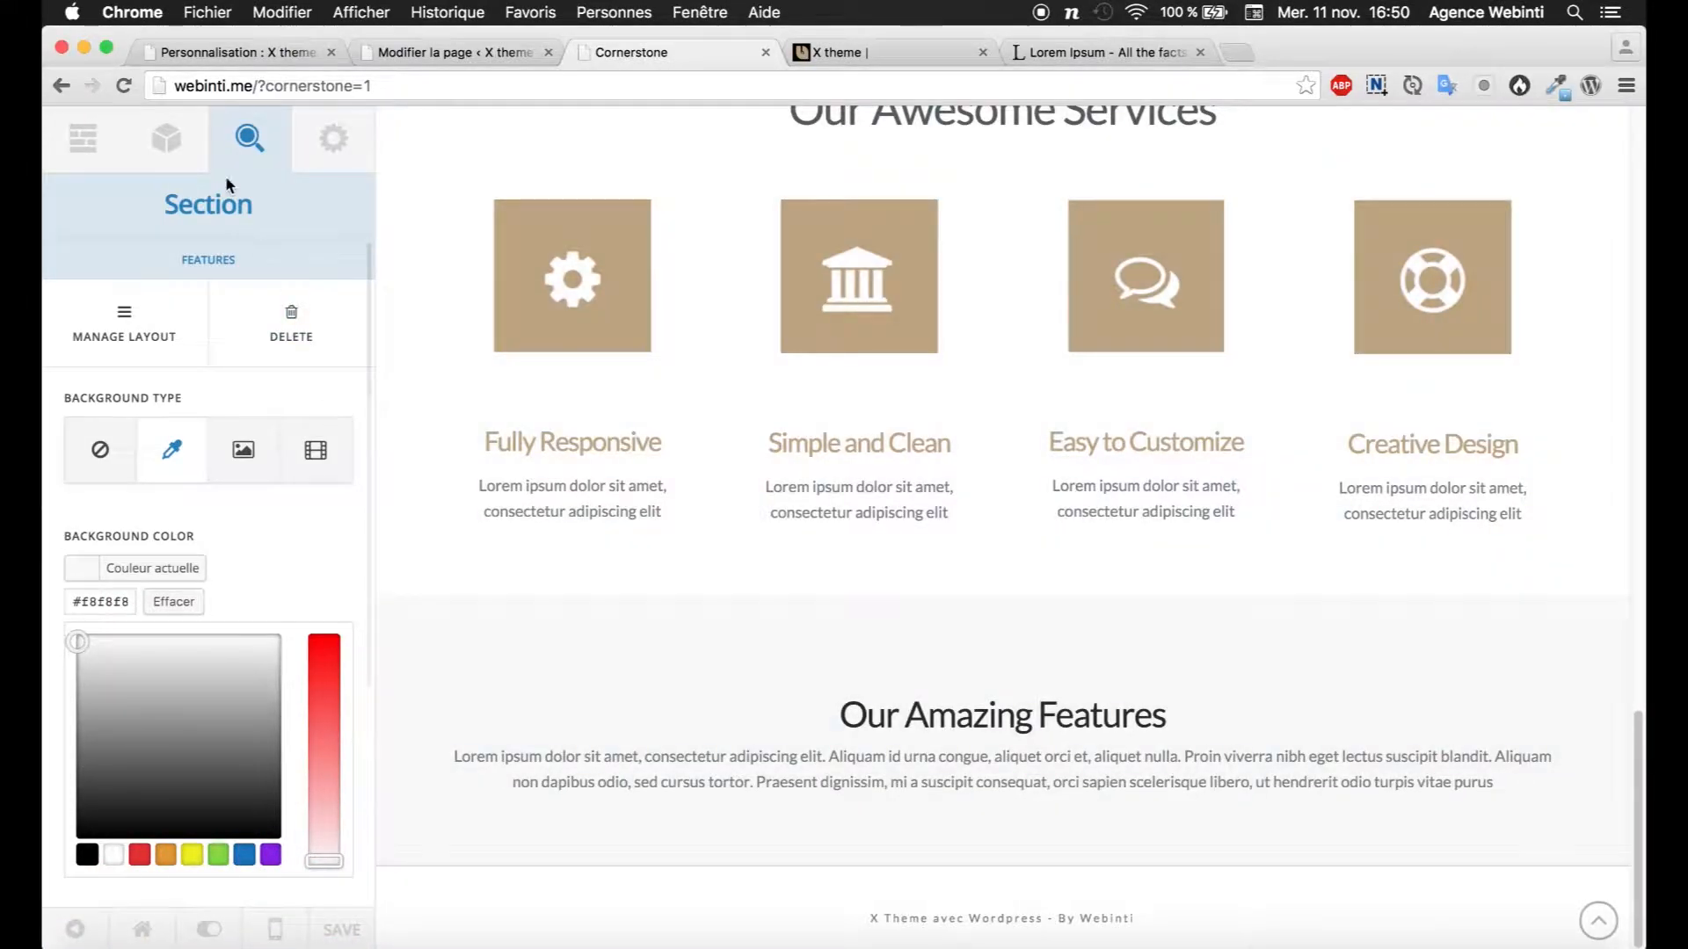
click(166, 138)
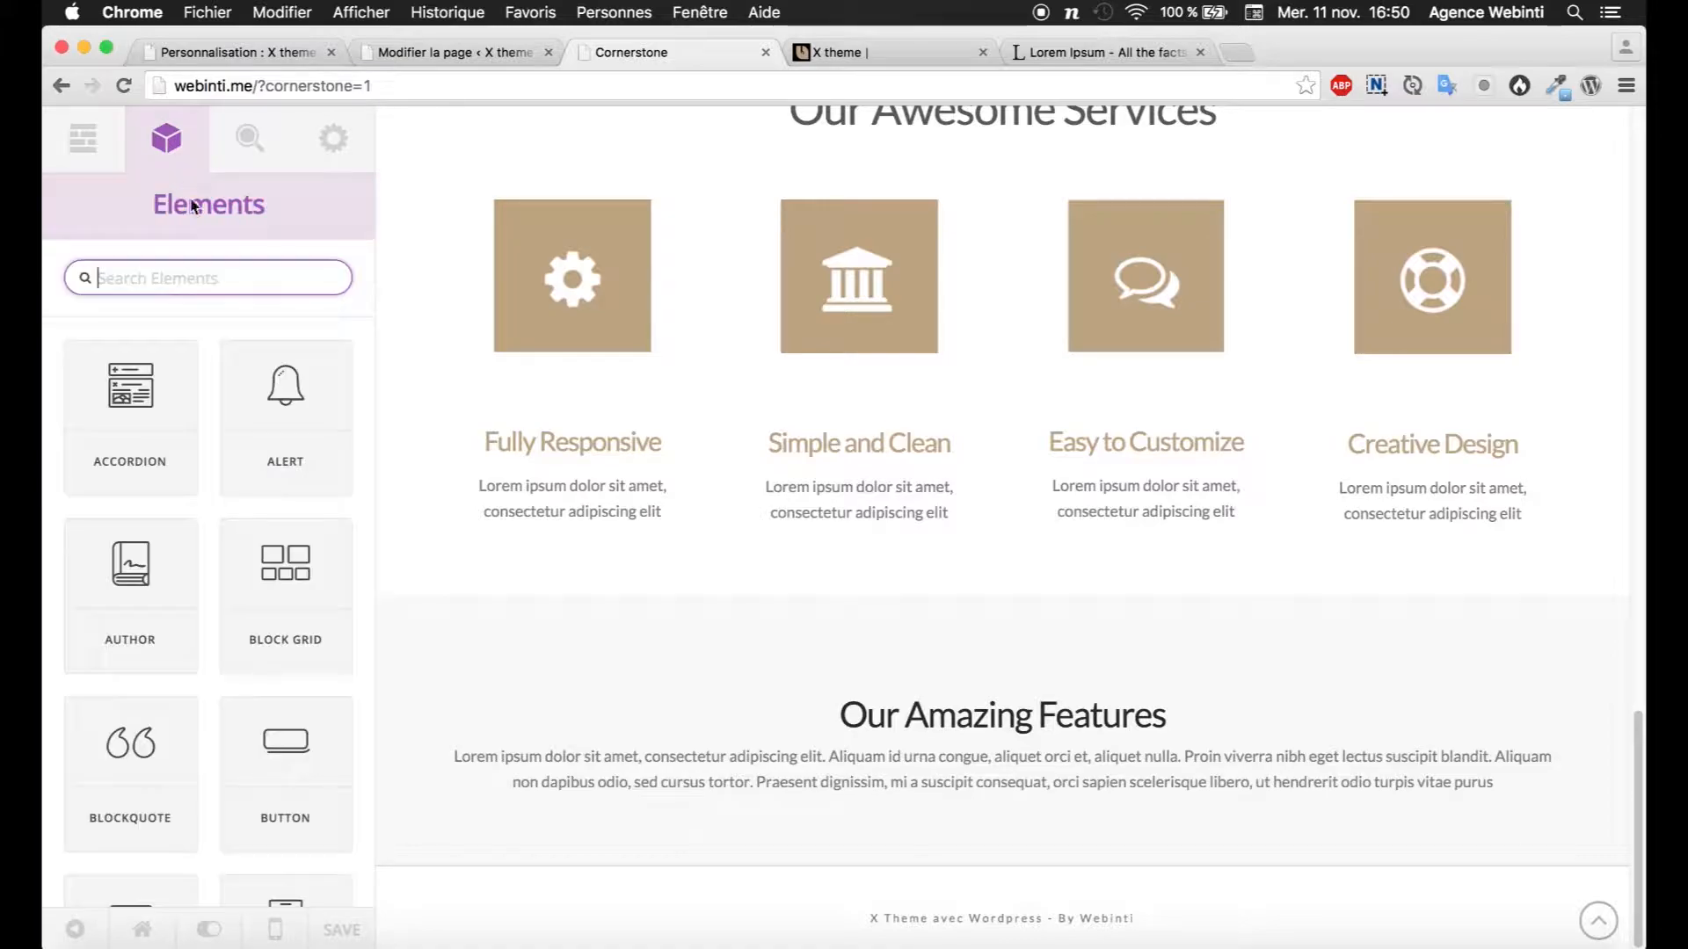
text(butto)
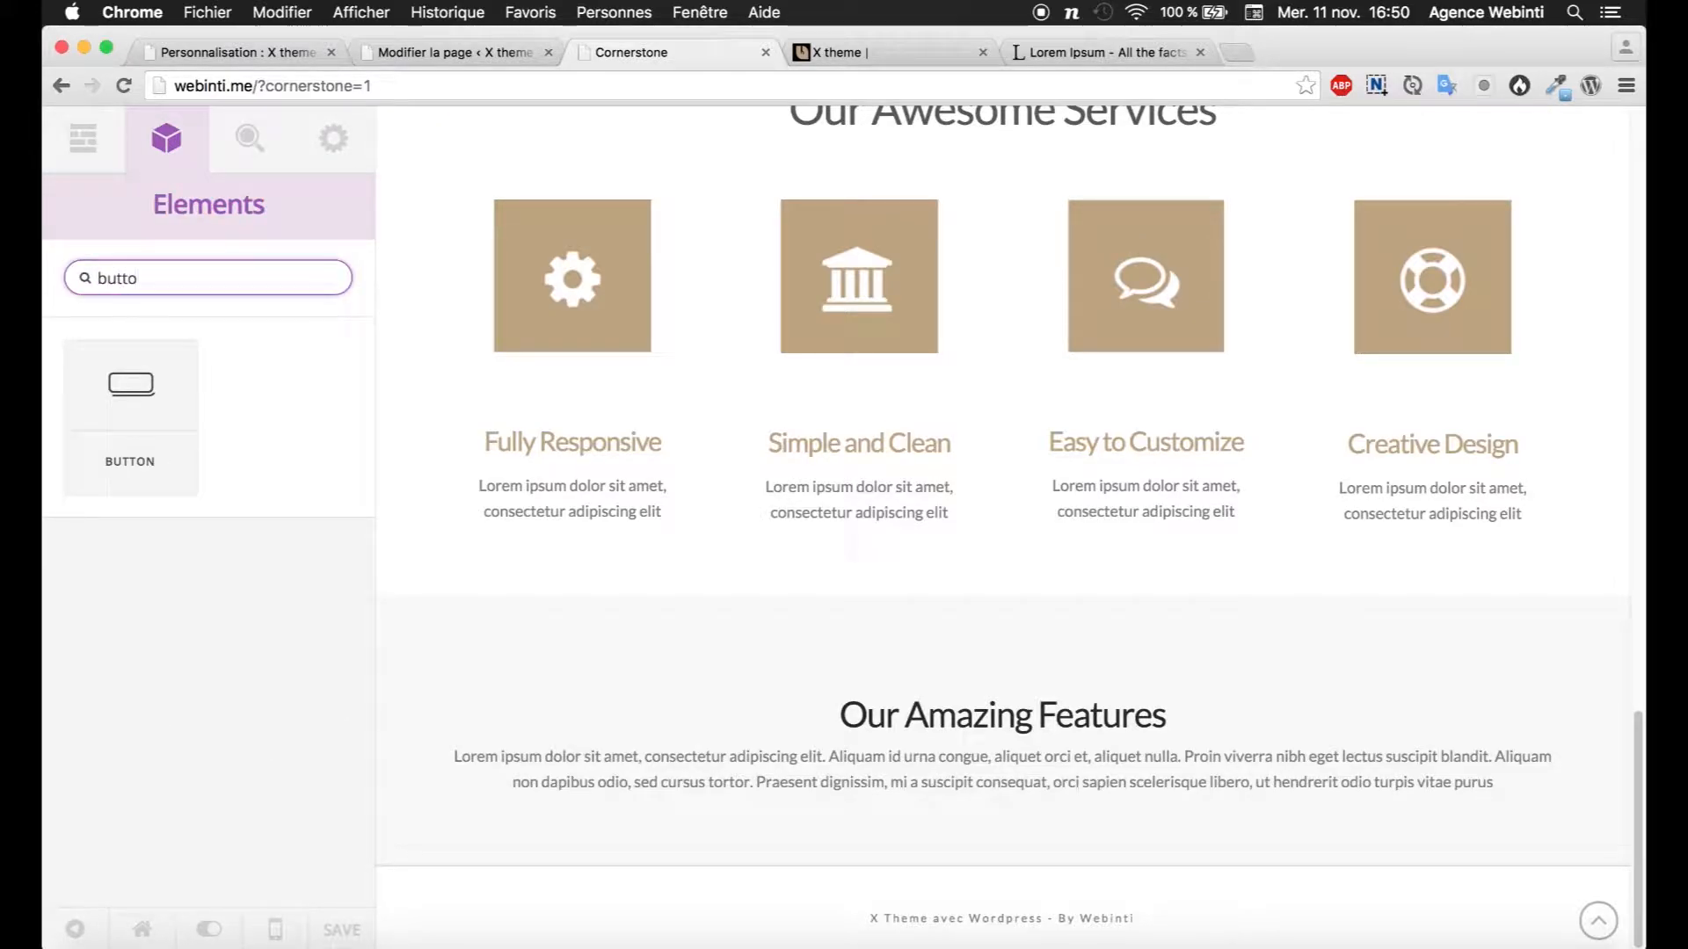
drag(117, 407, 885, 847)
mouse_move(139, 425)
mouse_down()
mouse_move(735, 716)
mouse_move(917, 846)
mouse_up()
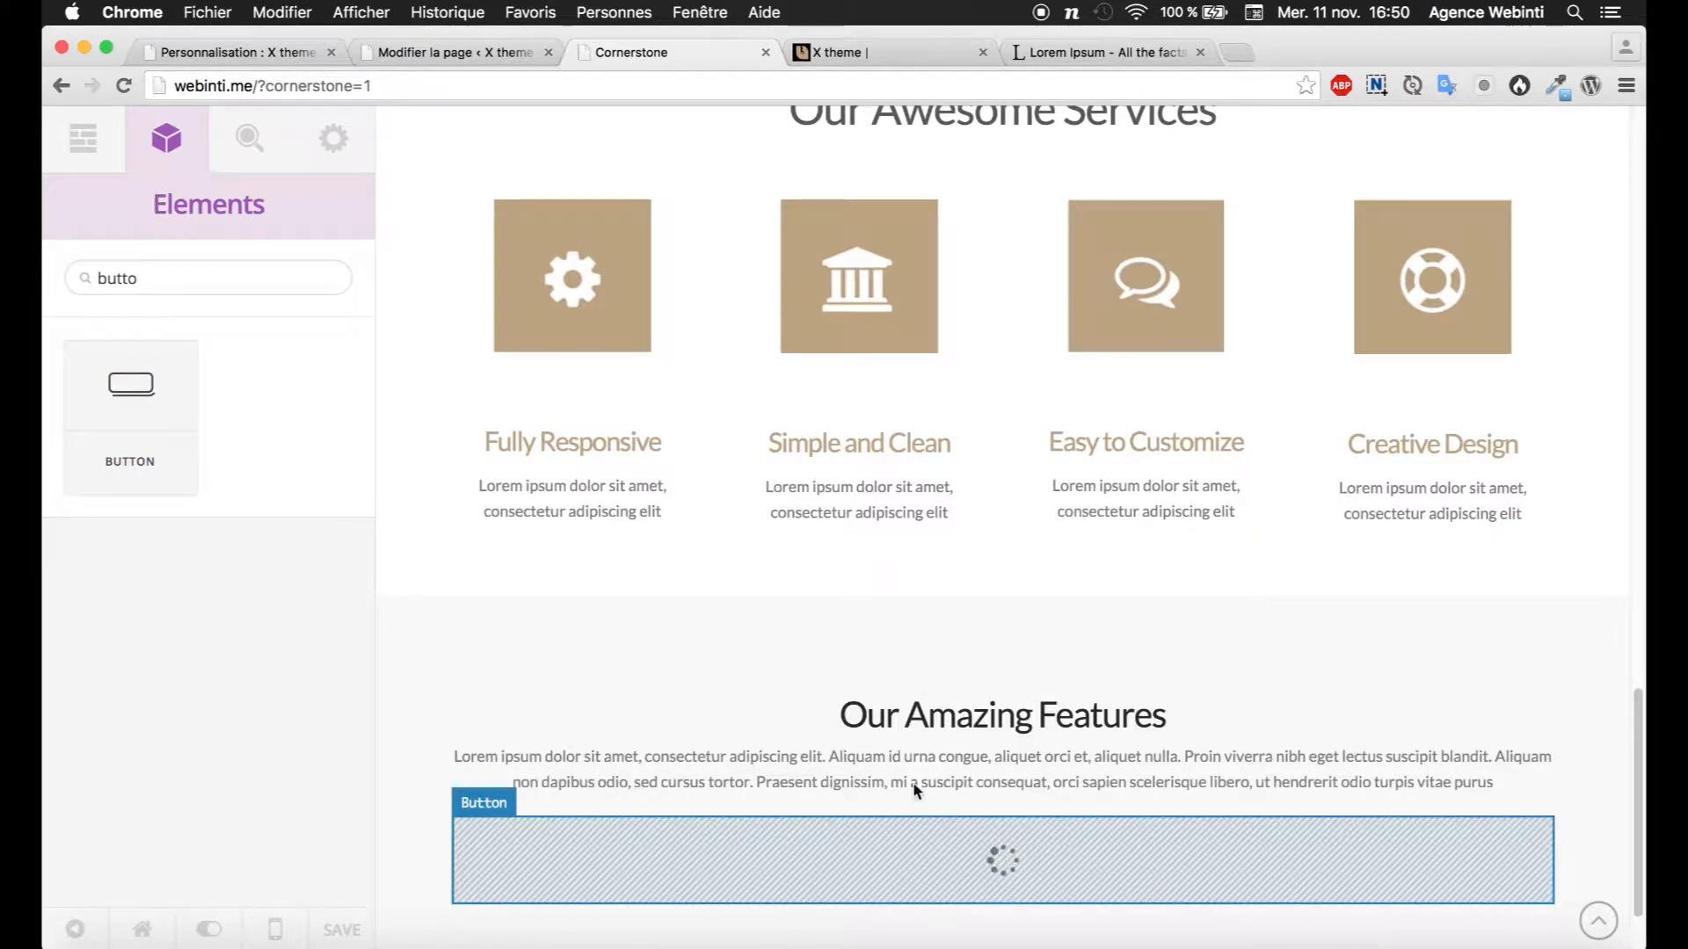
scroll(912, 791, down, 2)
click(893, 736)
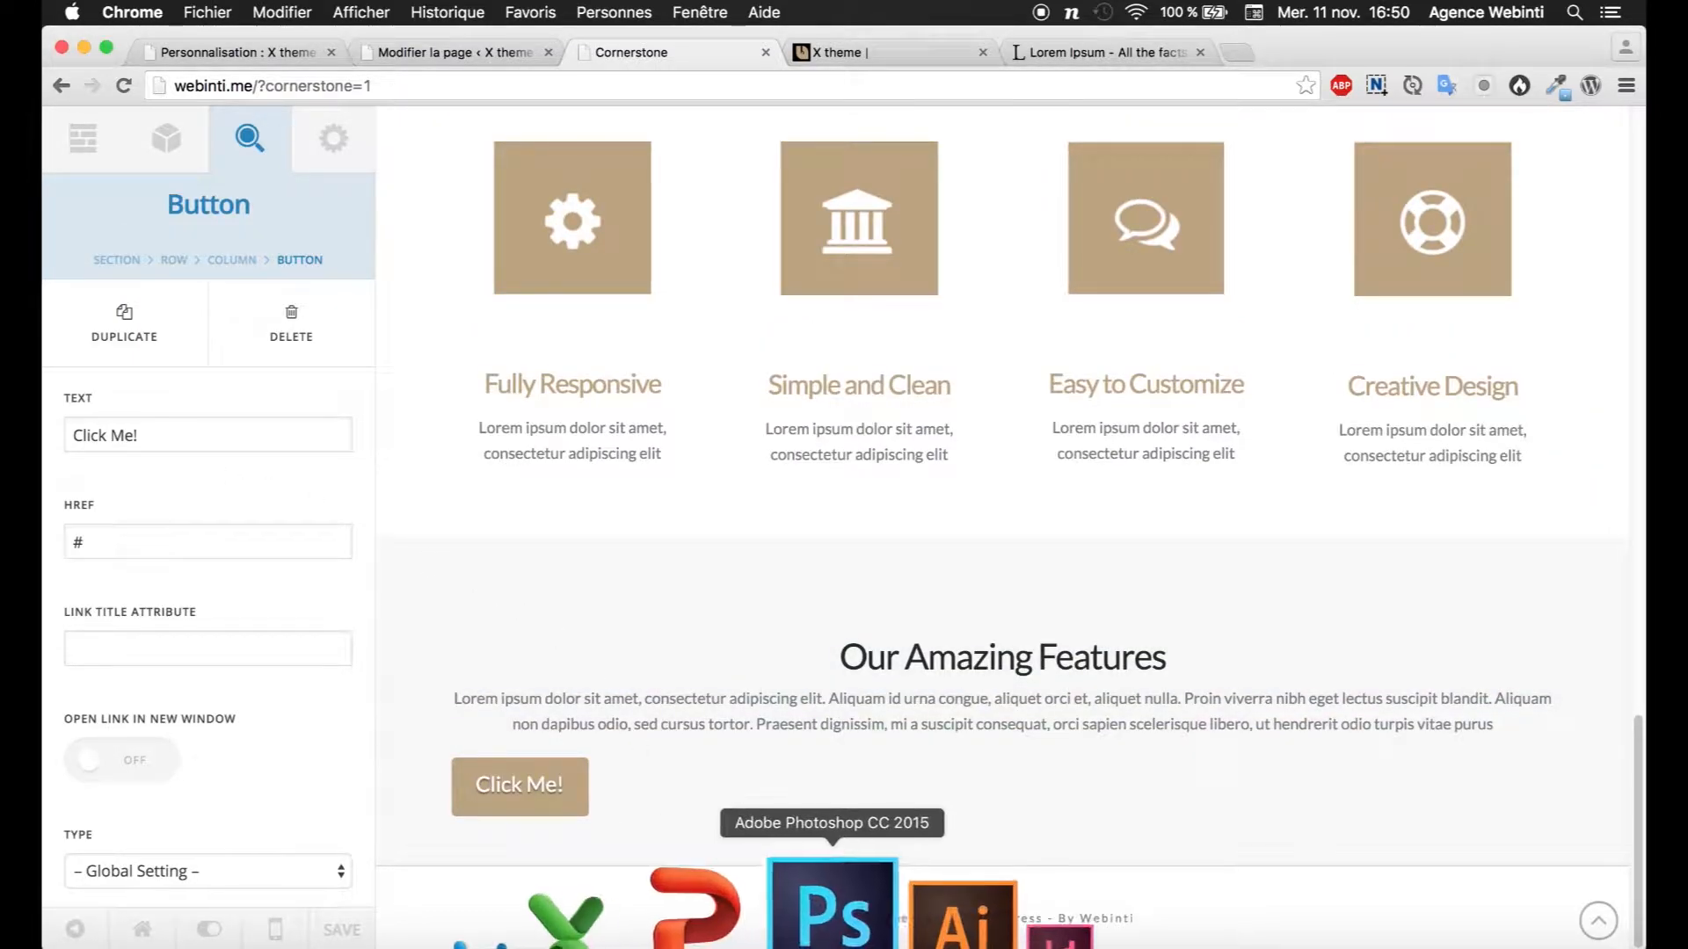
Step: Check the button in the Photoshop mockup, return to Chrome and set the button text to "Read More"
click(821, 914)
click(189, 924)
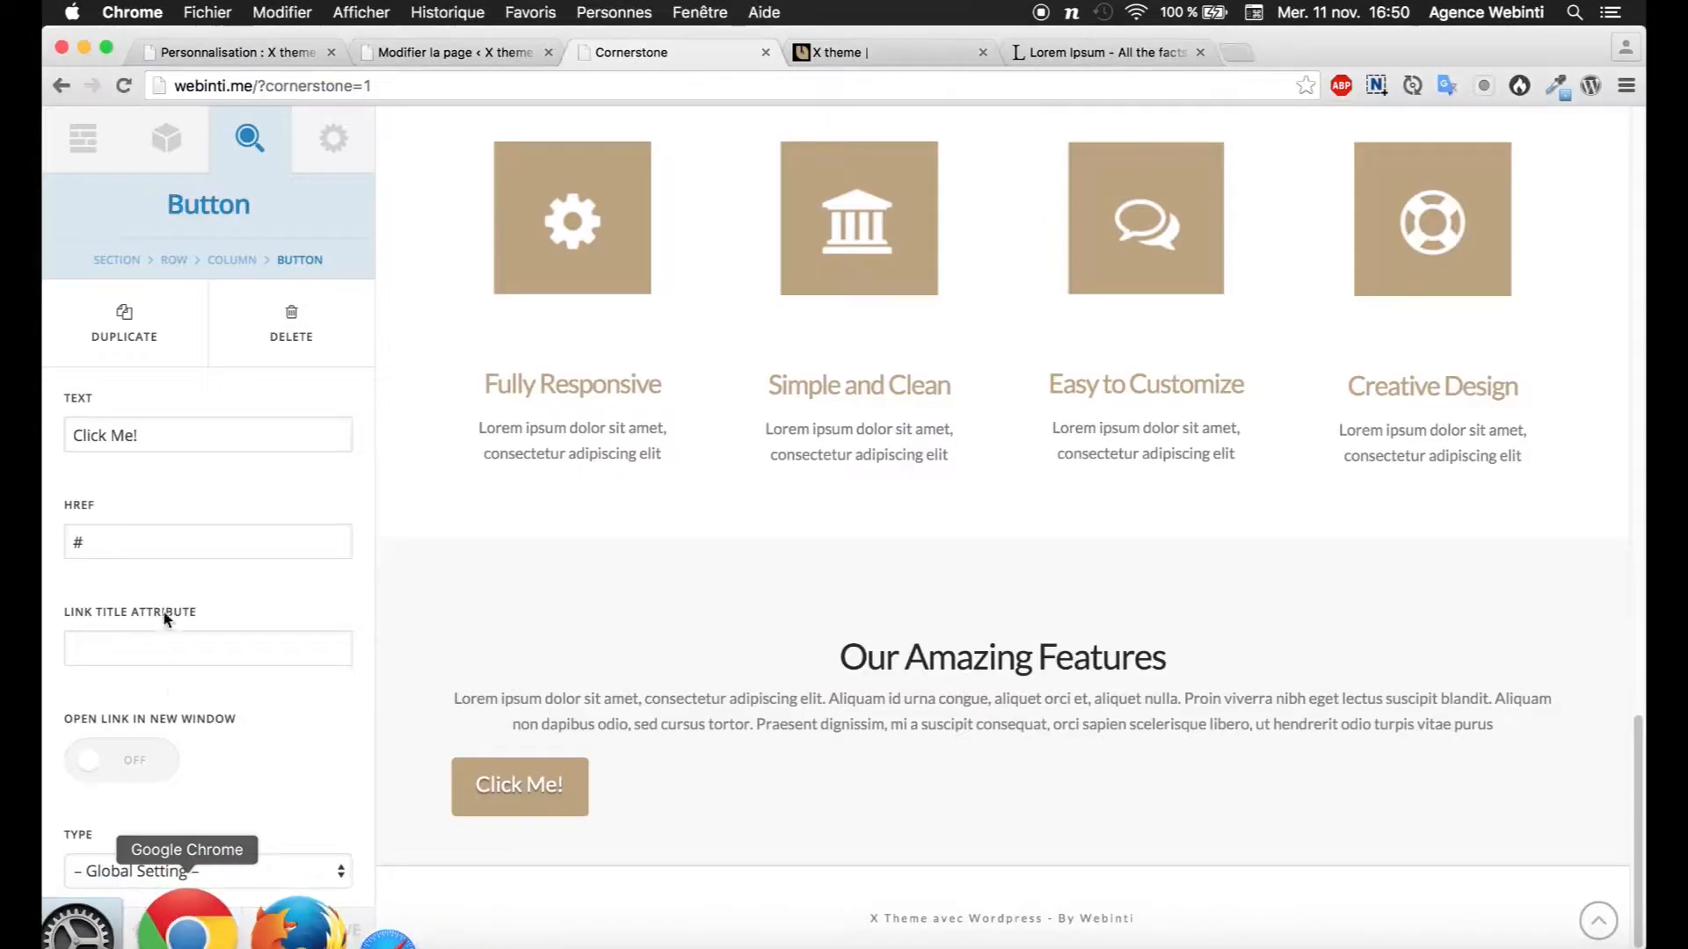
triple_click(155, 437)
text(Read More)
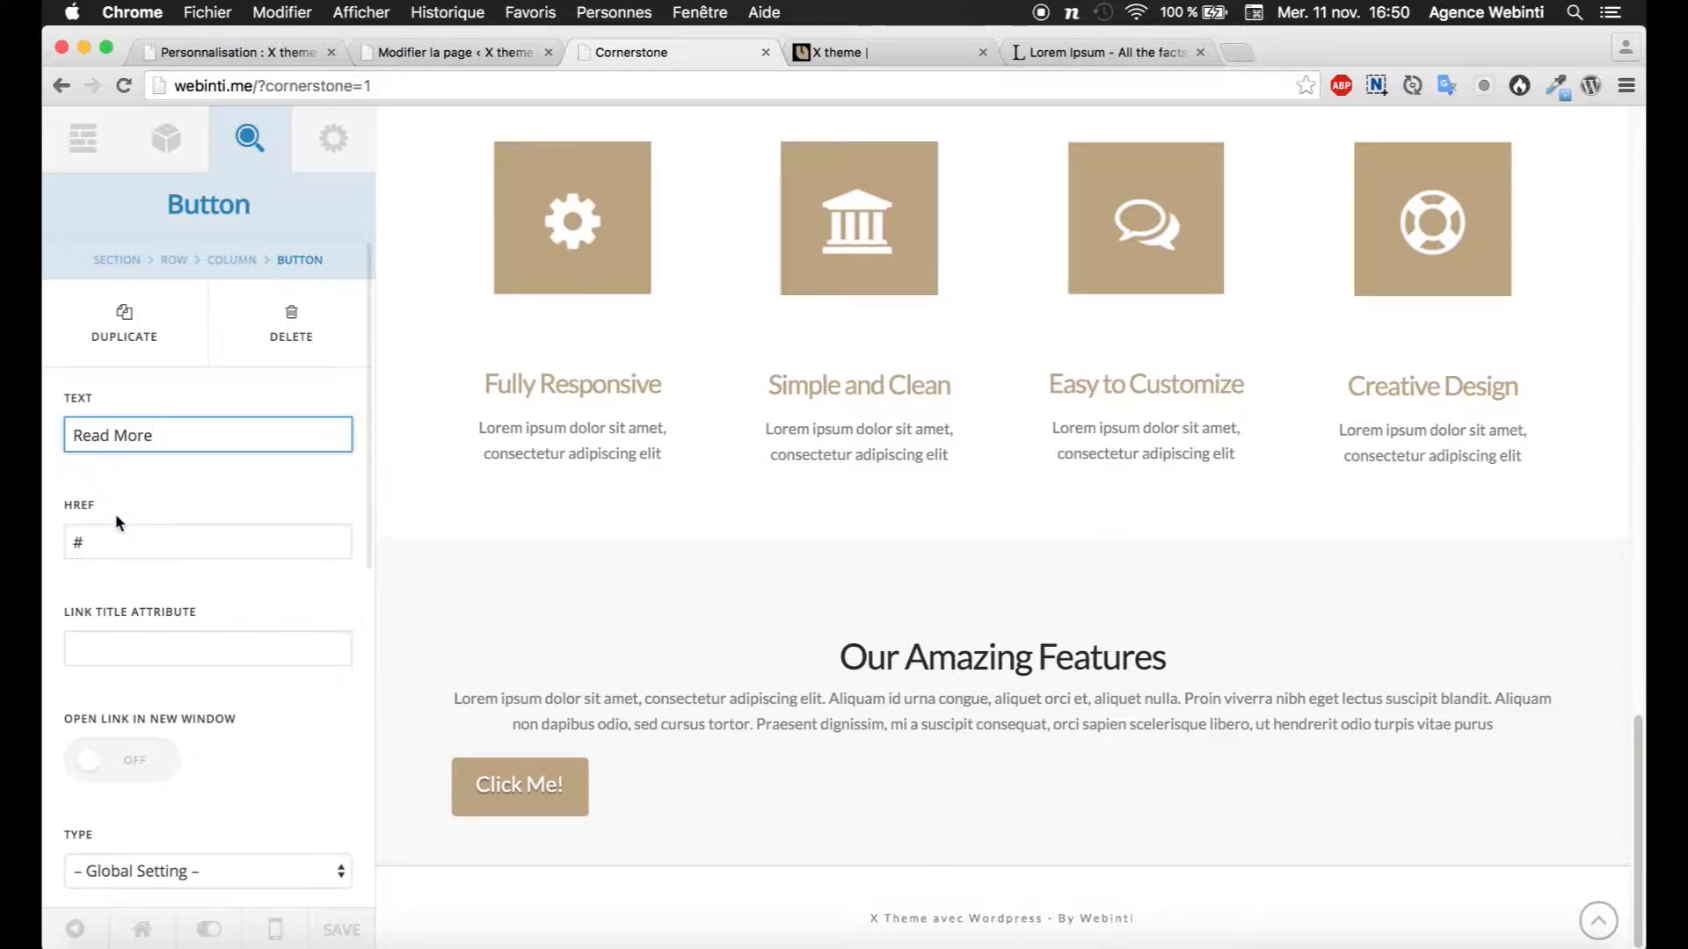
Step: Set the button's type to Flat, its shape to Square and its size to Regular
scroll(242, 536, down, 5)
click(232, 575)
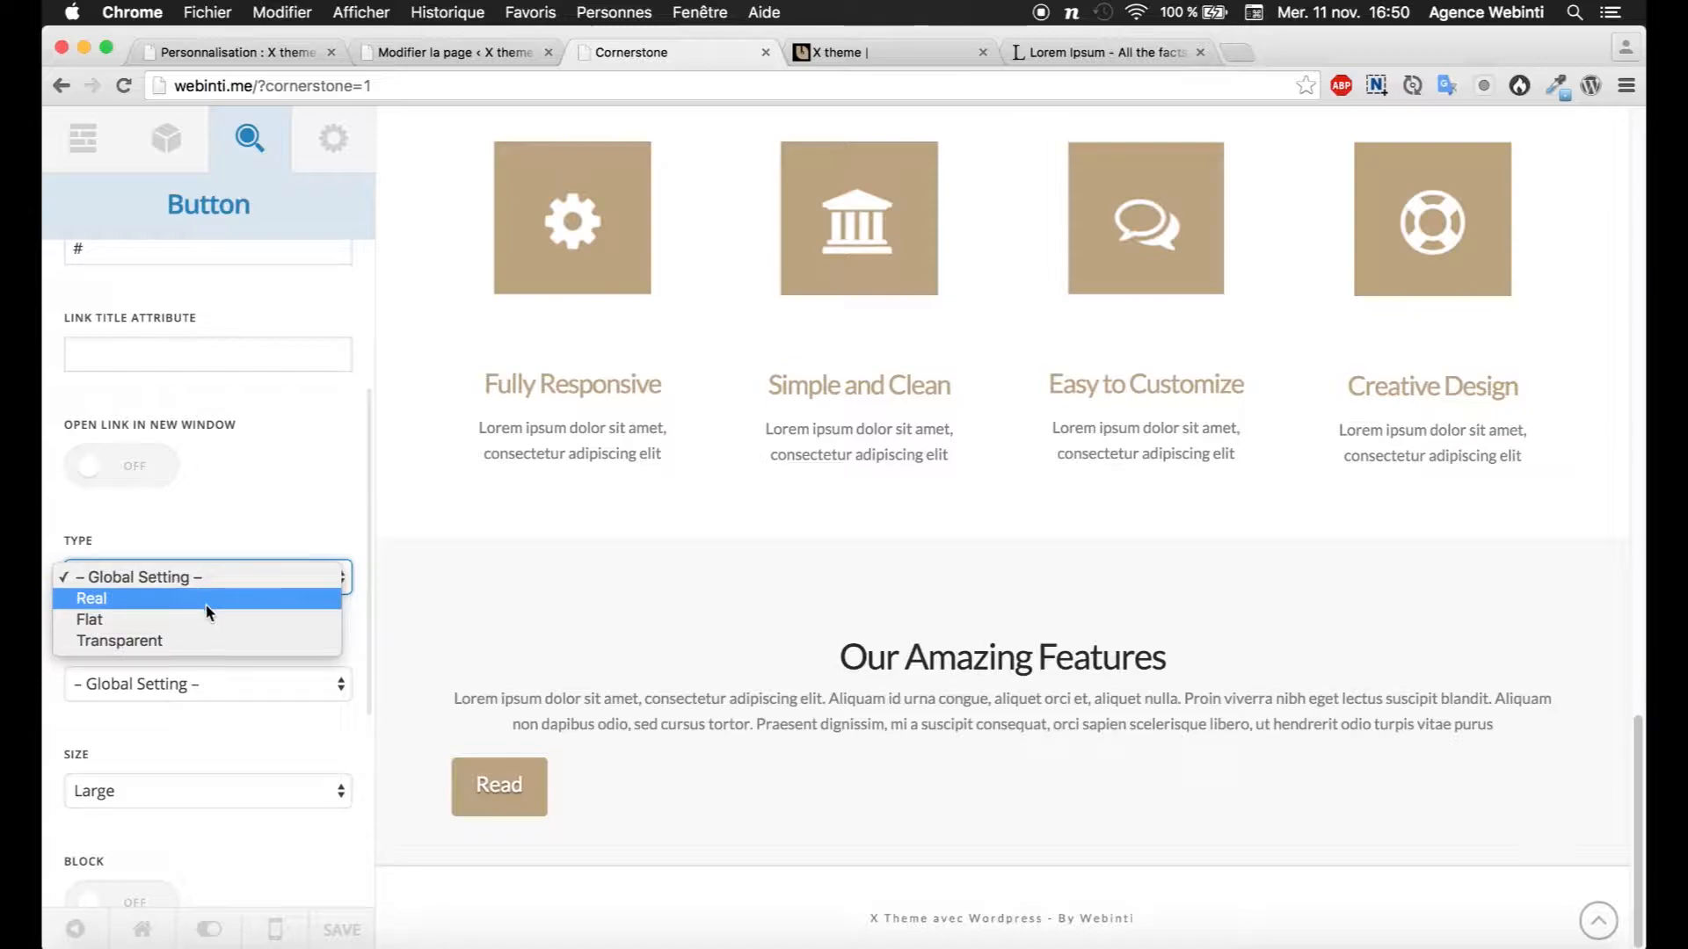
click(204, 619)
scroll(219, 630, down, 1)
click(190, 639)
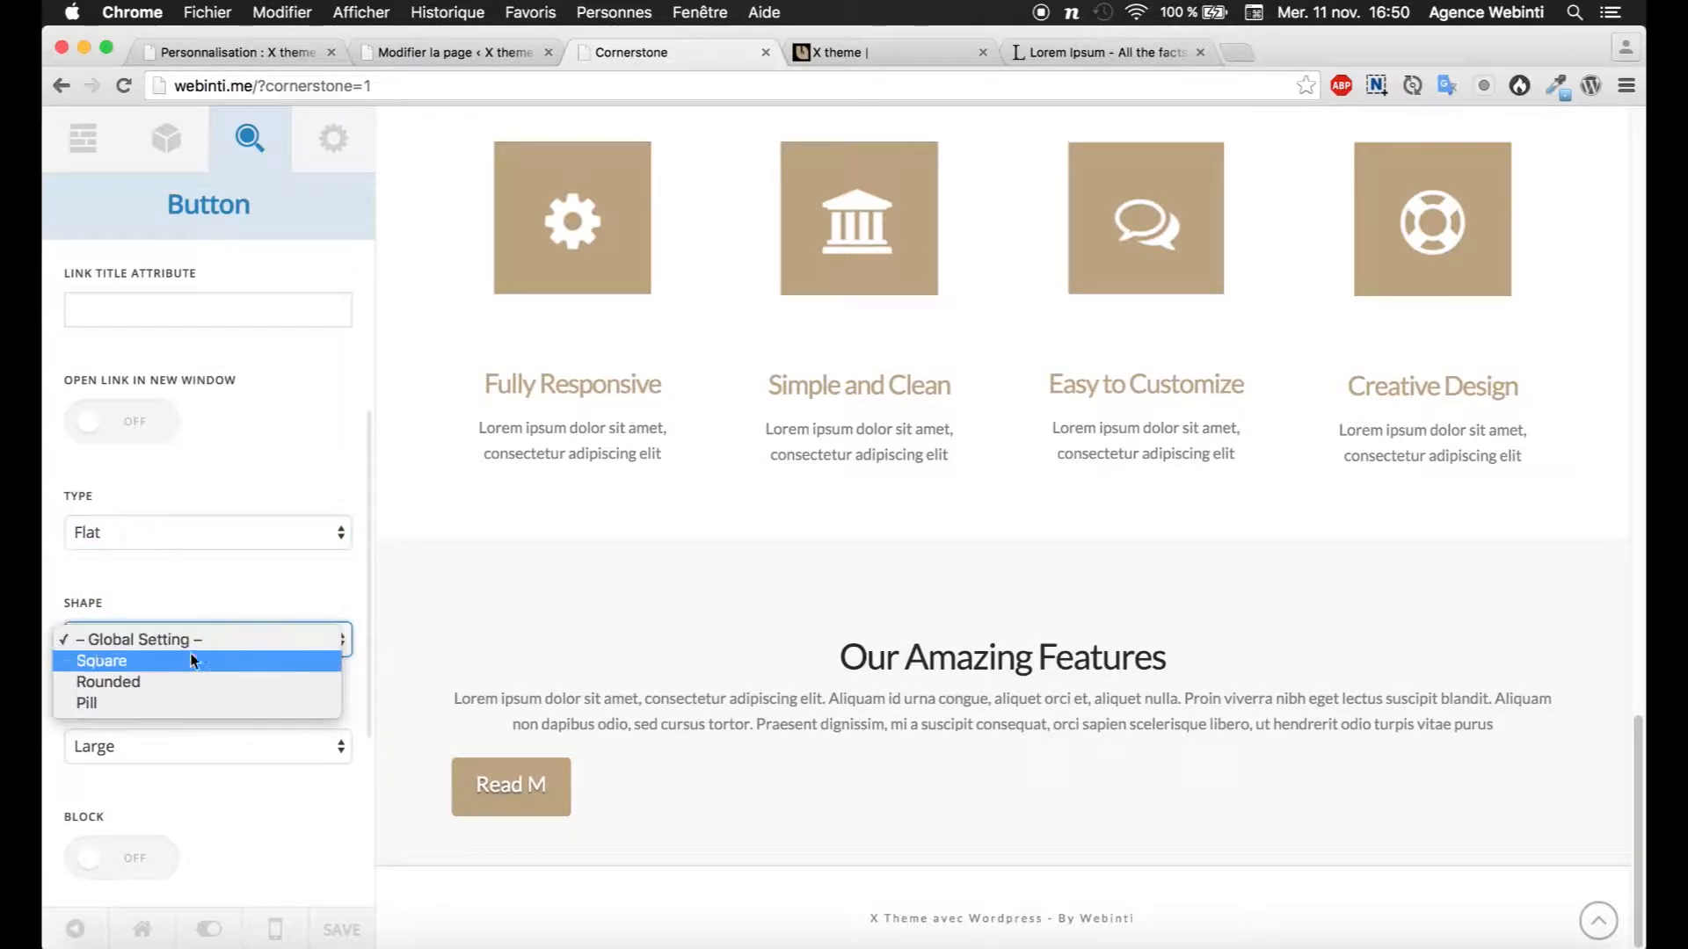
click(193, 660)
click(200, 753)
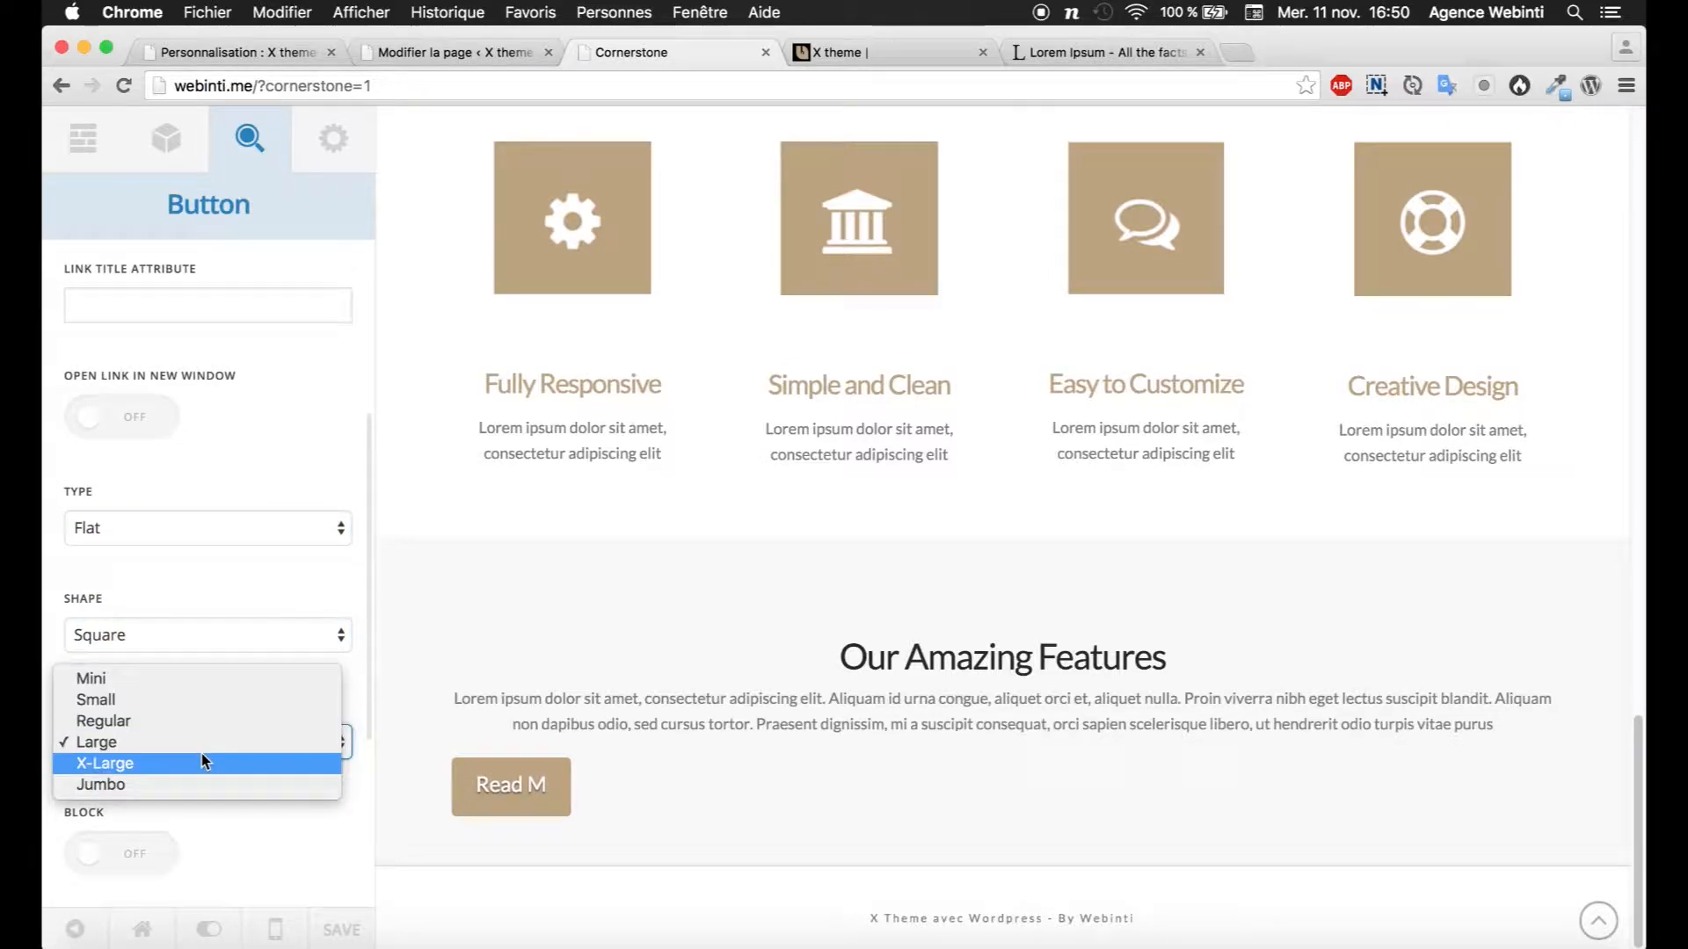
click(207, 723)
scroll(211, 752, down, 2)
click(122, 774)
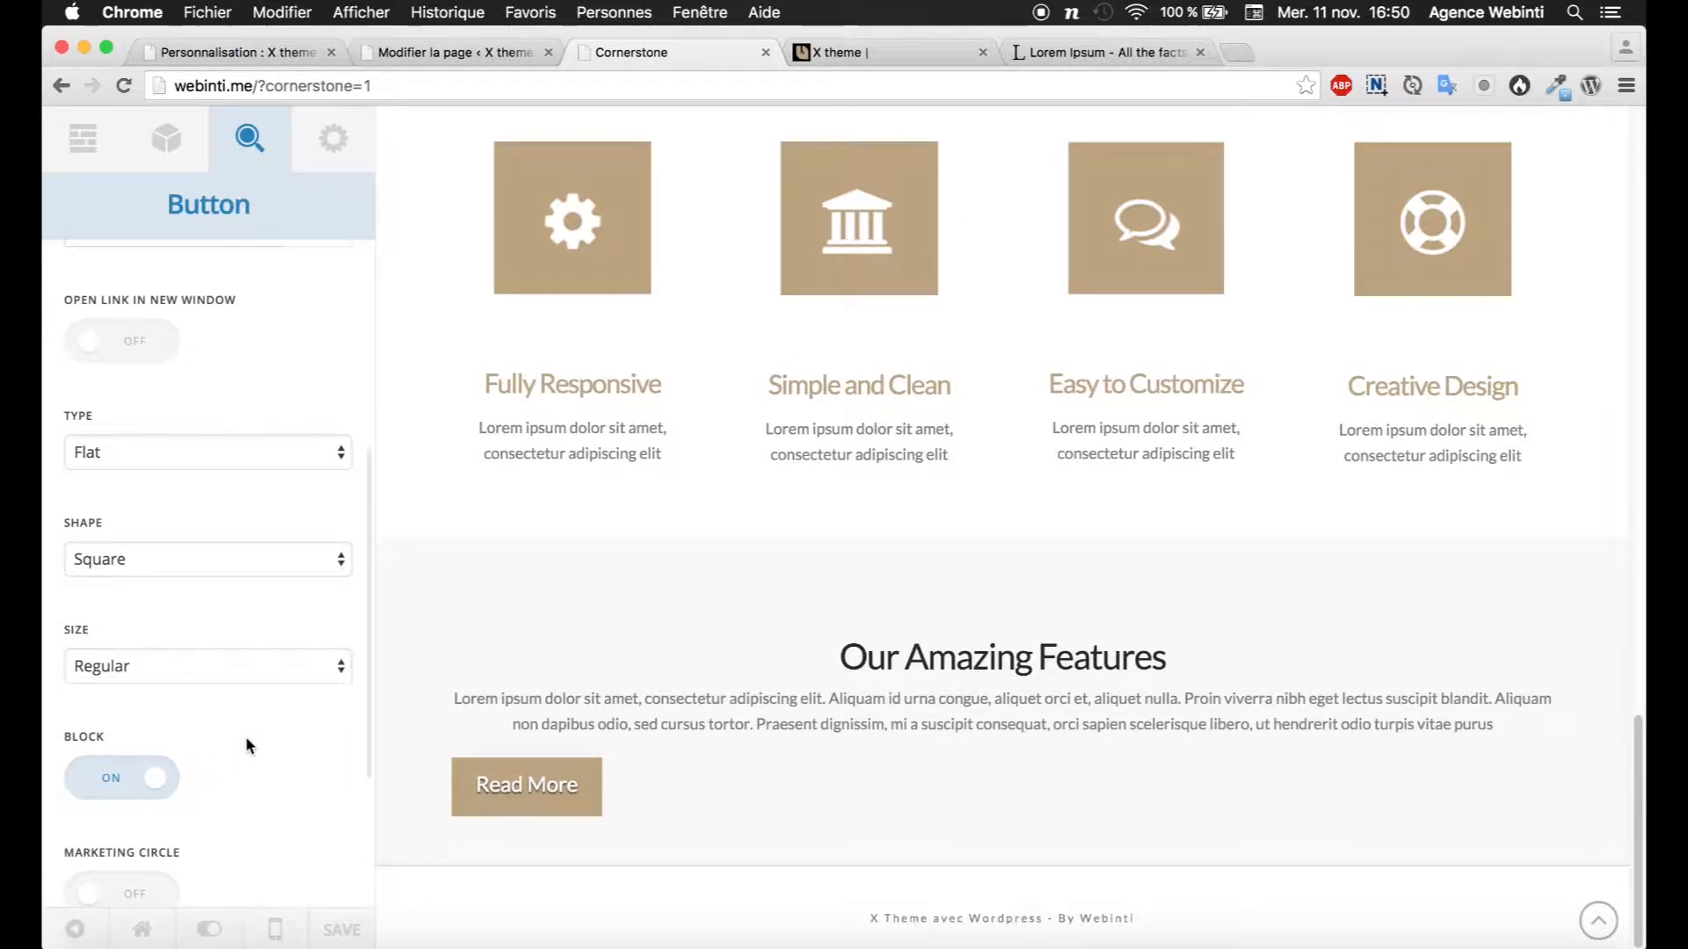
scroll(250, 739, down, 2)
scroll(262, 711, down, 5)
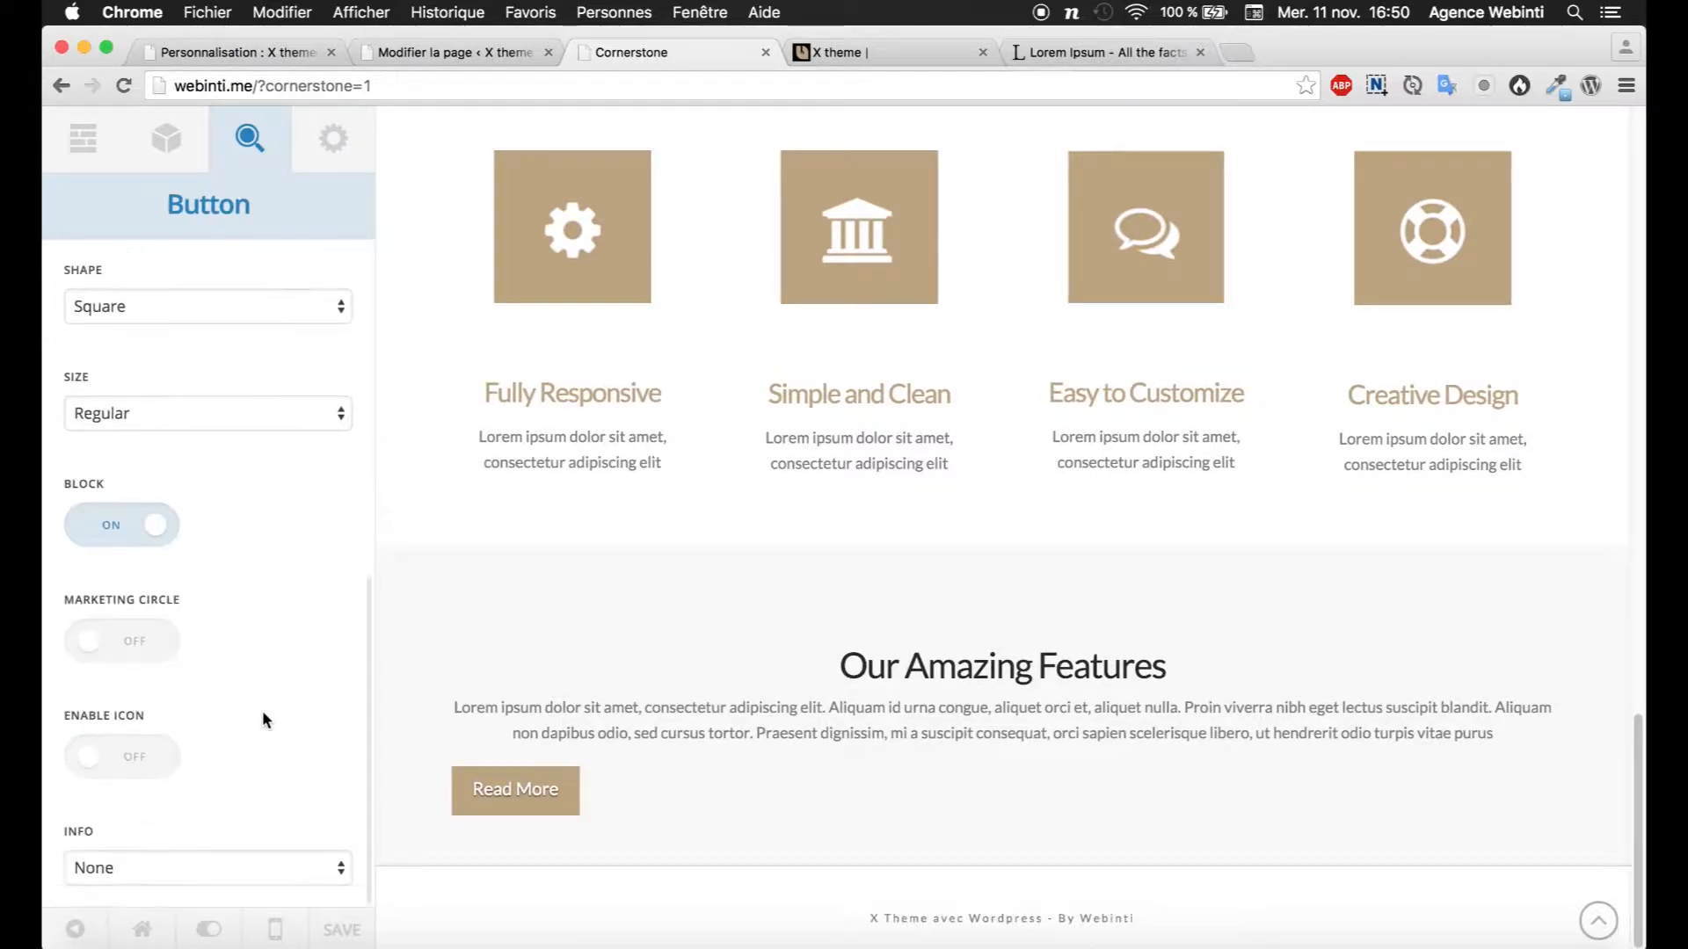
click(131, 528)
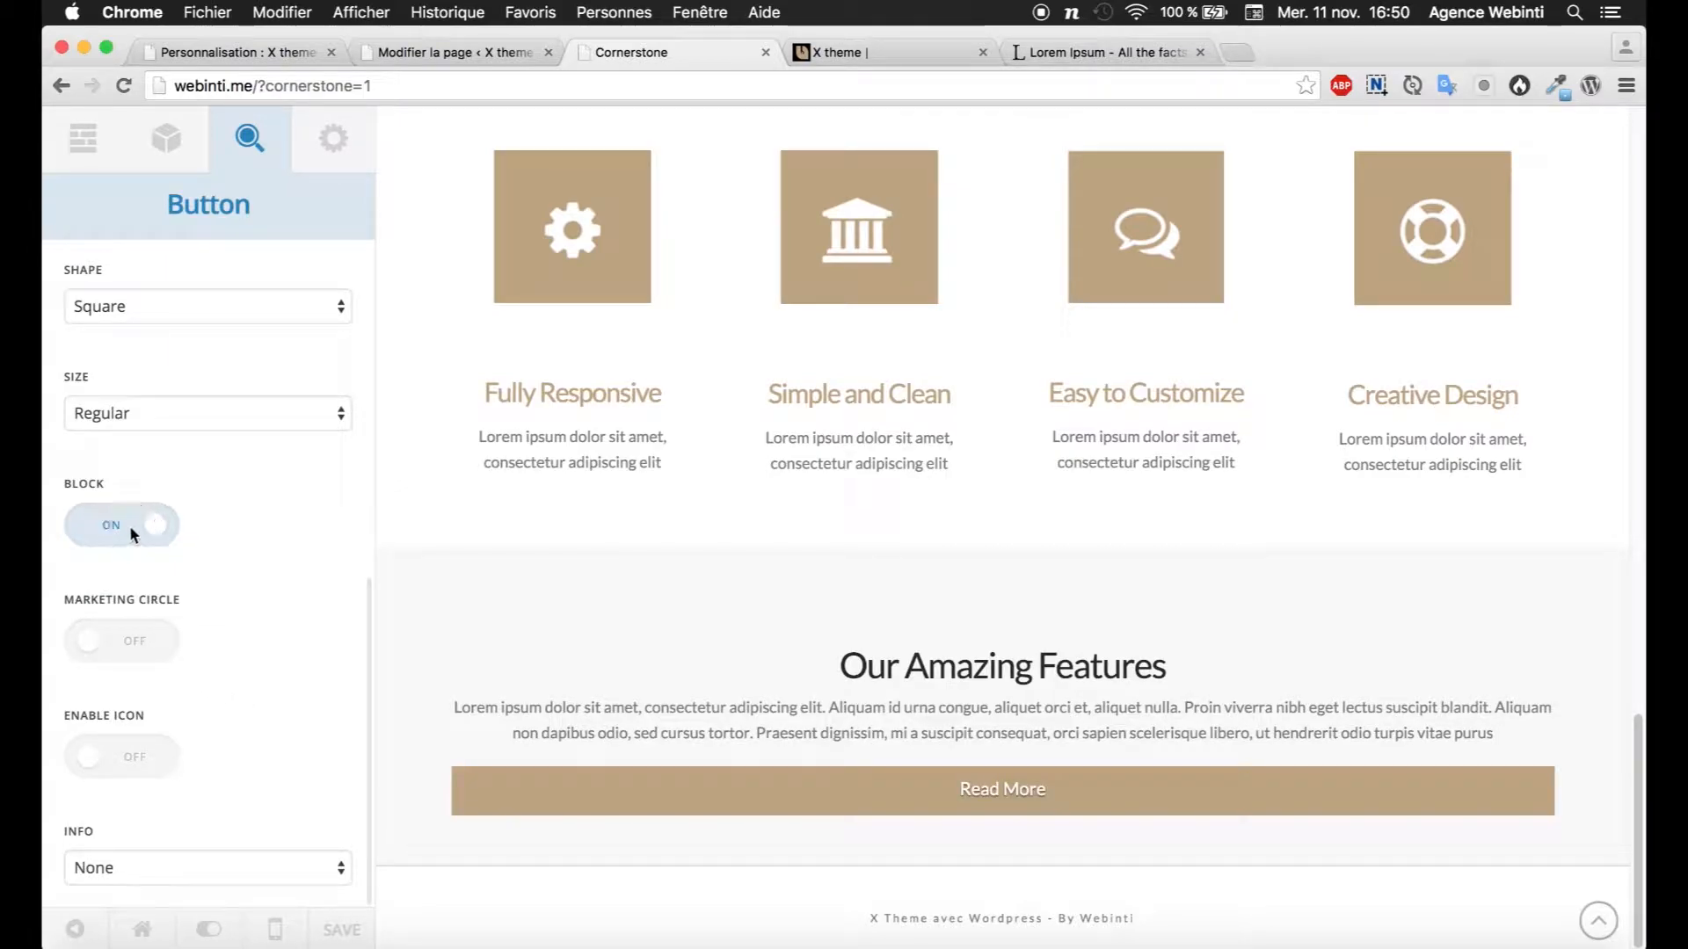
Step: Enable the button's icon, check the Photoshop mockup, return to Chrome and place the icon after the text
click(155, 749)
click(769, 914)
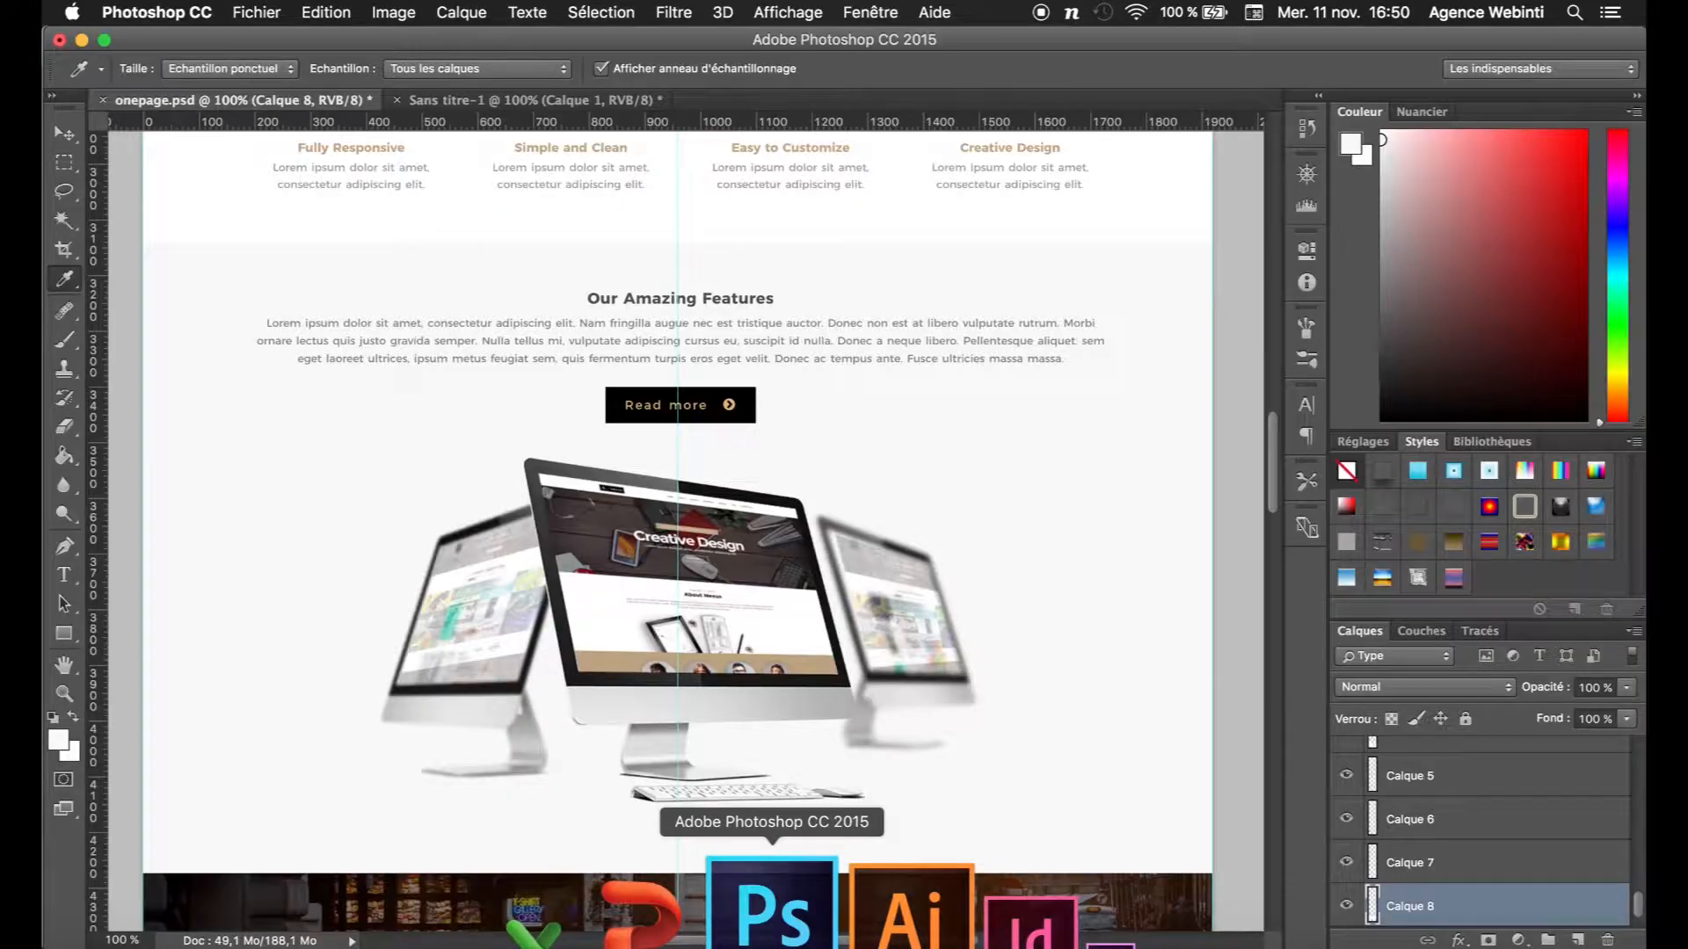
click(105, 914)
scroll(218, 527, down, 5)
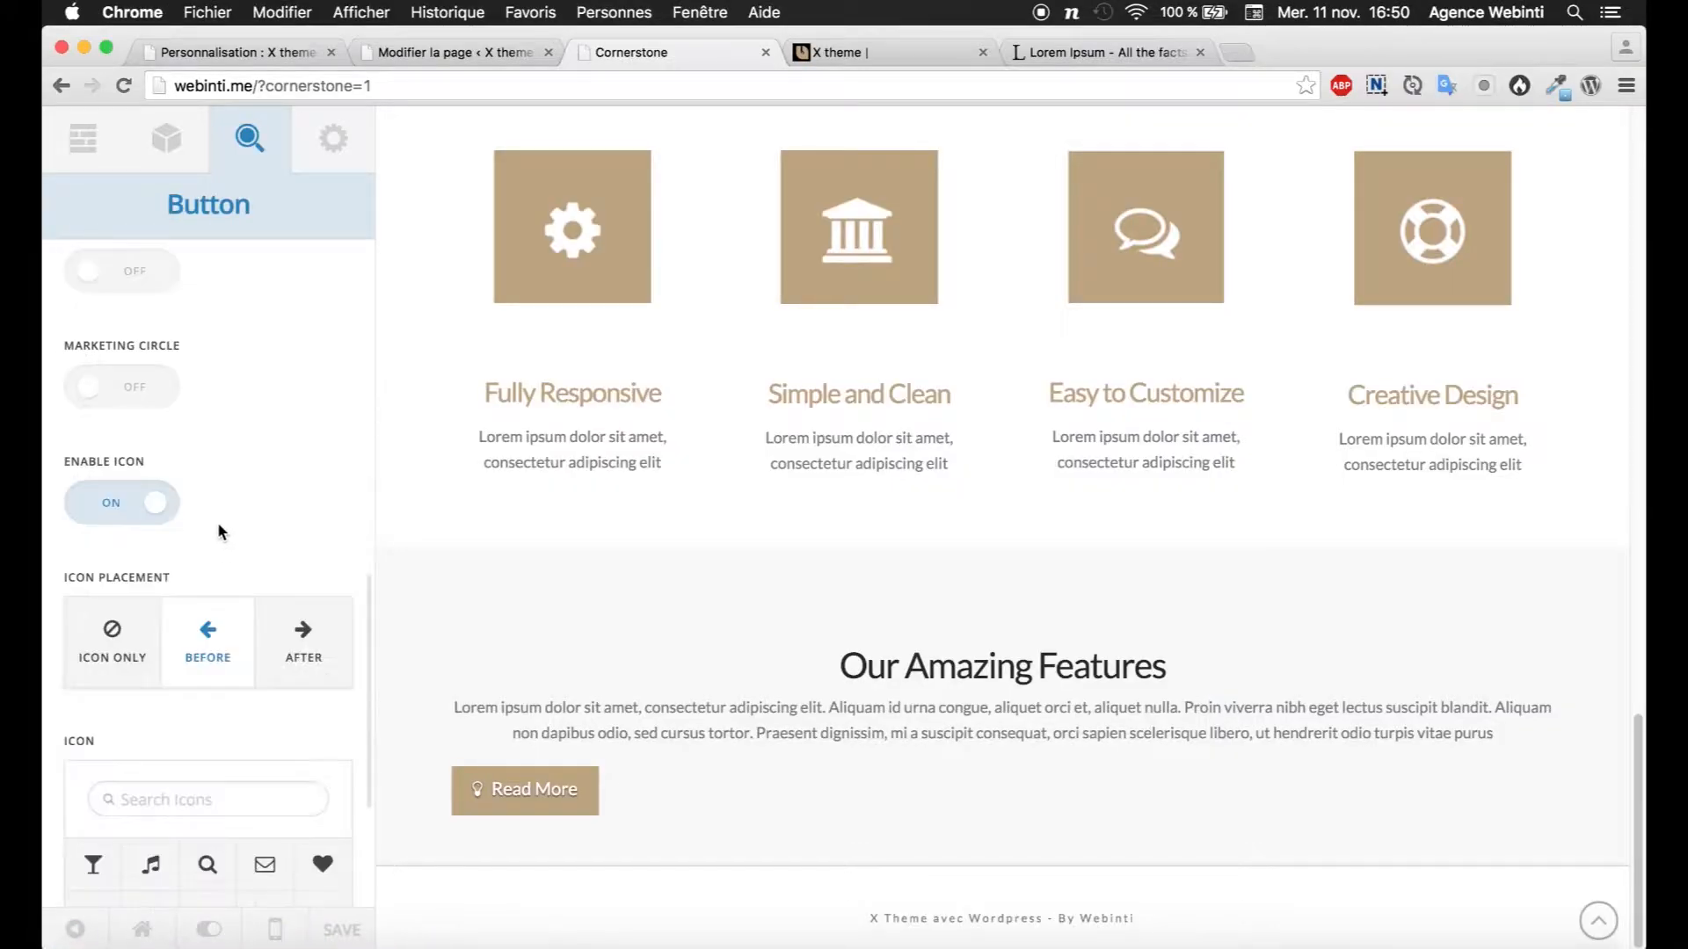
scroll(230, 527, down, 2)
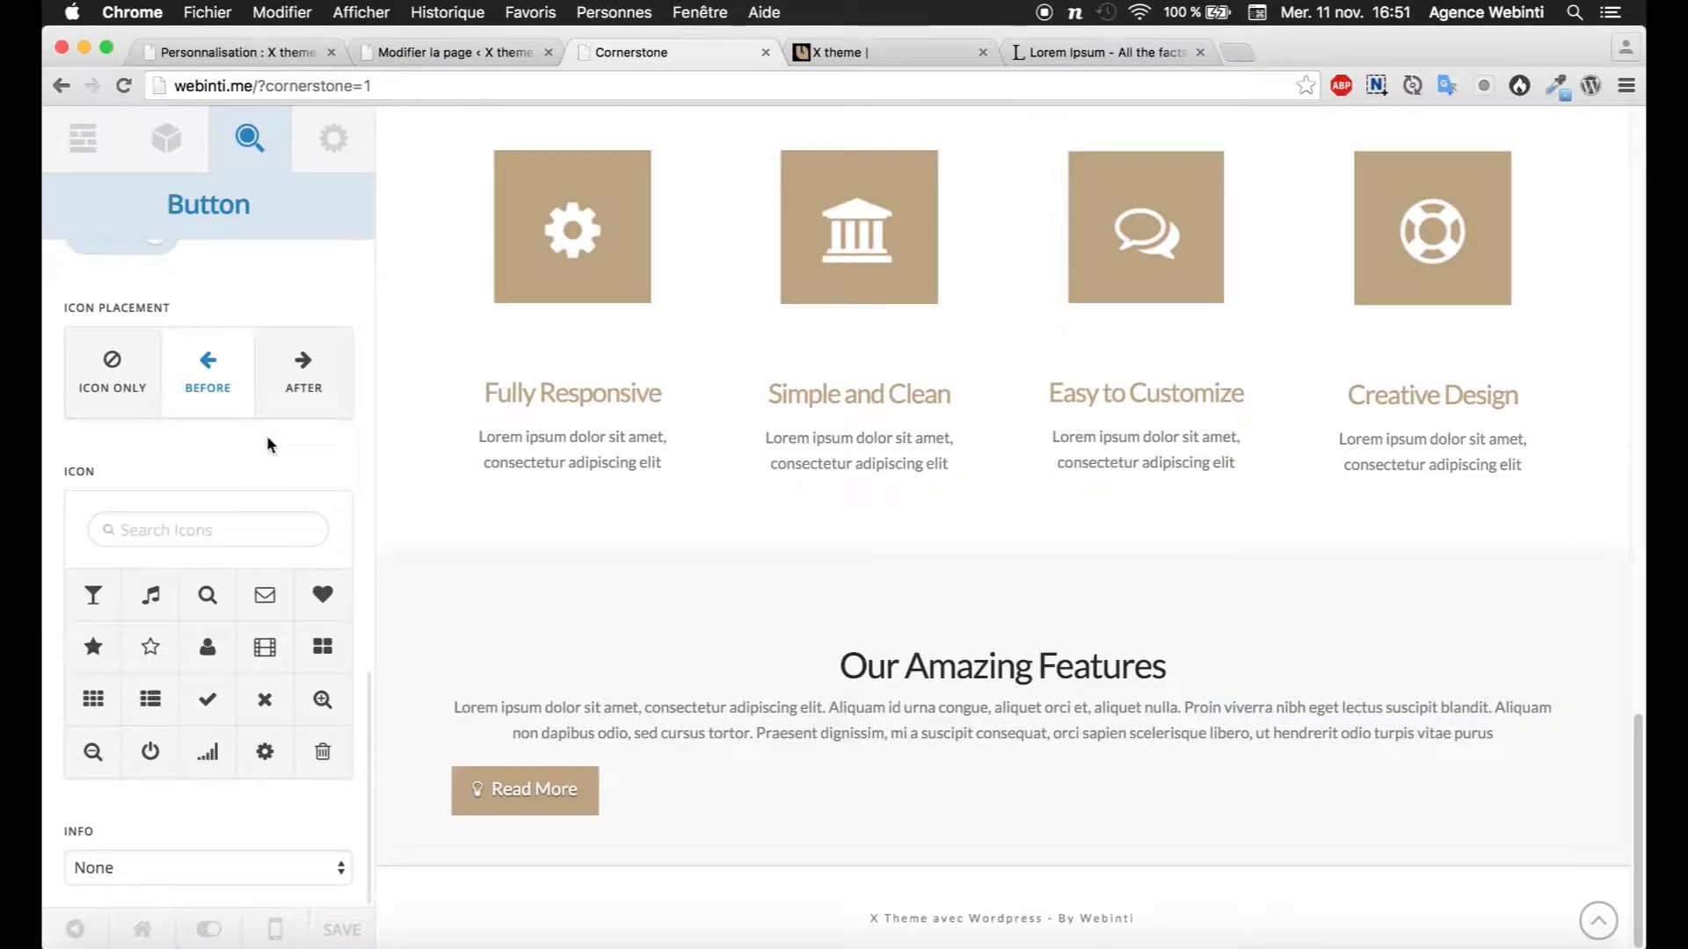
click(300, 395)
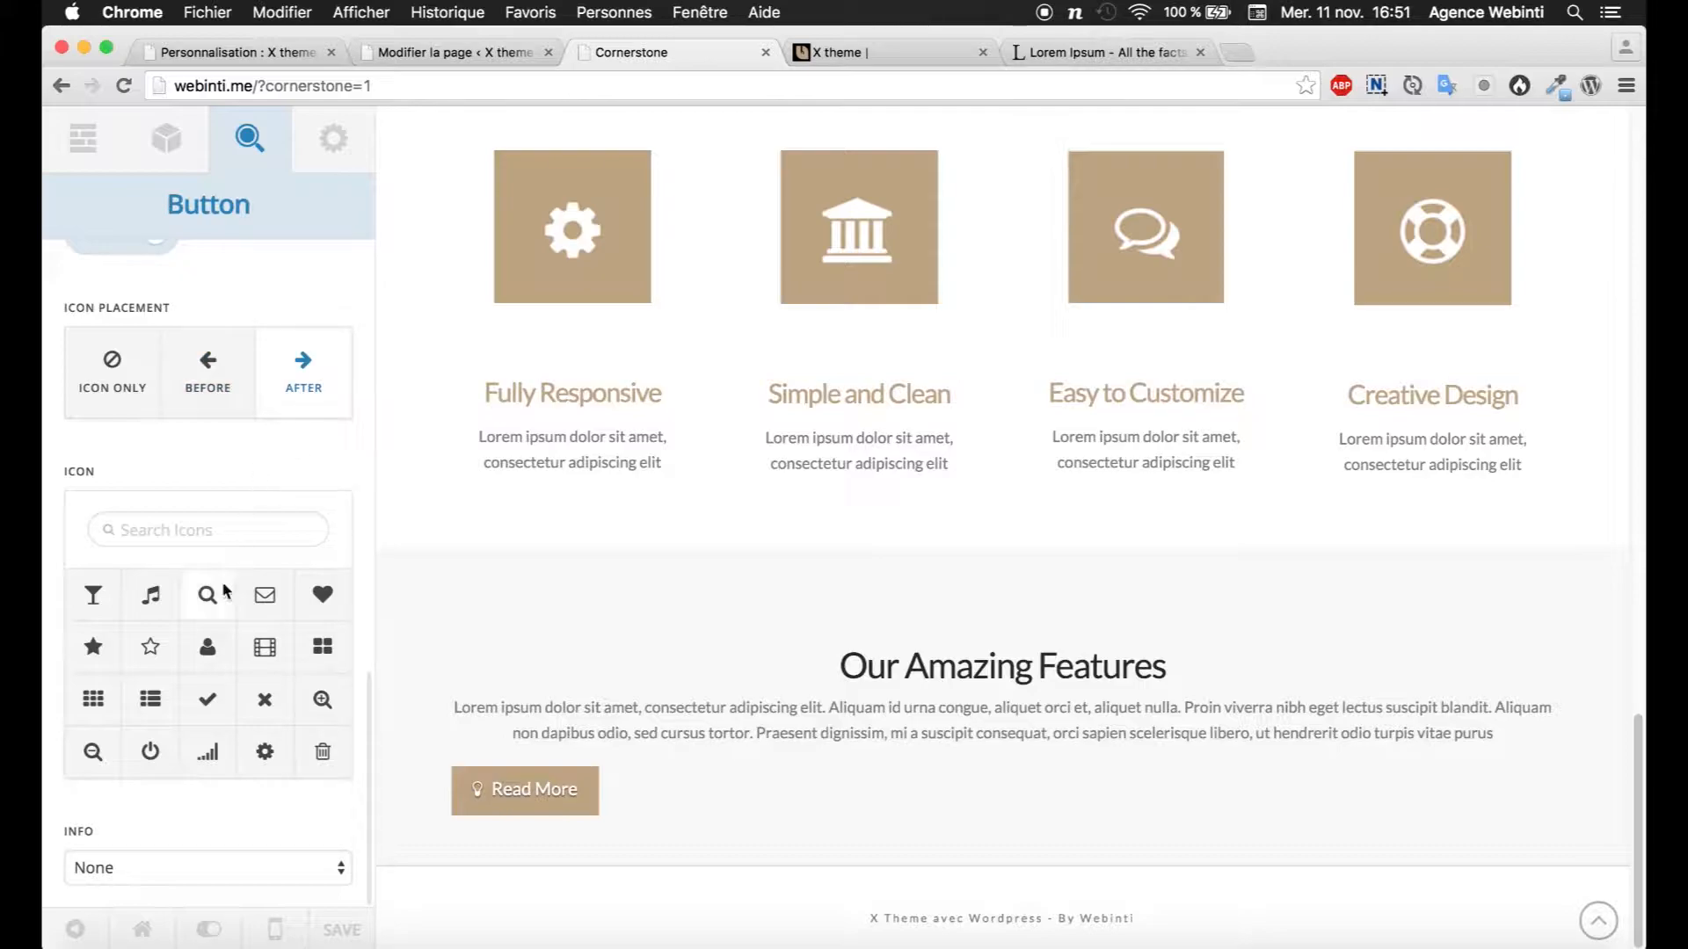
Step: Choose the arrow-circle-right icon for the button, compare it with the Photoshop mockup and return to Chrome
scroll(225, 589, down, 10)
scroll(192, 655, up, 8)
scroll(192, 658, down, 1)
scroll(188, 658, down, 8)
scroll(189, 658, down, 3)
scroll(189, 651, down, 1)
scroll(250, 639, down, 2)
scroll(255, 616, down, 6)
scroll(252, 626, down, 6)
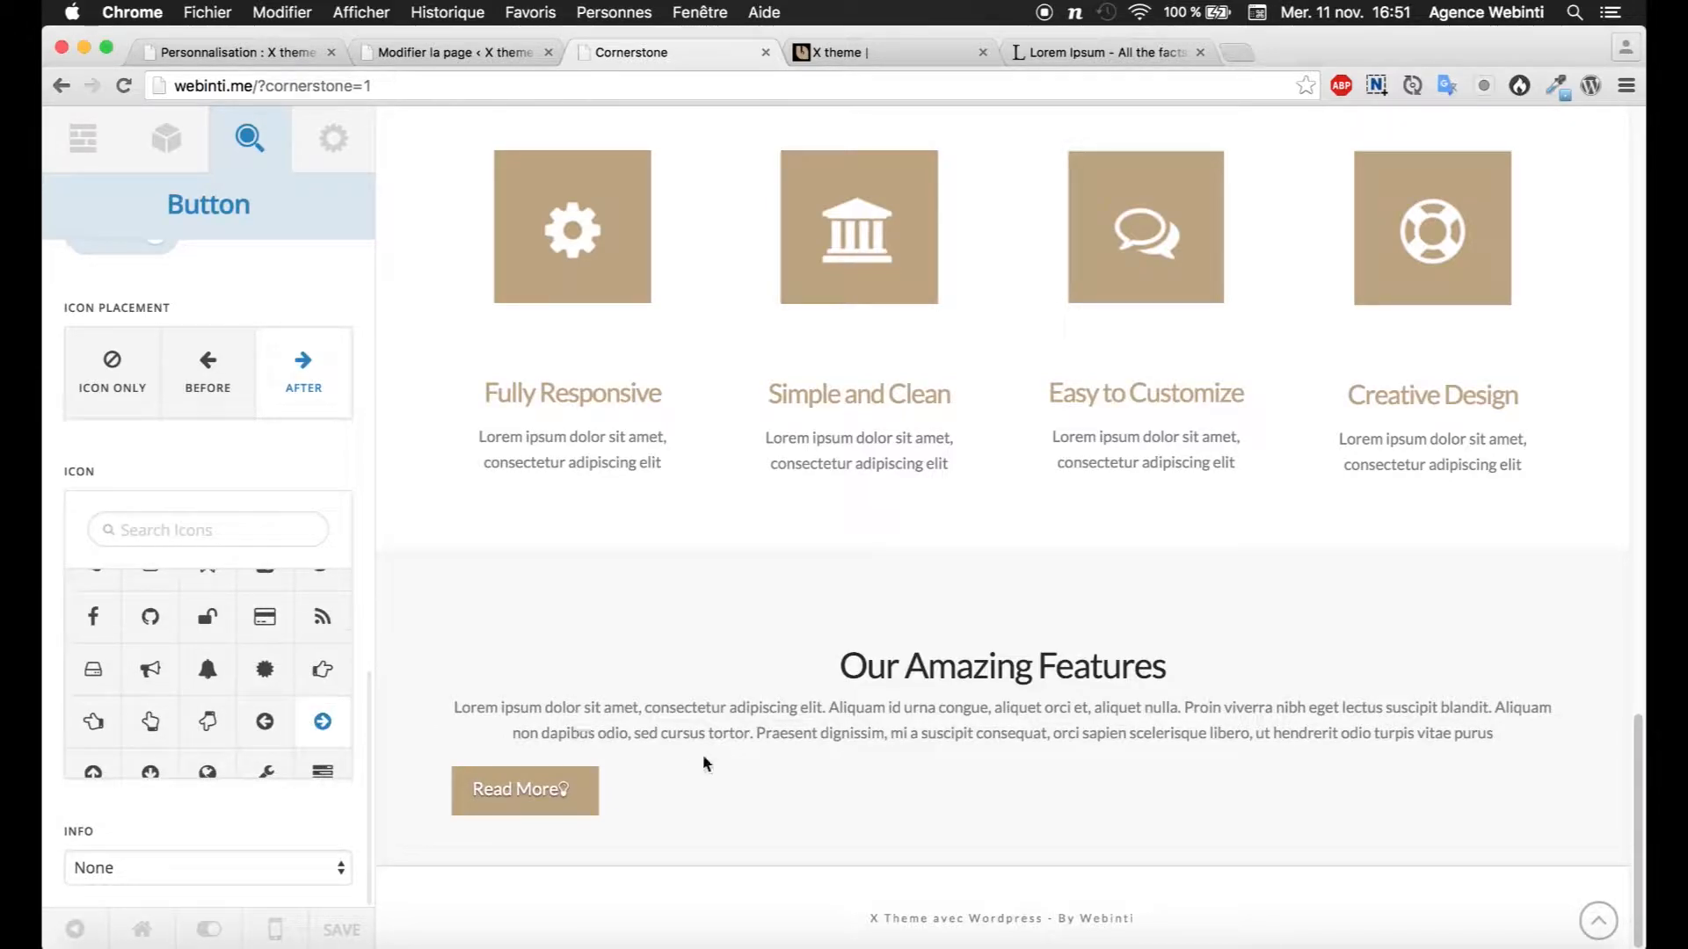
click(763, 918)
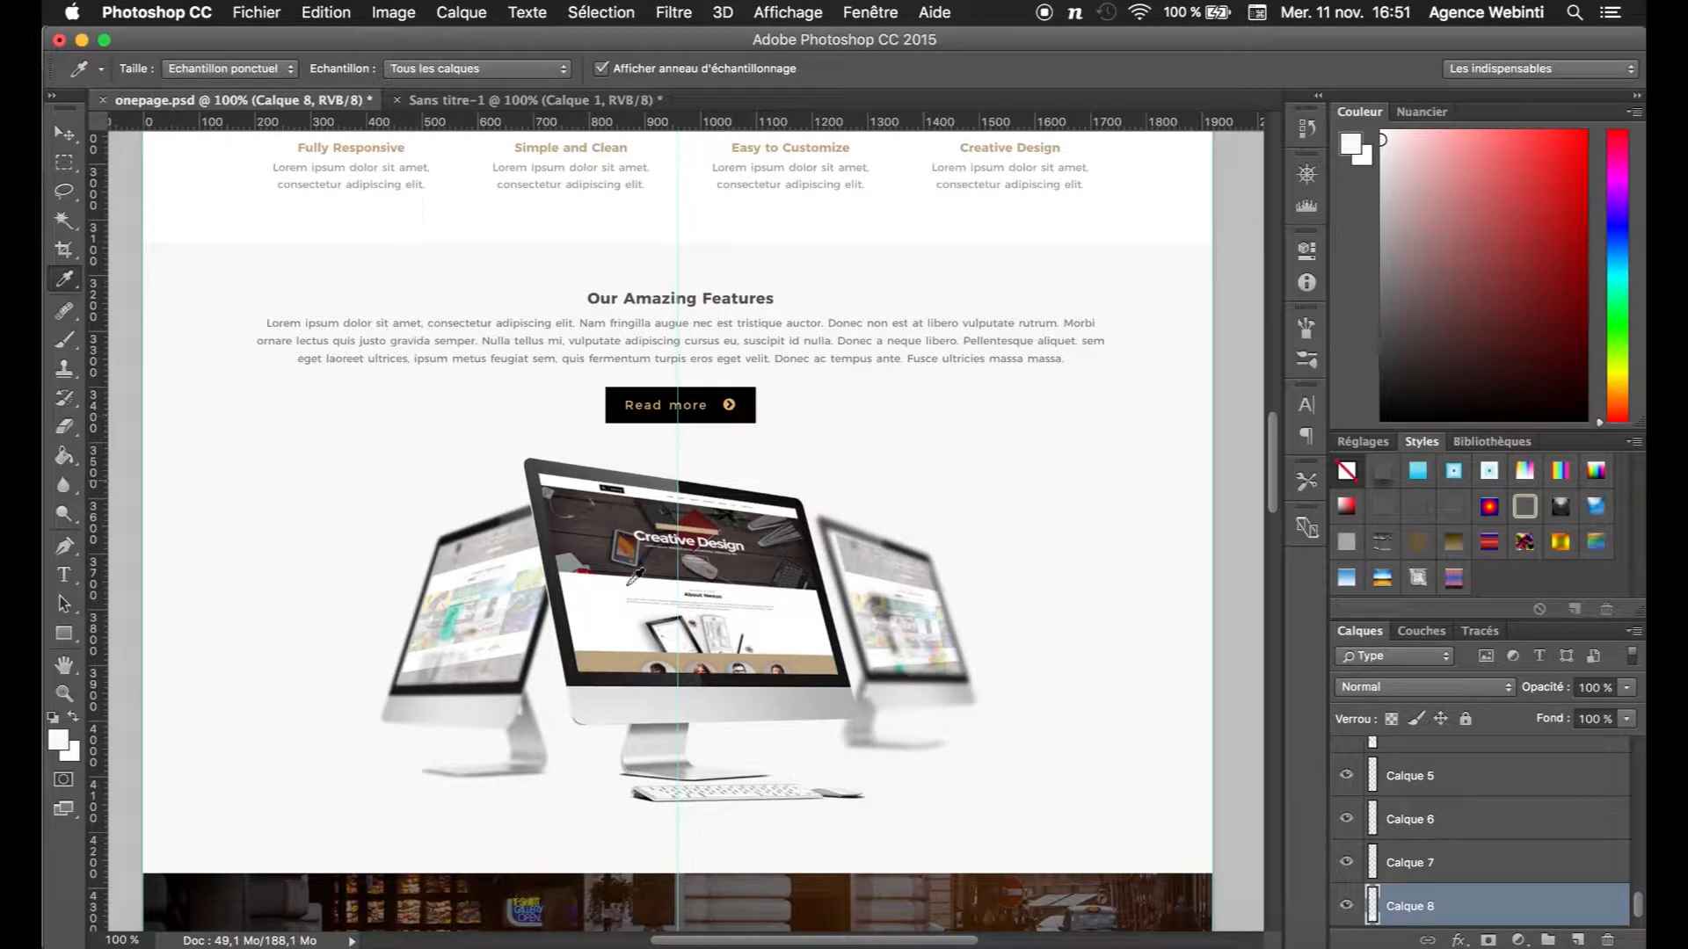
click(214, 915)
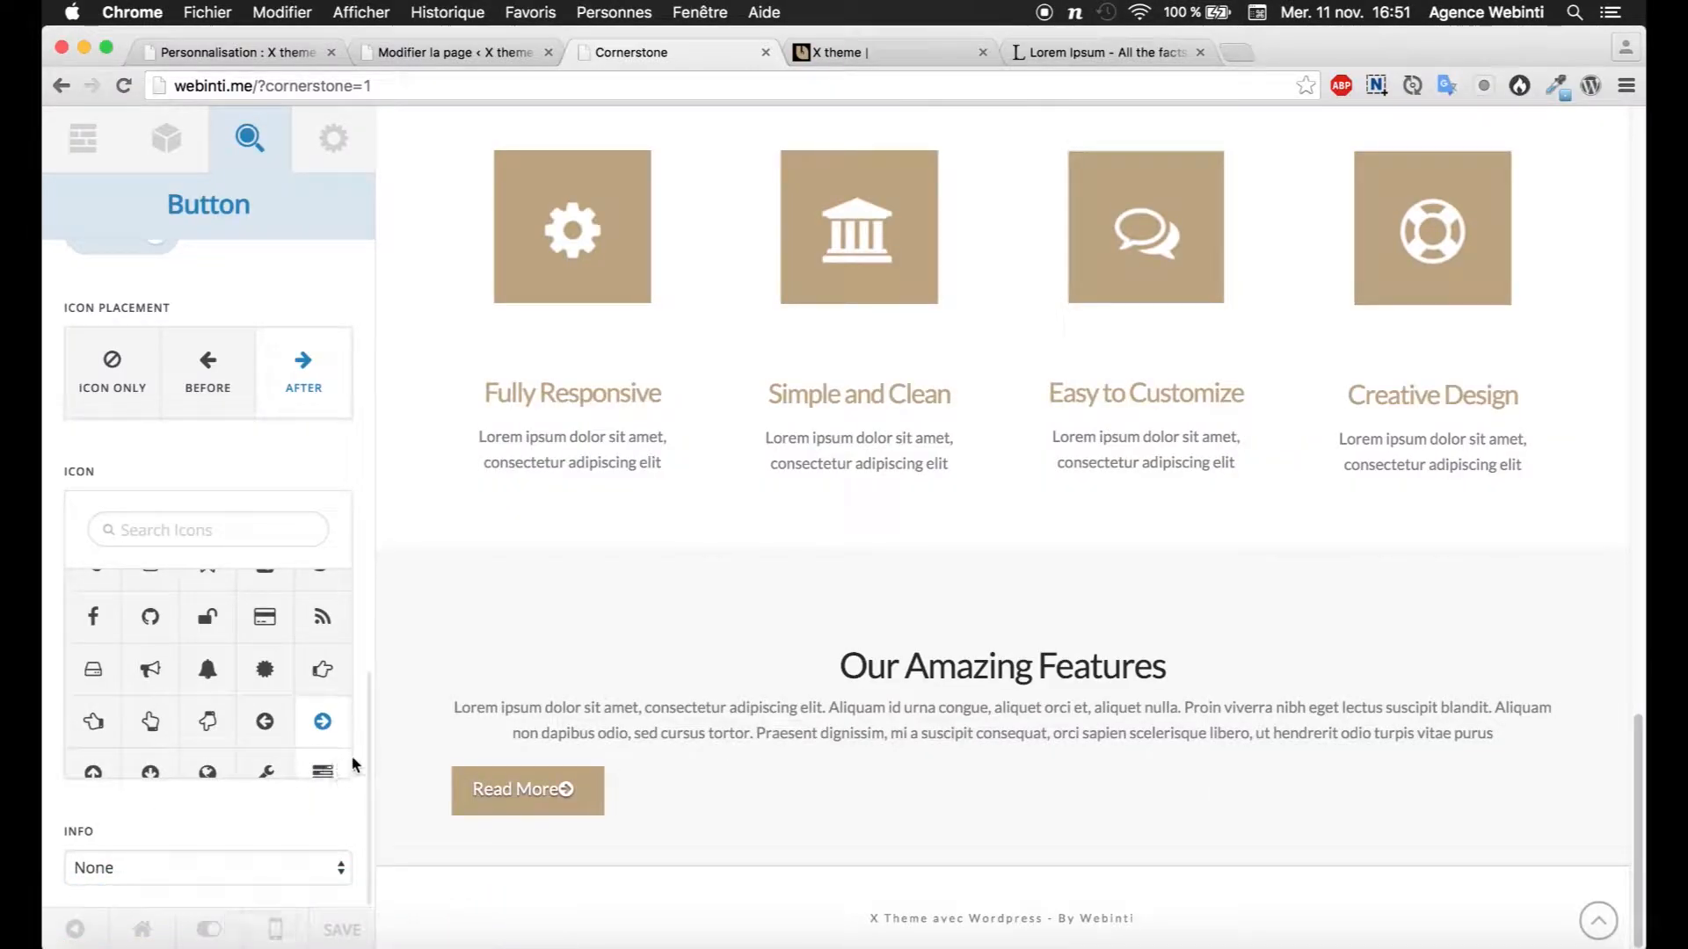
Step: Try the caret-right icon on the Read More button instead
scroll(325, 679, down, 10)
scroll(274, 687, down, 1)
click(264, 633)
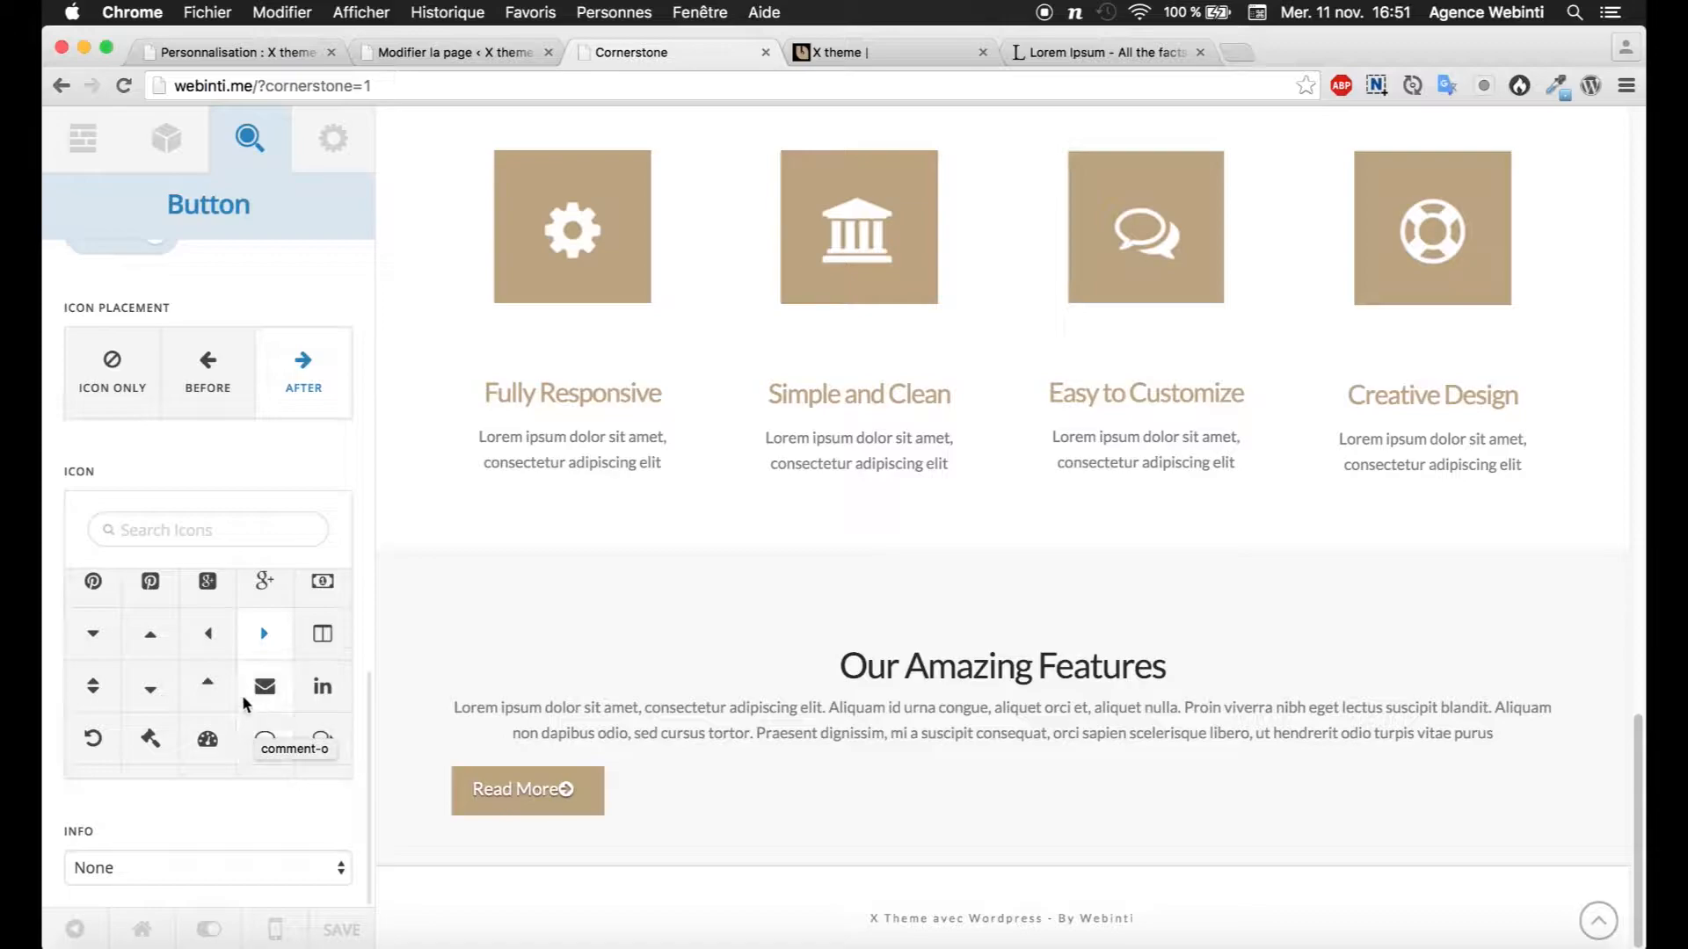
scroll(249, 708, down, 1)
scroll(237, 689, up, 10)
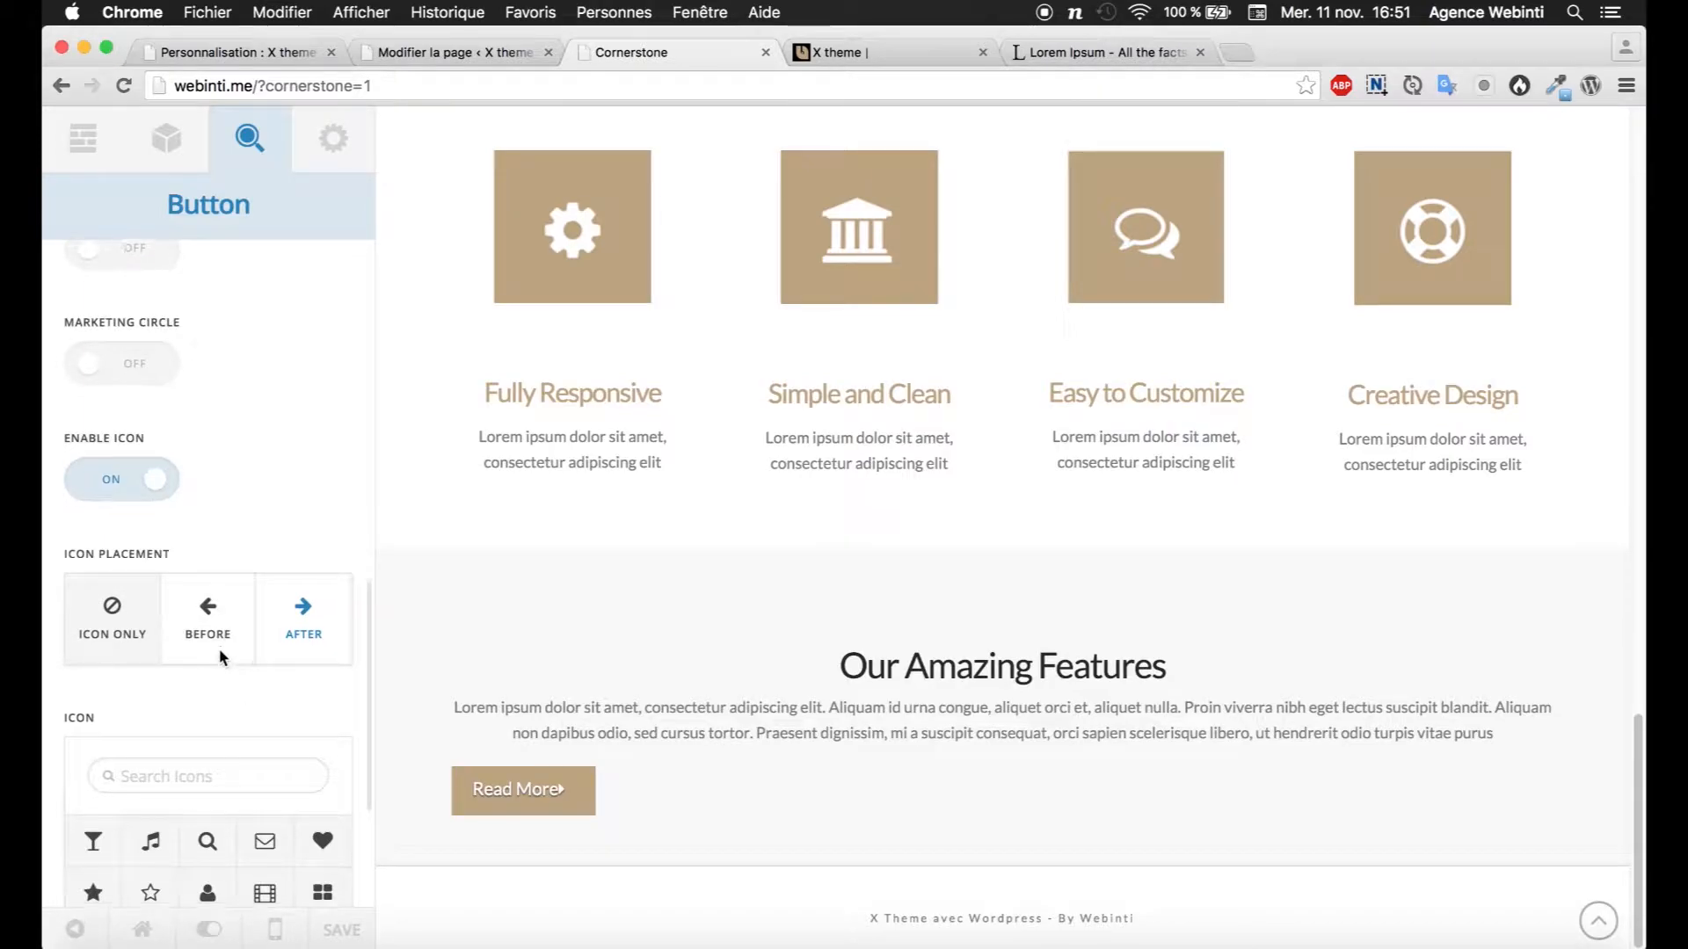
Step: Inspect the Read More button's icon and add a margin-left of 0.5em to its button icon CSS rule
scroll(220, 686, down, 4)
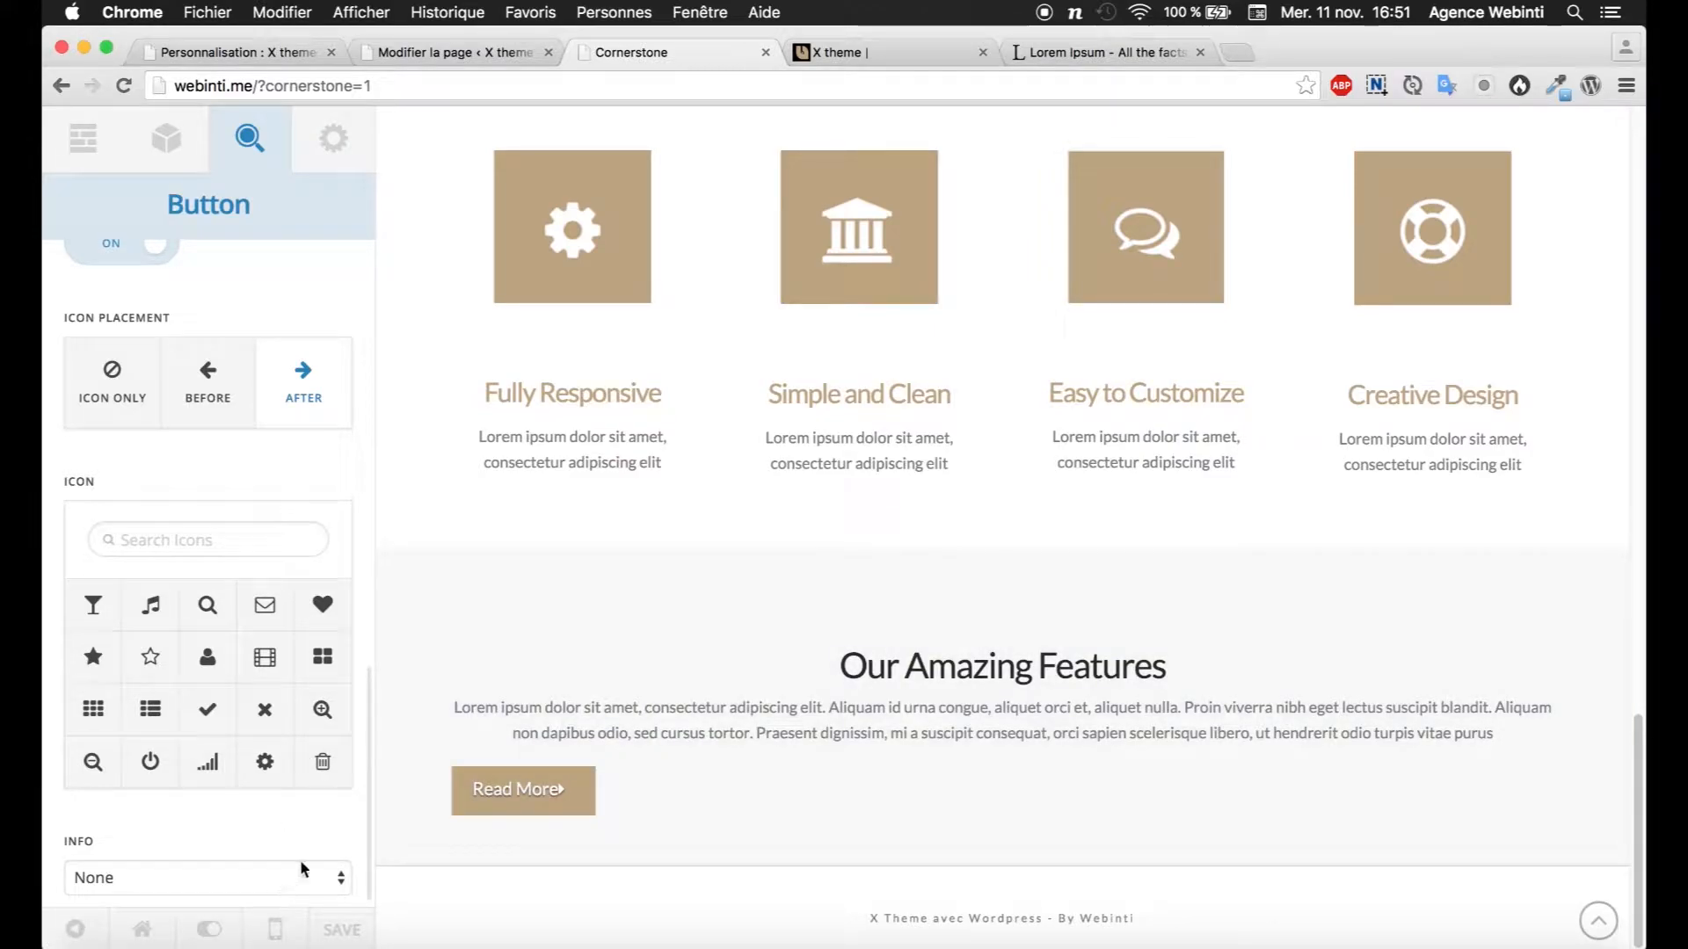
right_click(562, 796)
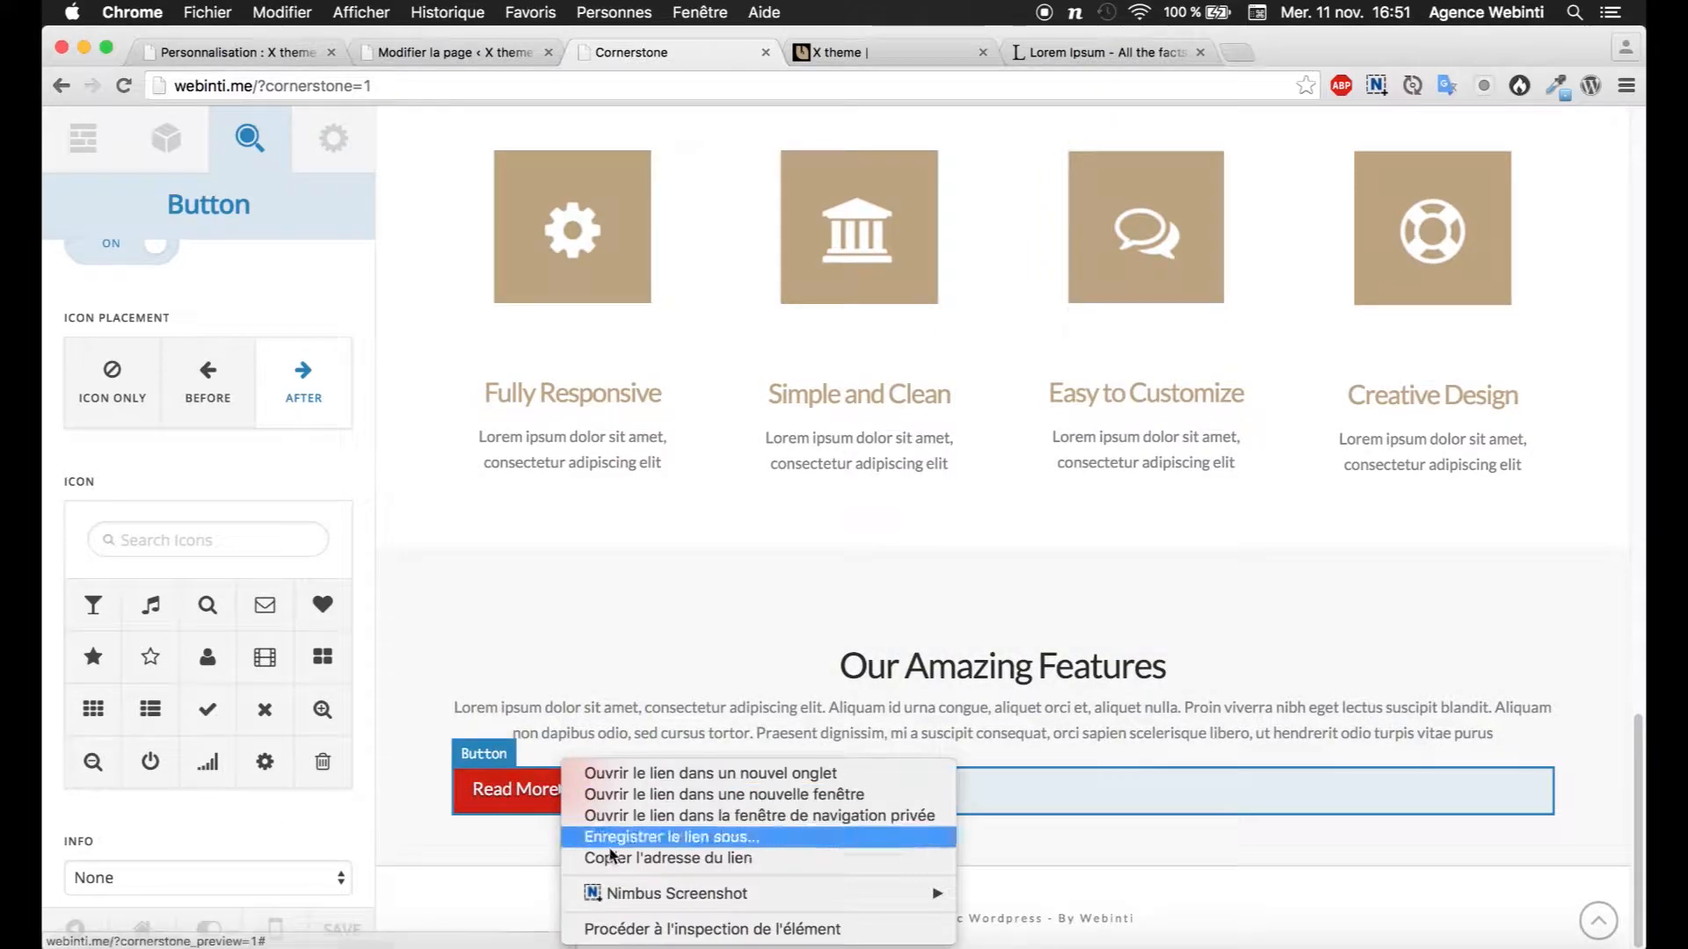
click(616, 920)
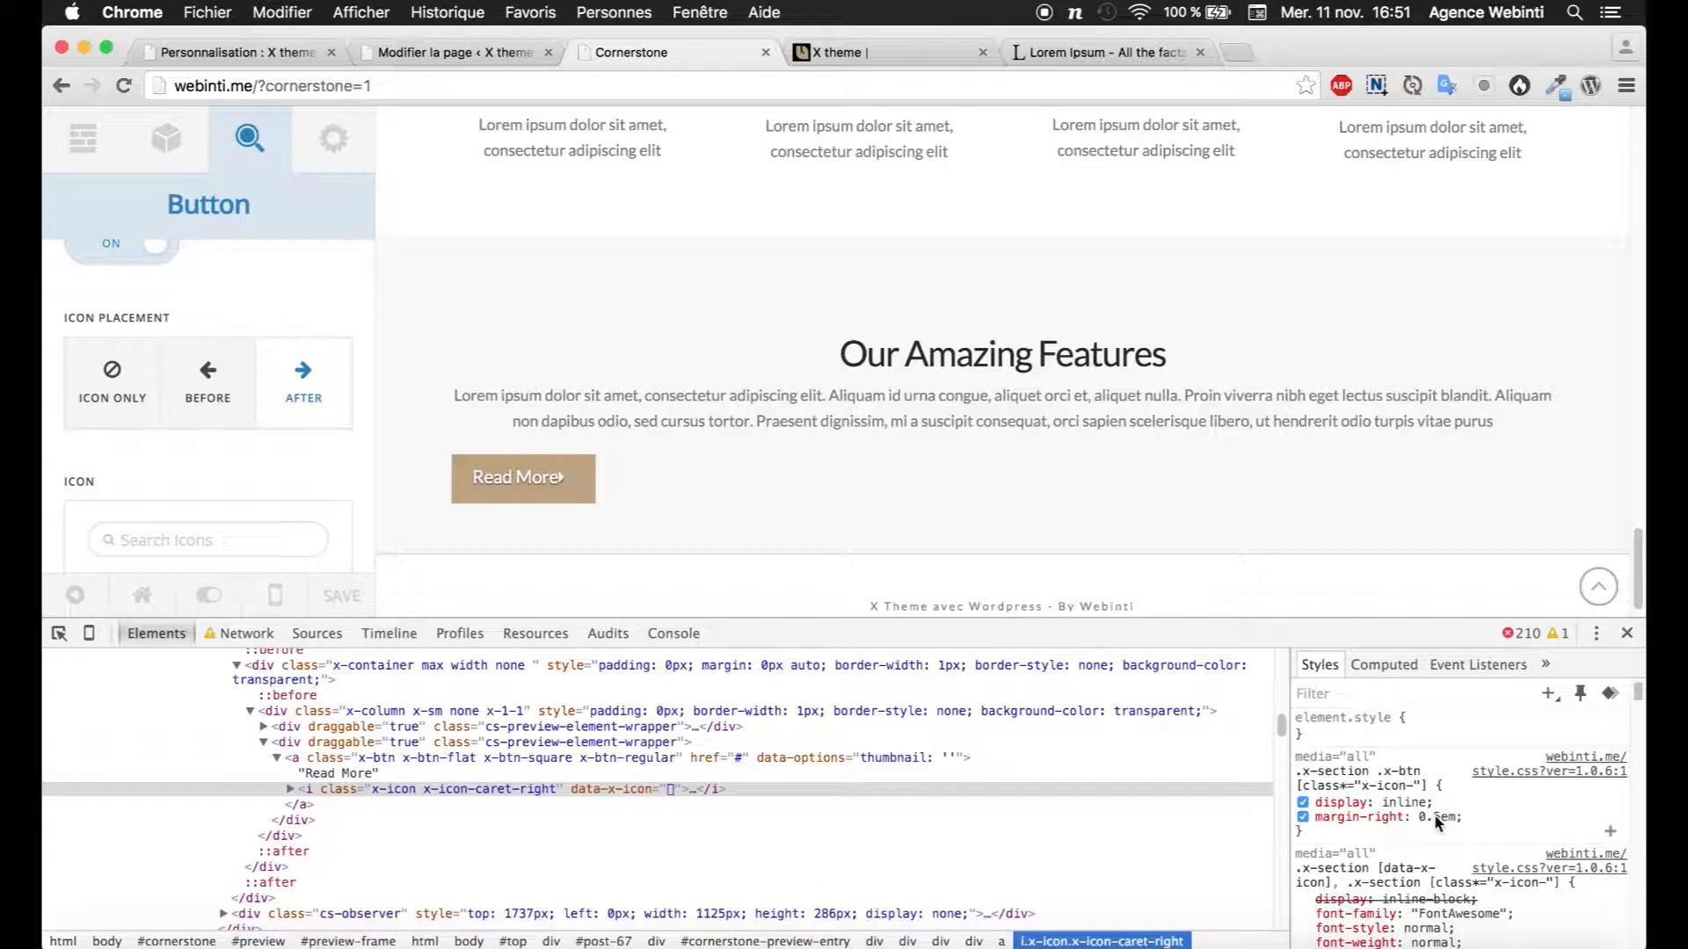
click(1473, 822)
text(margi)
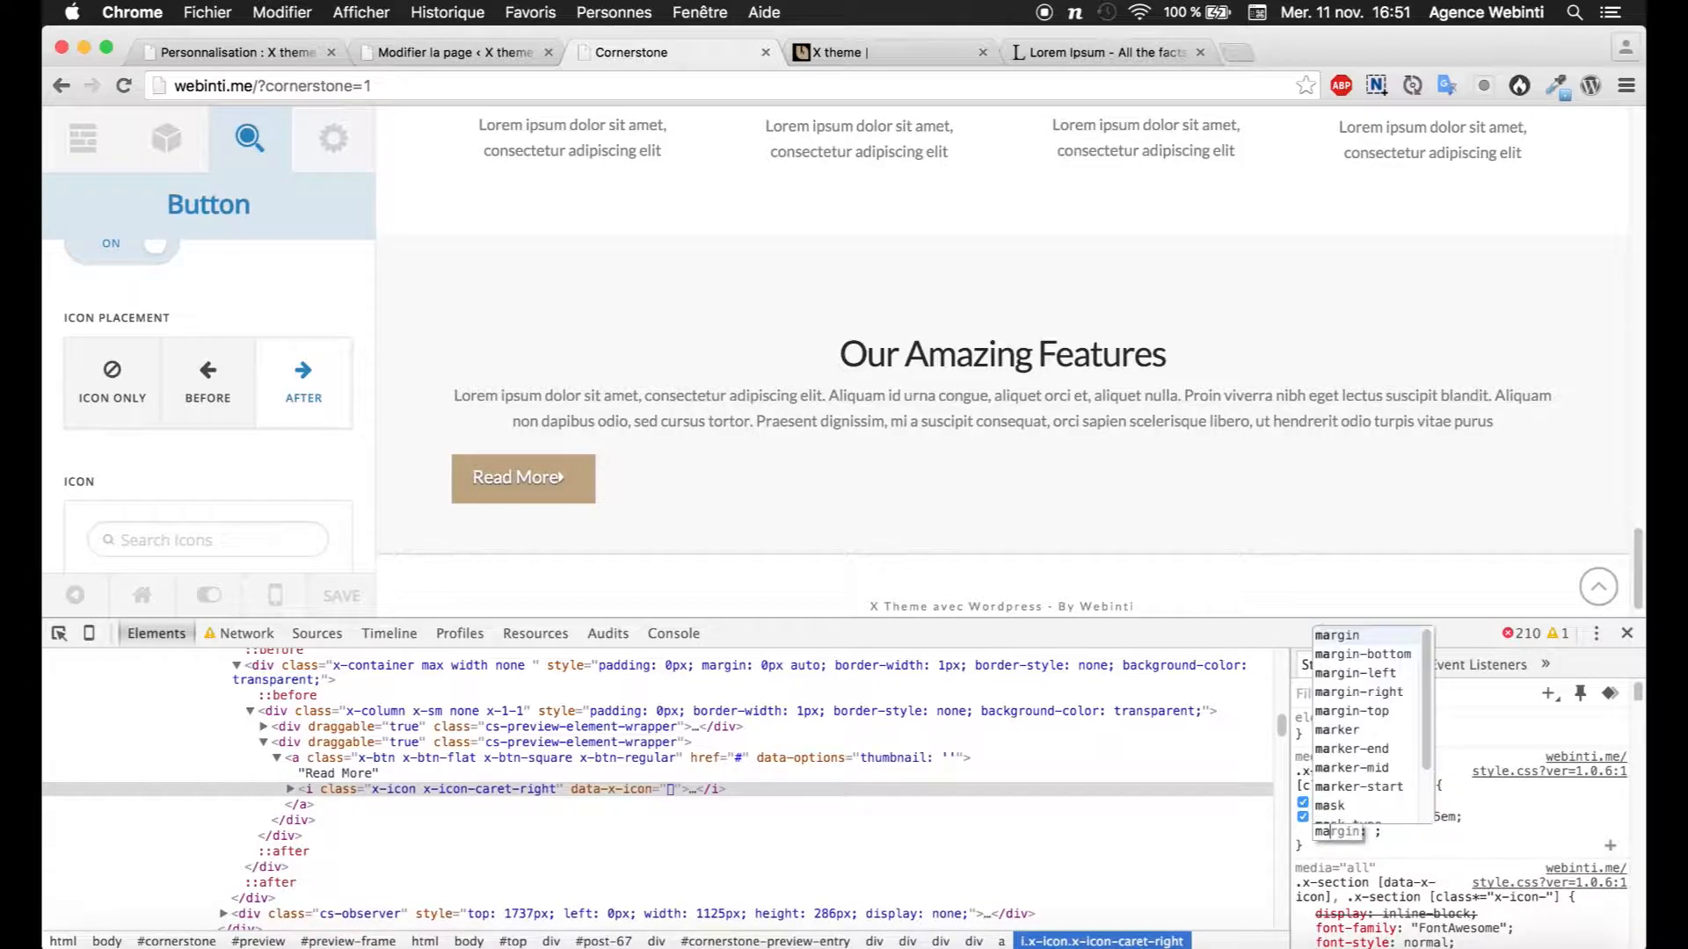
text(n-left)
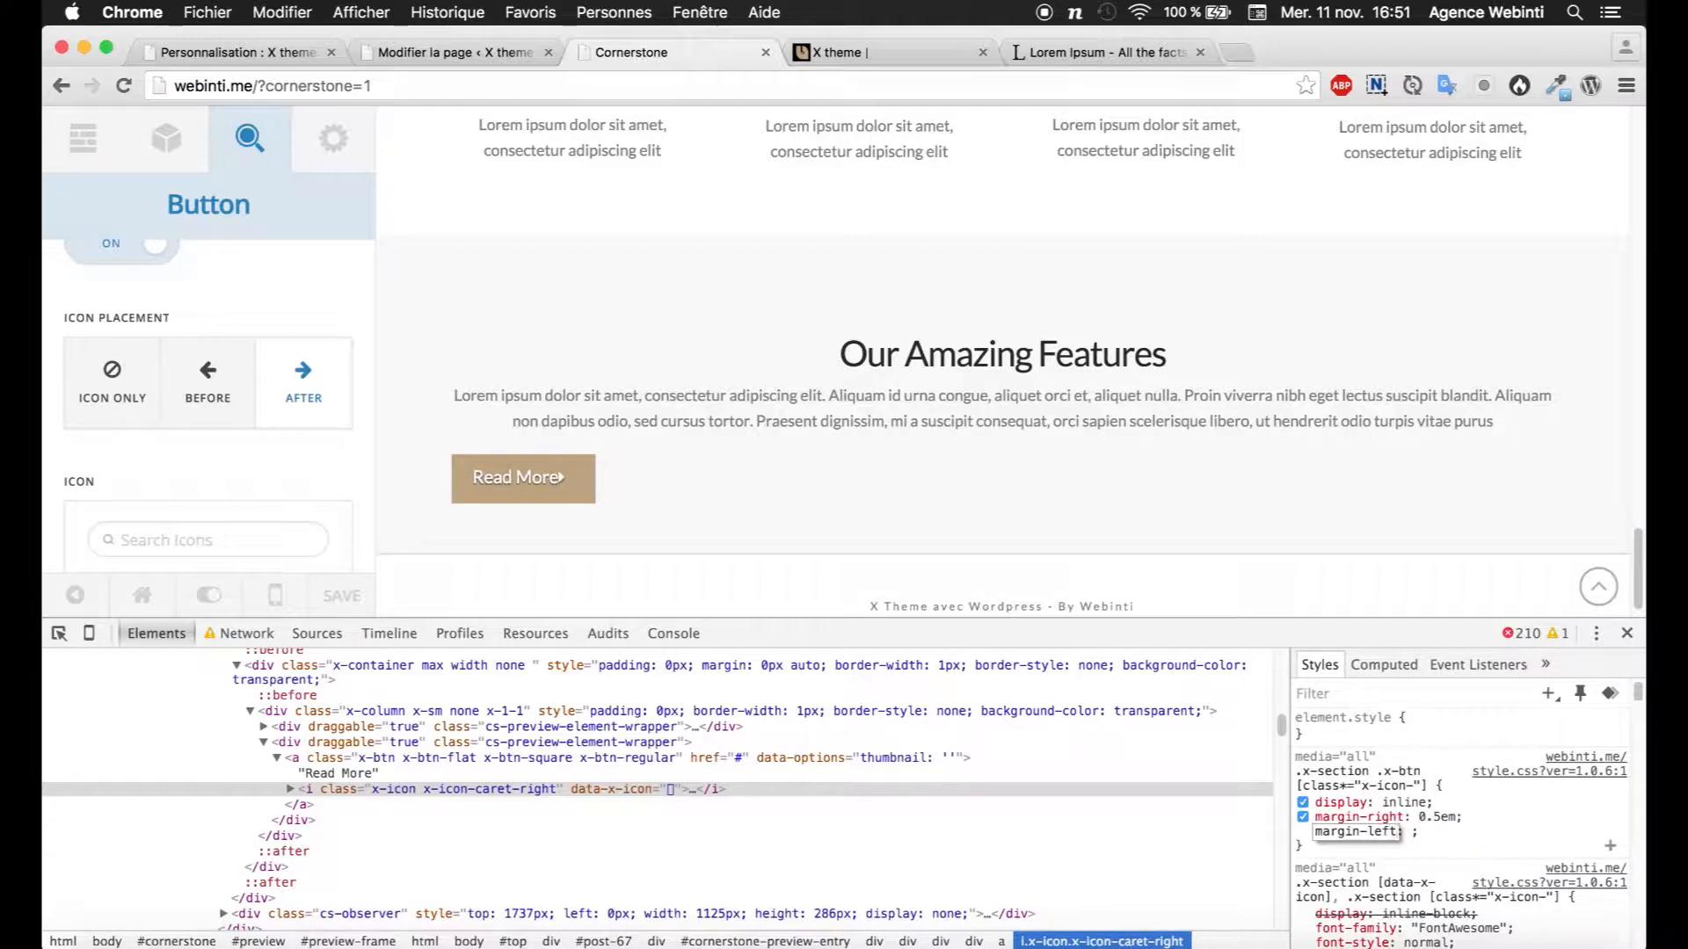
key(Tab)
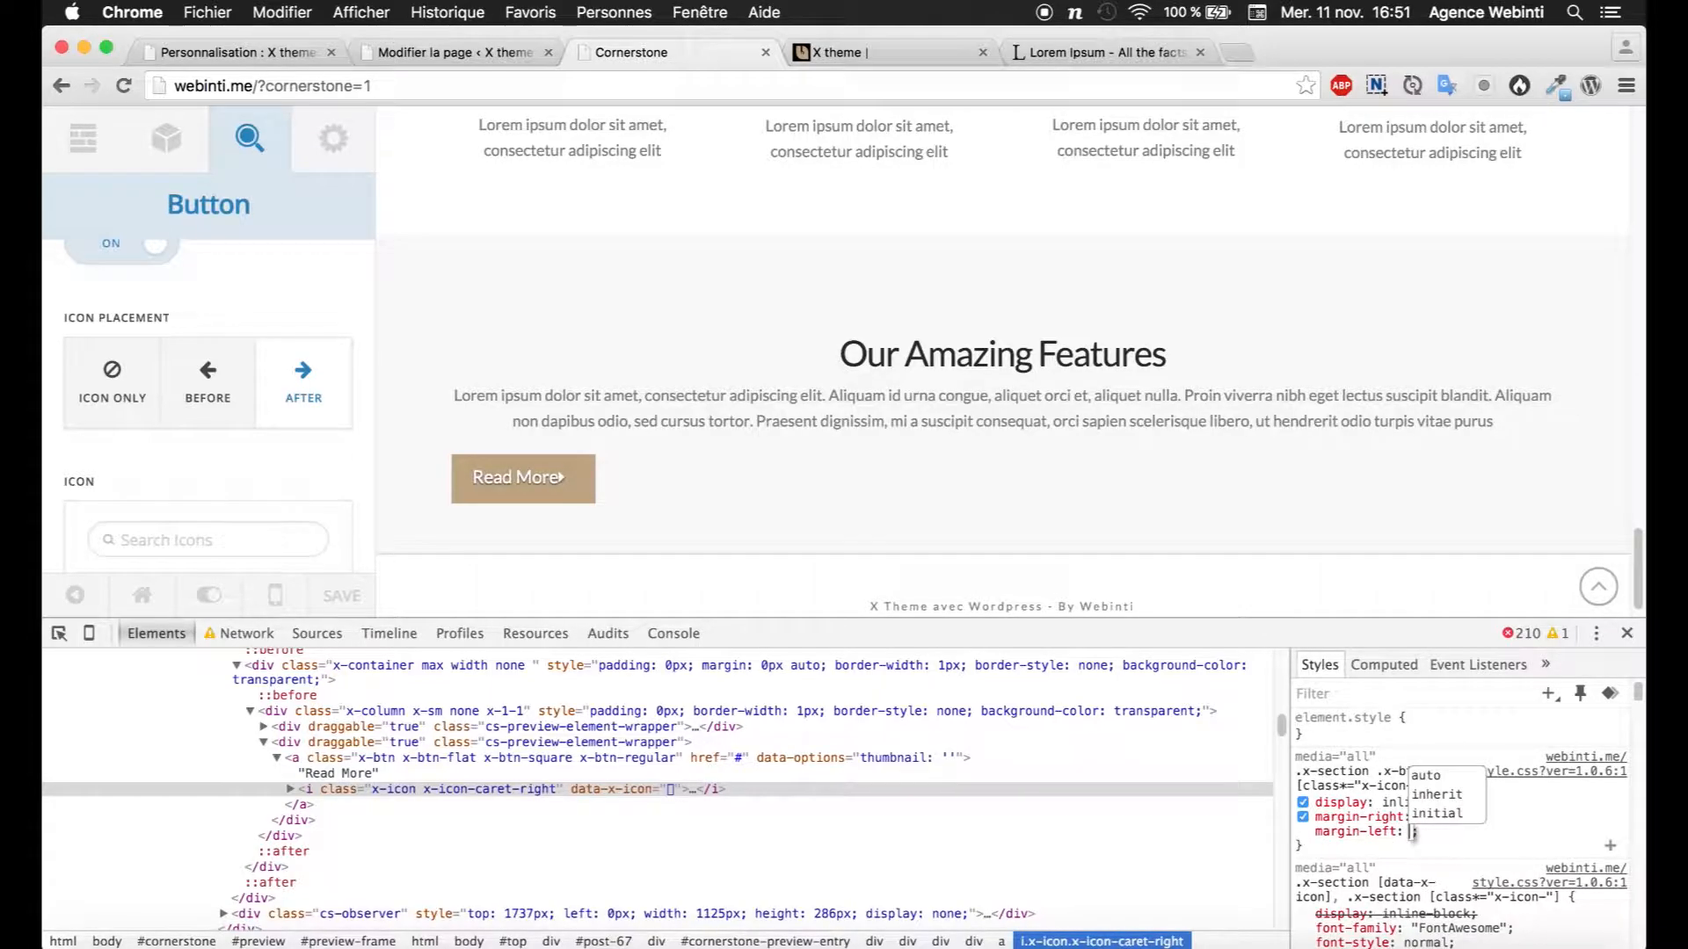
text(1)
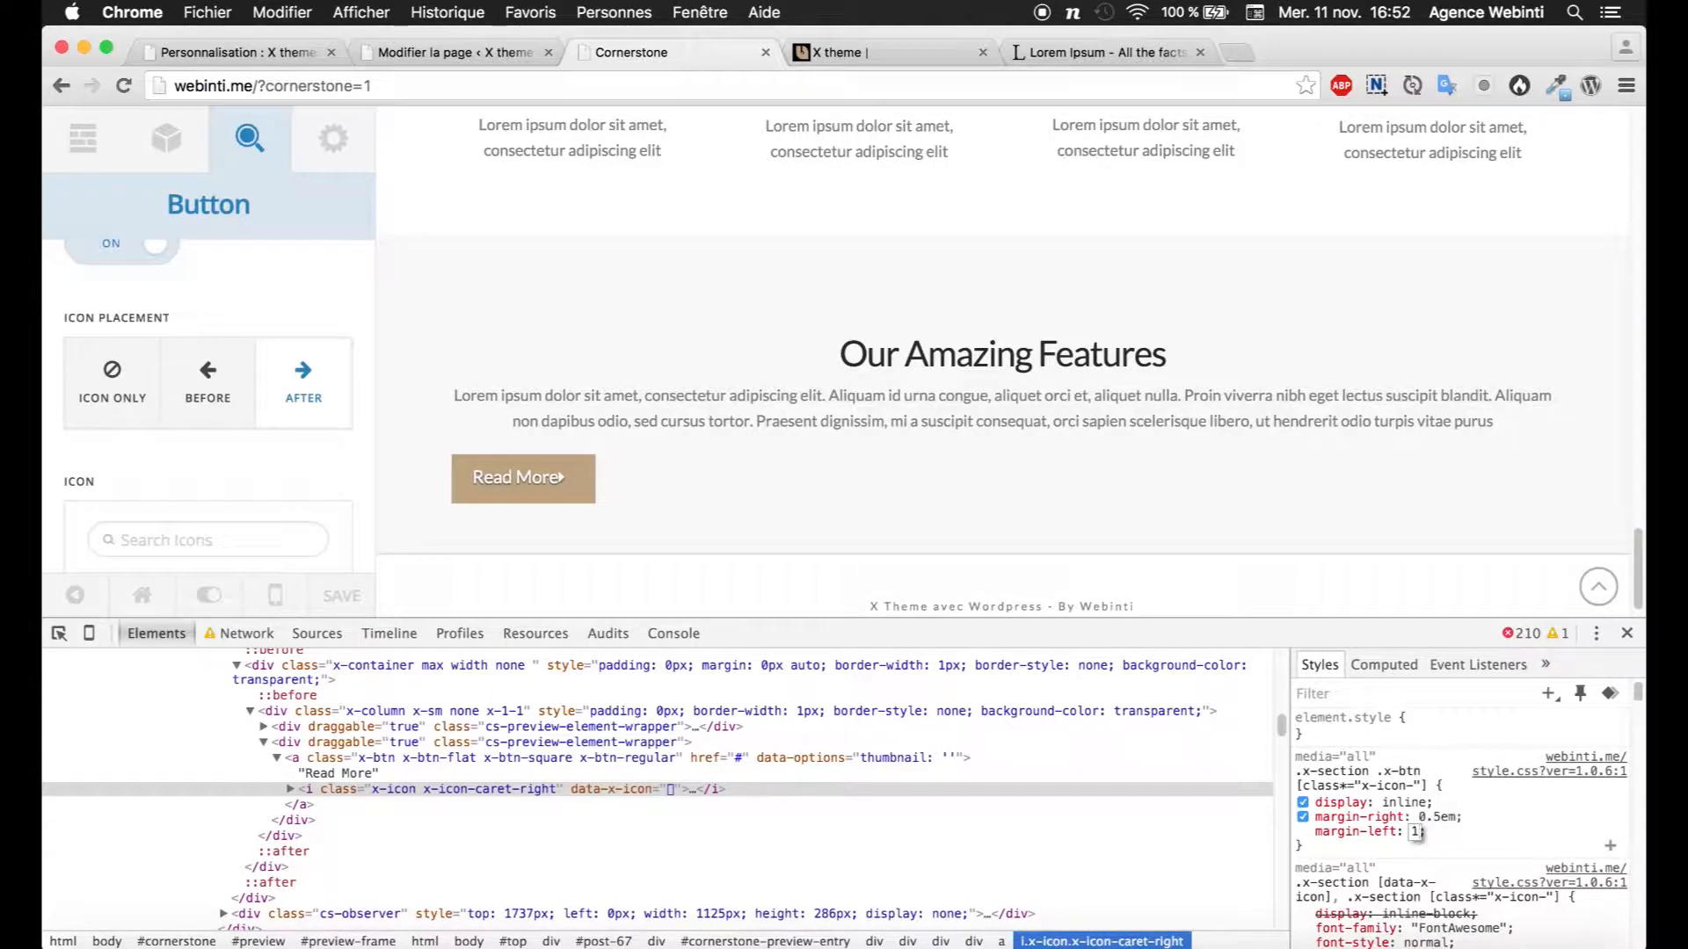
text(em)
key(BackSpace)
key(Return)
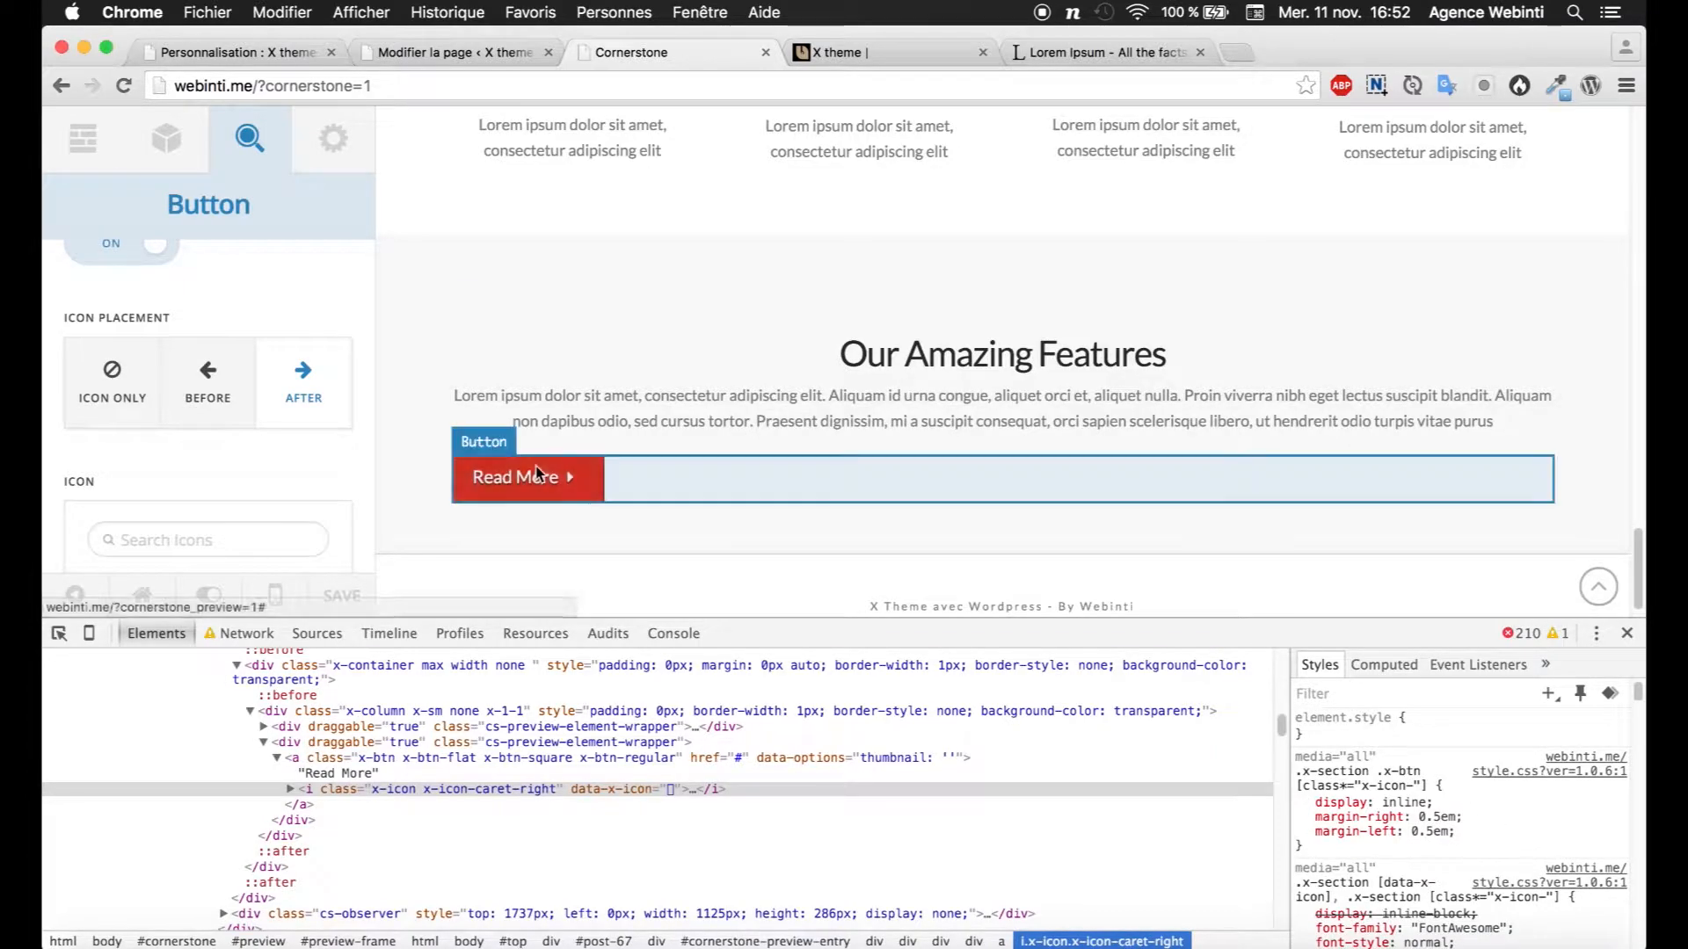
Step: Change the Read More button's icon to arrow-circle-right
scroll(246, 457, up, 2)
scroll(243, 472, down, 3)
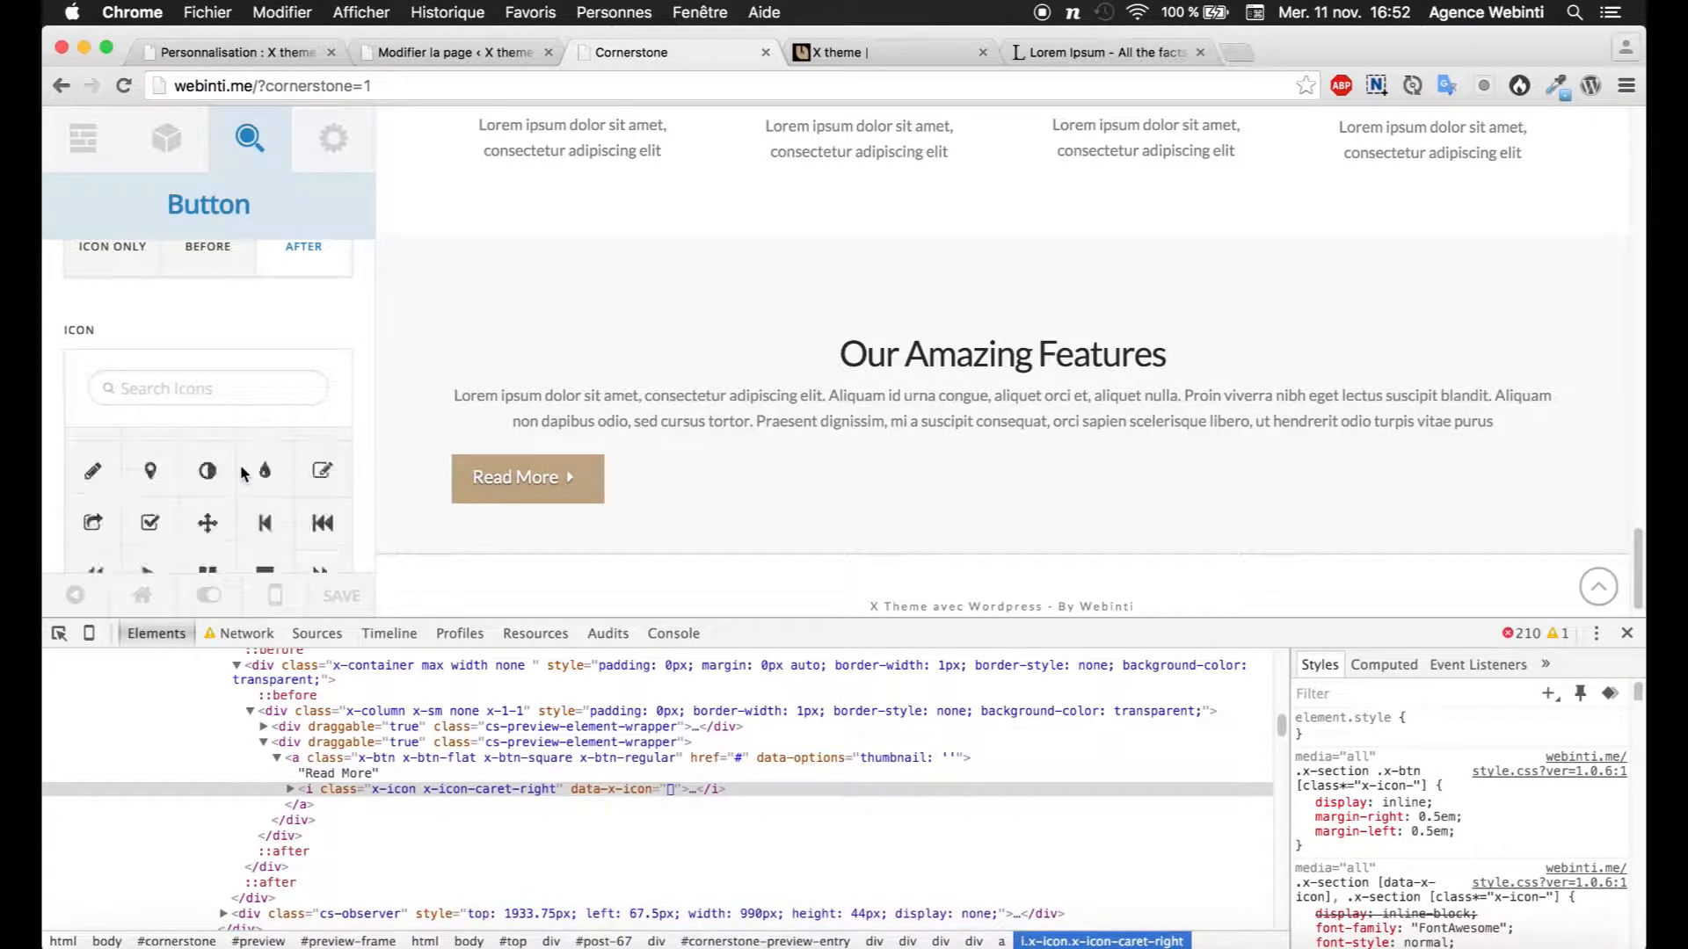
scroll(242, 468, up, 3)
scroll(244, 473, down, 4)
scroll(246, 477, down, 10)
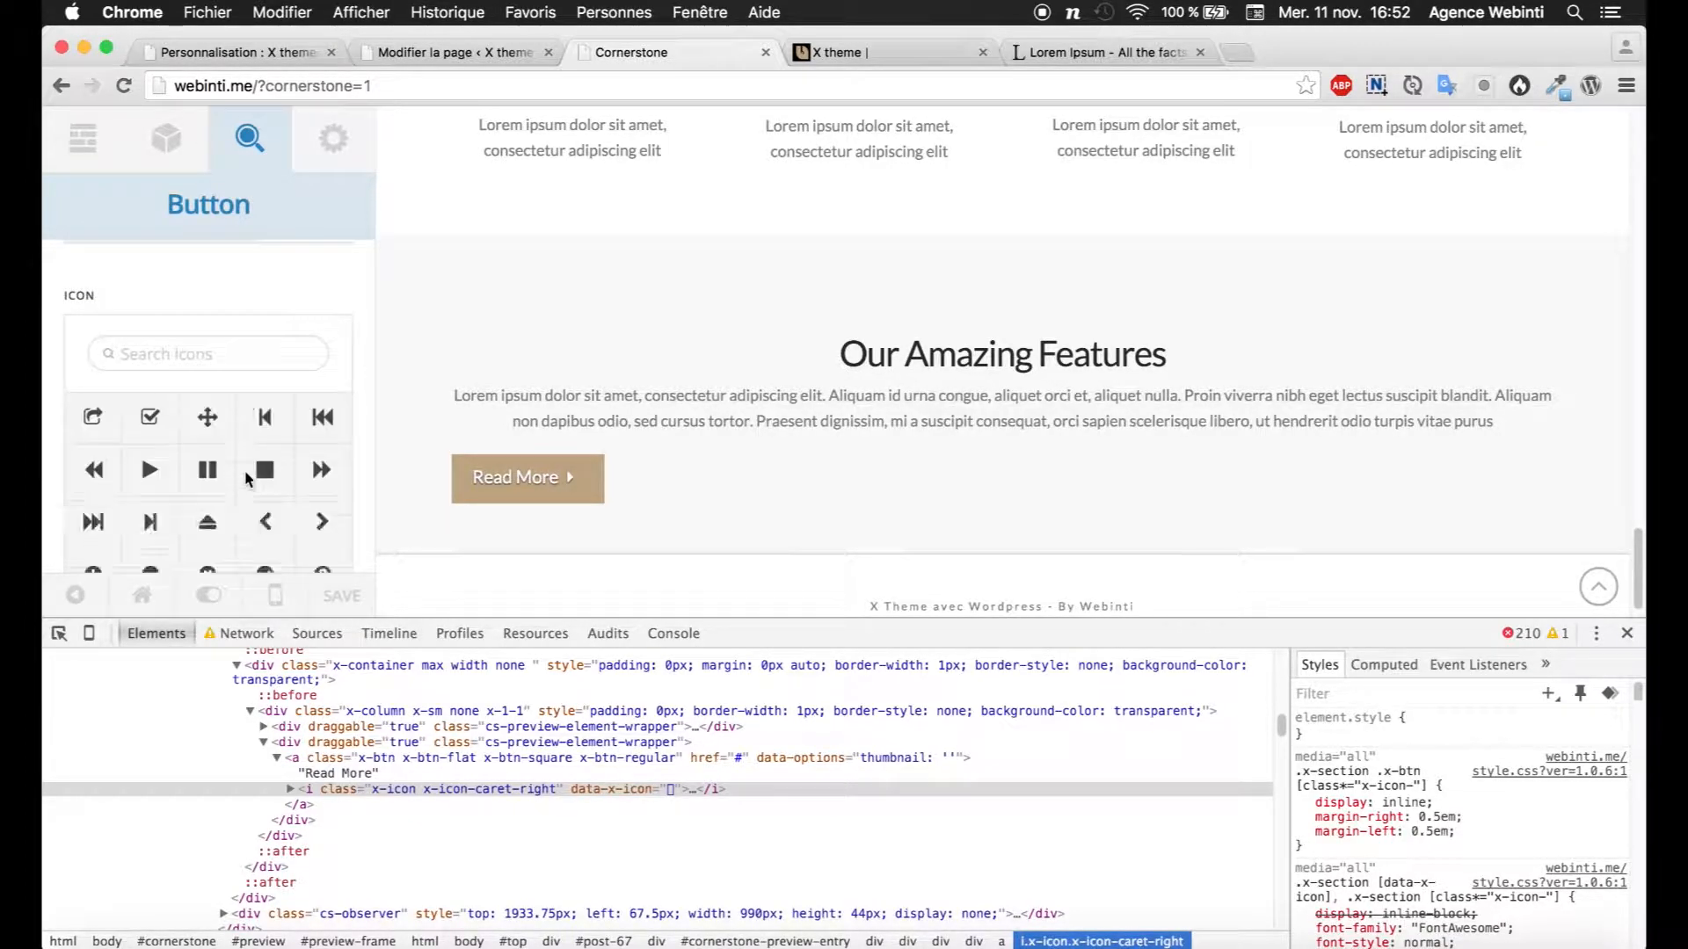
scroll(247, 480, down, 8)
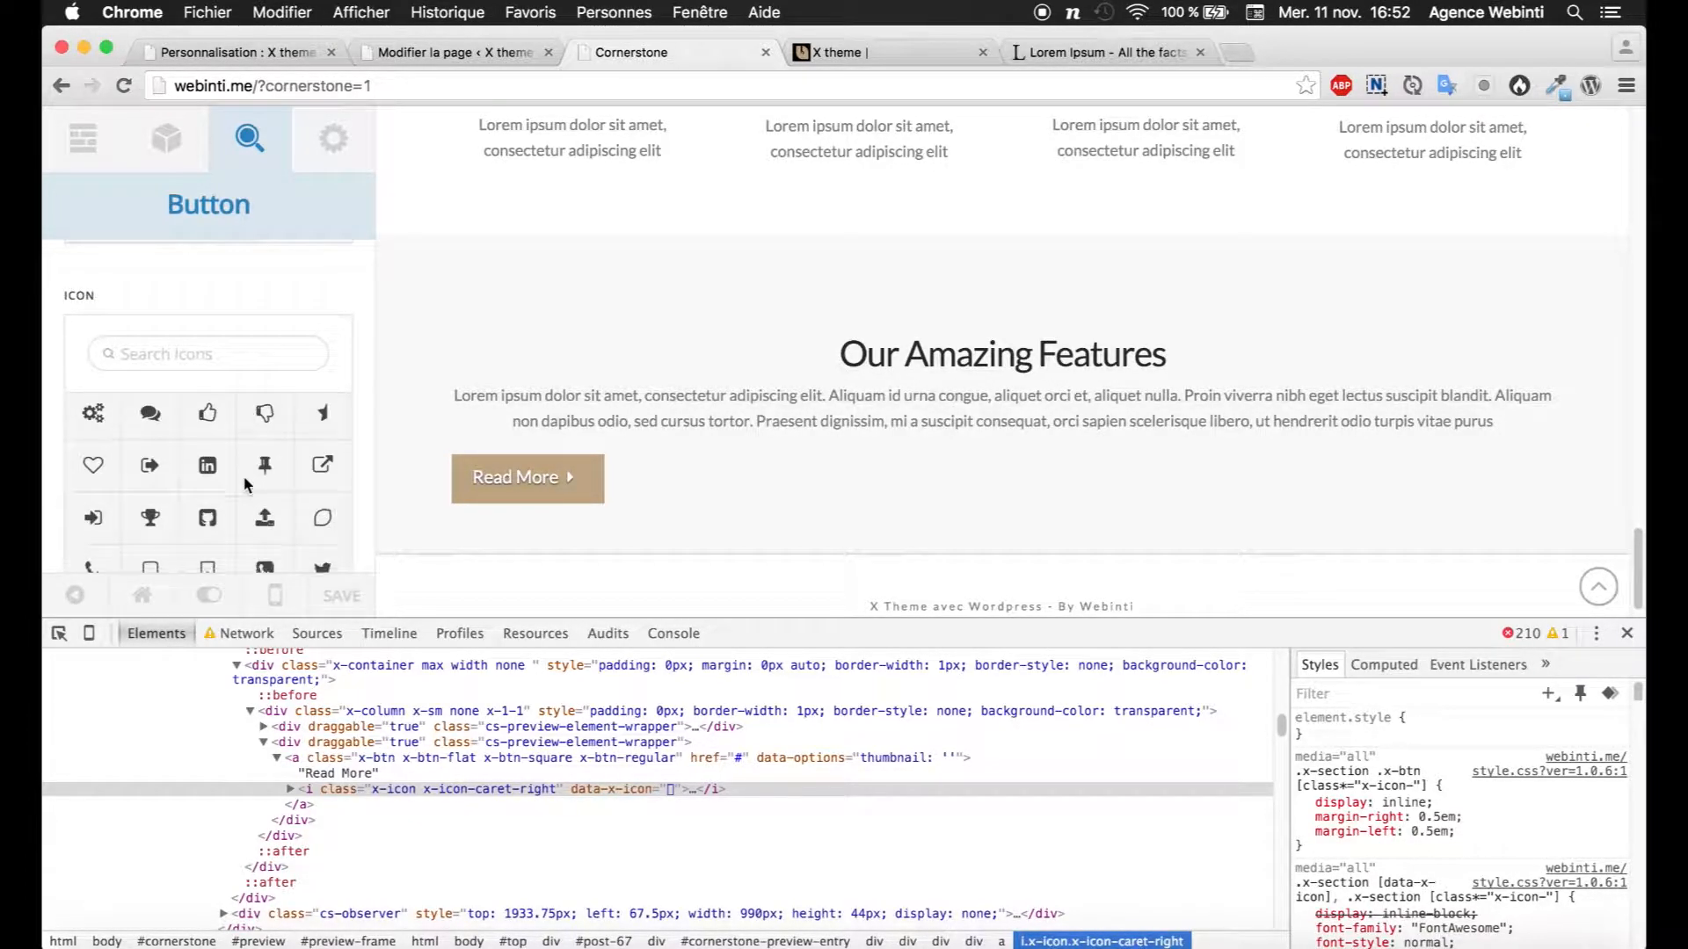
scroll(263, 475, up, 2)
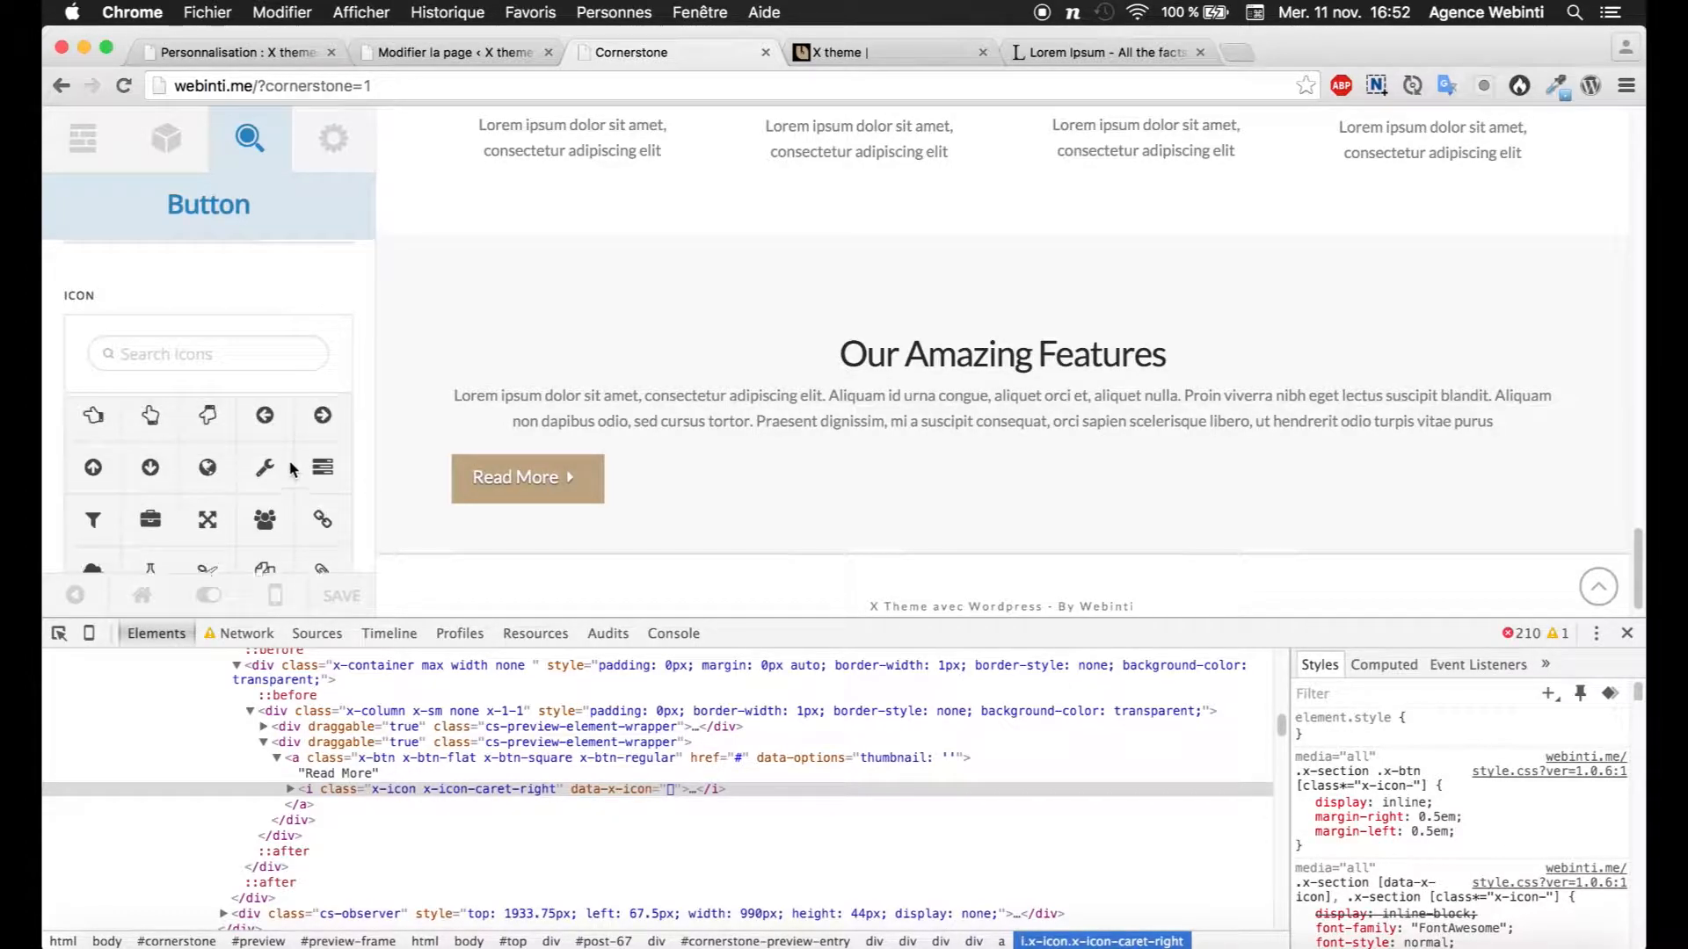
click(325, 420)
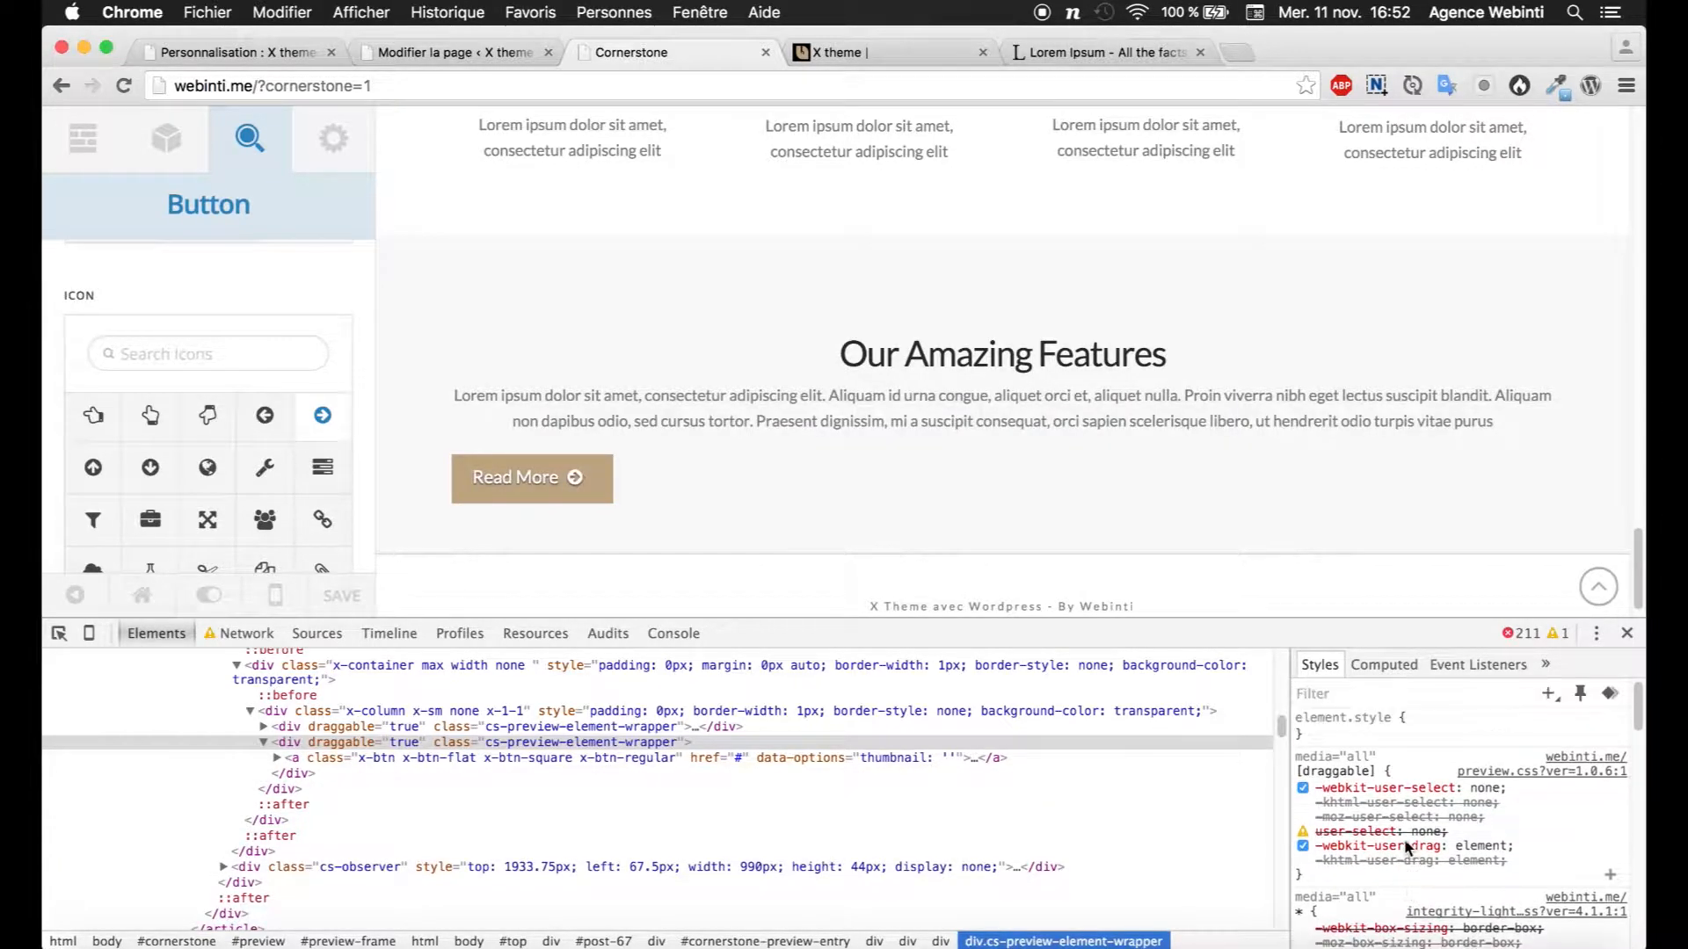
Step: Find the button's icon element in the inspected markup and copy its .x-section .x-btn [class*="x-icon-"] selector
click(263, 727)
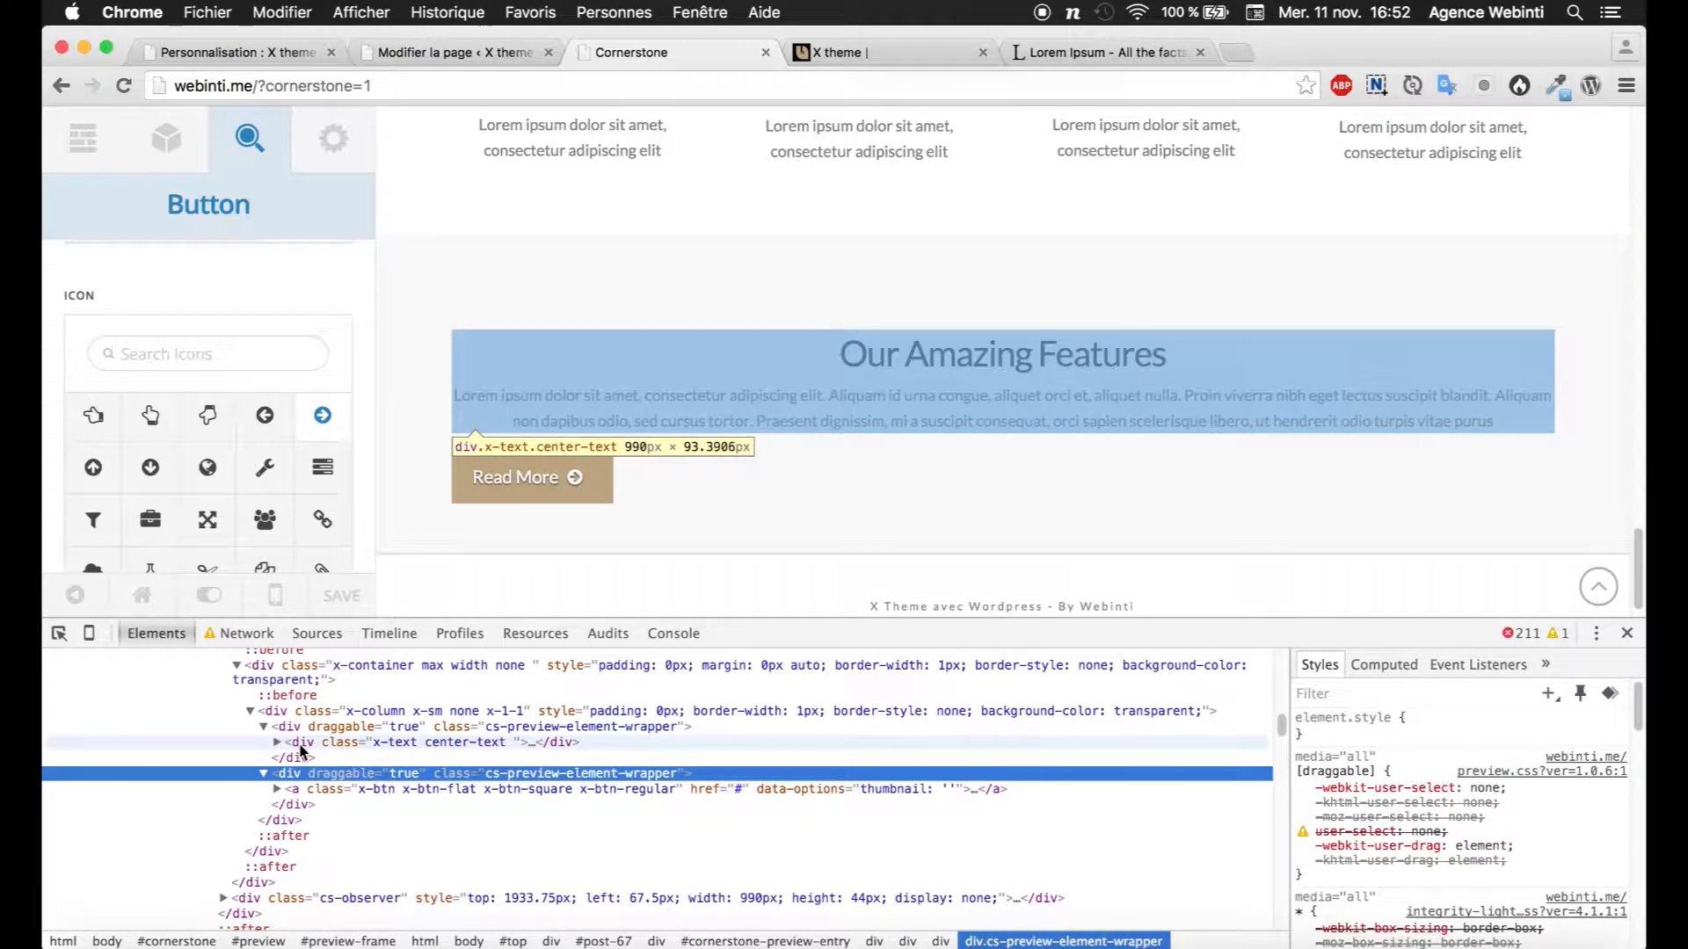
click(277, 789)
click(326, 820)
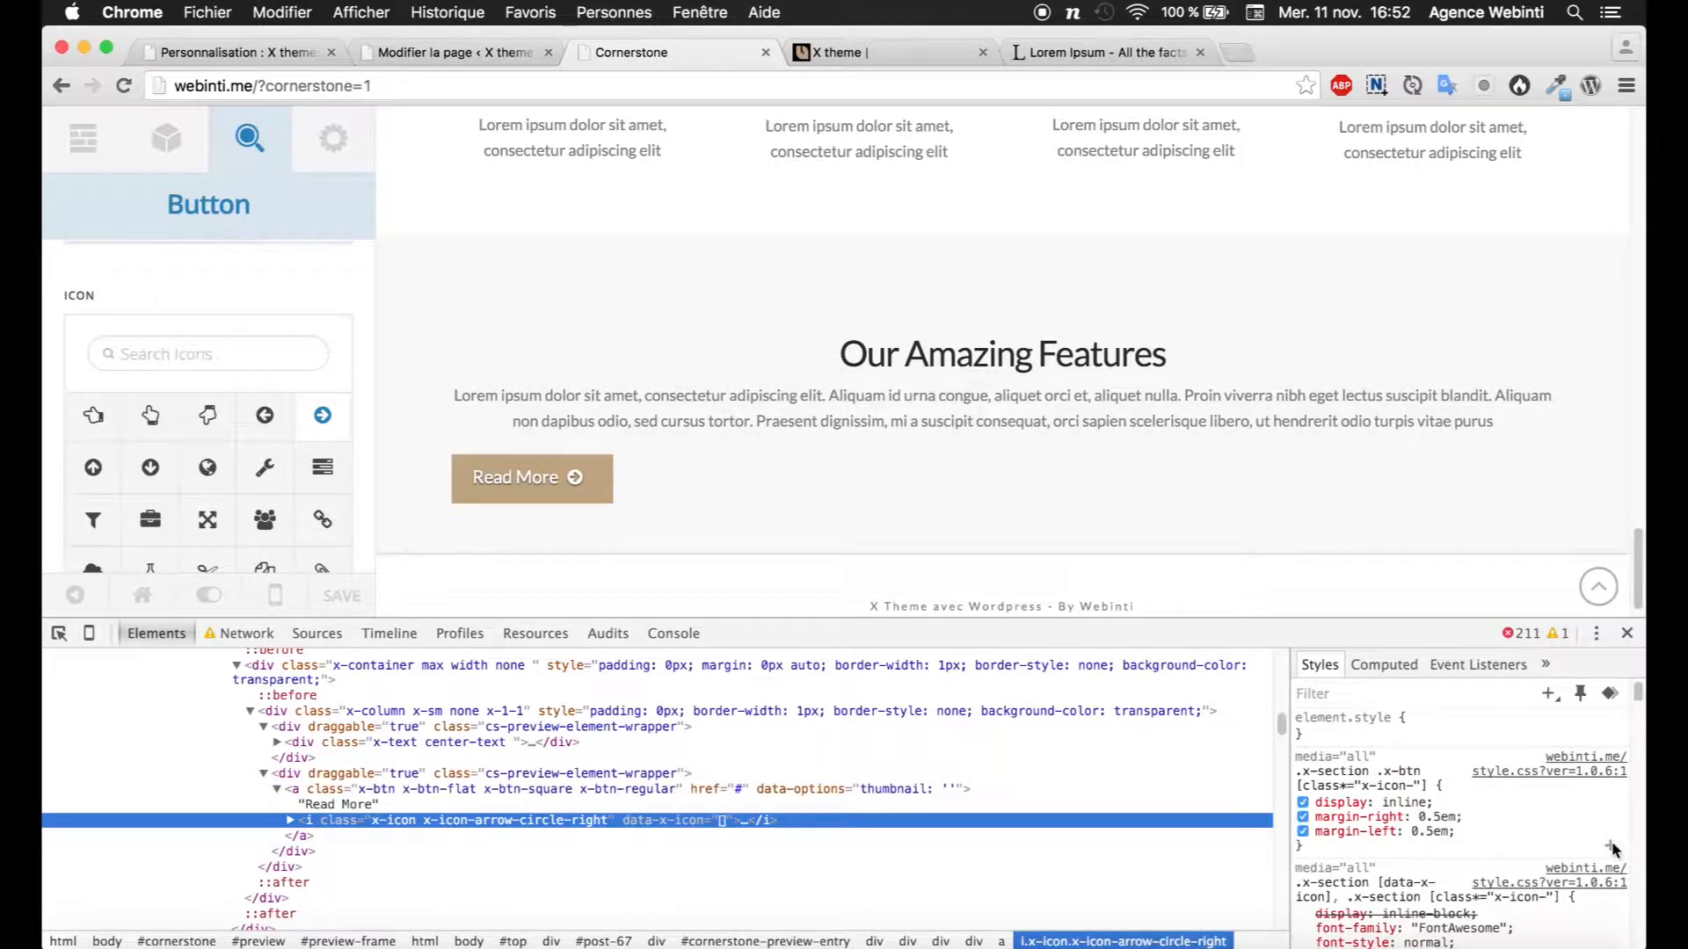
click(1377, 835)
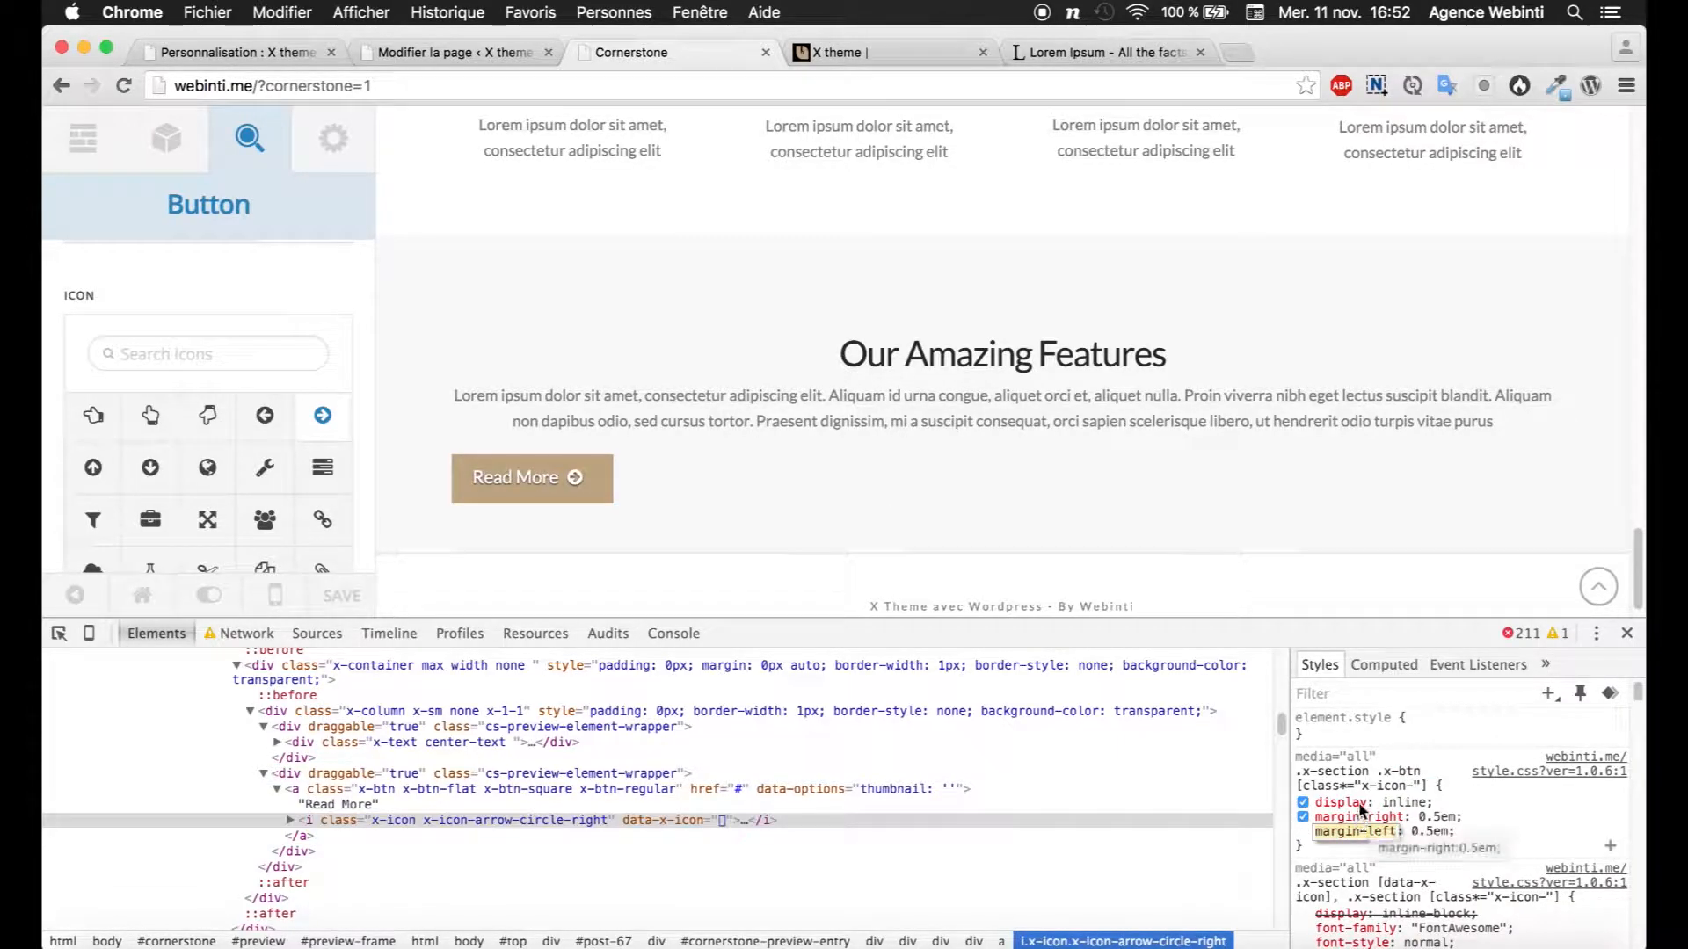
click(1362, 788)
key(super+c)
Step: Add the copied button icon selector with {margin-left:0.5em;} to the end of the theme Customizer's custom CSS and publish it
click(236, 52)
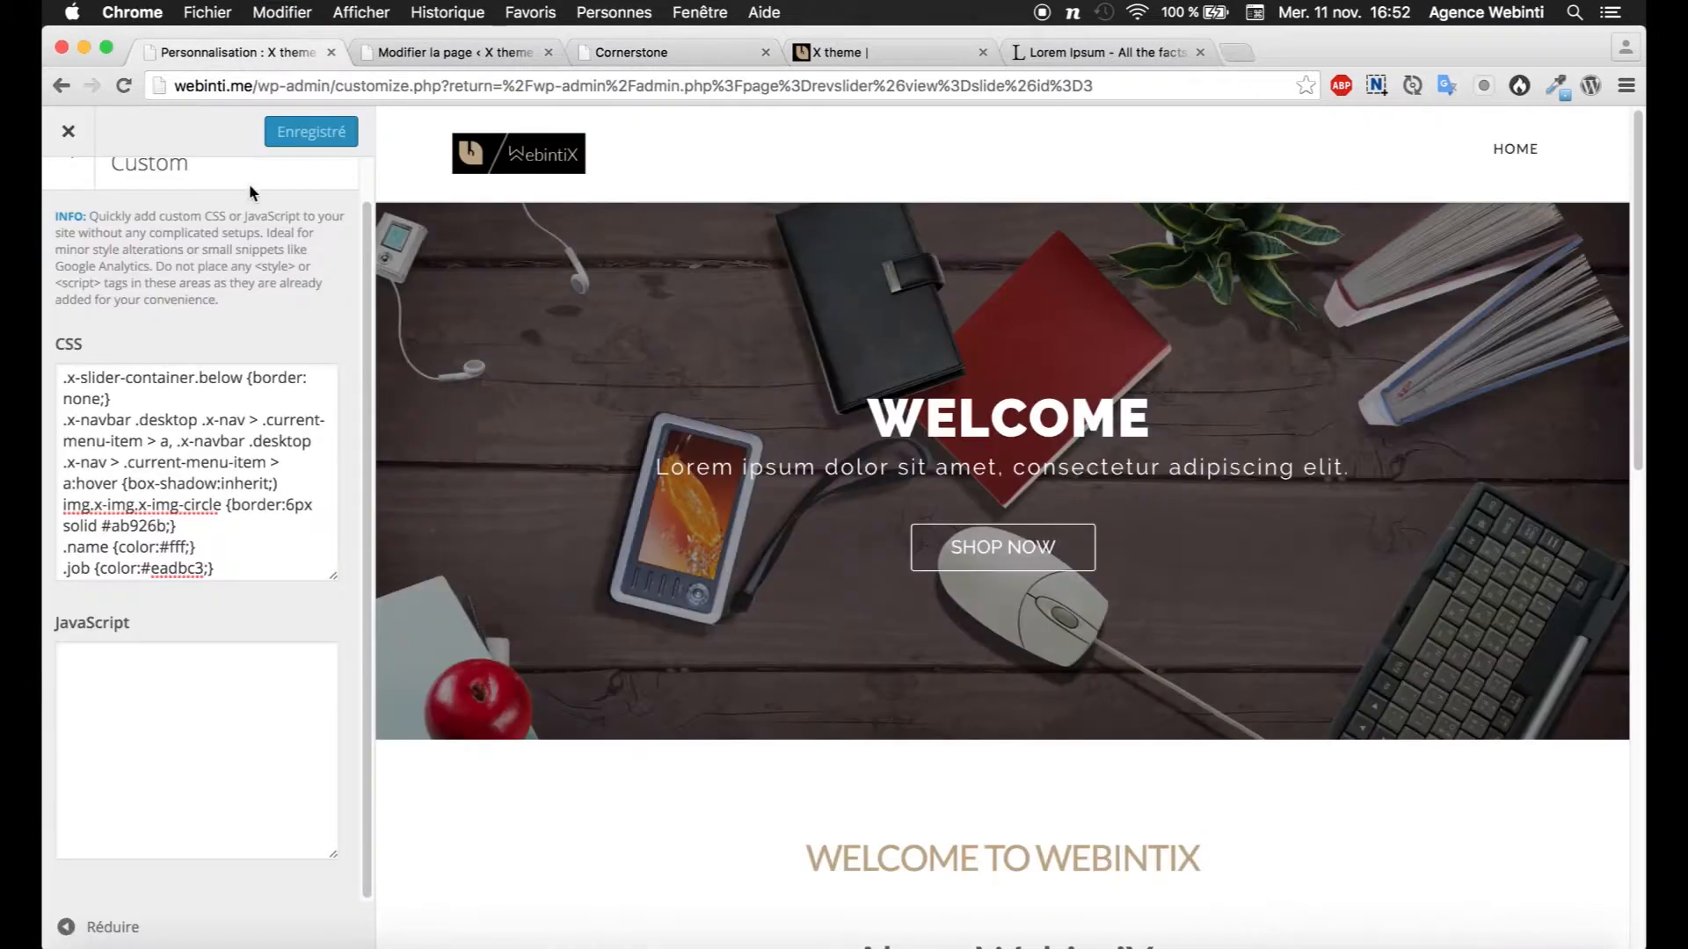
click(227, 557)
key(Return)
key(super+v)
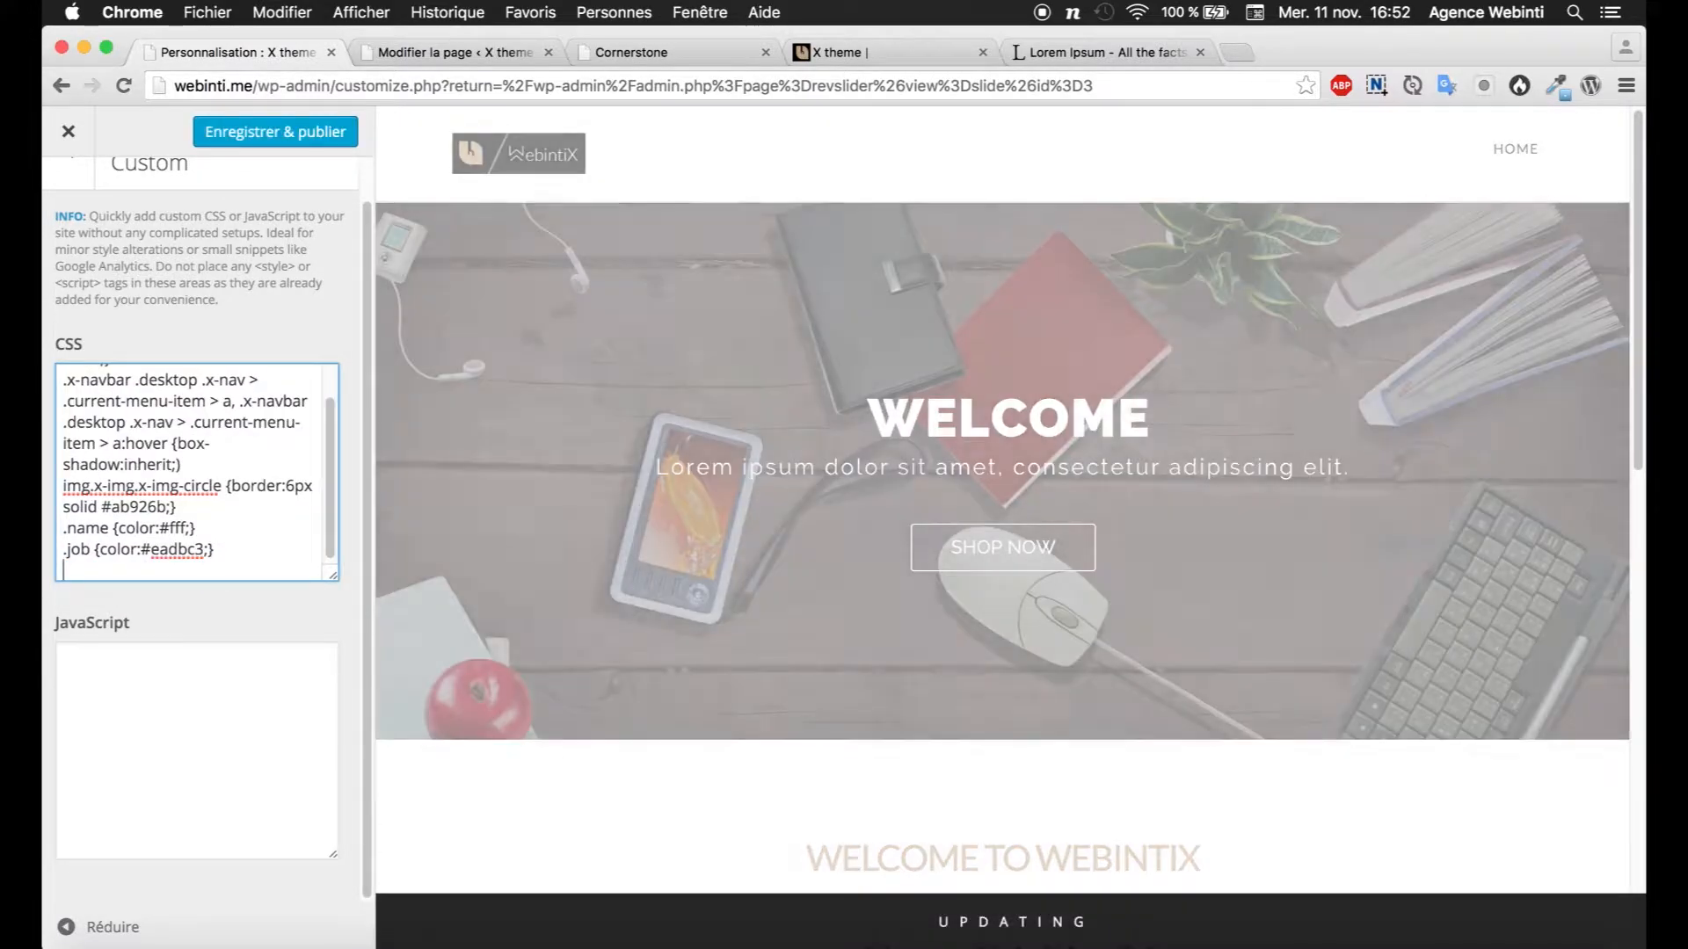
key(Return)
text({})
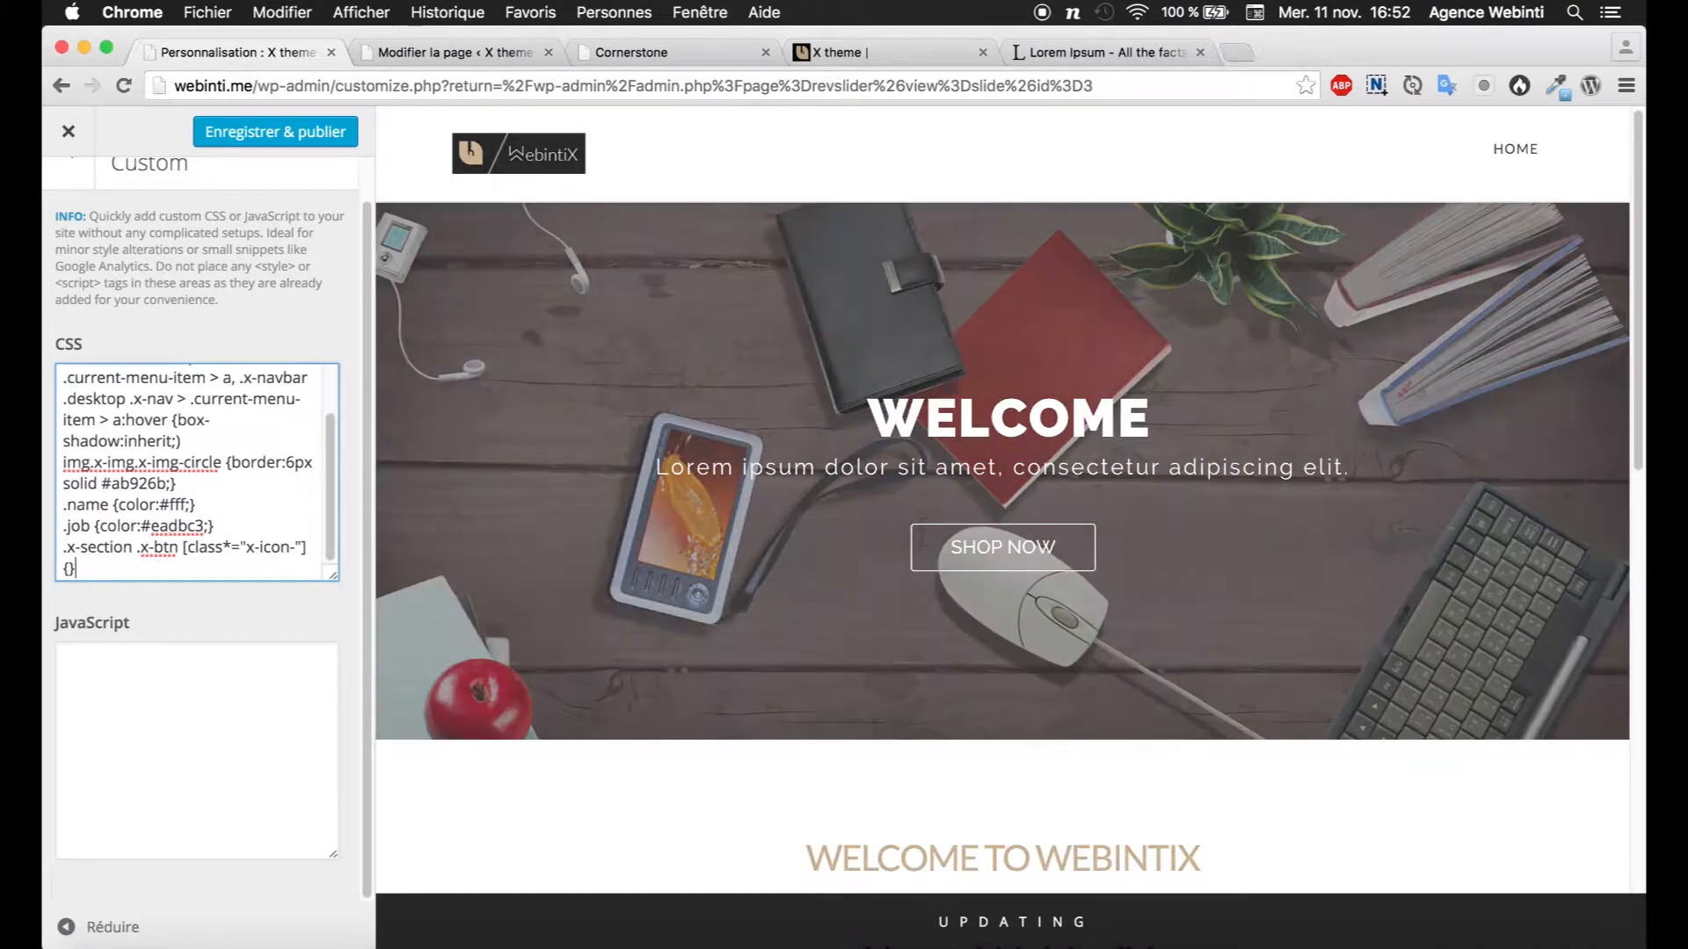
text(margin-left)
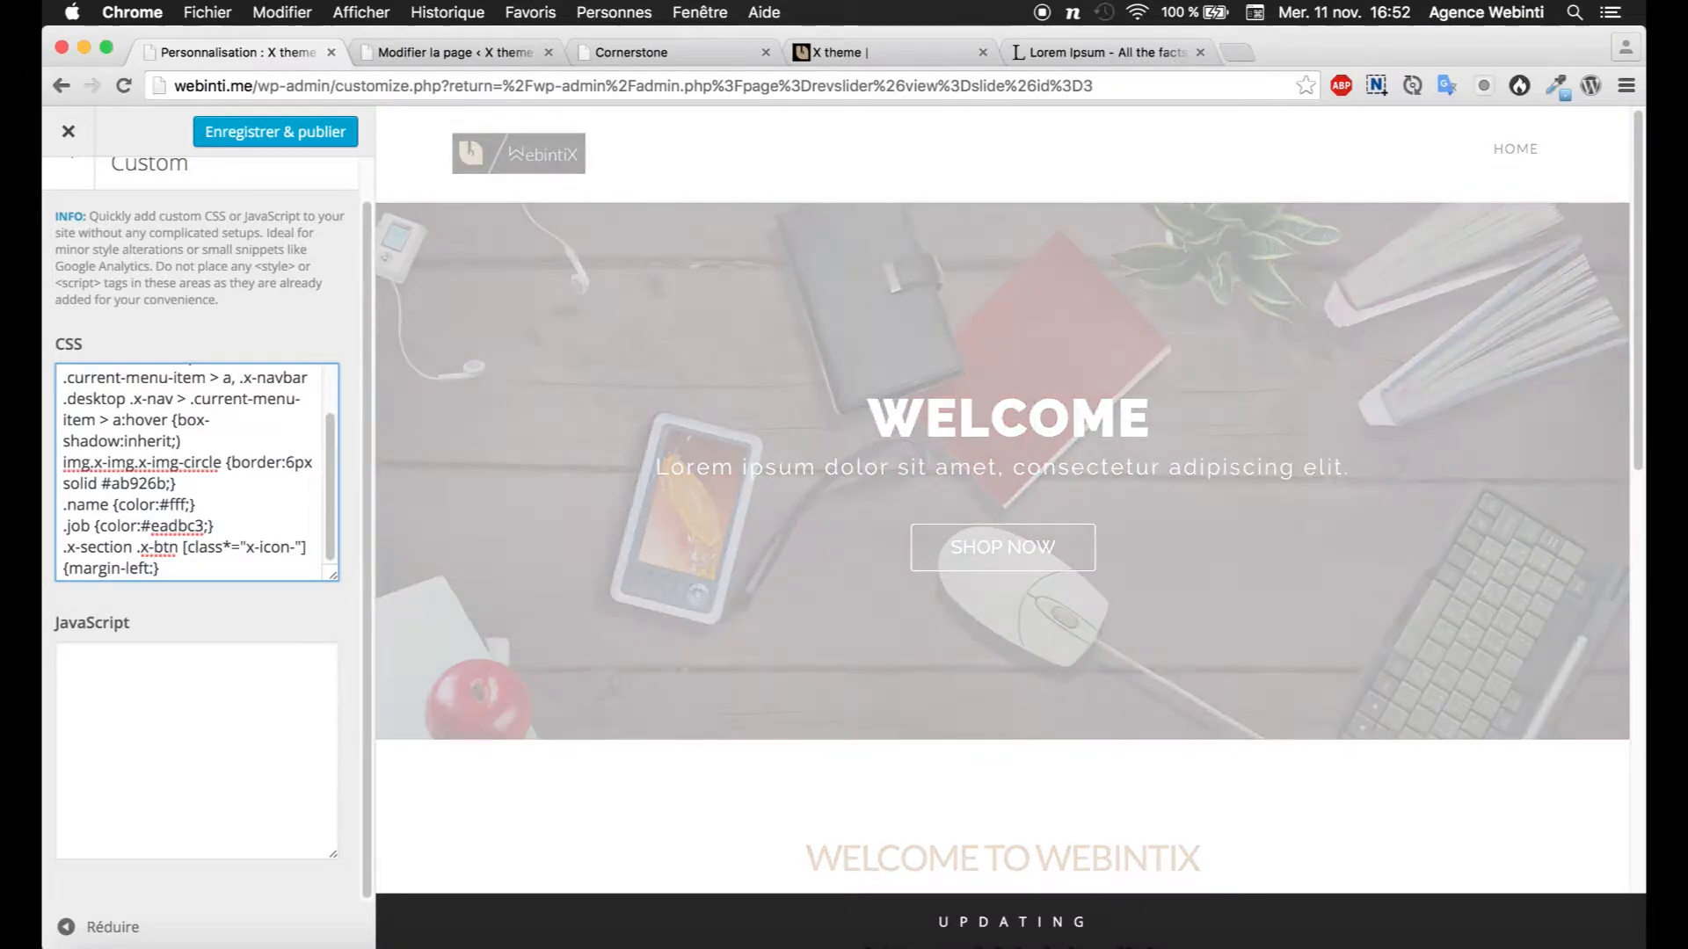
text(:0.5em)
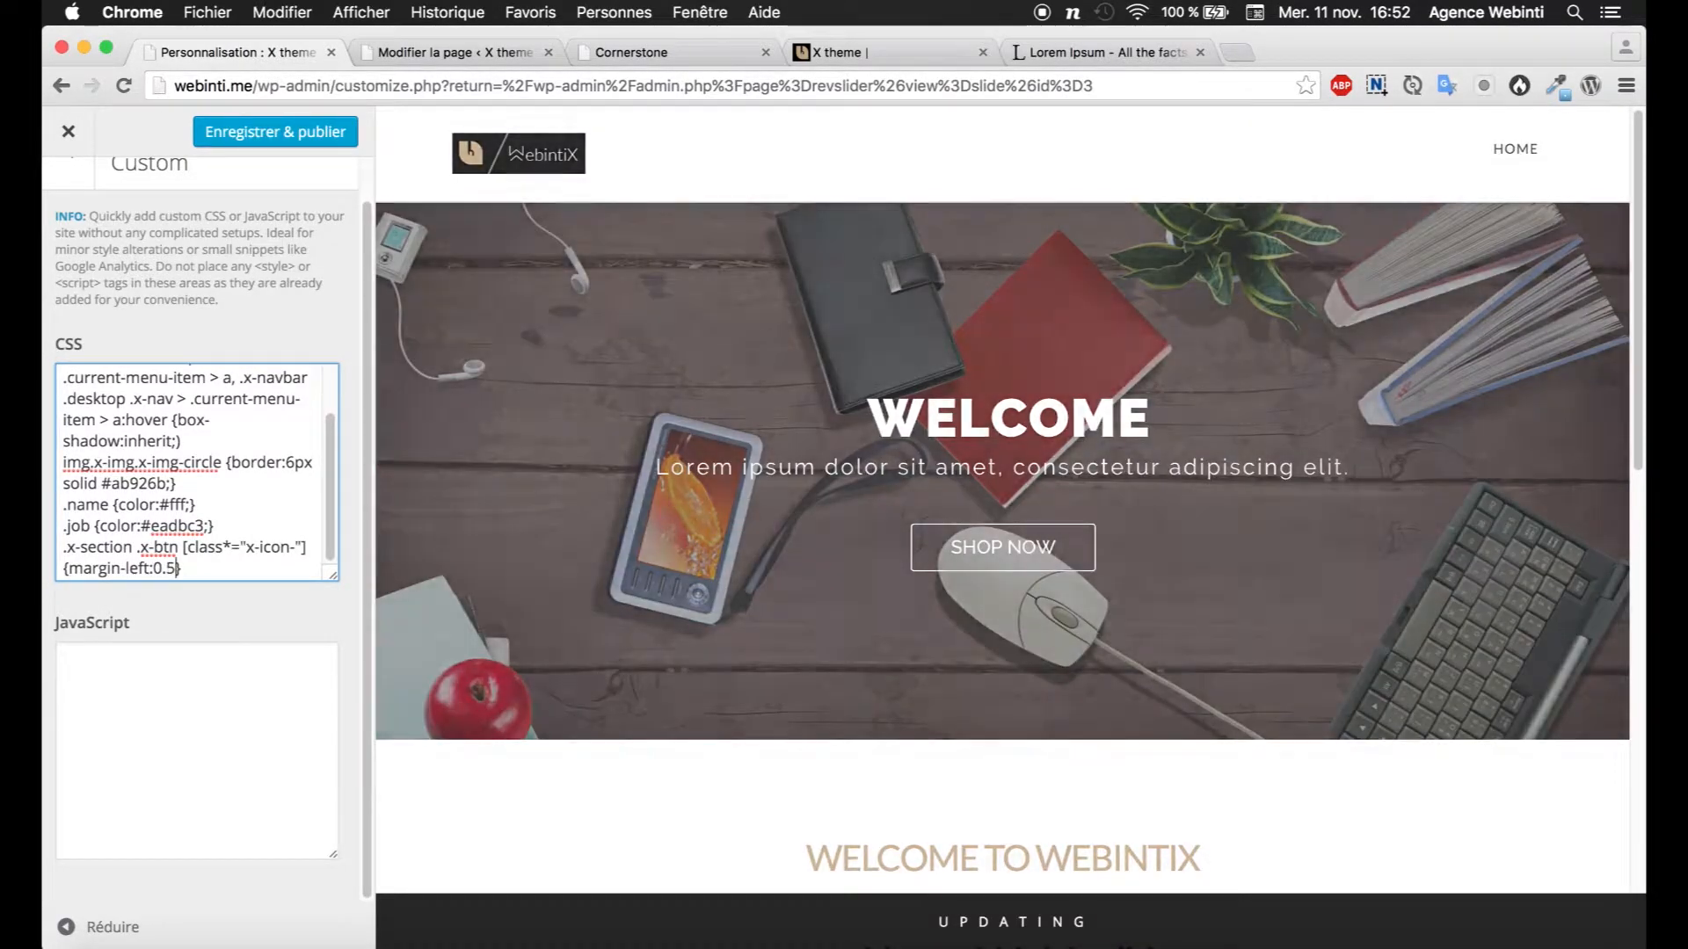
text(;)
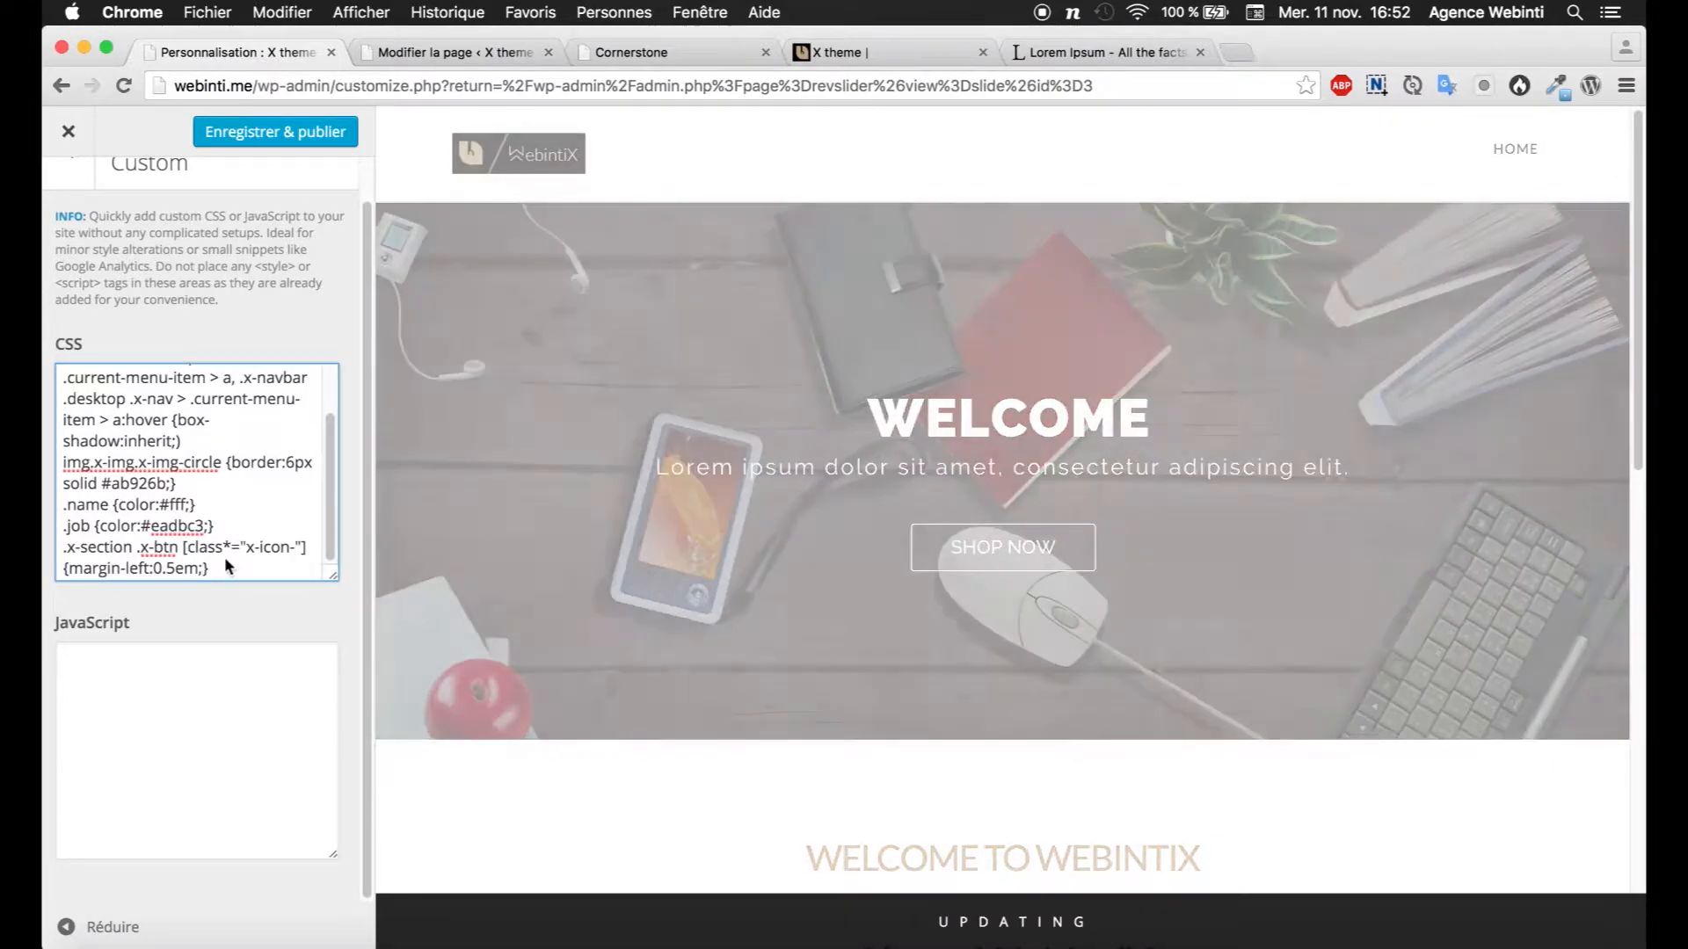
click(297, 127)
Step: Return to the Cornerstone builder, dismiss the developer tools and centre the text alignment of the column holding the Read More button
click(651, 65)
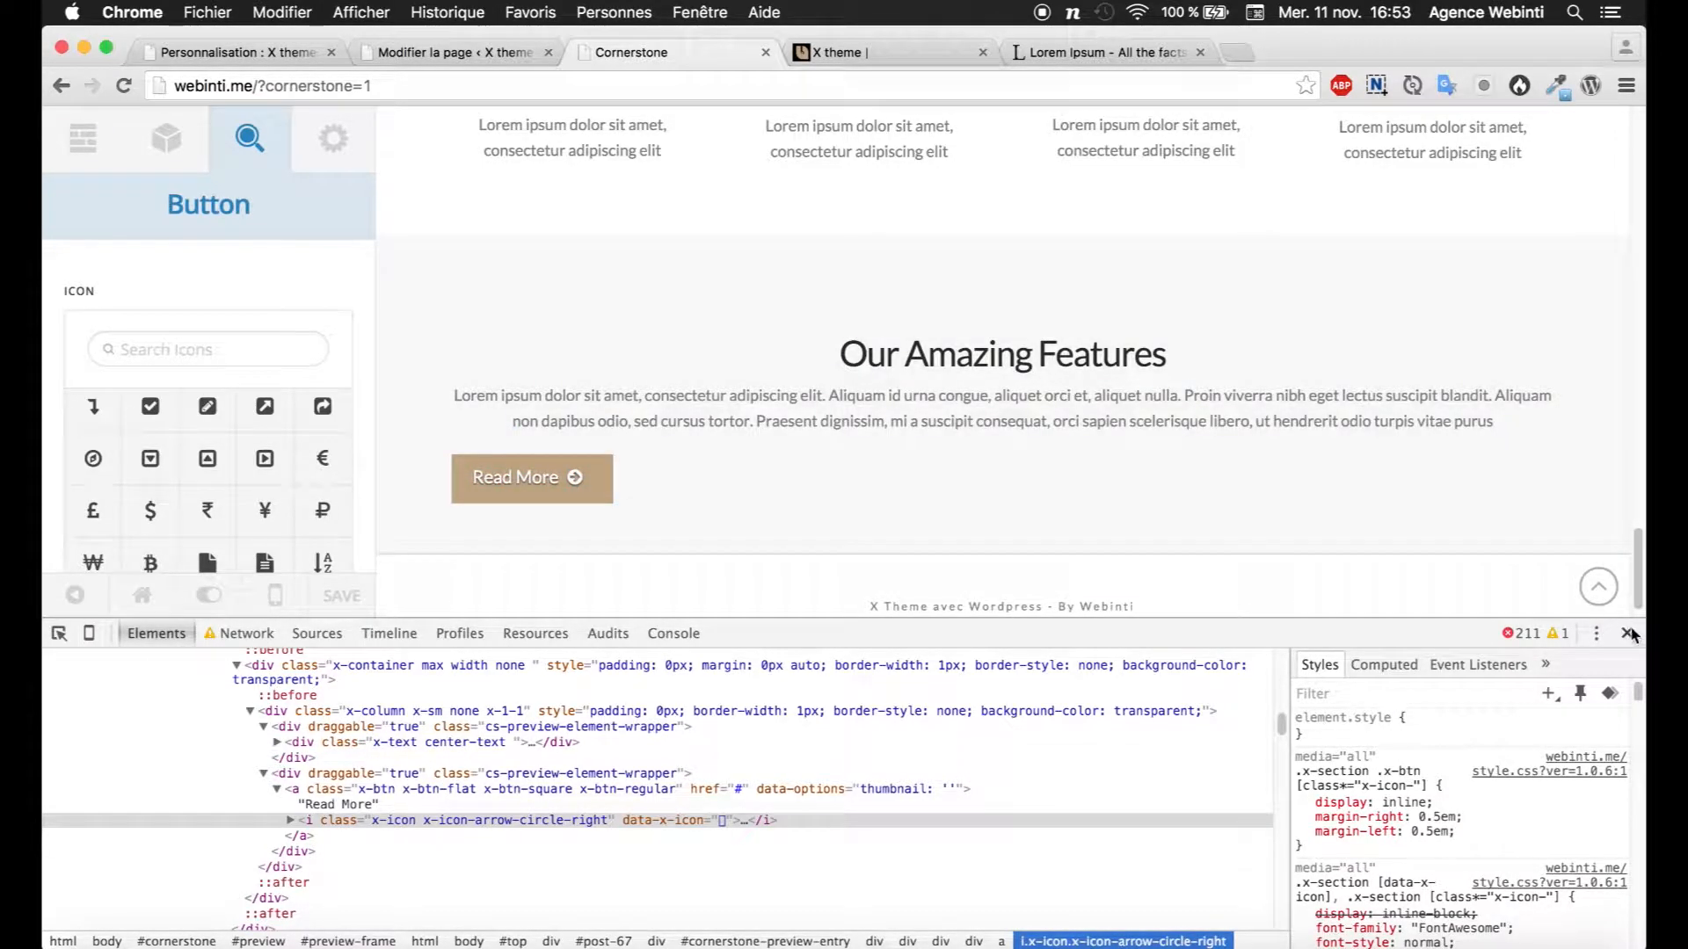
click(1629, 633)
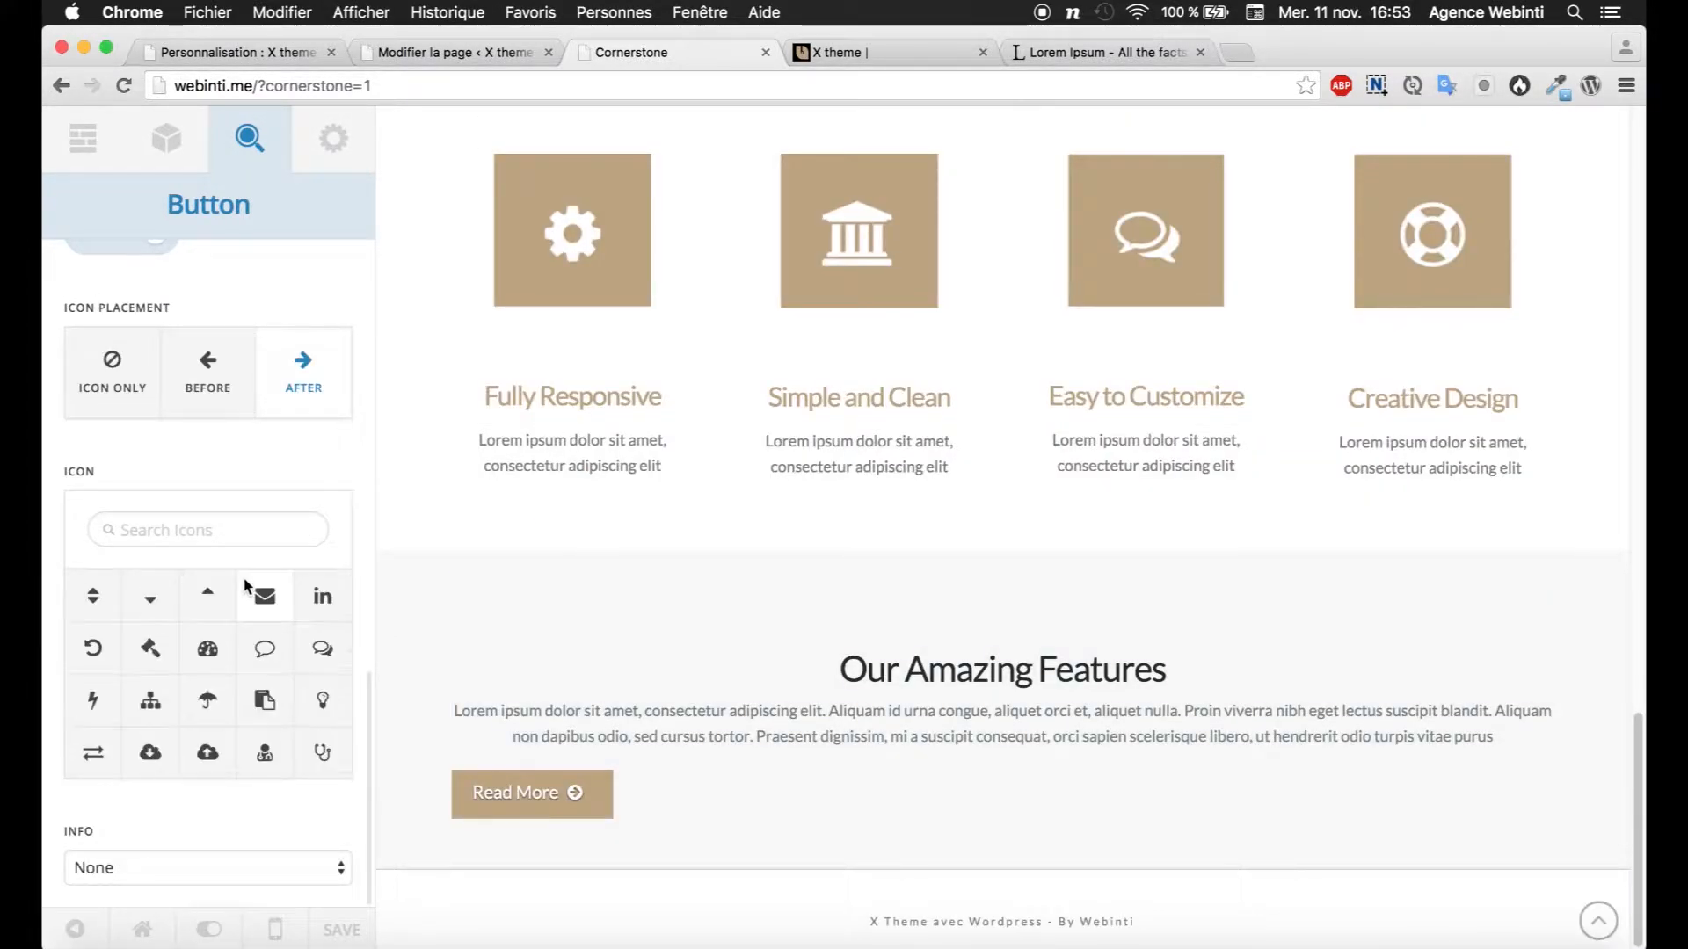
scroll(254, 559, up, 10)
click(231, 259)
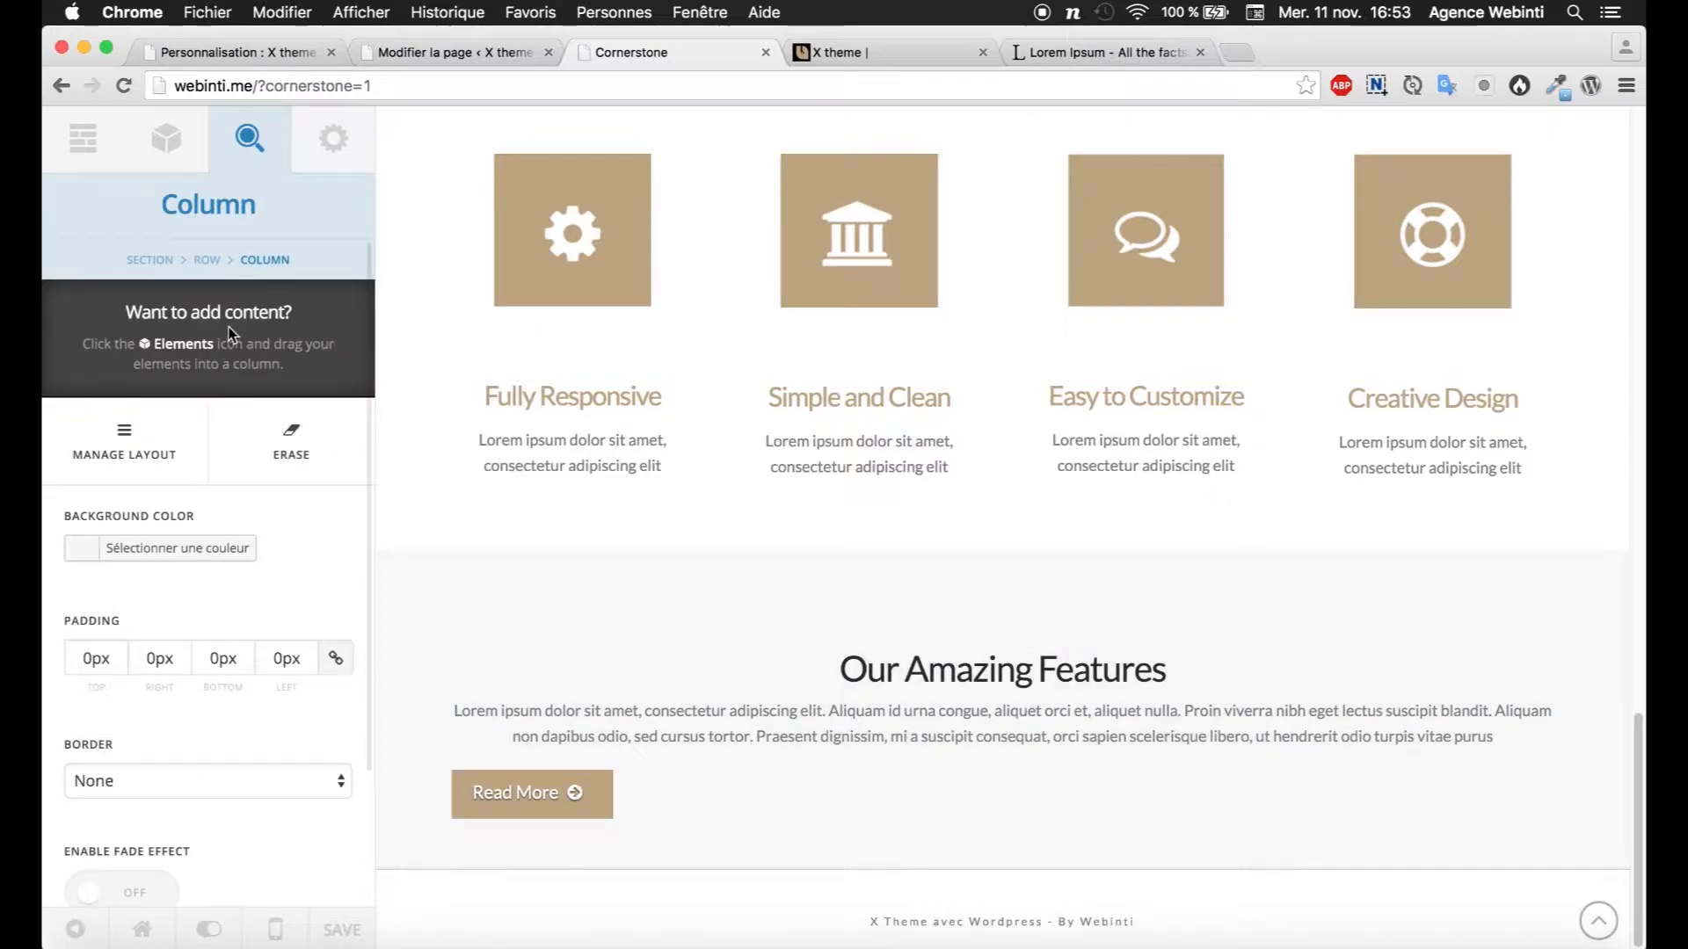
scroll(211, 493, down, 2)
click(173, 846)
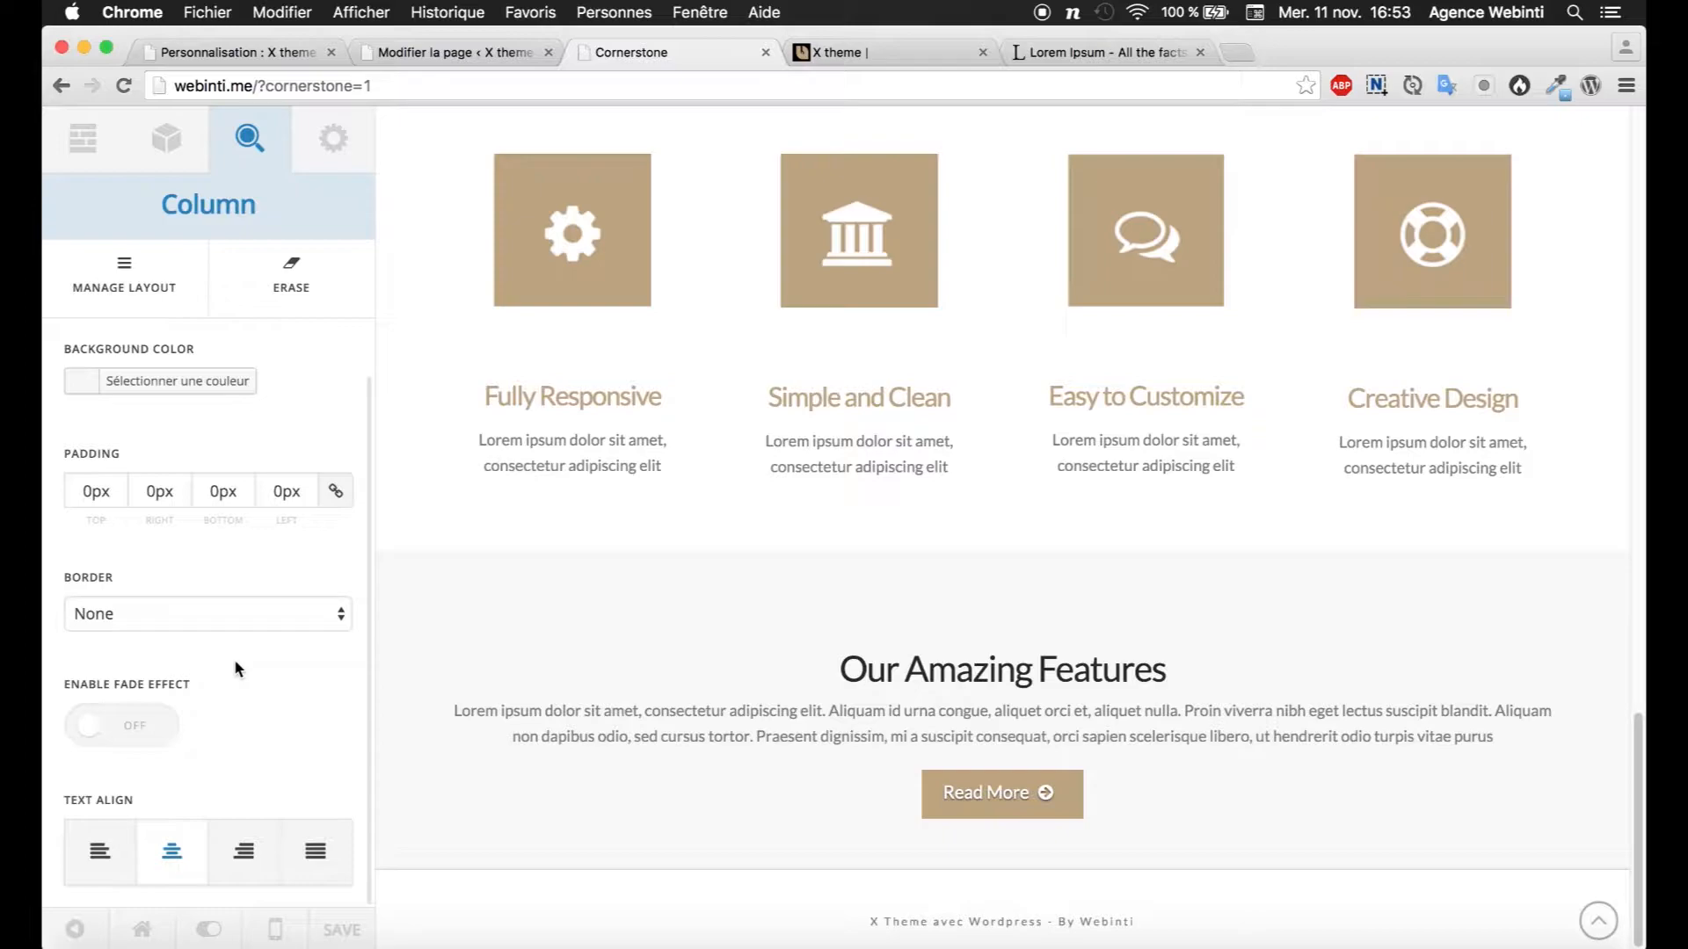
click(145, 729)
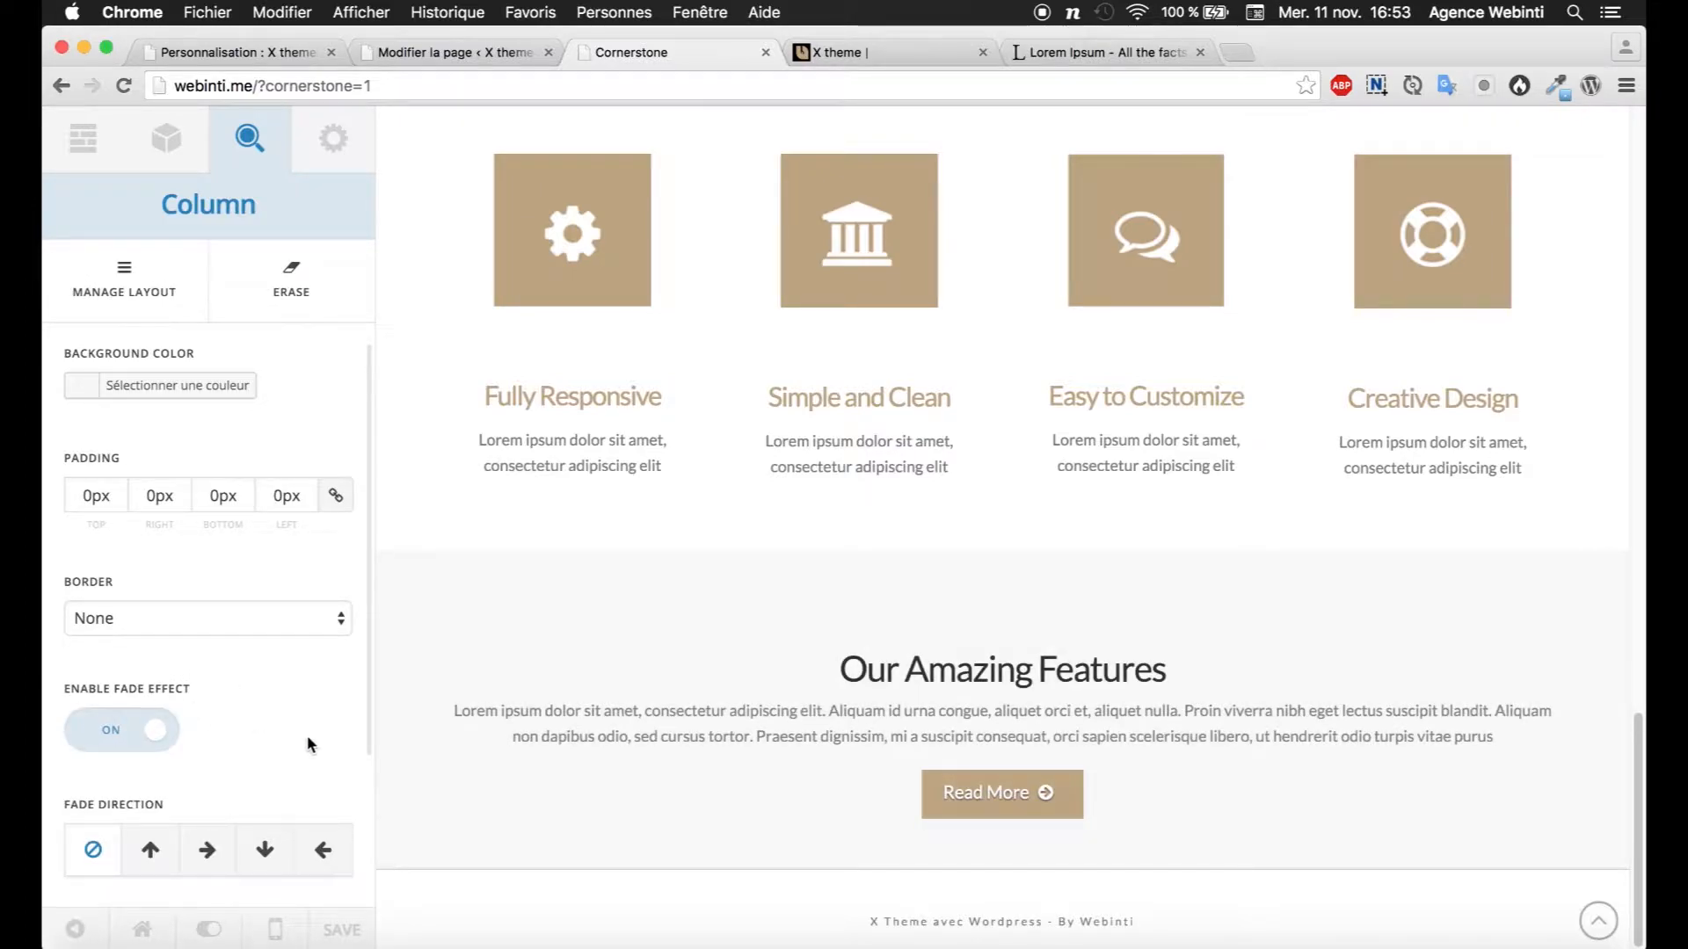
click(104, 715)
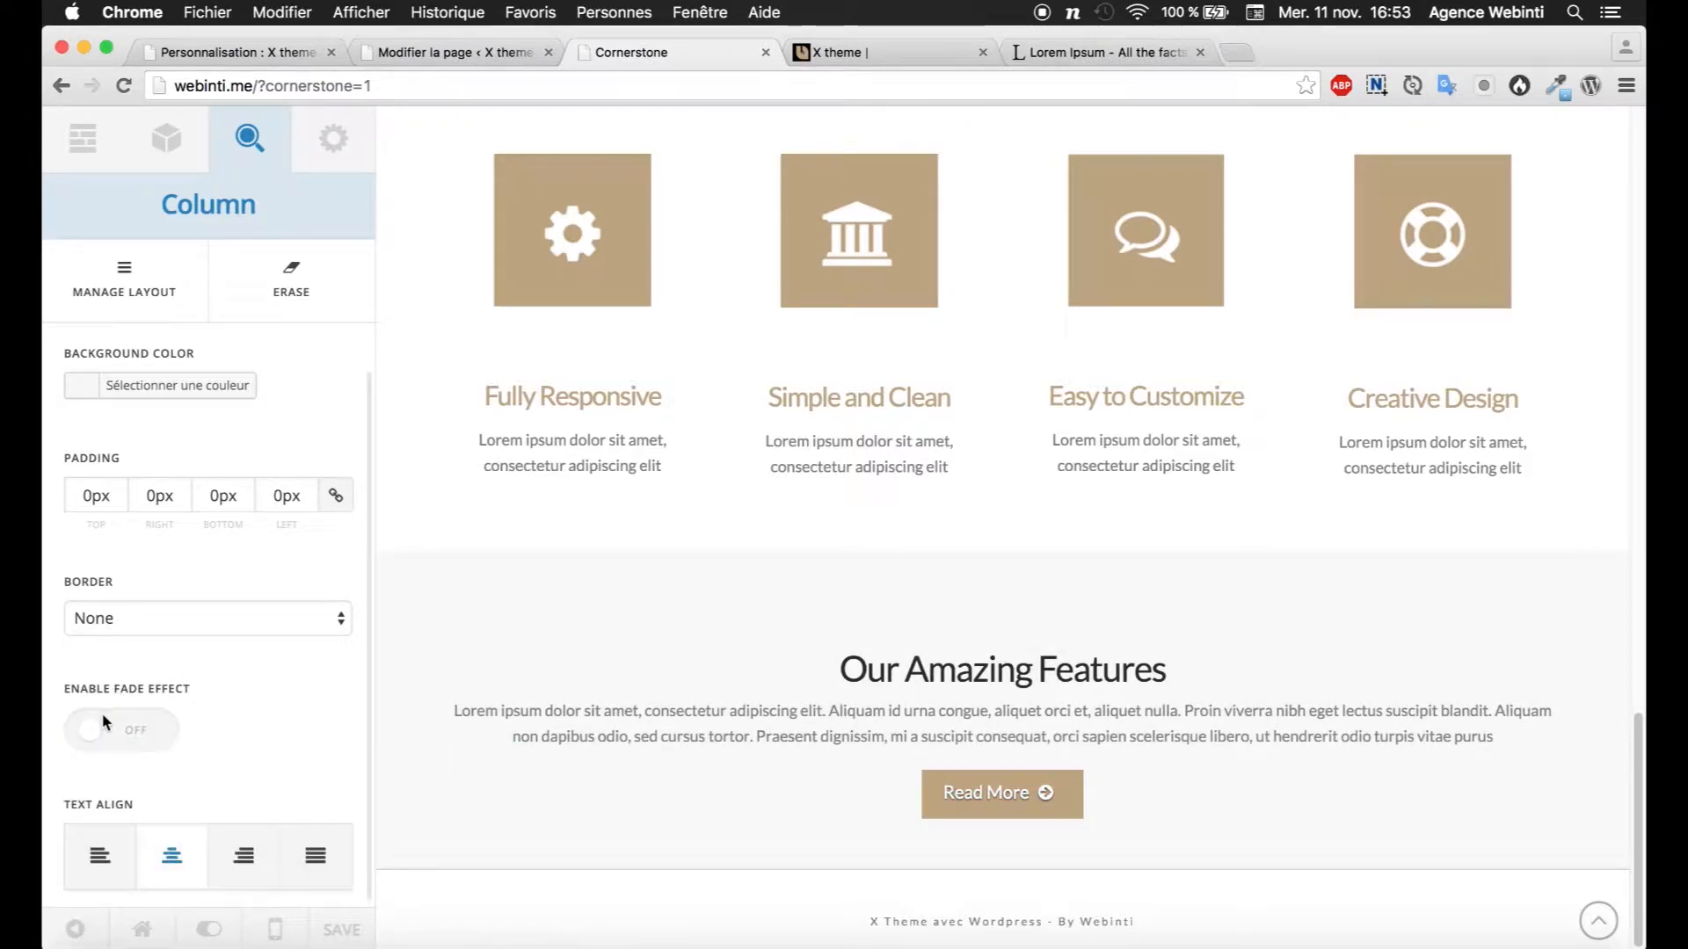
scroll(192, 569, up, 3)
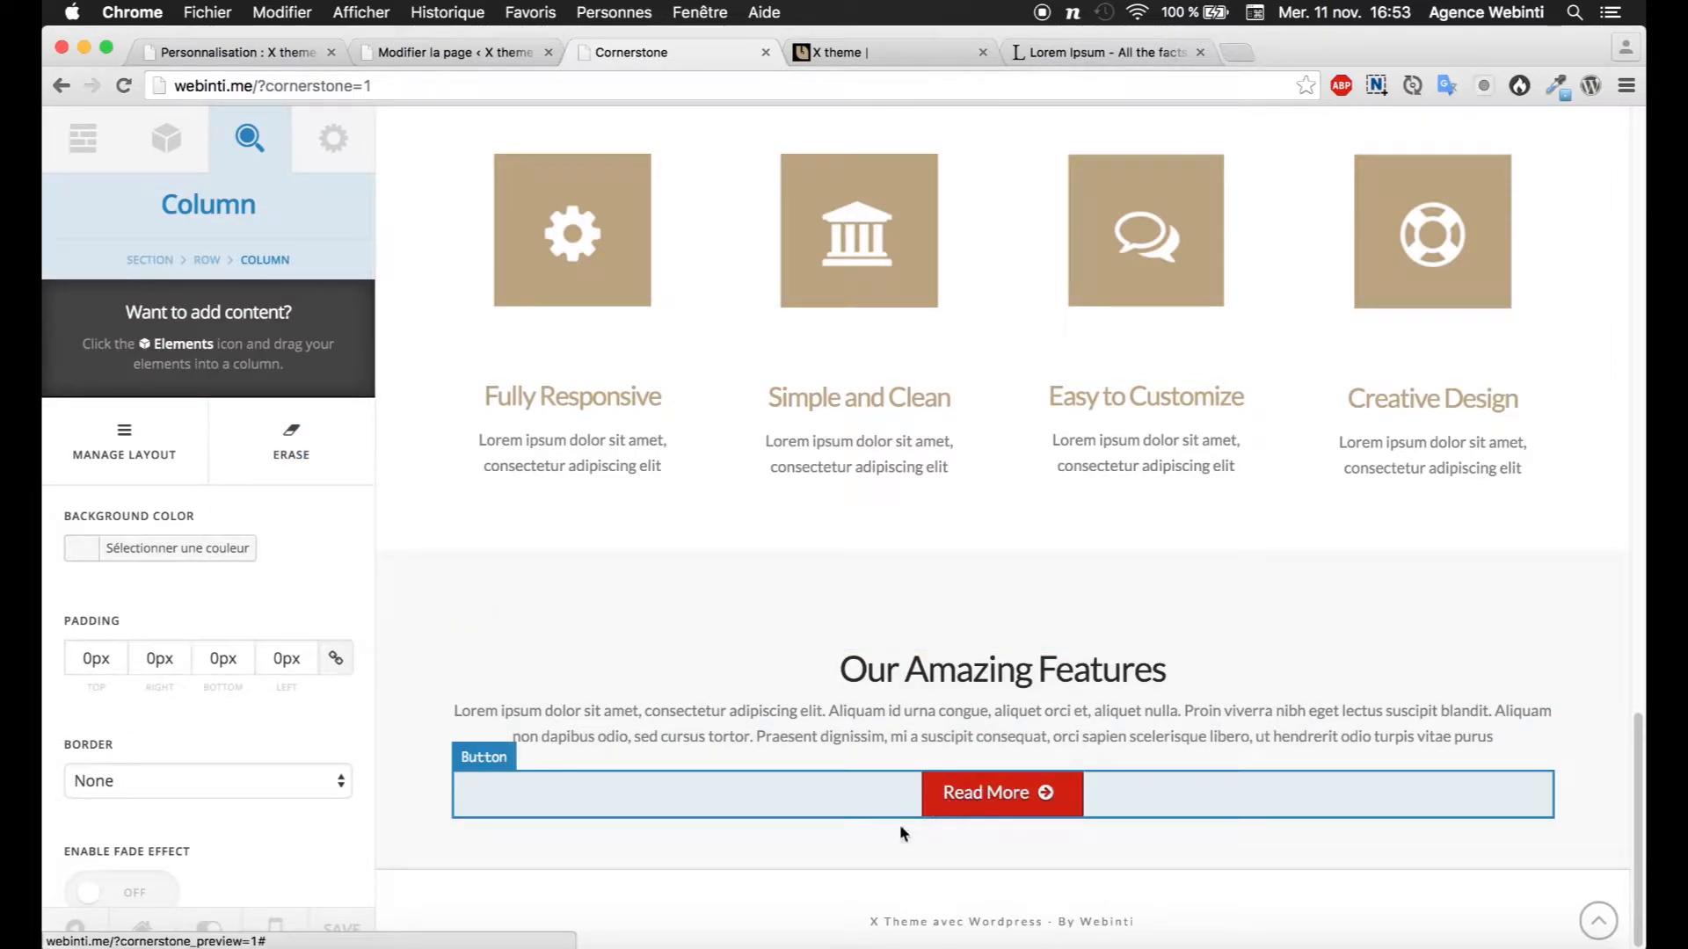
Step: Switch to the onepage.psd mockup in Photoshop and sample the Read more button's background colour to check its hex code
click(769, 939)
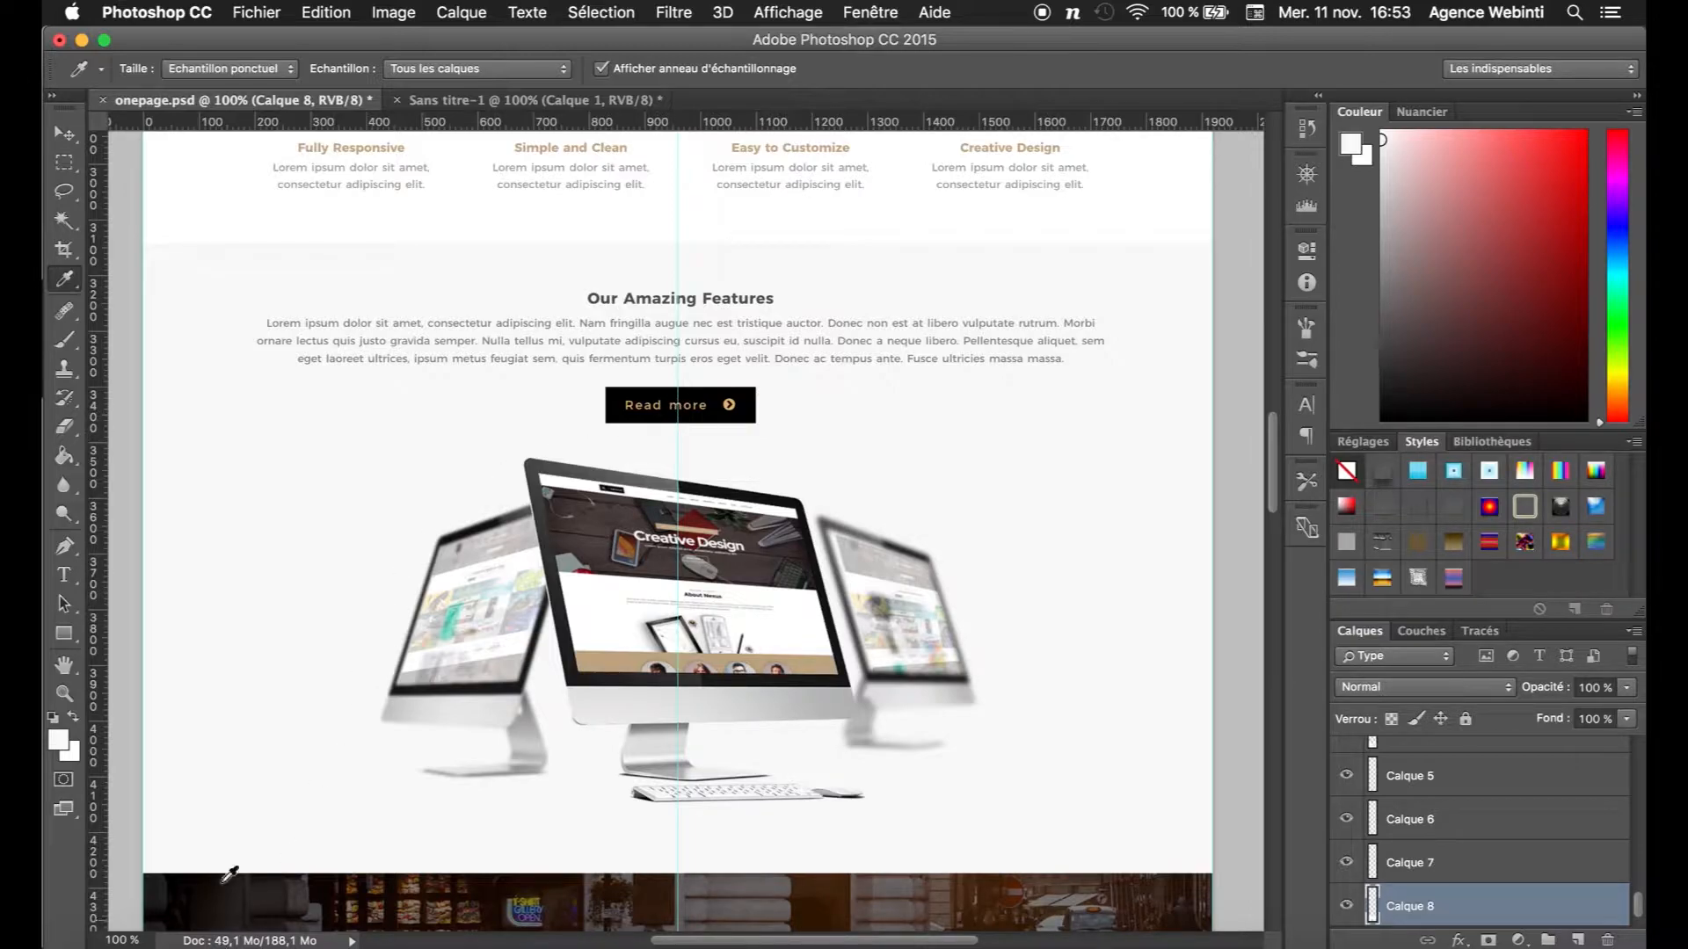
scroll(334, 596, down, 10)
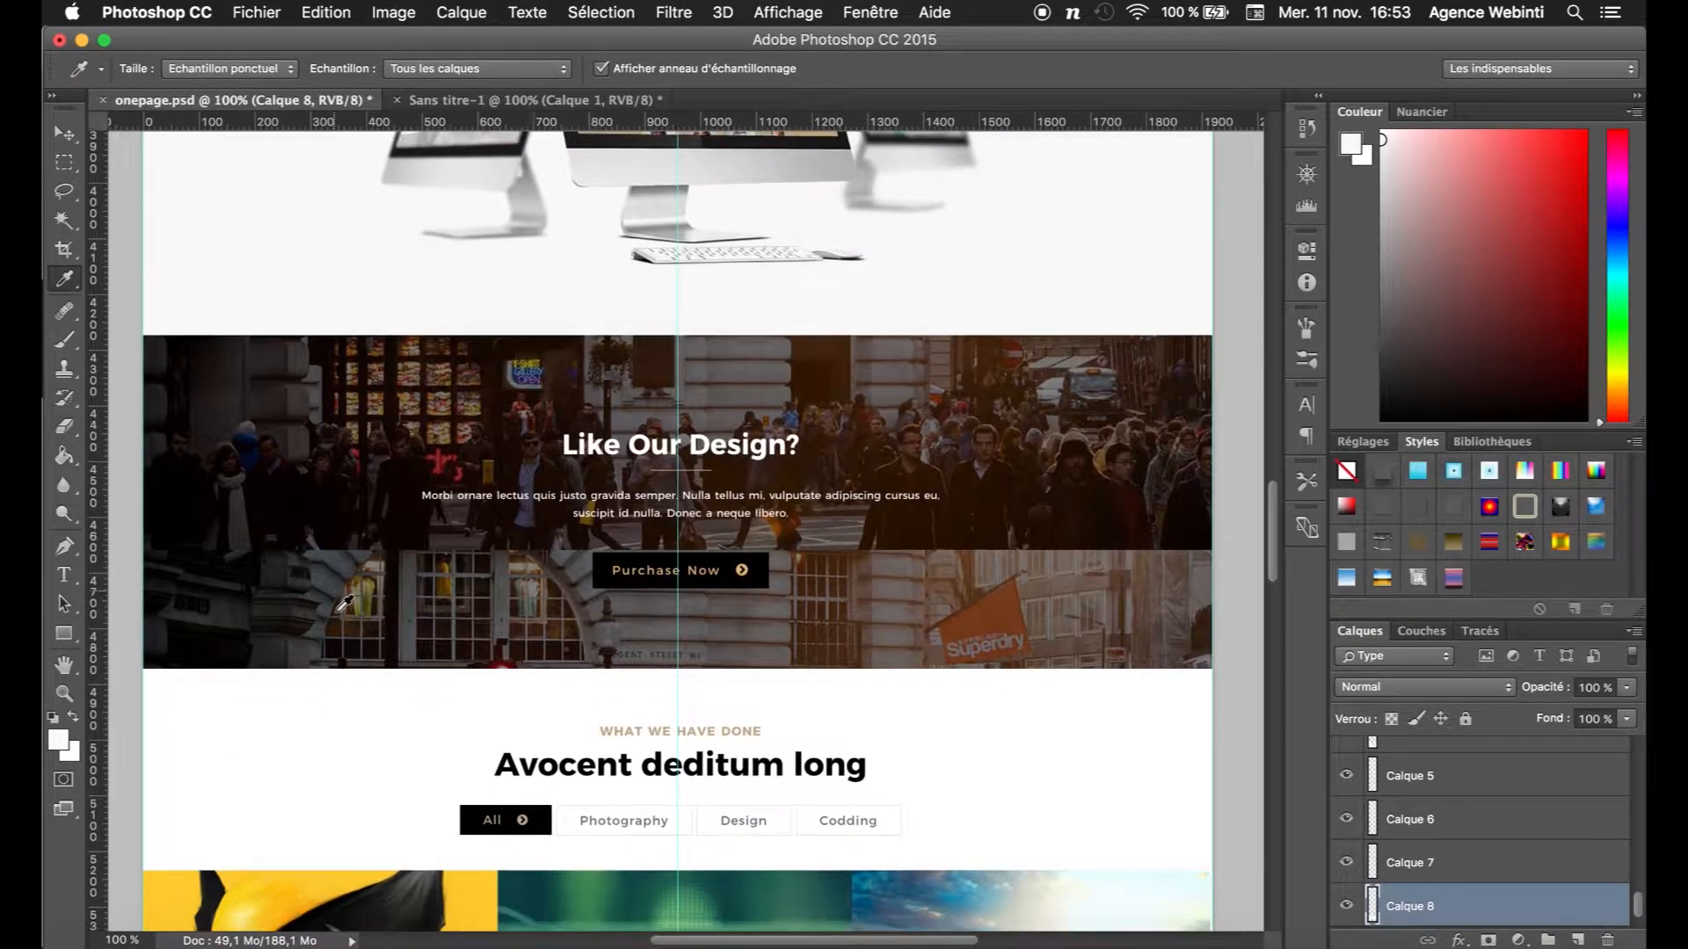
scroll(342, 603, down, 4)
scroll(347, 603, up, 9)
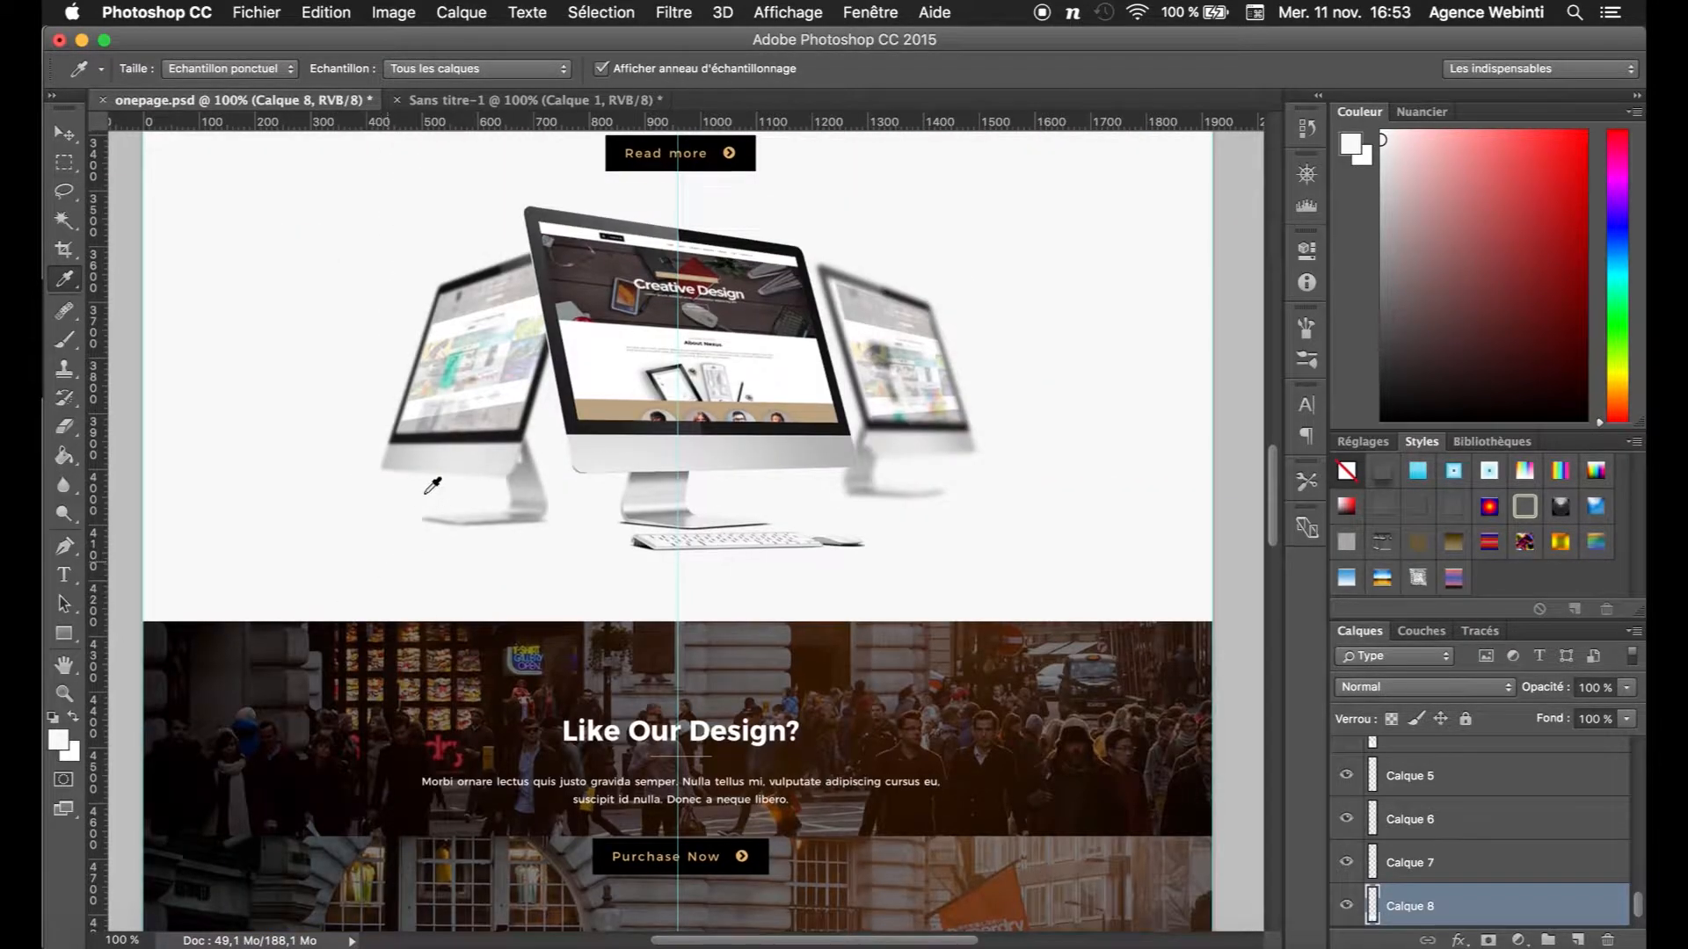
scroll(432, 486, up, 1)
click(626, 209)
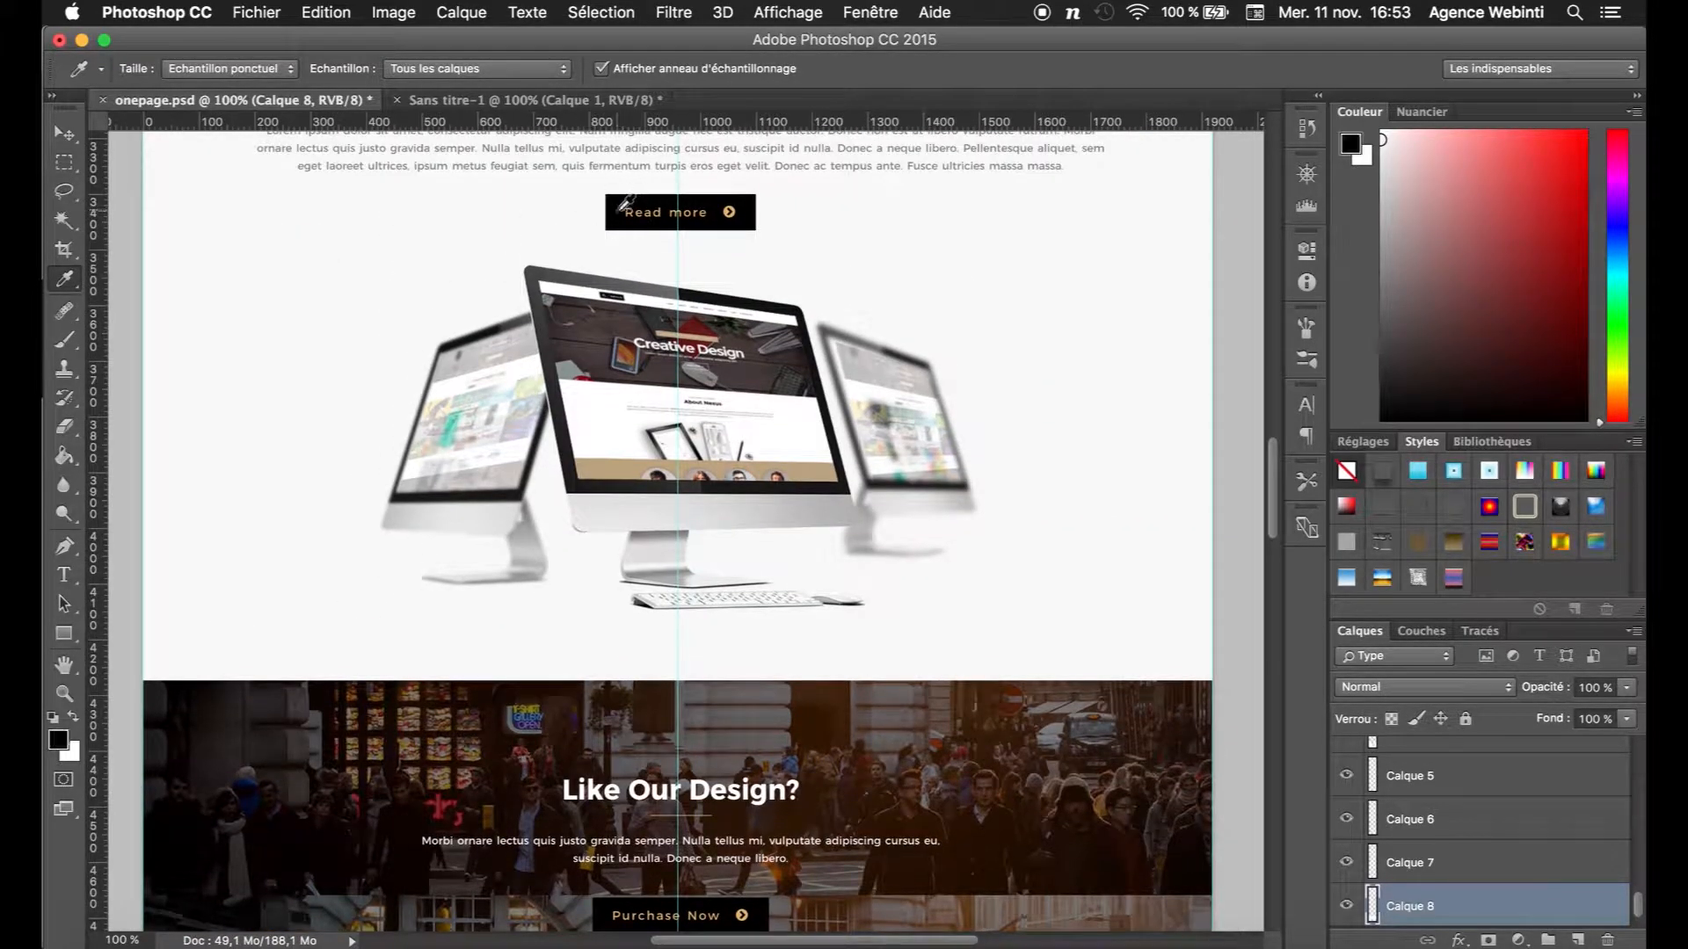
click(62, 738)
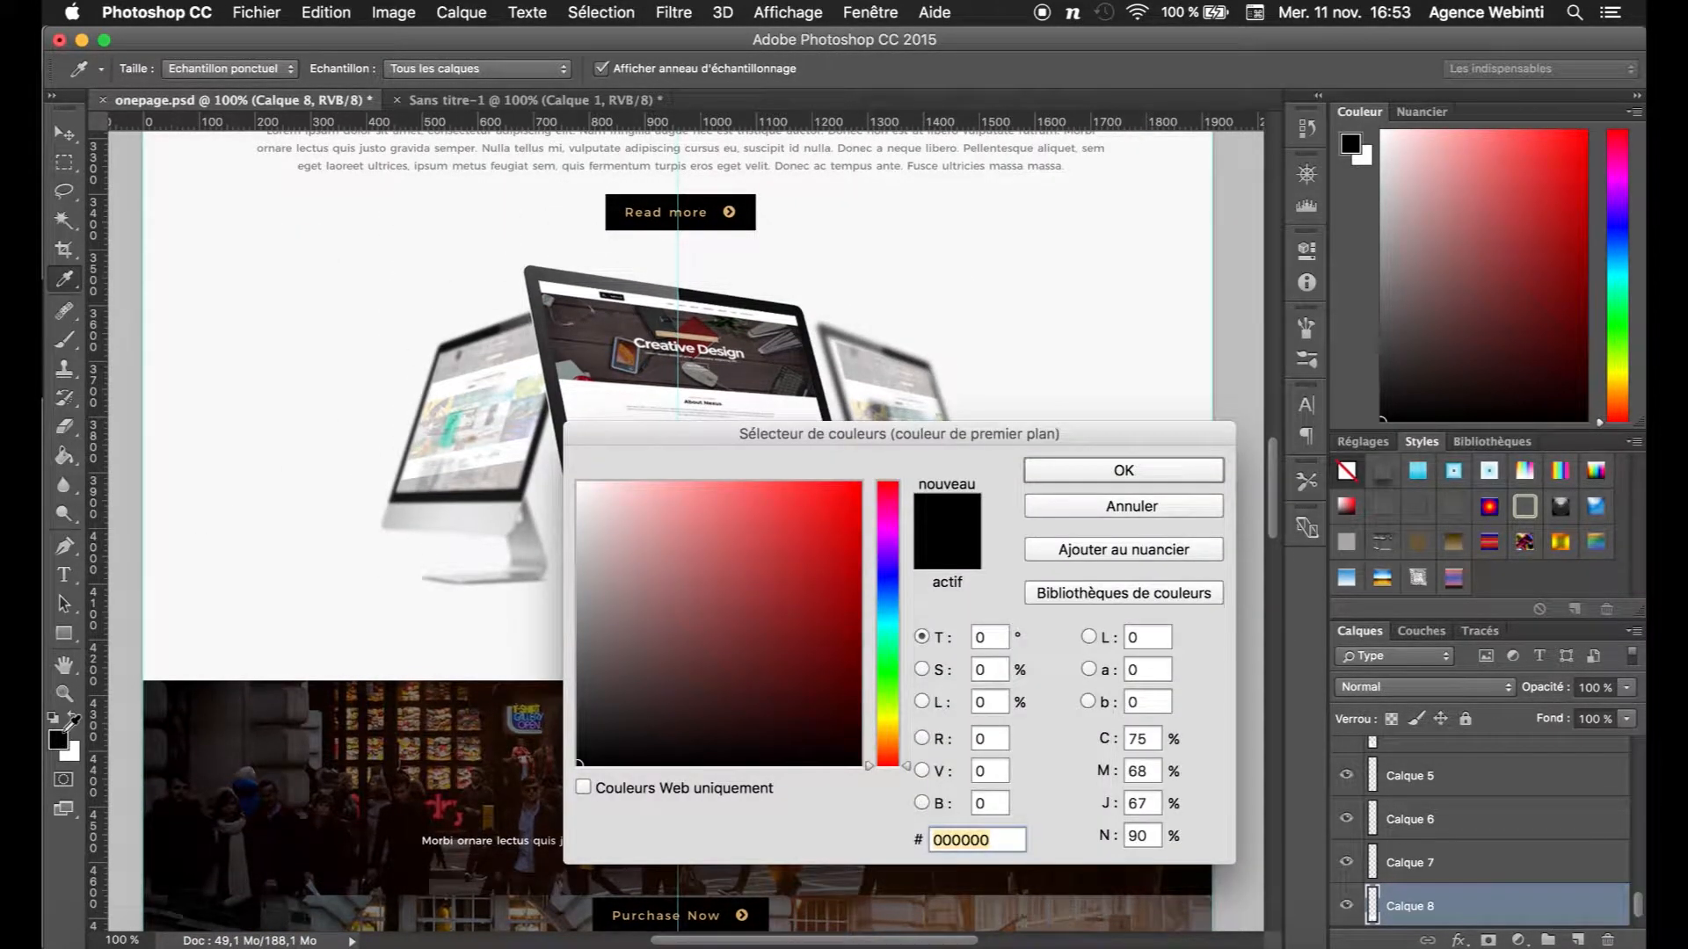
click(1143, 472)
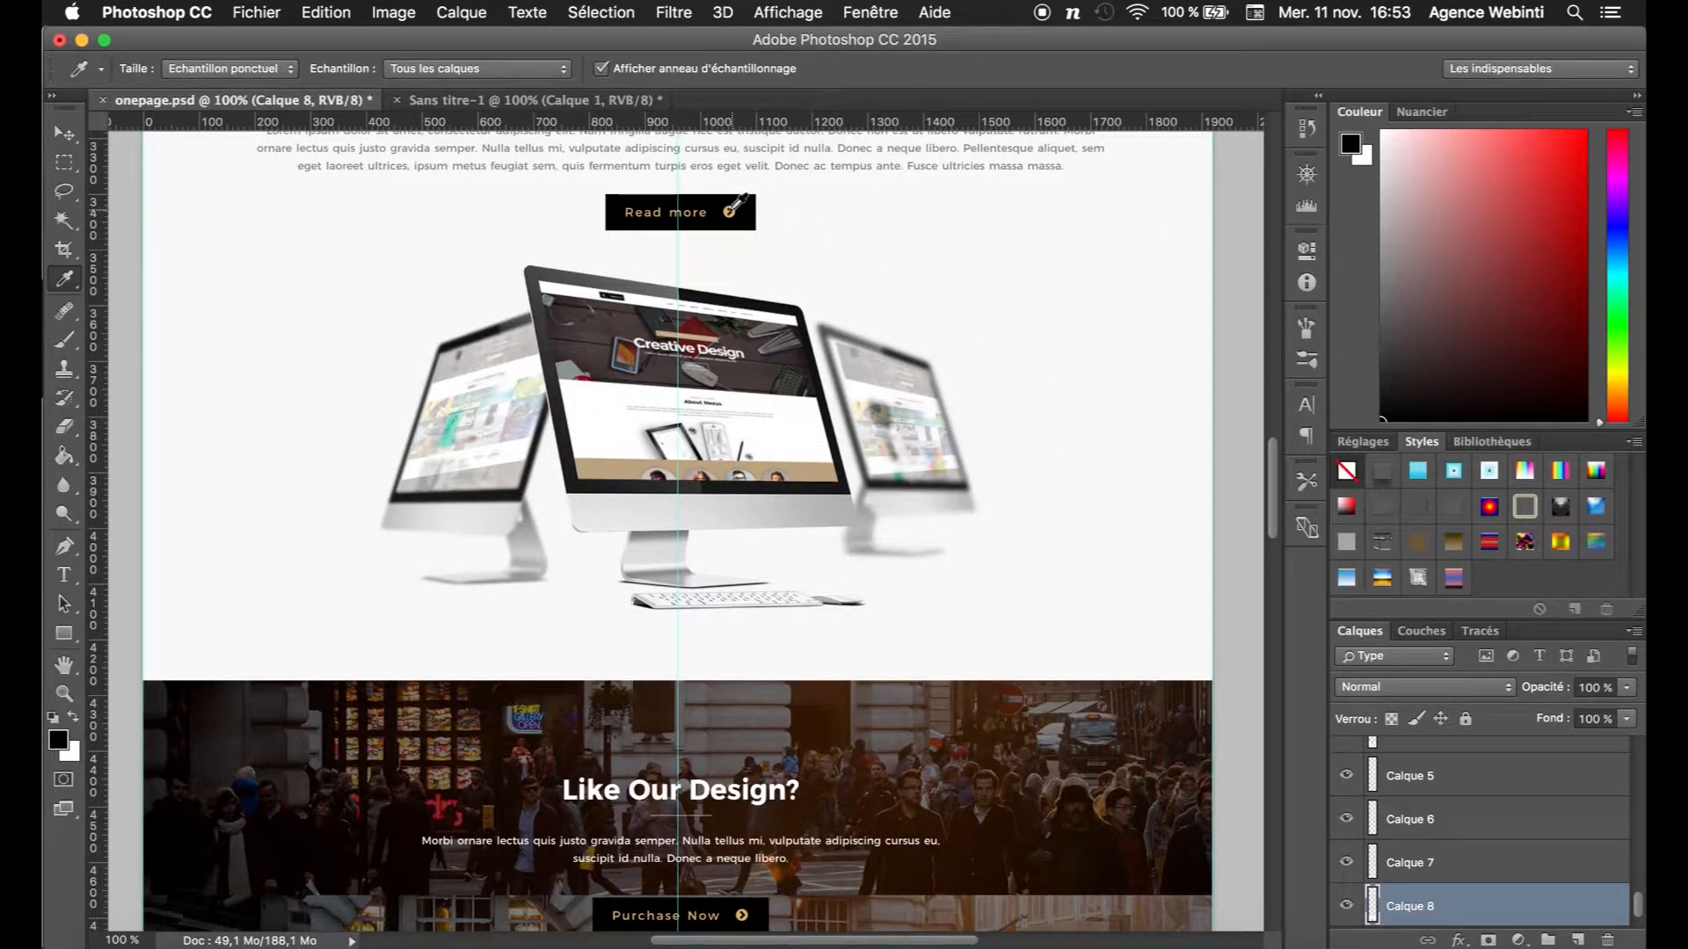
Step: Sample the gold colour of the mockup's Read more button icon and copy its hex code
click(728, 209)
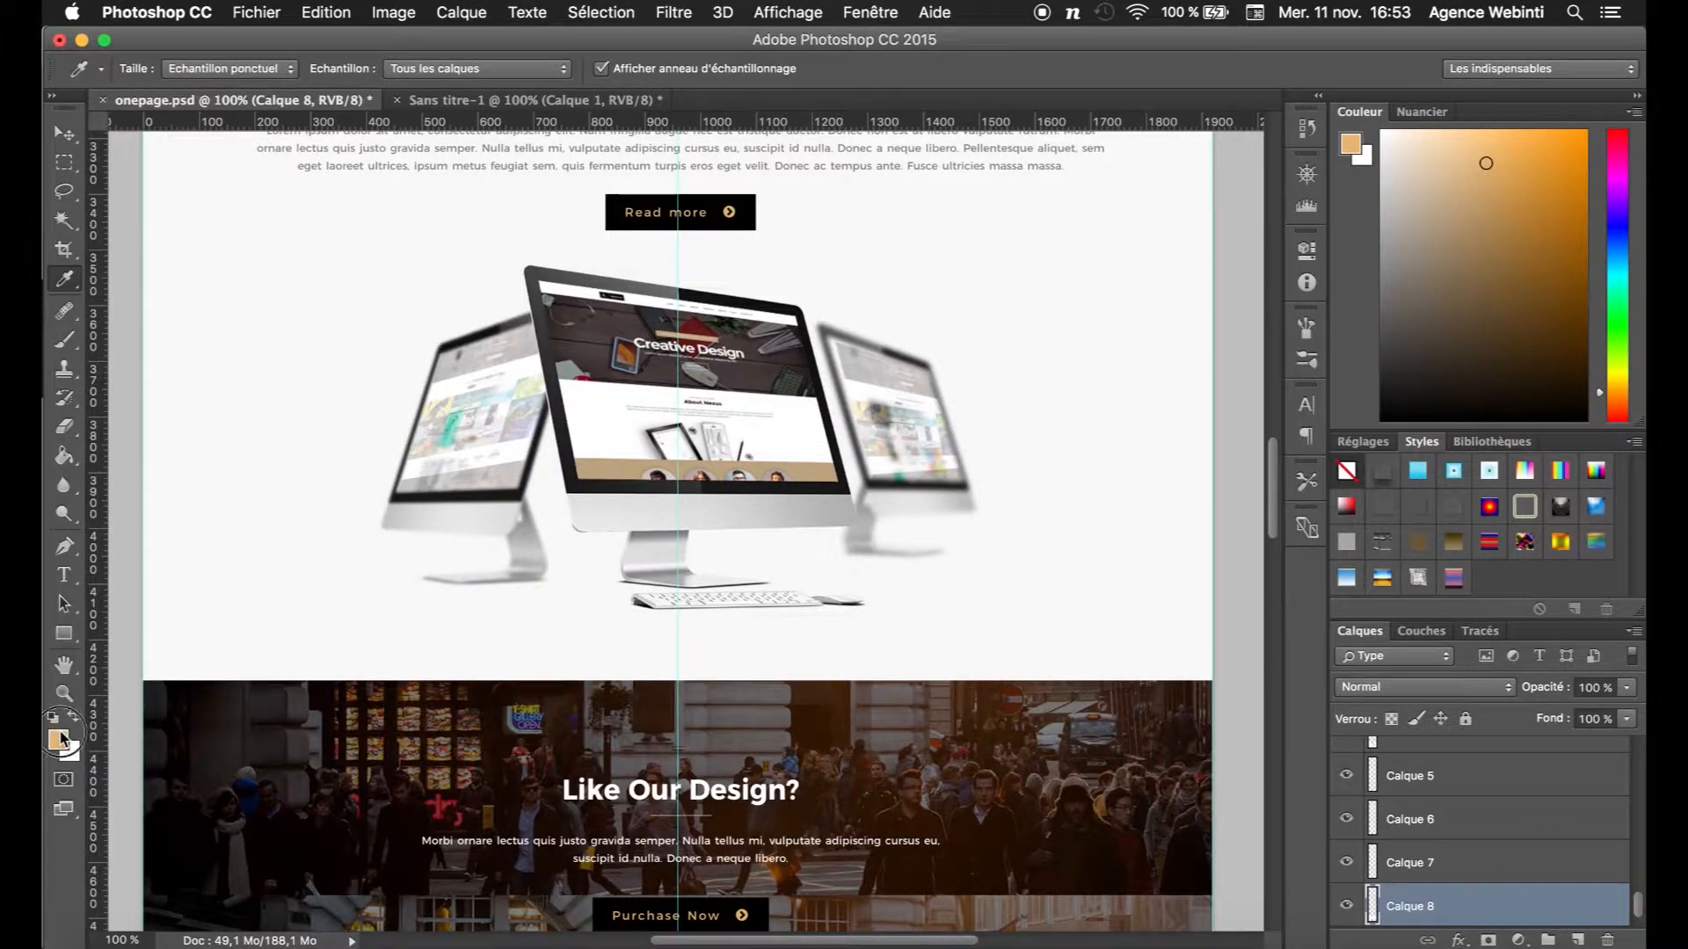
click(61, 738)
key(super+c)
click(1147, 459)
Step: Switch back to Chrome and set the Button Background to #000 in the theme Customizer's Buttons settings
click(183, 914)
click(239, 56)
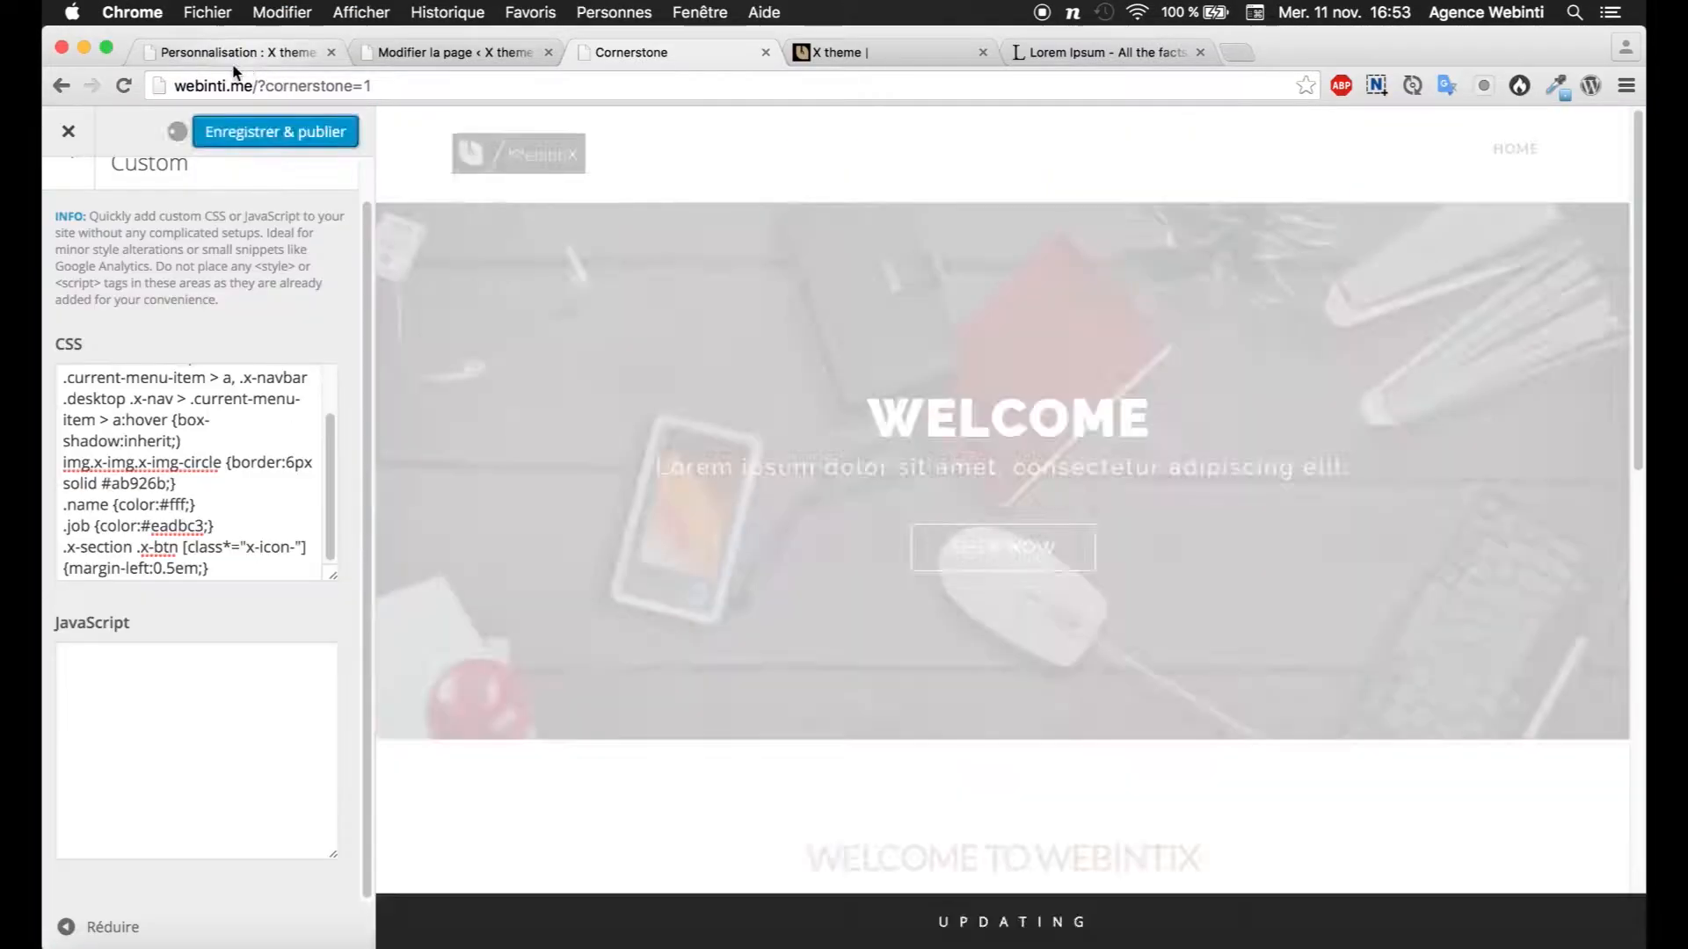
click(69, 194)
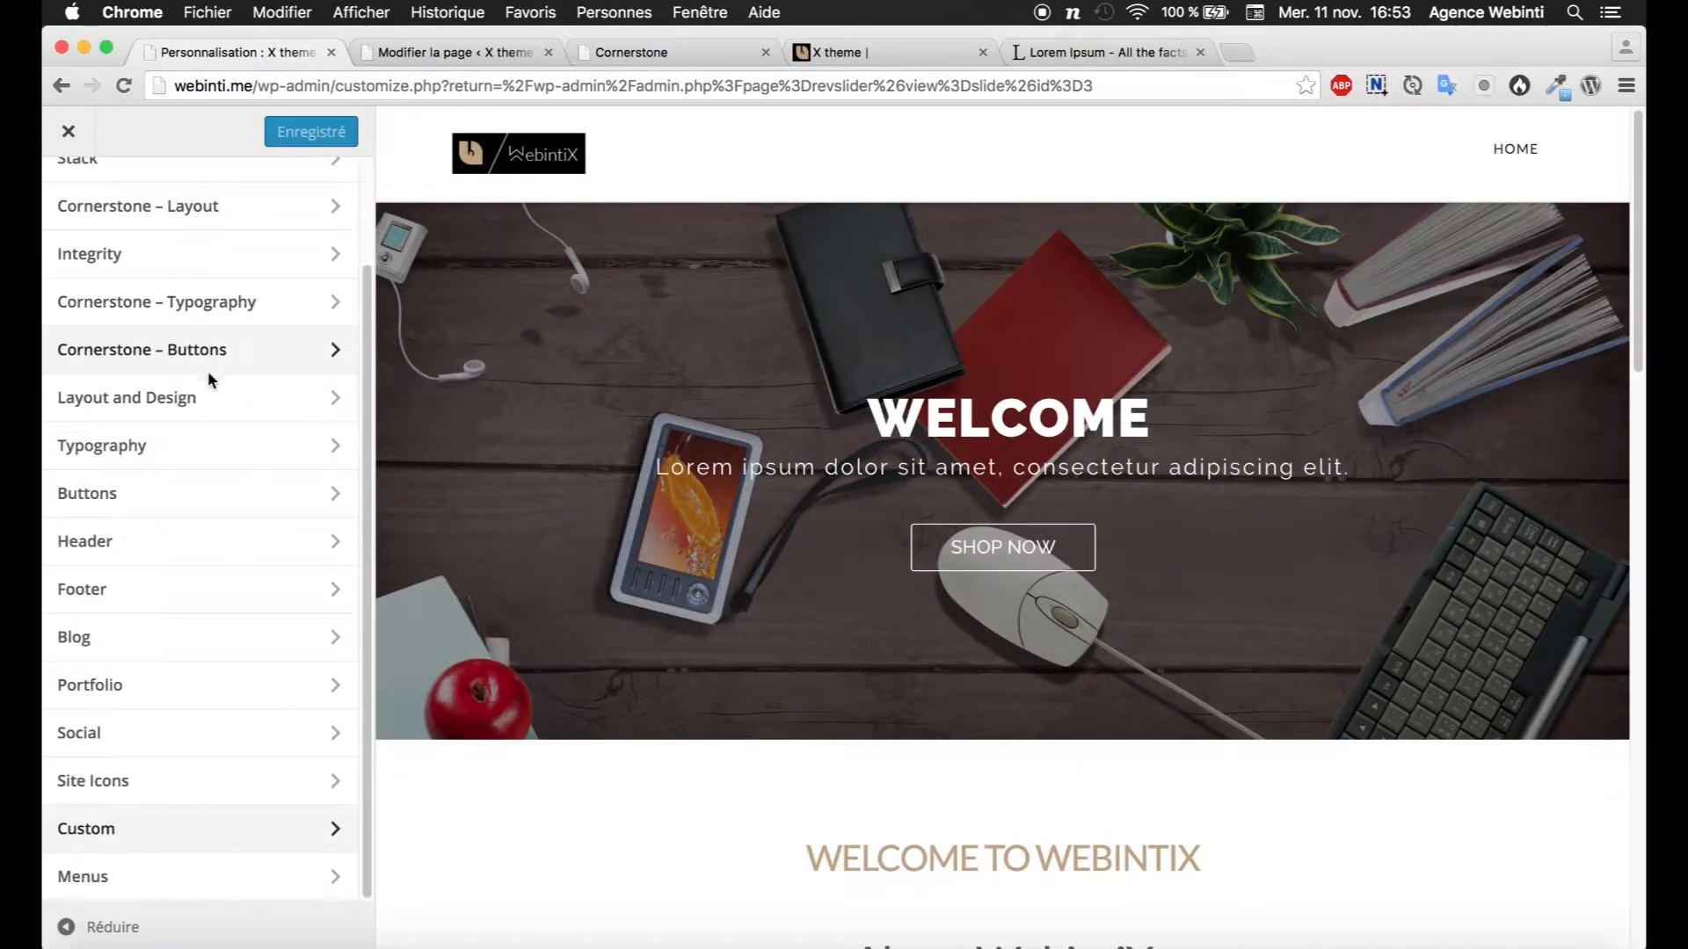
click(176, 484)
scroll(176, 483, down, 7)
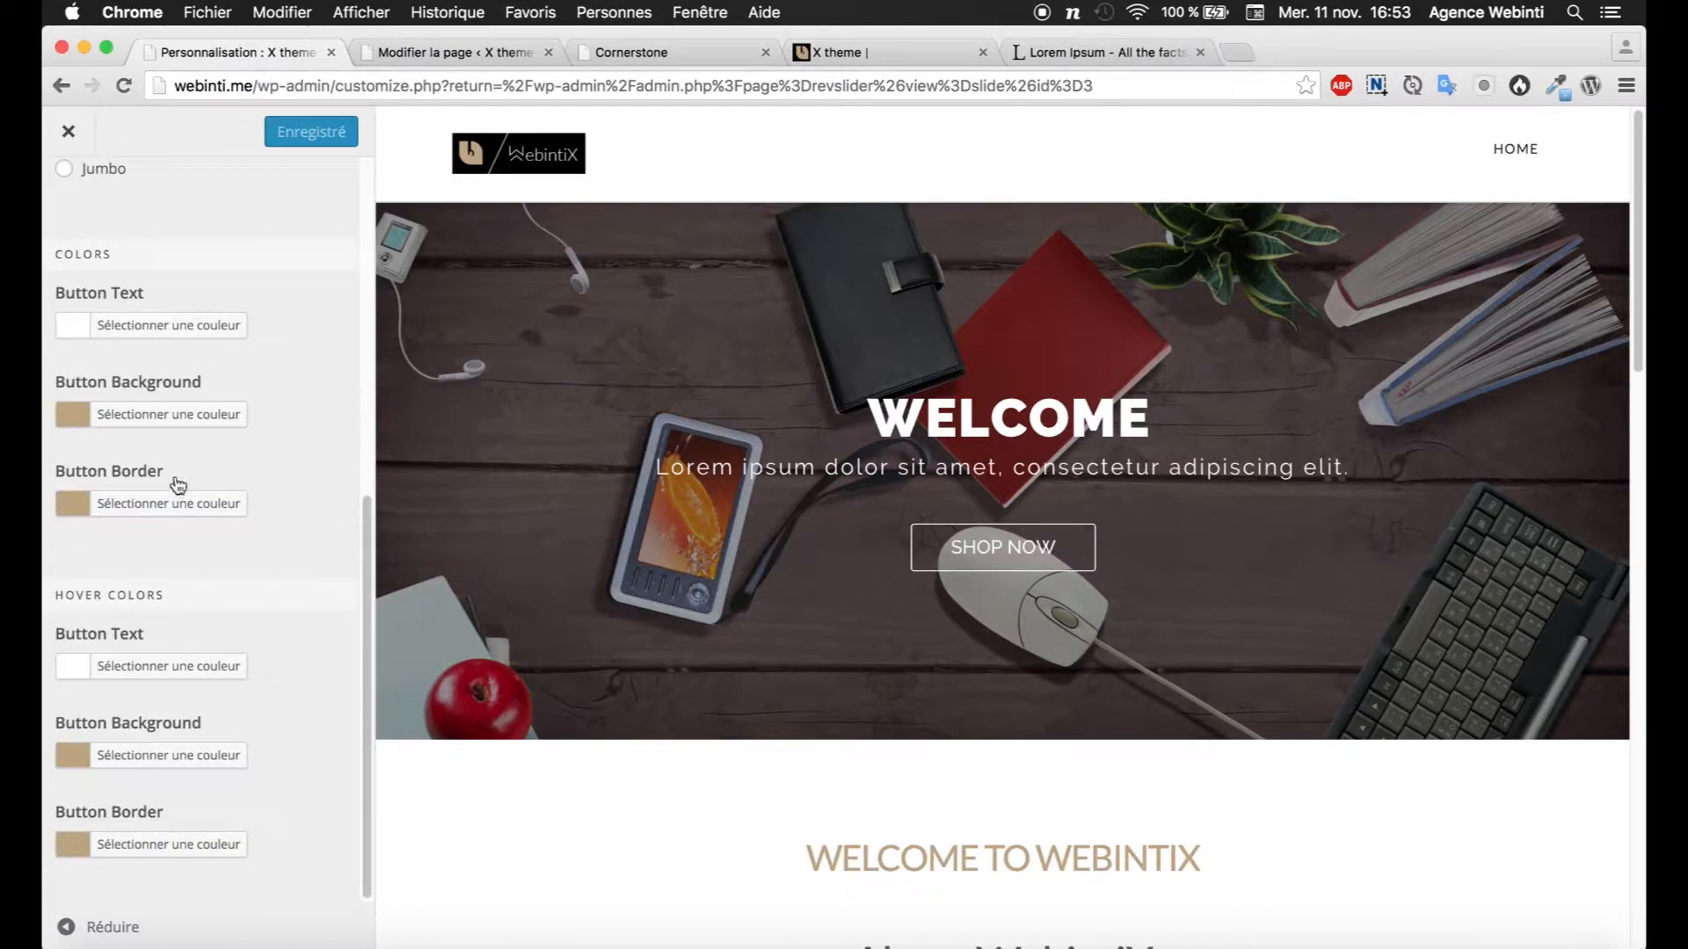
click(148, 417)
double_click(78, 449)
text(000)
click(240, 392)
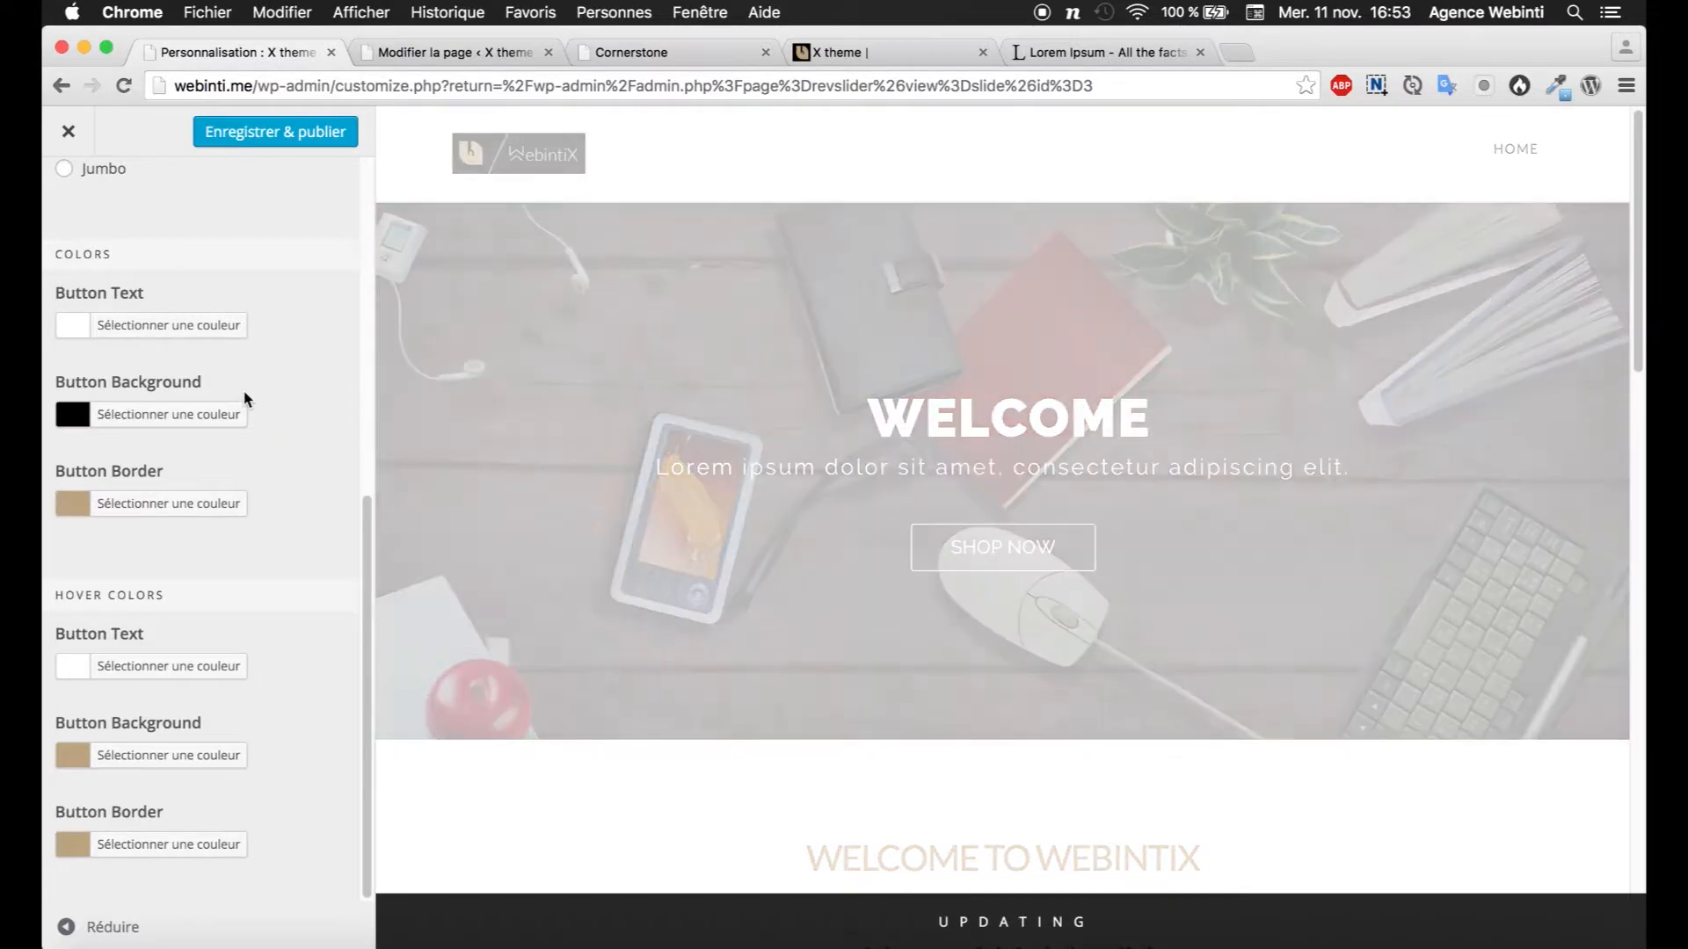
Step: Set the Button Border colour to #000000 and paste the copied gold hex code as the Button Text colour
click(153, 504)
double_click(76, 543)
text(000000)
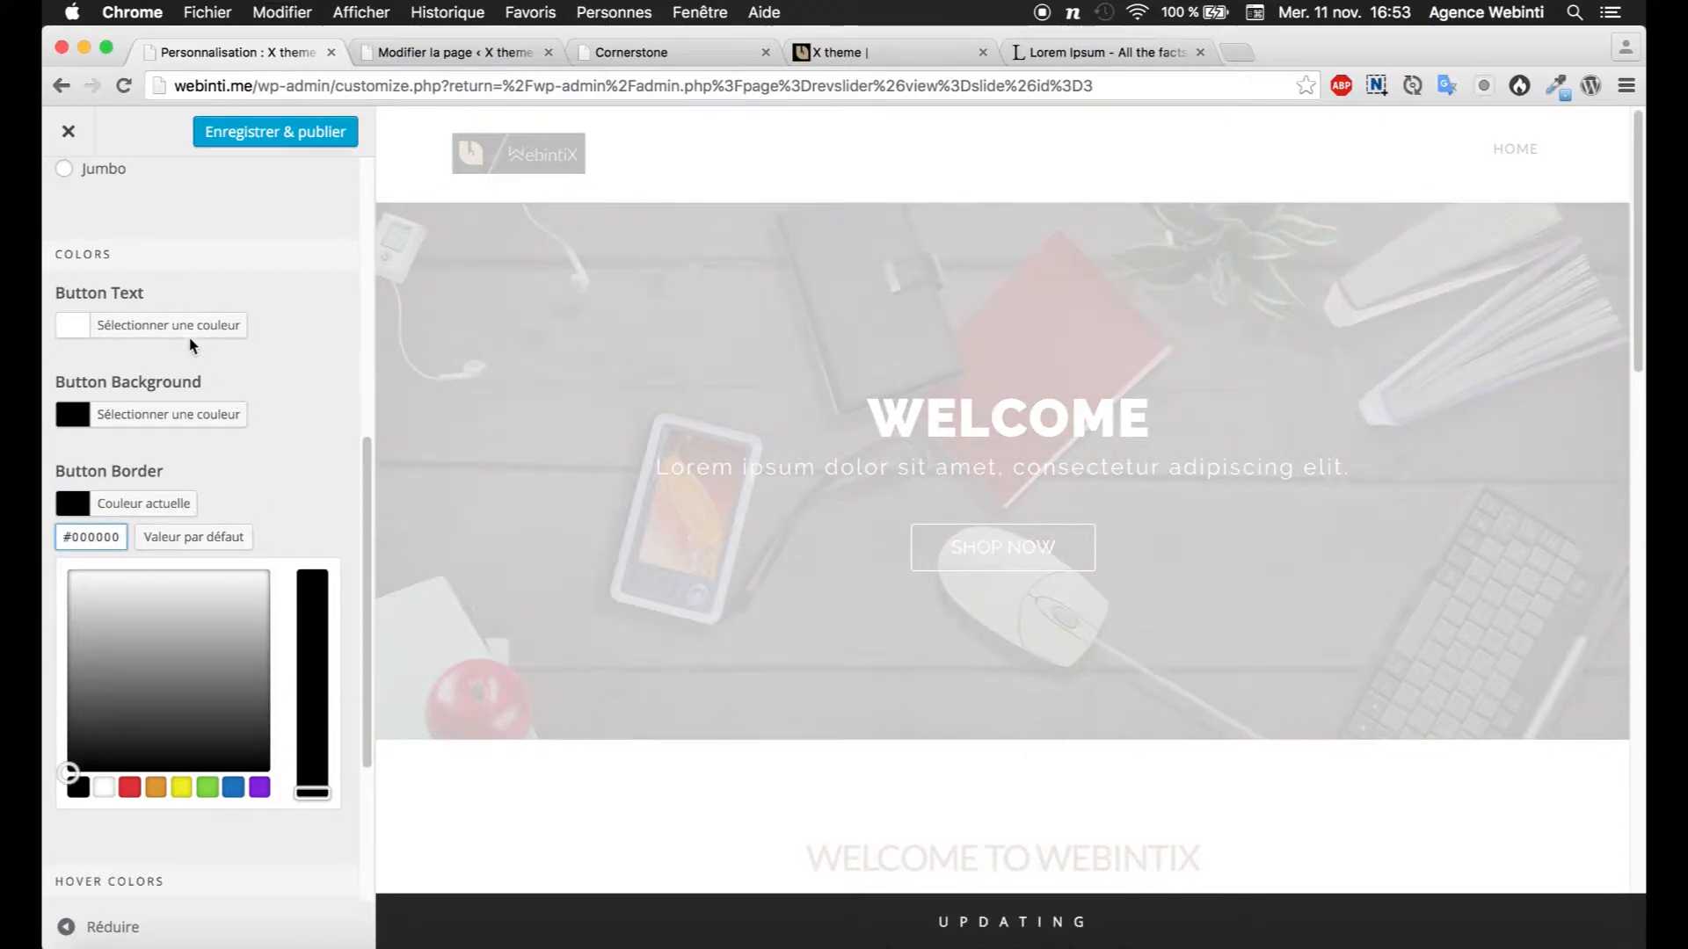
click(167, 332)
key(ctrl+v)
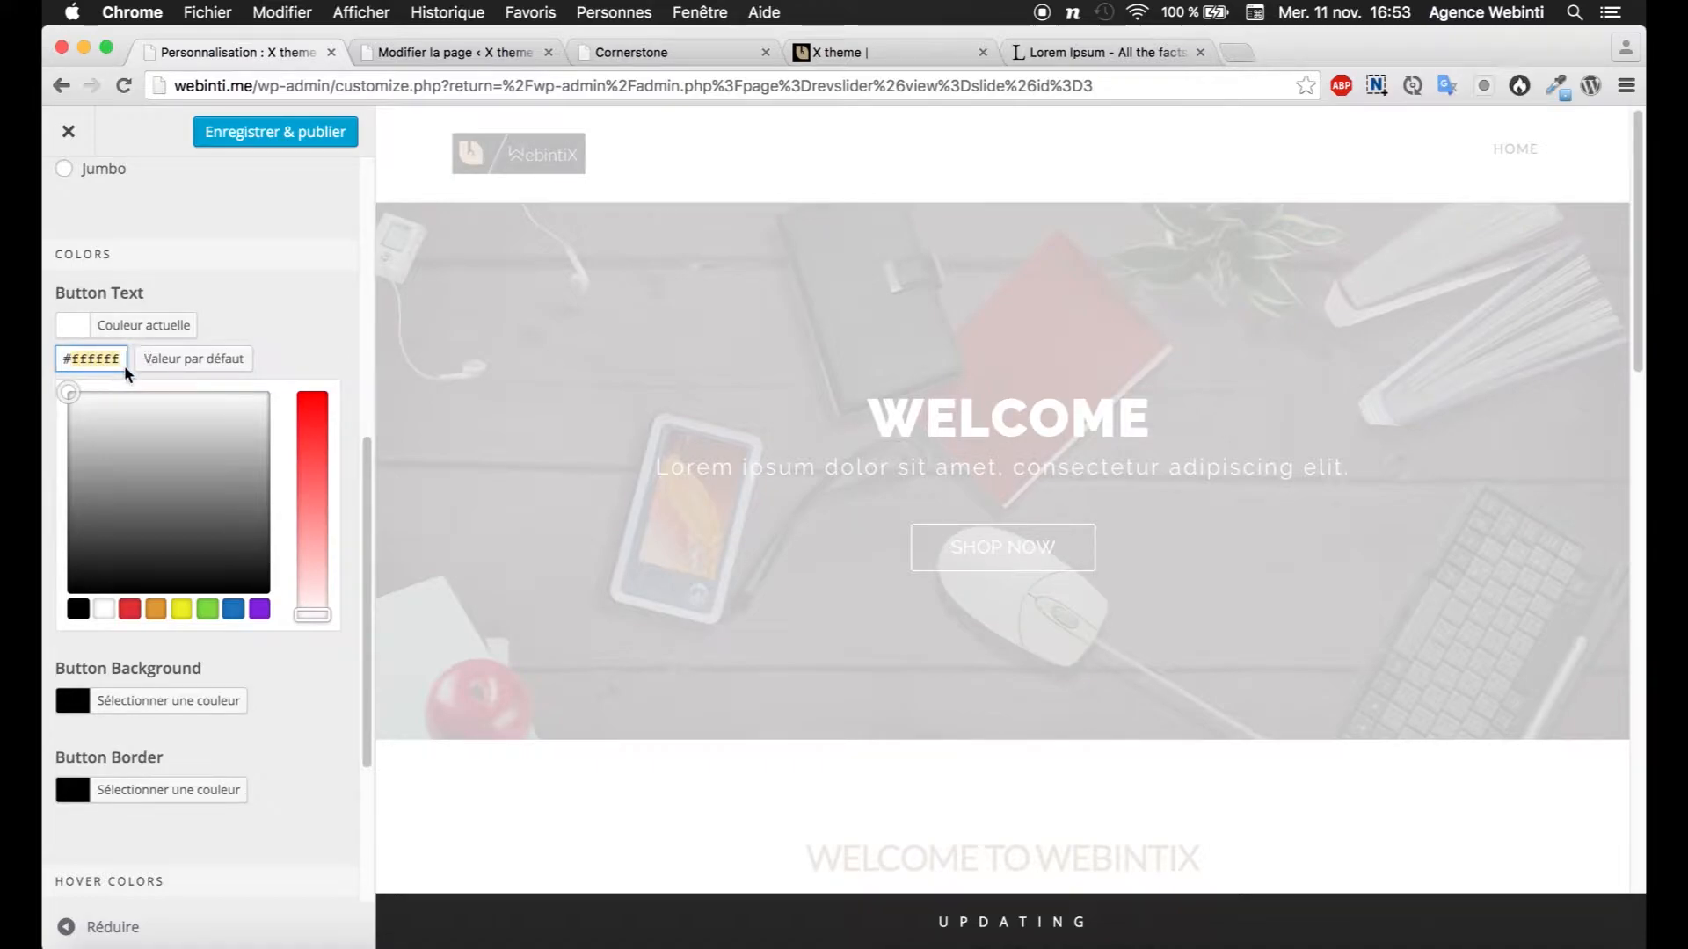
click(276, 305)
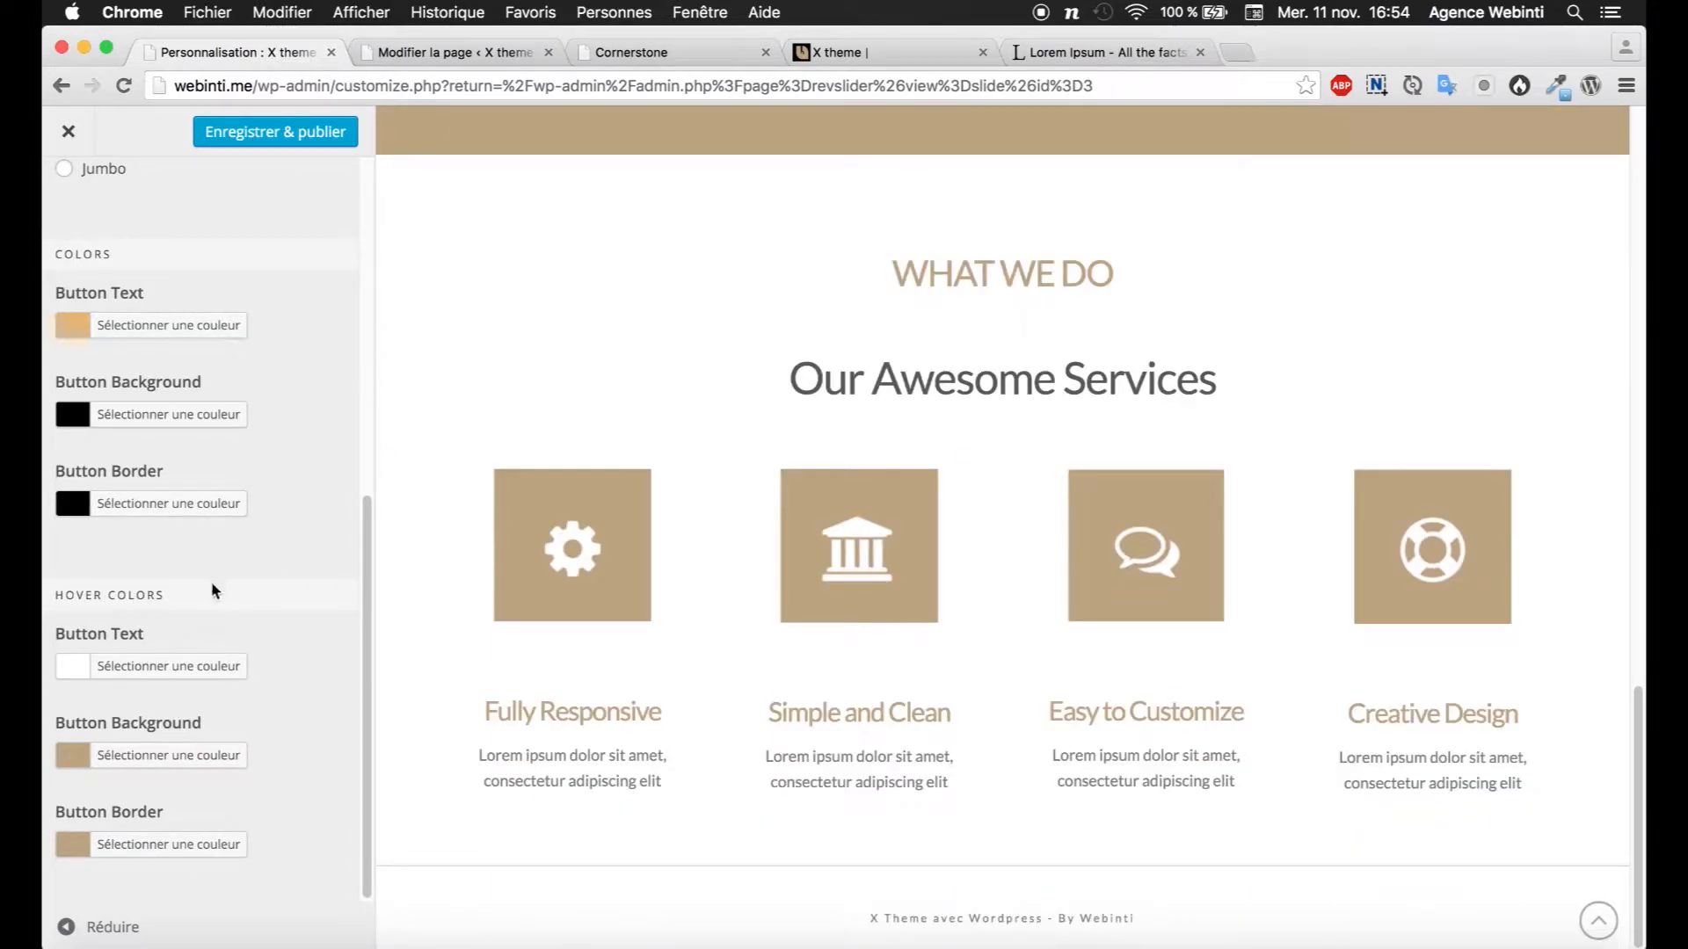
Step: Paste the copied gold hex code as the Button Text colour under Hover Colors
click(182, 668)
double_click(97, 700)
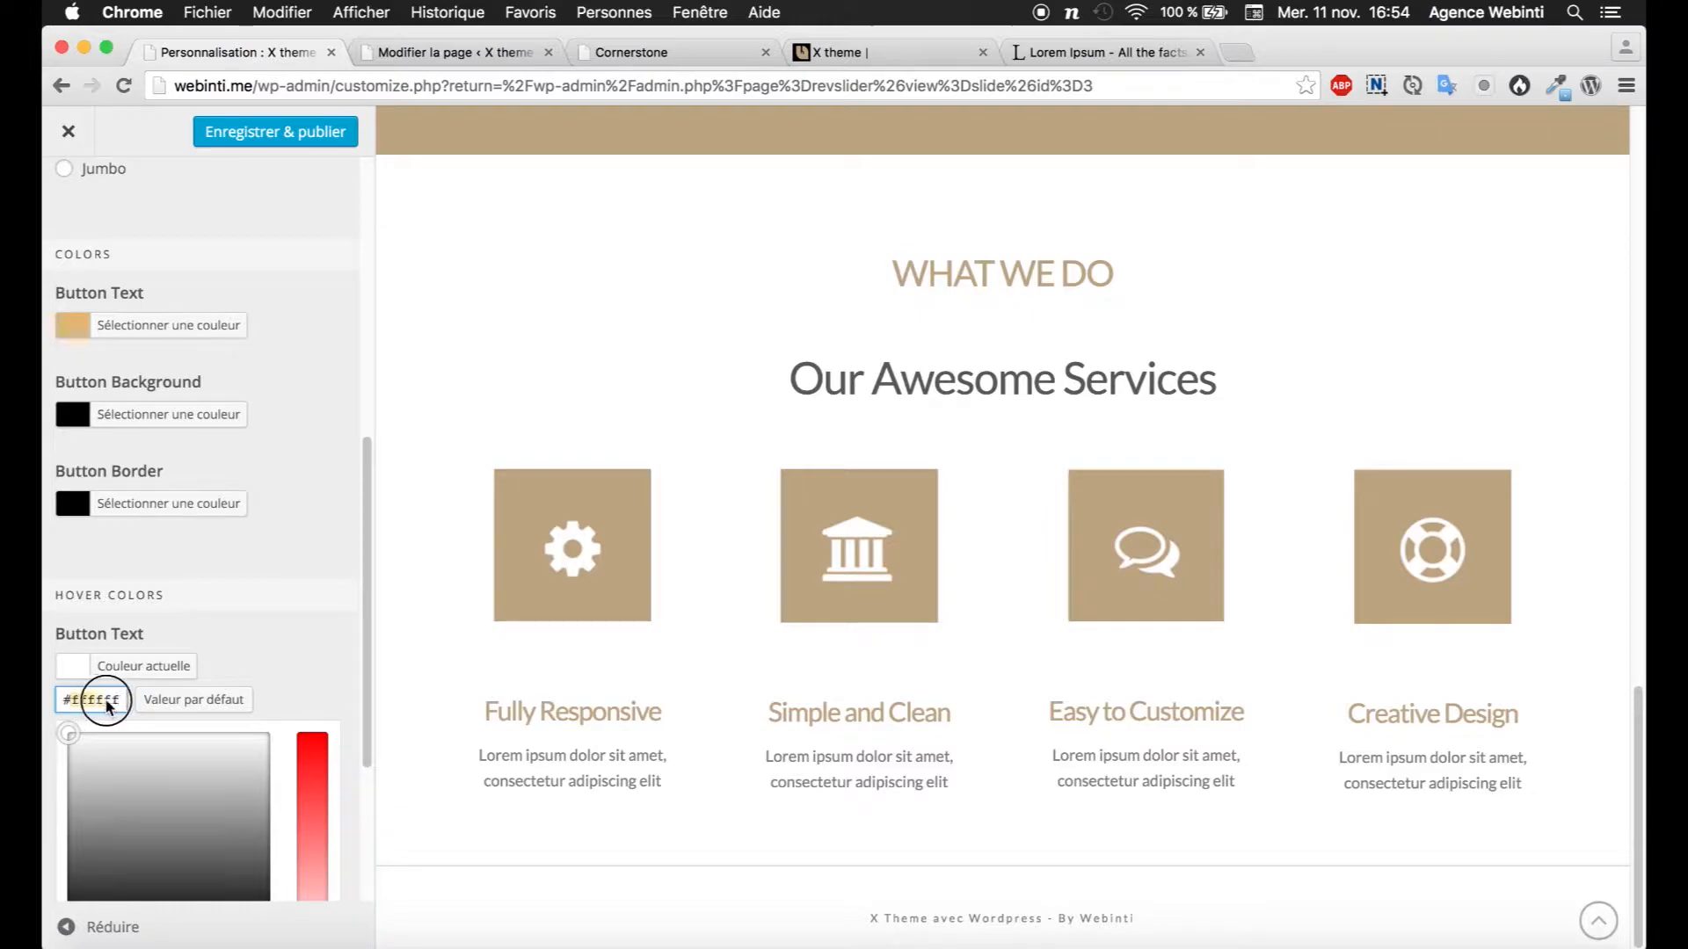
key(super+v)
scroll(290, 633, down, 3)
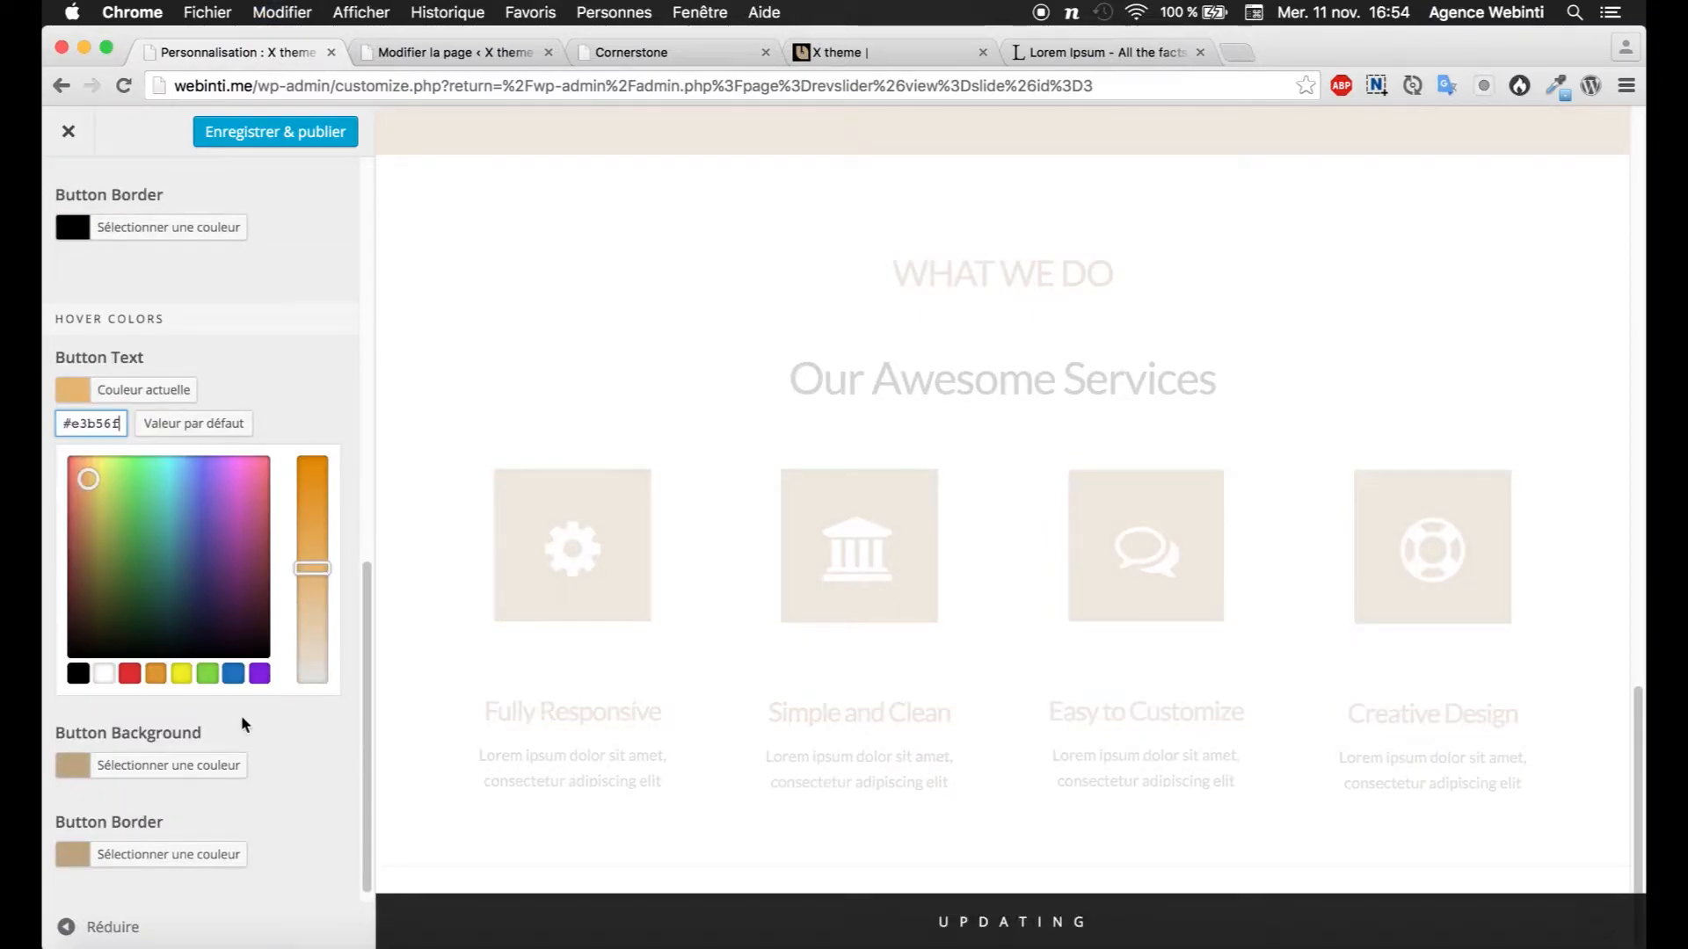
Step: Set the hover Button Background and hover Button Border colours to black (#000000)
click(191, 763)
click(86, 762)
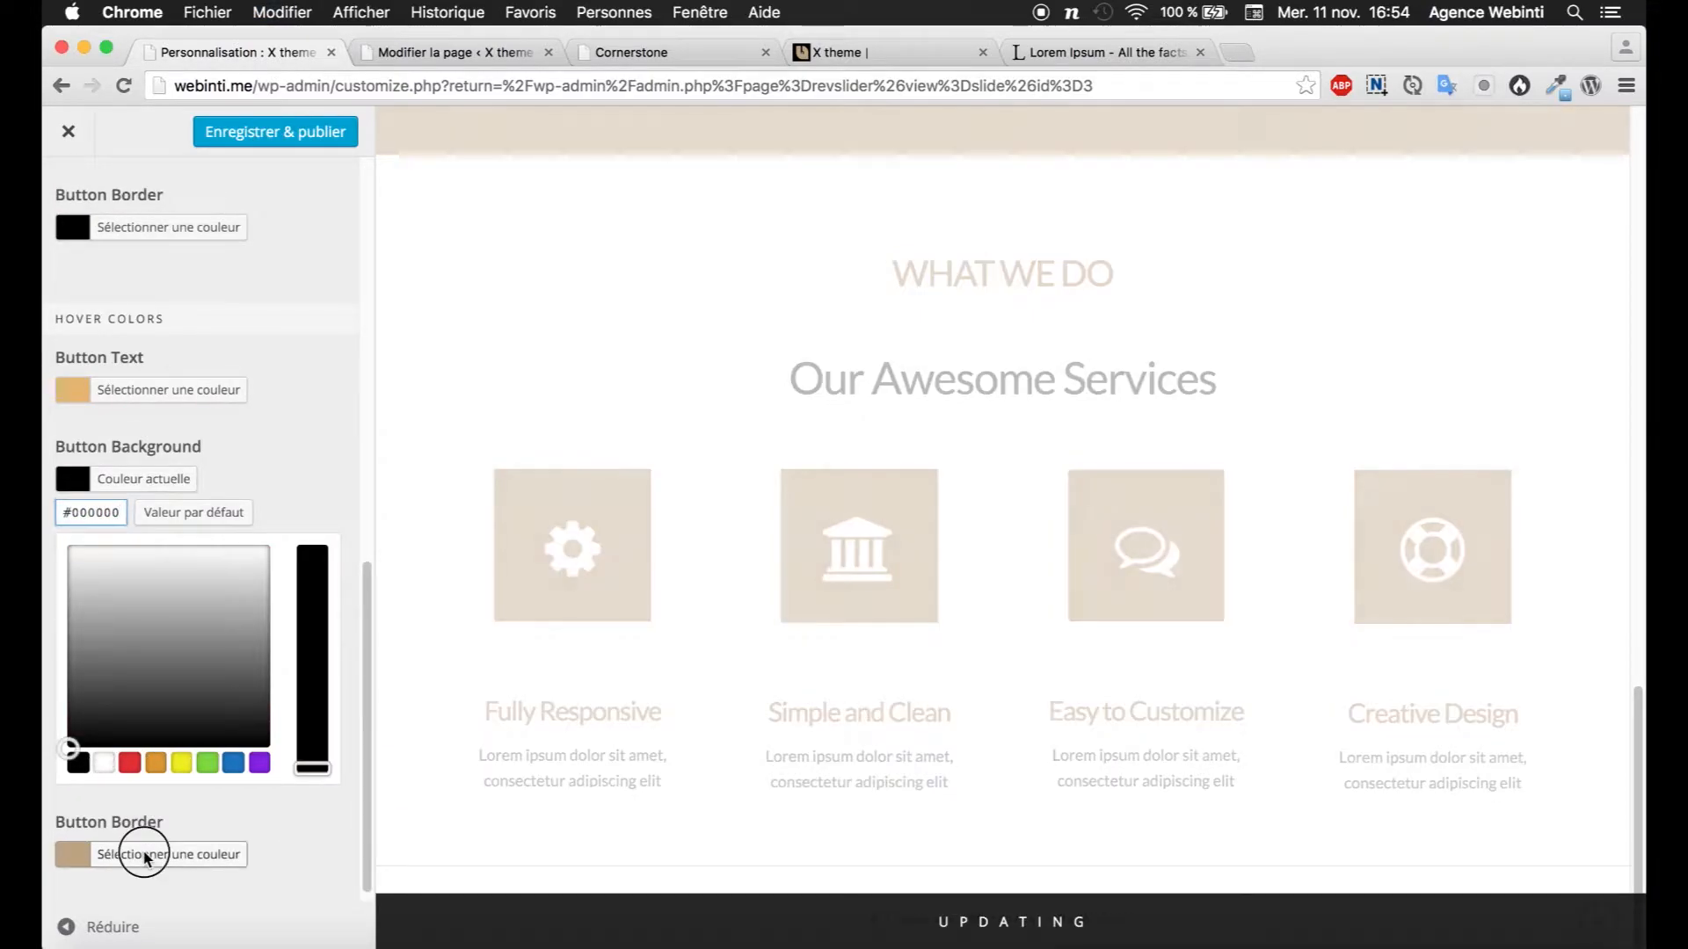
click(153, 853)
click(78, 851)
click(264, 557)
Step: Paste the copied gold hex code as the Button Text colour in the Customizer's Cornerstone – Buttons settings
scroll(290, 482, up, 10)
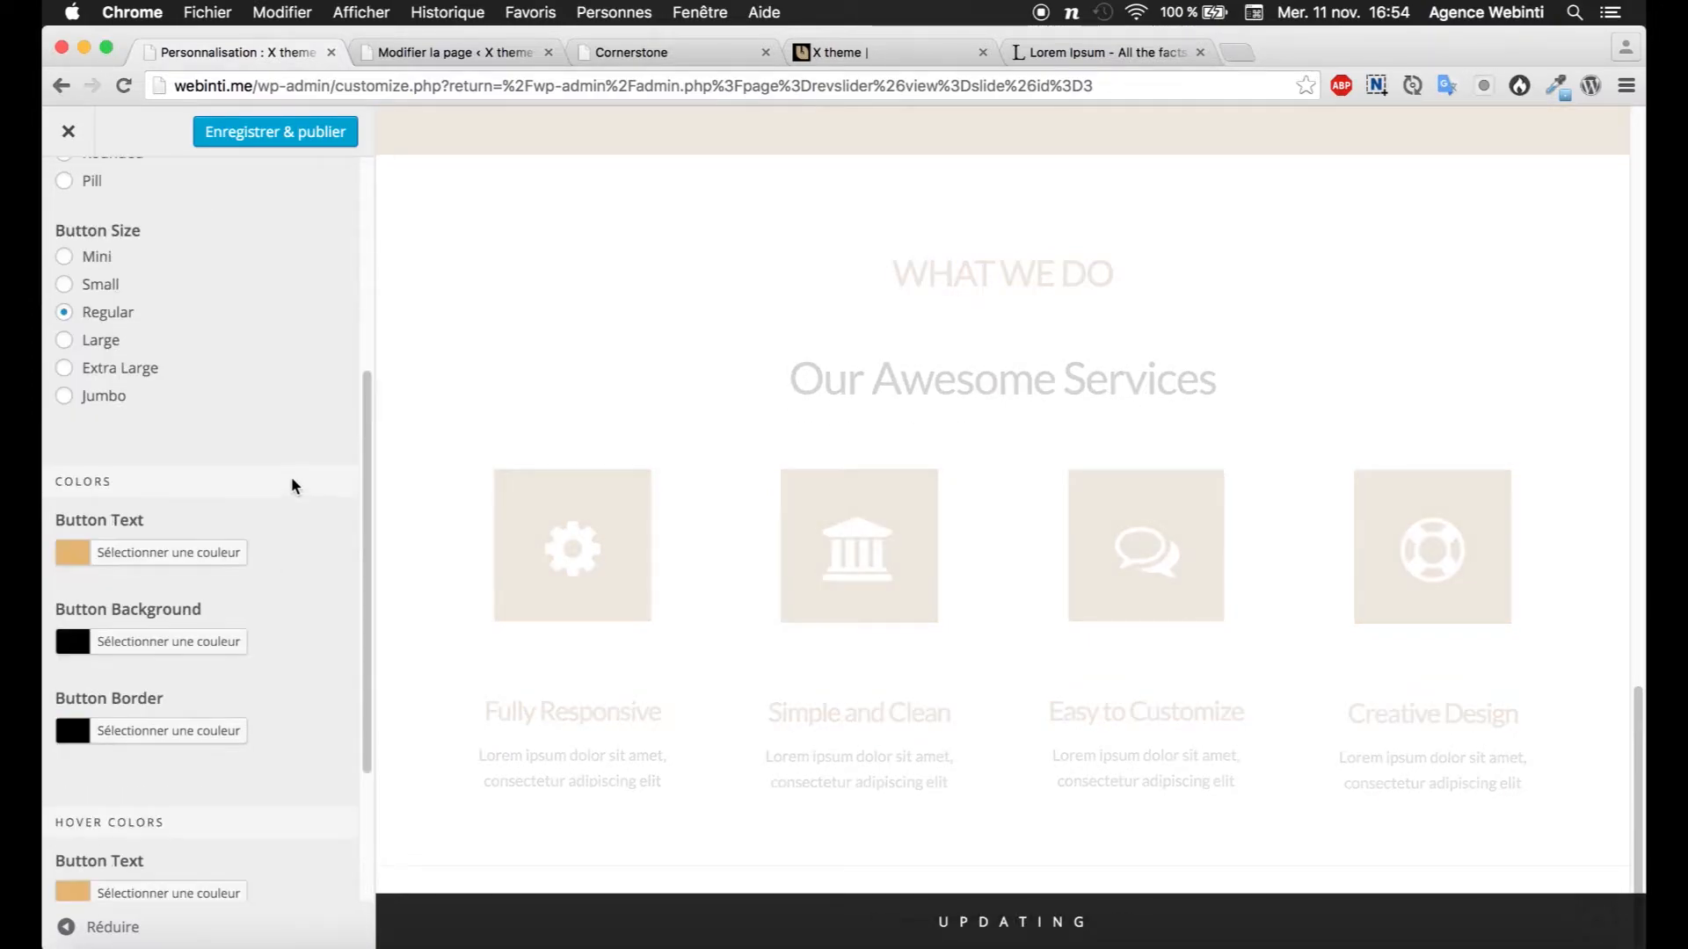
click(69, 195)
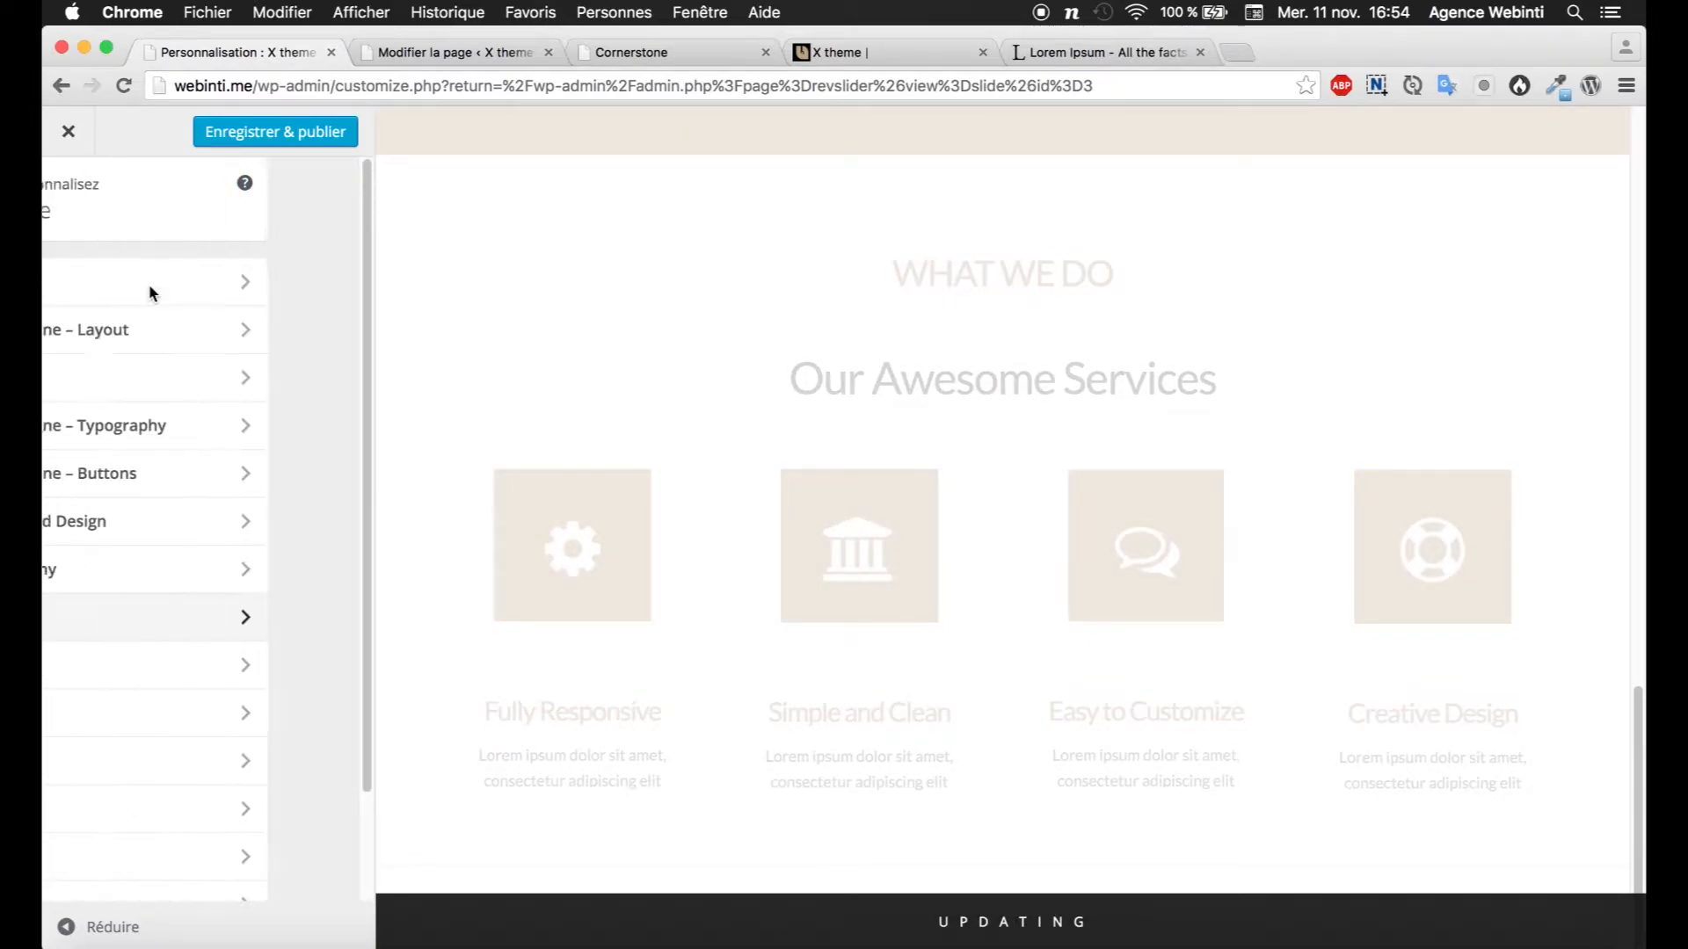
scroll(200, 540, down, 2)
click(195, 350)
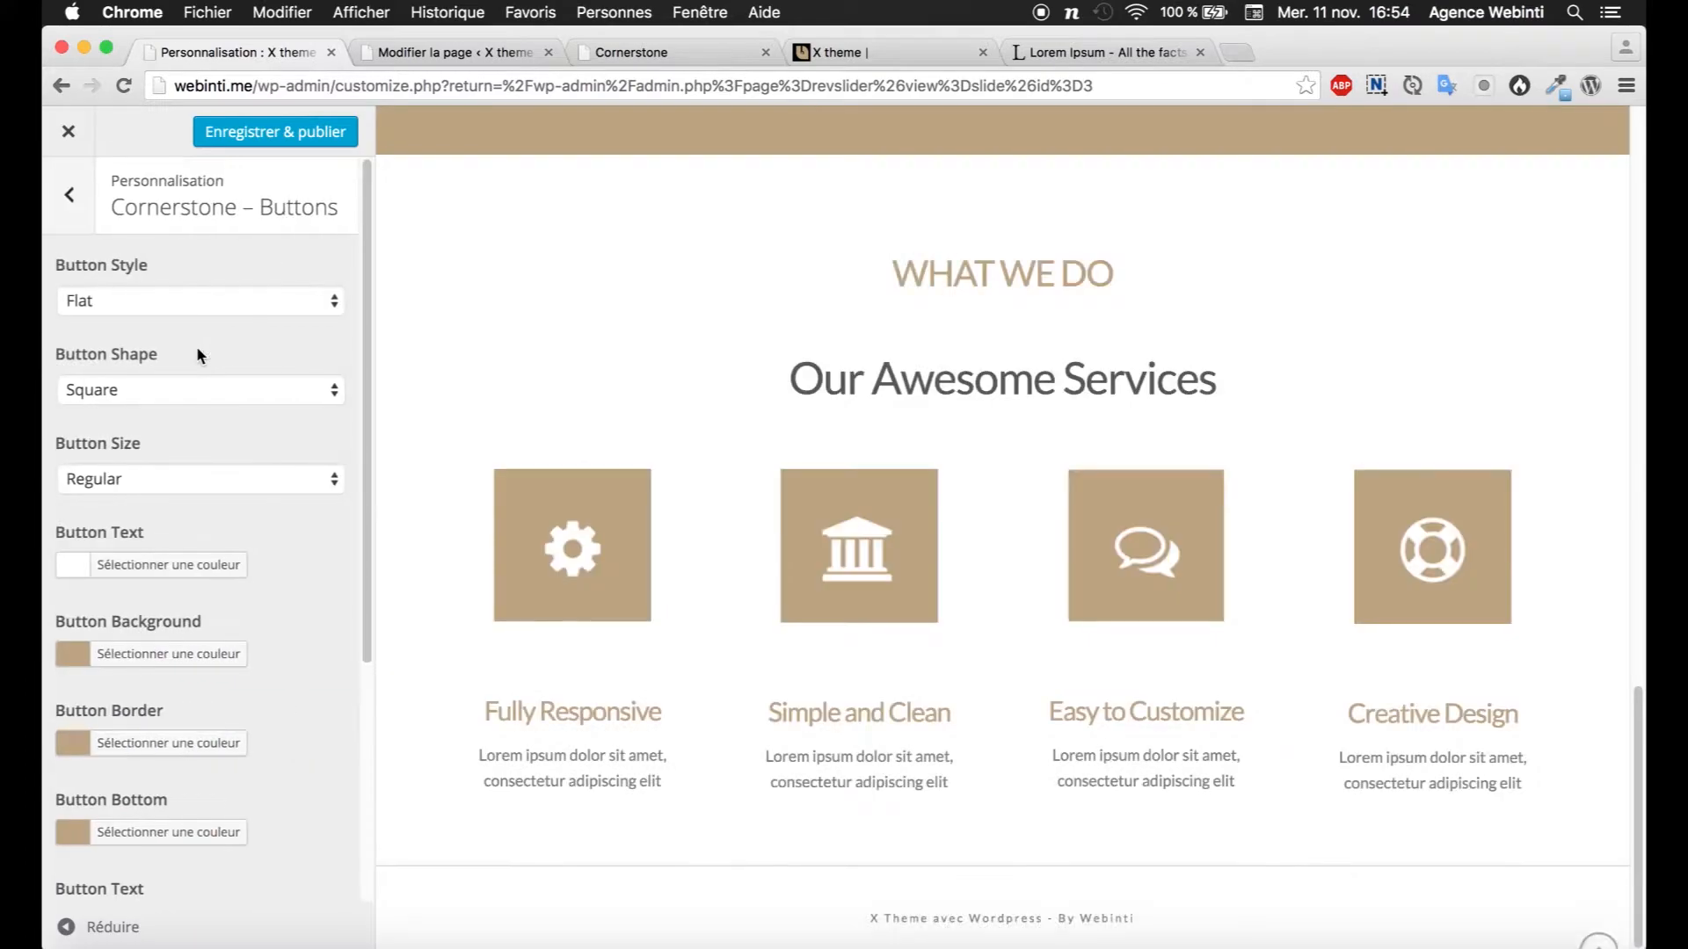
scroll(169, 400, down, 3)
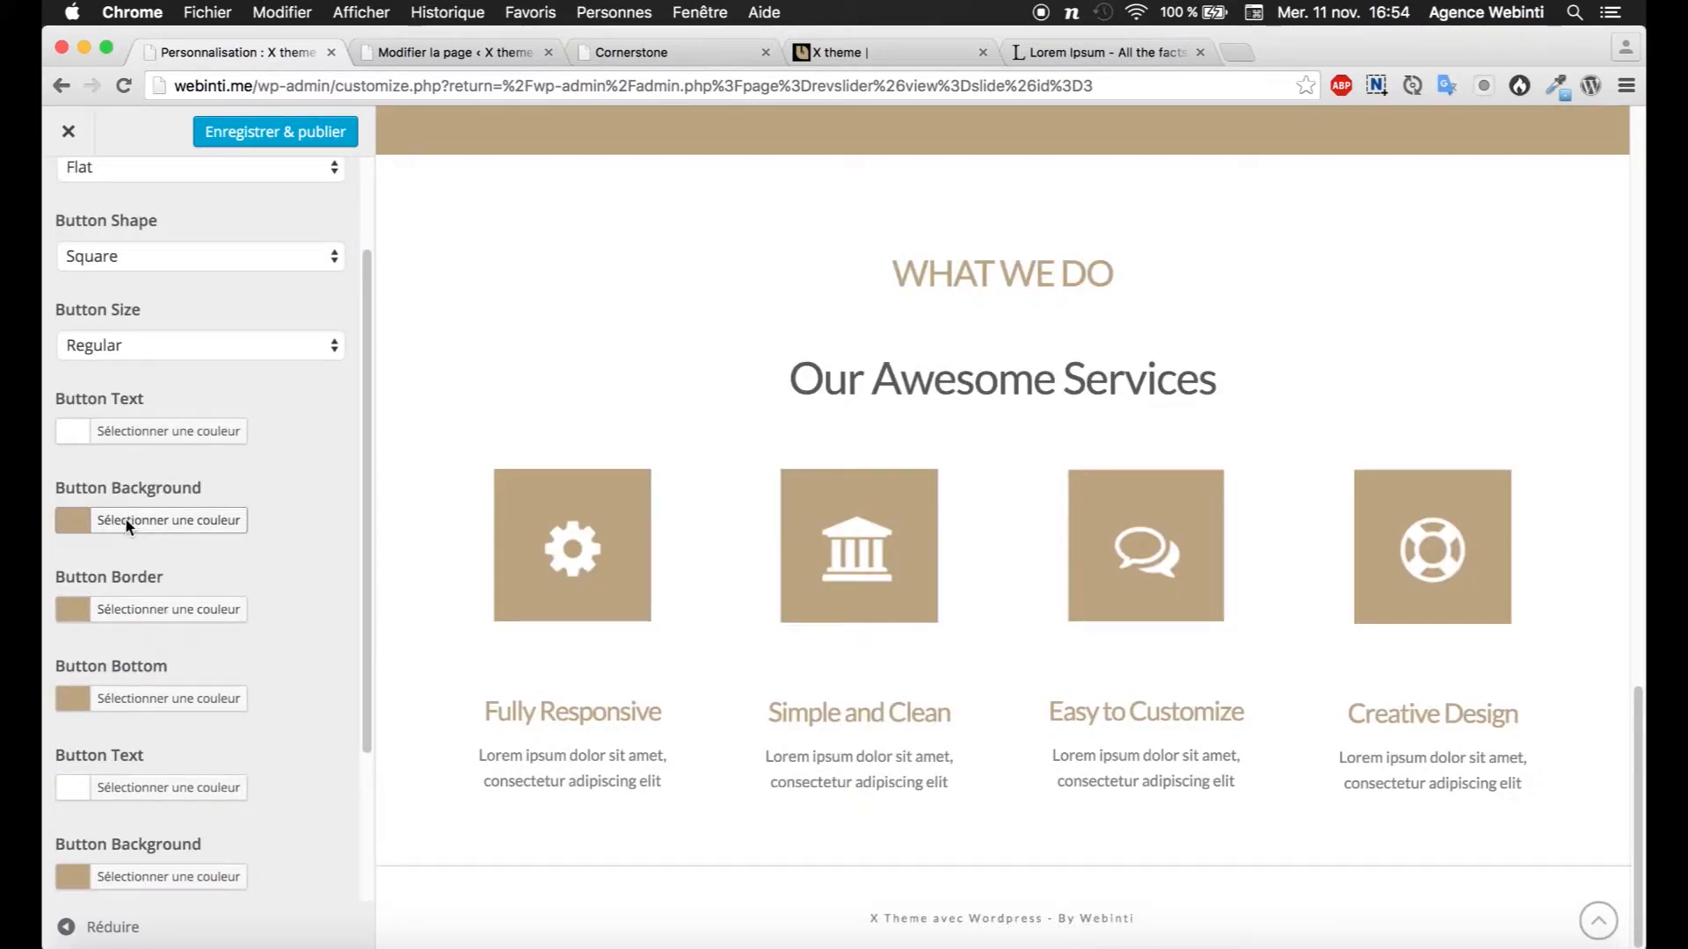
click(120, 430)
double_click(113, 469)
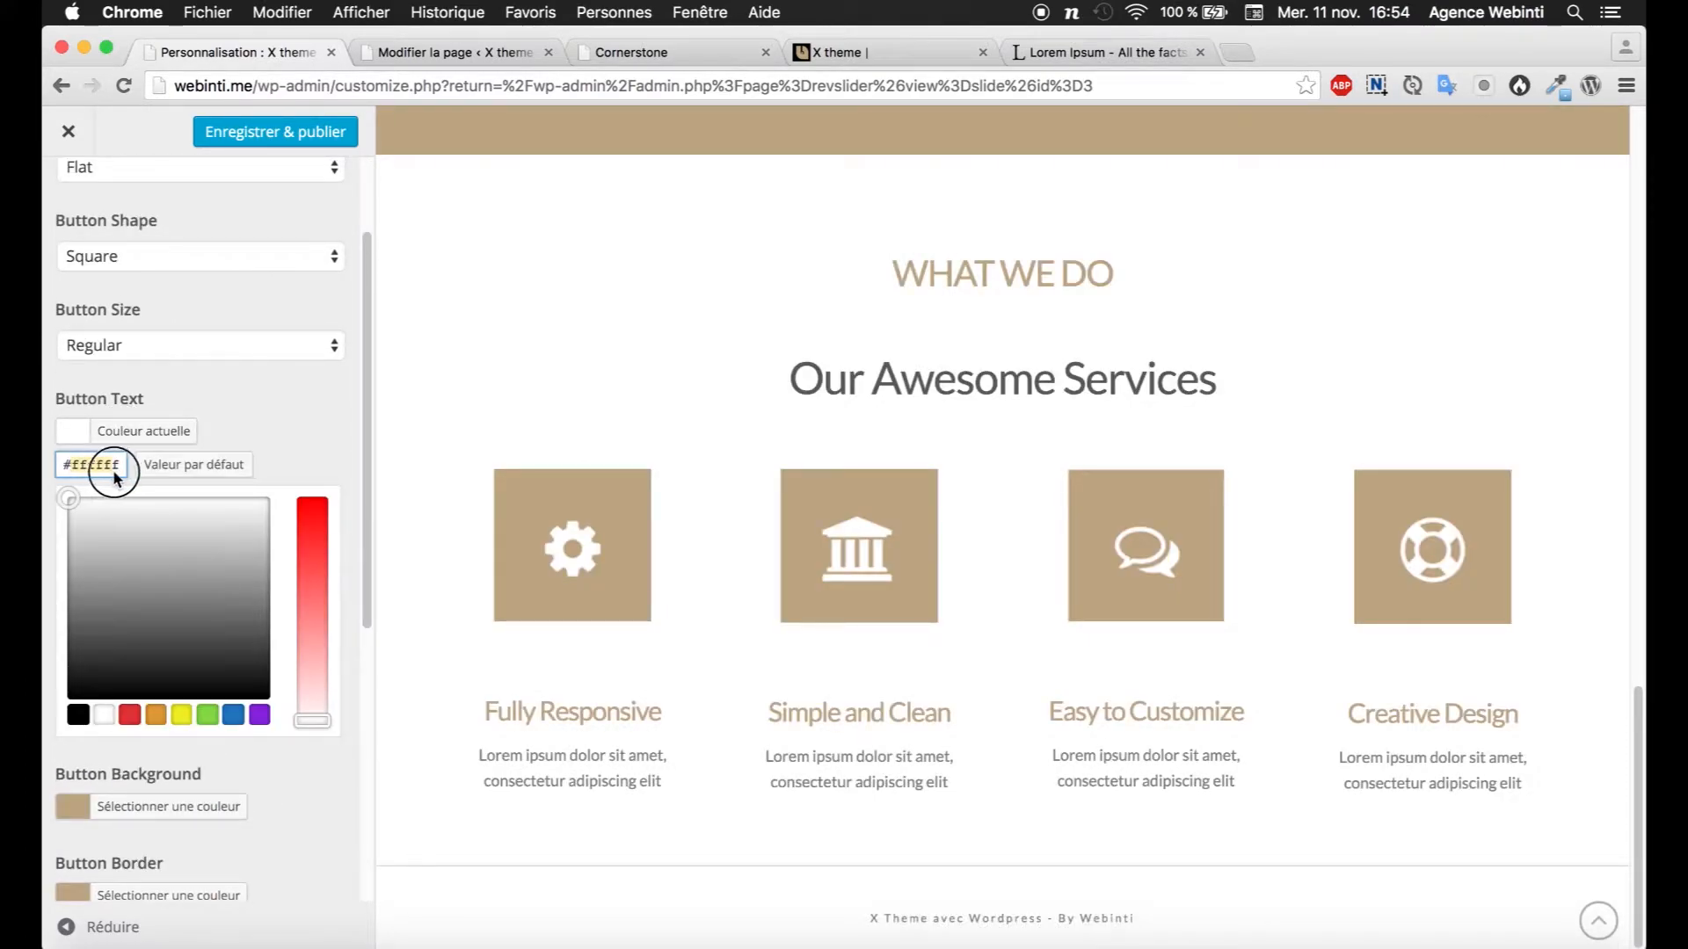
click(299, 409)
Step: Set the normal-state Button Background, Button Border and Button Bottom colours to black (#000000)
scroll(294, 409, down, 3)
click(136, 366)
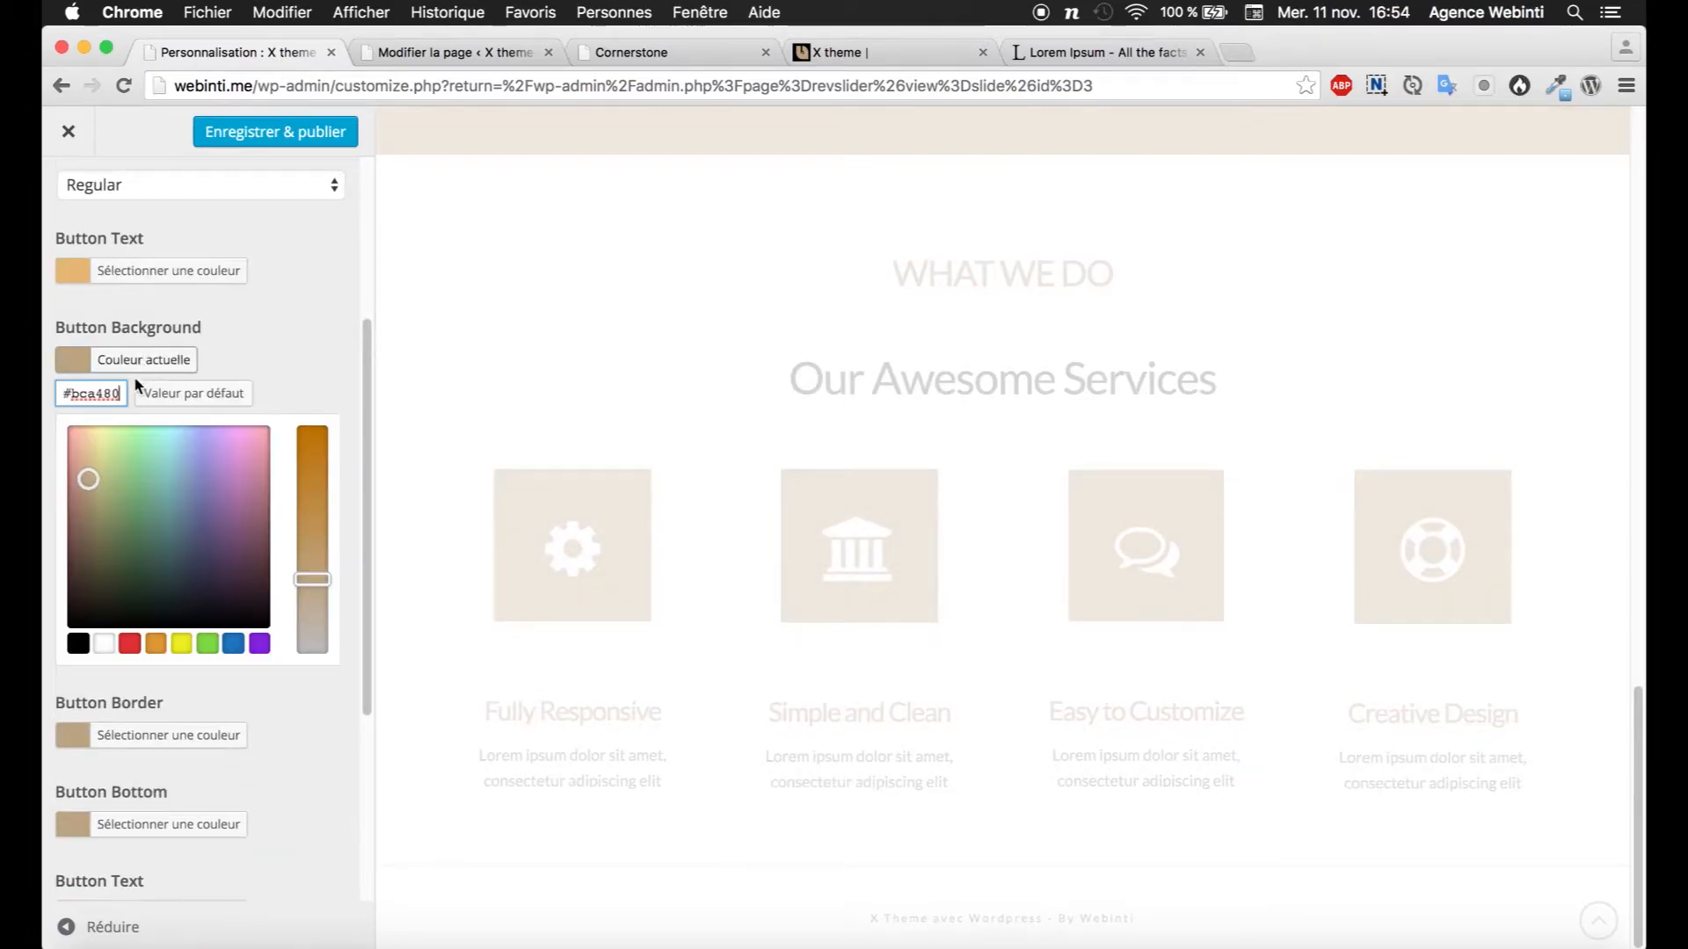
click(78, 643)
click(259, 352)
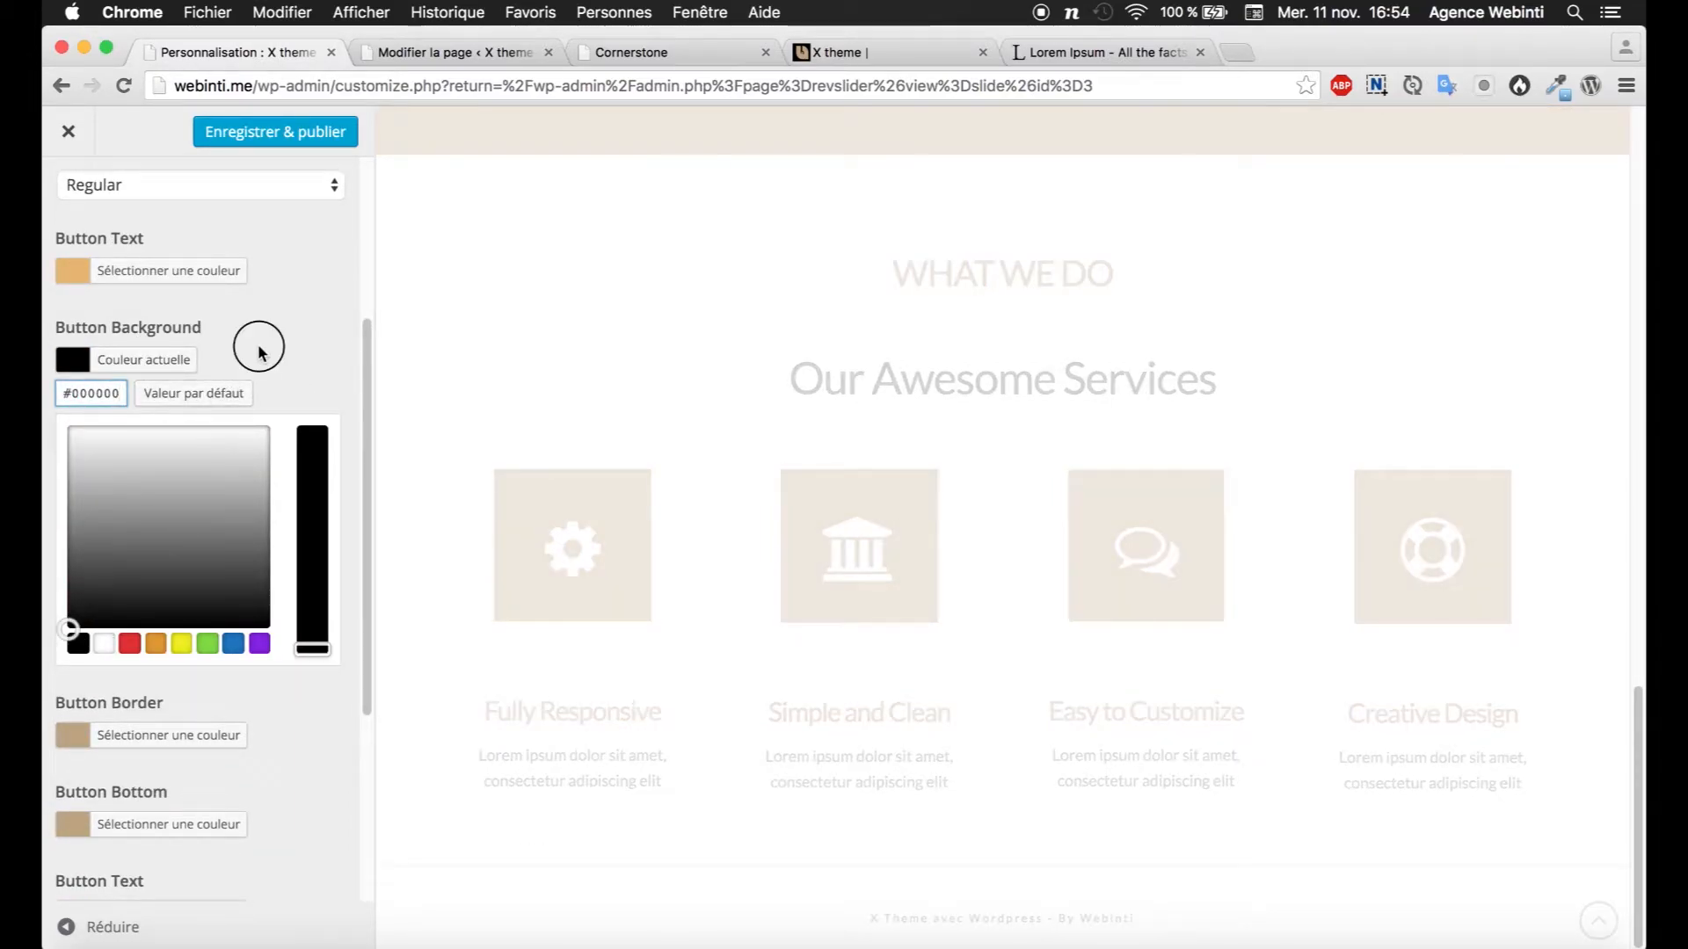
click(176, 745)
click(78, 730)
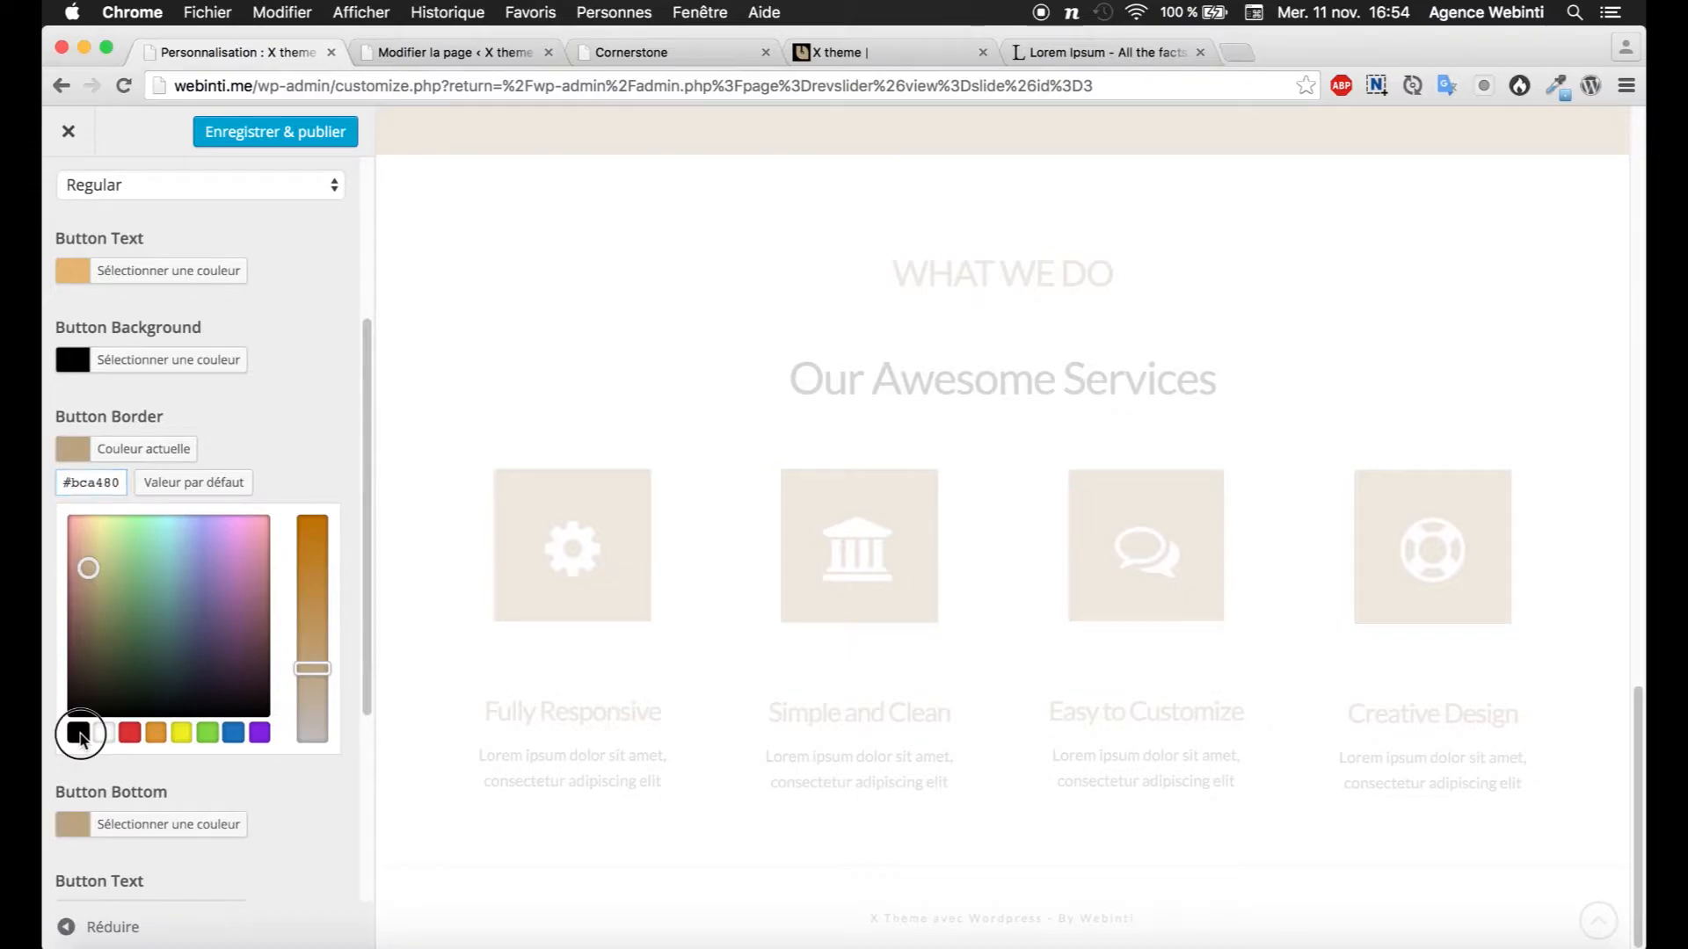
click(93, 826)
click(78, 822)
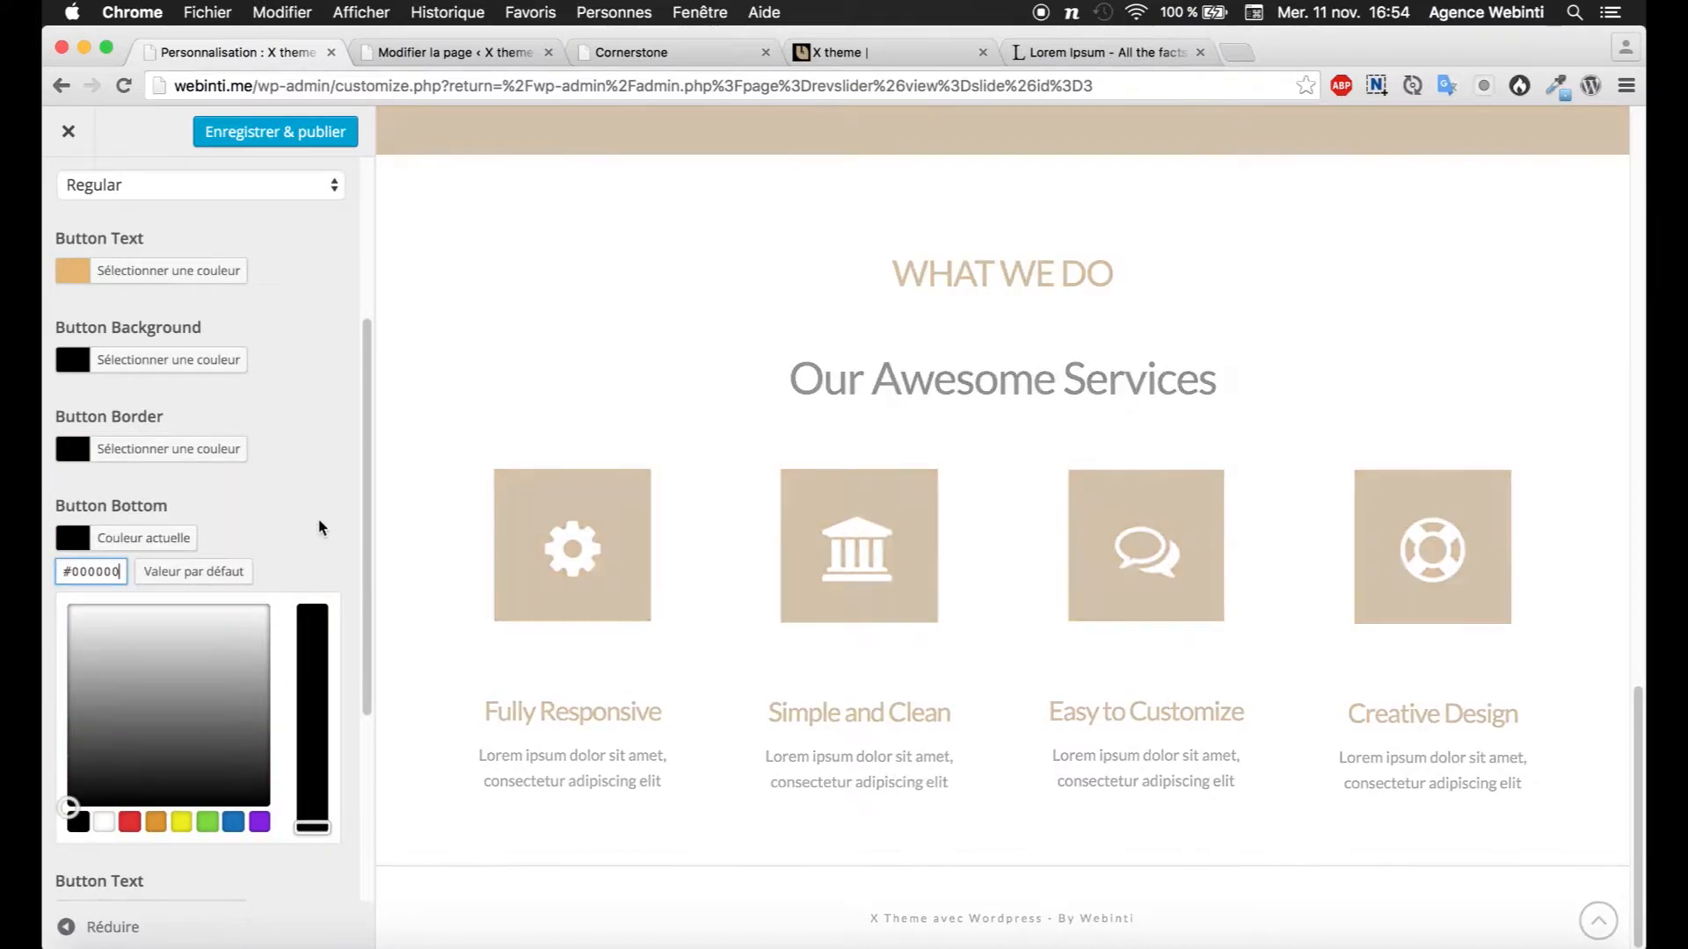
click(305, 483)
Step: Paste the gold hex code as the second Button Text colour, below Button Bottom
click(172, 576)
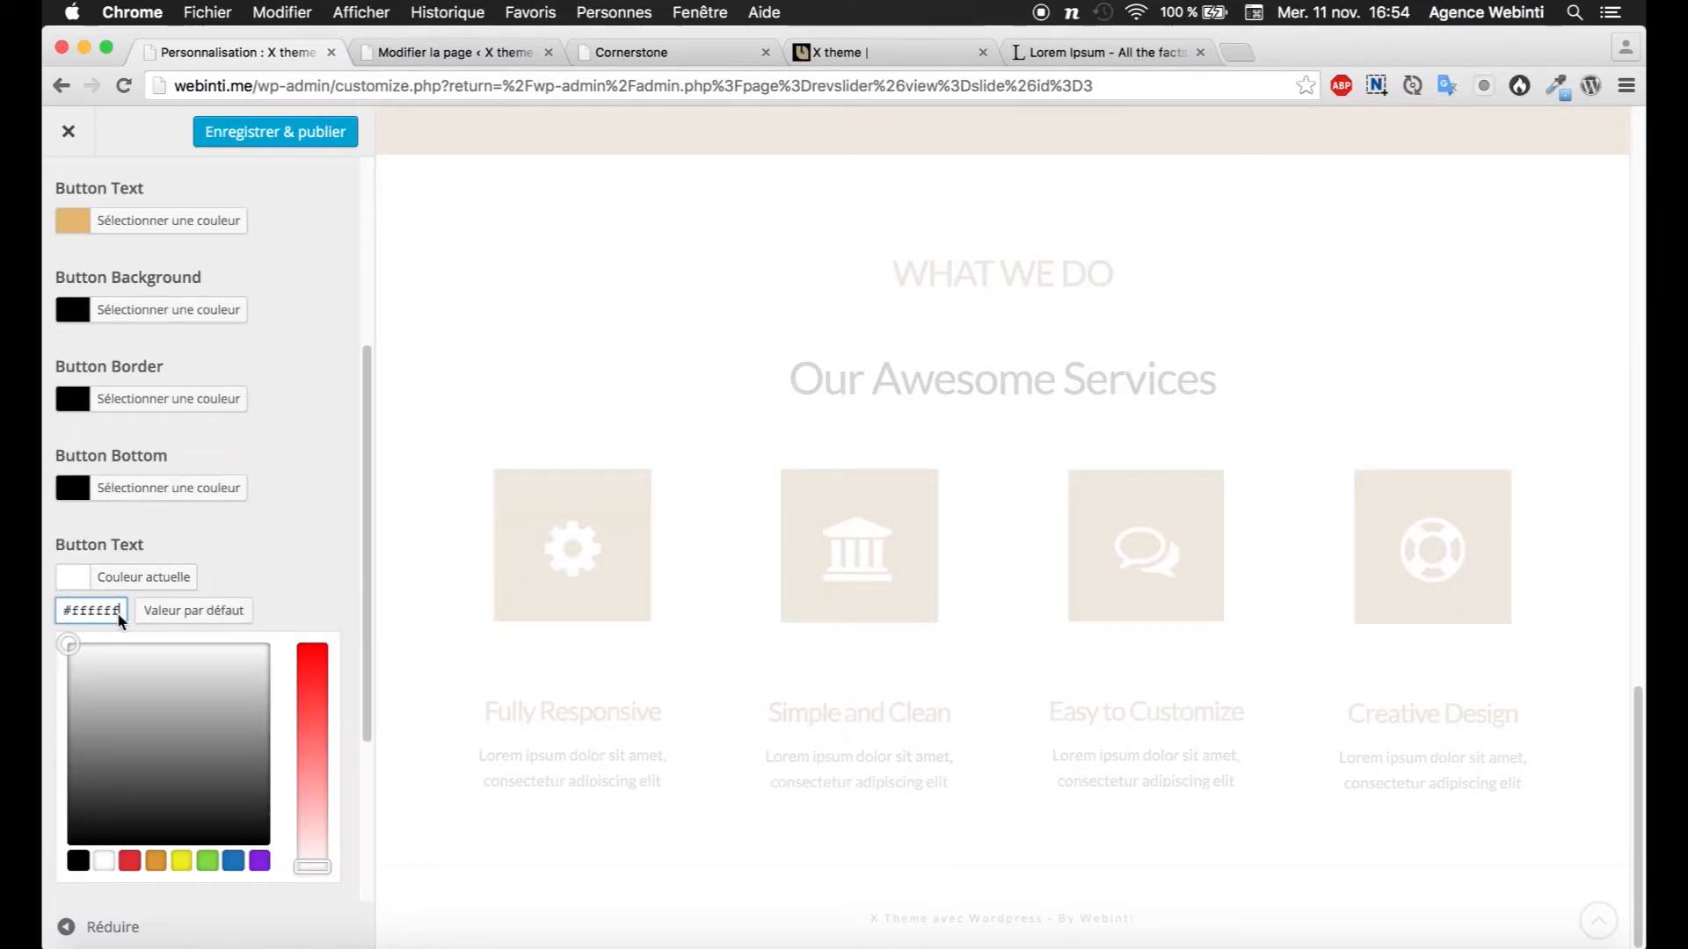
drag(71, 614, 131, 621)
key(super+v)
click(305, 548)
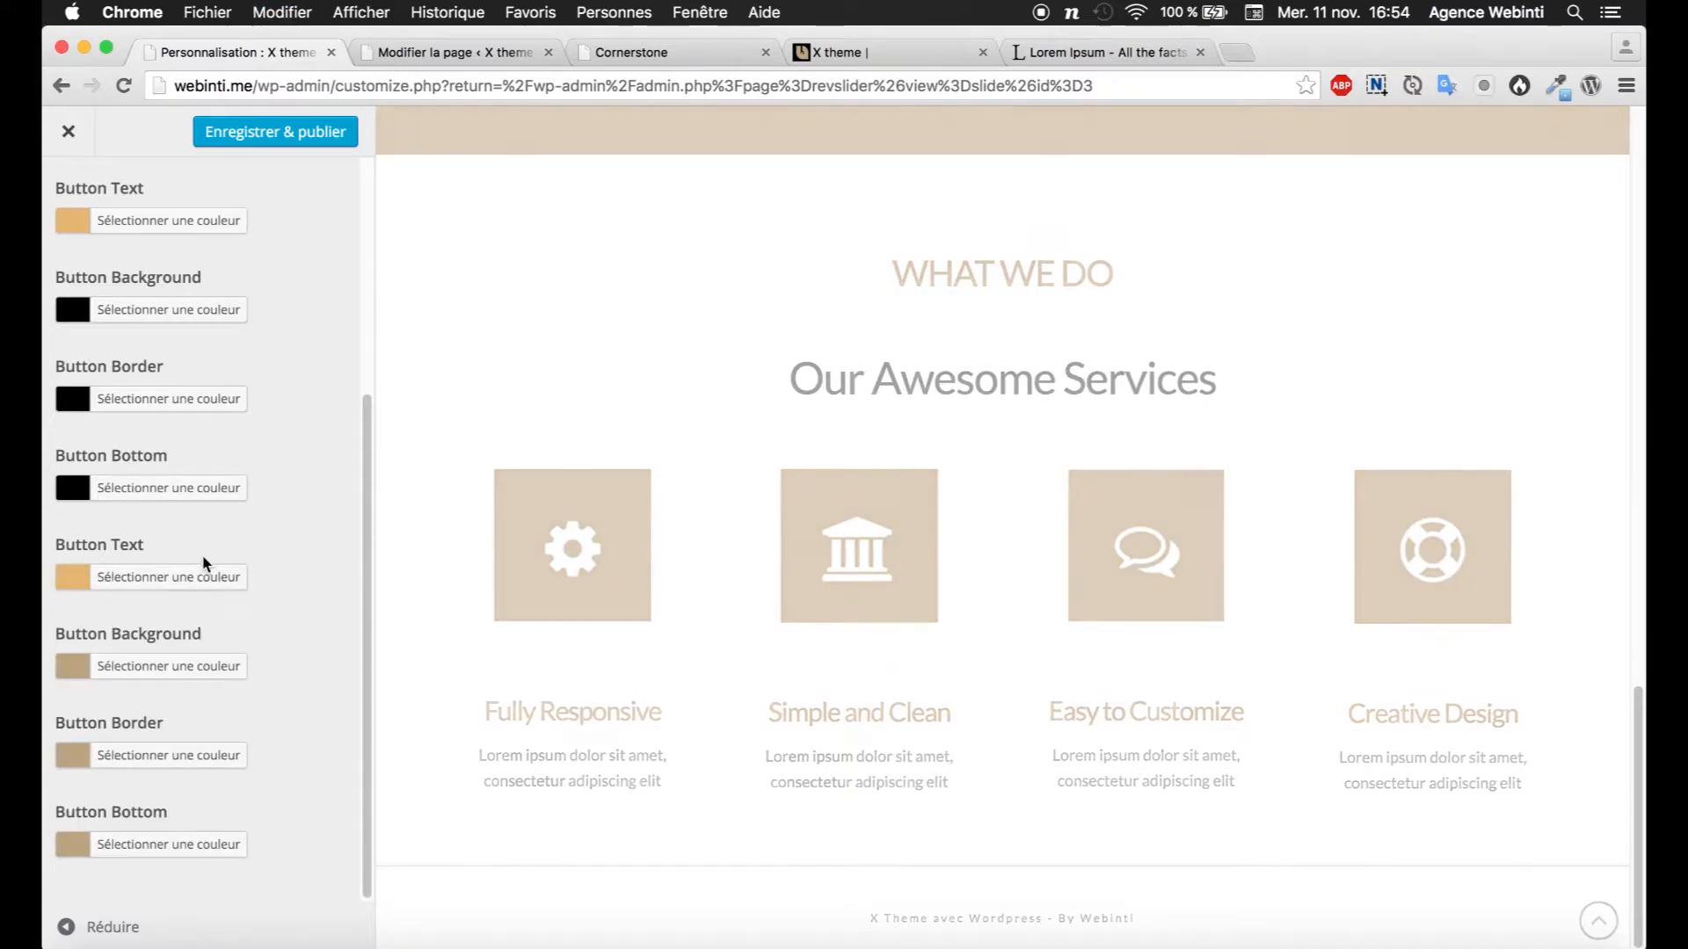
Step: Set the second Button Background, Button Border and Button Bottom colours to black (#000000), and save and publish the settings
click(143, 666)
scroll(99, 791, down, 3)
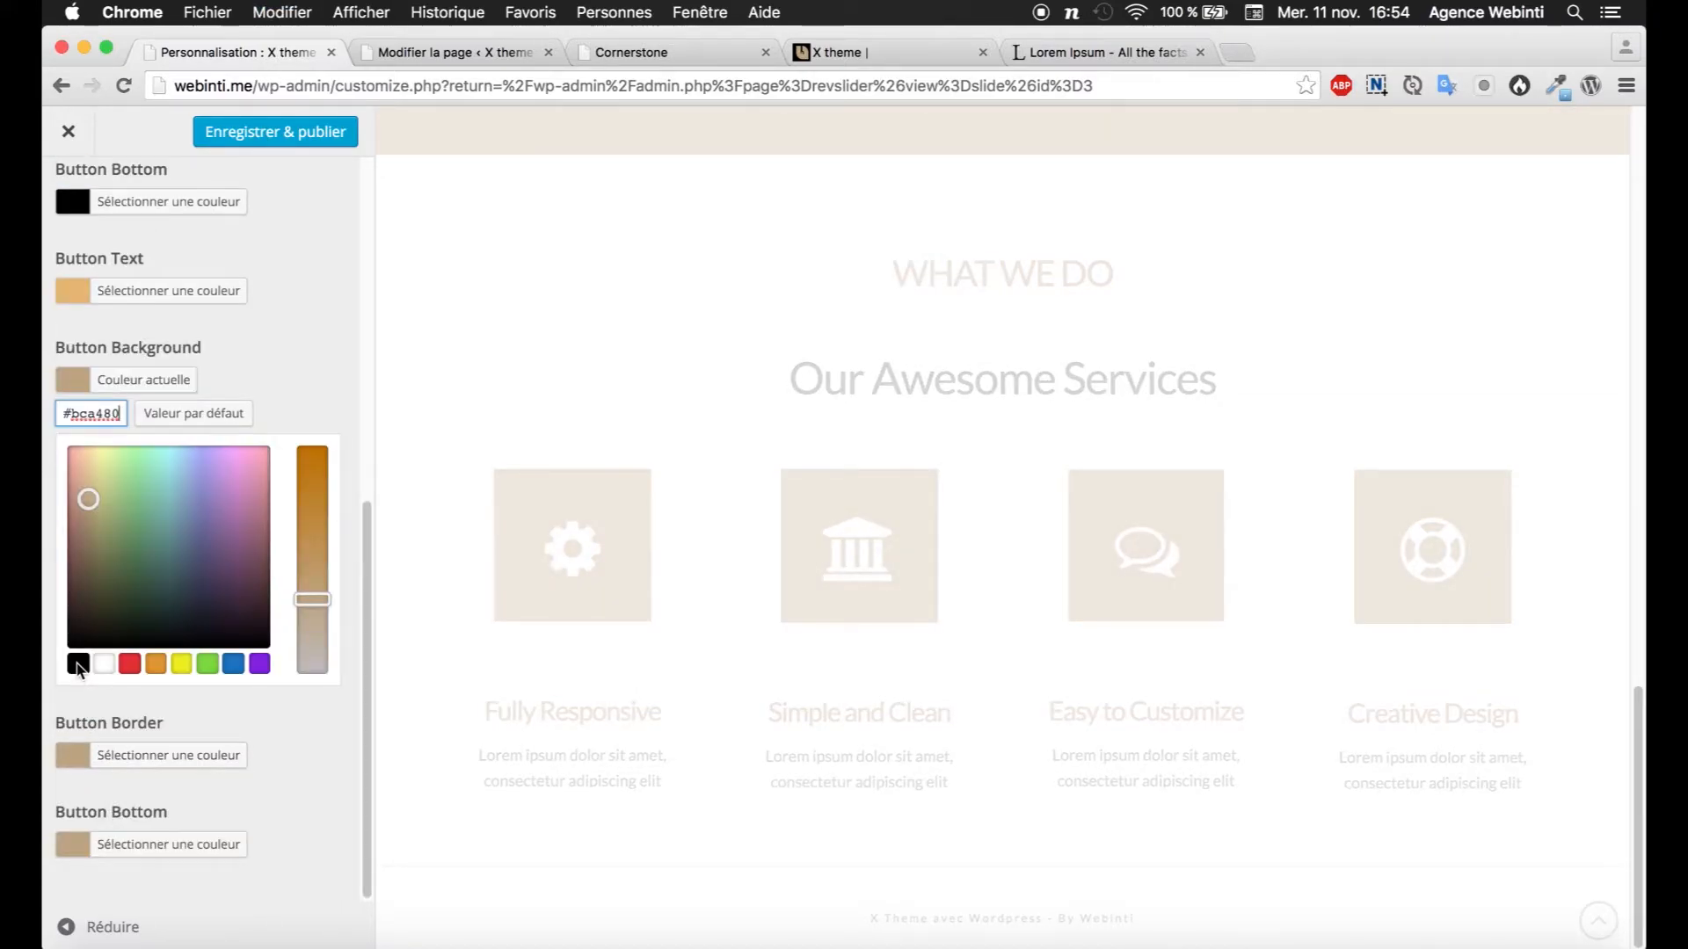
click(79, 664)
click(133, 761)
click(78, 752)
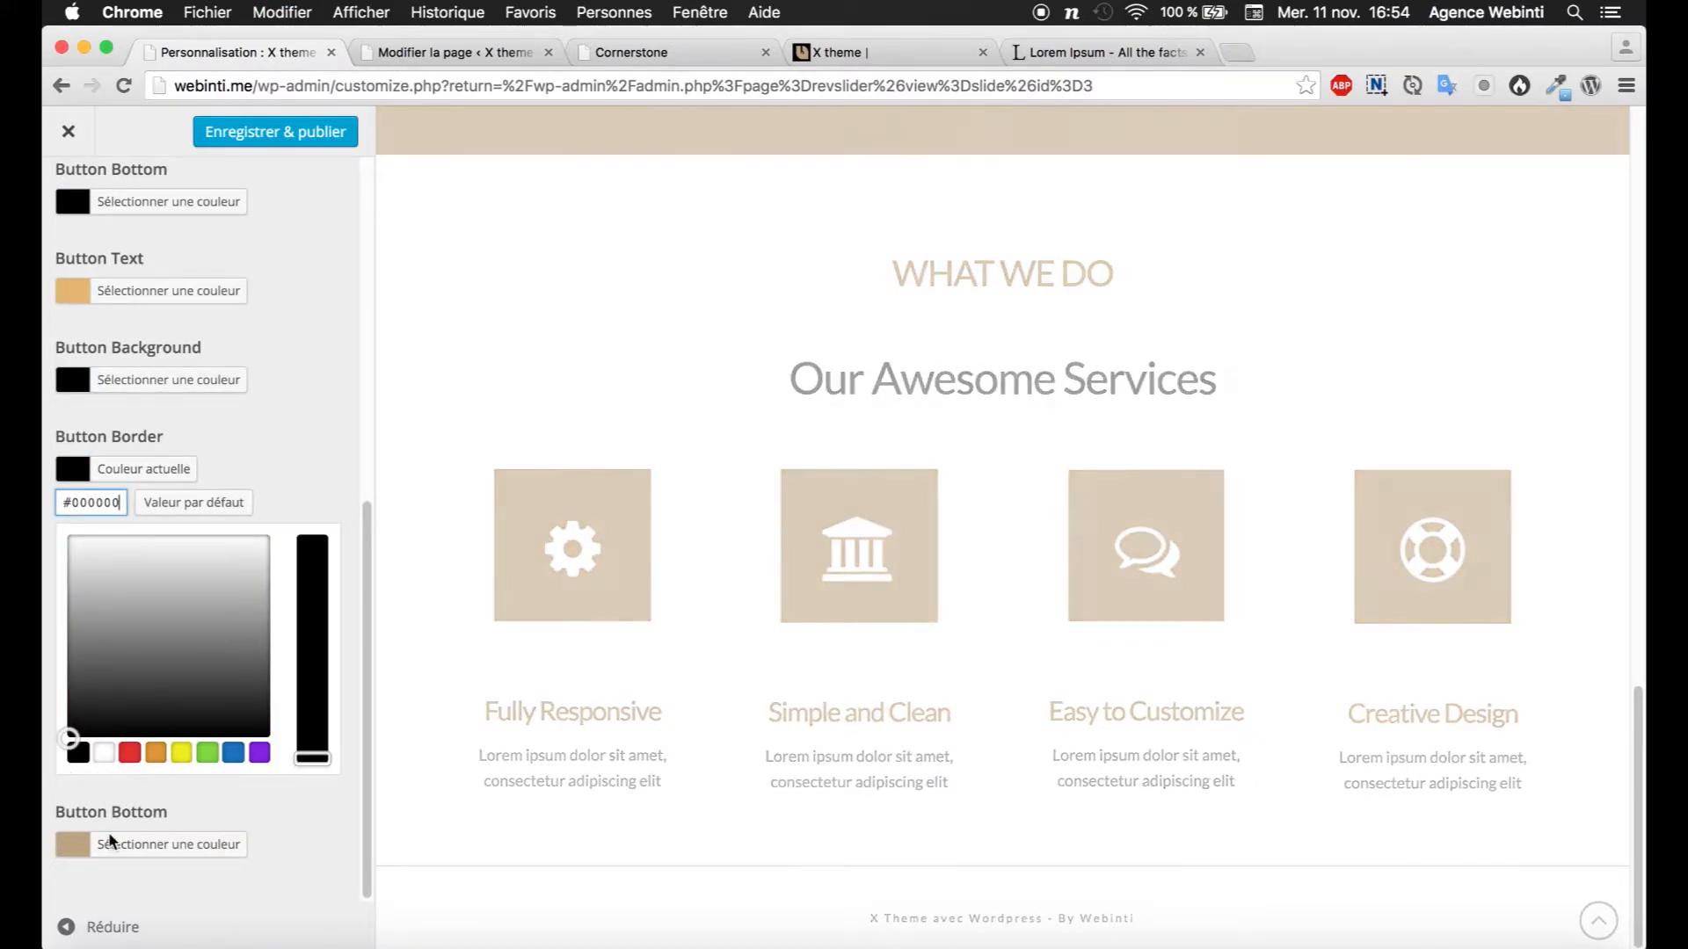
click(97, 844)
click(78, 841)
click(276, 136)
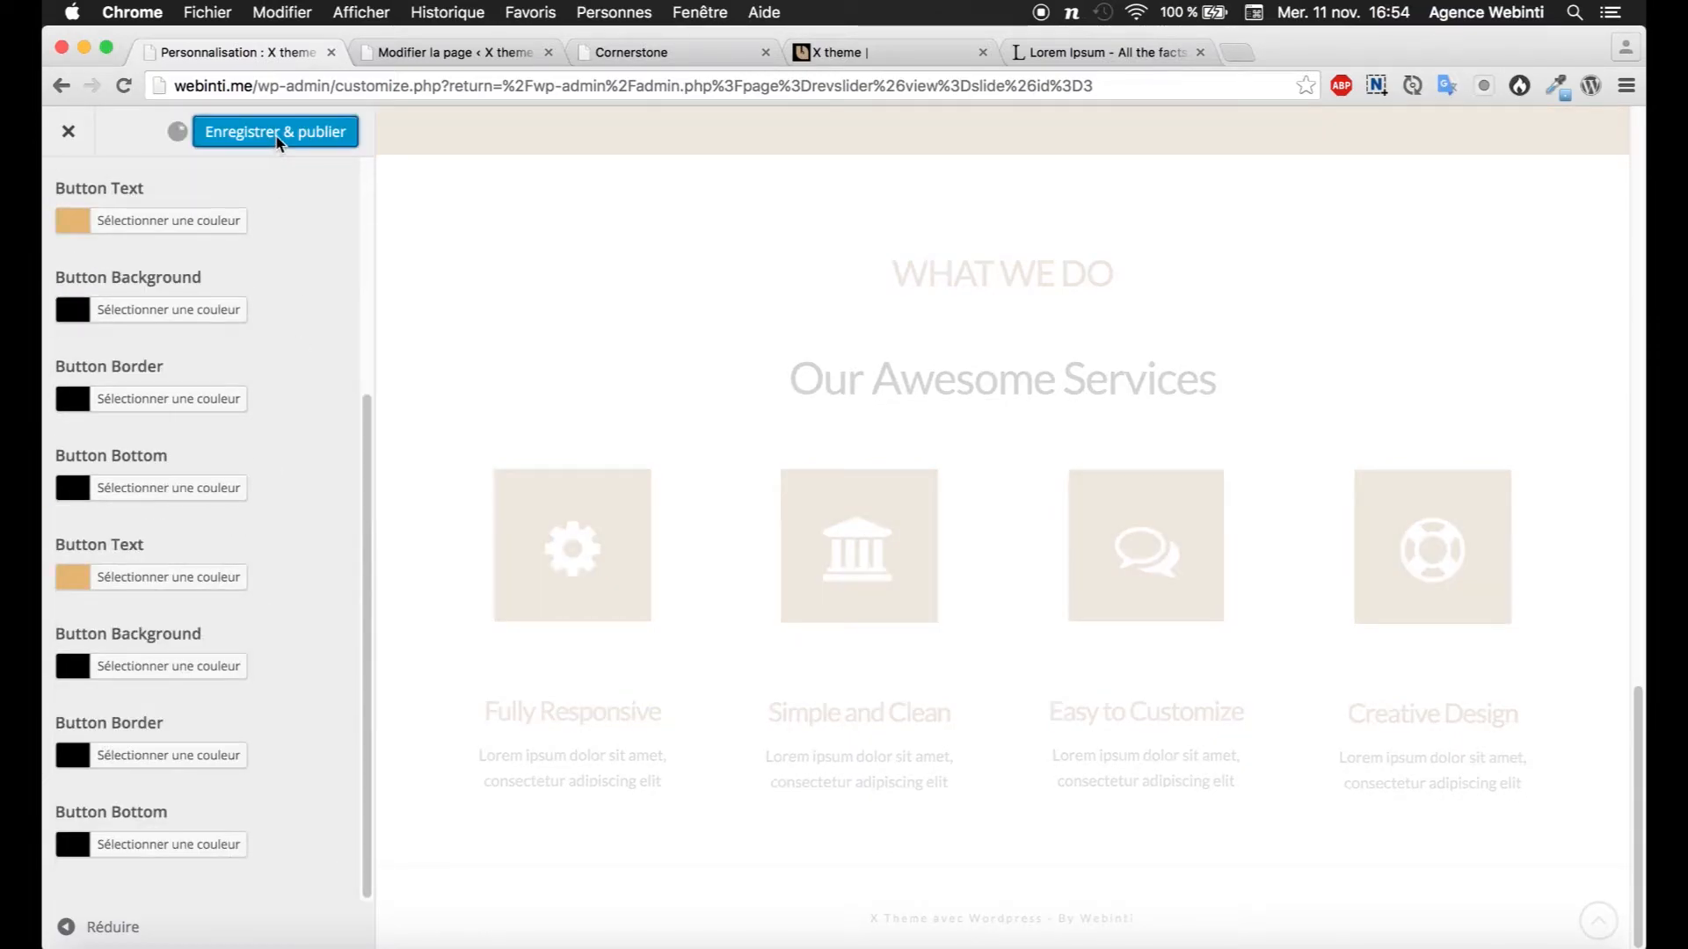
Step: Reload the live site page and compare its Read More button with the button in the Photoshop mockup
click(605, 53)
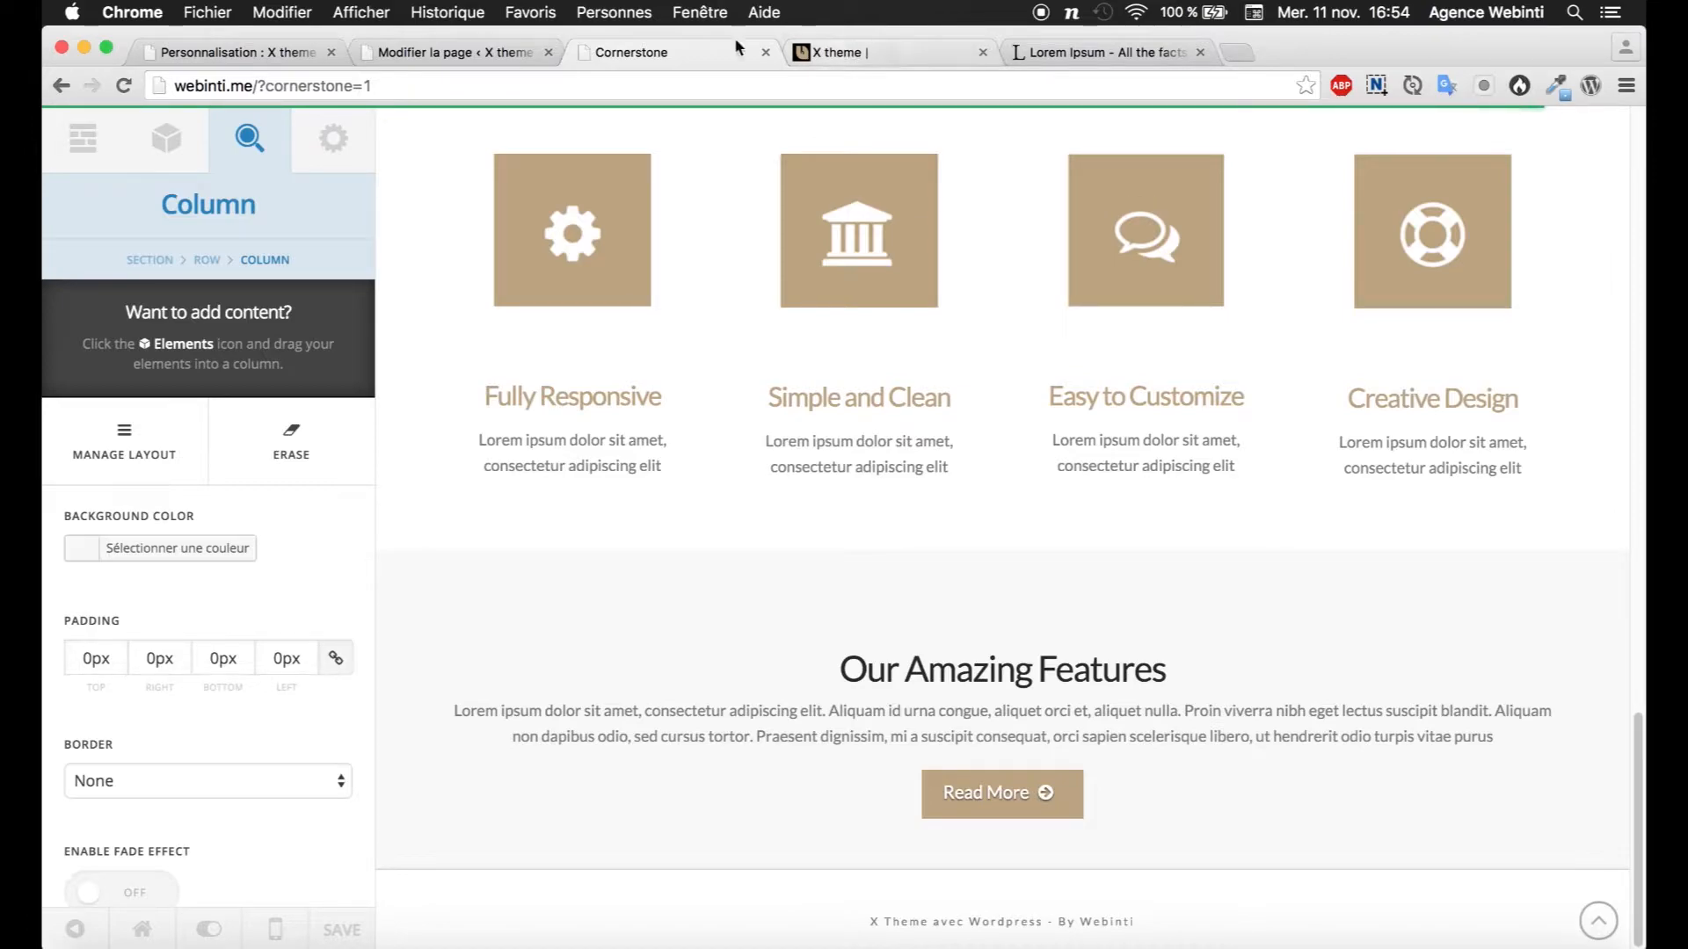
click(264, 53)
click(664, 54)
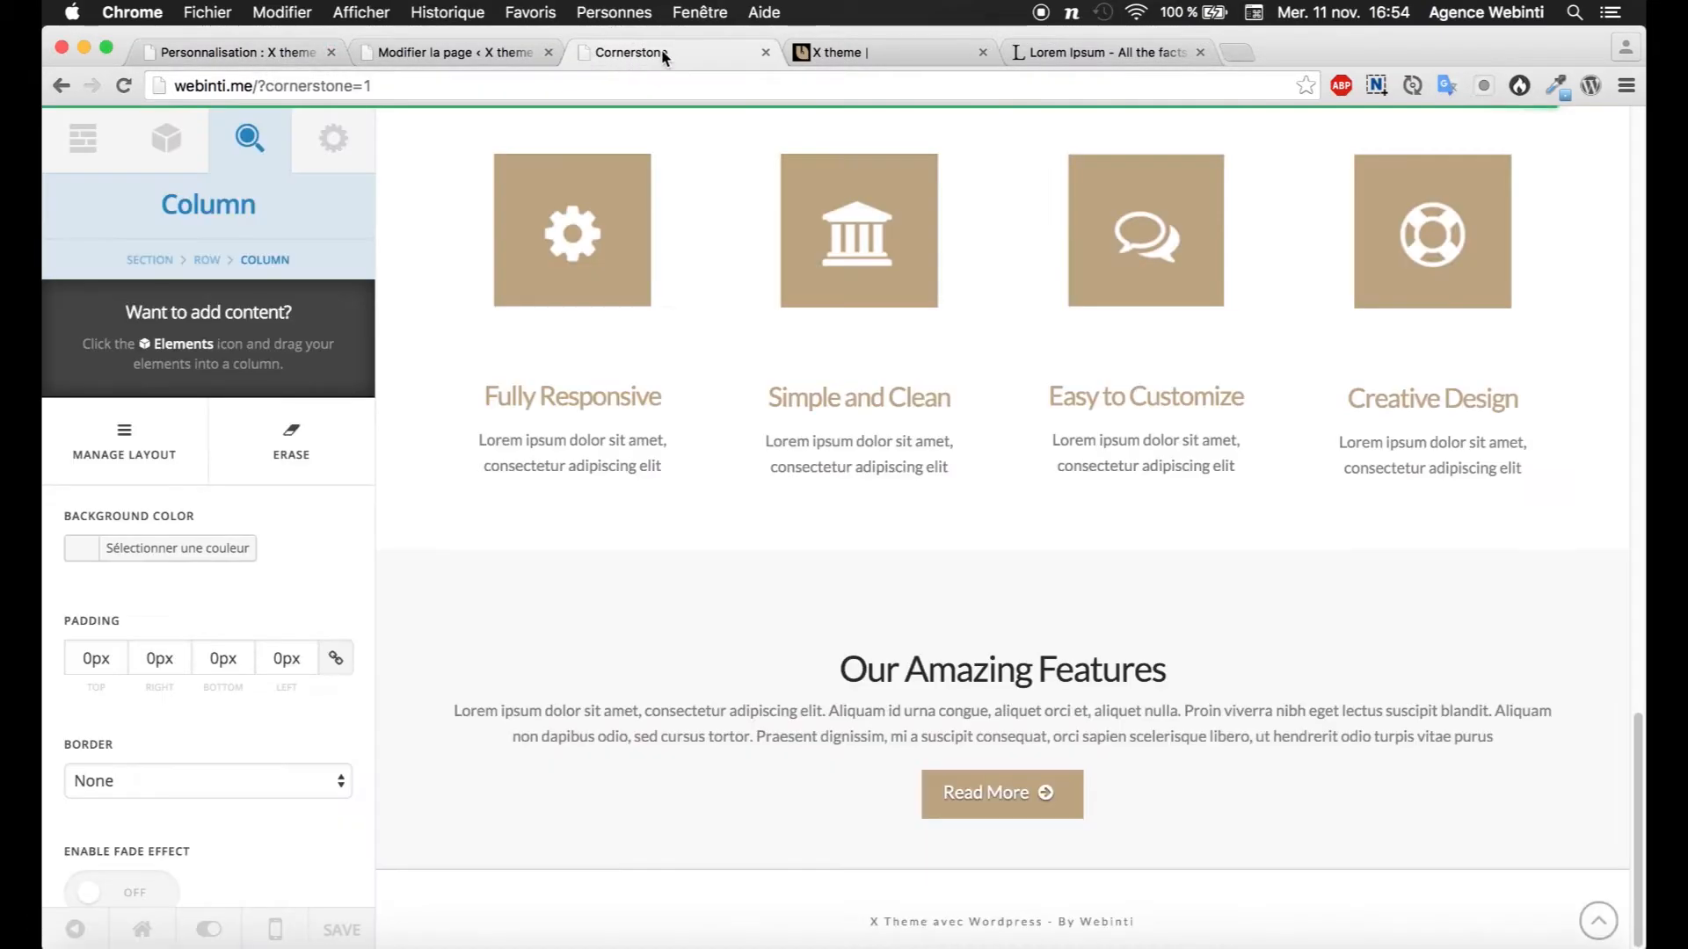
click(852, 59)
key(super+r)
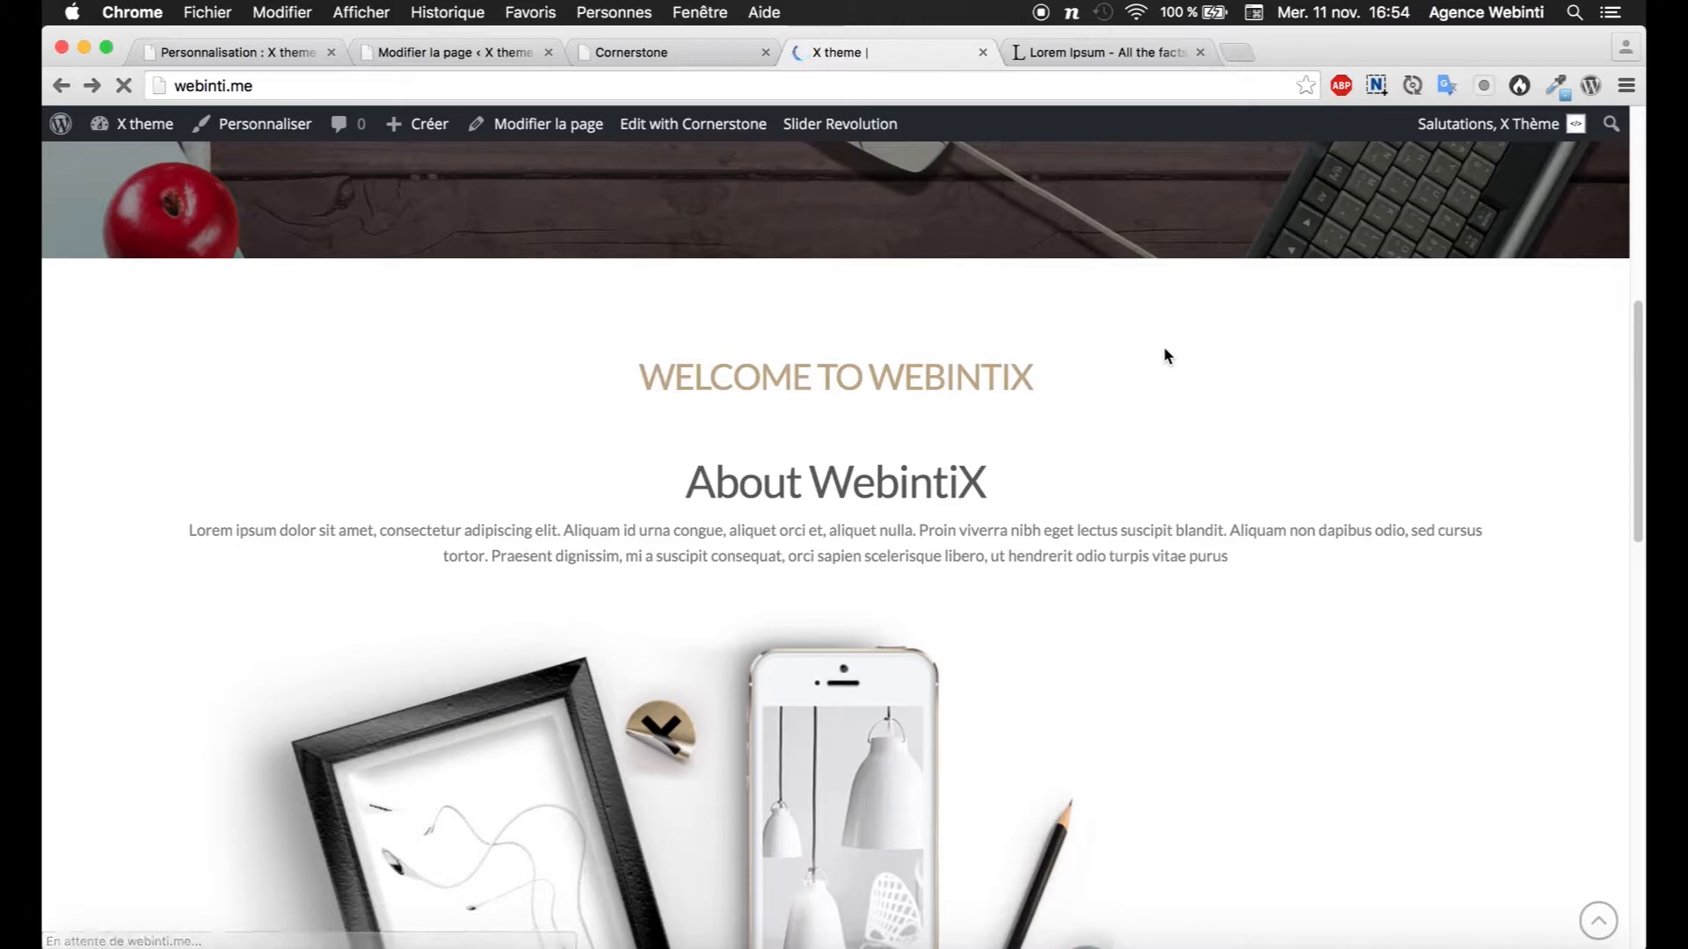
scroll(1163, 350, down, 15)
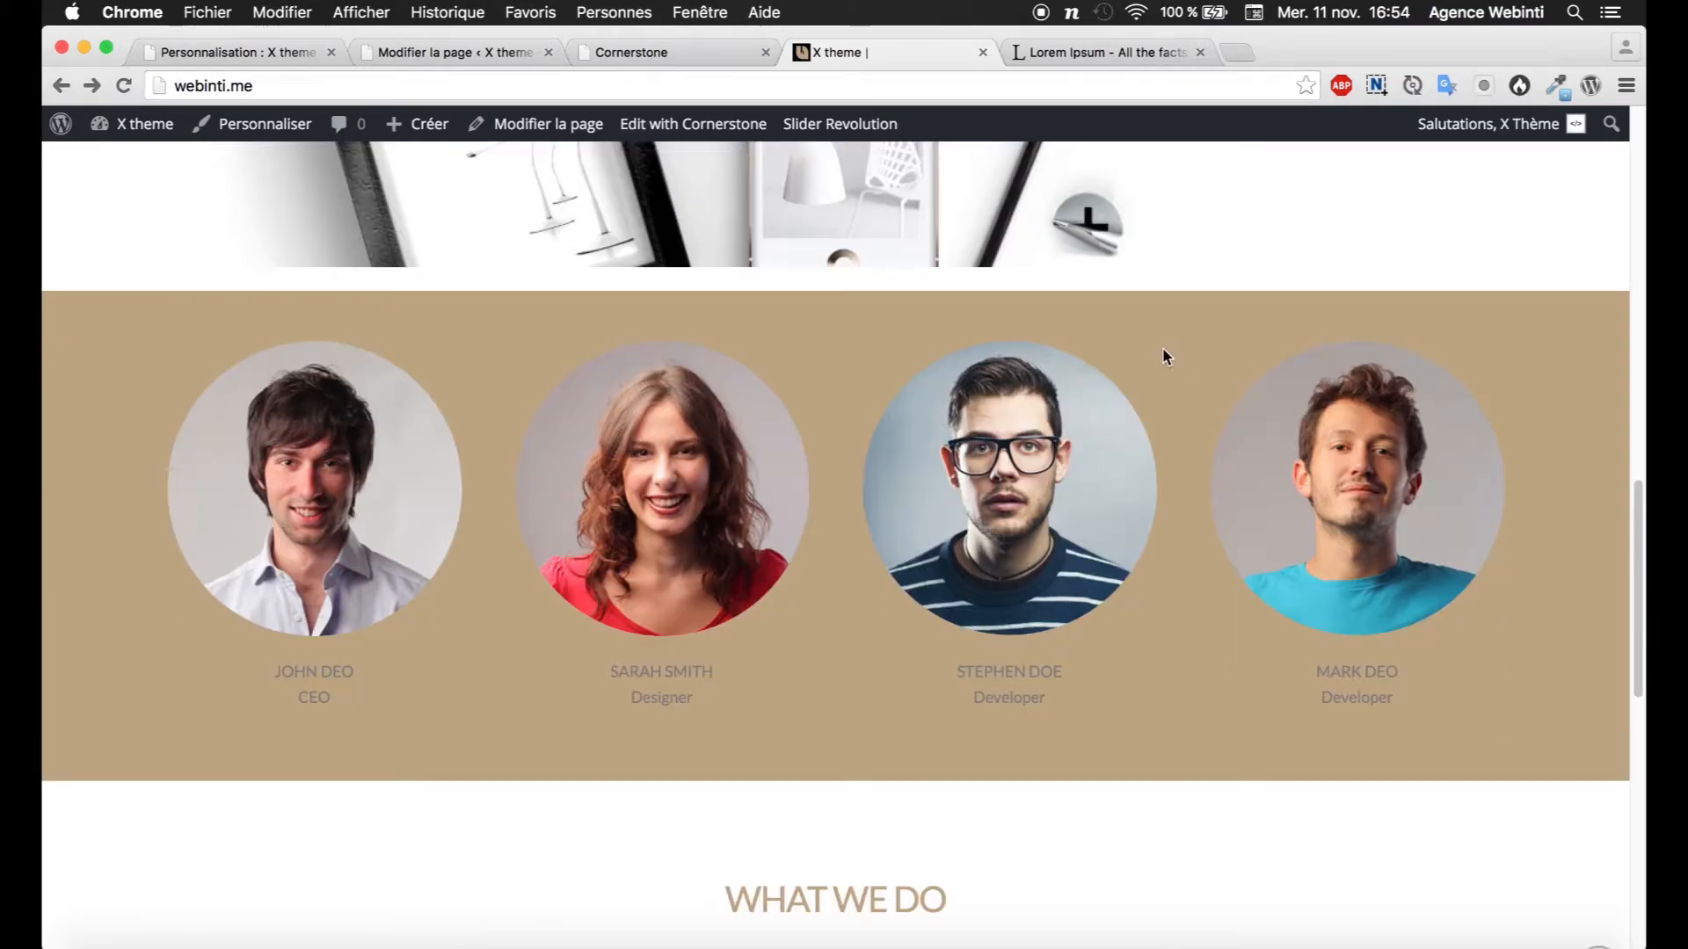
scroll(1165, 368, down, 3)
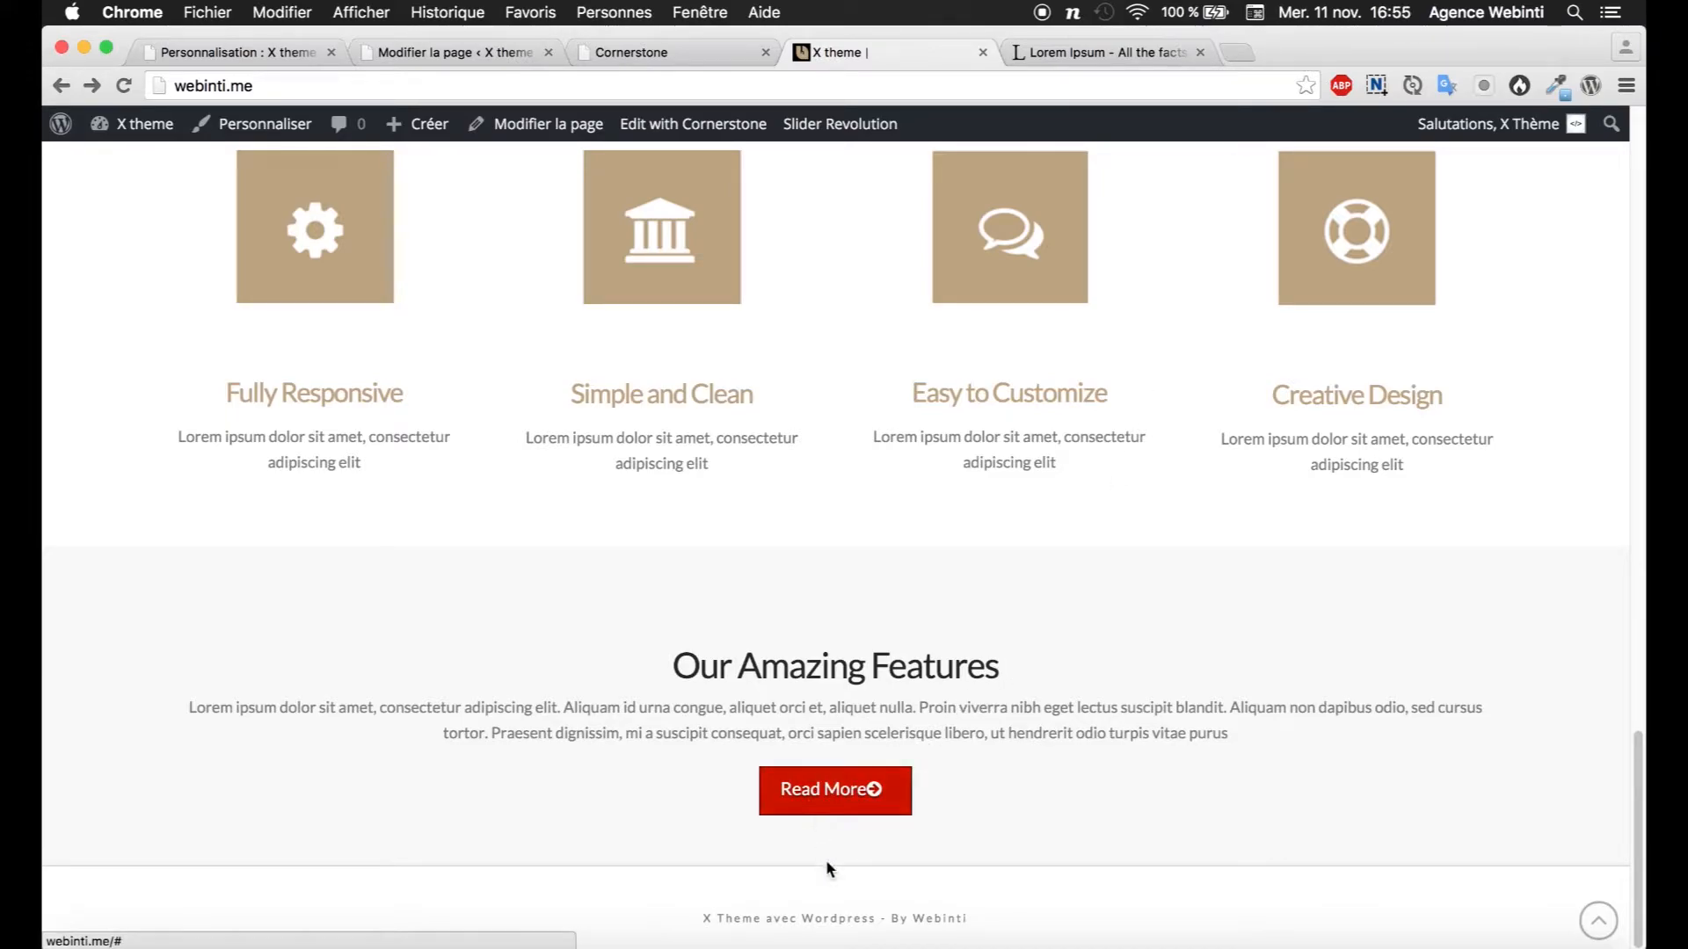
click(783, 923)
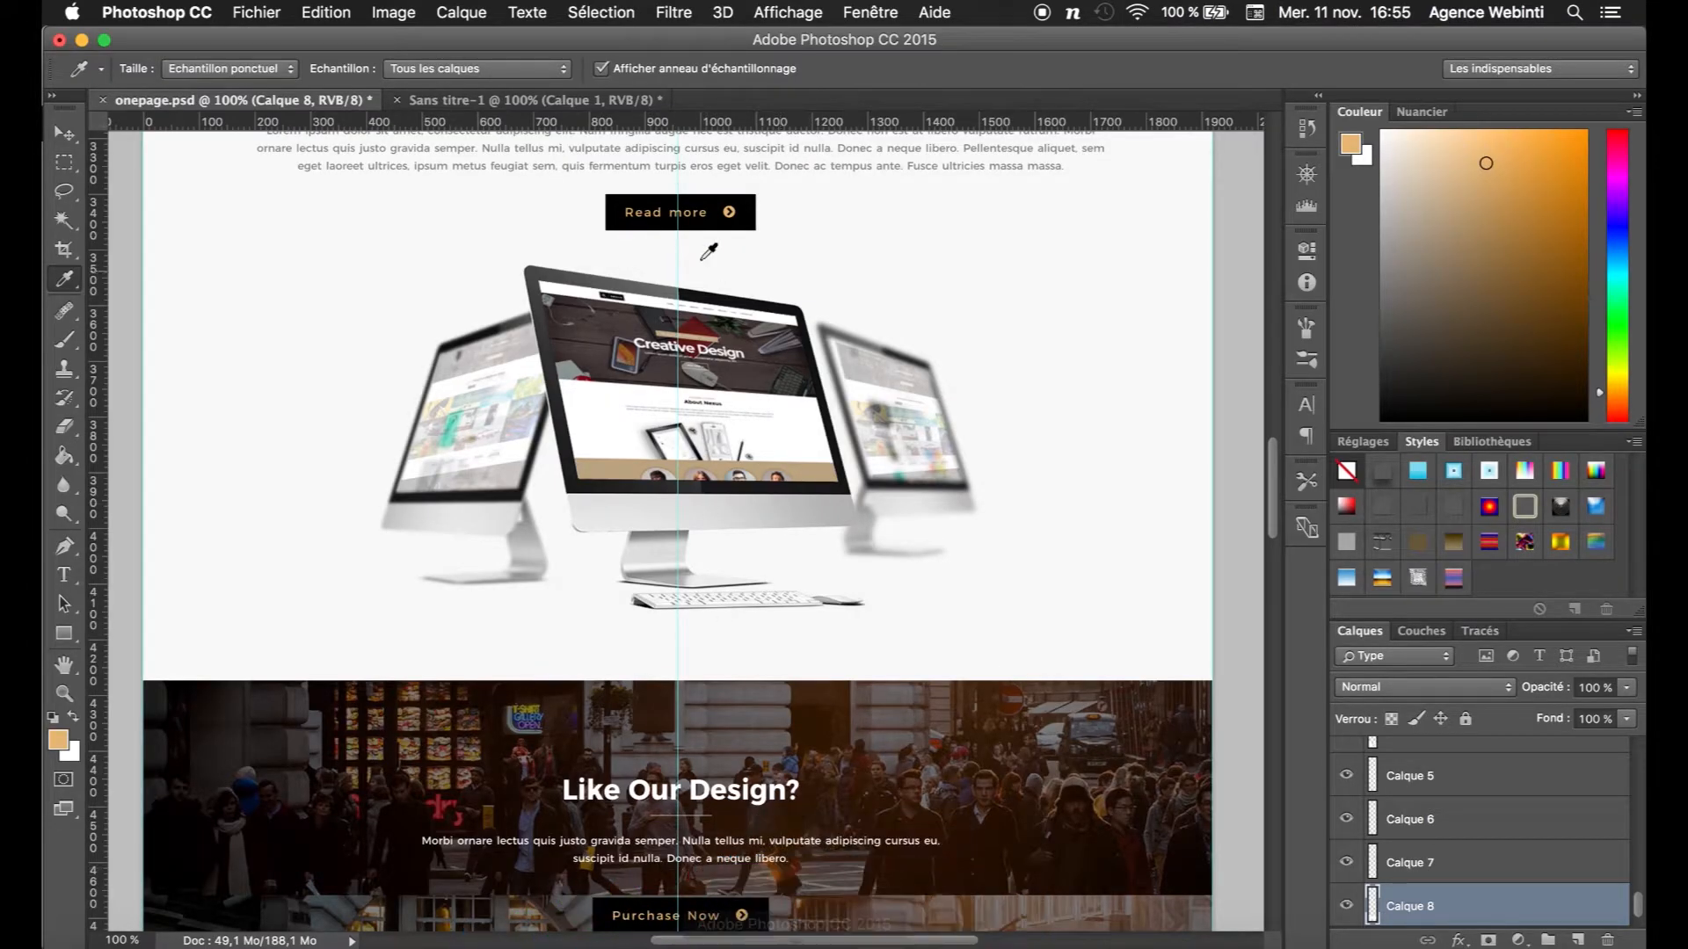
click(176, 941)
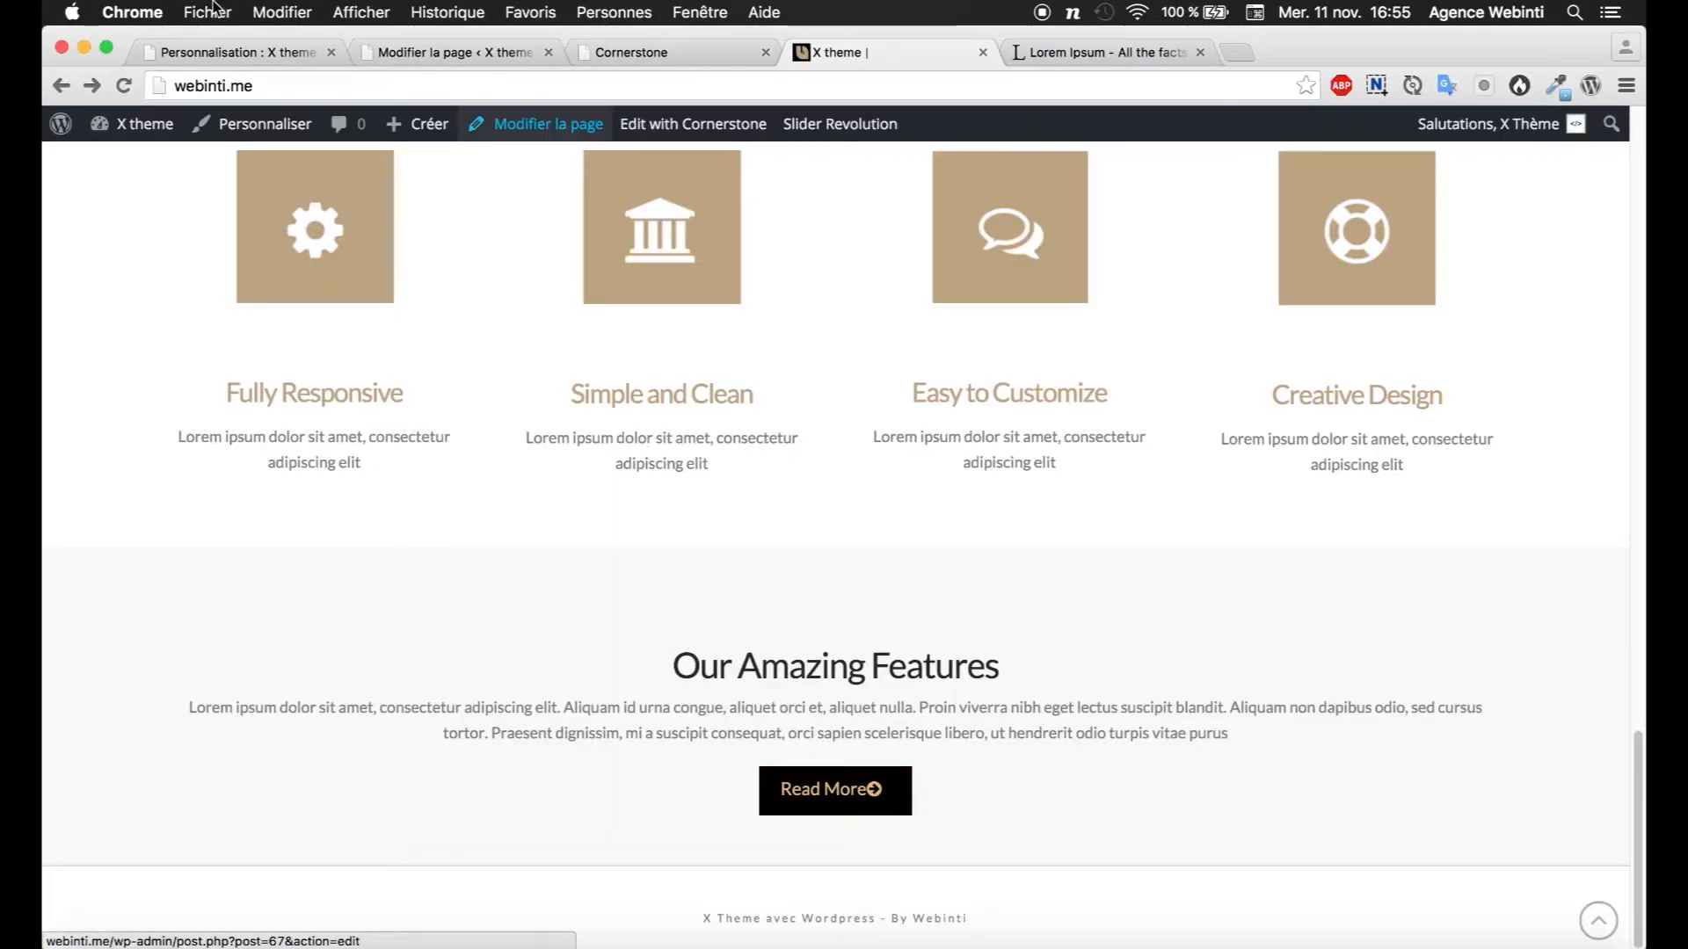
Step: Move the .name, .job and .x-section .x-btn icon margin rules to the beginning of the Customizer's custom CSS and publish
click(224, 52)
click(78, 207)
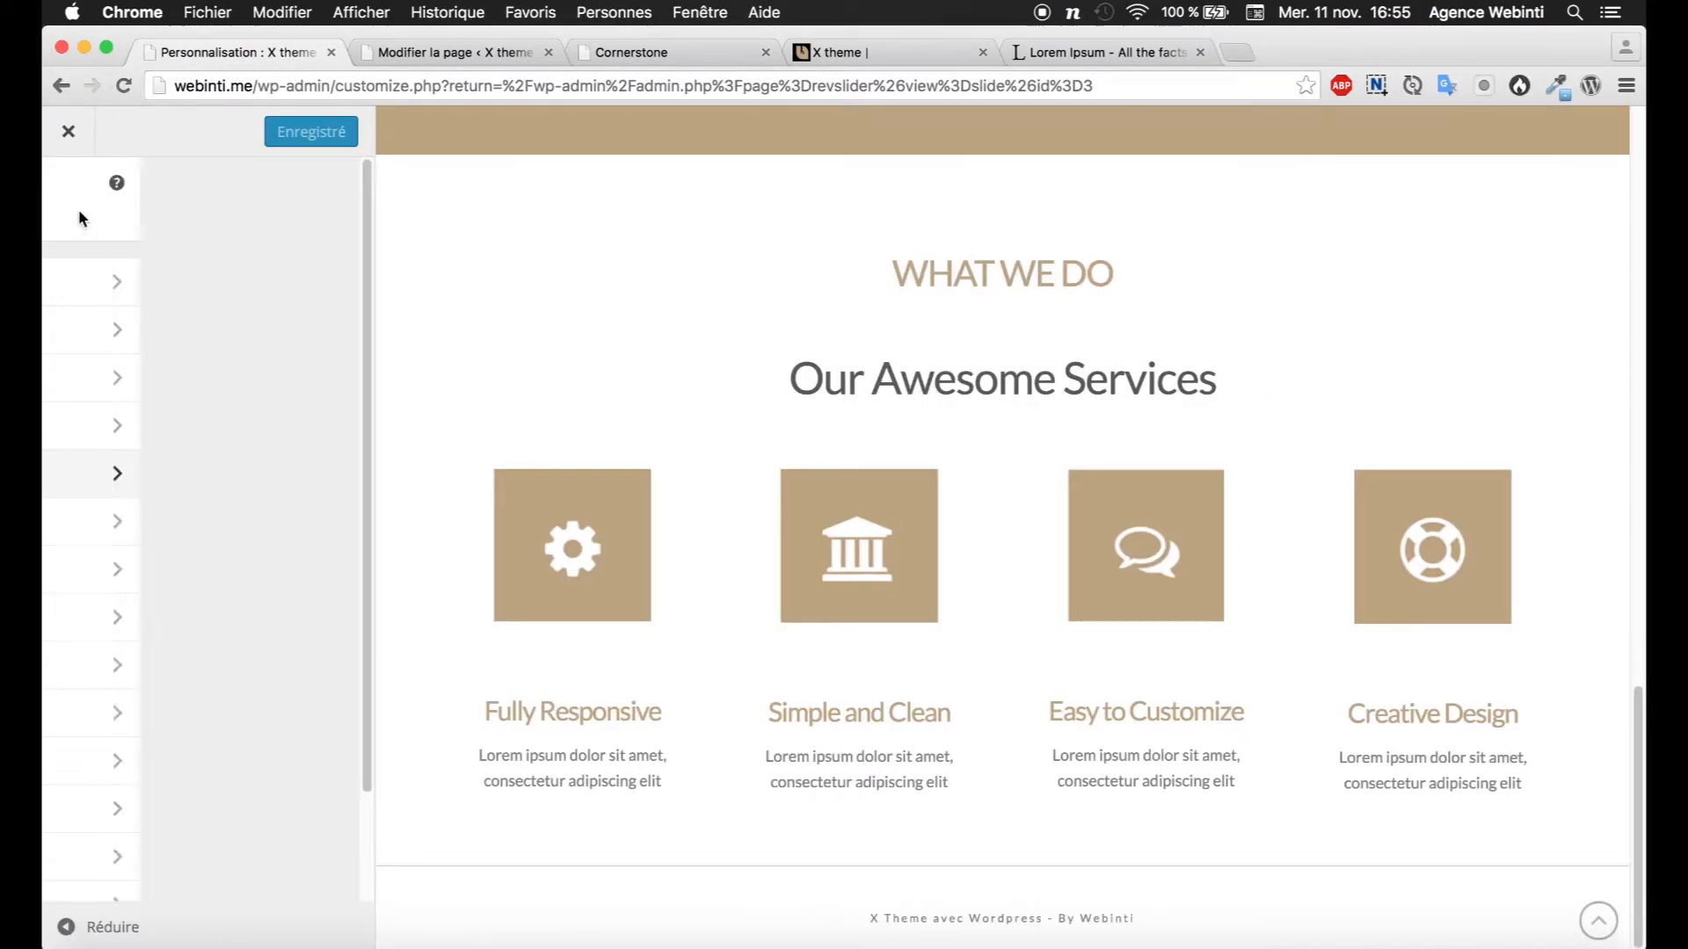
scroll(140, 554, down, 2)
scroll(106, 694, down, 1)
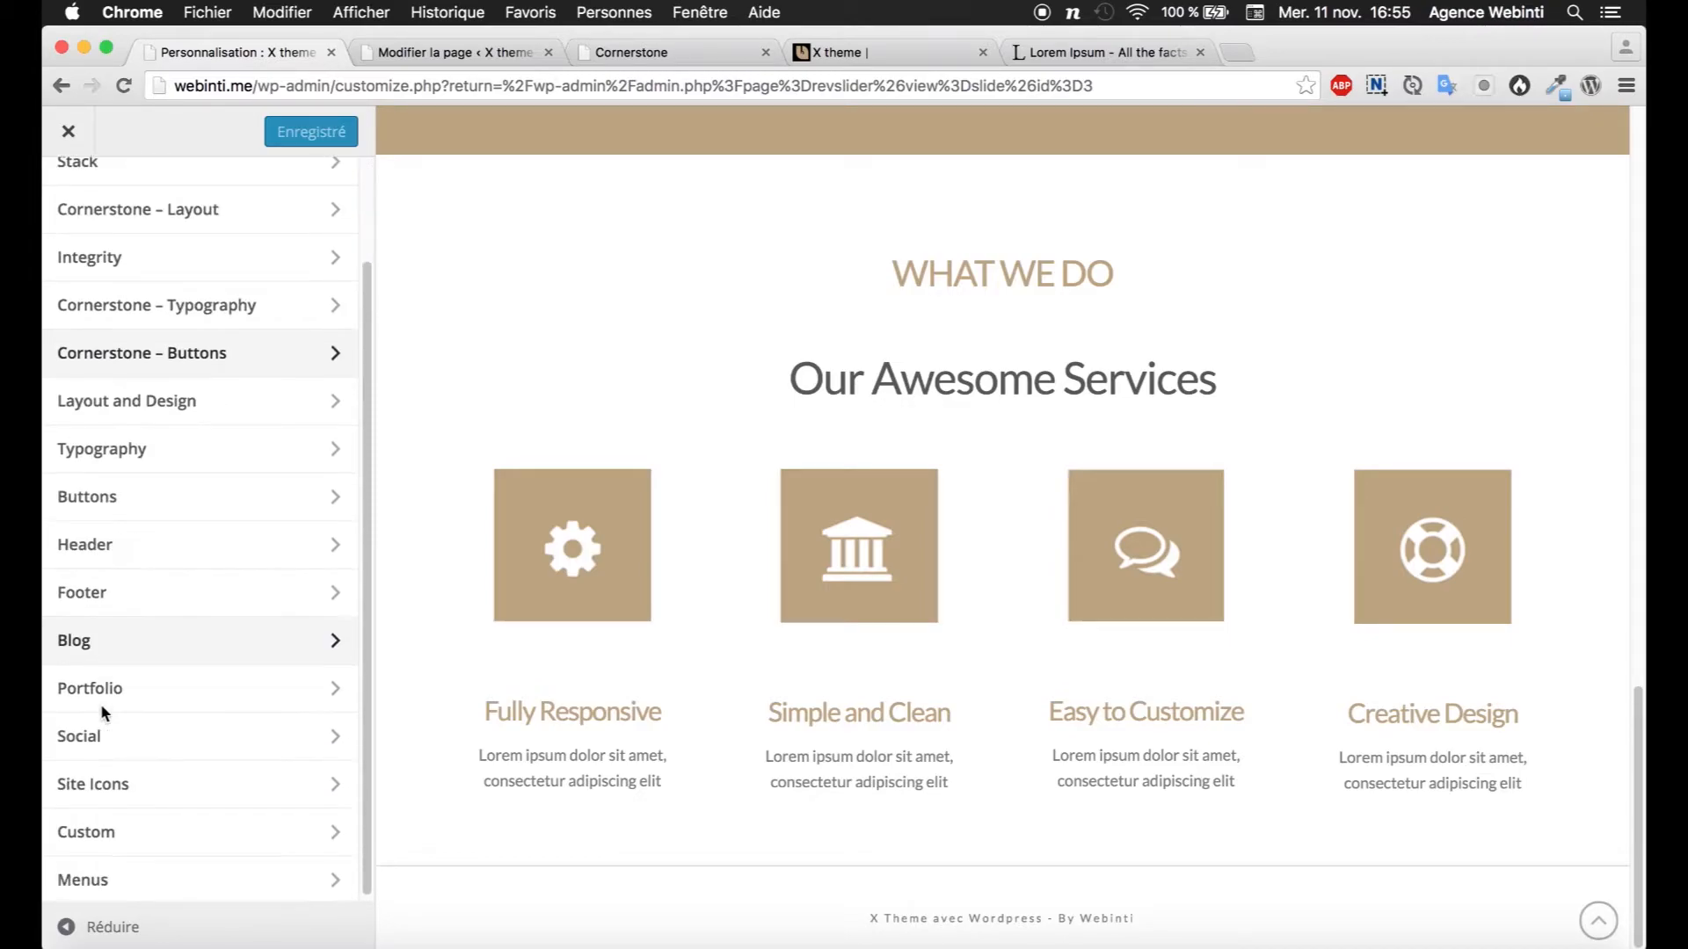
click(117, 832)
drag(61, 564, 251, 646)
key(cmd+c)
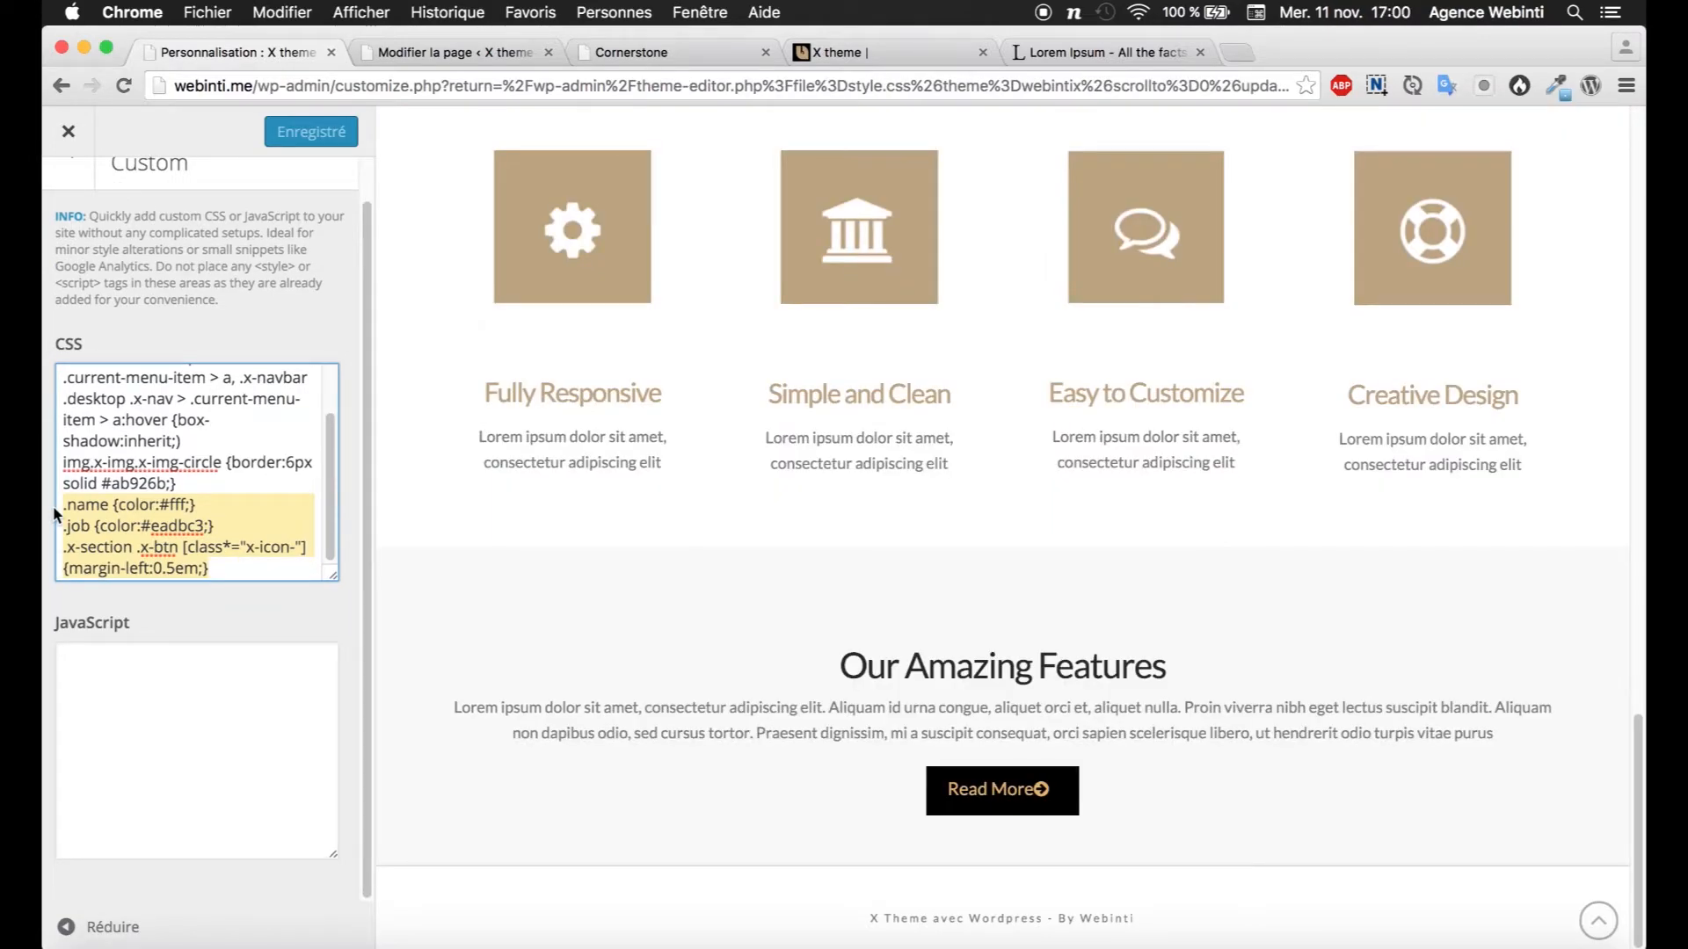
key(BackSpace)
click(67, 426)
key(Return)
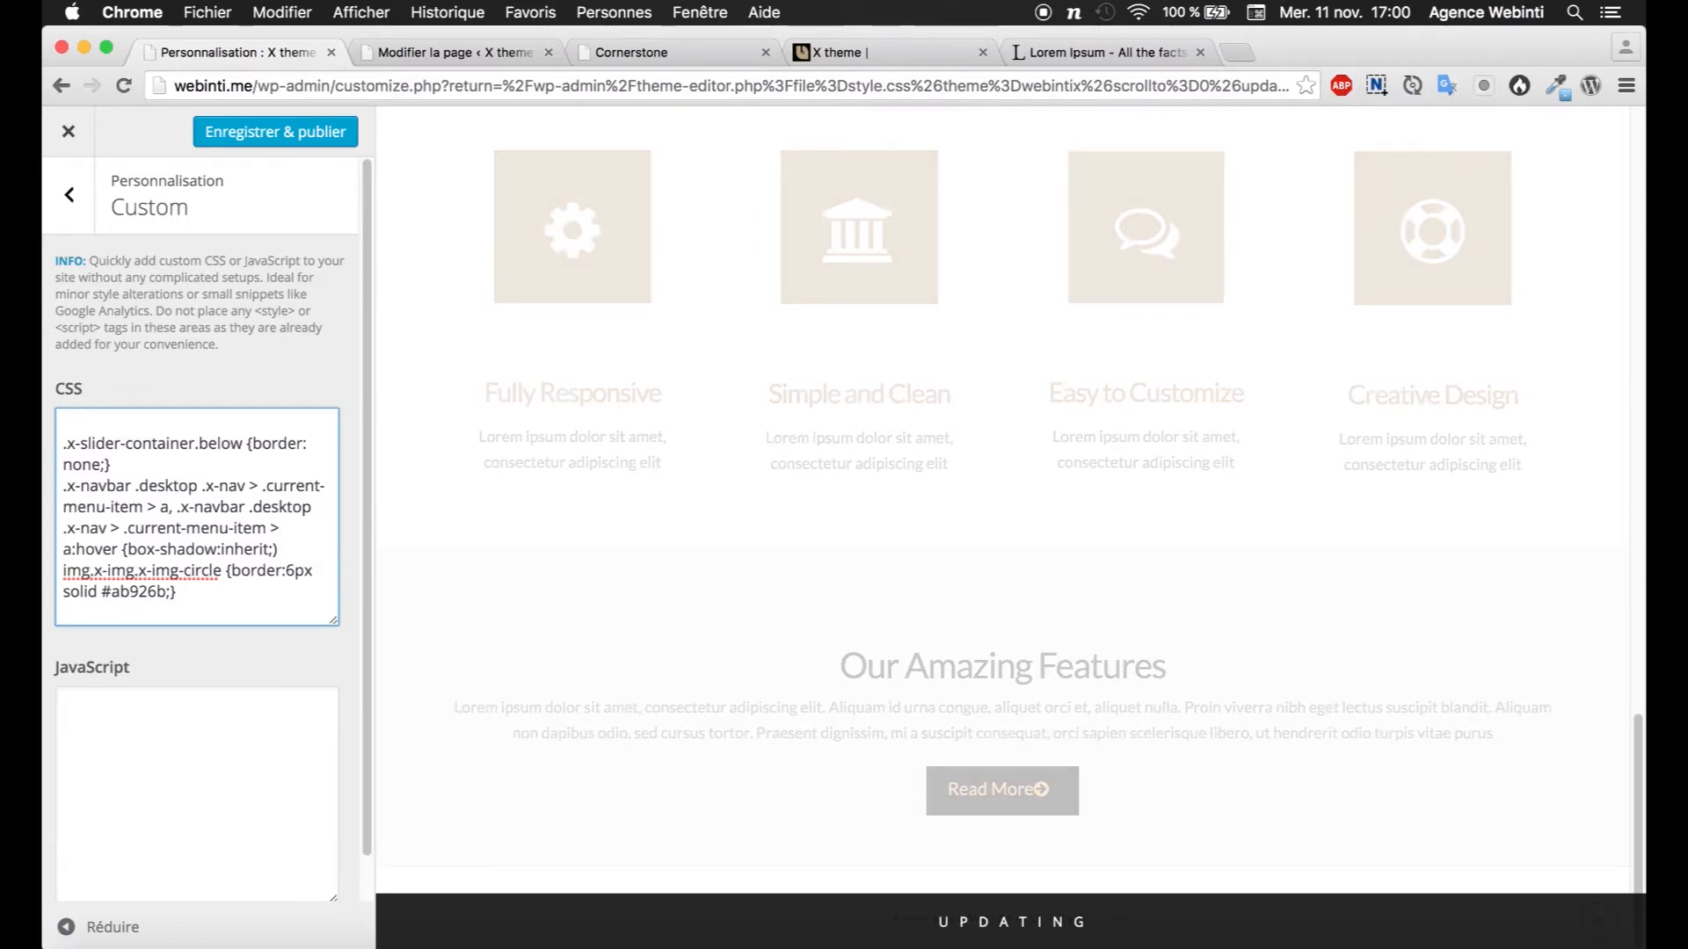
key(cmd+v)
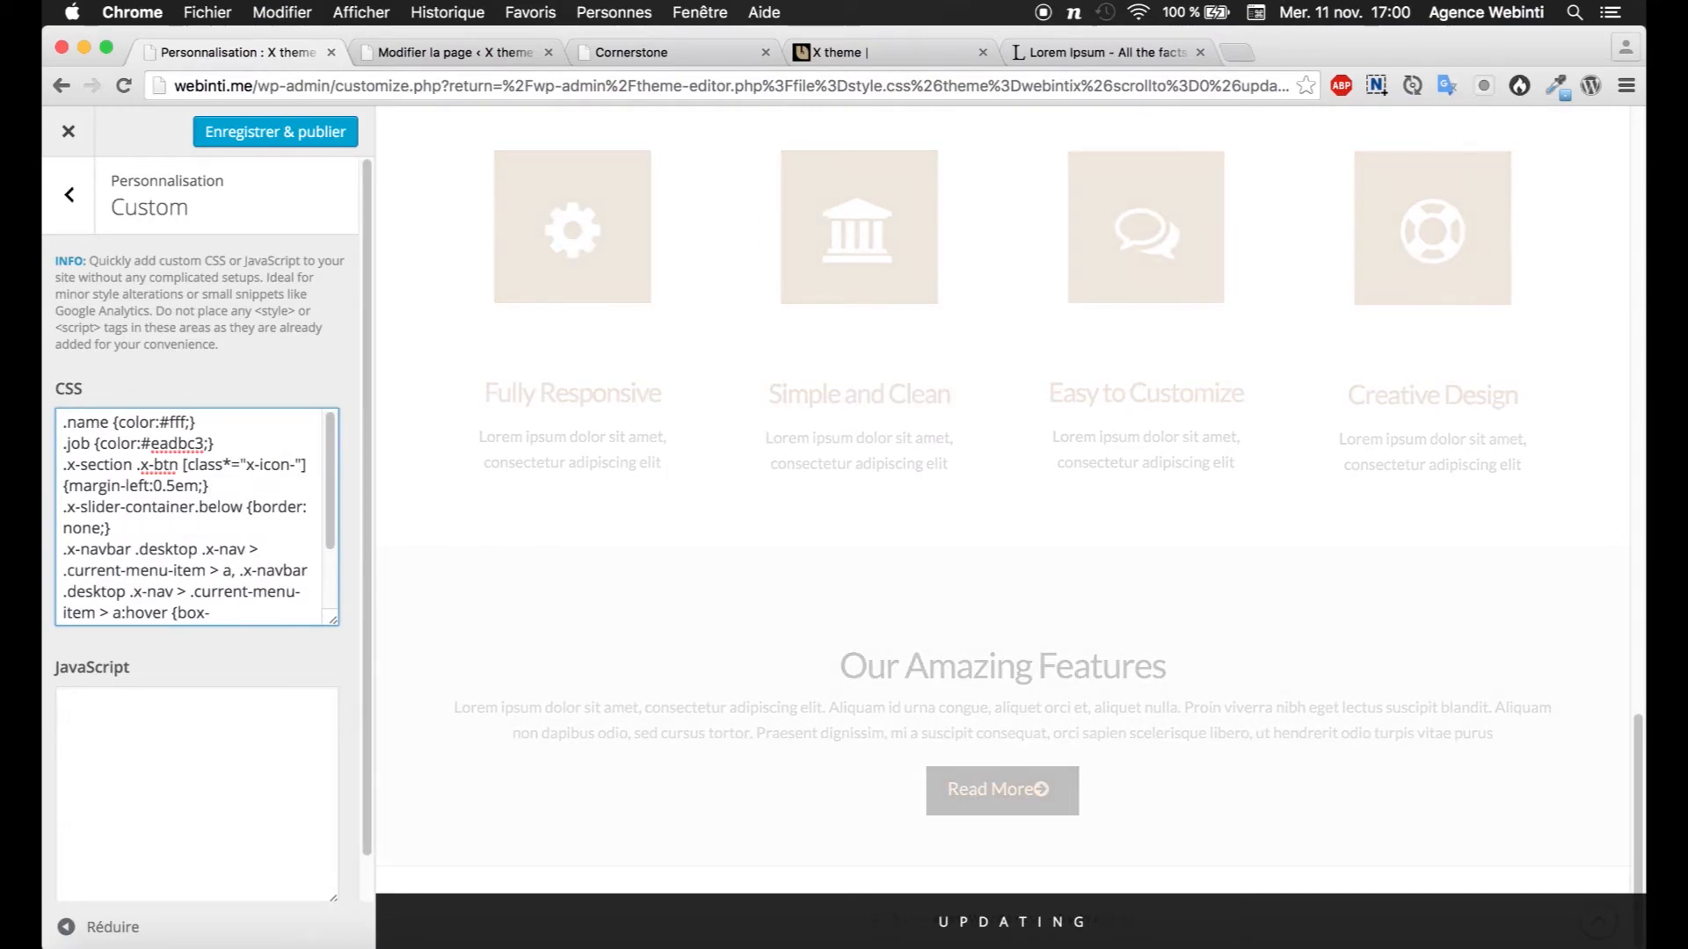
click(227, 136)
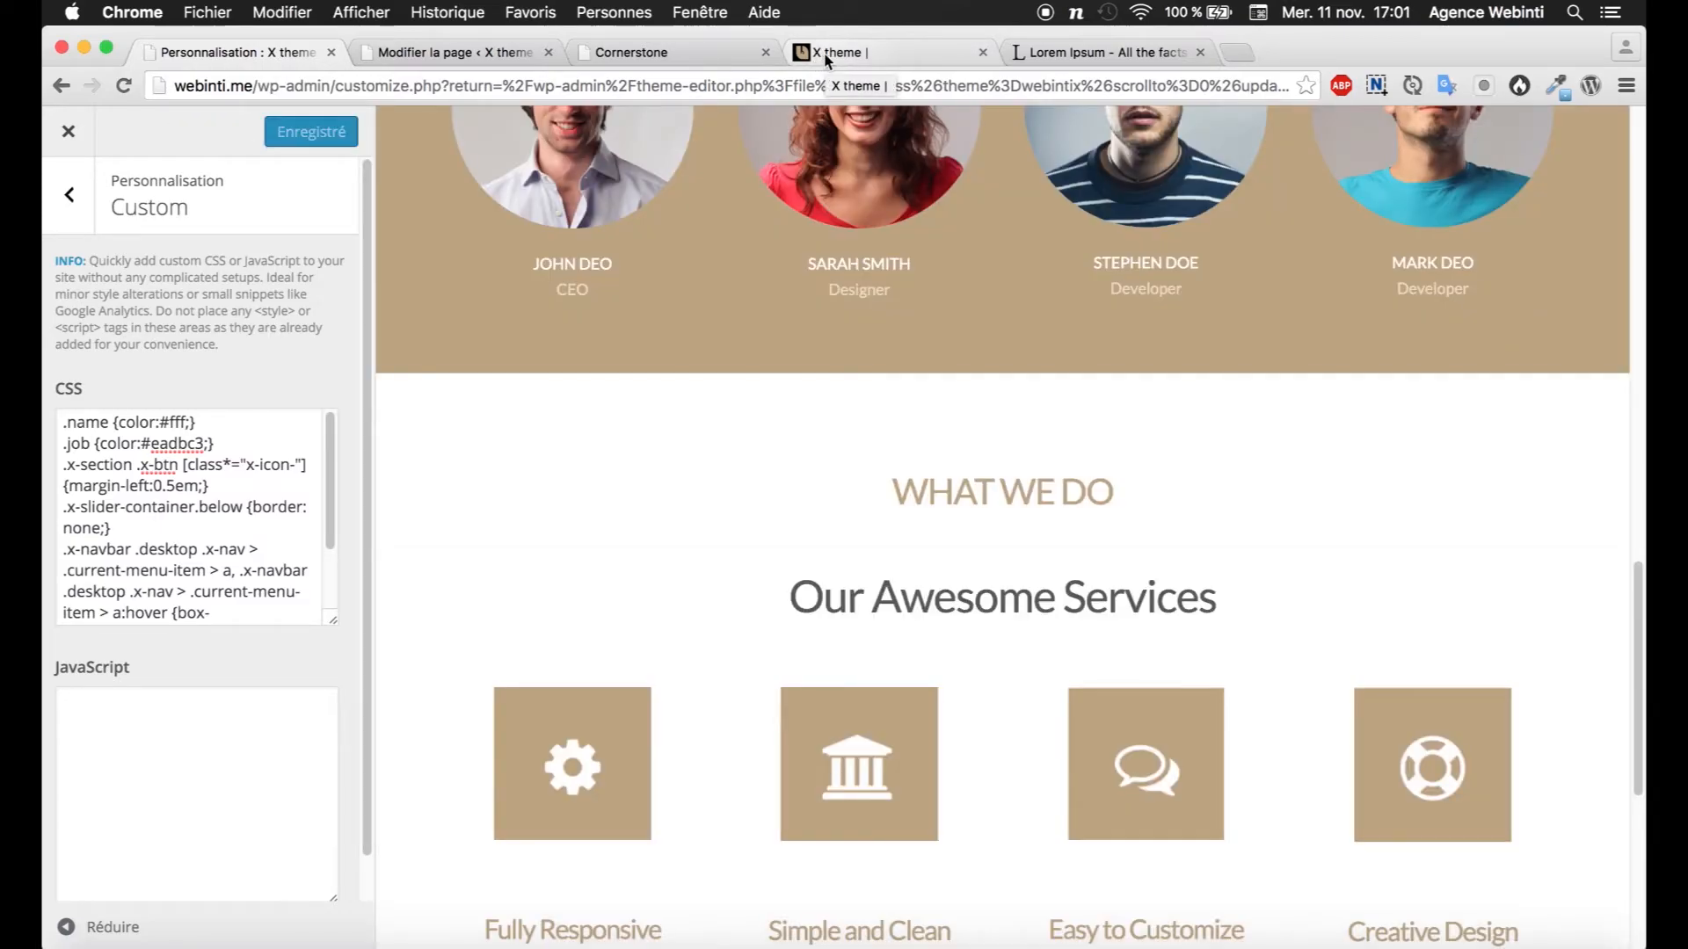
Step: Reload the live page and check the Read More button's icon spacing and the team members' name and job colours
click(826, 55)
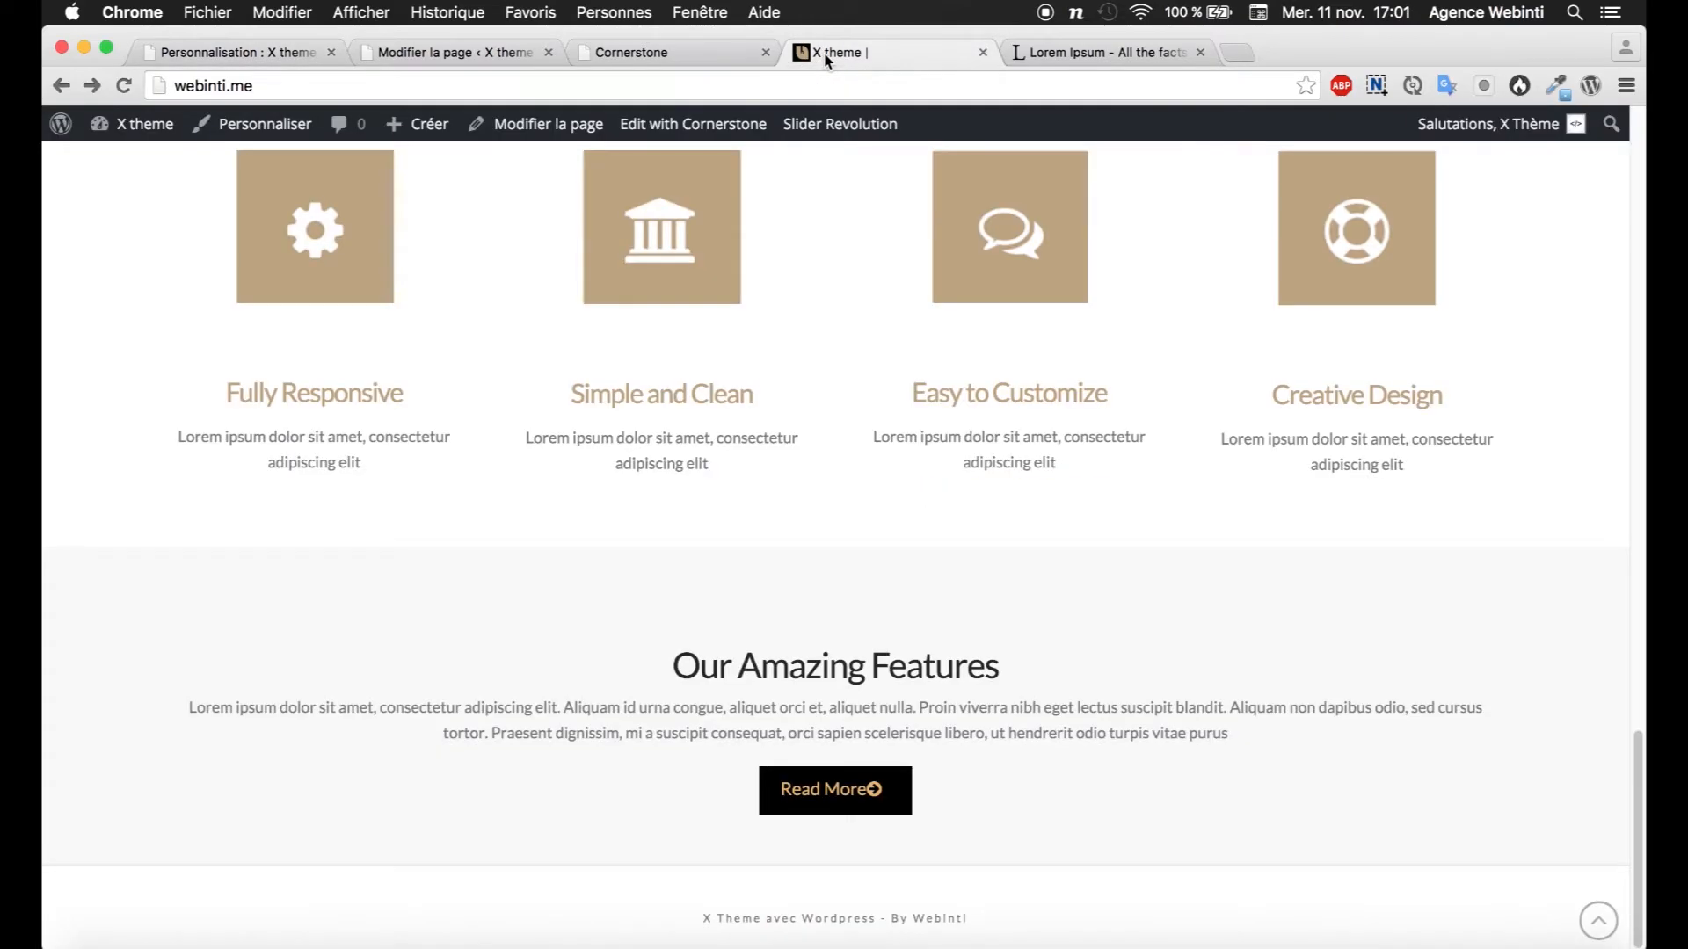
key(super+r)
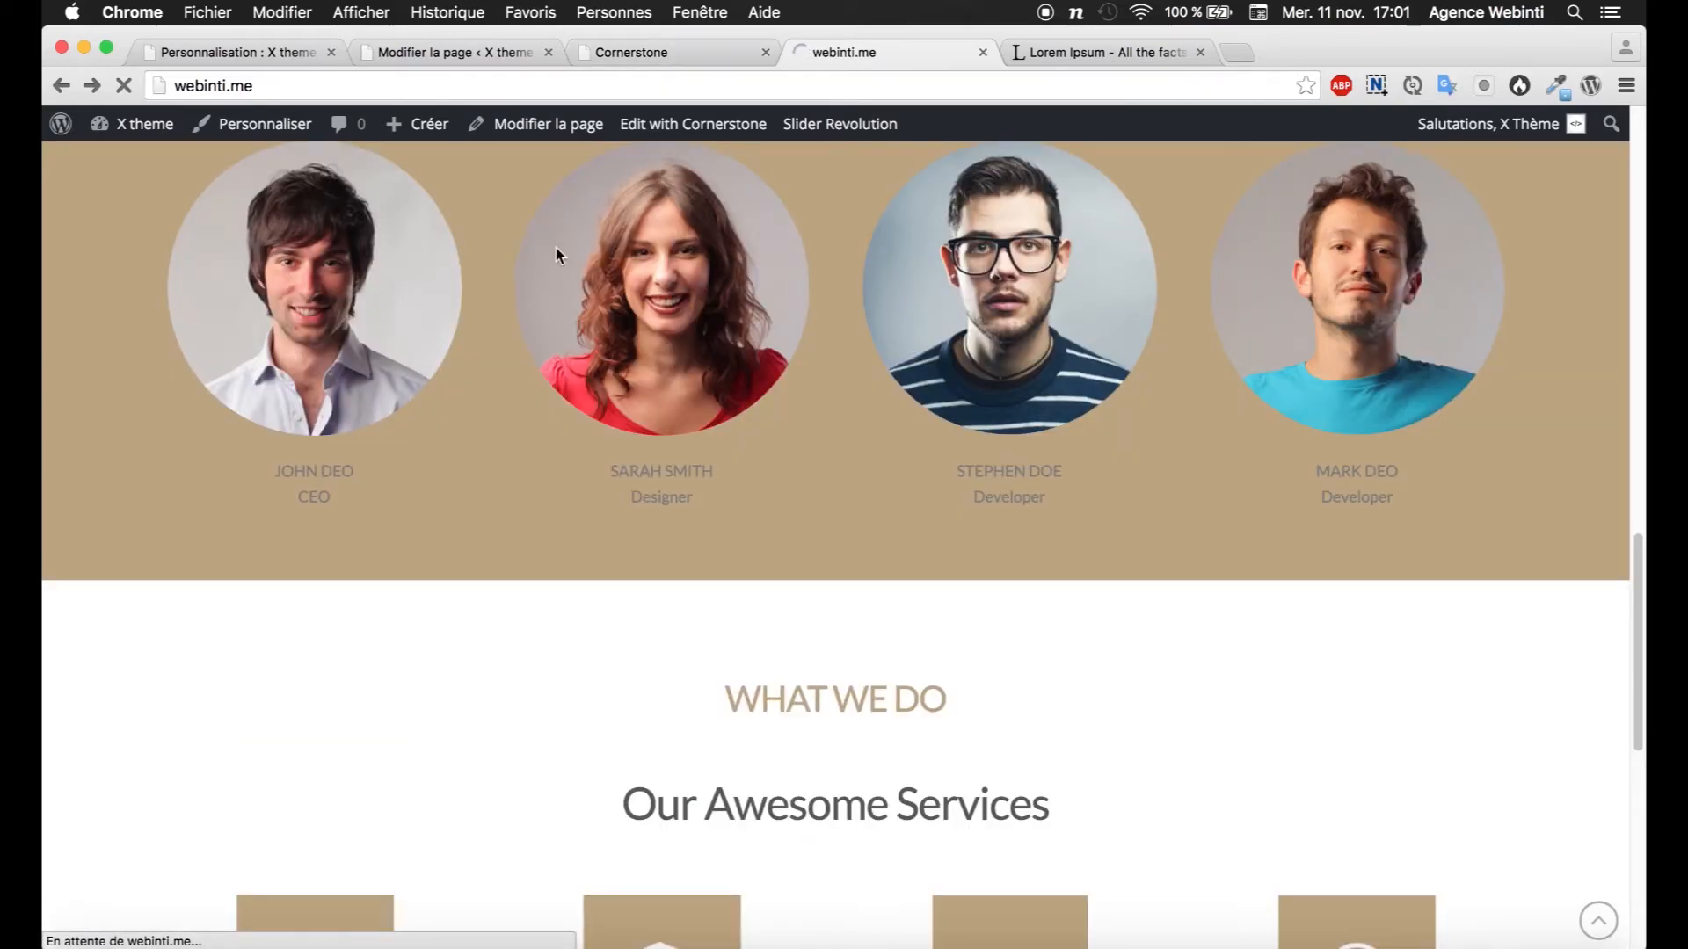
click(616, 55)
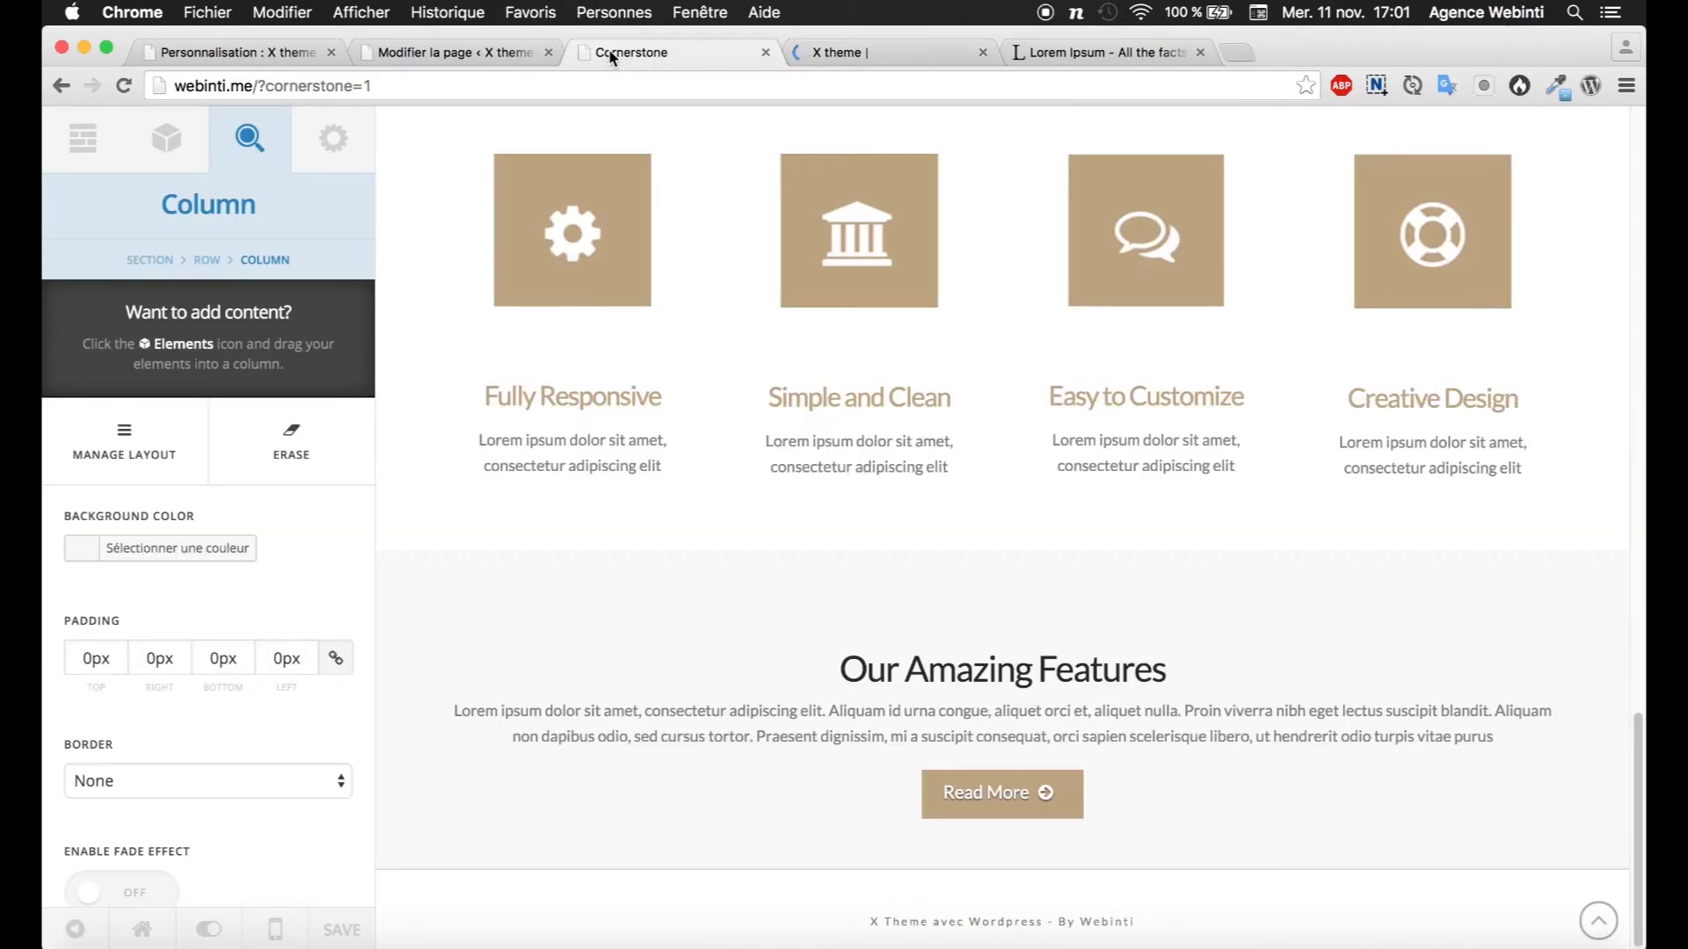
click(474, 54)
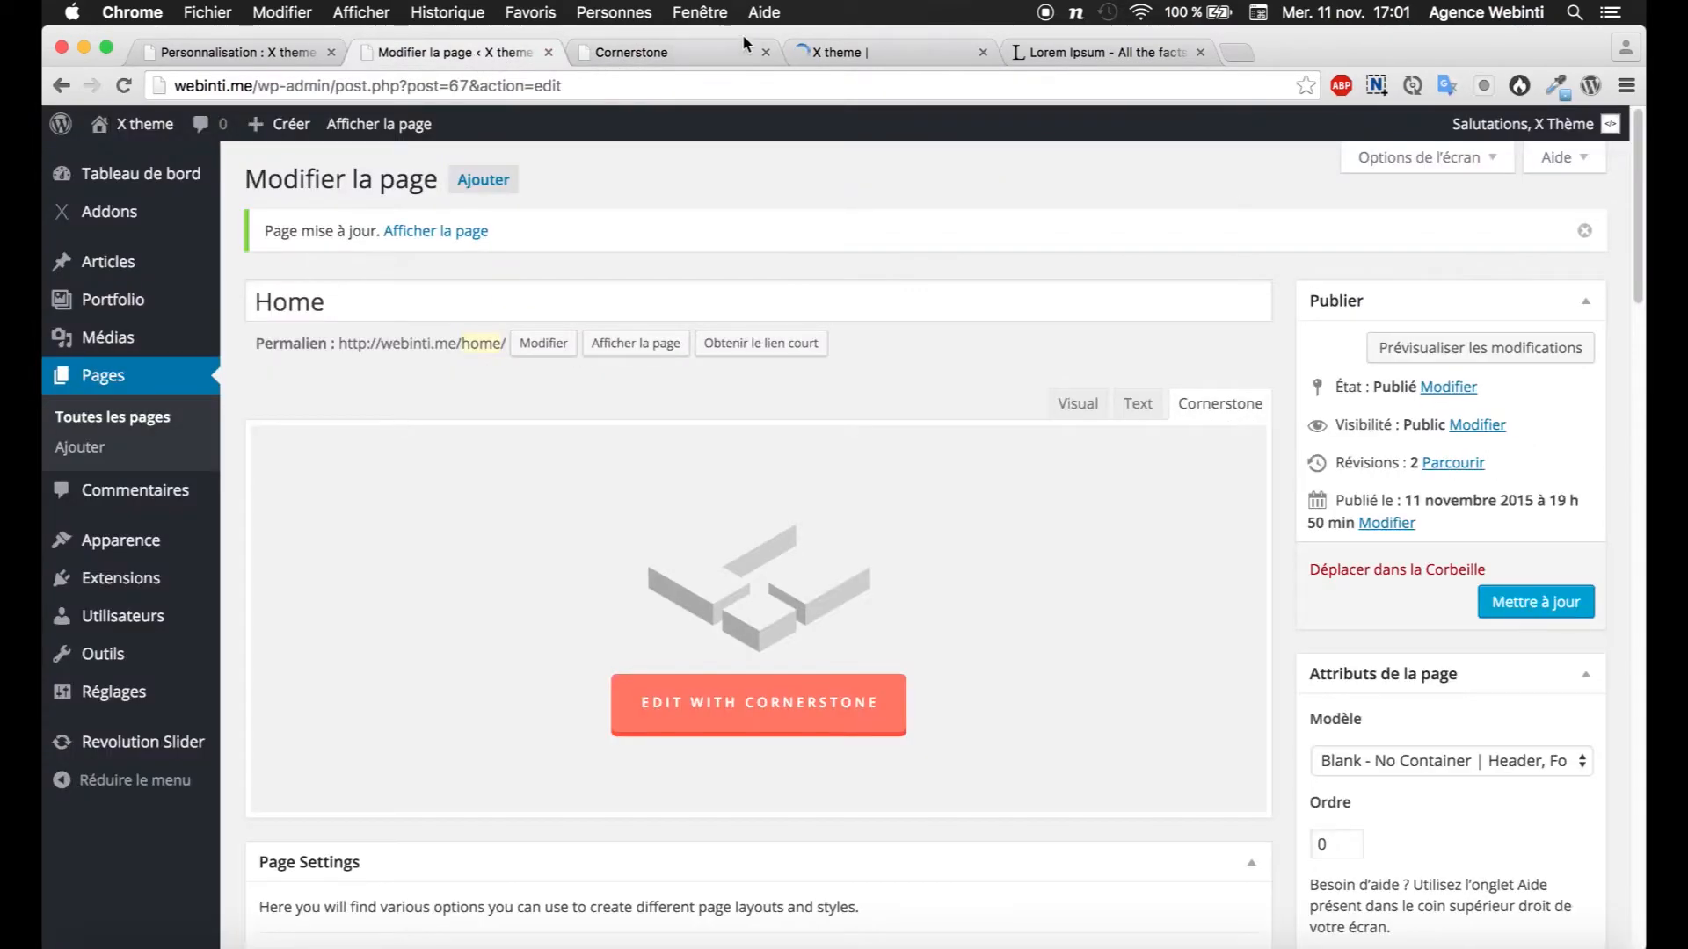
click(835, 51)
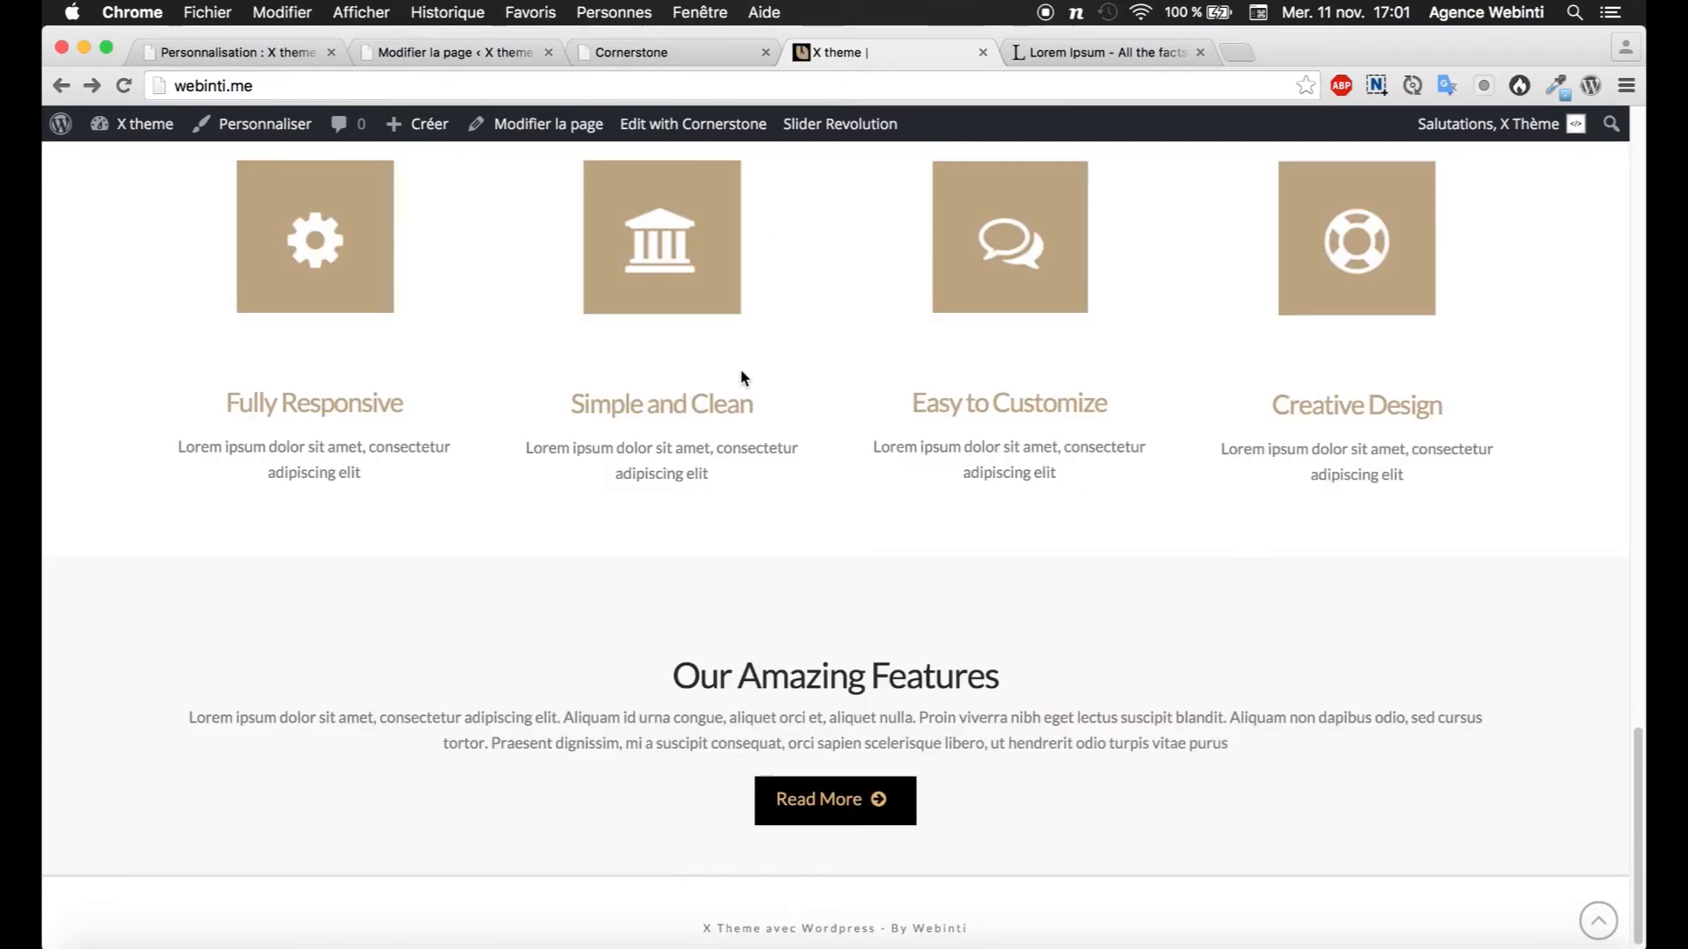
scroll(616, 457, up, 3)
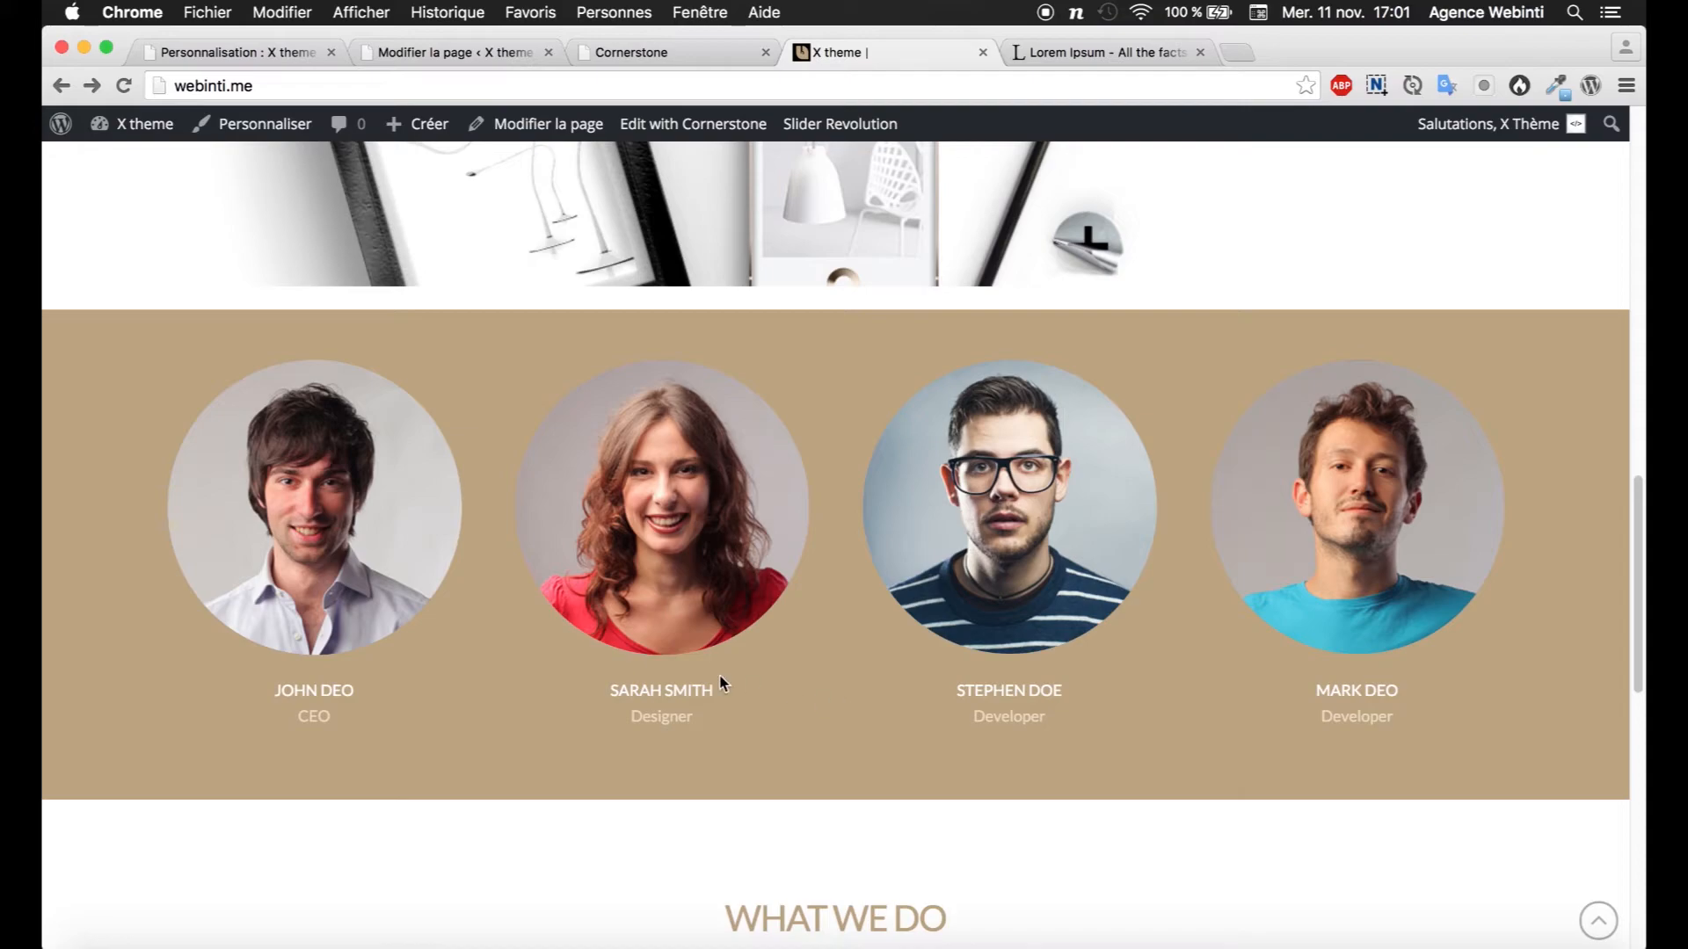
Step: Replace the wrong parenthesis after box-shadow:inherit; with a closing brace in the custom CSS, publish, and check the page preview
click(175, 53)
scroll(209, 497, down, 5)
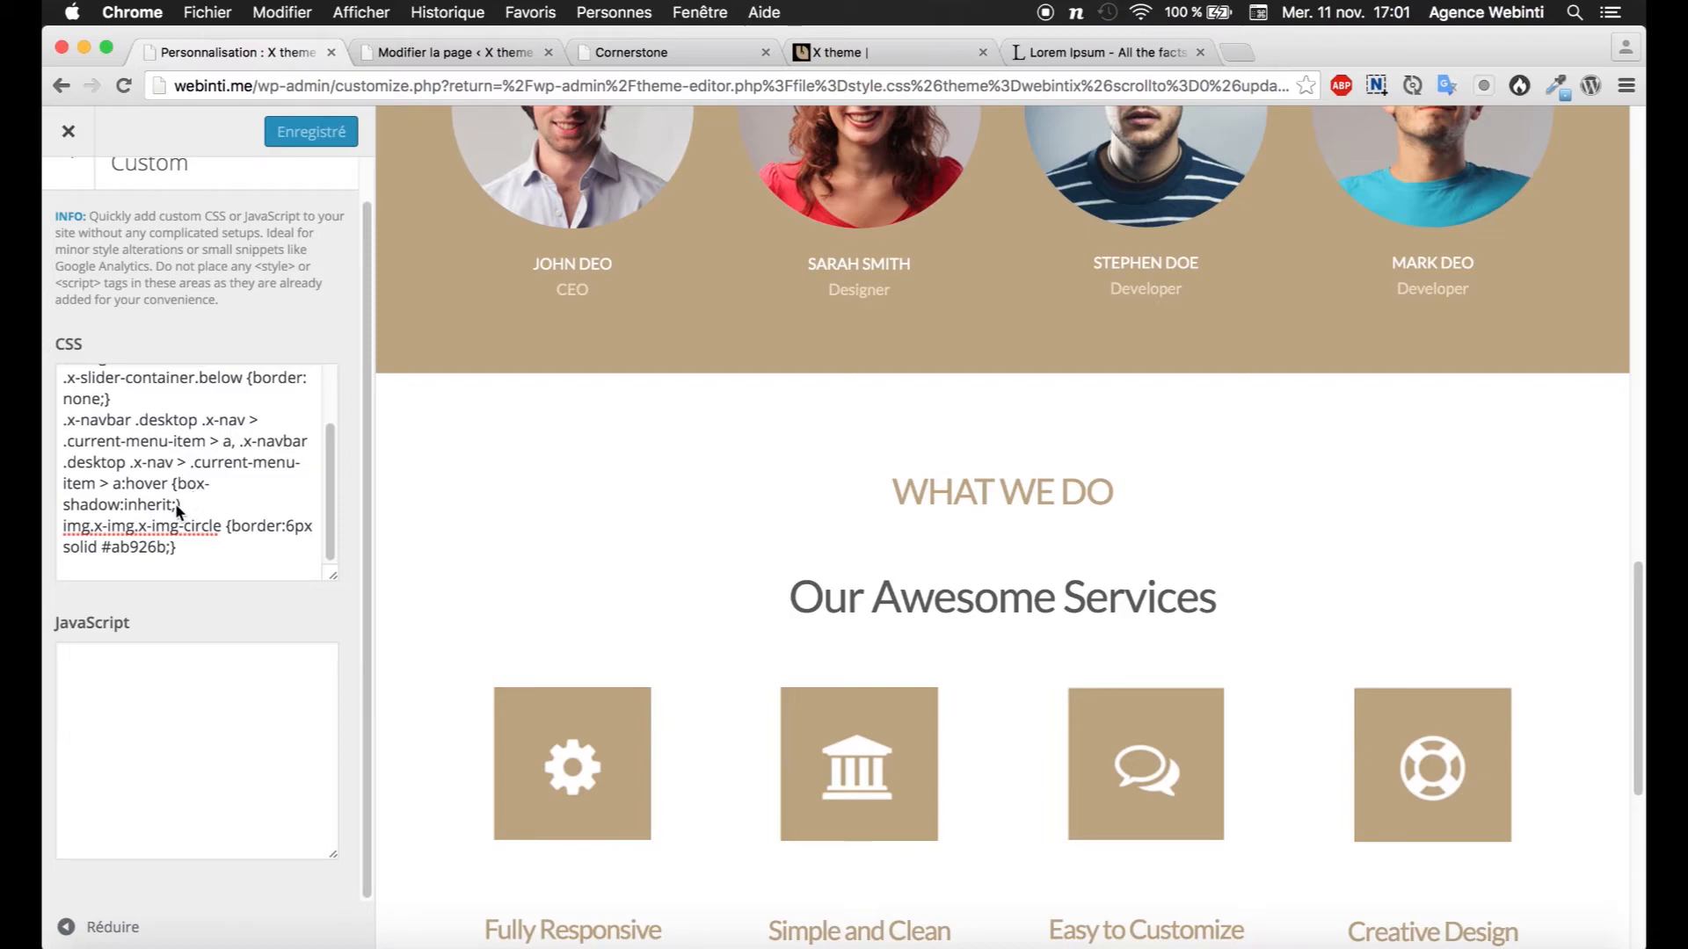
click(183, 506)
key(BackSpace)
text(})
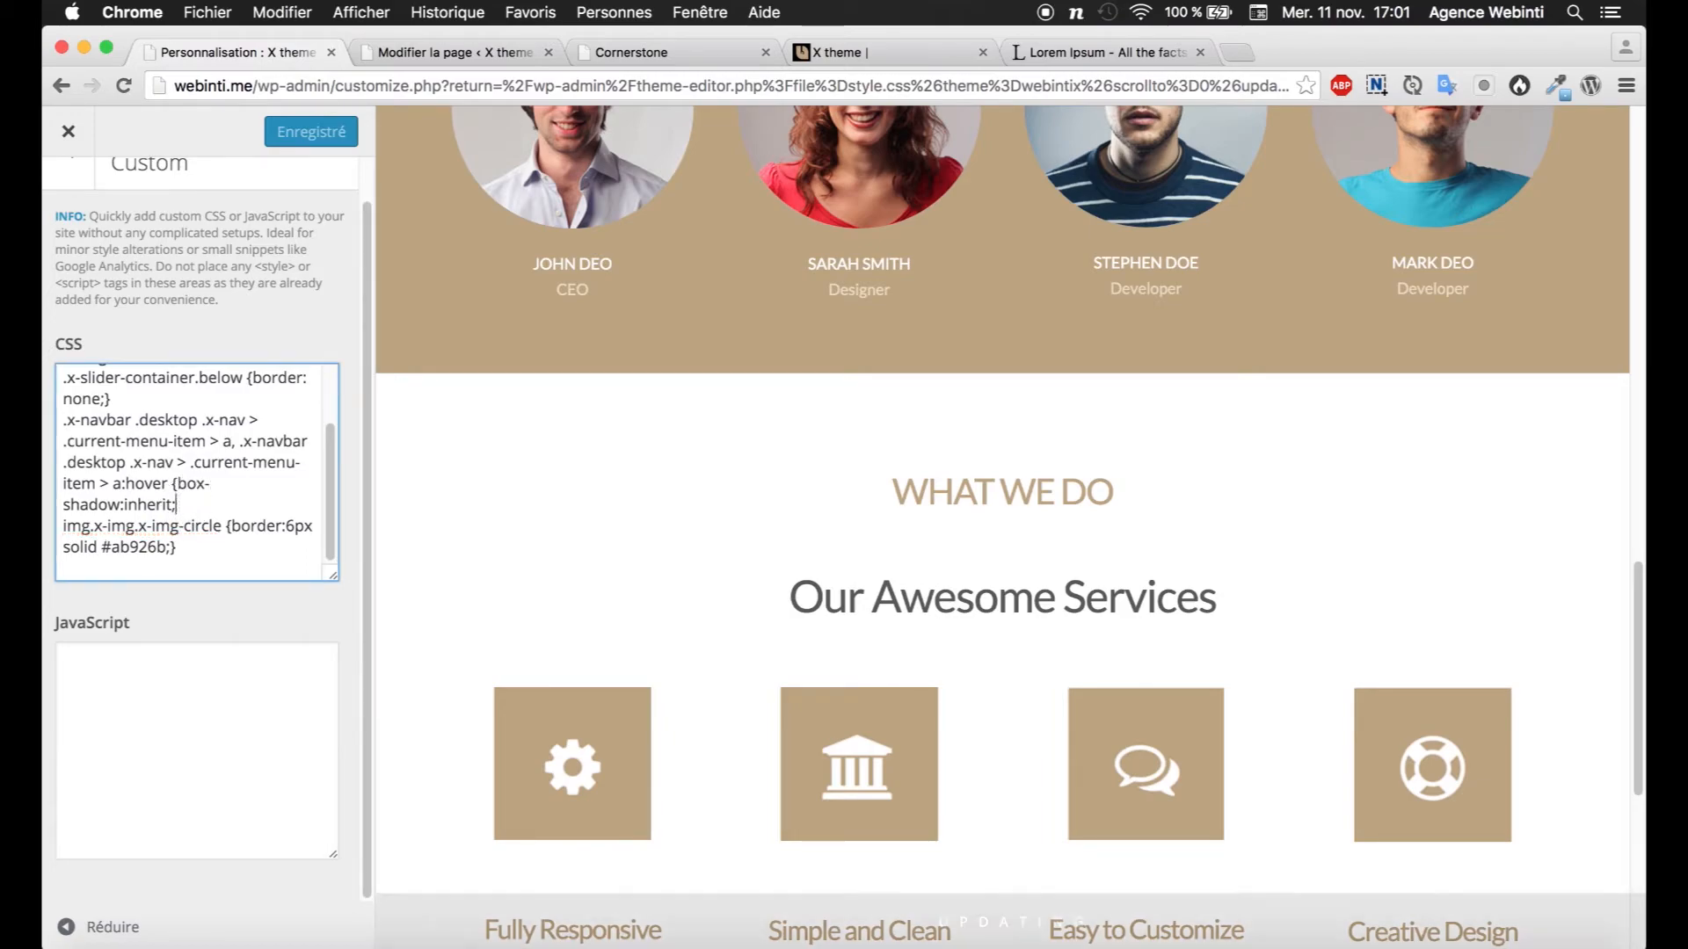
click(260, 133)
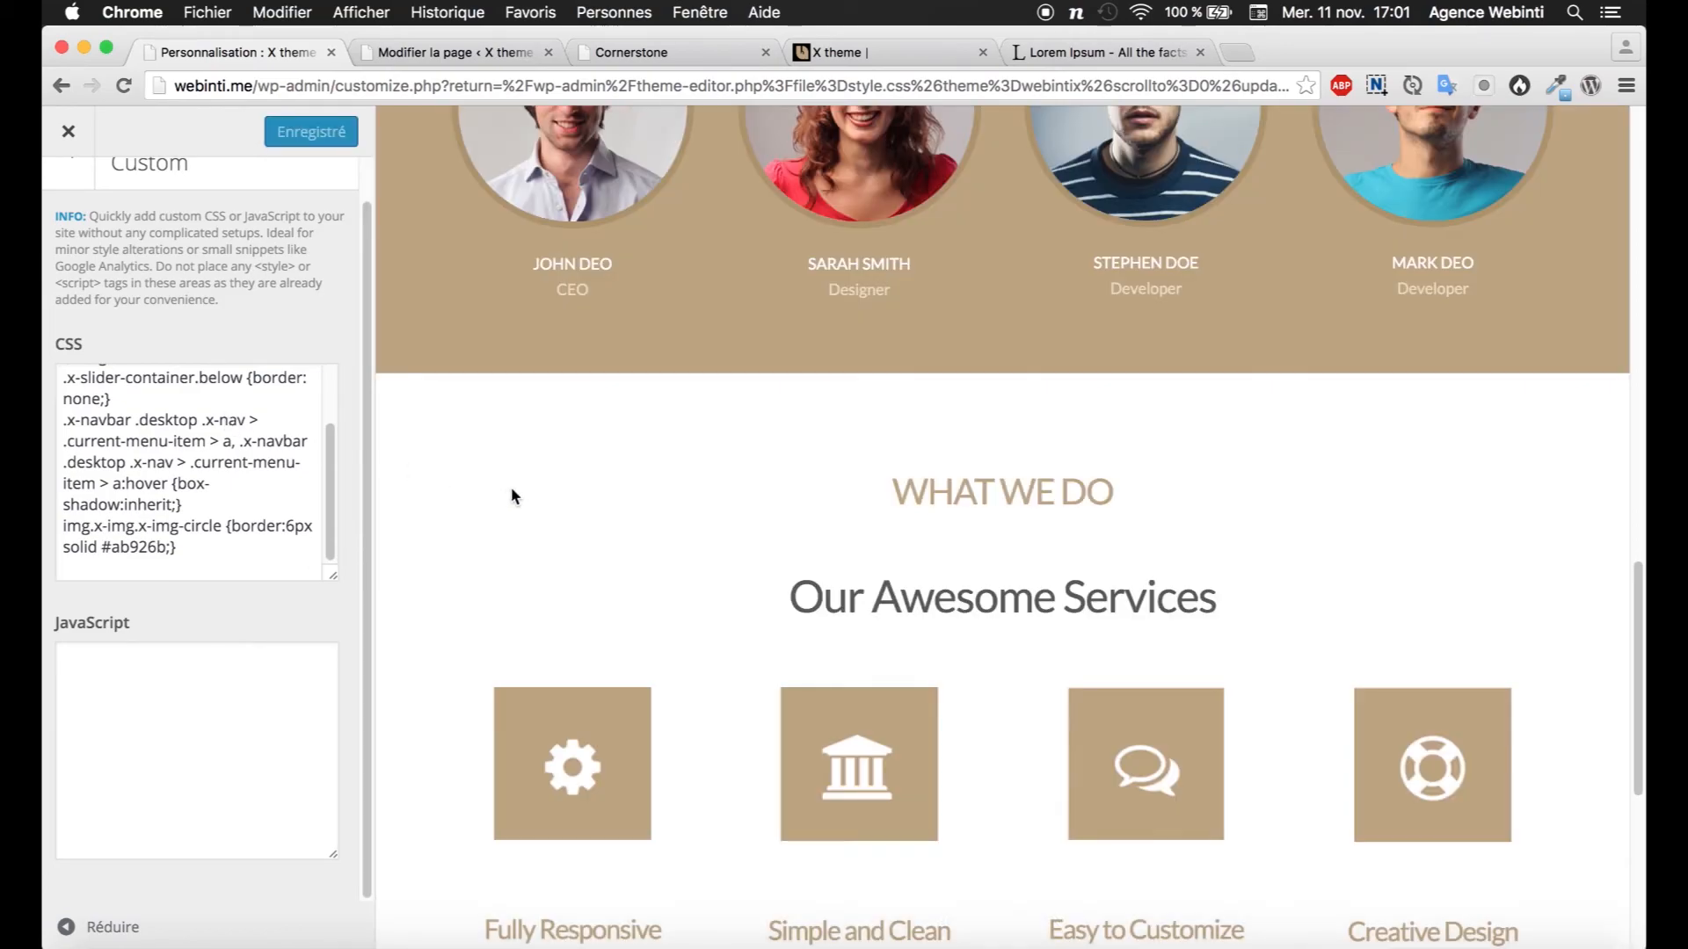
scroll(511, 486, up, 3)
scroll(517, 473, down, 8)
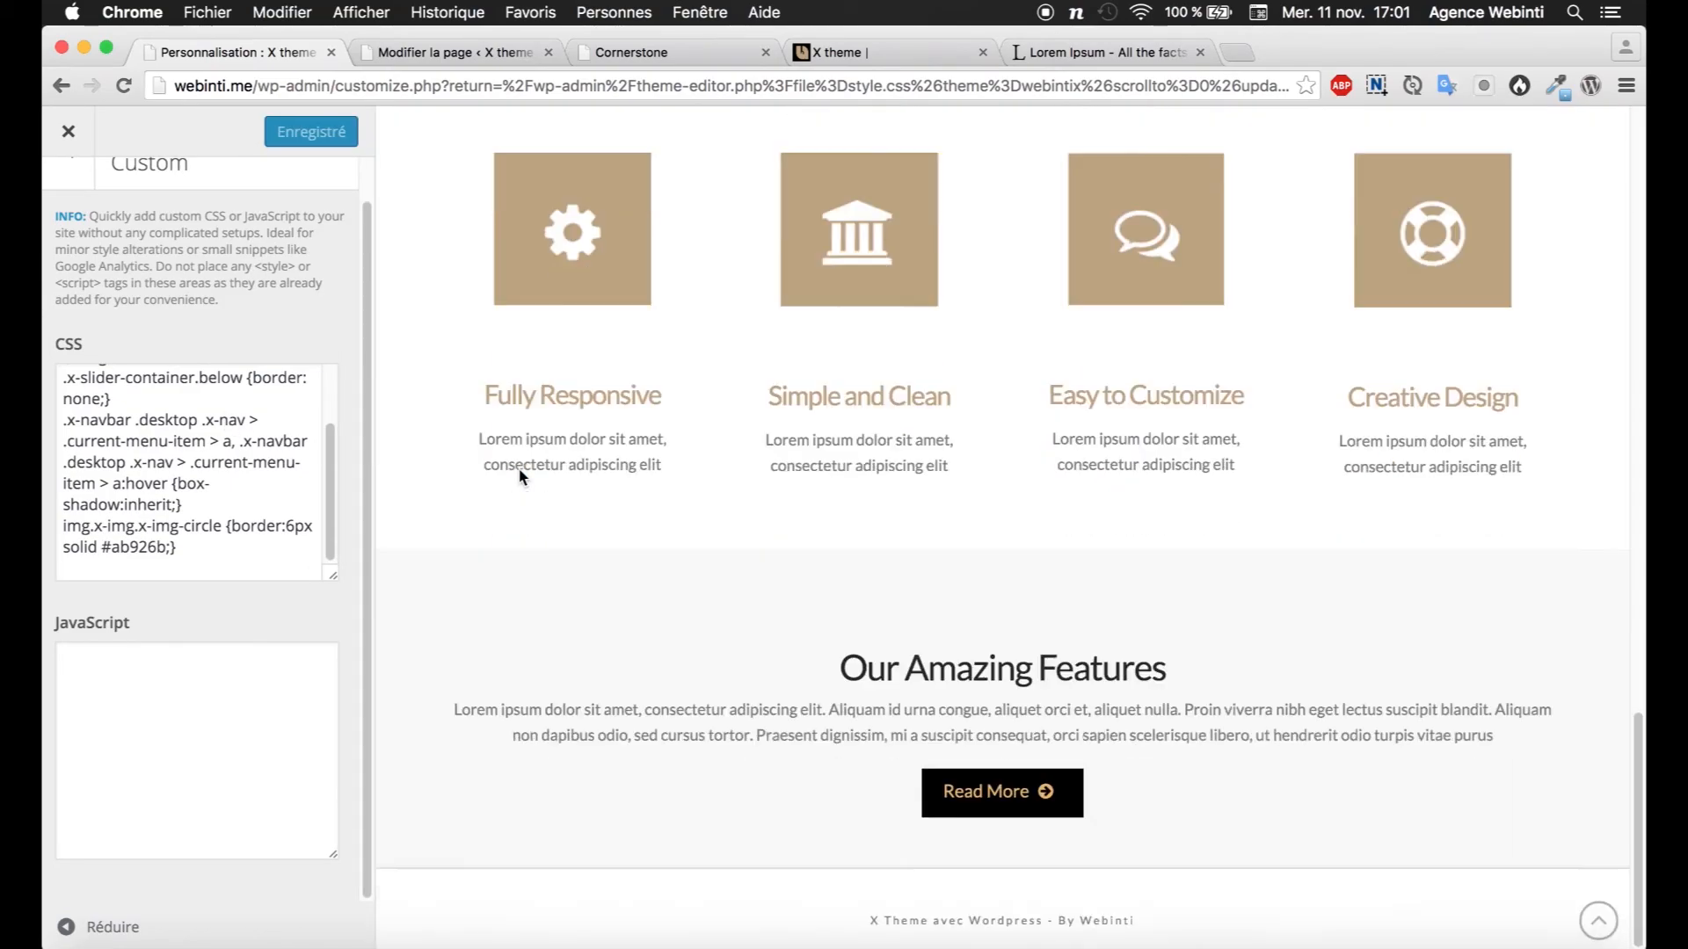
Step: Re-enter the closing brace after box-shadow:inherit; in the custom CSS and publish the change
click(179, 503)
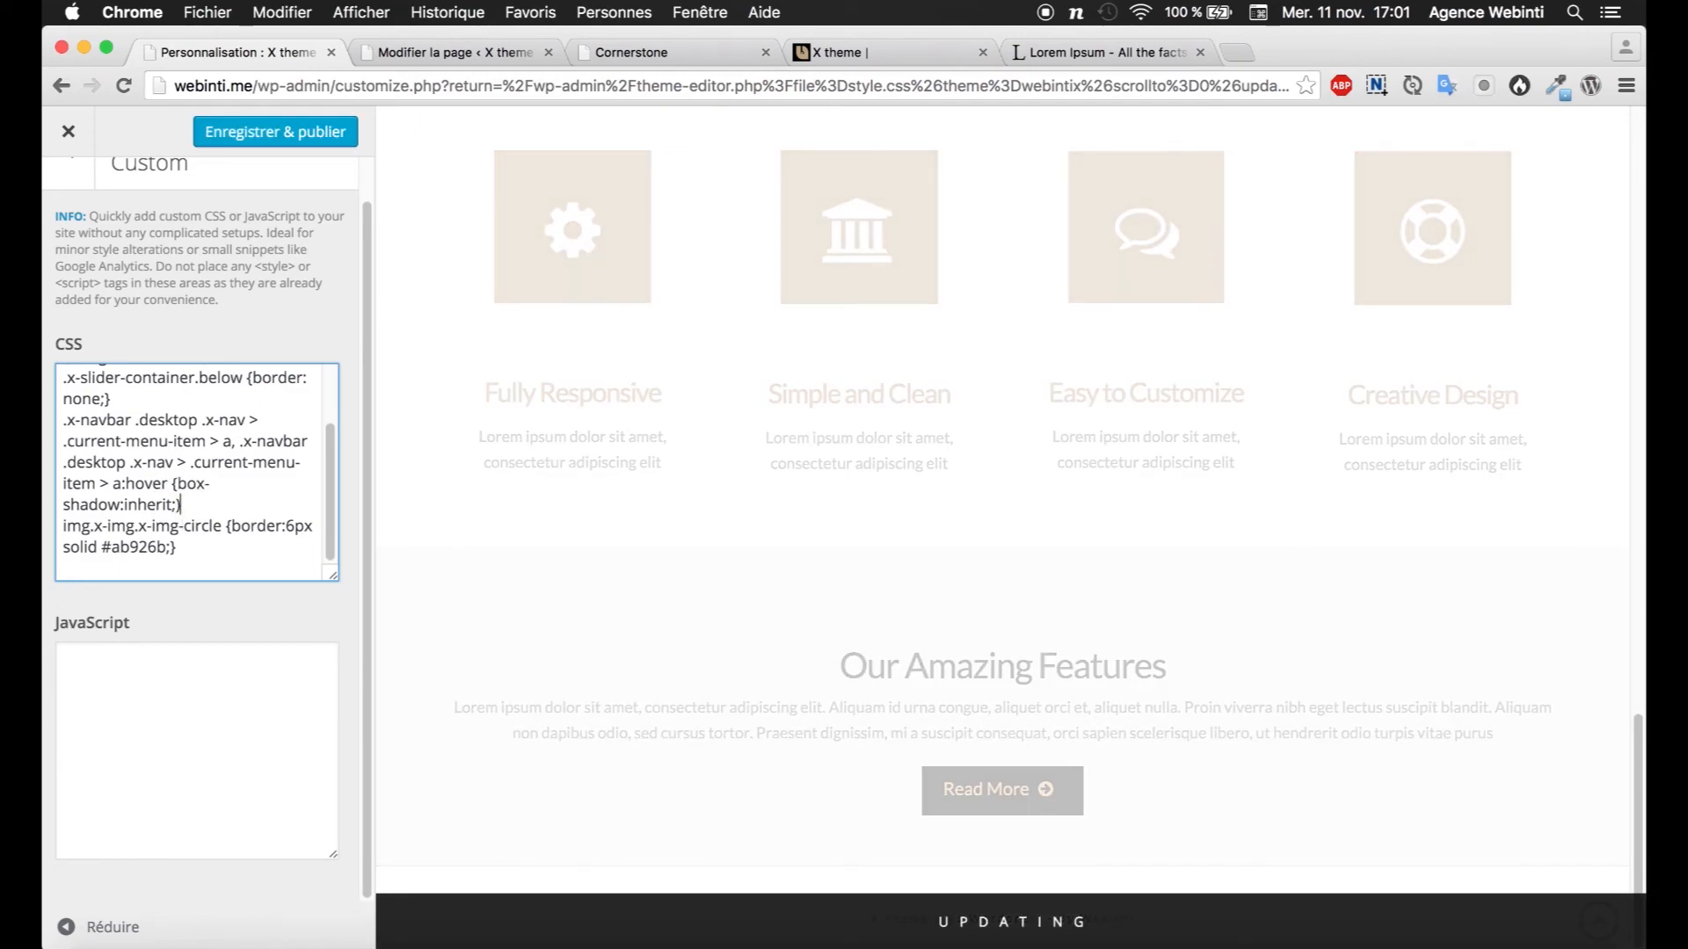
key(BackSpace)
click(270, 133)
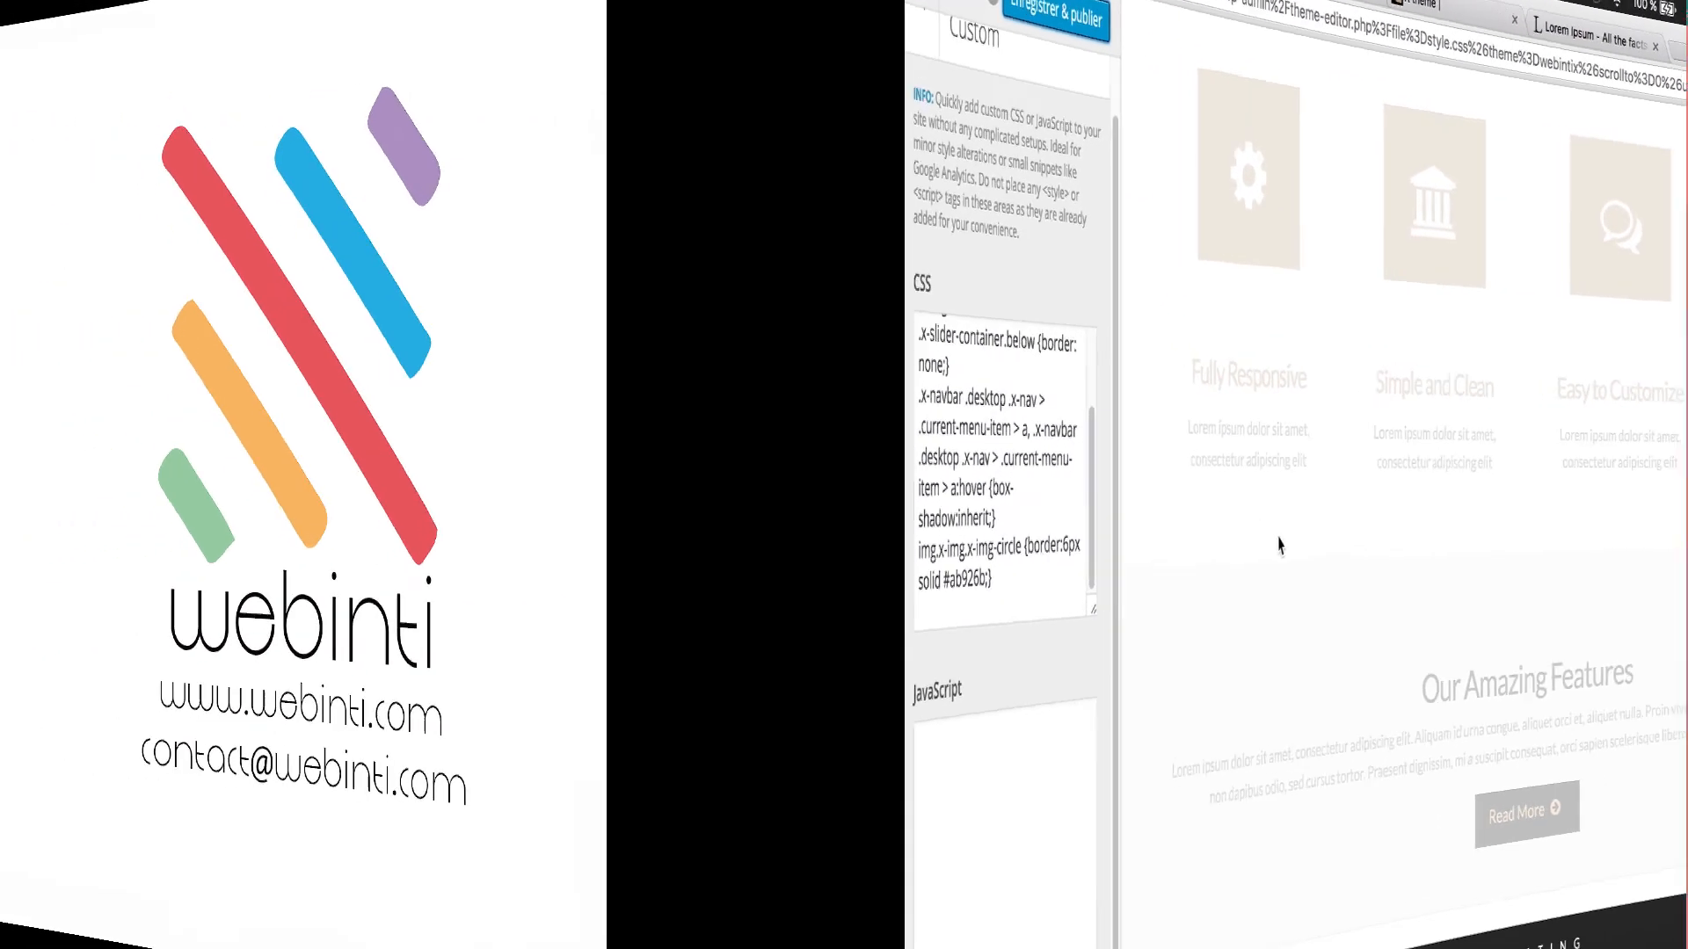